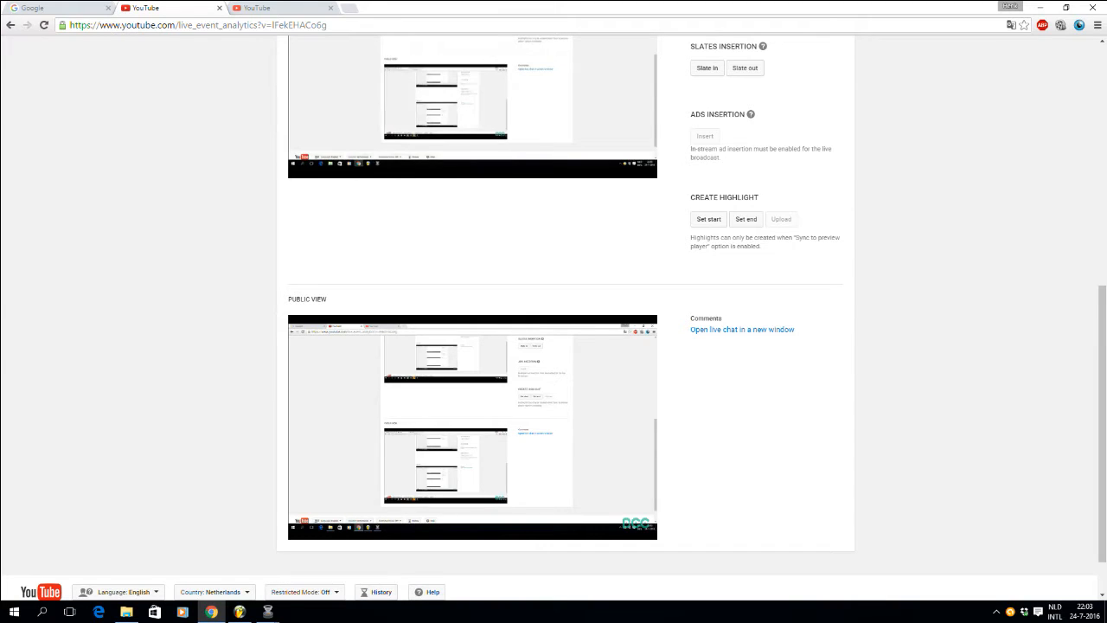
Step: Check the stream's YouTube live chat page and switch to the project in FL Studio
{"action": "key", "text": "ctrl+Tab"}
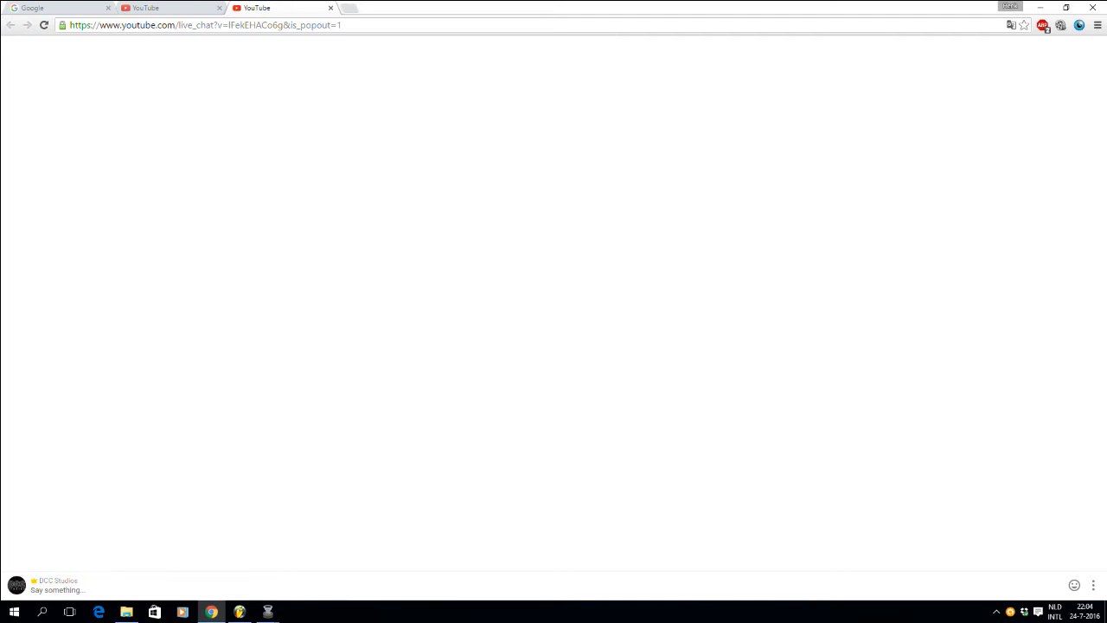
{"action": "left_click", "coordinate": [239, 611]}
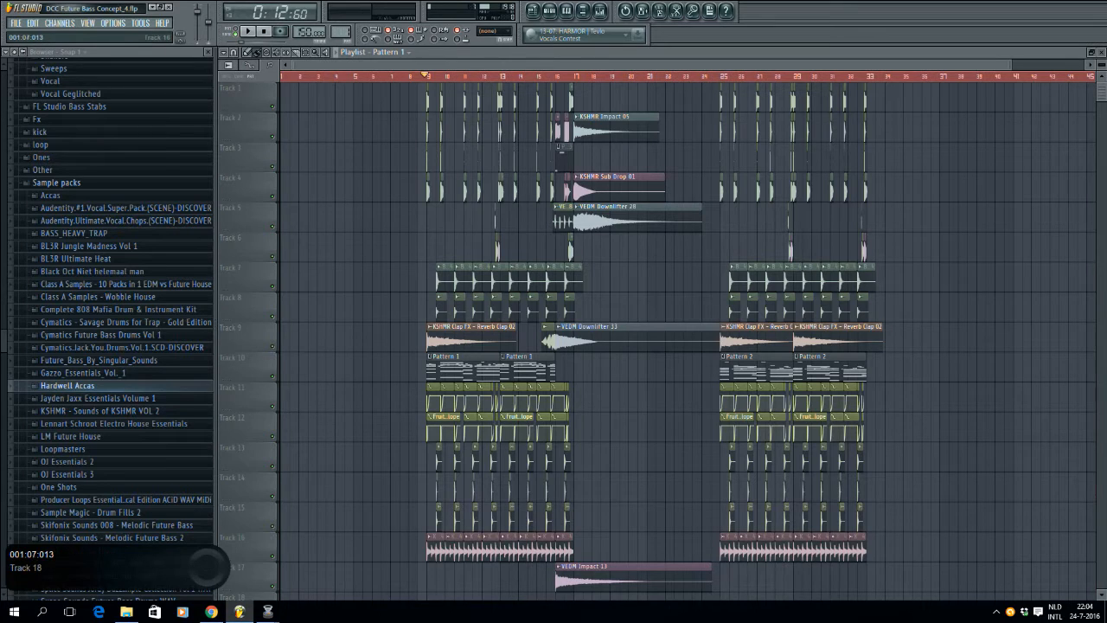
{"action": "mouse_move", "coordinate": [268, 612]}
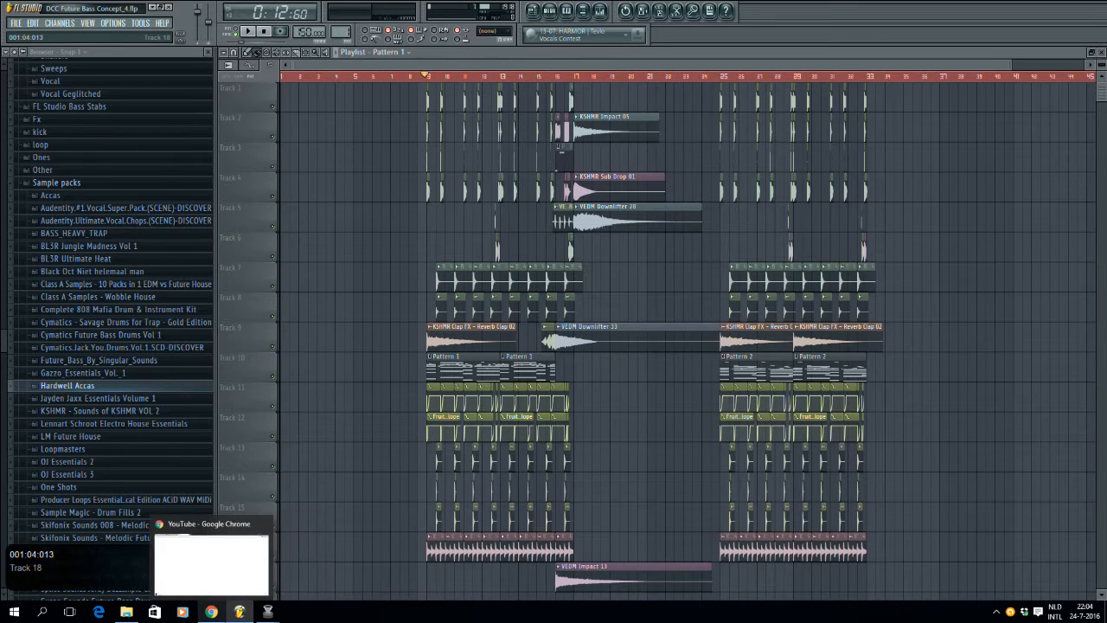
{"action": "left_click", "coordinate": [212, 611]}
{"action": "left_click", "coordinate": [239, 611]}
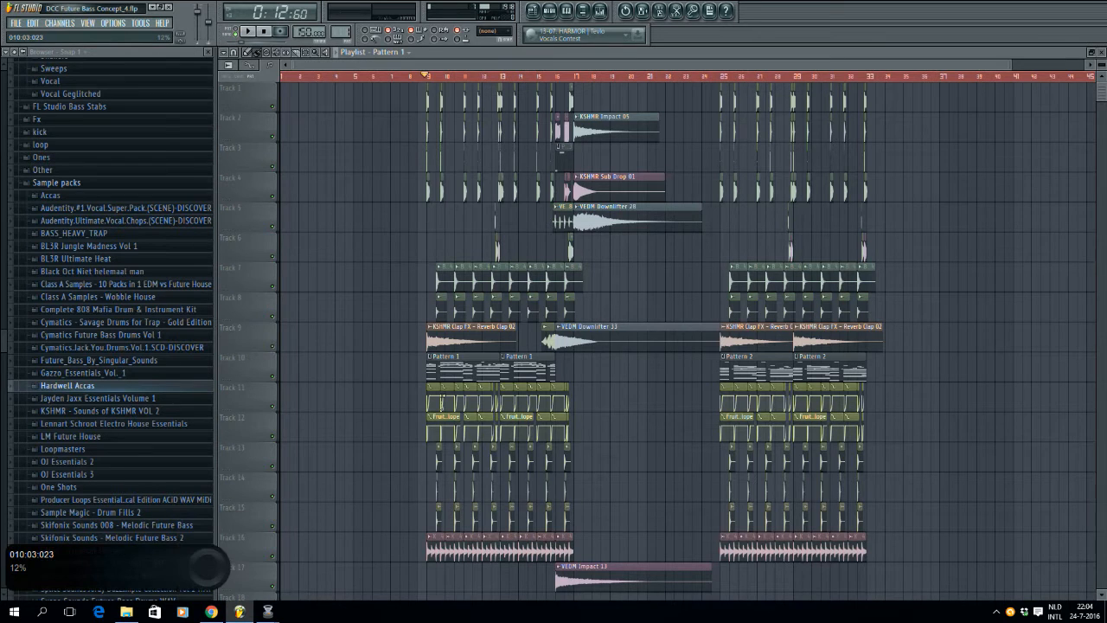
Step: Move the playlist's playback position to bar 6 and select the KSHMR Impact 05 clip on track 2
{"action": "left_click", "coordinate": [379, 77]}
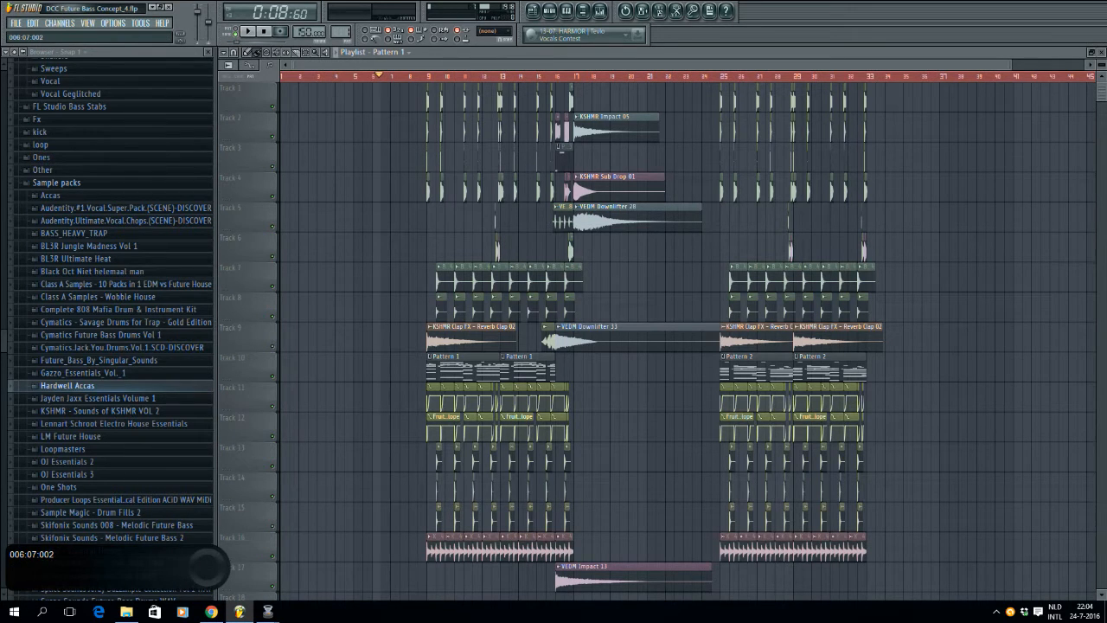
{"action": "left_click", "coordinate": [605, 128]}
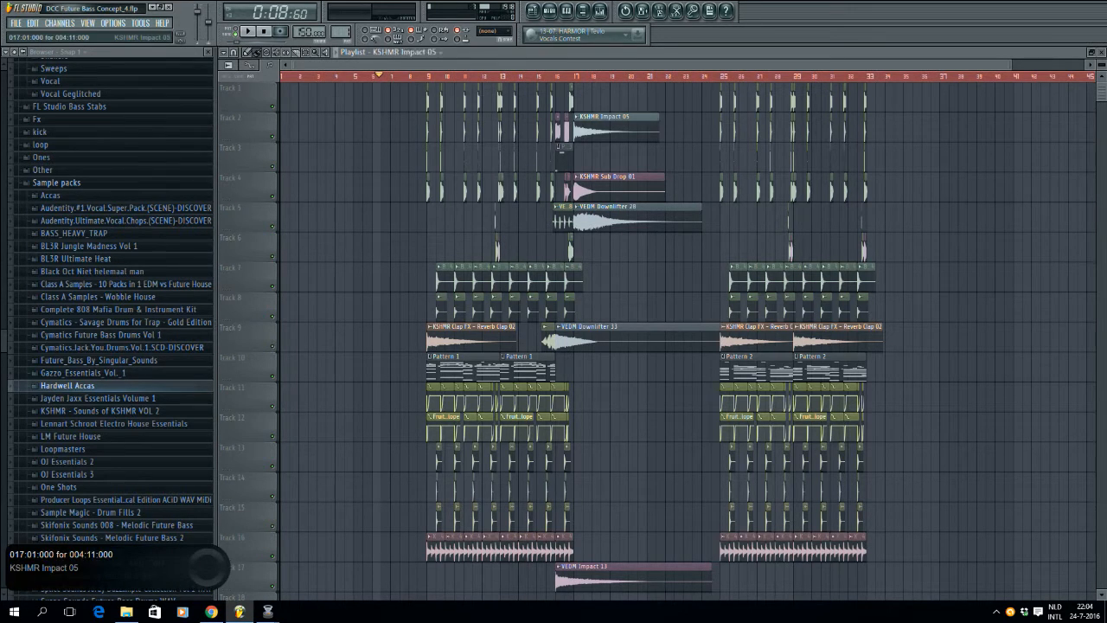
{"action": "double_click", "coordinate": [605, 128]}
{"action": "left_click", "coordinate": [465, 382]}
{"action": "key", "text": "Escape"}
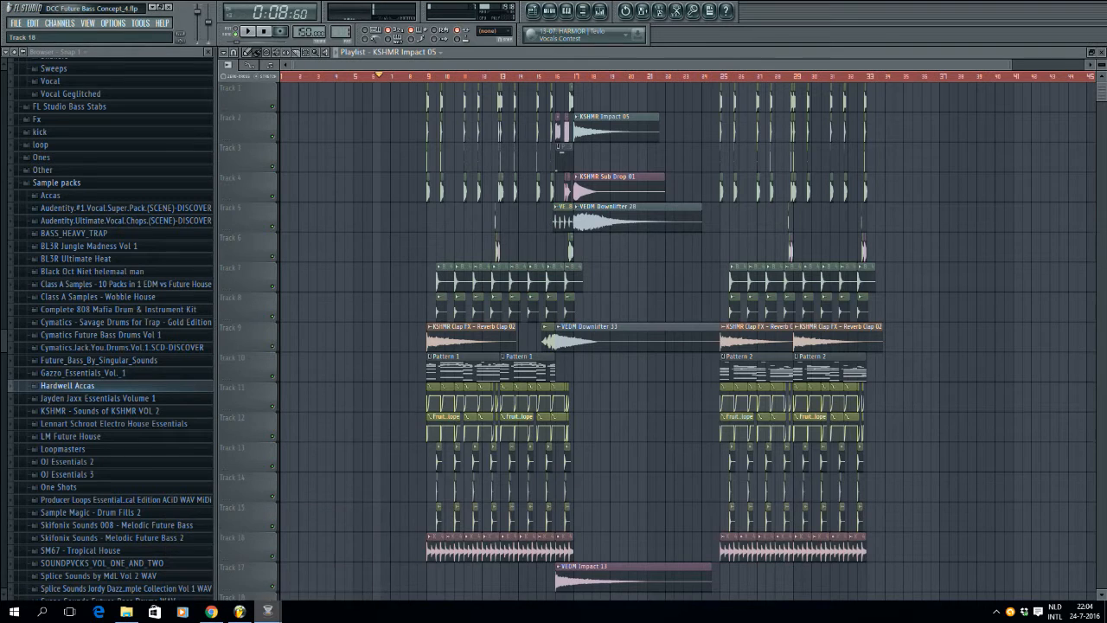
Step: Check the stream output in Wirecast and the YouTube live chat for viewer messages, returning to FL Studio
{"action": "left_click", "coordinate": [268, 610]}
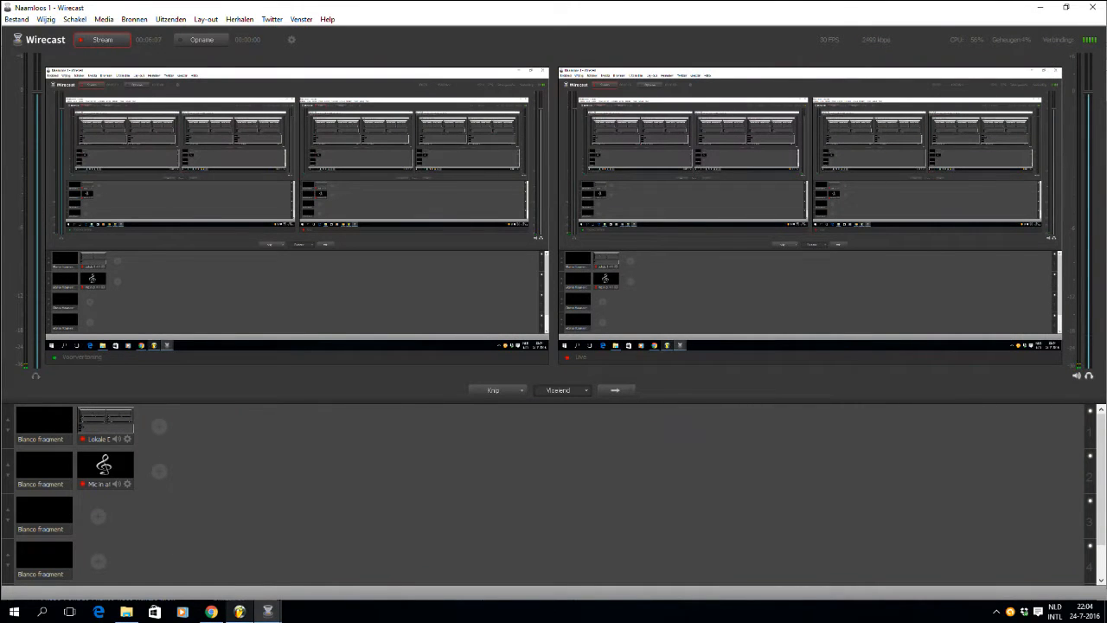
{"action": "left_click", "coordinate": [239, 611]}
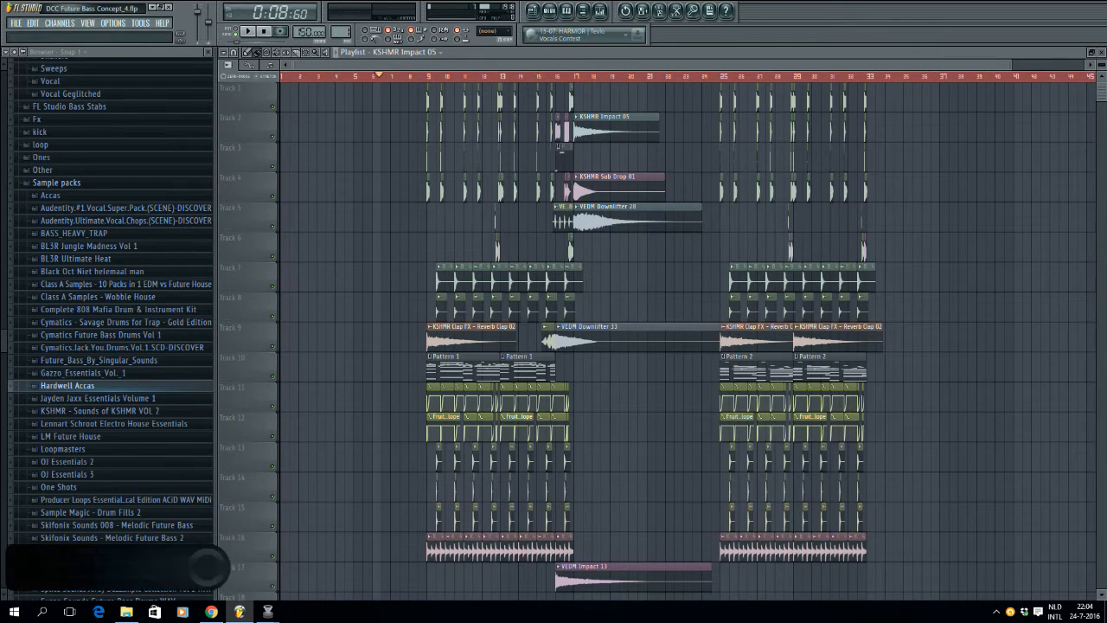
{"action": "left_click", "coordinate": [211, 611]}
{"action": "left_click", "coordinate": [239, 611]}
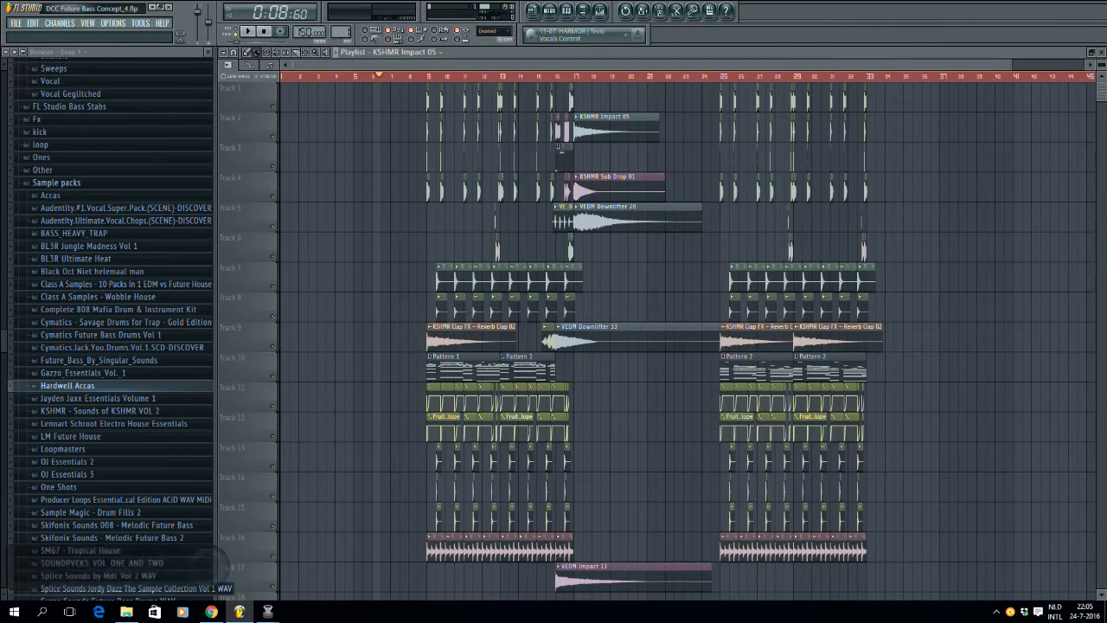
{"action": "left_click", "coordinate": [211, 612]}
{"action": "left_click", "coordinate": [240, 611]}
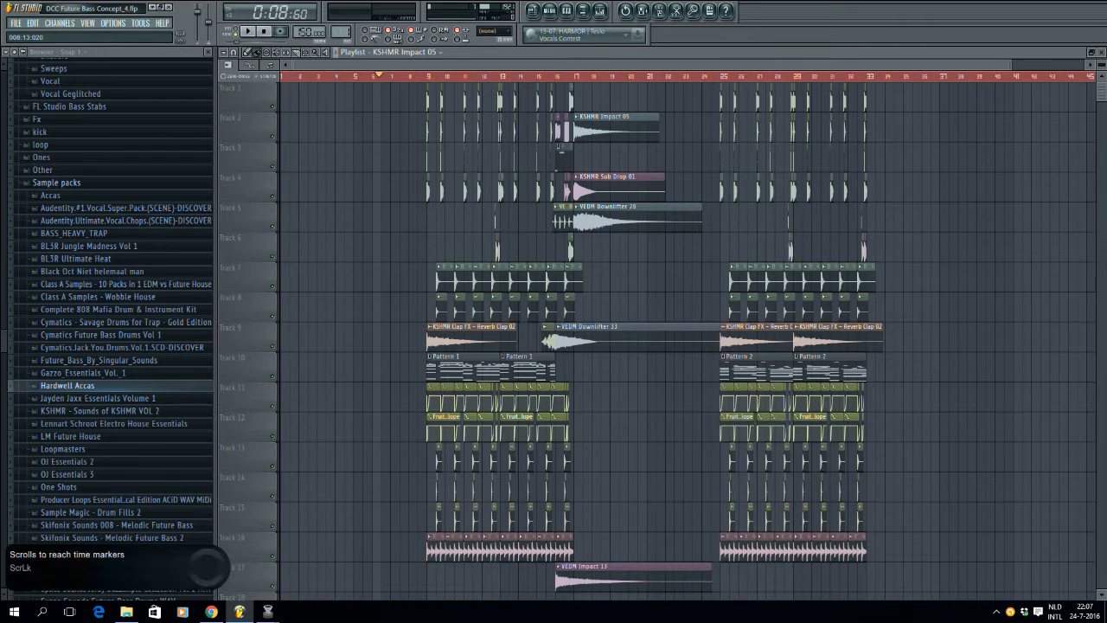
{"action": "left_click", "coordinate": [211, 611]}
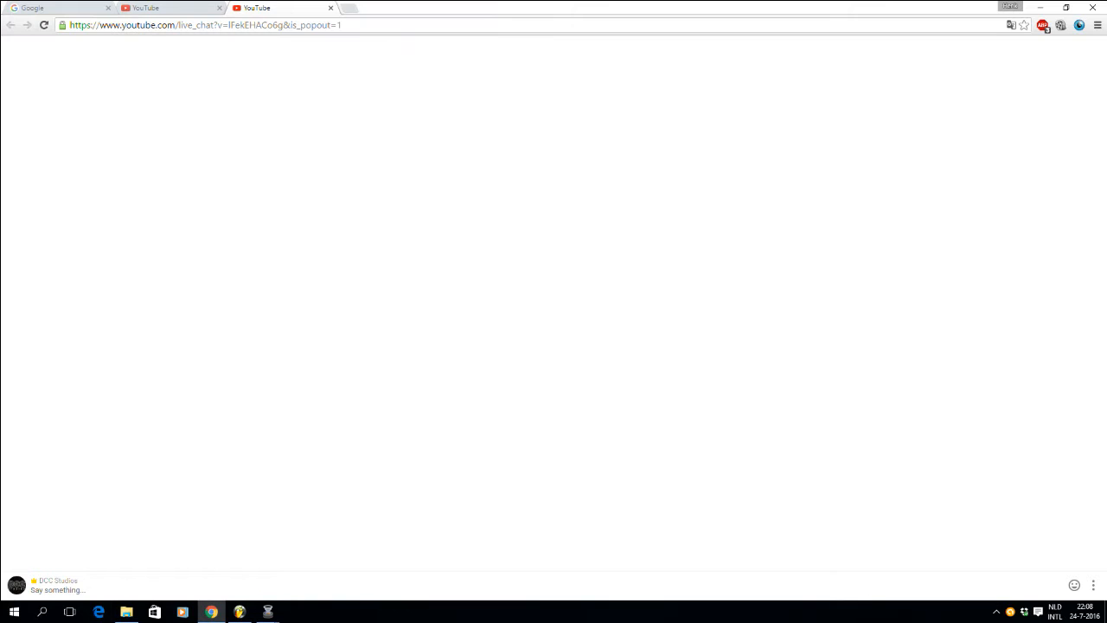
{"action": "left_click", "coordinate": [240, 611]}
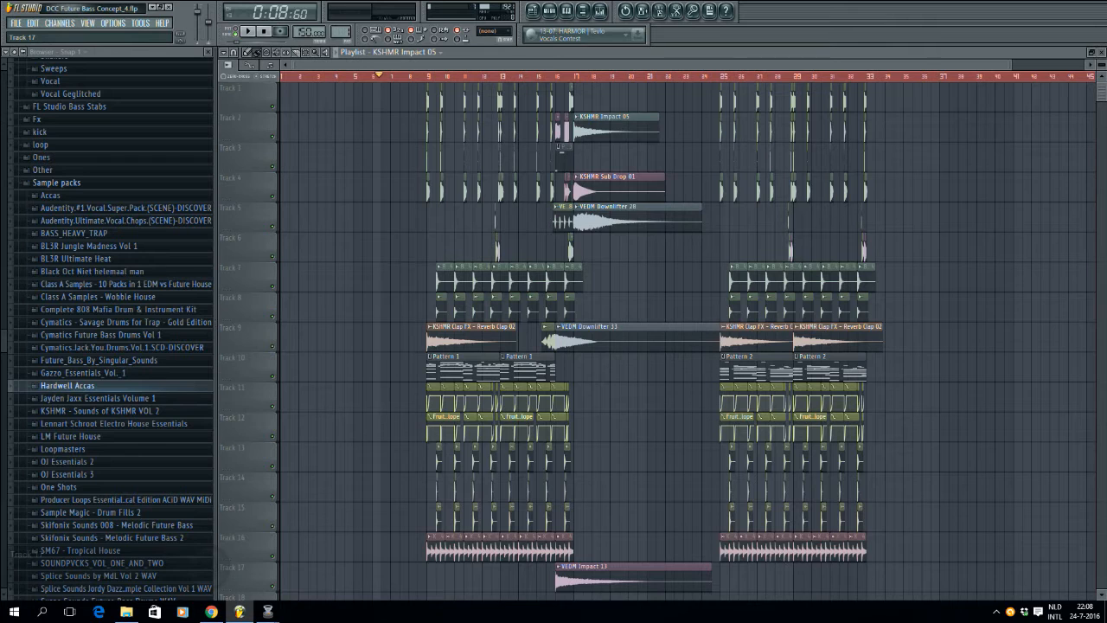
Step: Play the song's second drop from bar 25 and check the broadcast's public view on the YouTube live page
{"action": "key", "text": "space"}
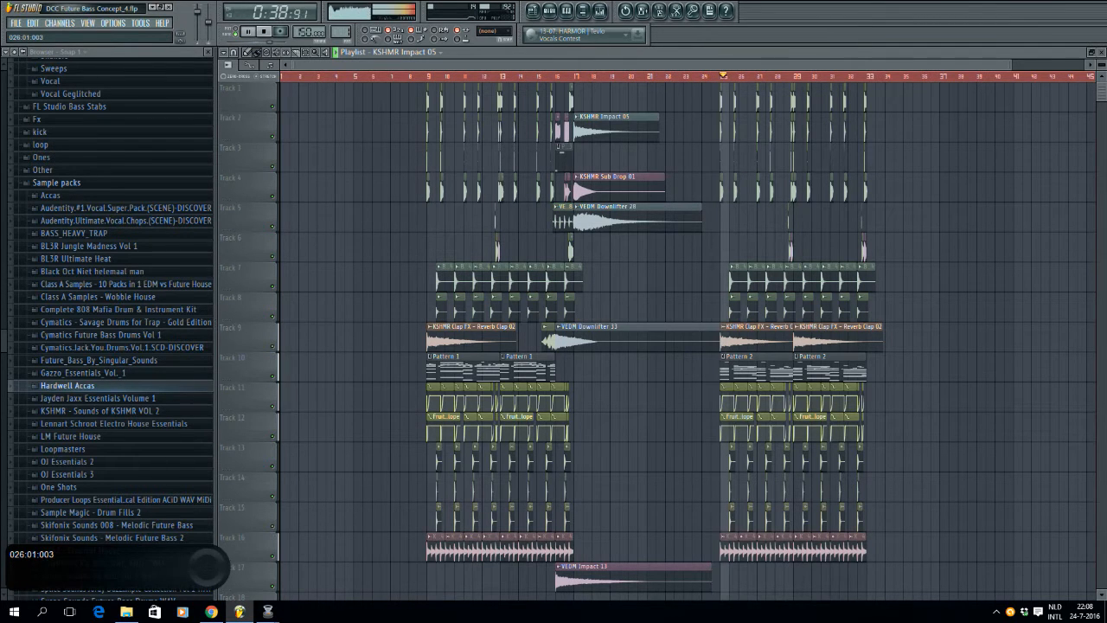
{"action": "left_click_drag", "start_coordinate": [1012, 65], "coordinate": [522, 65]}
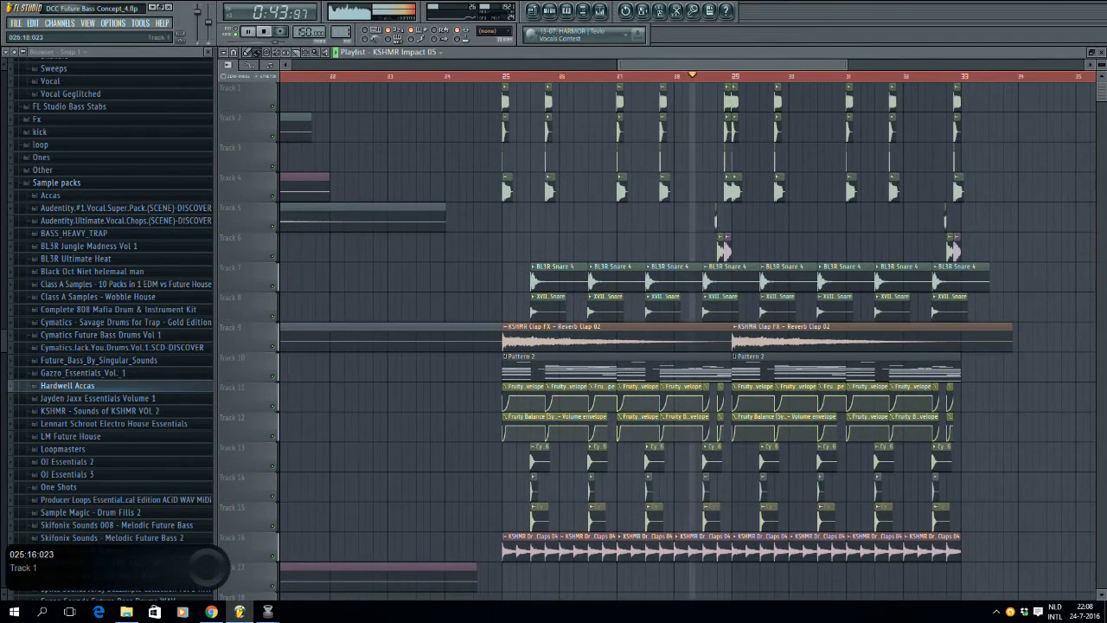
{"action": "left_click", "coordinate": [211, 611]}
{"action": "left_click", "coordinate": [164, 8]}
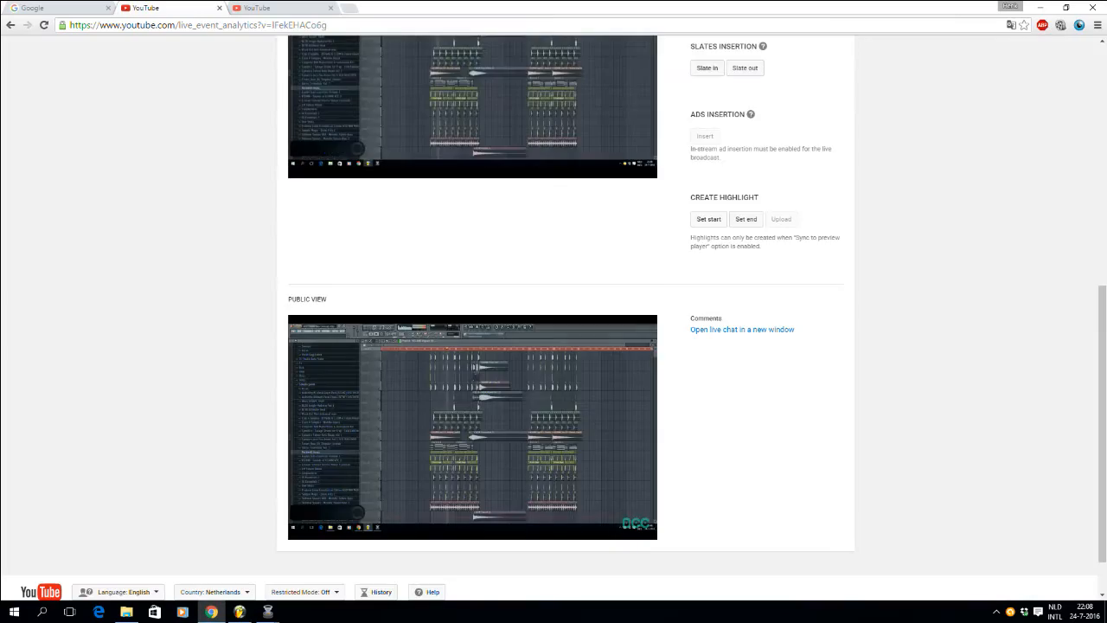
{"action": "key", "text": "alt+Tab"}
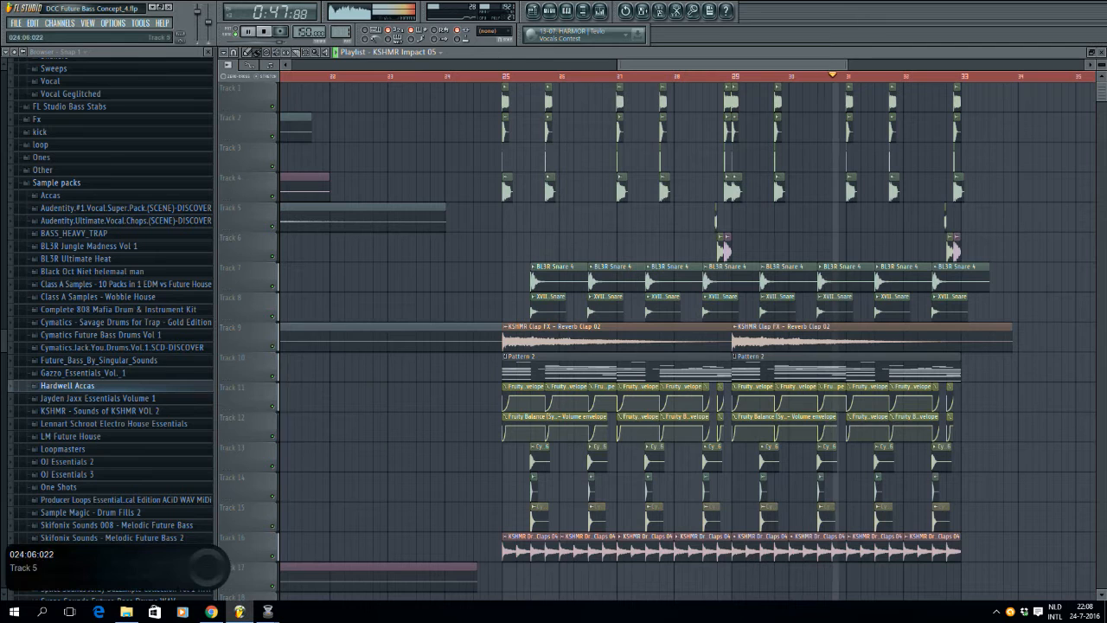
Step: Follow the second drop to its end in the playlist and stop the playback
{"action": "scroll", "coordinate": [675, 337], "scroll_direction": "right", "scroll_amount": 1}
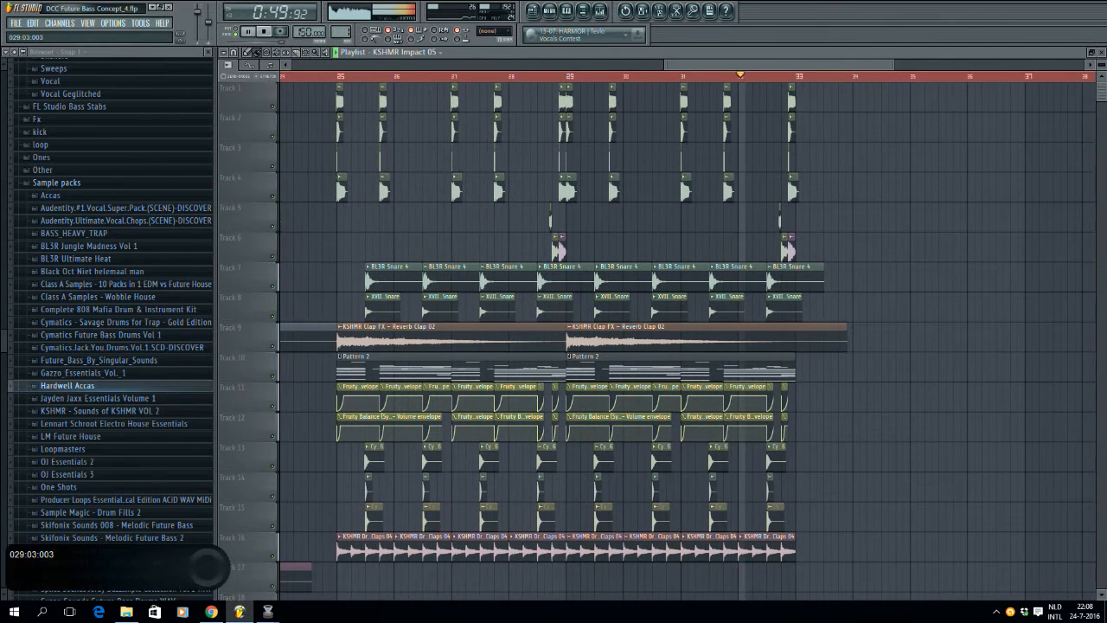
{"action": "scroll", "coordinate": [675, 337], "scroll_direction": "down", "scroll_amount": 3}
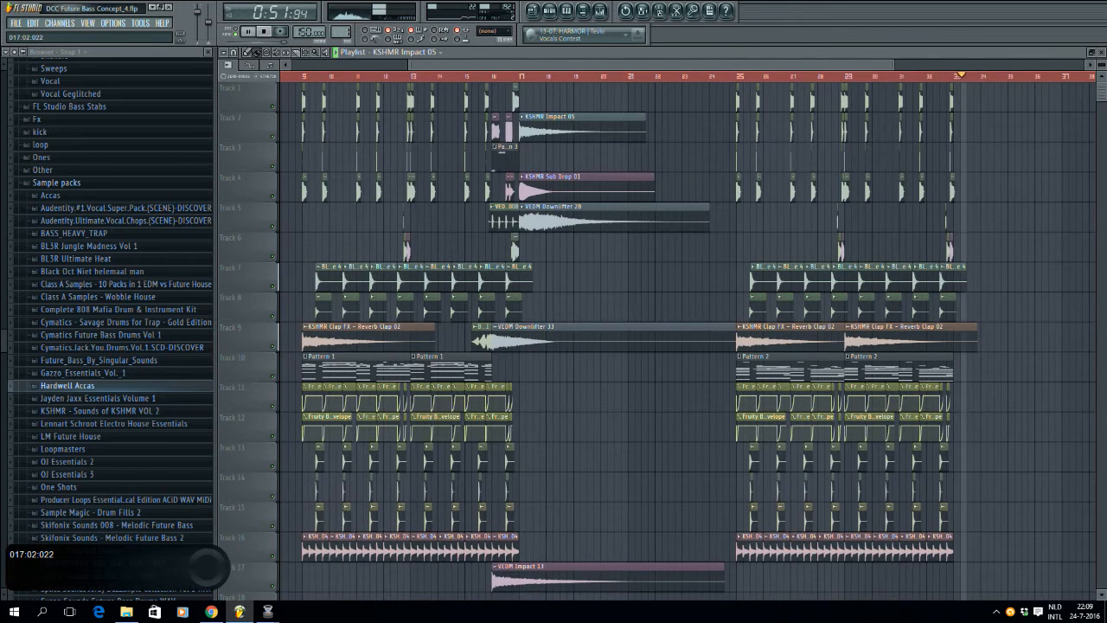
{"action": "scroll", "coordinate": [523, 337], "scroll_direction": "left", "scroll_amount": 2}
{"action": "key", "text": "space"}
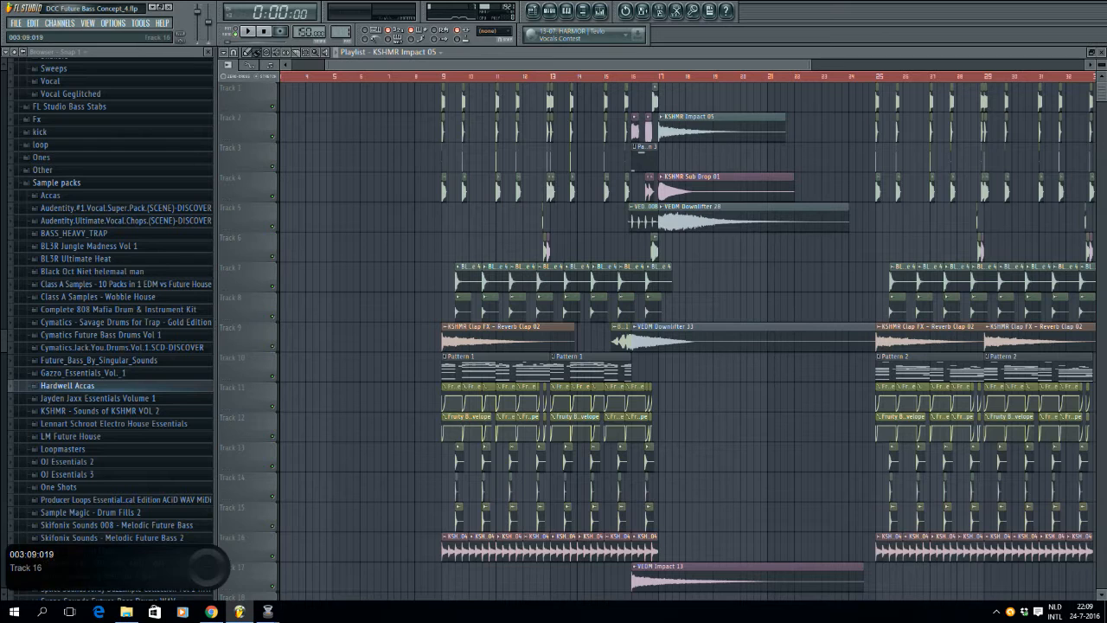
Step: Check the local desktop and microphone shots in Wirecast, leaving the microphone shot selected, and return to FL Studio
{"action": "left_click", "coordinate": [324, 563]}
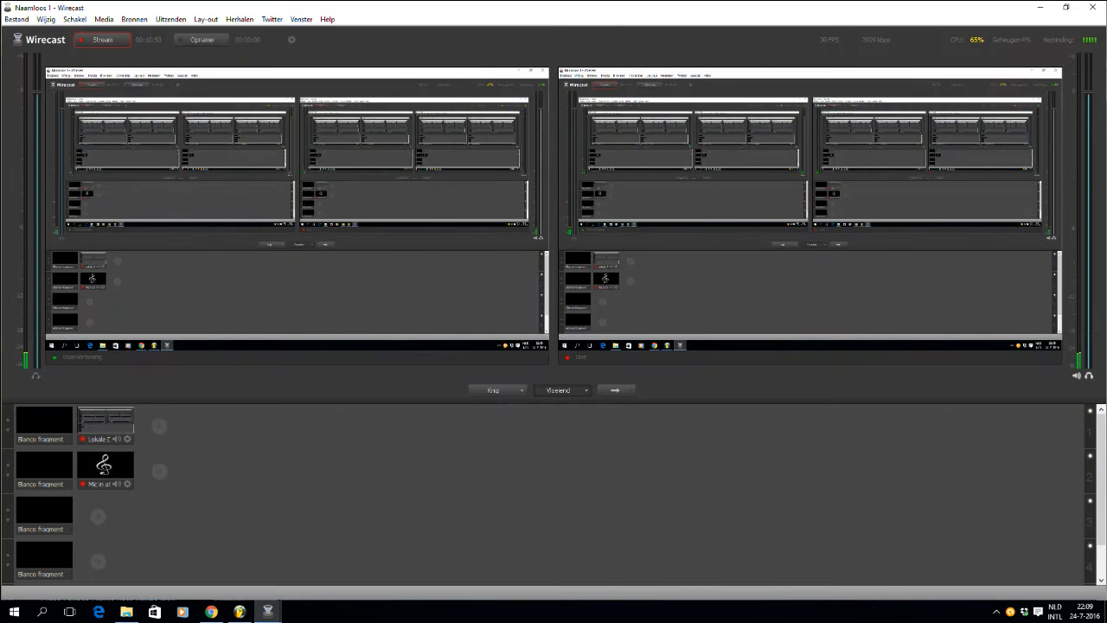
{"action": "left_click", "coordinate": [106, 421]}
{"action": "left_click", "coordinate": [106, 467]}
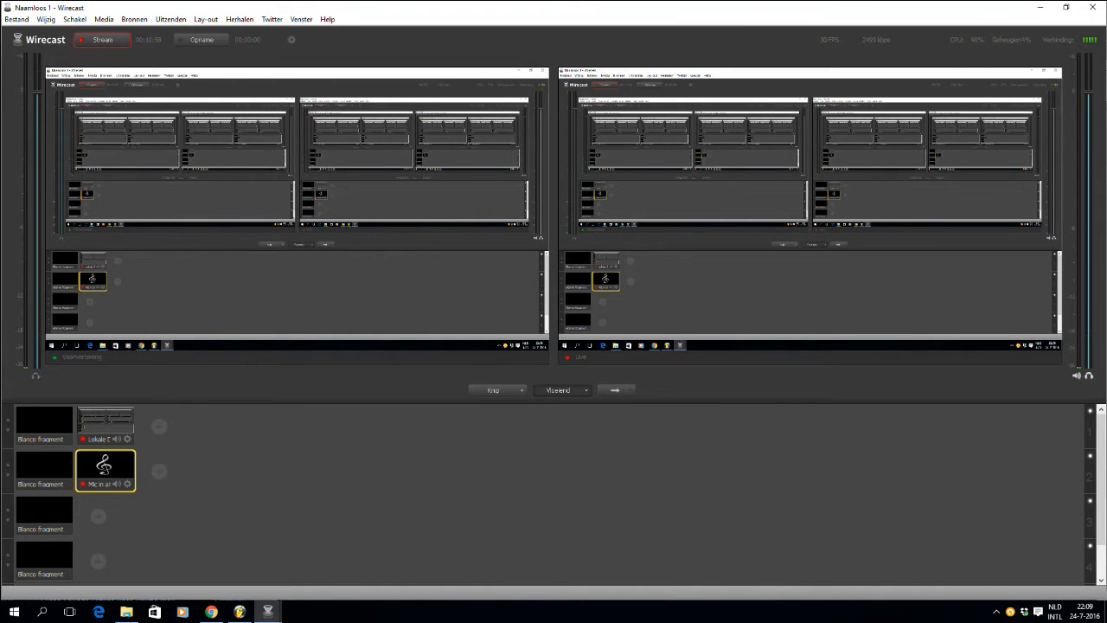
{"action": "mouse_move", "coordinate": [151, 462]}
{"action": "left_click", "coordinate": [240, 611]}
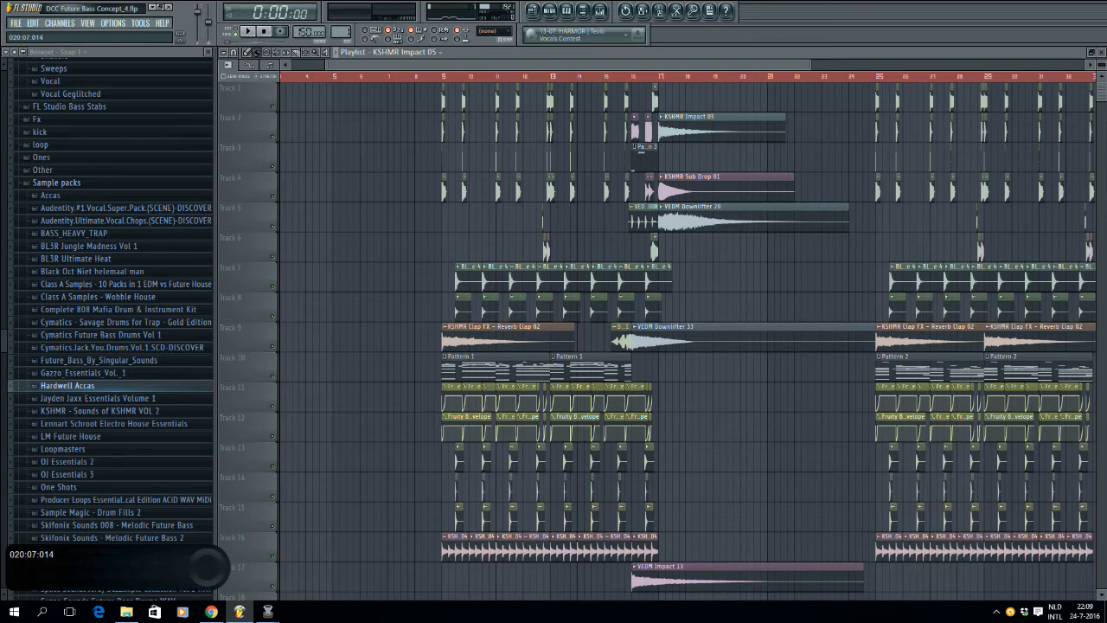
Step: Play the song from just before bar 25 to listen to the second drop, and stop the playback
{"action": "left_click", "coordinate": [872, 76]}
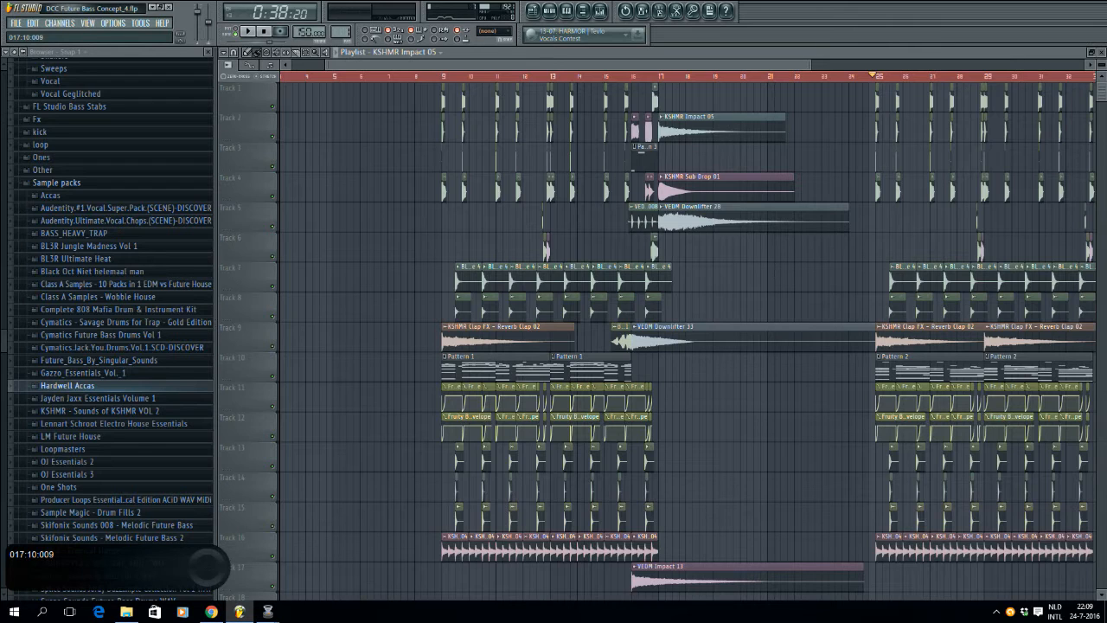
{"action": "key", "text": "space"}
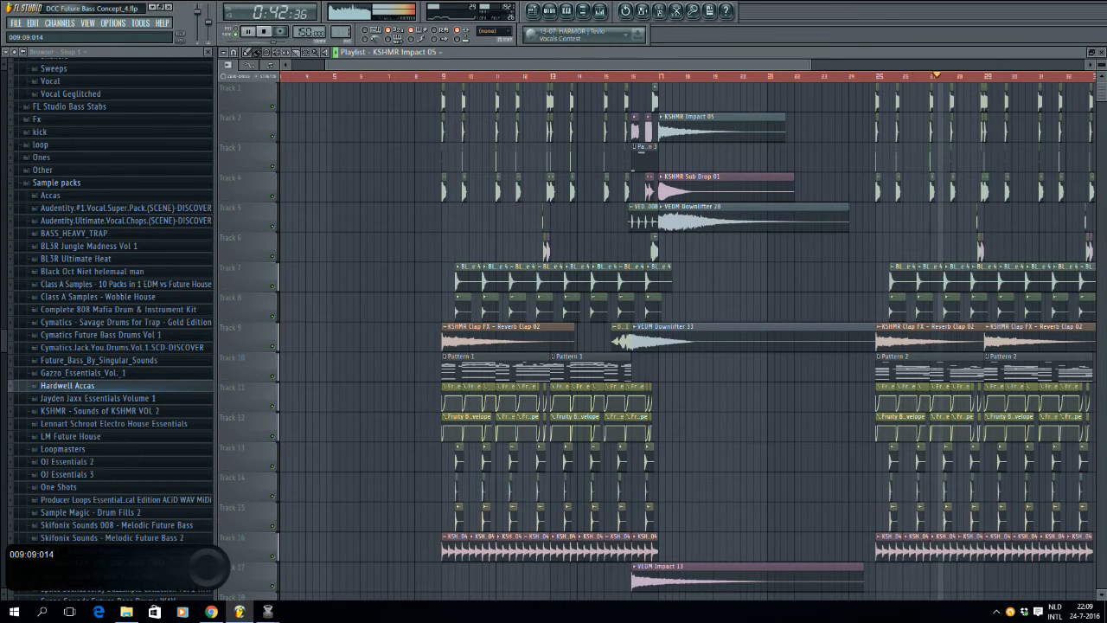
{"action": "key", "text": "space"}
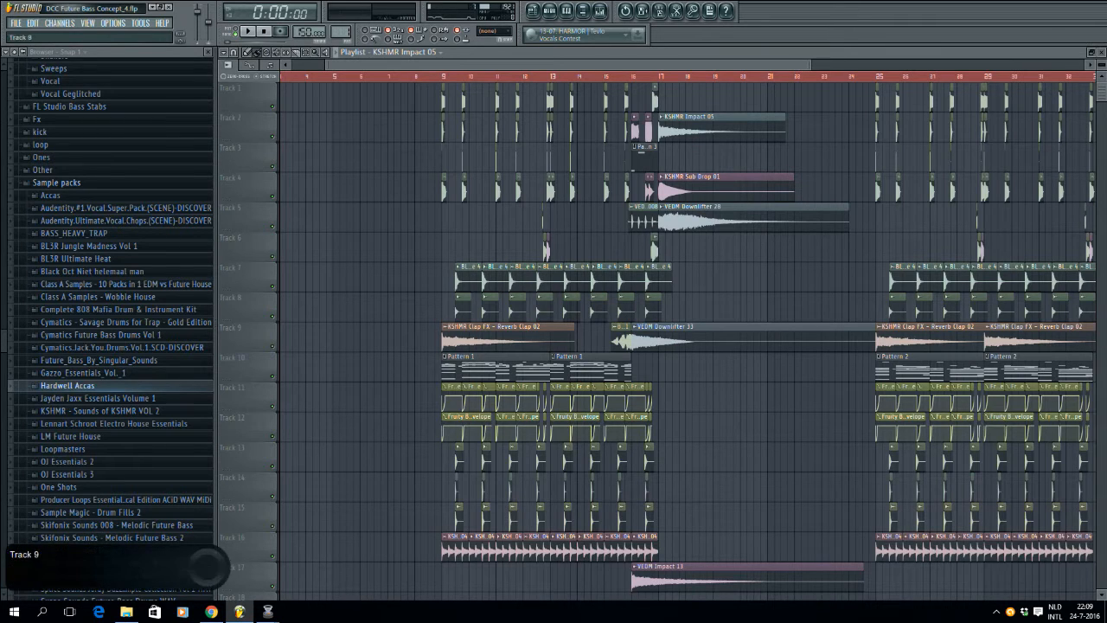
Step: Recheck the microphone and local desktop shots in Wirecast and return to the FL Studio playlist
{"action": "mouse_move", "coordinate": [268, 611]}
{"action": "left_click", "coordinate": [229, 563]}
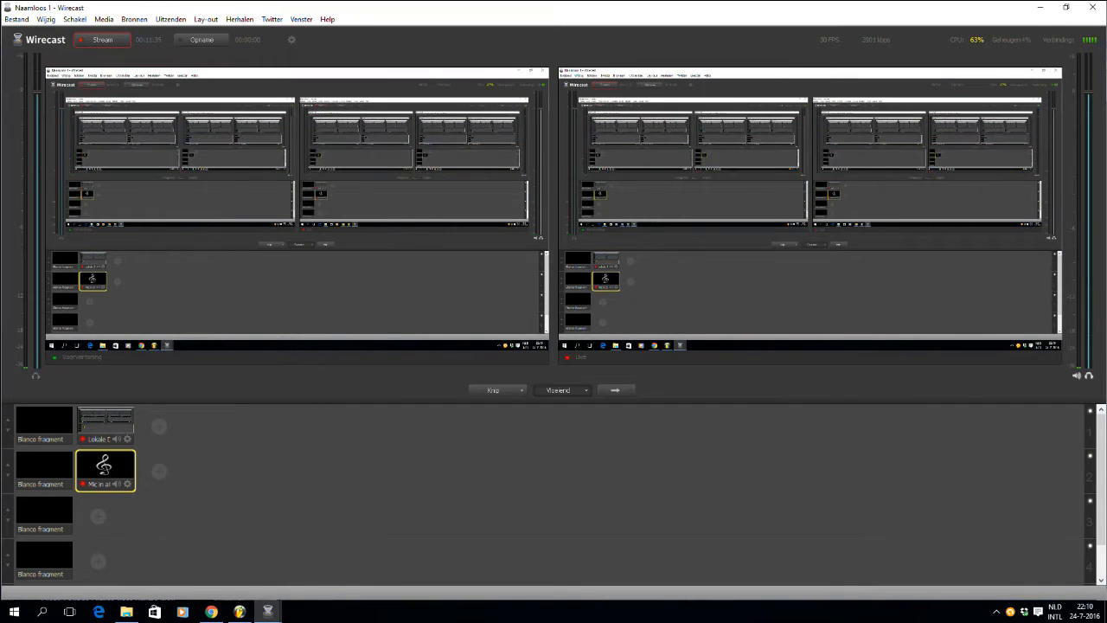
{"action": "left_click", "coordinate": [105, 466]}
{"action": "left_click", "coordinate": [105, 422]}
{"action": "left_click", "coordinate": [240, 612]}
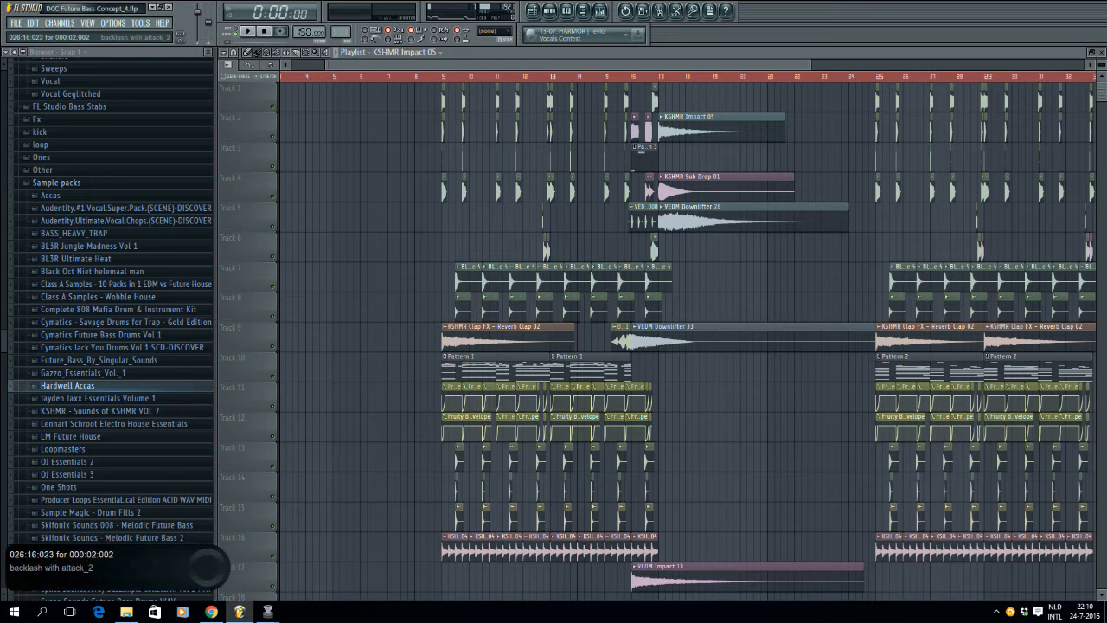
Step: Play the second drop once more up to about bar 30 and stop the playback
{"action": "left_click_drag", "start_coordinate": [824, 286], "coordinate": [630, 286]}
{"action": "key", "text": "space"}
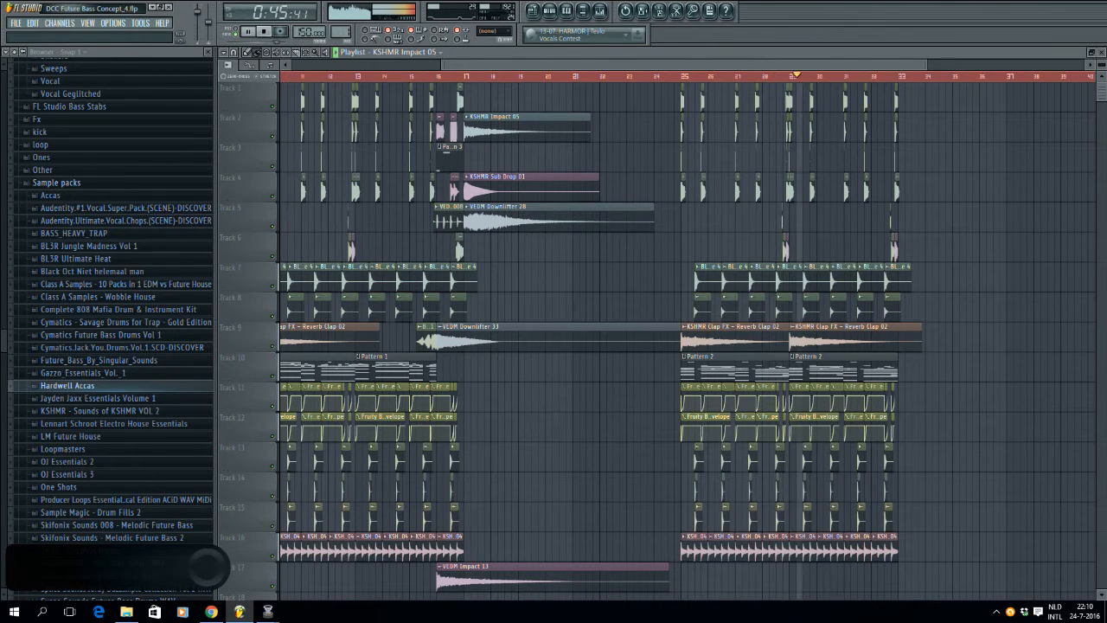
{"action": "scroll", "coordinate": [687, 338], "scroll_direction": "left", "scroll_amount": 2}
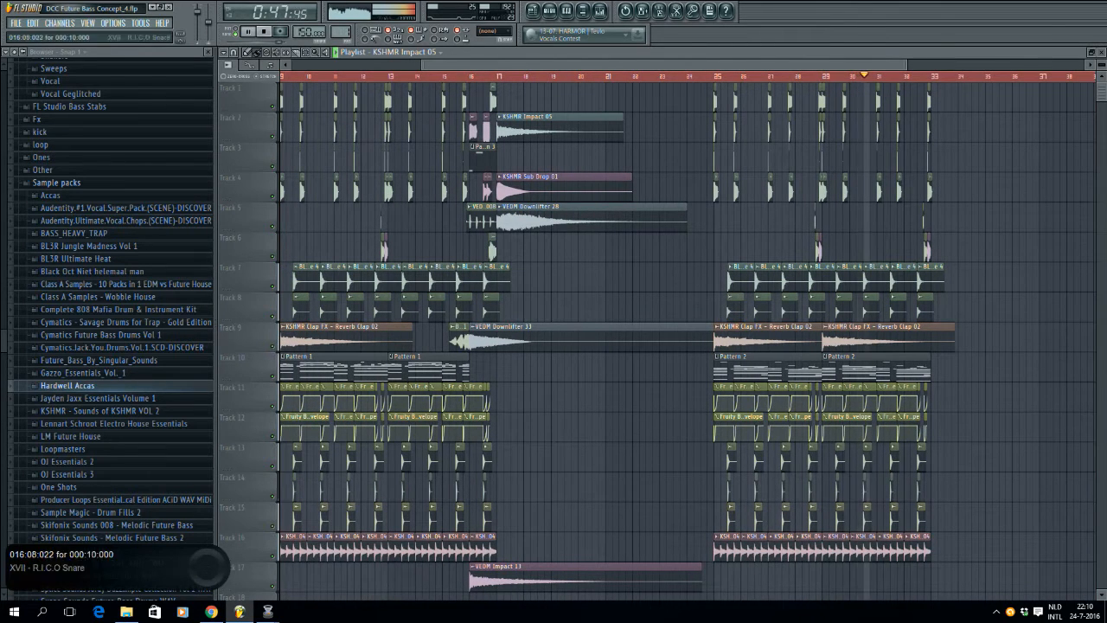
{"action": "key", "text": "space"}
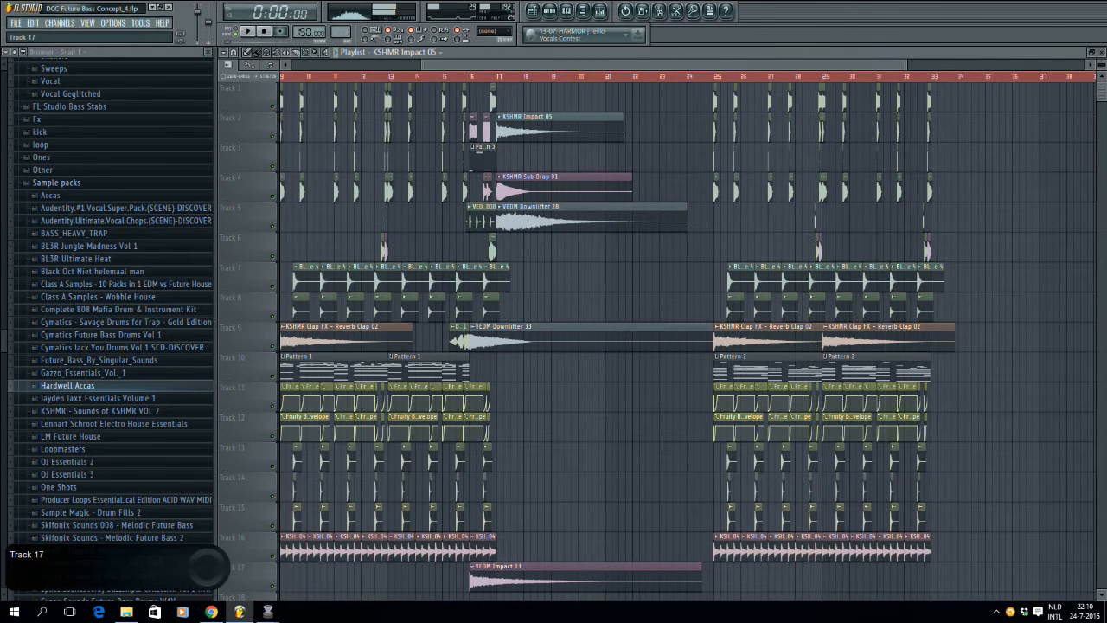
Step: Open the channel rack and the mixer, move the mixer over the playlist's right half, and select the Master track
{"action": "left_click", "coordinate": [550, 11]}
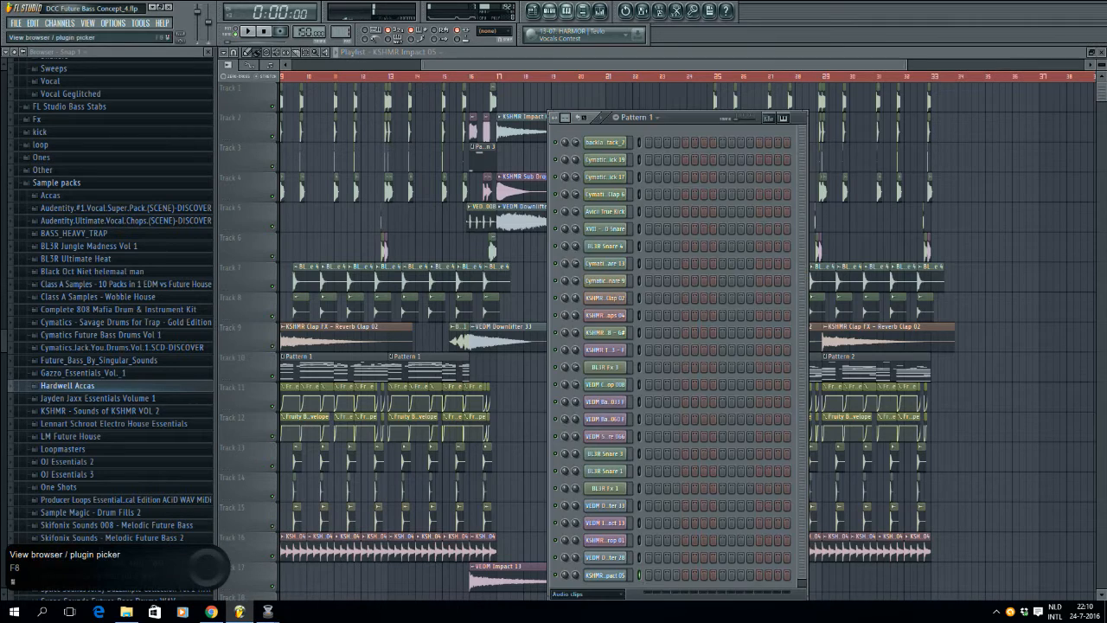
{"action": "left_click", "coordinate": [600, 11]}
{"action": "left_click_drag", "start_coordinate": [310, 232], "coordinate": [592, 246]}
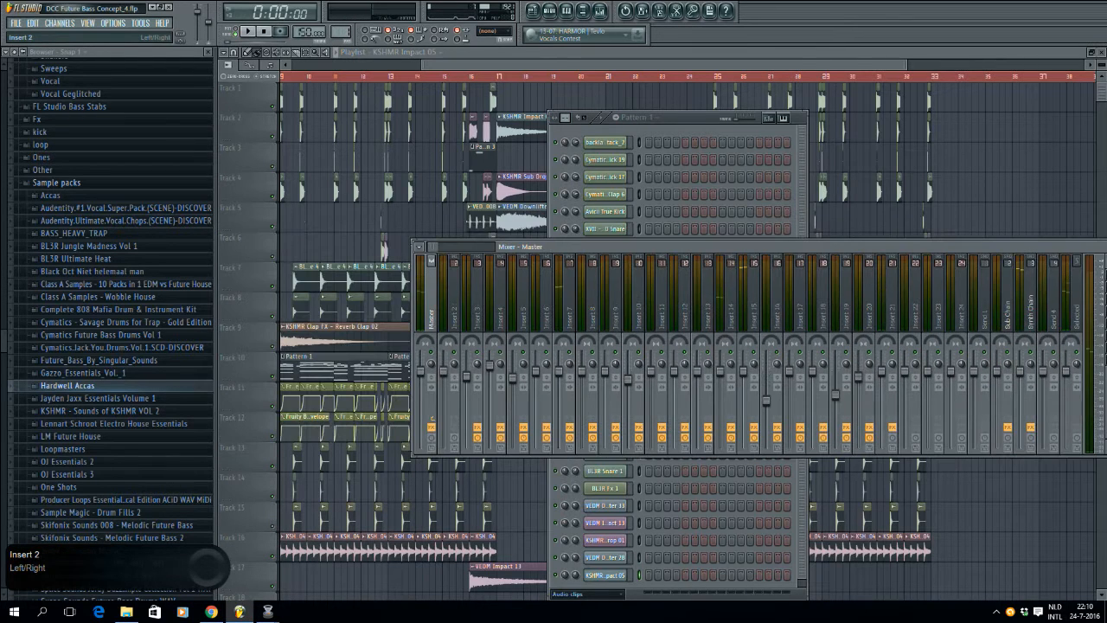
{"action": "left_click", "coordinate": [454, 259]}
{"action": "left_click", "coordinate": [431, 289]}
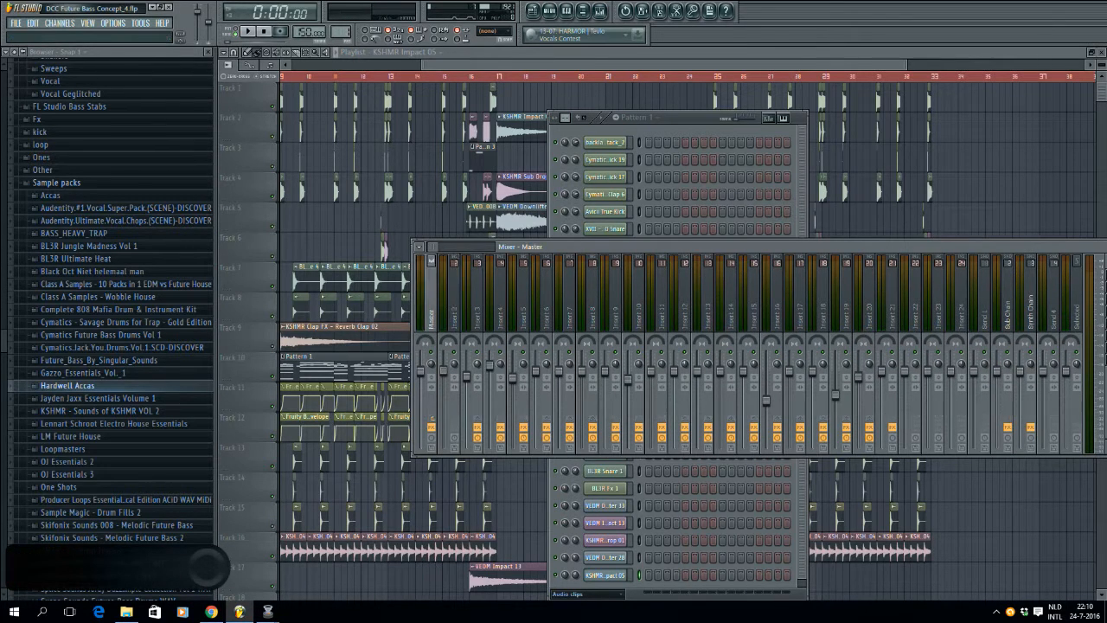
Step: Bring the channel rack to the front and filter it to the Unsorted channels
{"action": "left_click", "coordinate": [658, 202]}
{"action": "left_click", "coordinate": [588, 593]}
{"action": "left_click", "coordinate": [588, 563]}
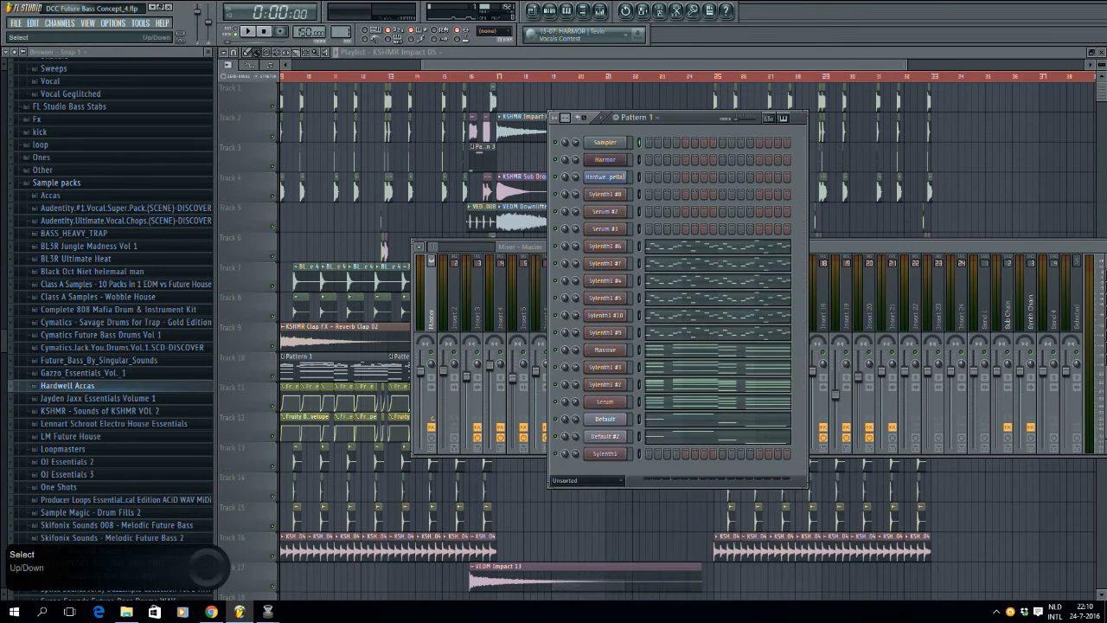
Step: Audition the Sylenth1 channels of Pattern 1 one after another with single notes
{"action": "key", "text": "n"}
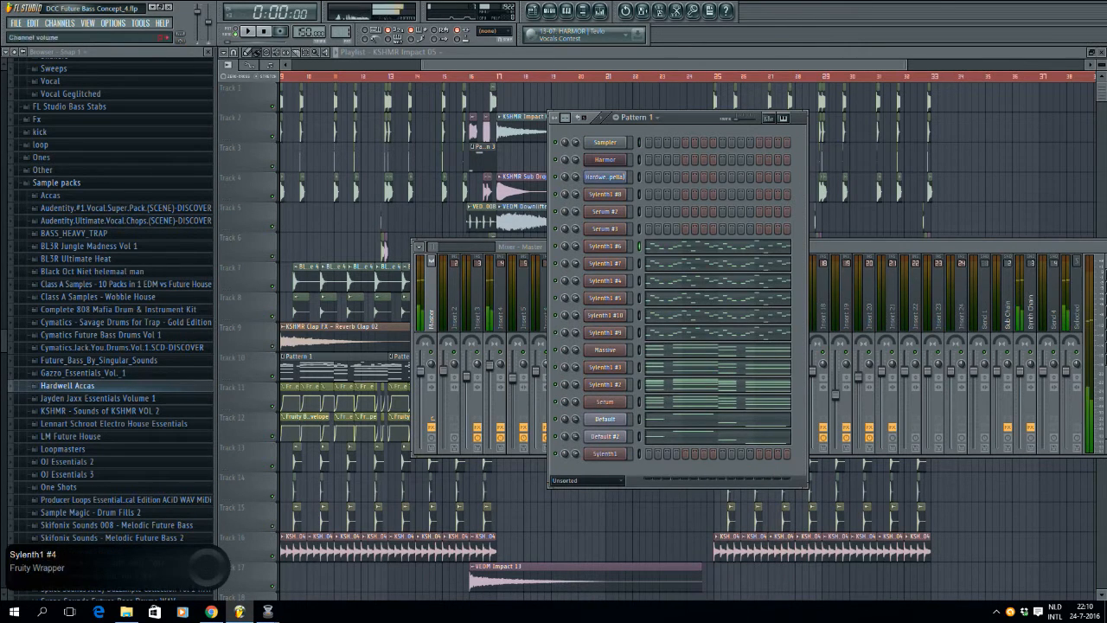
{"action": "key", "text": "z"}
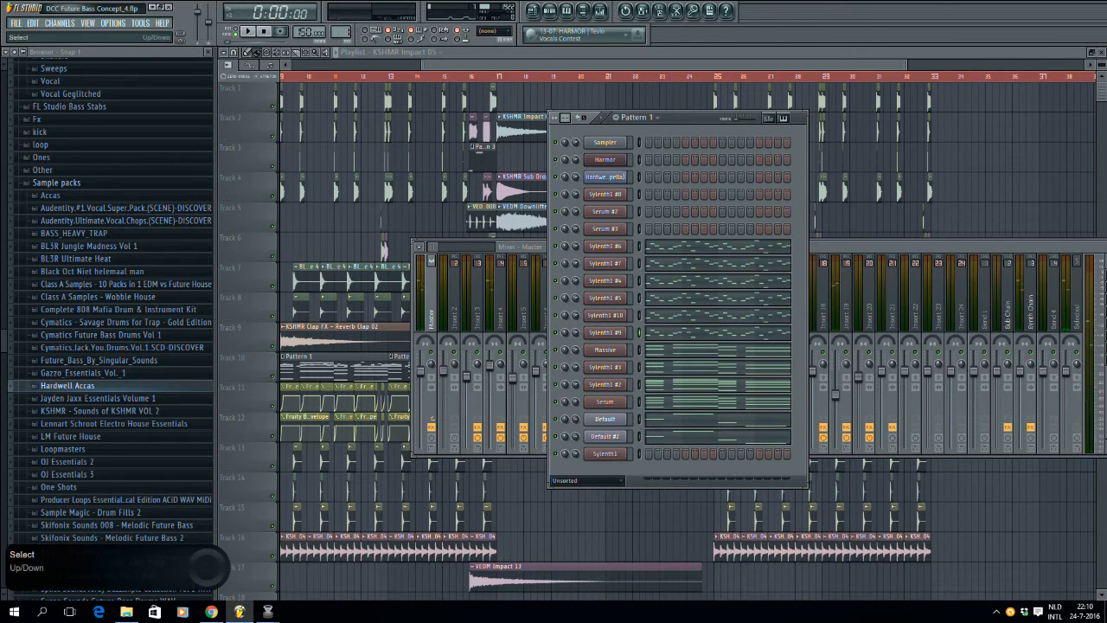
{"action": "key", "text": "z"}
{"action": "key", "text": "n"}
{"action": "key", "text": "z"}
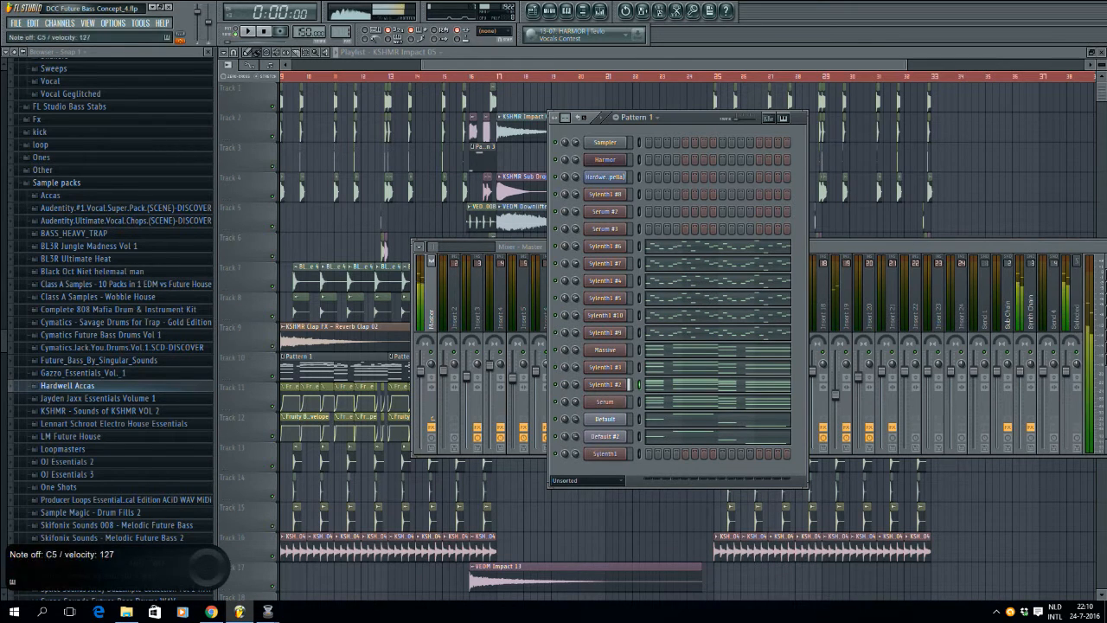
Step: Bring the mixer to the front, move it left until its effect slots show, and select the Synth Chain track
{"action": "left_click", "coordinate": [431, 424]}
{"action": "key", "text": "z"}
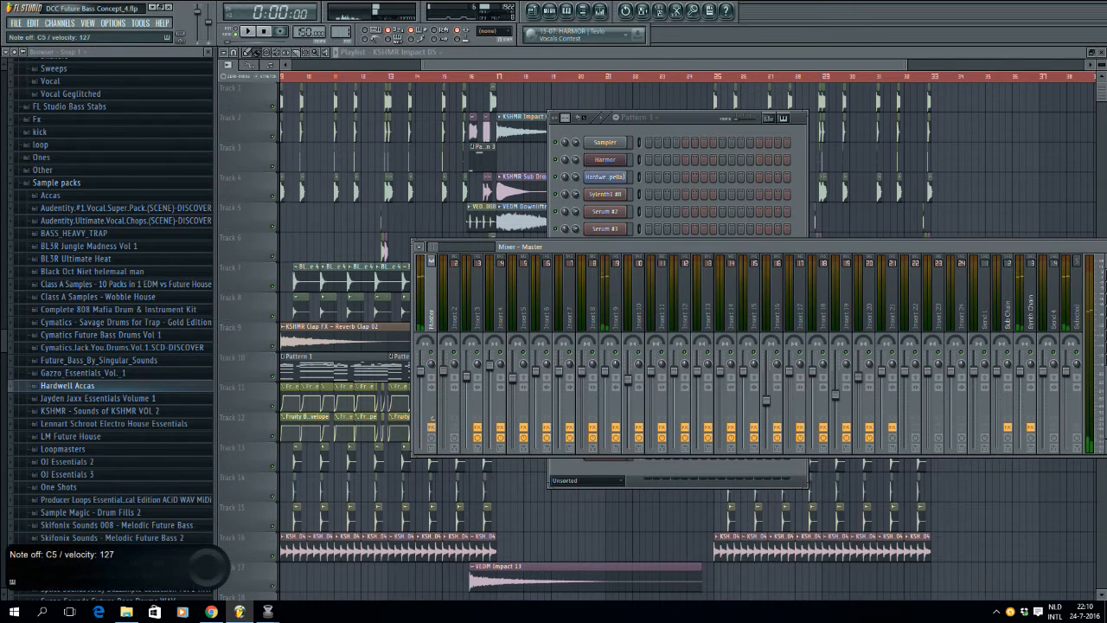
{"action": "left_click_drag", "start_coordinate": [692, 246], "coordinate": [353, 205]}
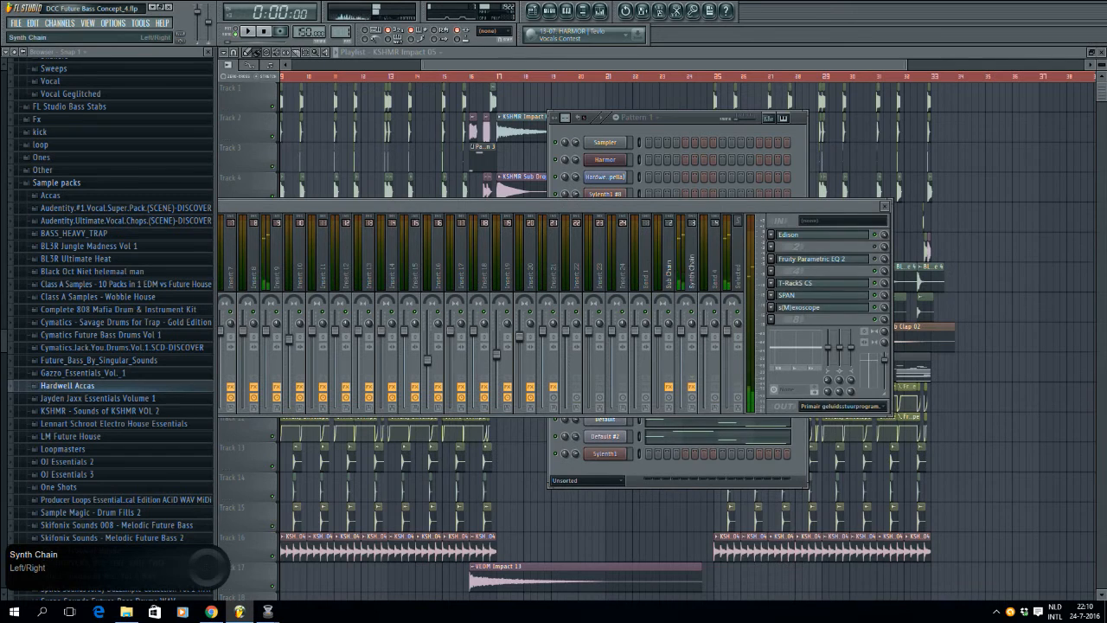
{"action": "left_click", "coordinate": [691, 300]}
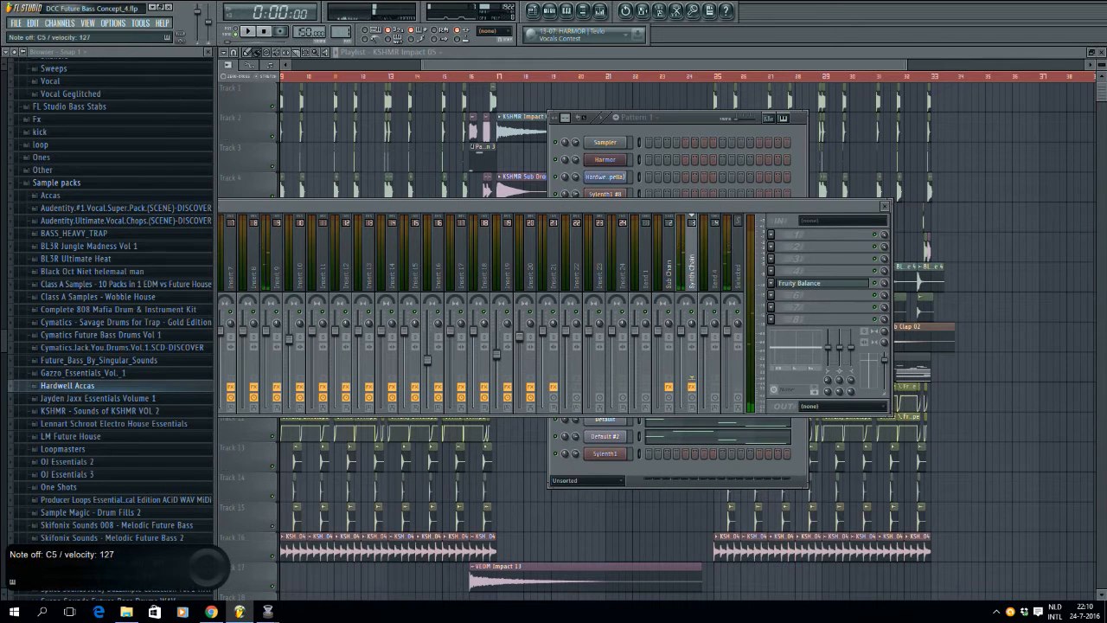
Step: Bring the channel rack to the front, audition the Default channel with a note, and return to the mixer
{"action": "left_click", "coordinate": [673, 118]}
{"action": "key", "text": "m"}
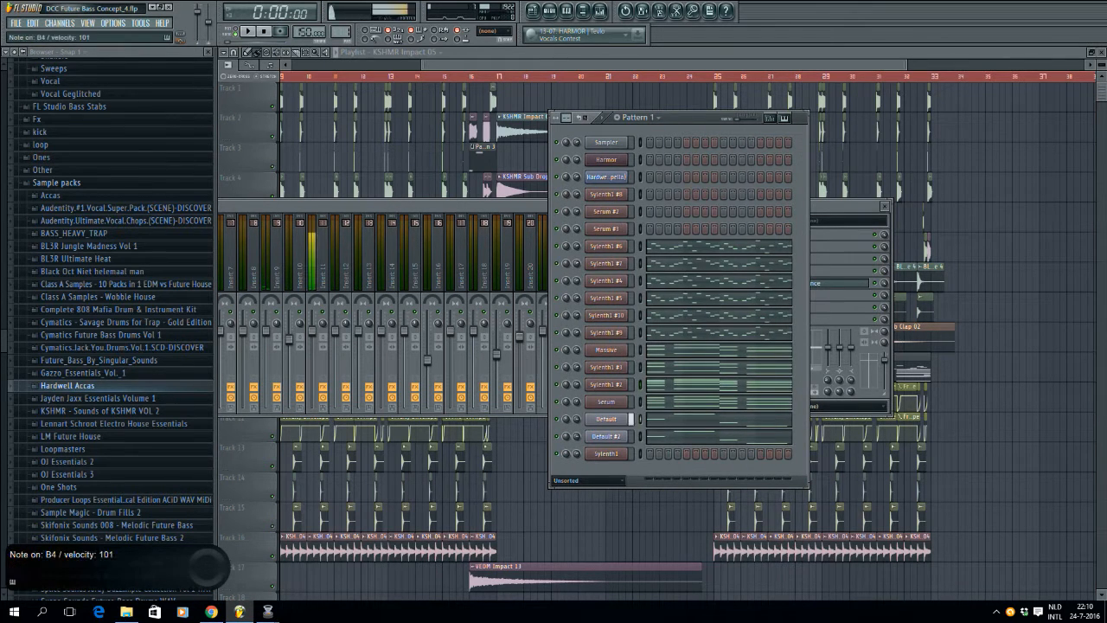
{"action": "key", "text": "F9"}
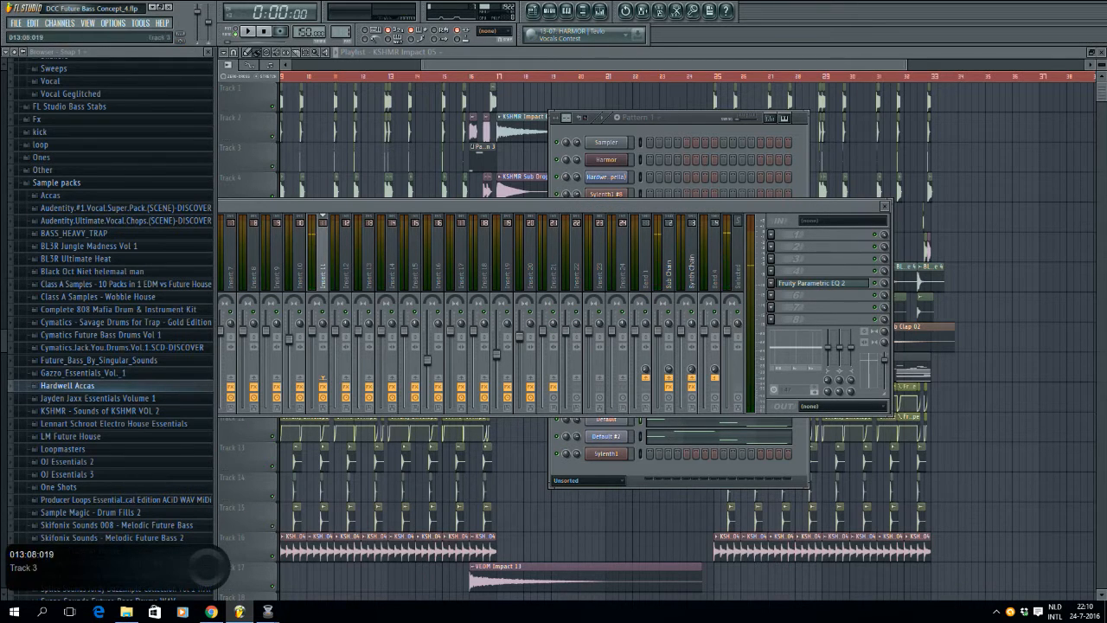
Step: Play the playlist briefly from the second drop at bar 25 and stop the playback
{"action": "left_click", "coordinate": [716, 76]}
{"action": "key", "text": "space"}
{"action": "key", "text": "space"}
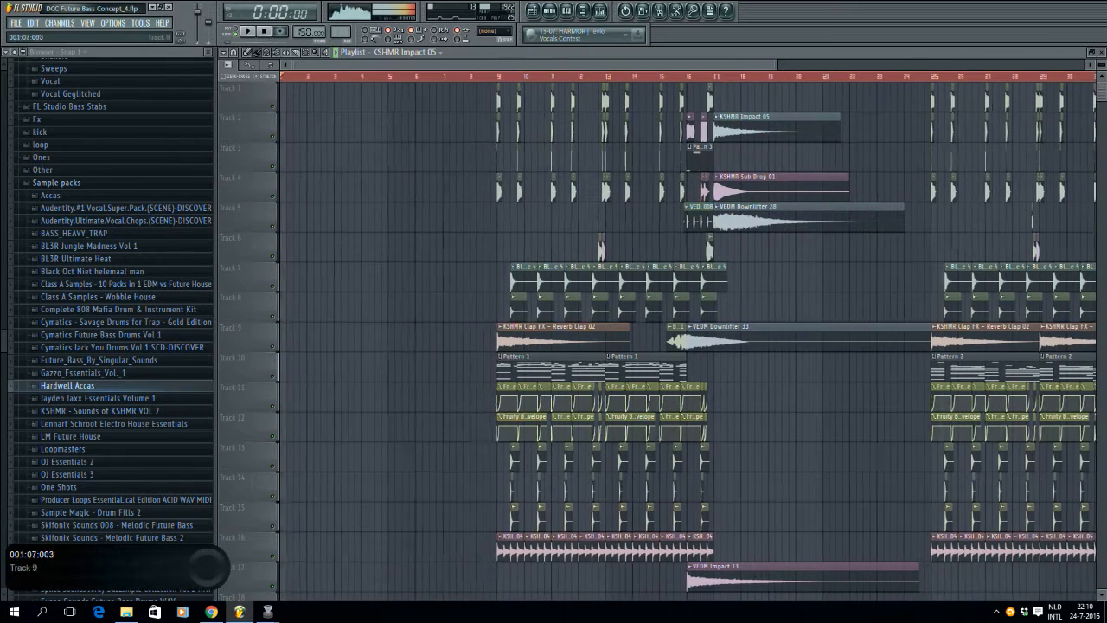
Step: Switch to Wirecast and inspect the sources of the front panel microphone shot in its editor, closing it without changes
{"action": "mouse_move", "coordinate": [268, 612]}
{"action": "left_click", "coordinate": [247, 554]}
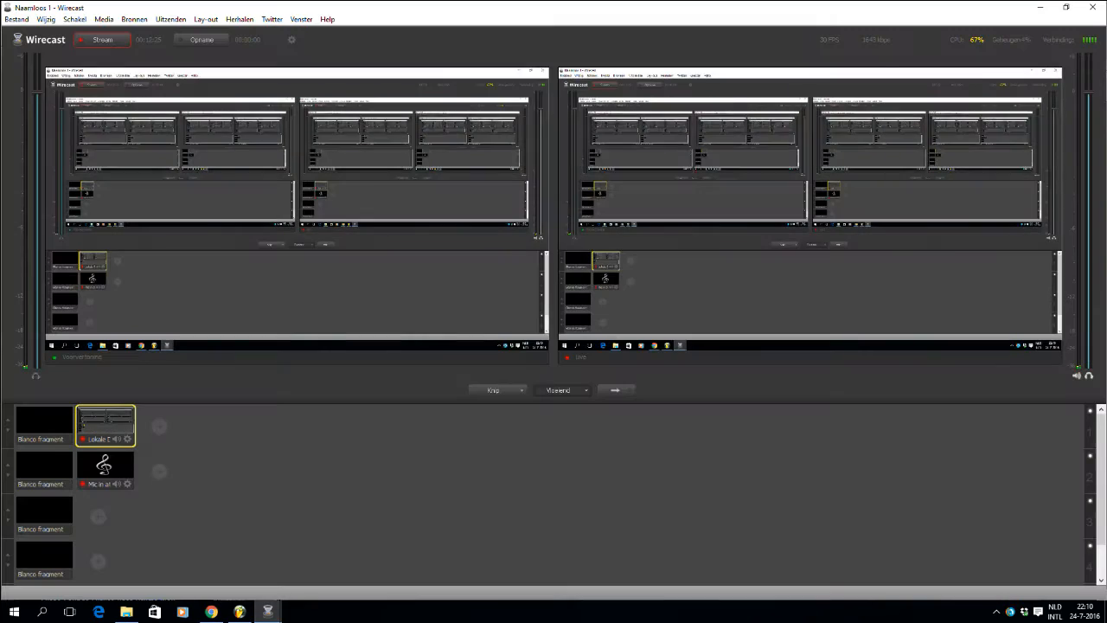
{"action": "left_click", "coordinate": [106, 467]}
{"action": "double_click", "coordinate": [105, 467]}
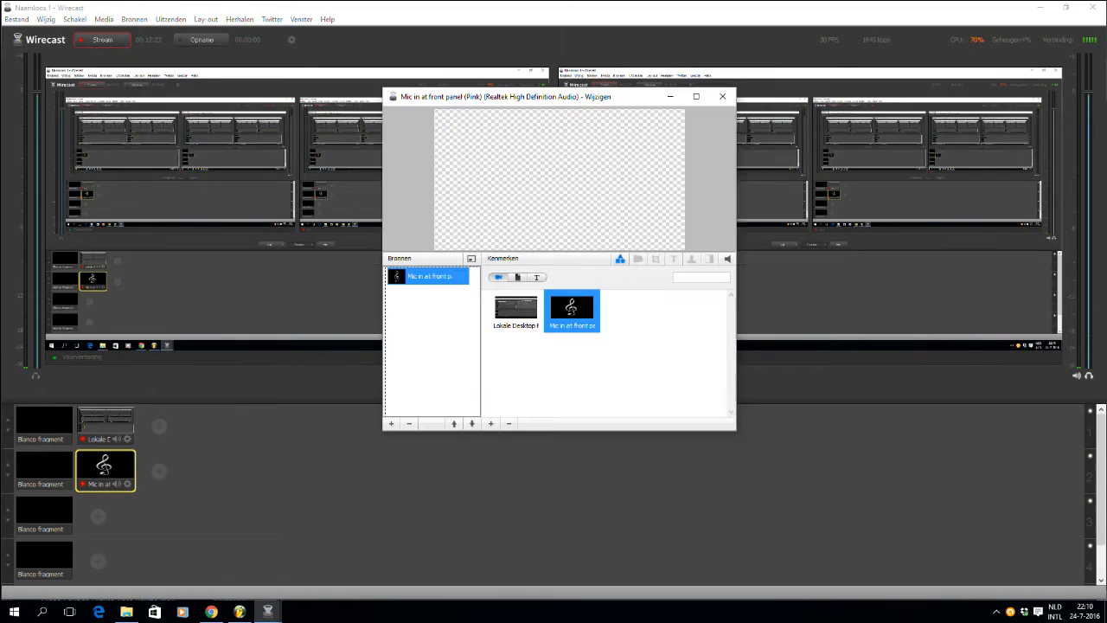
{"action": "left_click", "coordinate": [722, 96]}
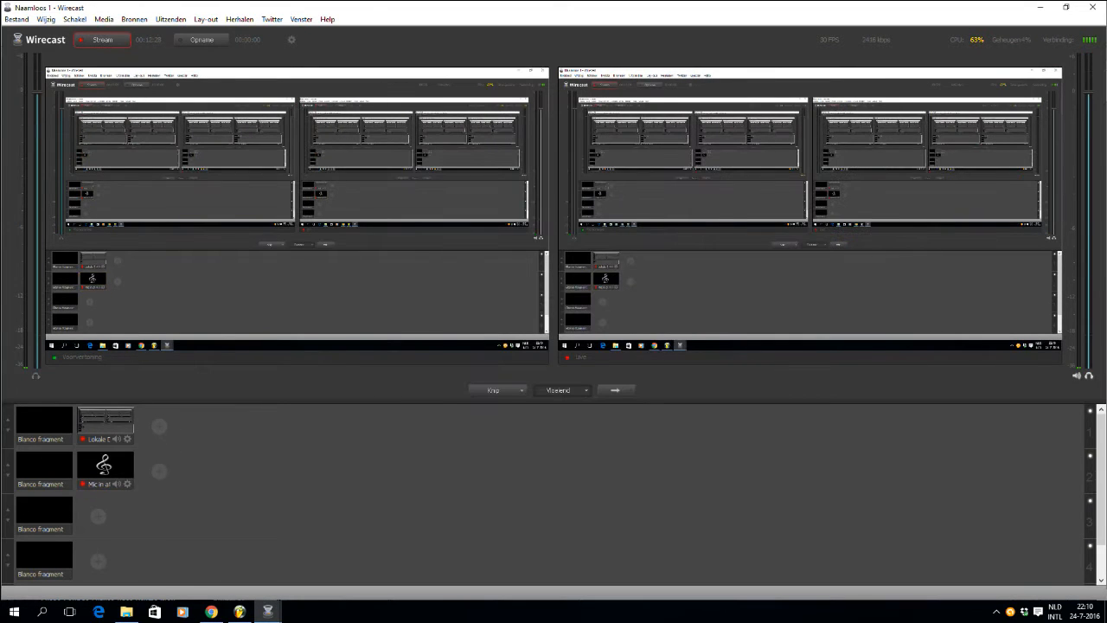
Step: Look through the microphone shot's source, audio, template and hotkey options without choosing any
{"action": "right_click", "coordinate": [107, 467]}
{"action": "mouse_move", "coordinate": [151, 487]}
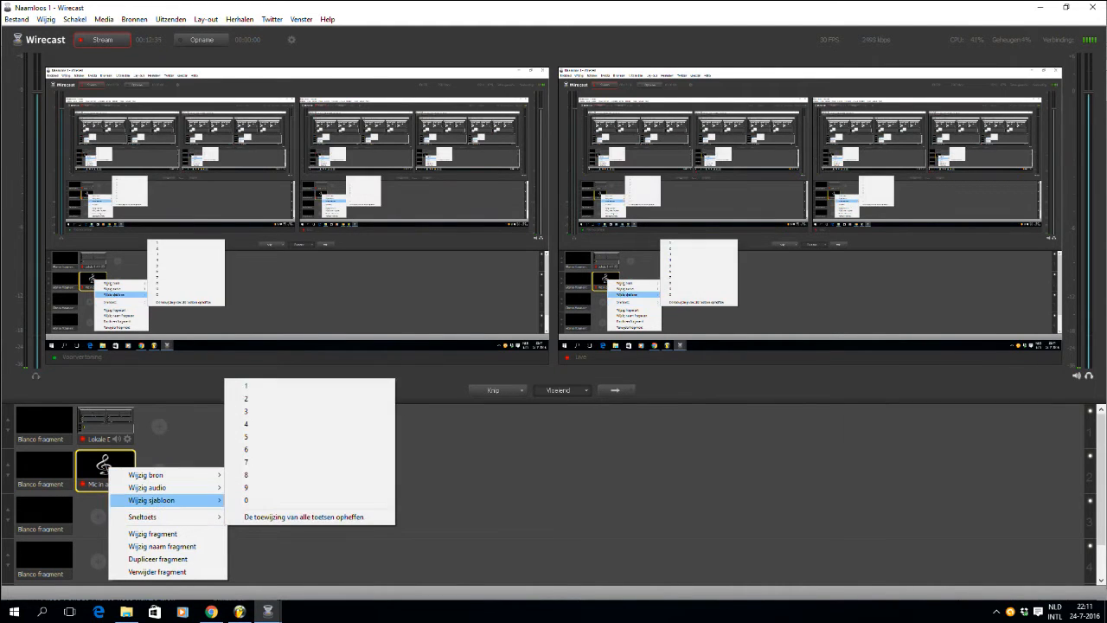
{"action": "key", "text": "Escape"}
Step: Return to FL Studio, play the second drop to about bar 30, replay it briefly and stop
{"action": "key", "text": "alt+Tab"}
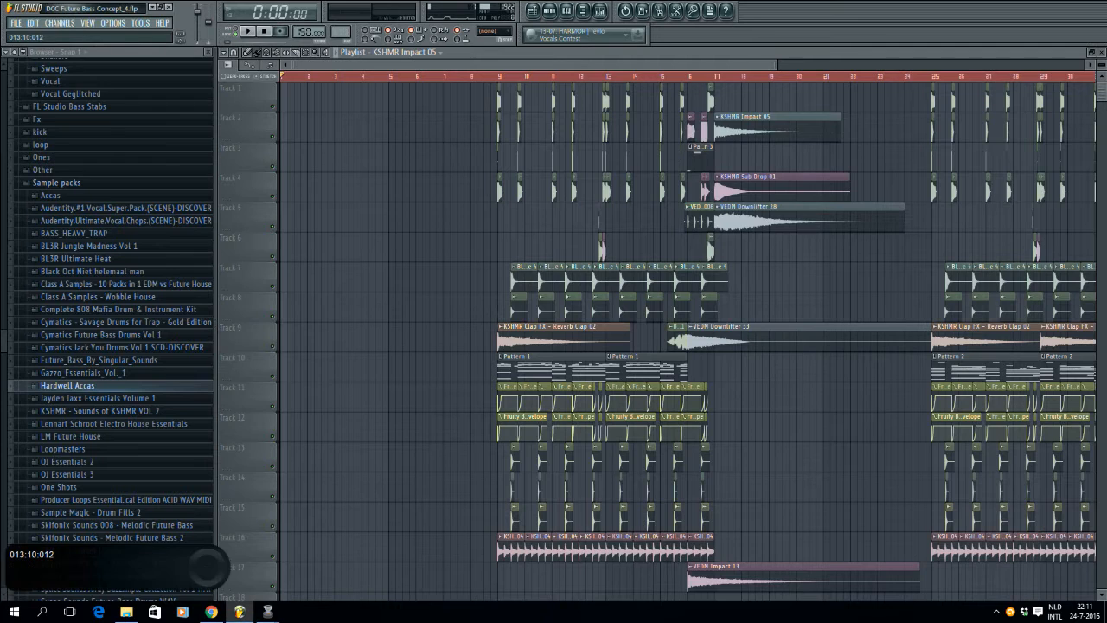
{"action": "key", "text": "space"}
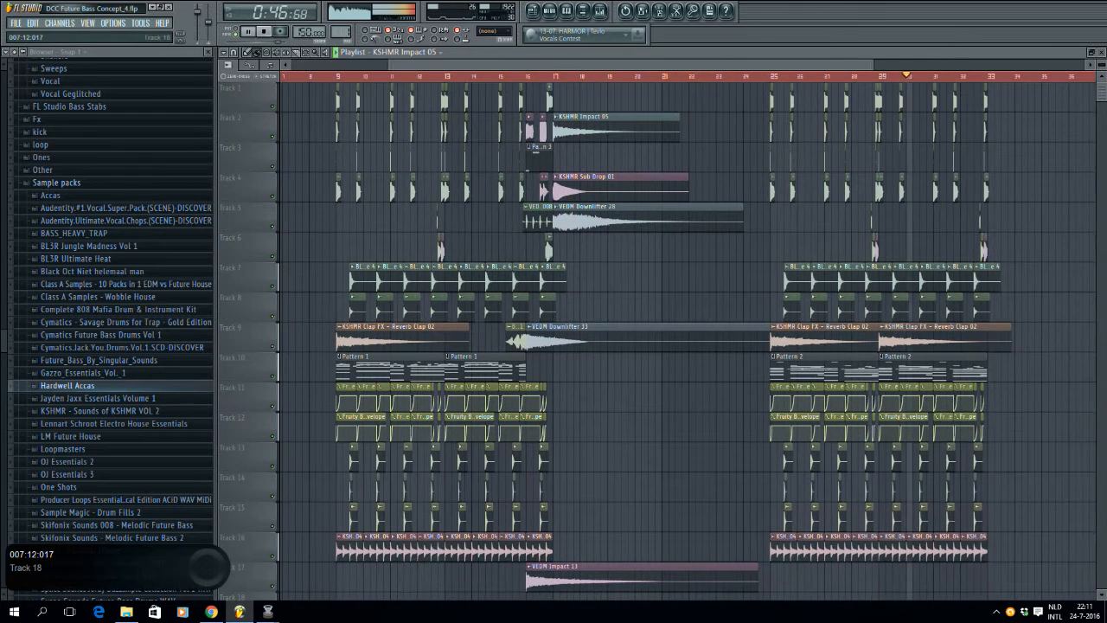
{"action": "key", "text": "space"}
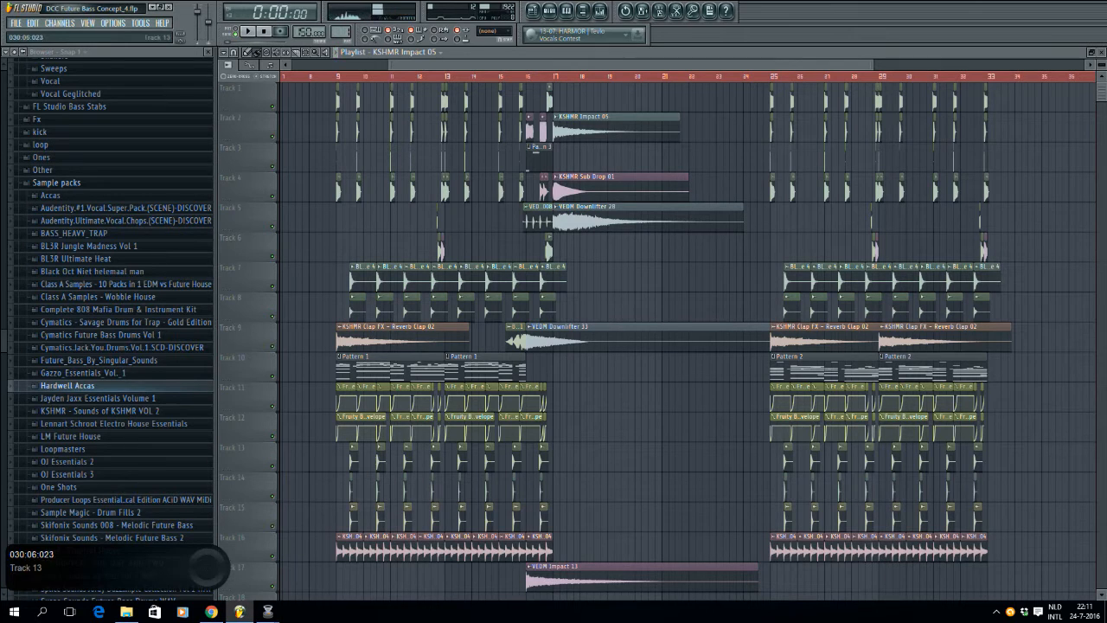
{"action": "key", "text": "space"}
{"action": "key", "text": "space"}
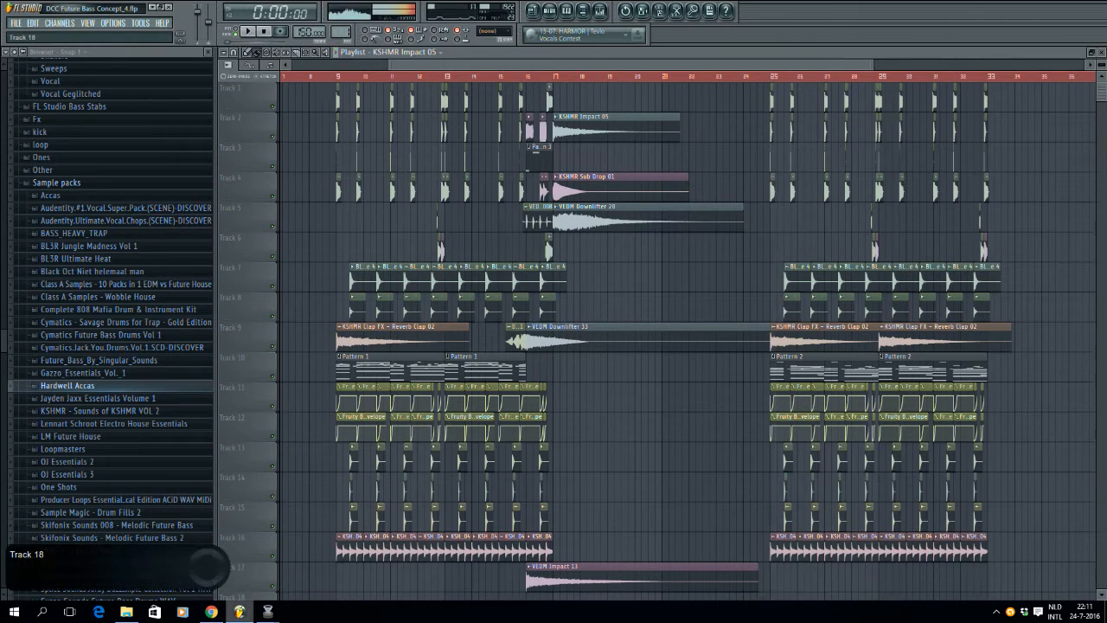
Step: Switch to Chrome and check the YouTube live event's preview, public view and live chat
{"action": "left_click", "coordinate": [211, 612]}
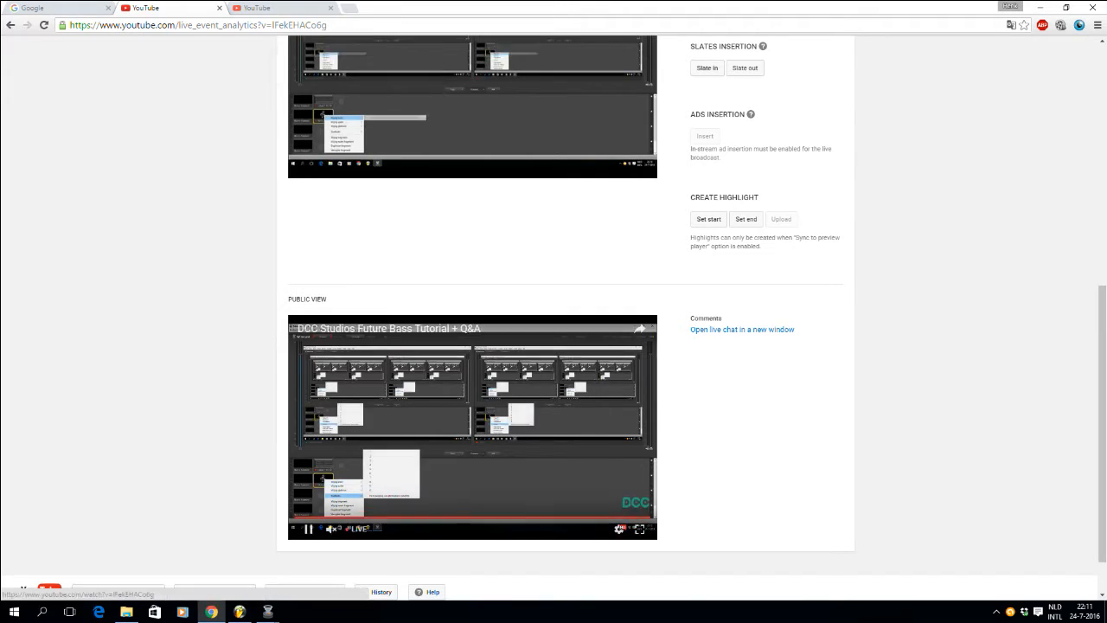
{"action": "scroll", "coordinate": [553, 311], "scroll_direction": "up", "scroll_amount": 2}
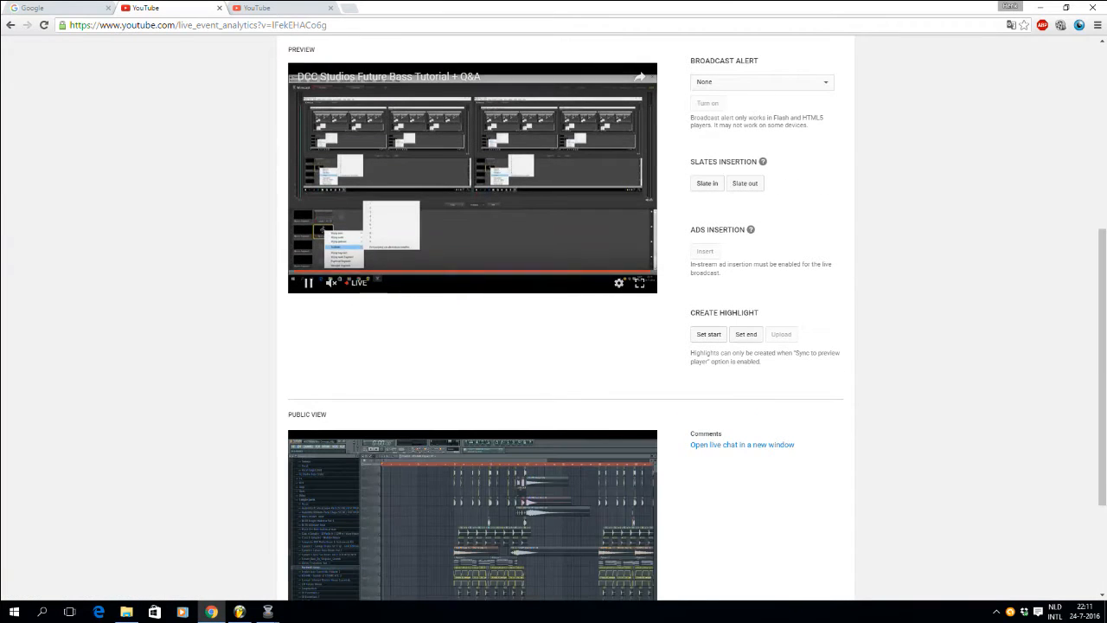
{"action": "scroll", "coordinate": [553, 311], "scroll_direction": "down", "scroll_amount": 3}
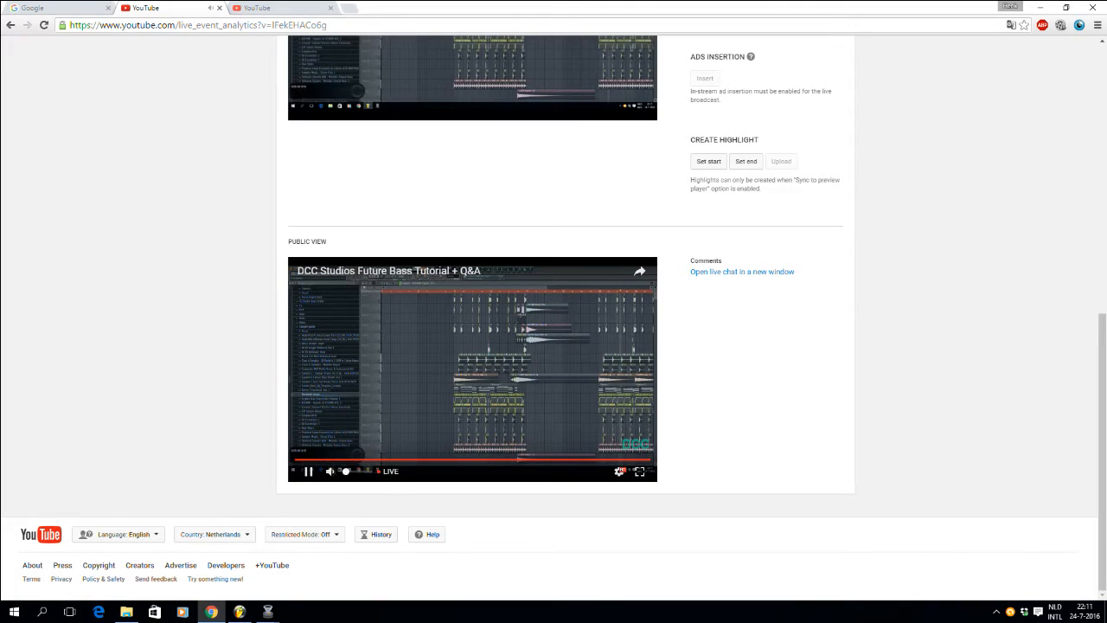
{"action": "scroll", "coordinate": [554, 311], "scroll_direction": "up", "scroll_amount": 4}
{"action": "left_click", "coordinate": [278, 8]}
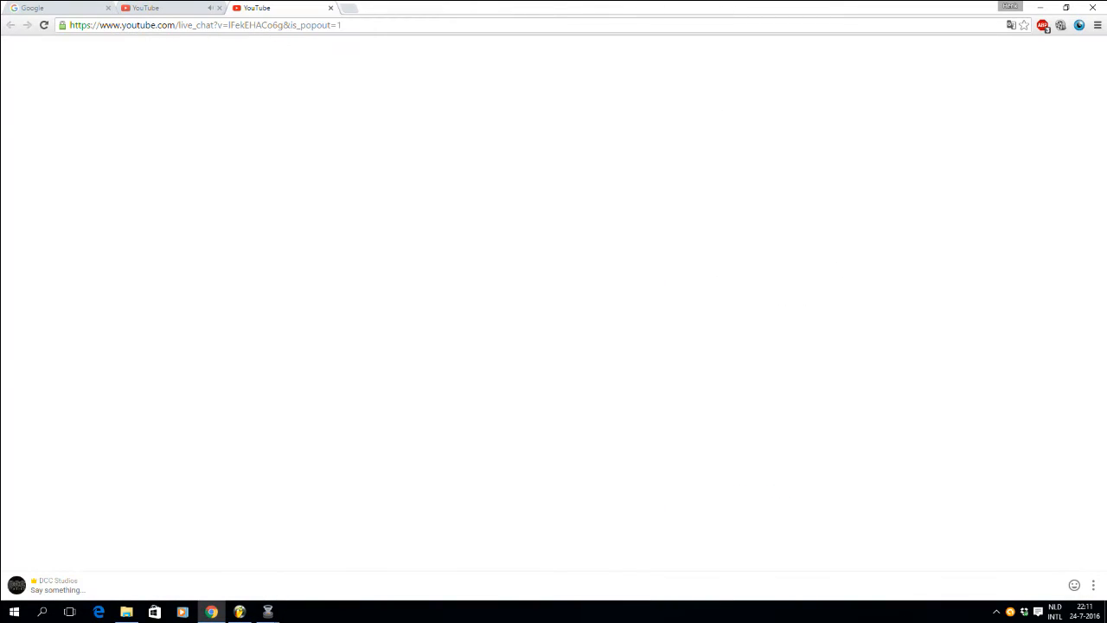
{"action": "left_click", "coordinate": [164, 8]}
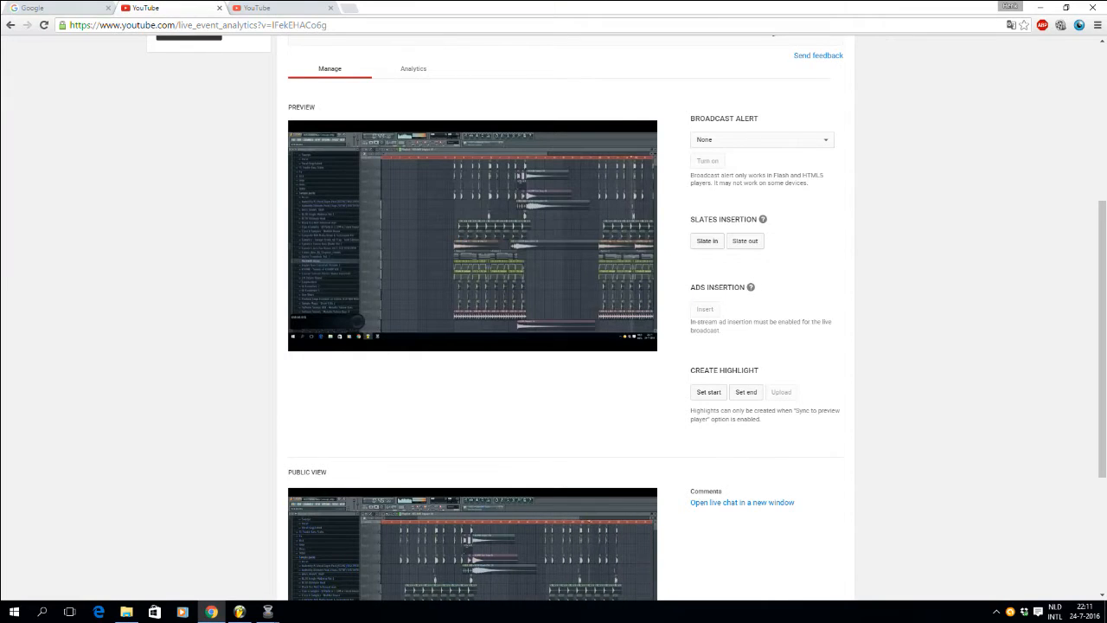
Step: Return to FL Studio, play the second drop up to about bar 31 and stop the playback
{"action": "left_click", "coordinate": [240, 611]}
{"action": "key", "text": "space"}
{"action": "mouse_move", "coordinate": [655, 76]}
{"action": "left_mouse_down"}
{"action": "mouse_move", "coordinate": [560, 76]}
{"action": "mouse_move", "coordinate": [610, 65]}
{"action": "left_mouse_up"}
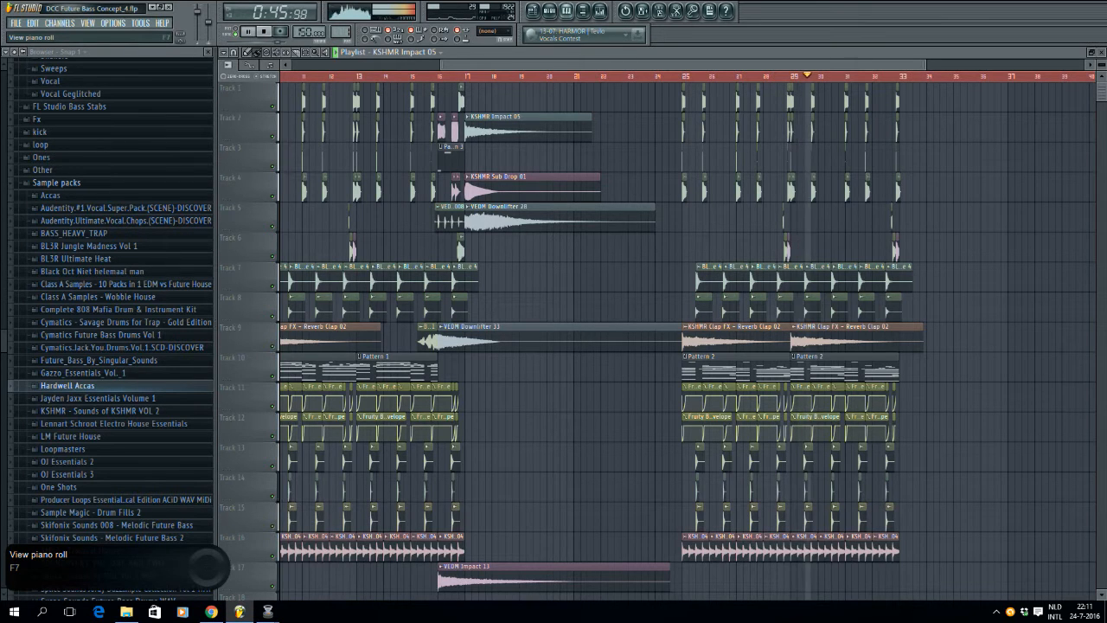
{"action": "left_click_drag", "start_coordinate": [562, 65], "coordinate": [533, 64]}
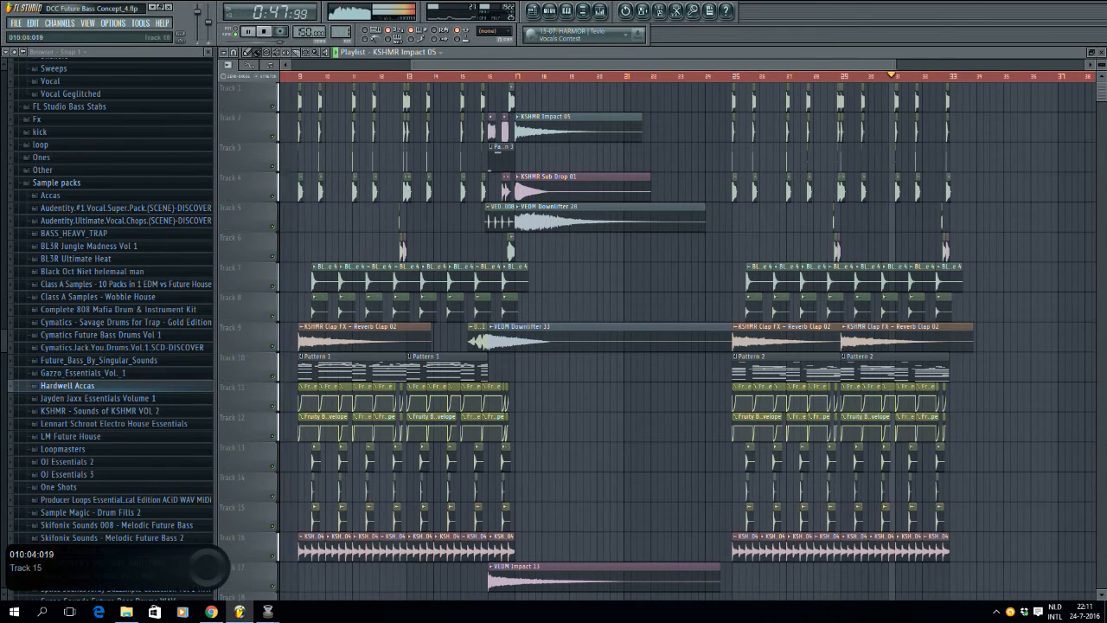
{"action": "key", "text": "space"}
Step: Switch to Wirecast and check the microphone shot's options and the blank shot beside it, leaving both unchanged
{"action": "mouse_move", "coordinate": [268, 611]}
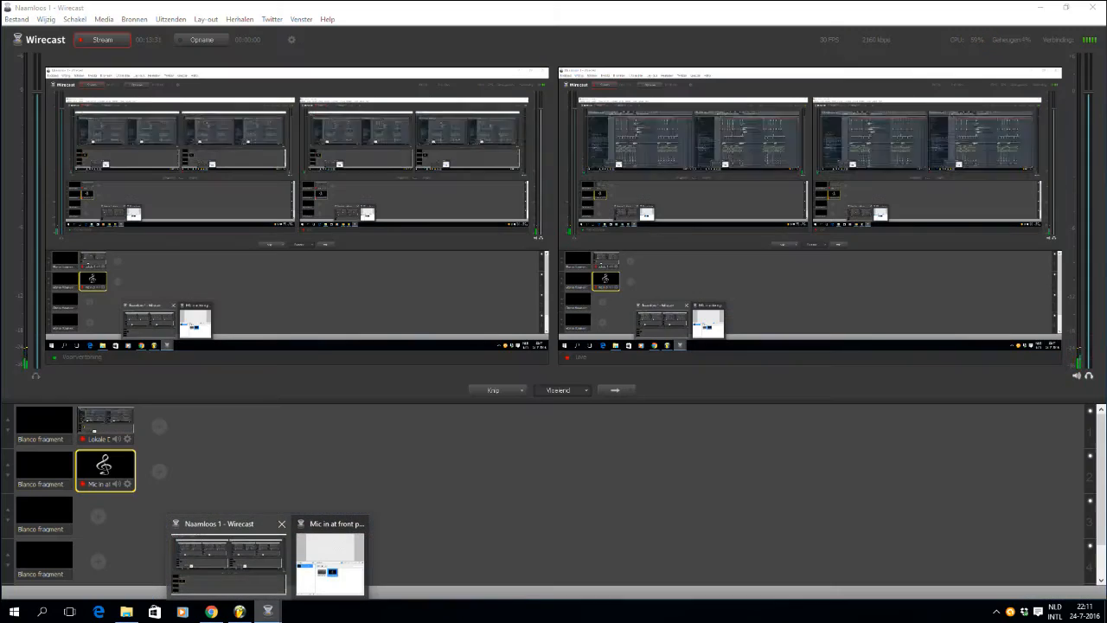
{"action": "left_click", "coordinate": [228, 556]}
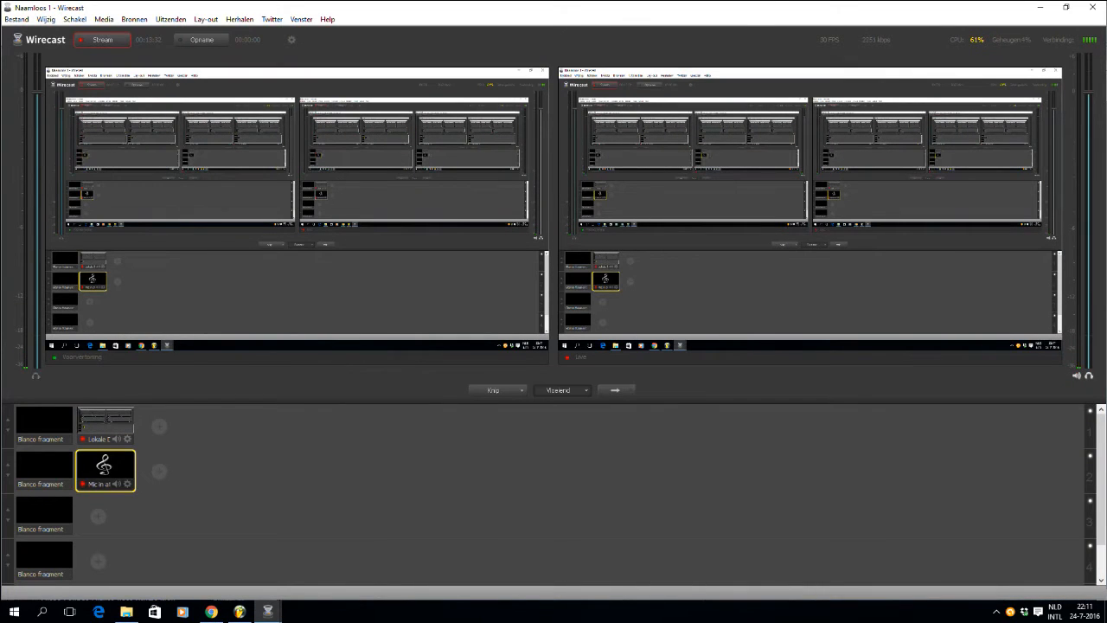
{"action": "right_click", "coordinate": [105, 468]}
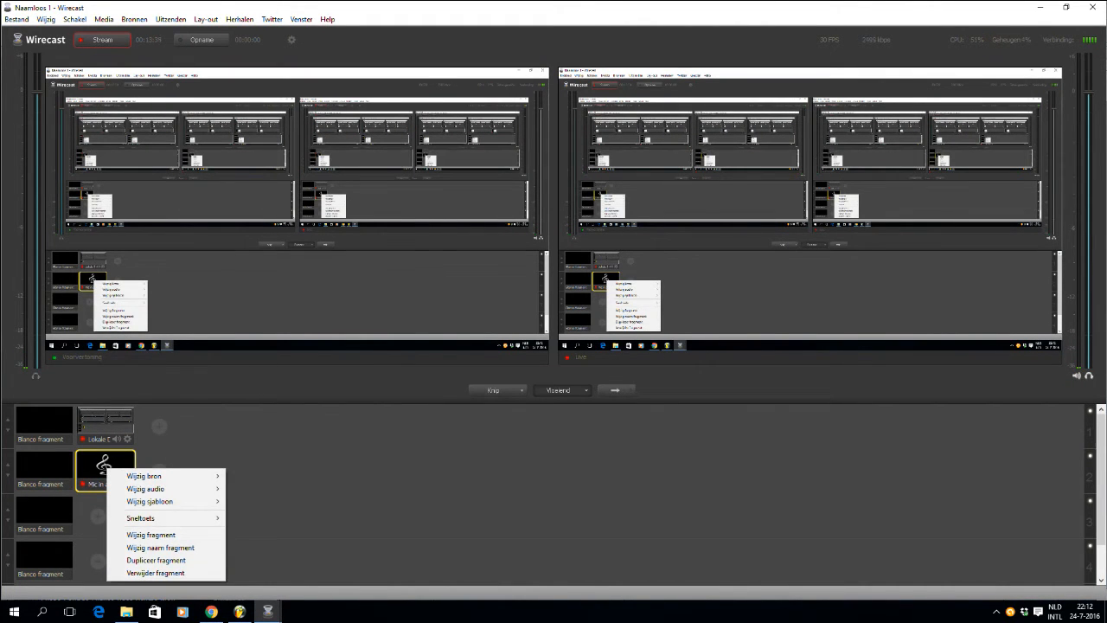
{"action": "key", "text": "Escape"}
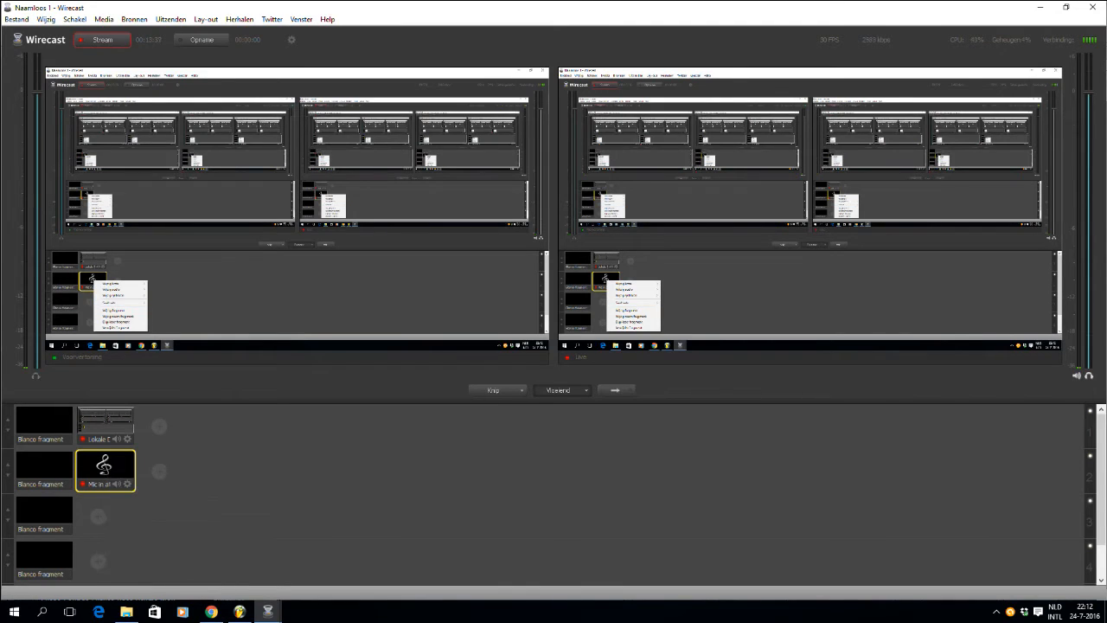
{"action": "left_click", "coordinate": [45, 467]}
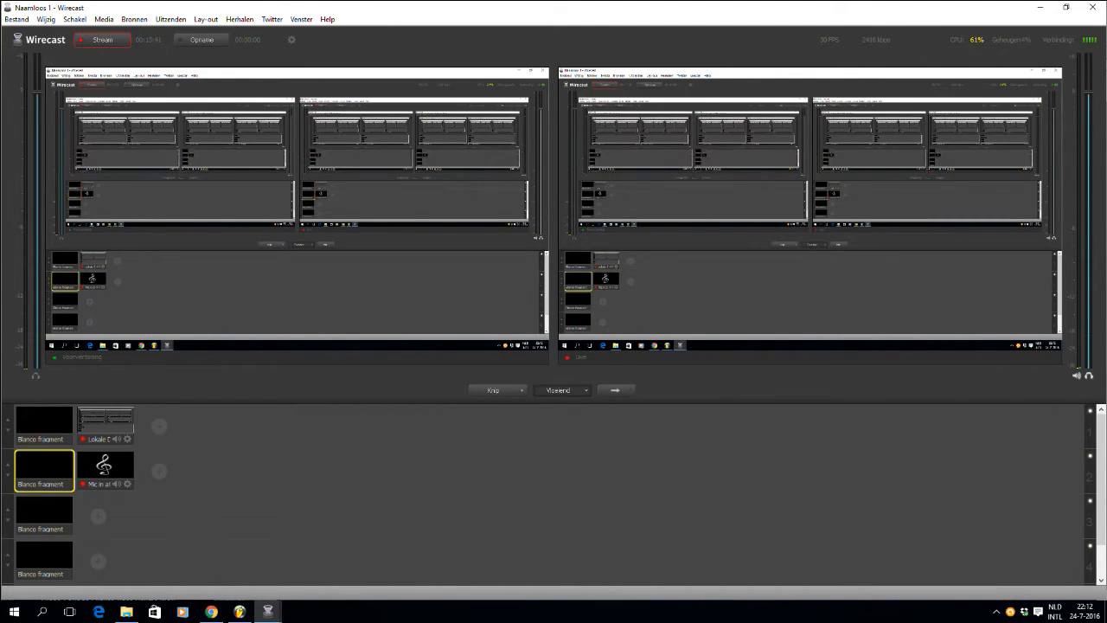
{"action": "double_click", "coordinate": [44, 467]}
{"action": "left_click", "coordinate": [664, 364]}
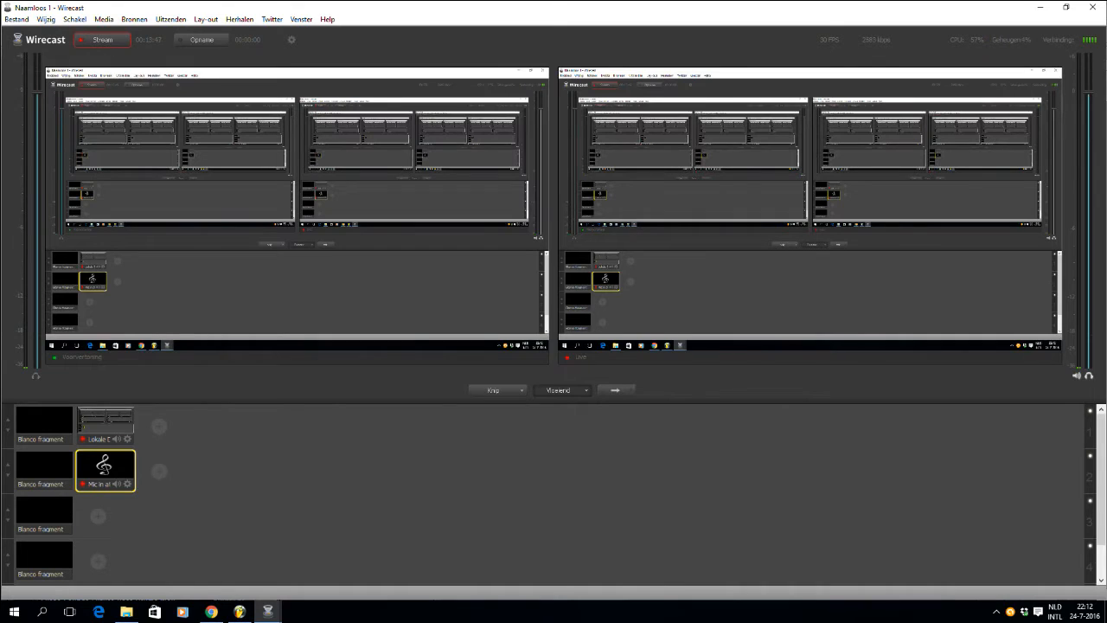
Step: Review the source and audio options of the microphone shot and the audio sources of the local desktop shot
{"action": "left_click", "coordinate": [127, 483]}
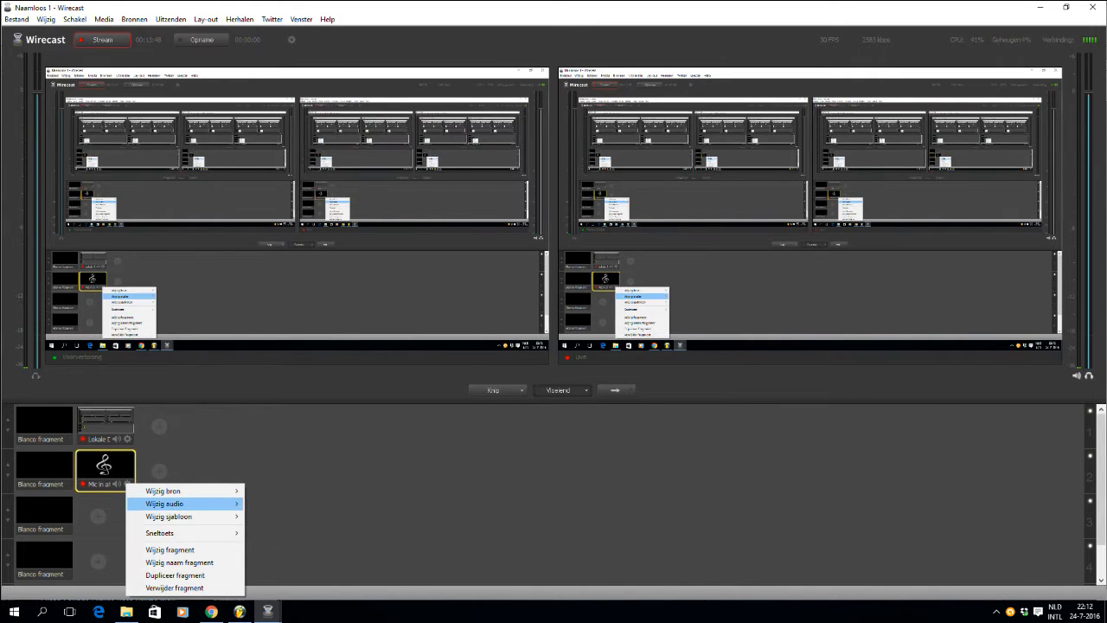
{"action": "mouse_move", "coordinate": [164, 504]}
{"action": "left_click", "coordinate": [108, 467]}
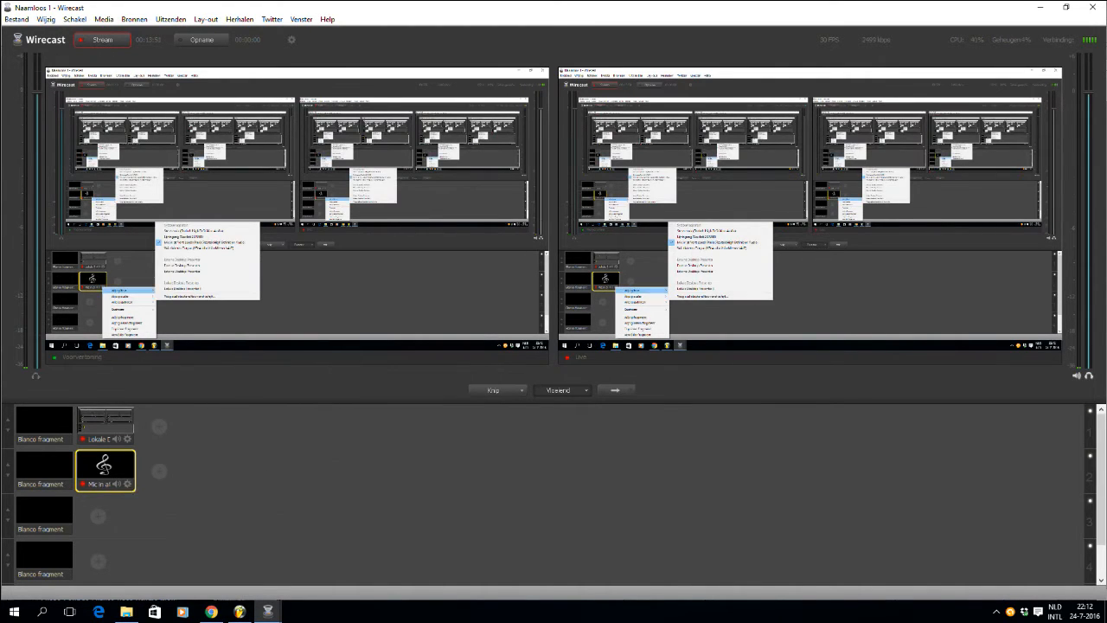
{"action": "right_click", "coordinate": [99, 434]}
{"action": "mouse_move", "coordinate": [156, 454]}
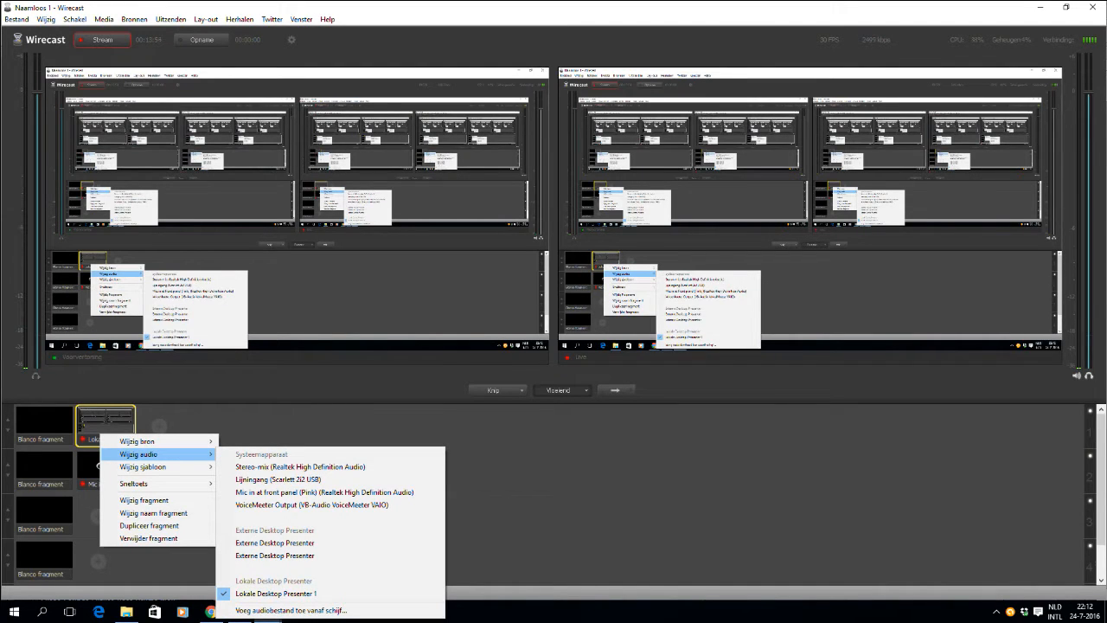
{"action": "left_click", "coordinate": [277, 485]}
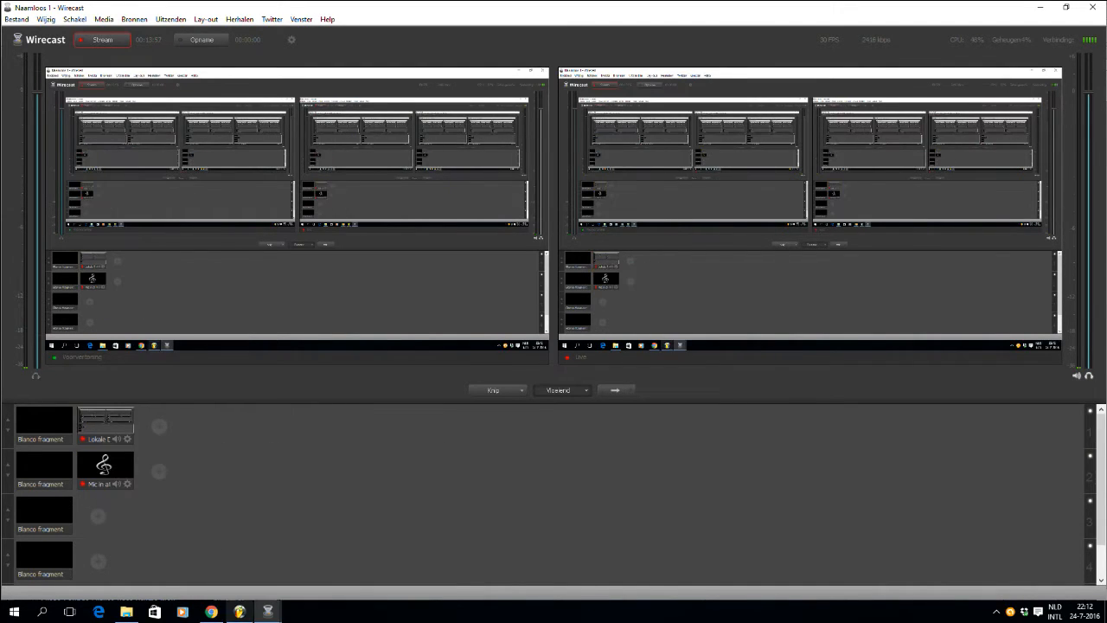
Step: Return to FL Studio and start playback of the second drop from bar 25
{"action": "left_click", "coordinate": [239, 611]}
{"action": "left_click", "coordinate": [731, 76]}
{"action": "key", "text": "space"}
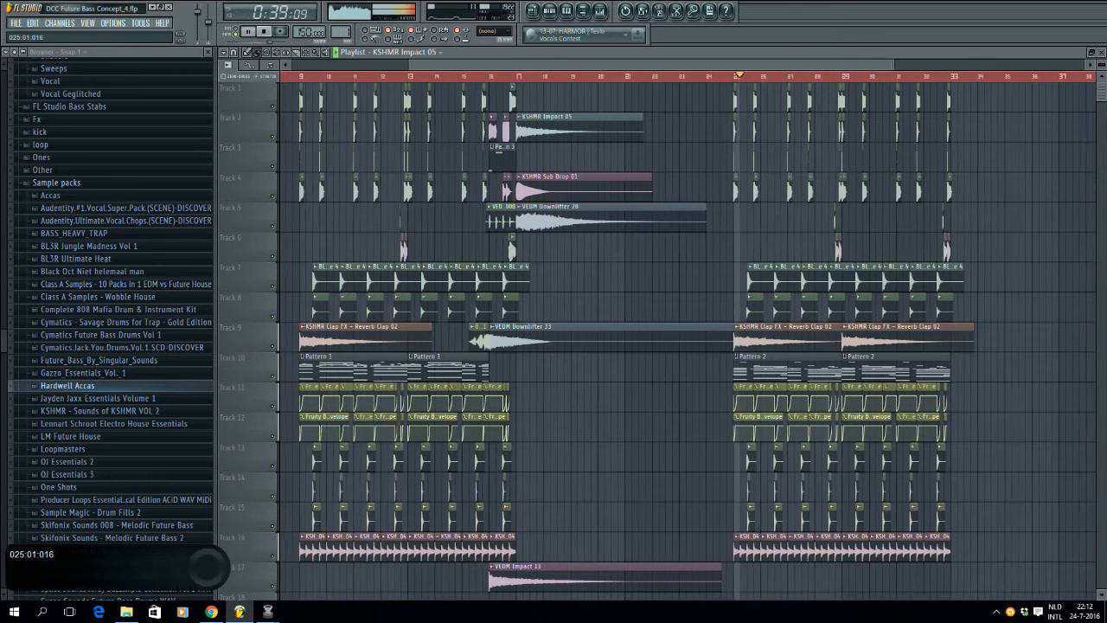
Step: Stop the playback, switch to Wirecast and review the audio sources of the microphone shot without changing them
{"action": "key", "text": "space"}
{"action": "left_click", "coordinate": [268, 612]}
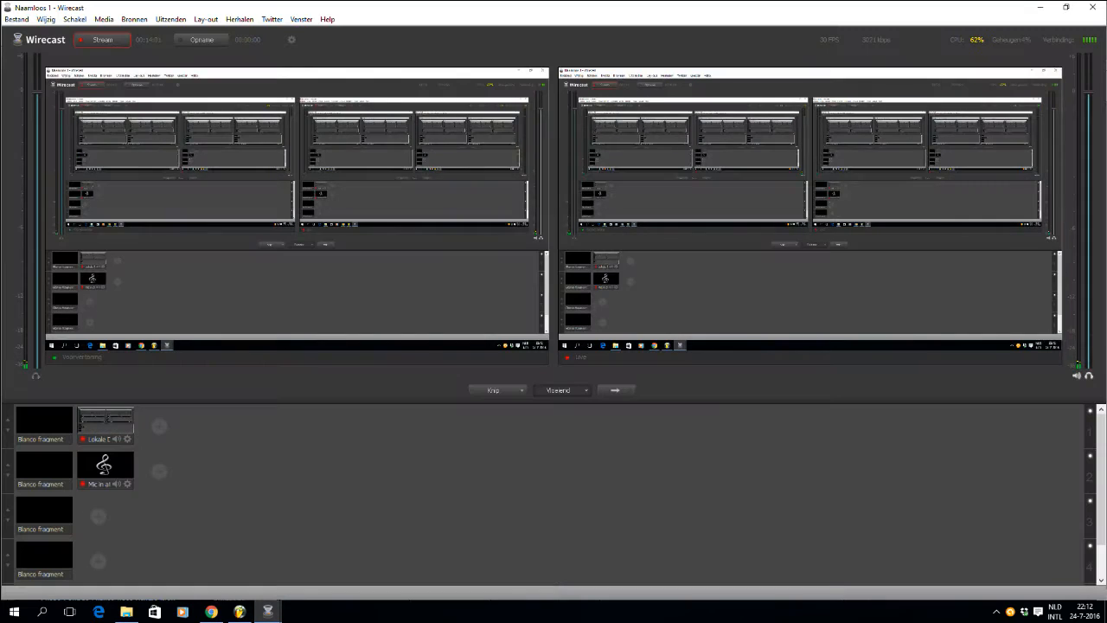
{"action": "right_click", "coordinate": [102, 467]}
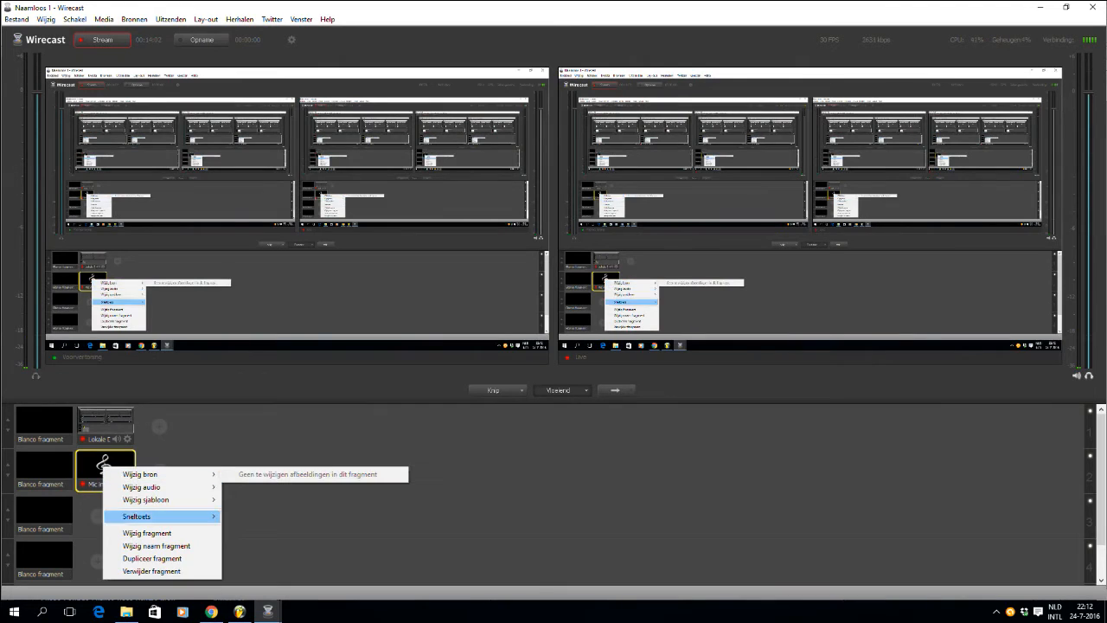
{"action": "mouse_move", "coordinate": [160, 499]}
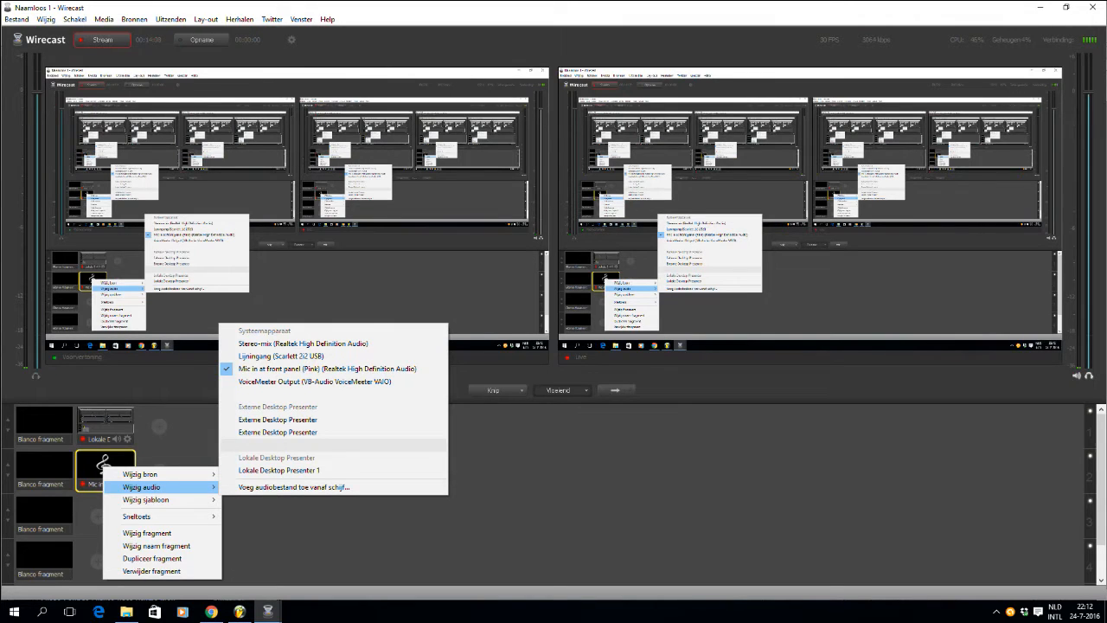
{"action": "left_click", "coordinate": [418, 534]}
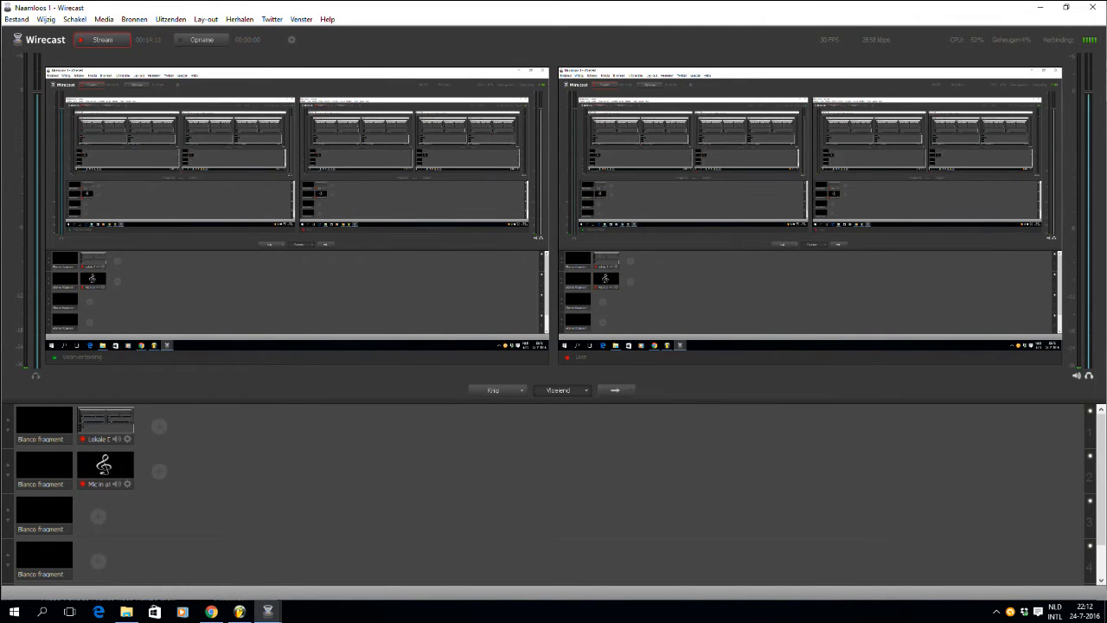
Step: Return to FL Studio, undo the stray KSHMR Impact 05 clip placed after bar 17 and play the second drop from bar 25
{"action": "key", "text": "alt+Tab"}
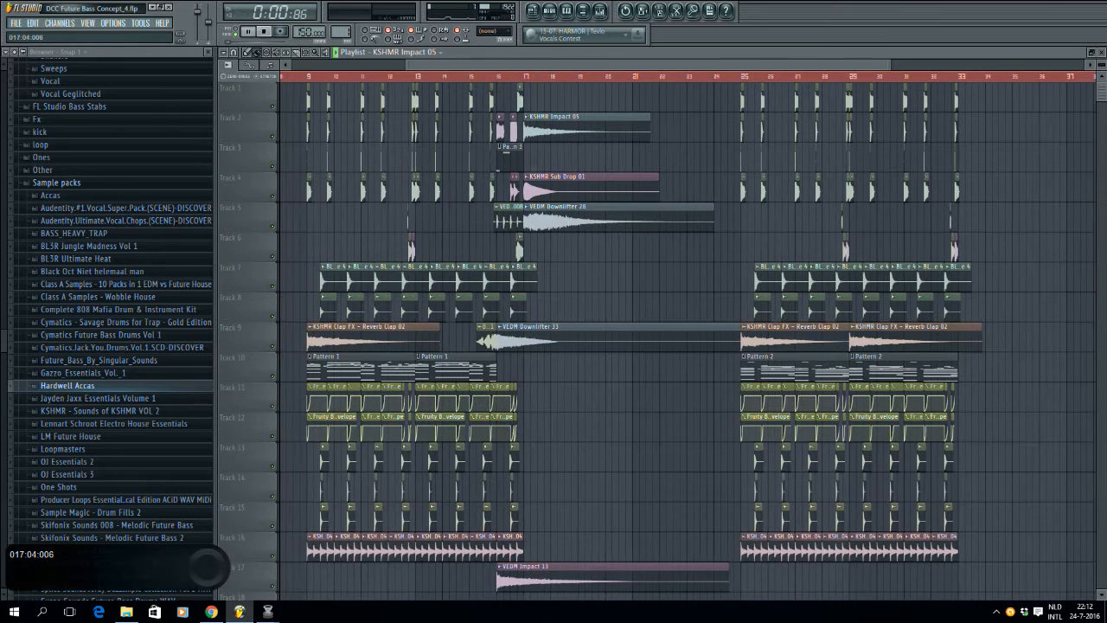
{"action": "left_click", "coordinate": [527, 76]}
{"action": "scroll", "coordinate": [687, 338], "scroll_direction": "left", "scroll_amount": 2}
{"action": "left_click", "coordinate": [625, 99]}
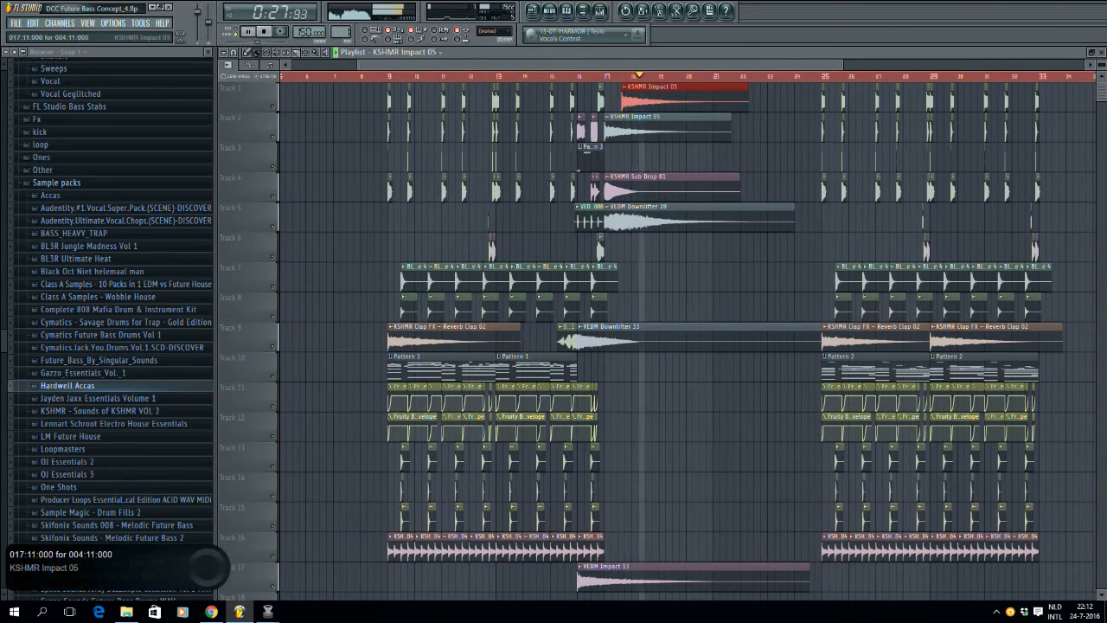
{"action": "key", "text": "ctrl+z"}
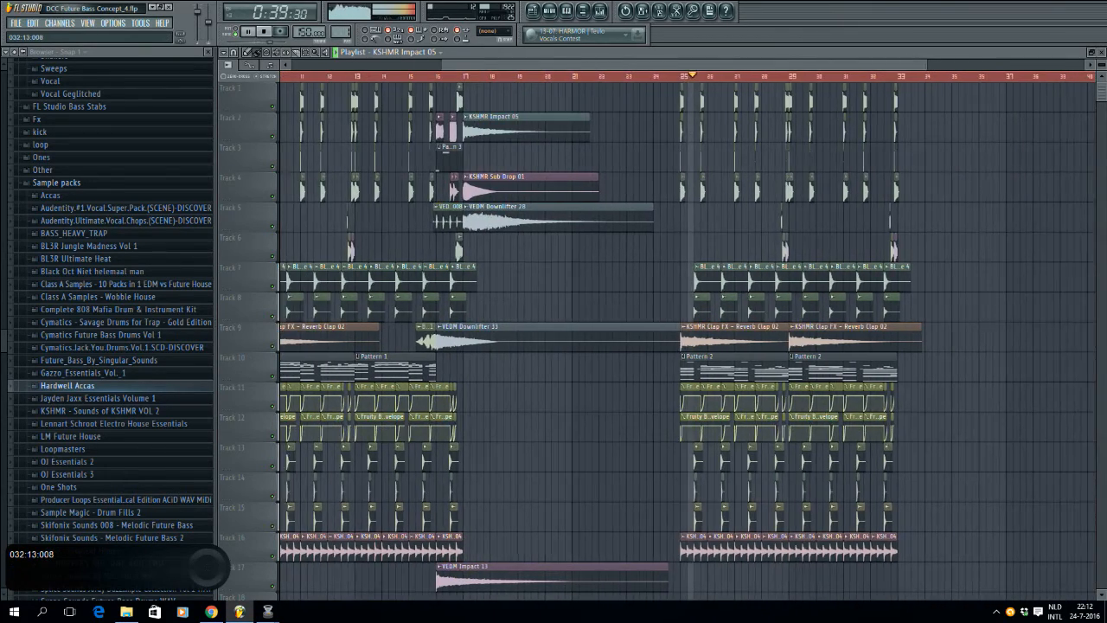
{"action": "left_click_drag", "start_coordinate": [926, 65], "coordinate": [617, 65]}
{"action": "left_click_drag", "start_coordinate": [588, 65], "coordinate": [775, 65]}
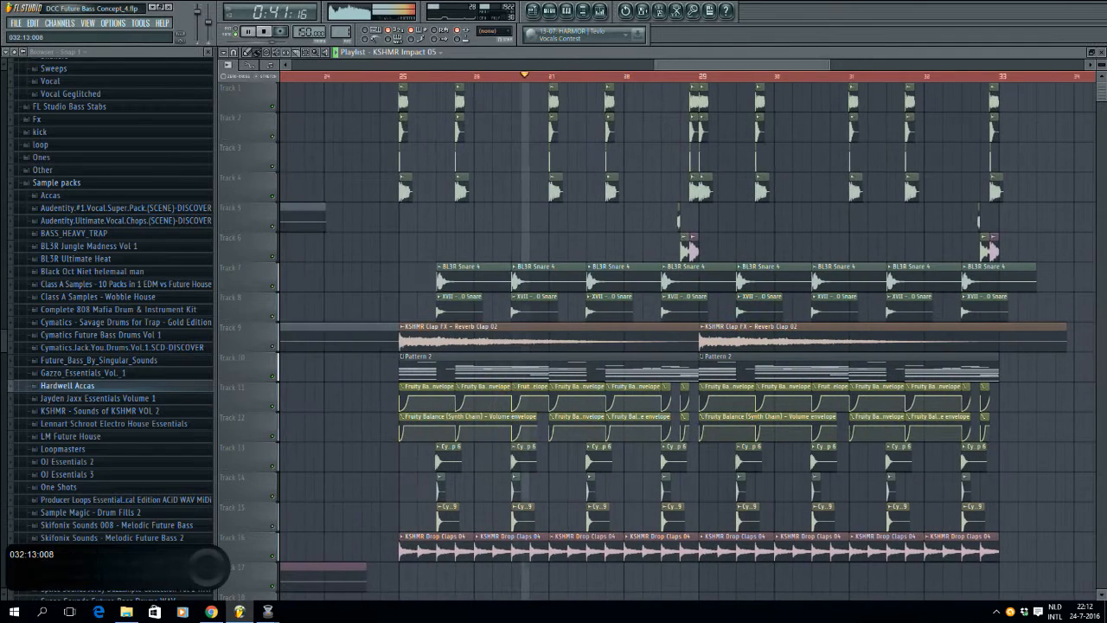
Step: Check the YouTube live preview and Wirecast's audio levels during playback, and return to FL Studio to stop the playback
{"action": "left_click", "coordinate": [211, 611]}
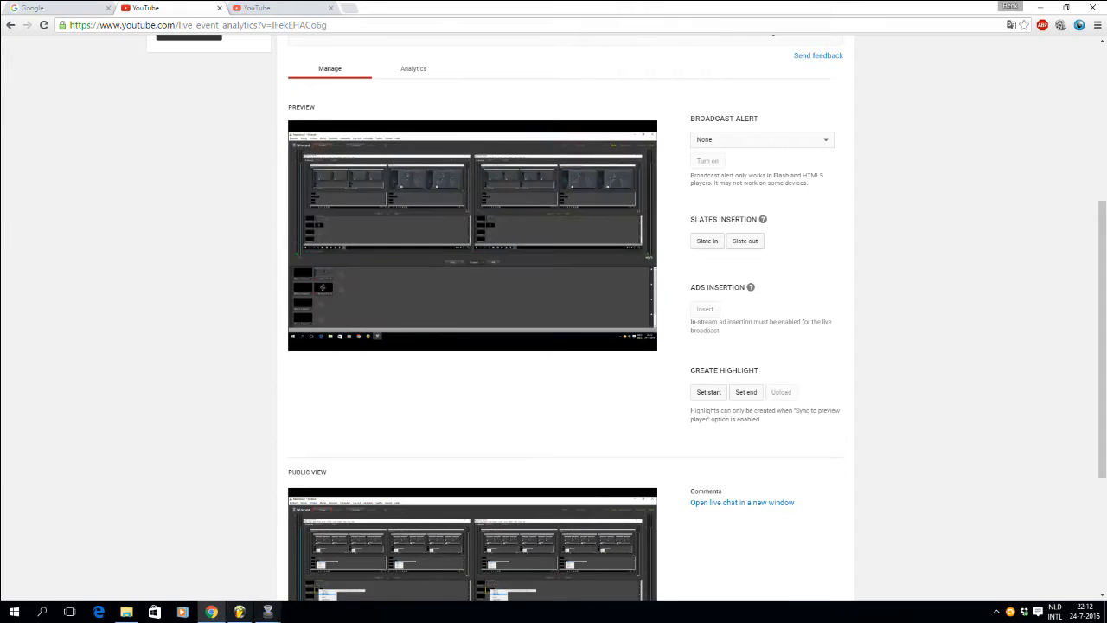
{"action": "left_click", "coordinate": [267, 611]}
{"action": "left_click", "coordinate": [228, 558]}
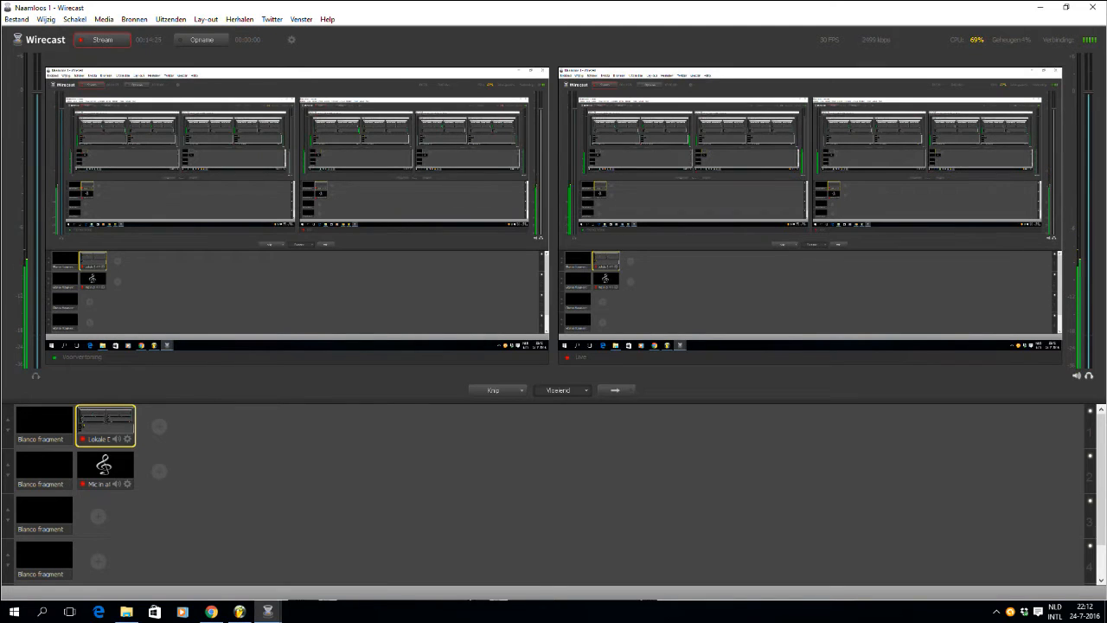
{"action": "left_click", "coordinate": [211, 612]}
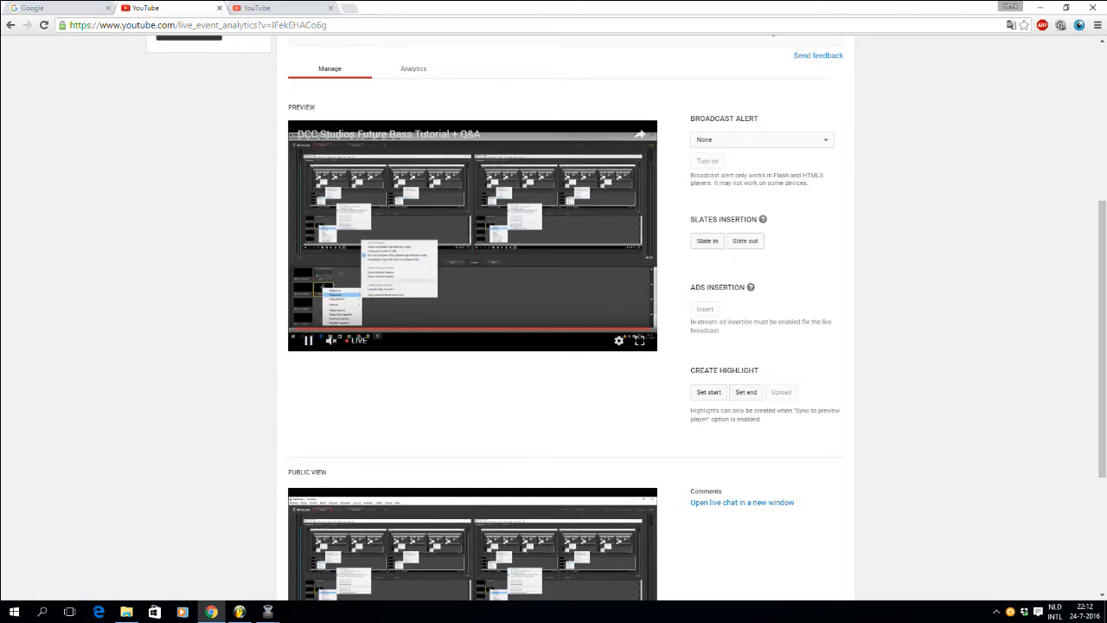
{"action": "left_click", "coordinate": [239, 611]}
{"action": "key", "text": "space"}
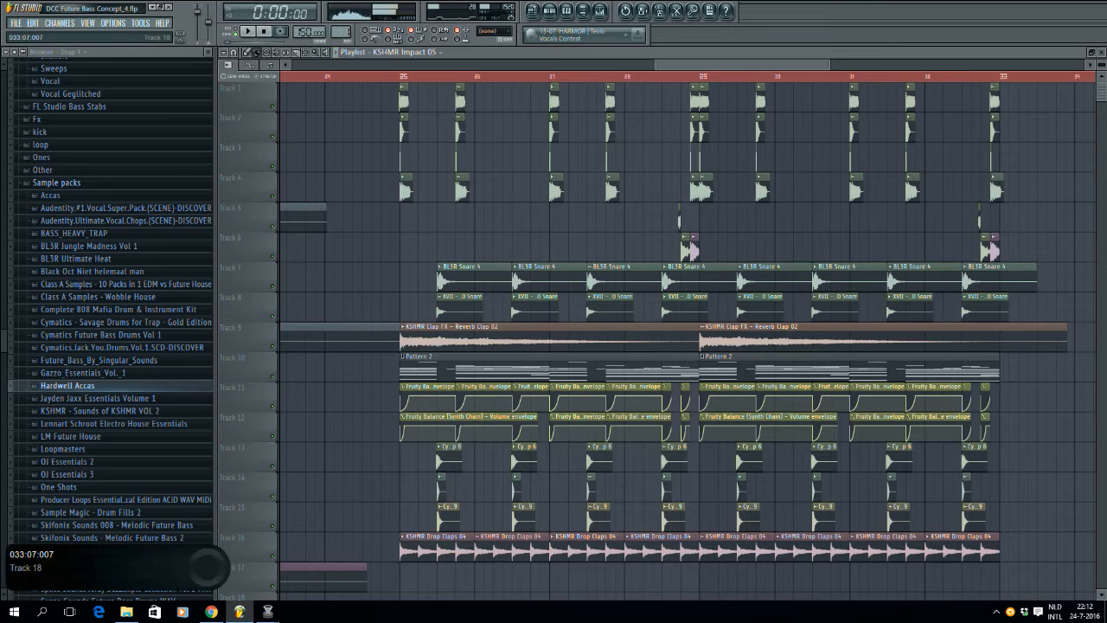
Step: Open the Windows volume mixer and move its window to the middle of the screen
{"action": "left_click", "coordinate": [996, 611]}
{"action": "right_click", "coordinate": [1008, 567]}
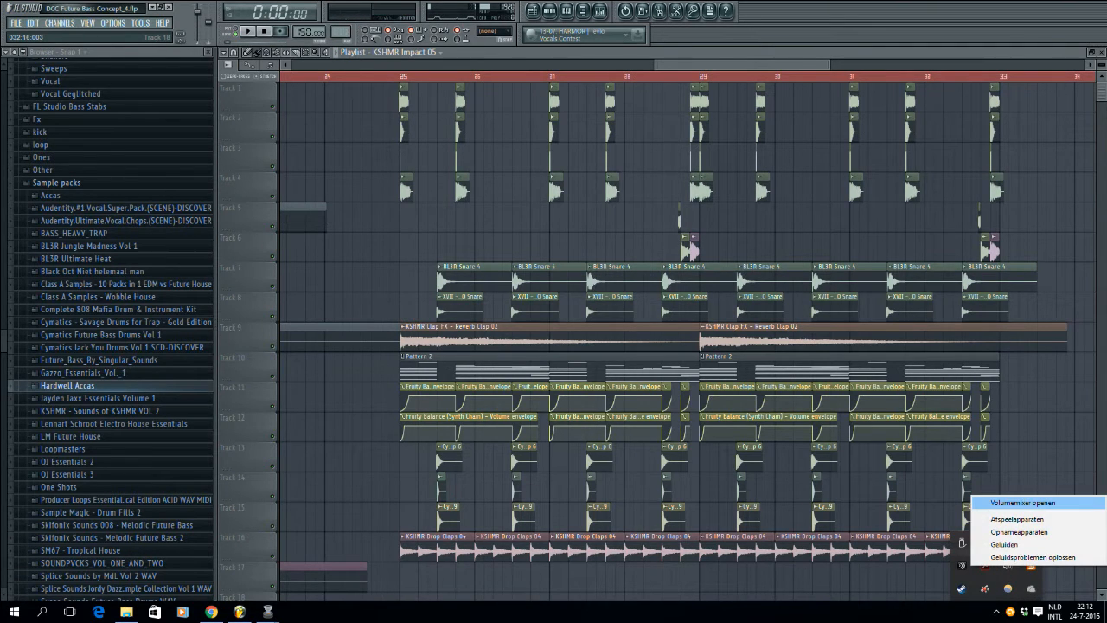
{"action": "left_click", "coordinate": [1020, 502]}
{"action": "left_click_drag", "start_coordinate": [967, 411], "coordinate": [646, 259]}
Step: Play the second drop from just before bar 25, replay it up to about bar 32 and stop the playback
{"action": "left_click", "coordinate": [391, 76]}
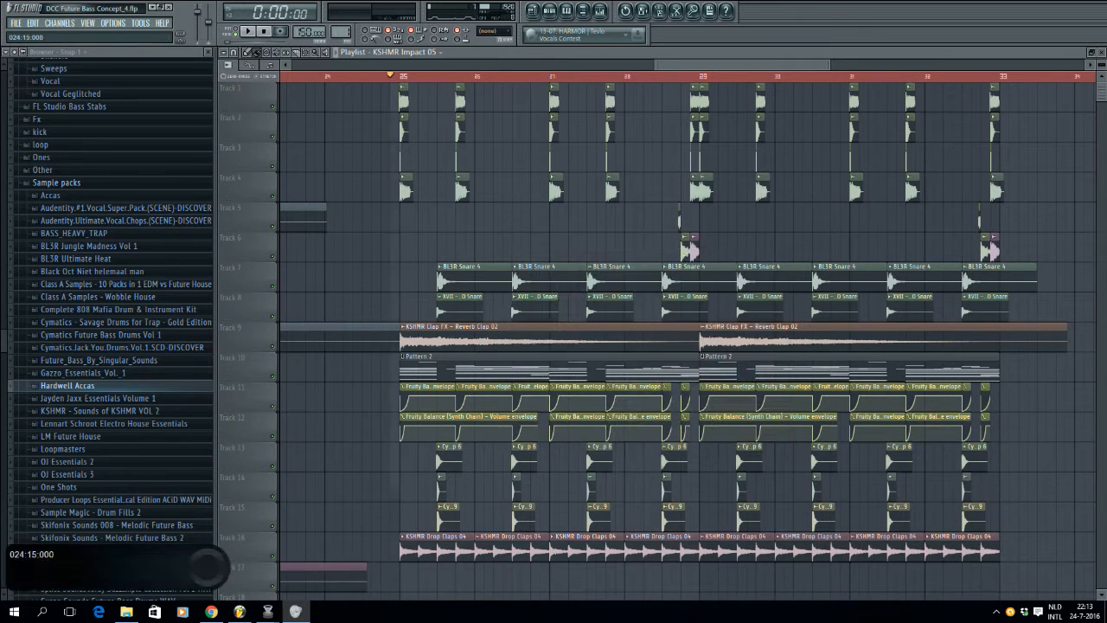
{"action": "key", "text": "space"}
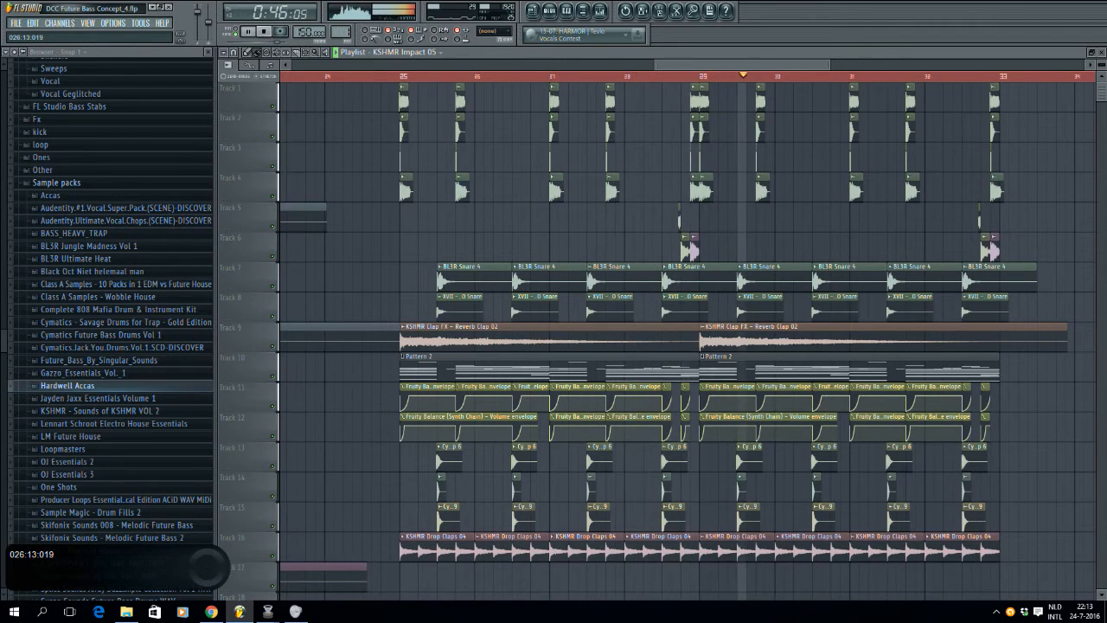
{"action": "key", "text": "space"}
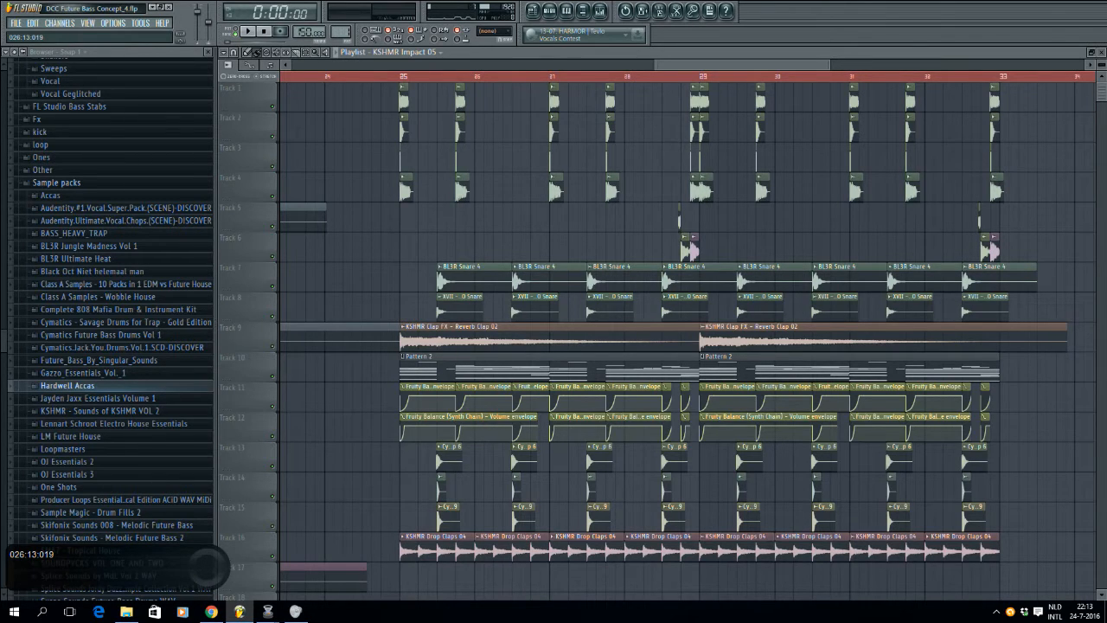
{"action": "scroll", "coordinate": [687, 337], "scroll_direction": "left", "scroll_amount": 1}
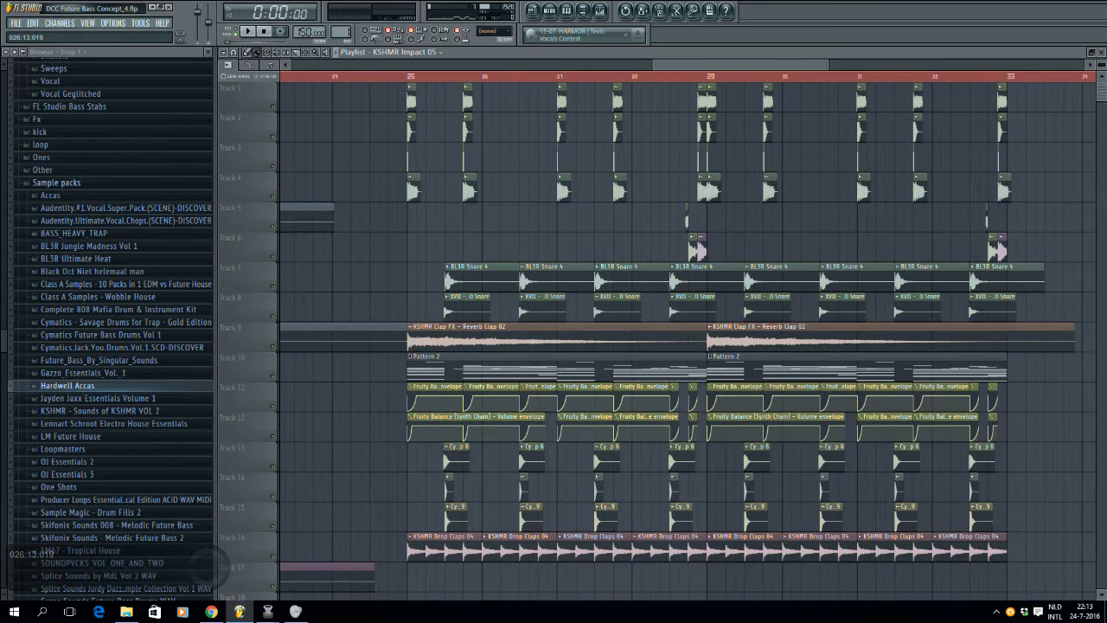
{"action": "left_click_drag", "start_coordinate": [653, 65], "coordinate": [557, 64]}
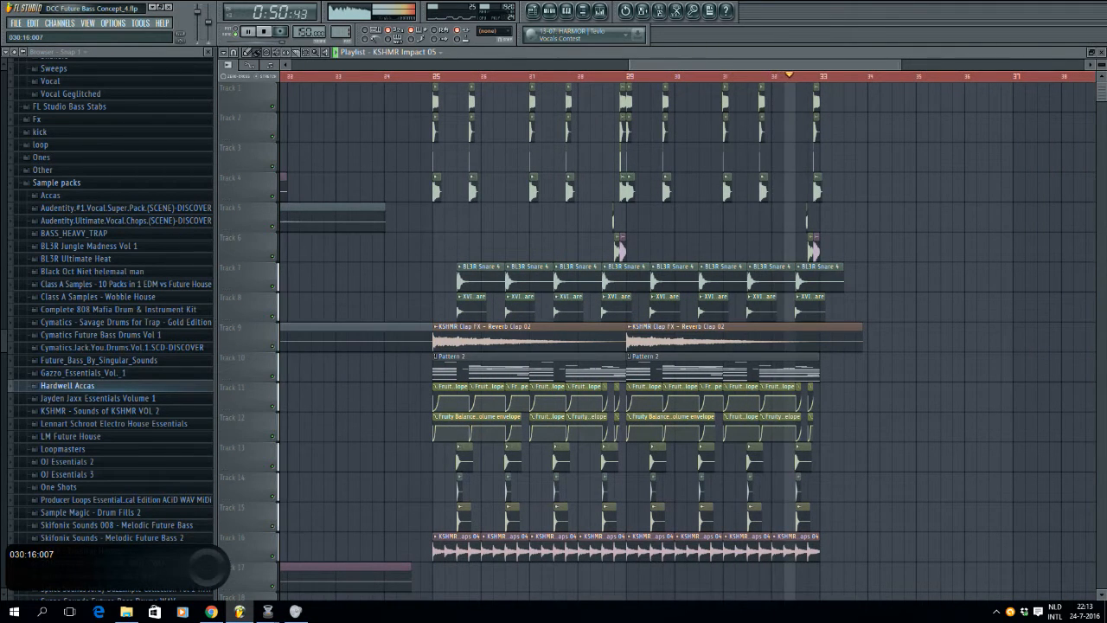
{"action": "key", "text": "space"}
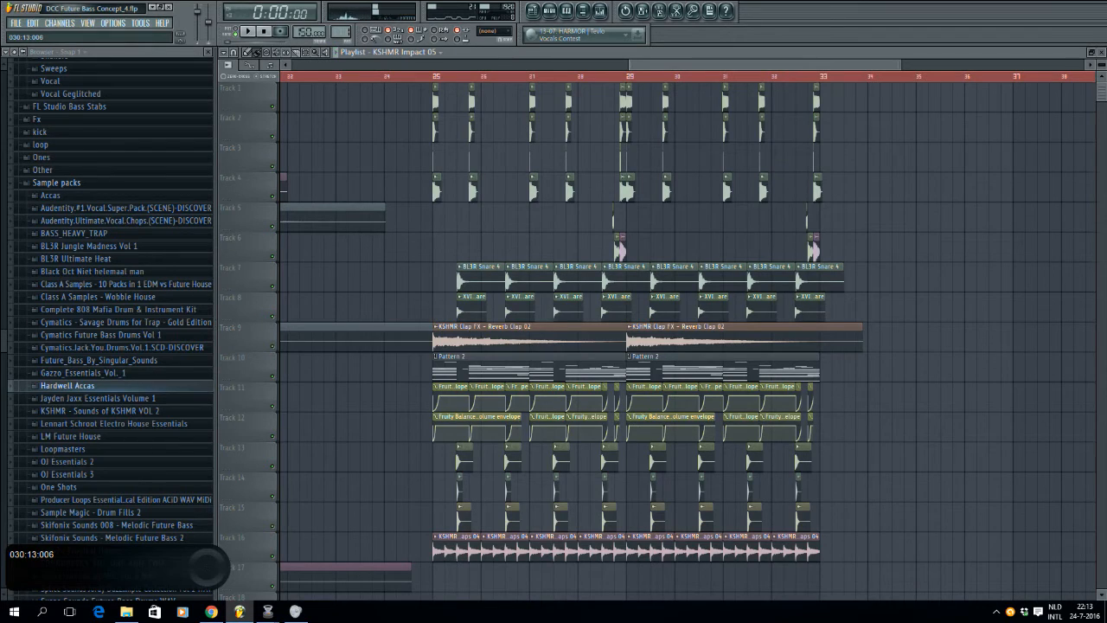
Step: Play the arrangement from the first drop just before bar 9 past bar 21 and stop the playback
{"action": "left_click_drag", "start_coordinate": [630, 64], "coordinate": [372, 65]}
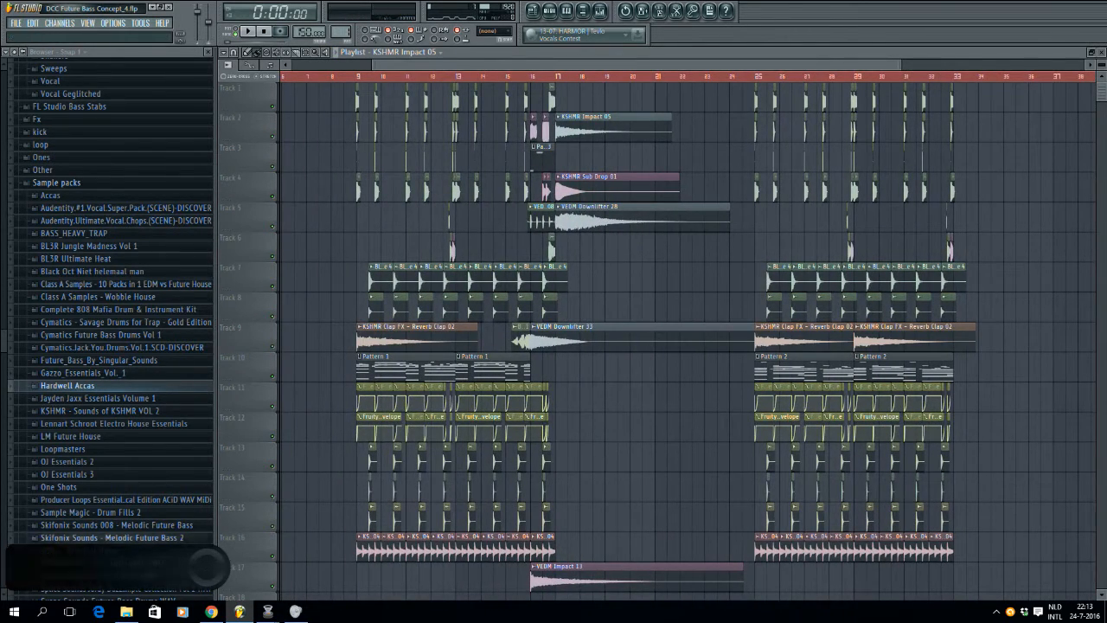
{"action": "scroll", "coordinate": [683, 338], "scroll_direction": "up", "scroll_amount": 2, "text": "ctrl"}
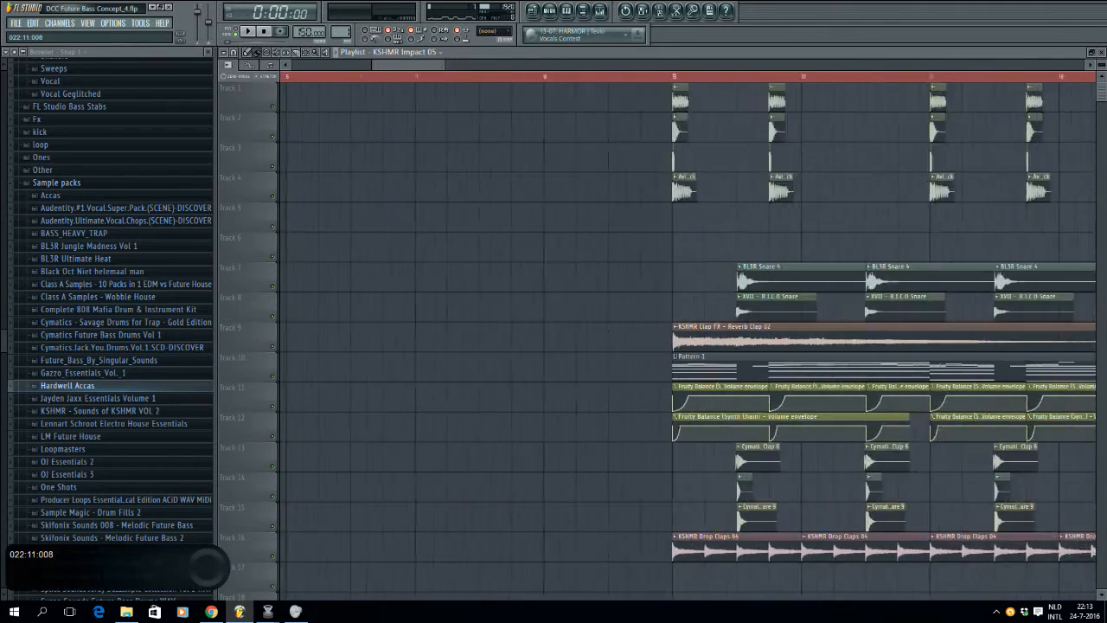
{"action": "left_click", "coordinate": [949, 77]}
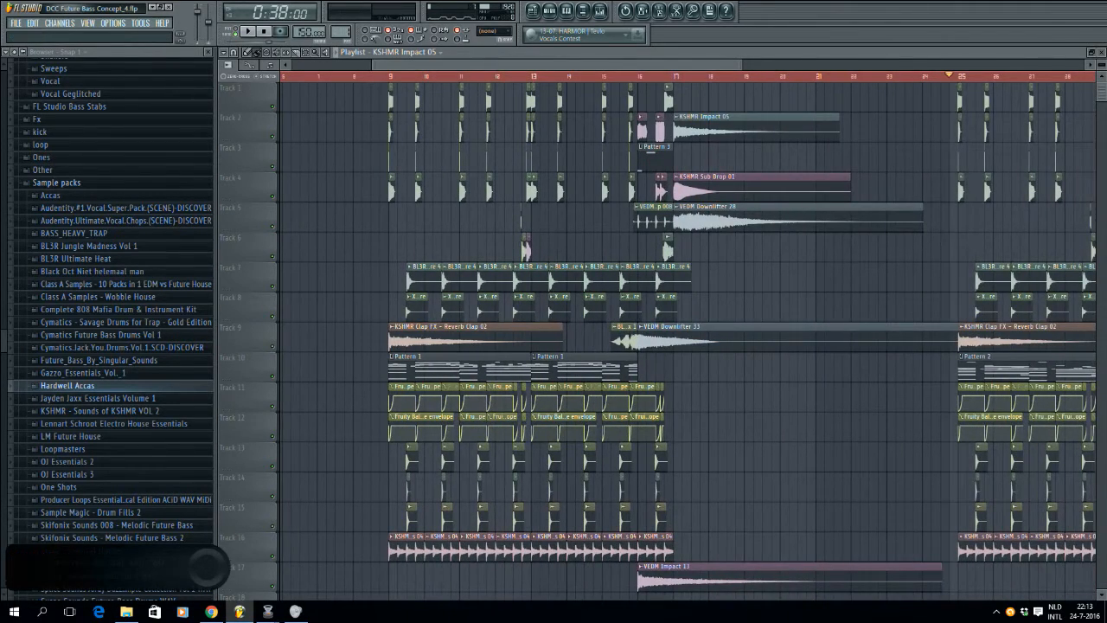
{"action": "left_click", "coordinate": [384, 76]}
{"action": "scroll", "coordinate": [387, 76], "scroll_direction": "right", "scroll_amount": 1}
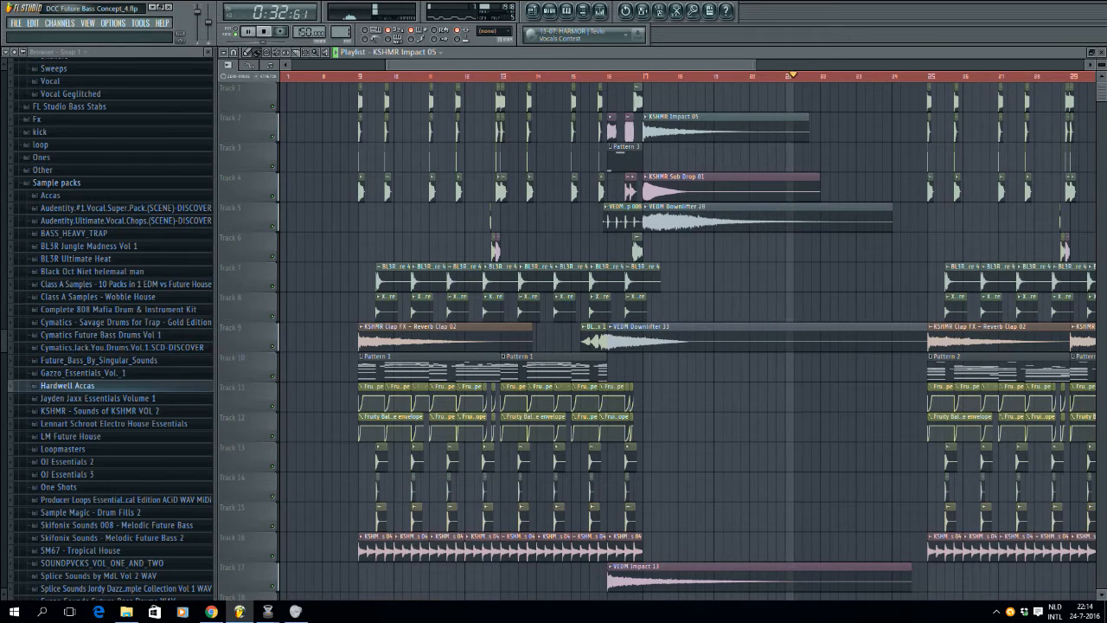
{"action": "key", "text": "space"}
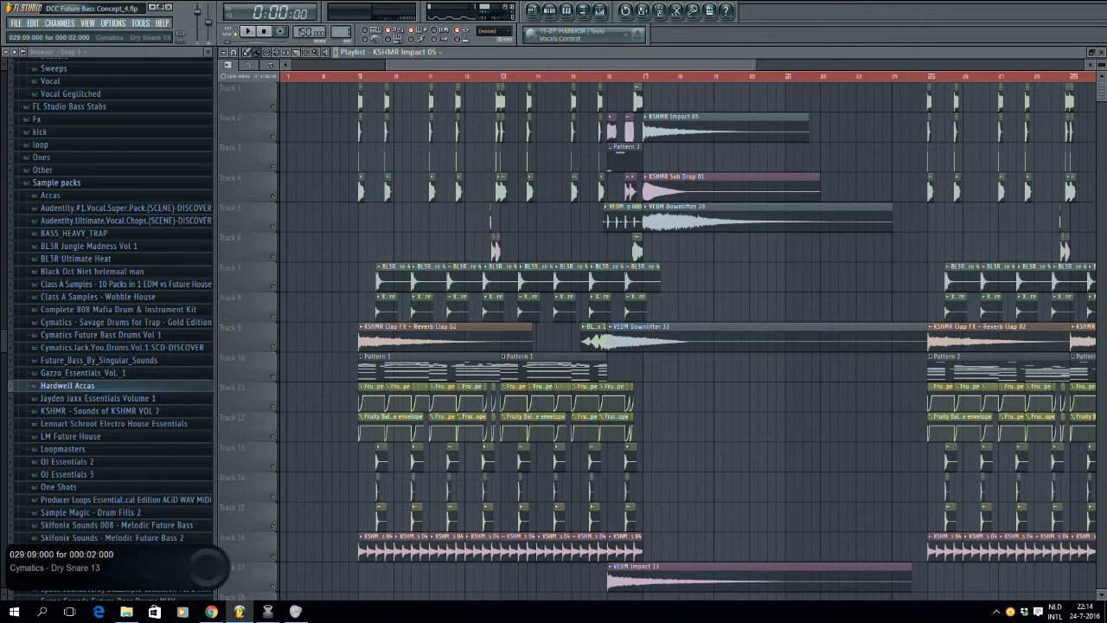
Step: Raise Wirecast's volume in the Windows volume mixer to the same level as the other applications
{"action": "left_click", "coordinate": [996, 611]}
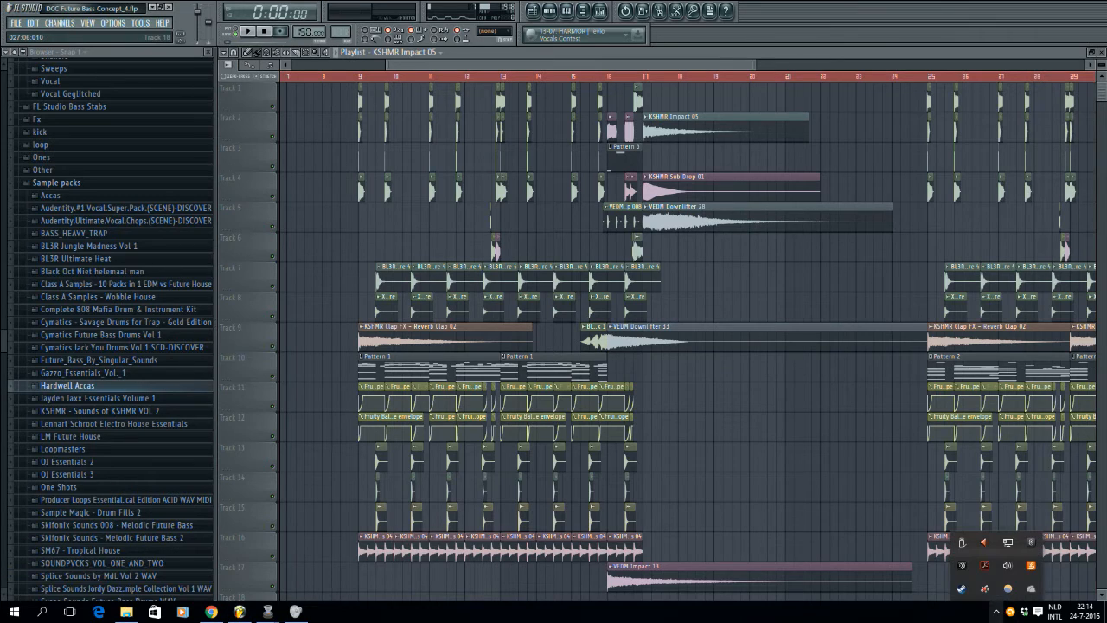
{"action": "left_click", "coordinate": [1008, 565]}
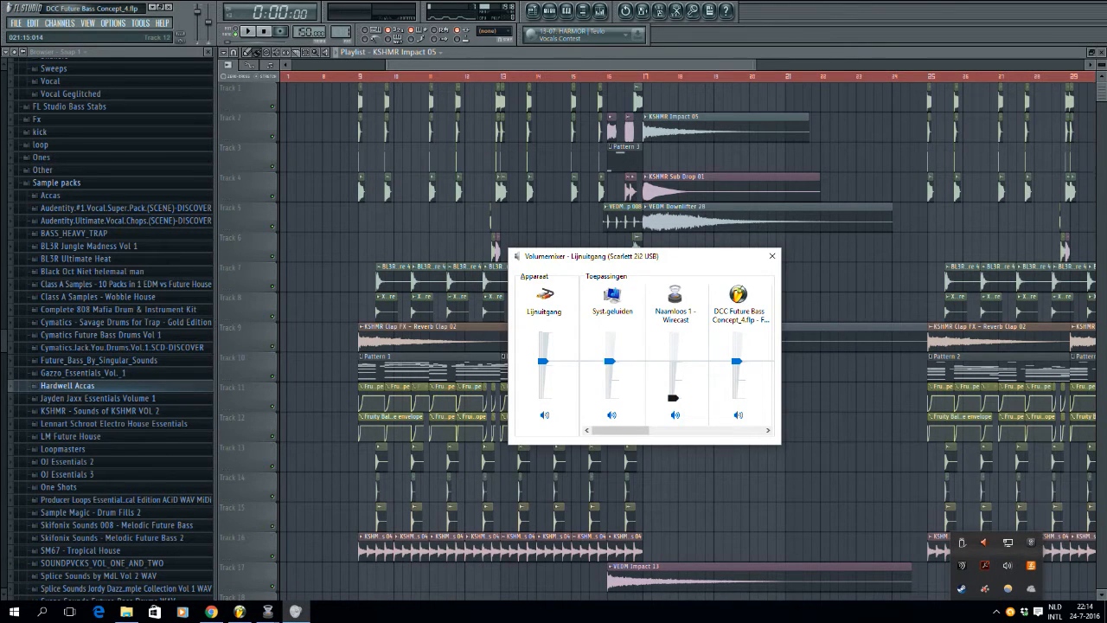
{"action": "left_click_drag", "start_coordinate": [673, 362], "coordinate": [673, 360]}
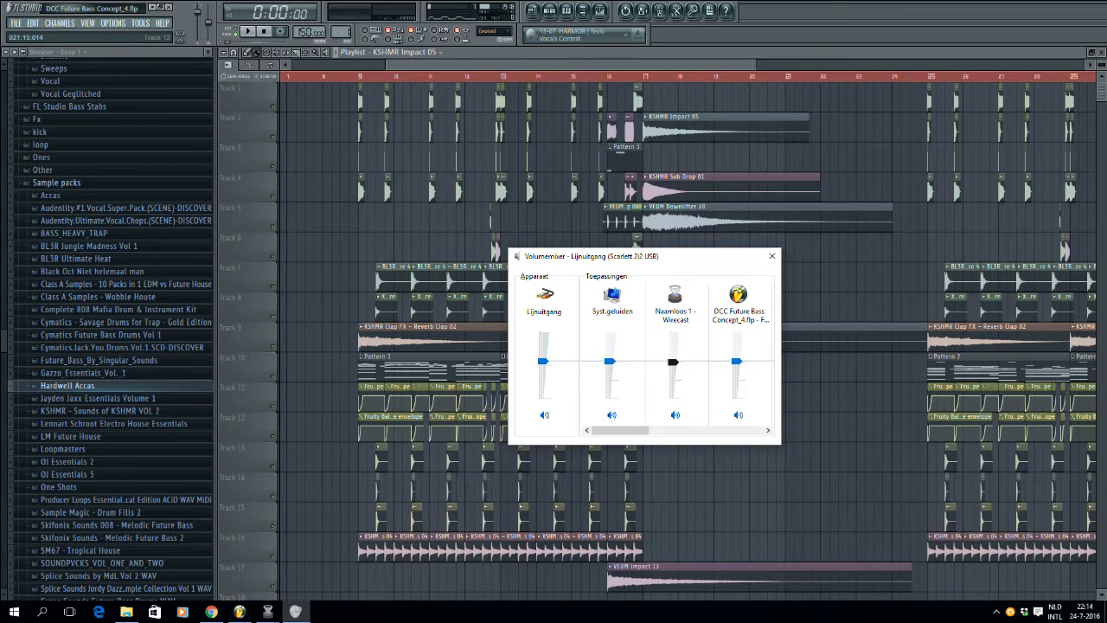
Step: Play the beginning of the first drop from bar 9 briefly and stop the playback
{"action": "left_click", "coordinate": [364, 76]}
{"action": "key", "text": "space"}
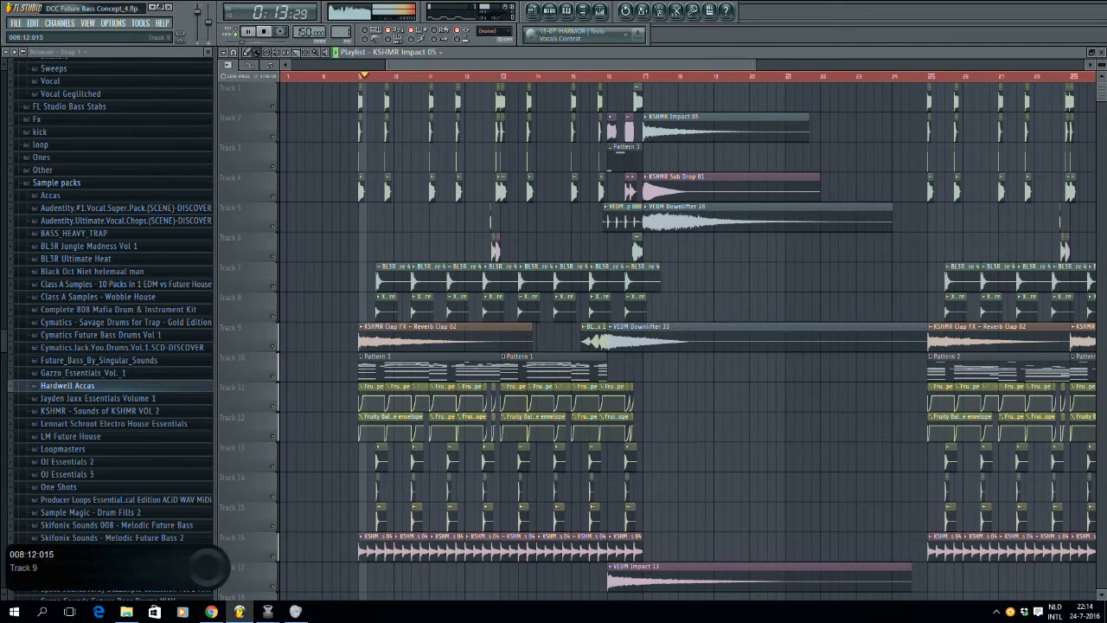
{"action": "key", "text": "space"}
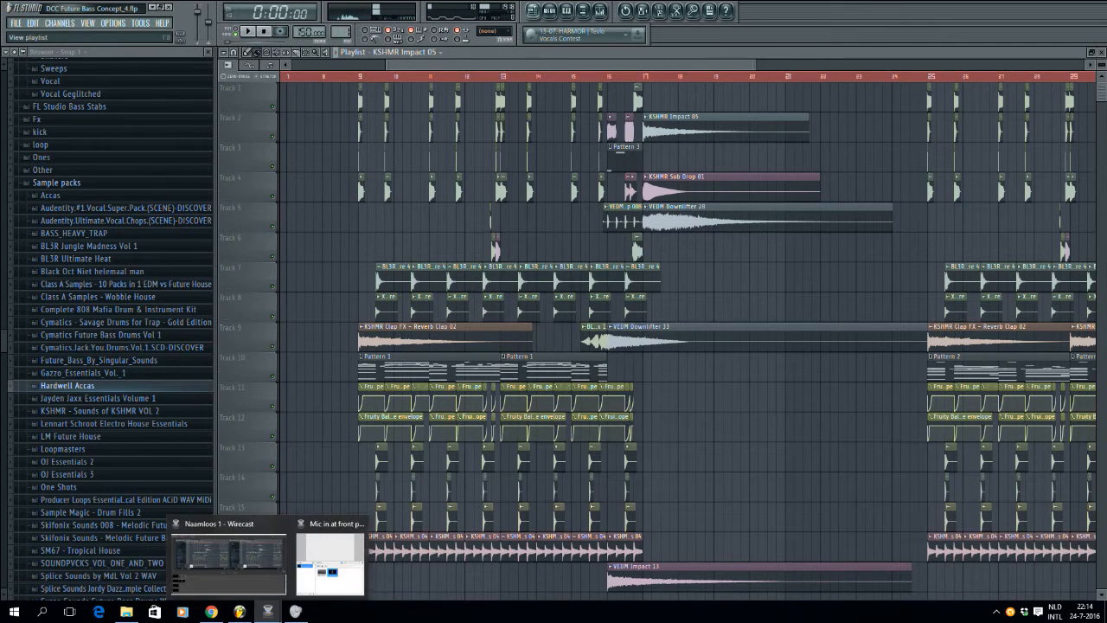
Step: Play the second drop from the start of bar 25 past bar 27 and stop the playback
{"action": "left_click_drag", "start_coordinate": [554, 65], "coordinate": [617, 64]}
{"action": "left_click", "coordinate": [795, 76]}
{"action": "key", "text": "space"}
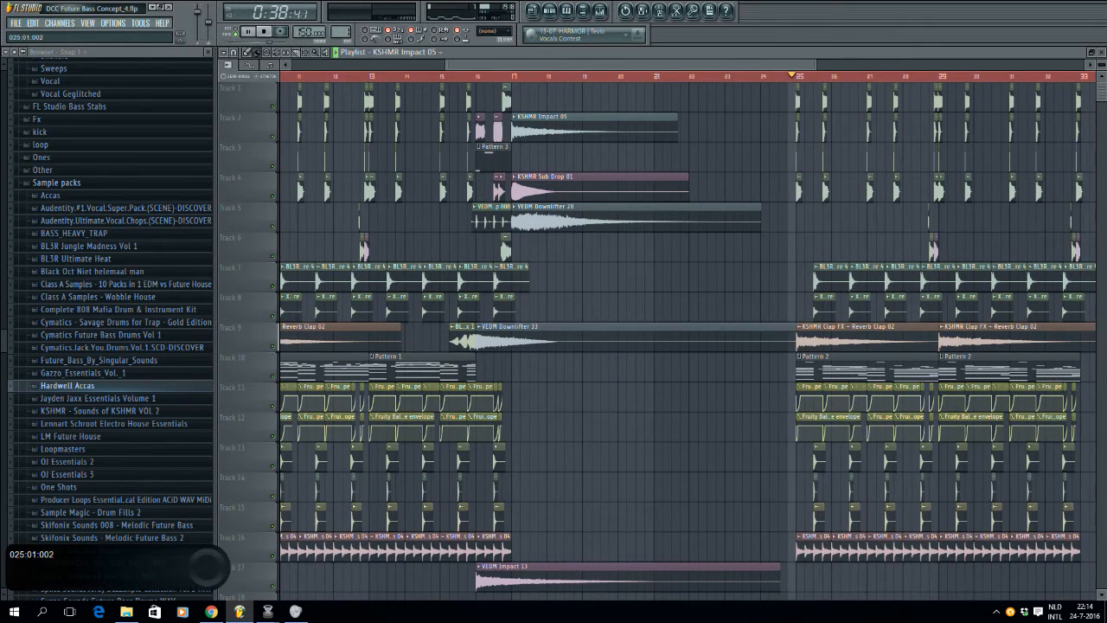
{"action": "left_click_drag", "start_coordinate": [792, 65], "coordinate": [819, 65]}
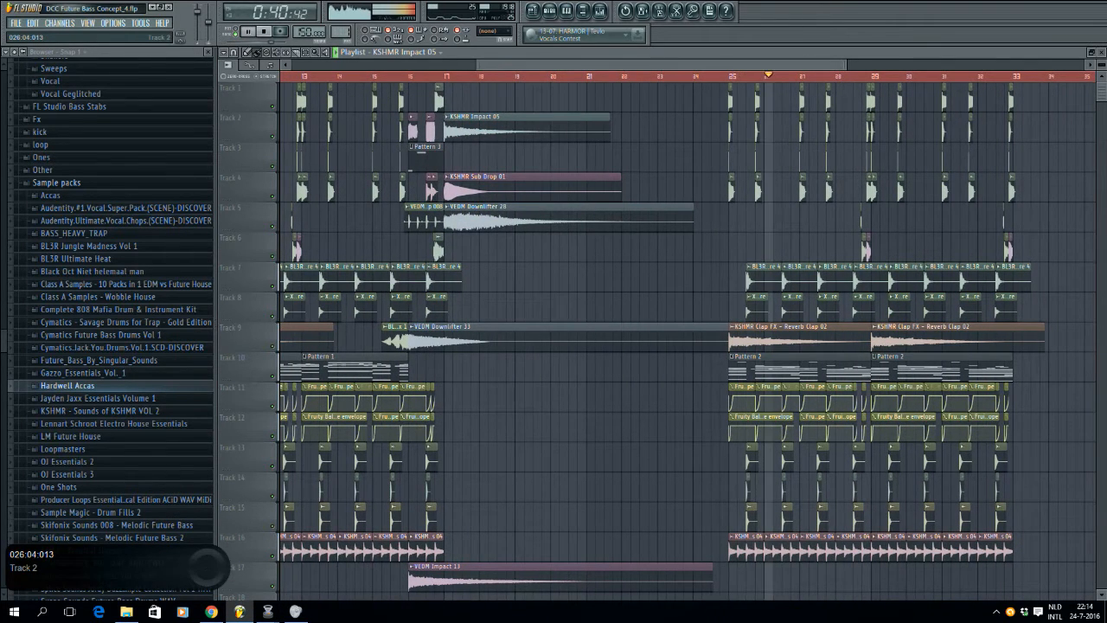
{"action": "scroll", "coordinate": [658, 337], "scroll_direction": "right", "scroll_amount": 5}
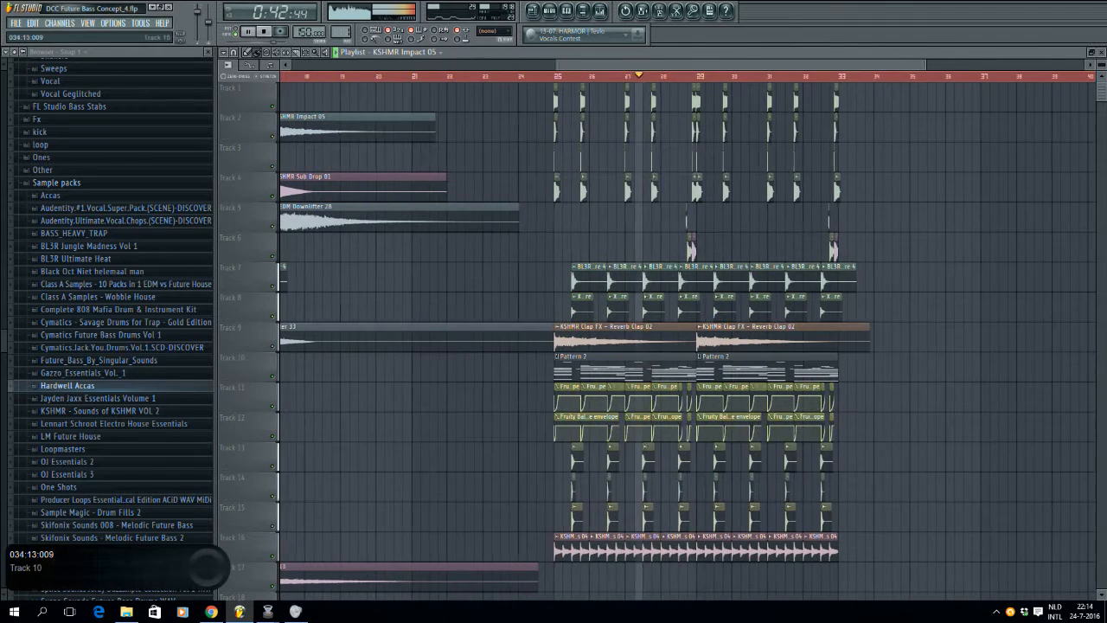
{"action": "key", "text": "space"}
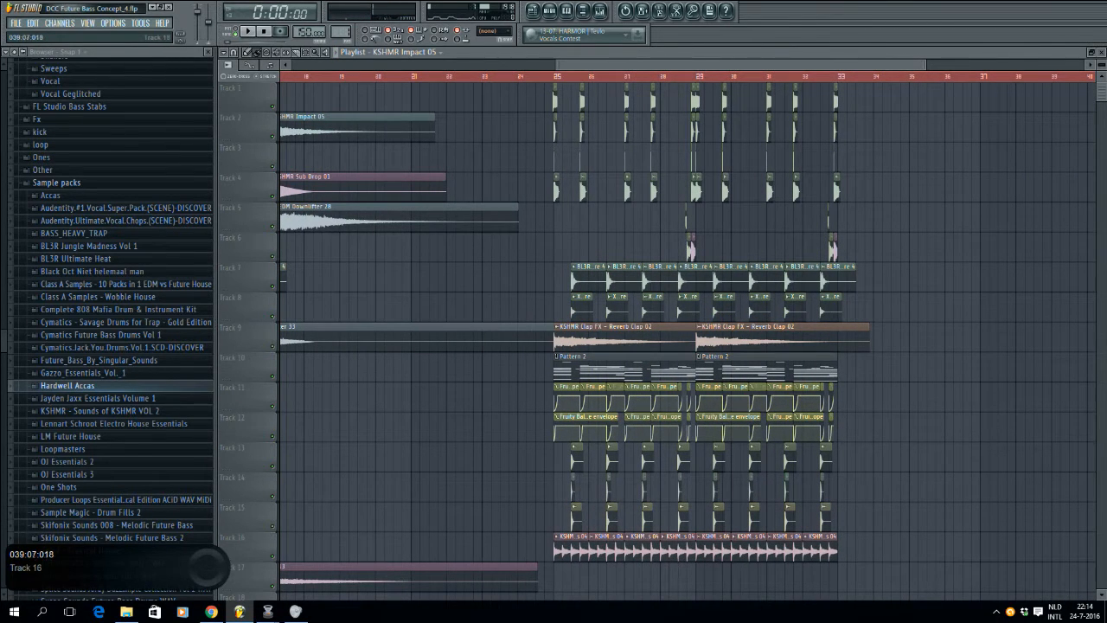
Step: Switch to the main Wirecast window to check the running stream
{"action": "left_click", "coordinate": [996, 610]}
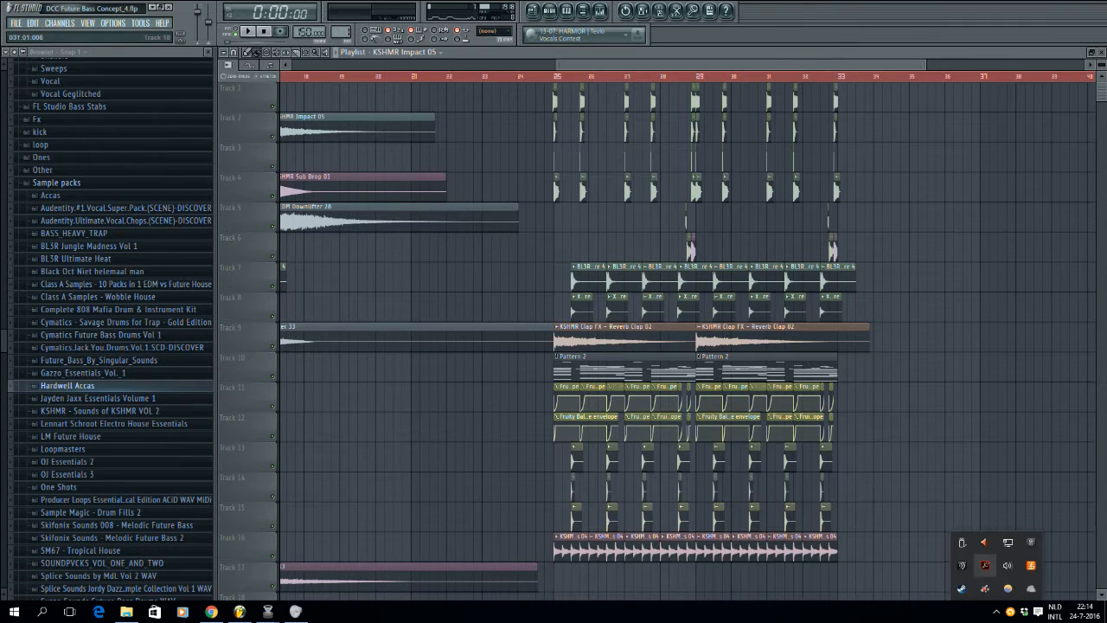
{"action": "left_click", "coordinate": [269, 611]}
{"action": "left_click", "coordinate": [228, 564]}
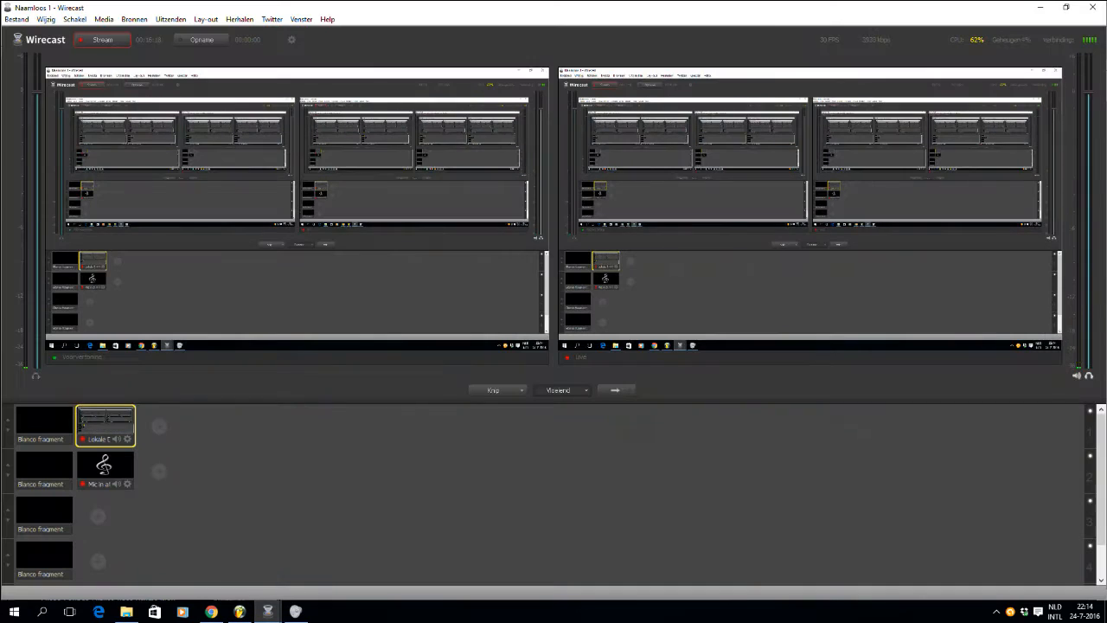
Step: Select the microphone shot in Wirecast, switch to FL Studio, and play the first drop briefly from bar 9
{"action": "left_click", "coordinate": [105, 467]}
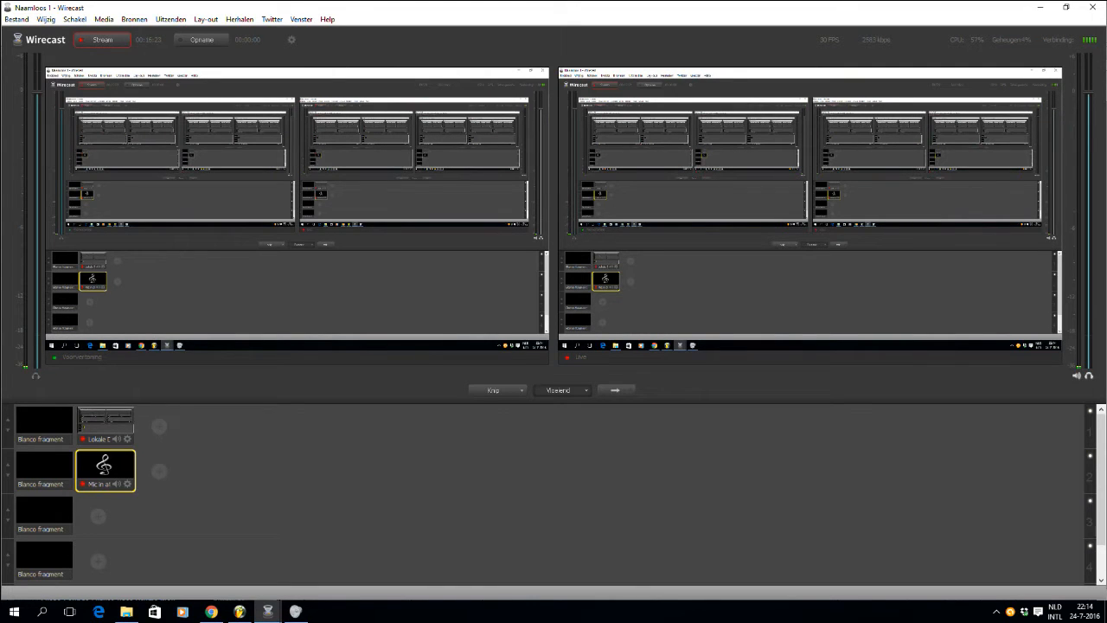
{"action": "left_click", "coordinate": [240, 612]}
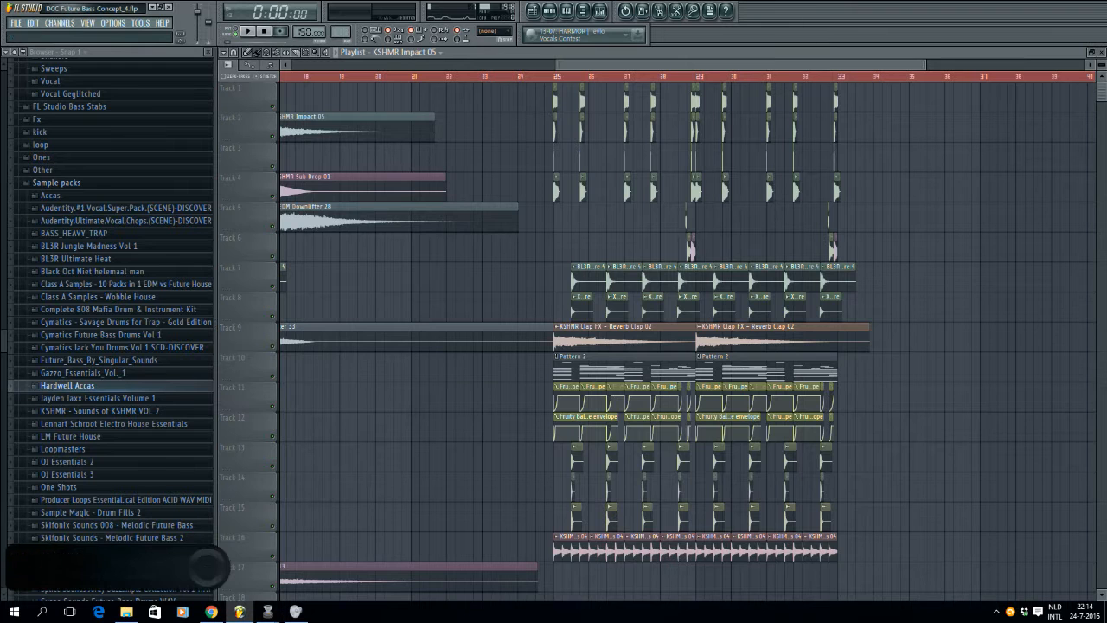
{"action": "key", "text": "space"}
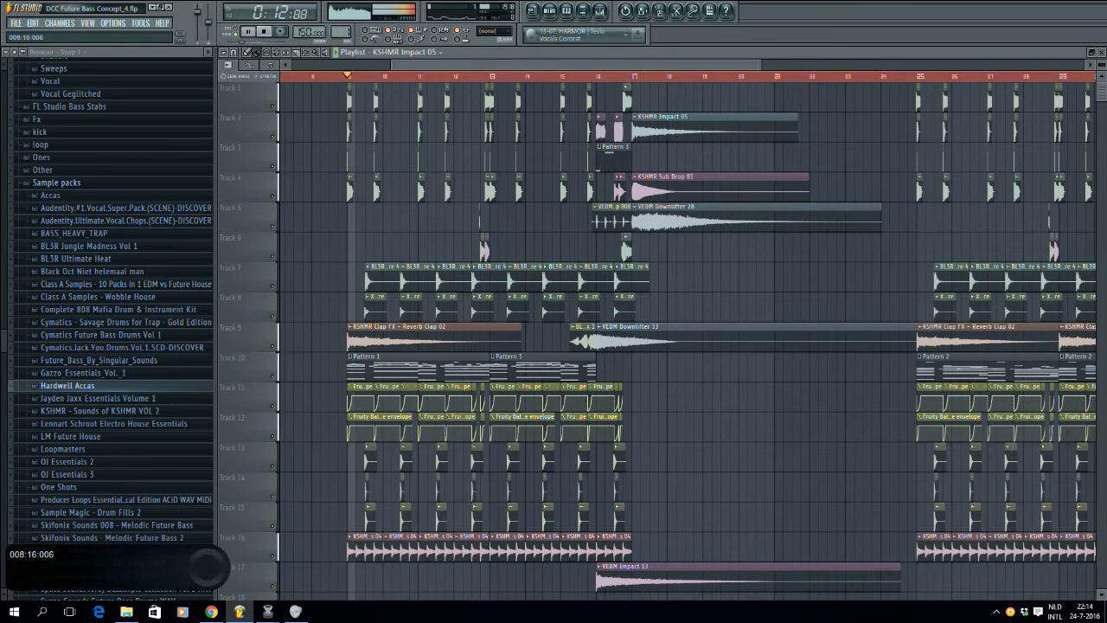
{"action": "key", "text": "space"}
Step: Return to the main Wirecast window and select the local desktop shot on the first layer
{"action": "left_click", "coordinate": [268, 611]}
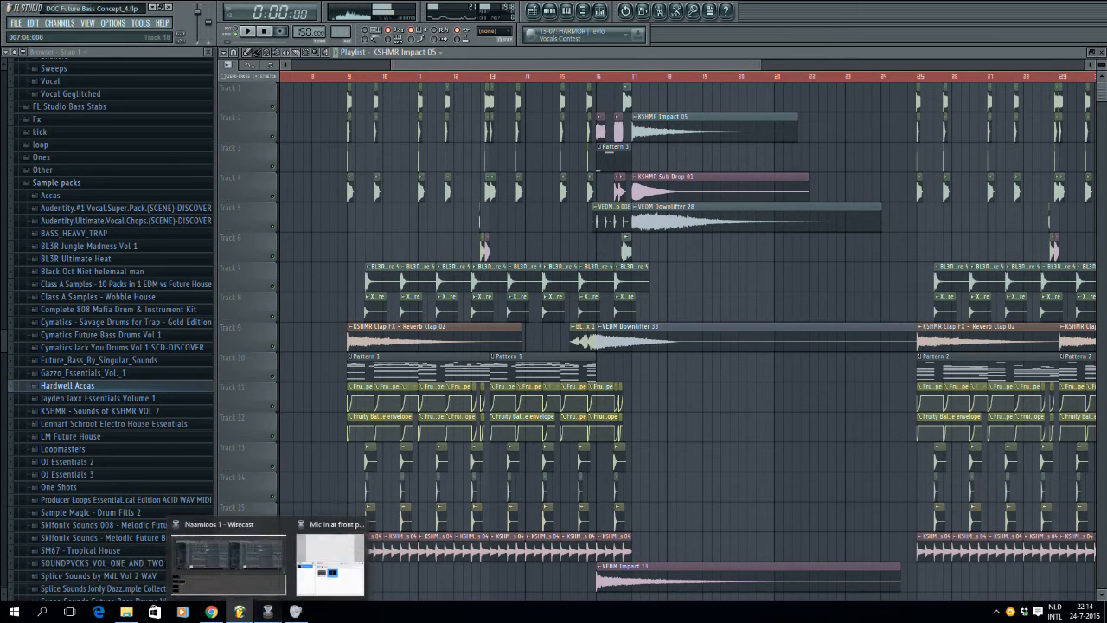
{"action": "left_click", "coordinate": [229, 562]}
{"action": "left_click", "coordinate": [106, 424]}
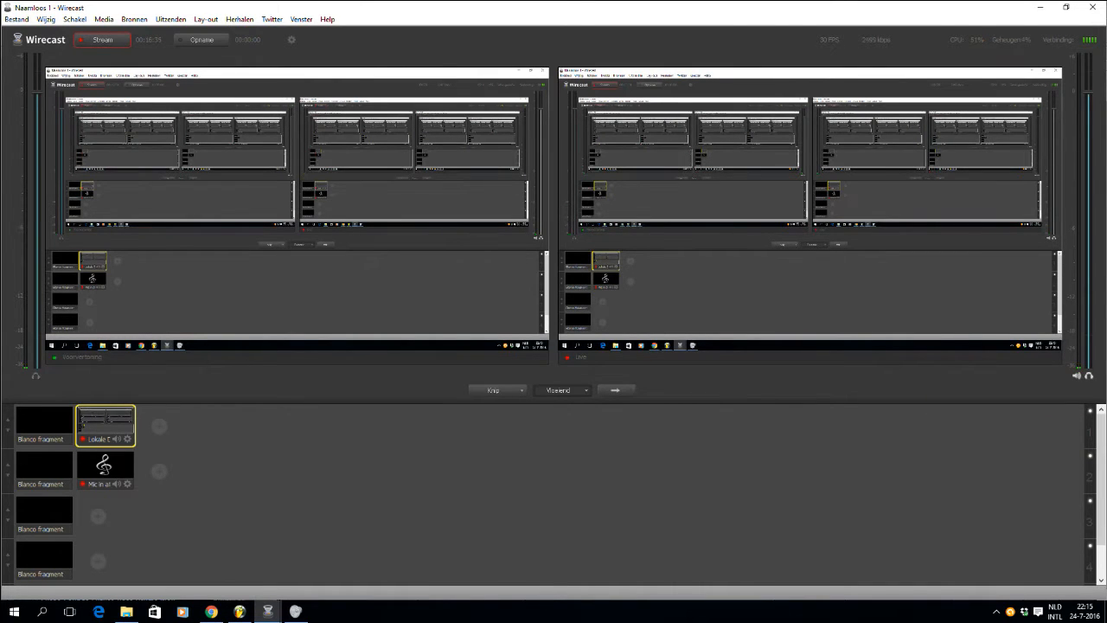
Step: From FL Studio, set Wirecast level with the other applications in the Windows volume mixer and check the remaining applications
{"action": "left_click", "coordinate": [239, 610]}
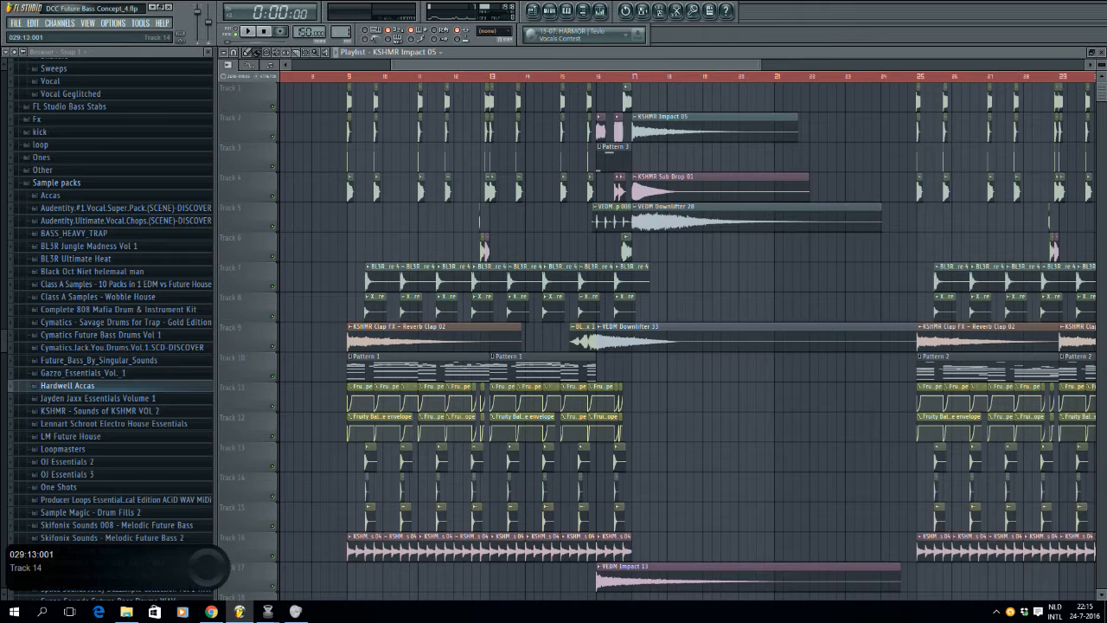
{"action": "left_click", "coordinate": [997, 612]}
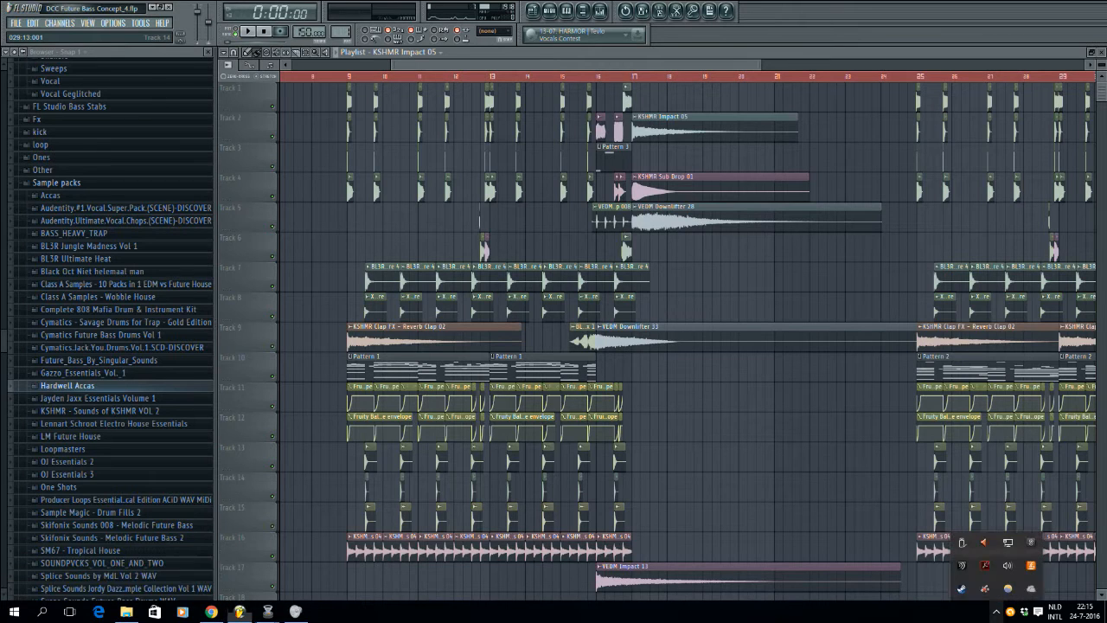
{"action": "left_click", "coordinate": [1006, 564]}
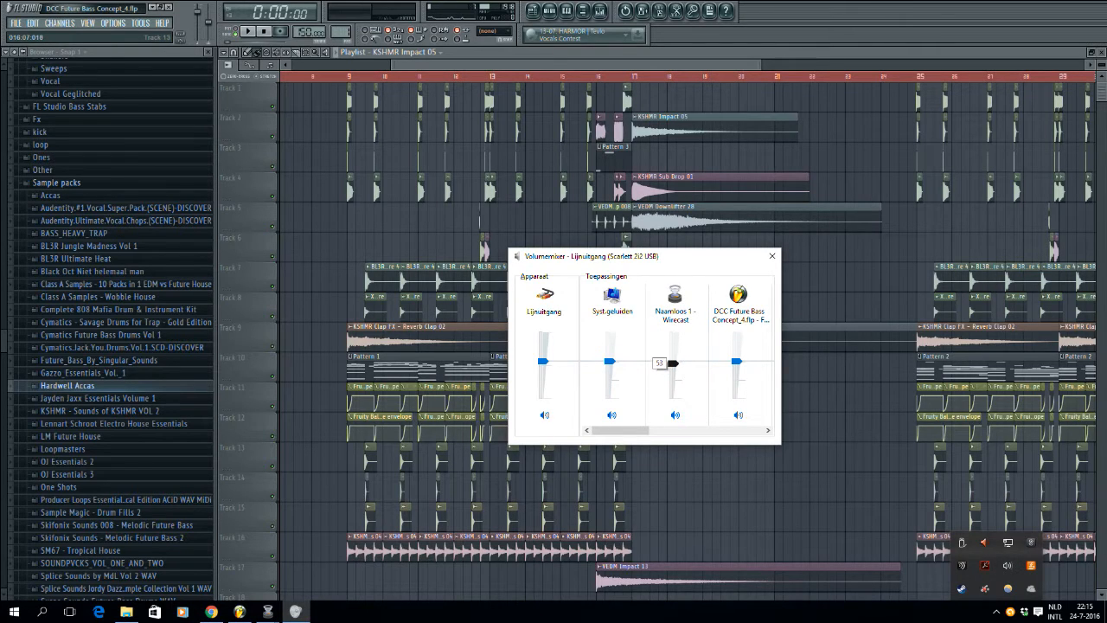
{"action": "left_click_drag", "start_coordinate": [673, 363], "coordinate": [673, 362]}
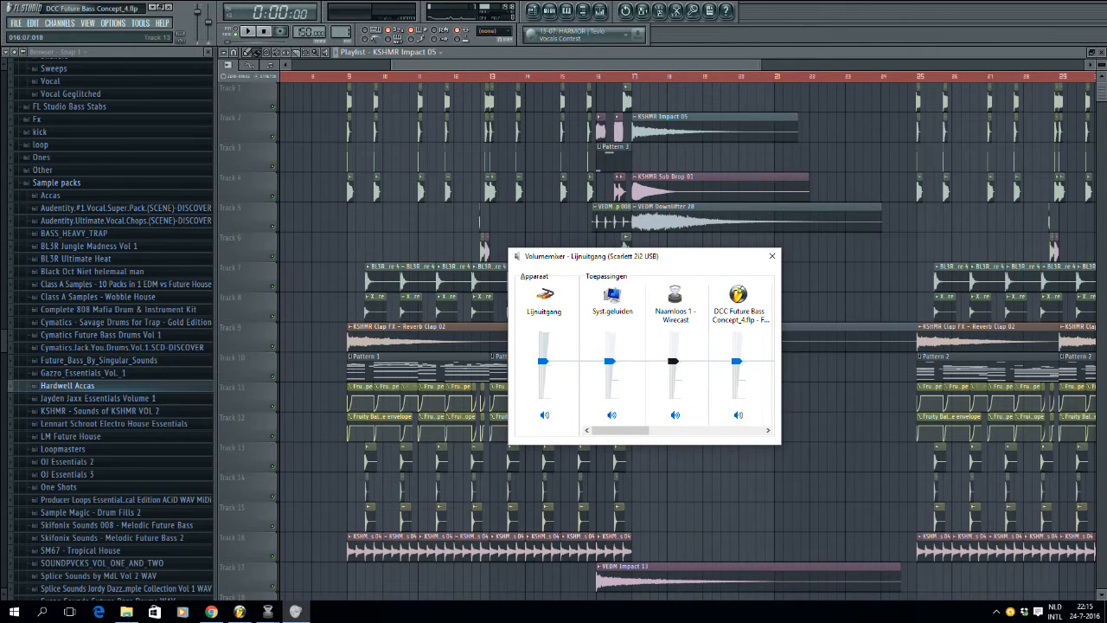
{"action": "left_click_drag", "start_coordinate": [620, 430], "coordinate": [749, 430]}
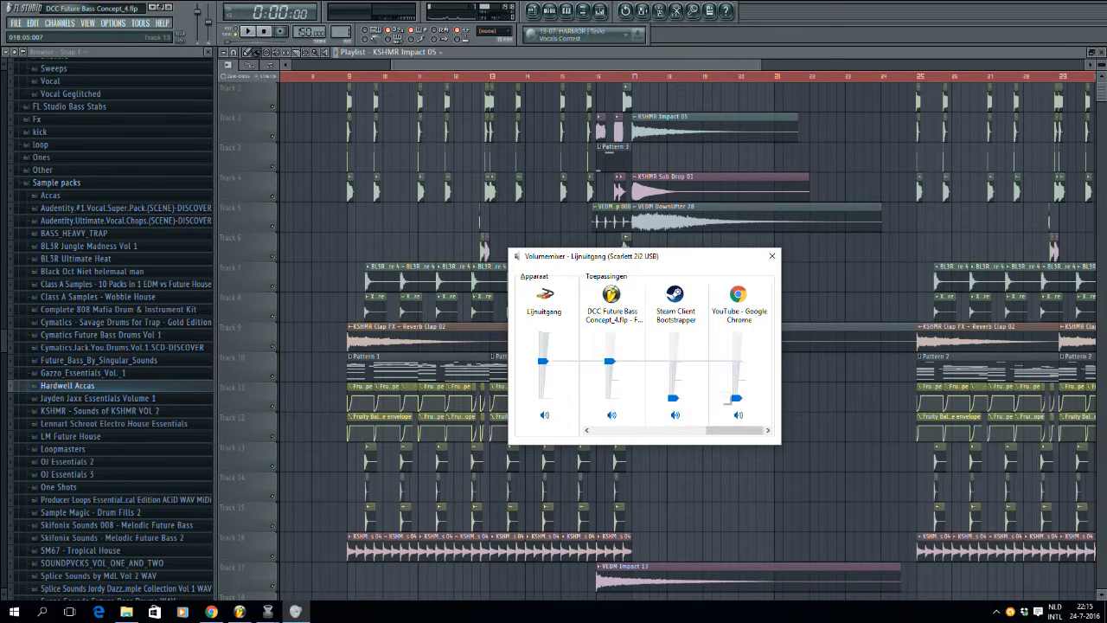
Step: Play the second drop briefly from the start of bar 25 and stop the playback
{"action": "left_click", "coordinate": [921, 76]}
{"action": "key", "text": "space"}
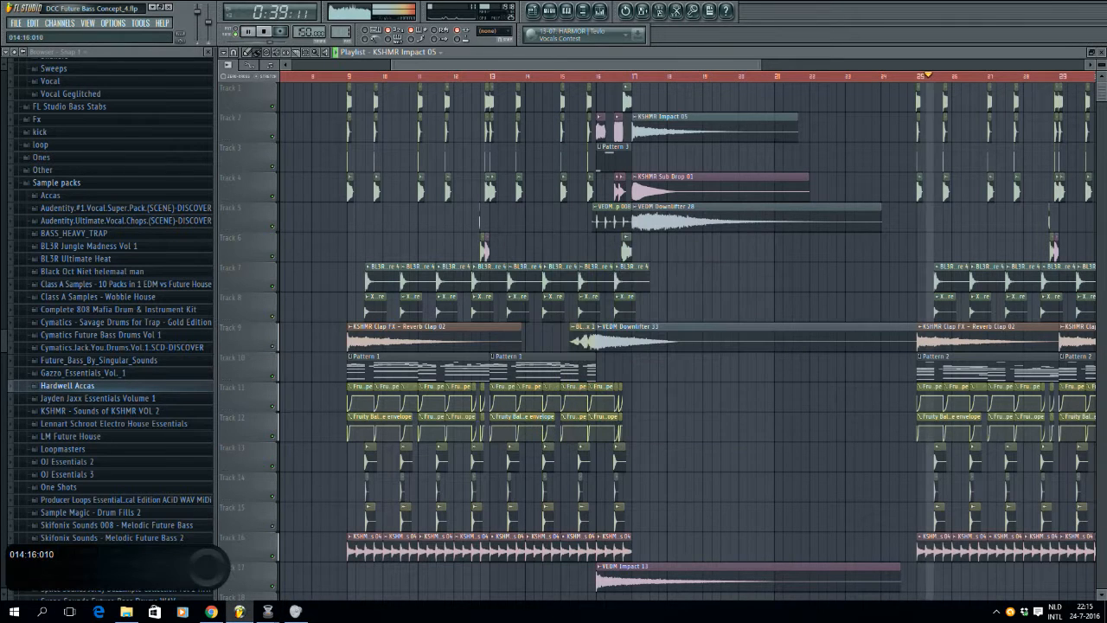
{"action": "left_click_drag", "start_coordinate": [562, 65], "coordinate": [592, 65]}
{"action": "key", "text": "space"}
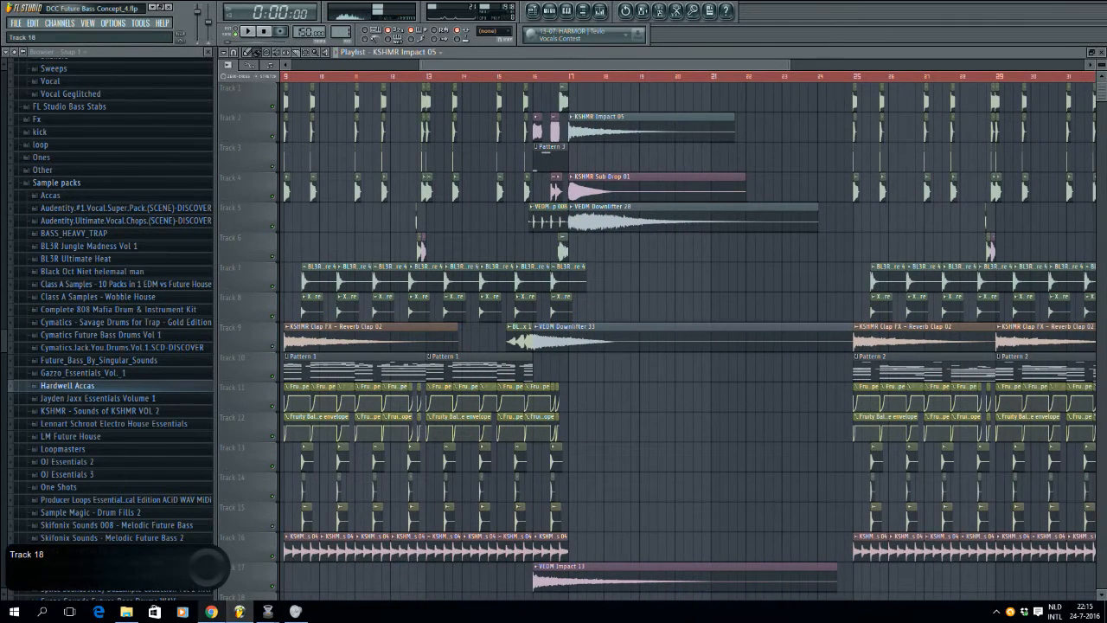
Step: Check the stream in the main Wirecast window, return to FL Studio, and listen briefly to the second drop
{"action": "left_click", "coordinate": [212, 612]}
{"action": "mouse_move", "coordinate": [268, 612]}
{"action": "left_click", "coordinate": [211, 554]}
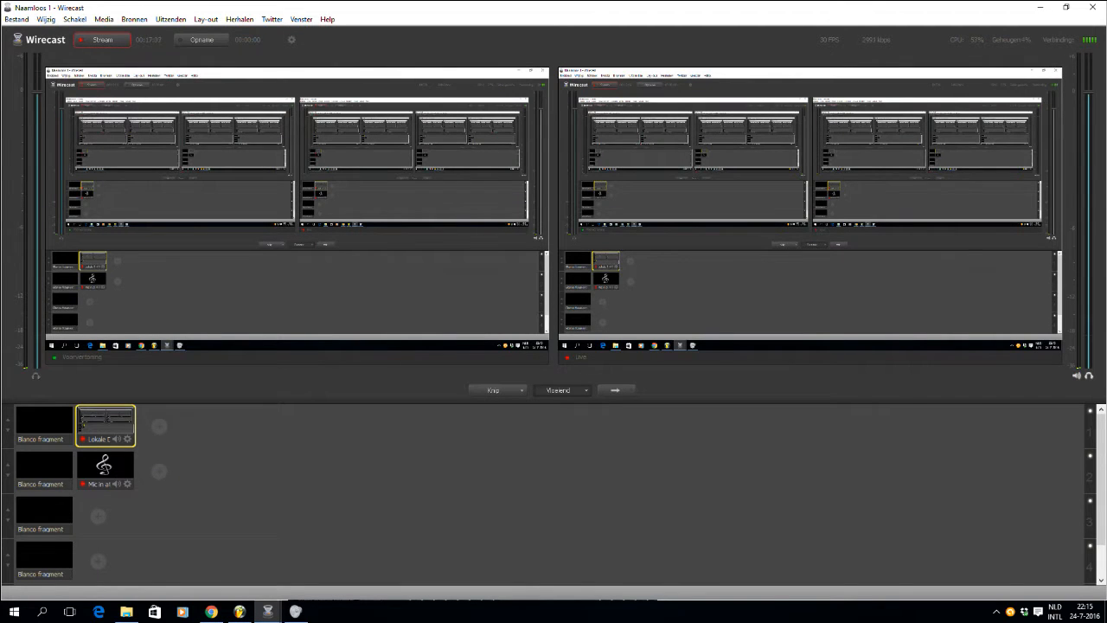
{"action": "left_click", "coordinate": [240, 611]}
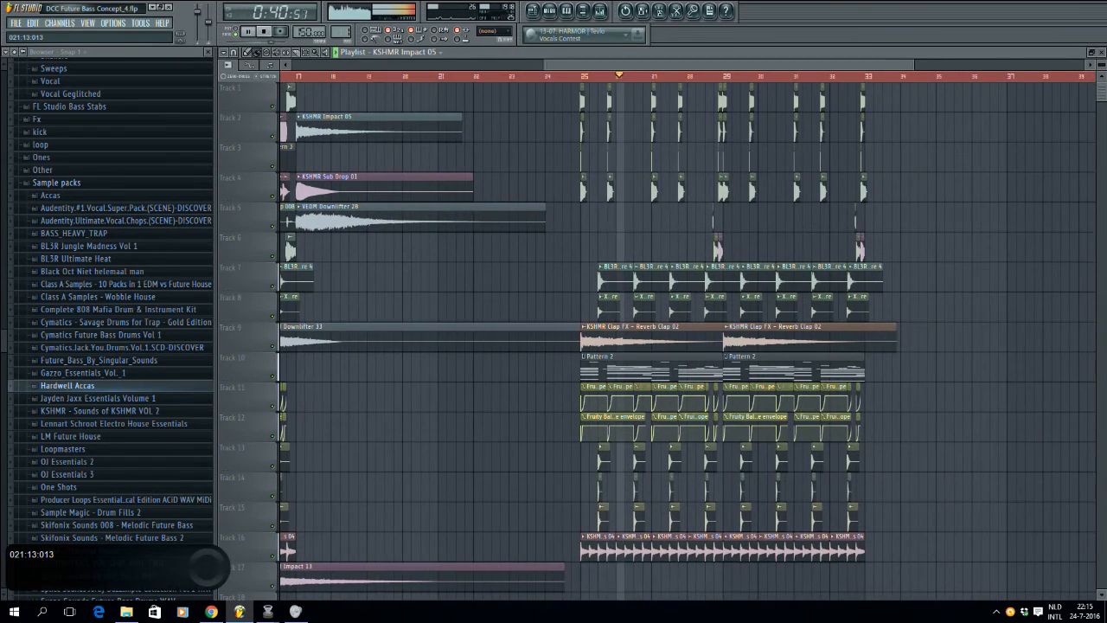
{"action": "key", "text": "space"}
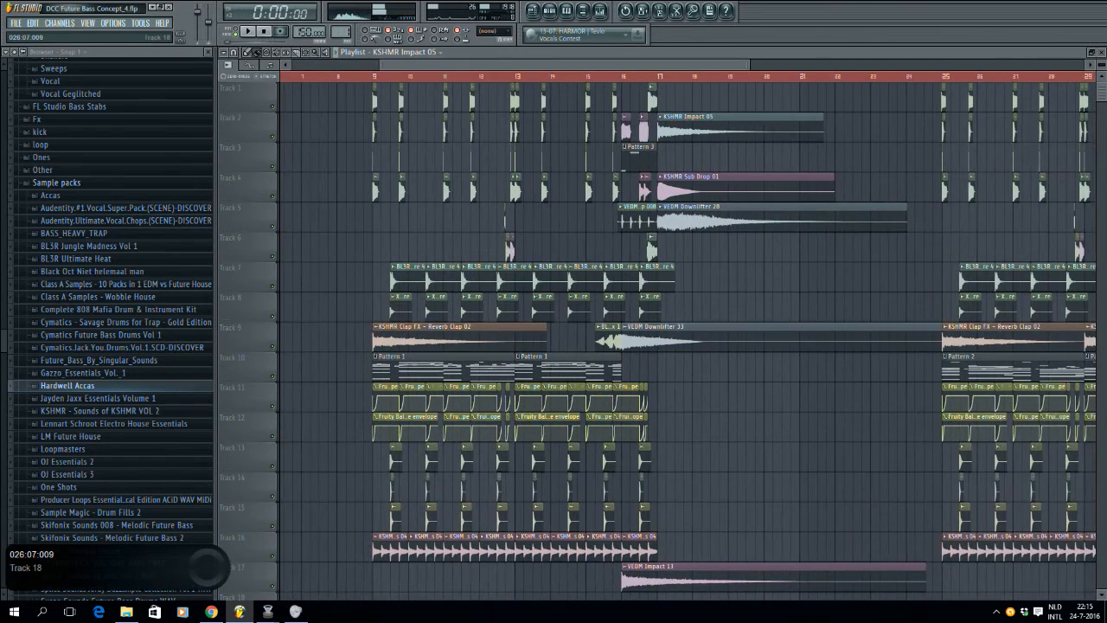
Step: Lower the FL Studio project's volume slightly and Wirecast's volume further in the Windows volume mixer
{"action": "left_click", "coordinate": [996, 612]}
{"action": "left_click", "coordinate": [1008, 566]}
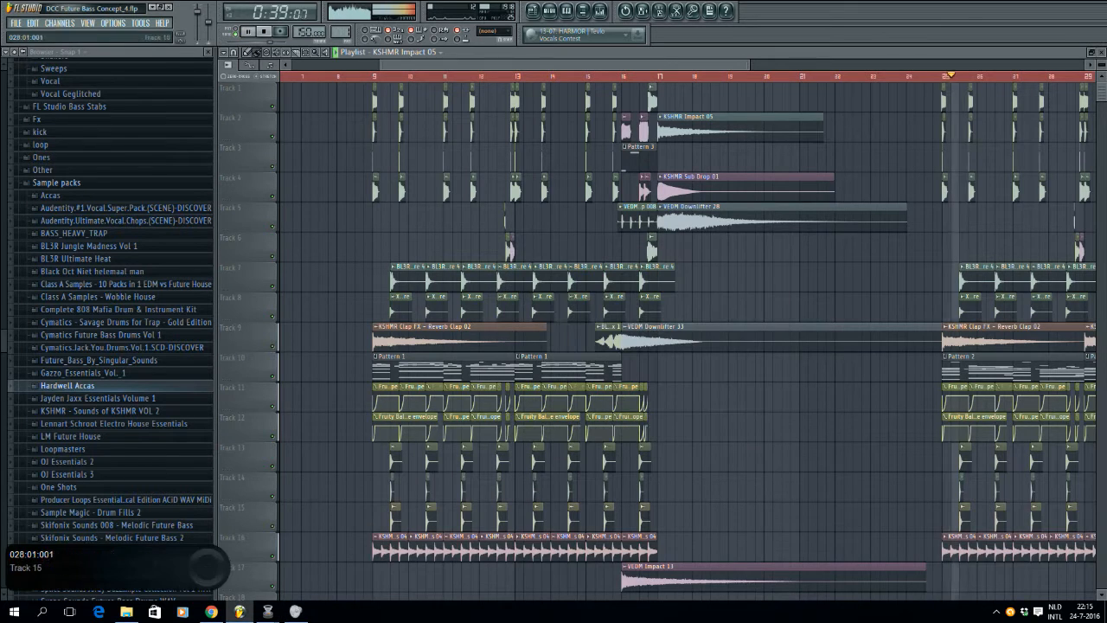
{"action": "left_click", "coordinate": [997, 611]}
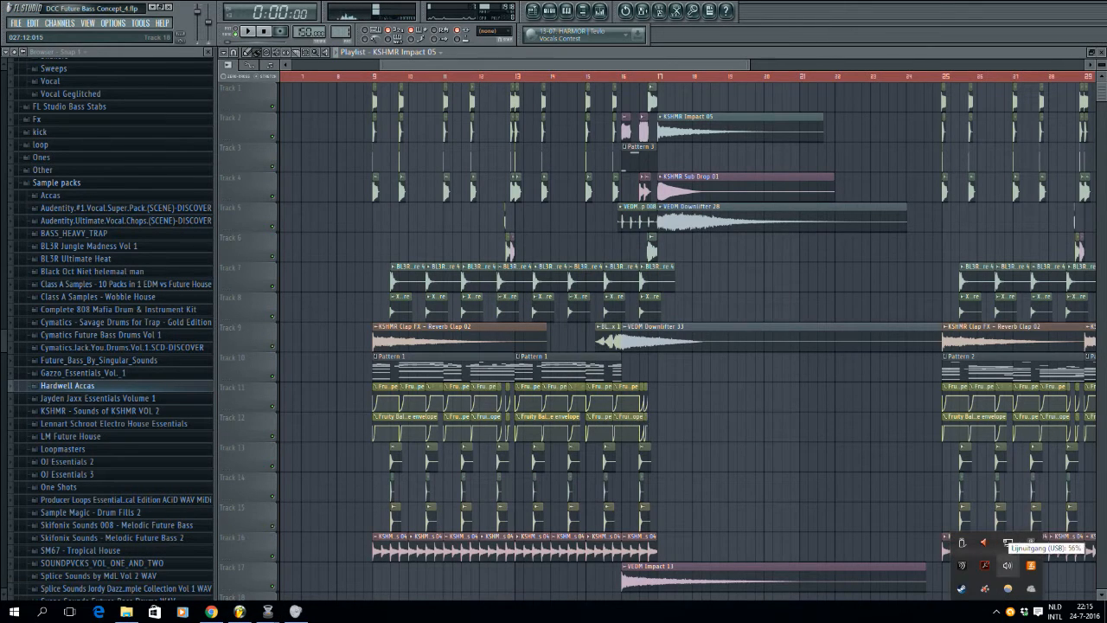
{"action": "left_click", "coordinate": [1007, 565]}
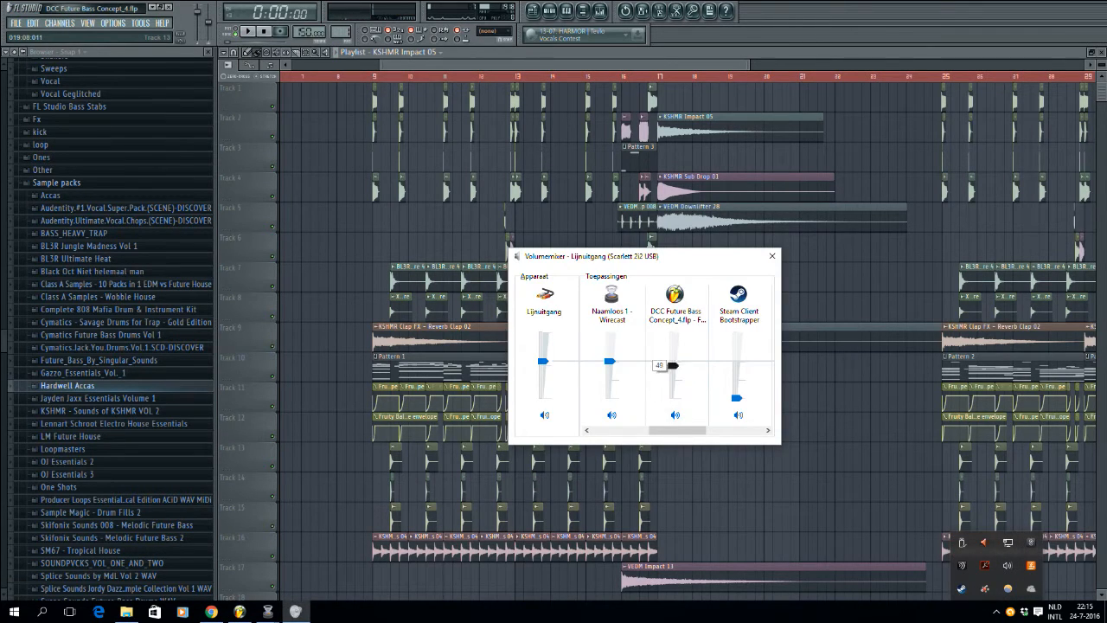
{"action": "left_click", "coordinate": [673, 360]}
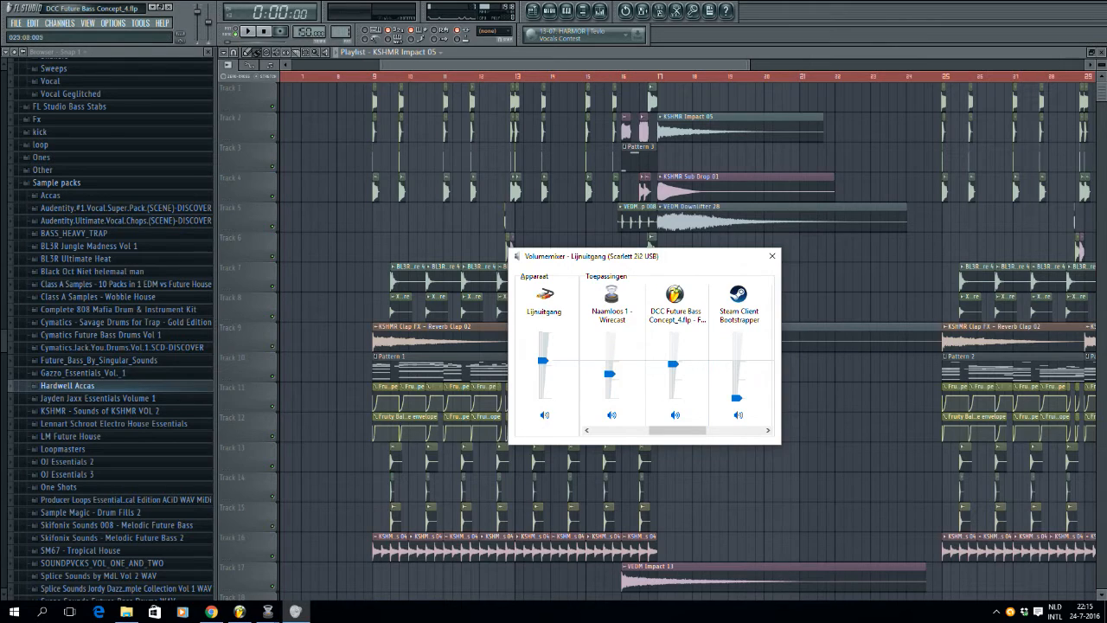
Step: Play the opening of the second drop from bar 25 to test the new volume levels, and stop it
{"action": "left_click", "coordinate": [946, 76]}
{"action": "key", "text": "space"}
{"action": "scroll", "coordinate": [796, 91], "scroll_direction": "right", "scroll_amount": 3}
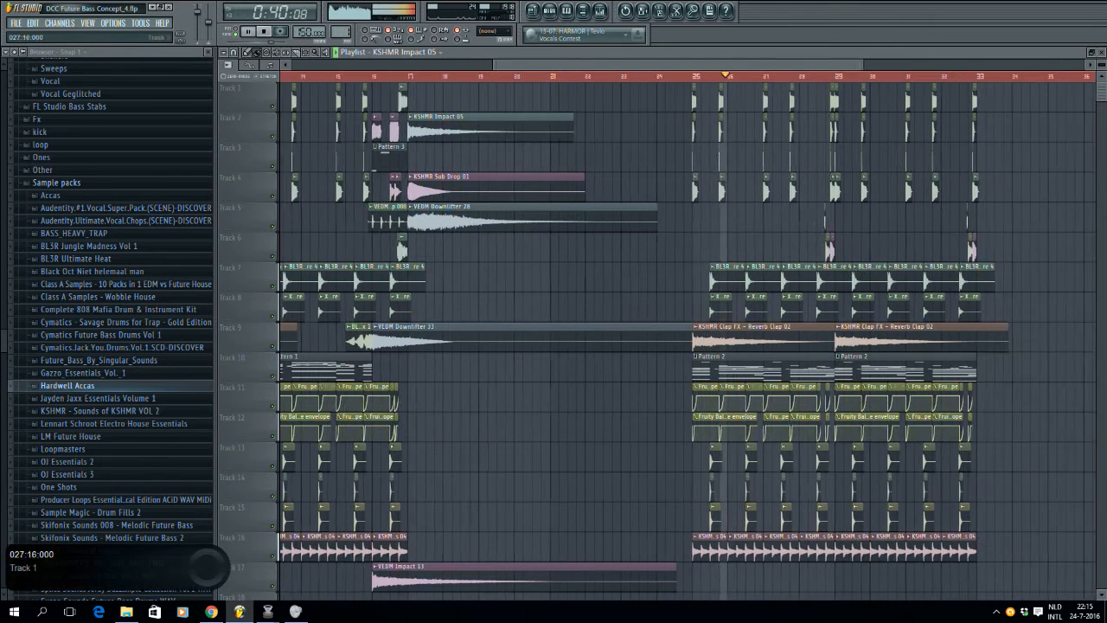
{"action": "key", "text": "space"}
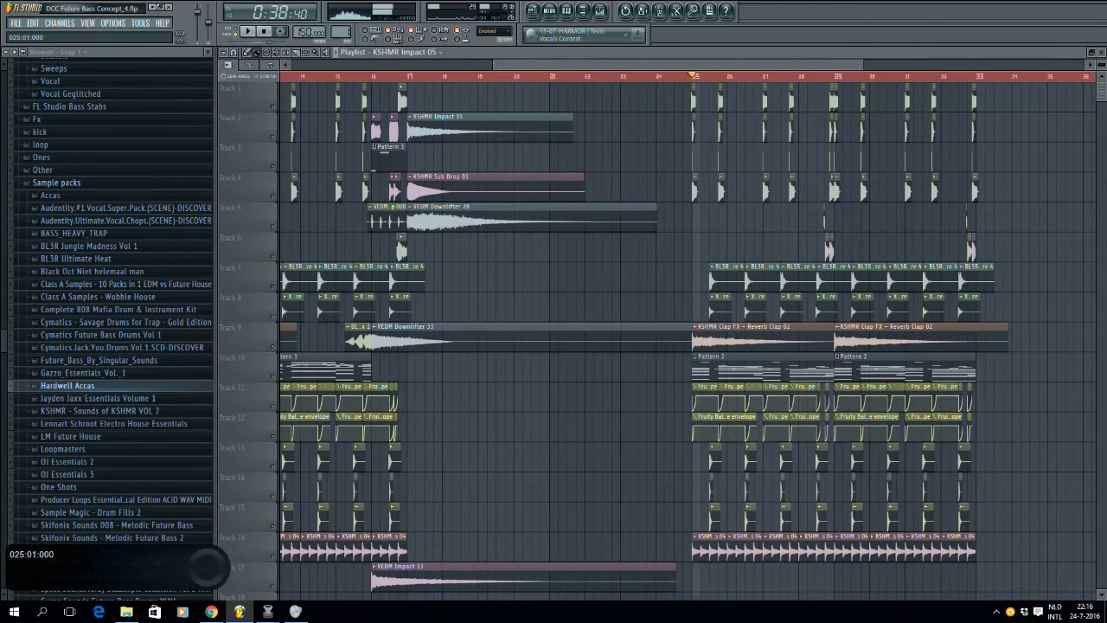
Step: Lower Wirecast's volume a little further in the Windows volume mixer
{"action": "left_click", "coordinate": [997, 611]}
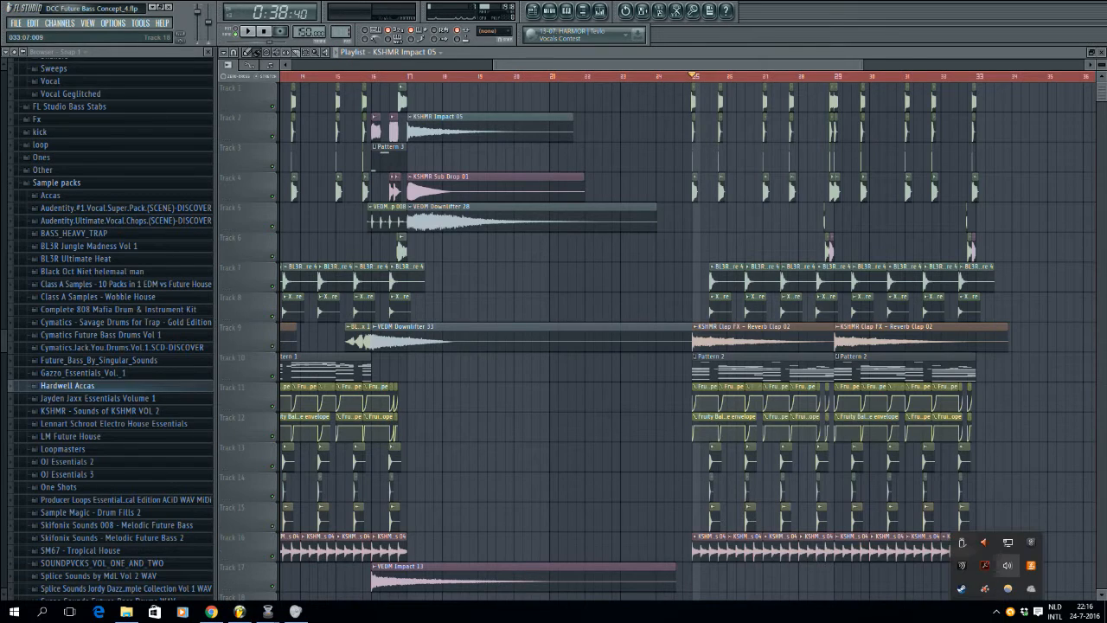
{"action": "double_click", "coordinate": [1007, 564]}
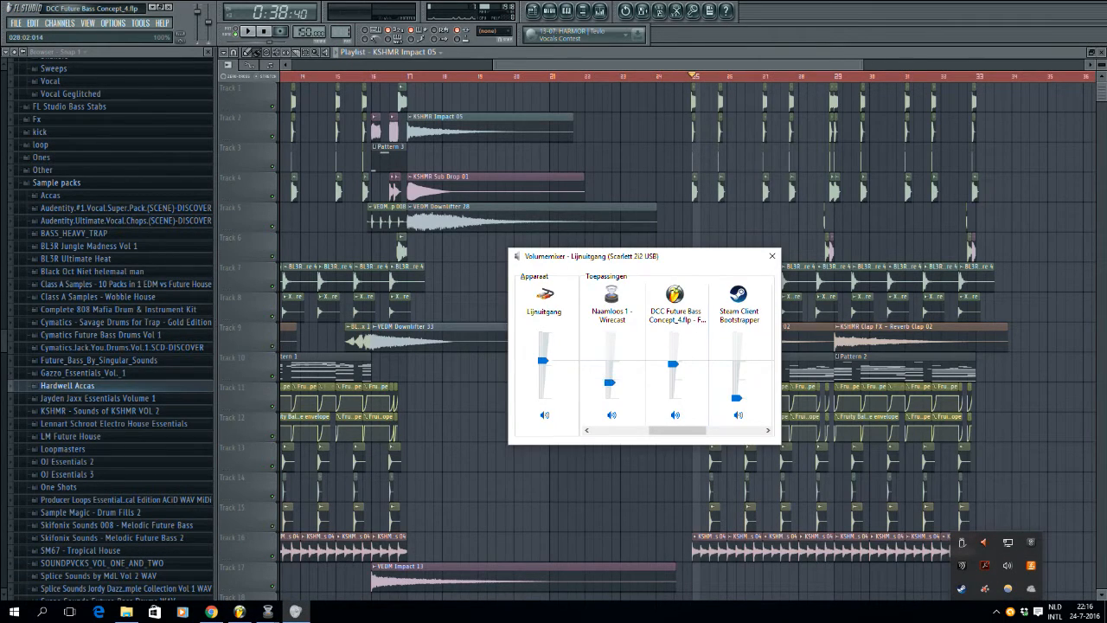
{"action": "left_click", "coordinate": [610, 381]}
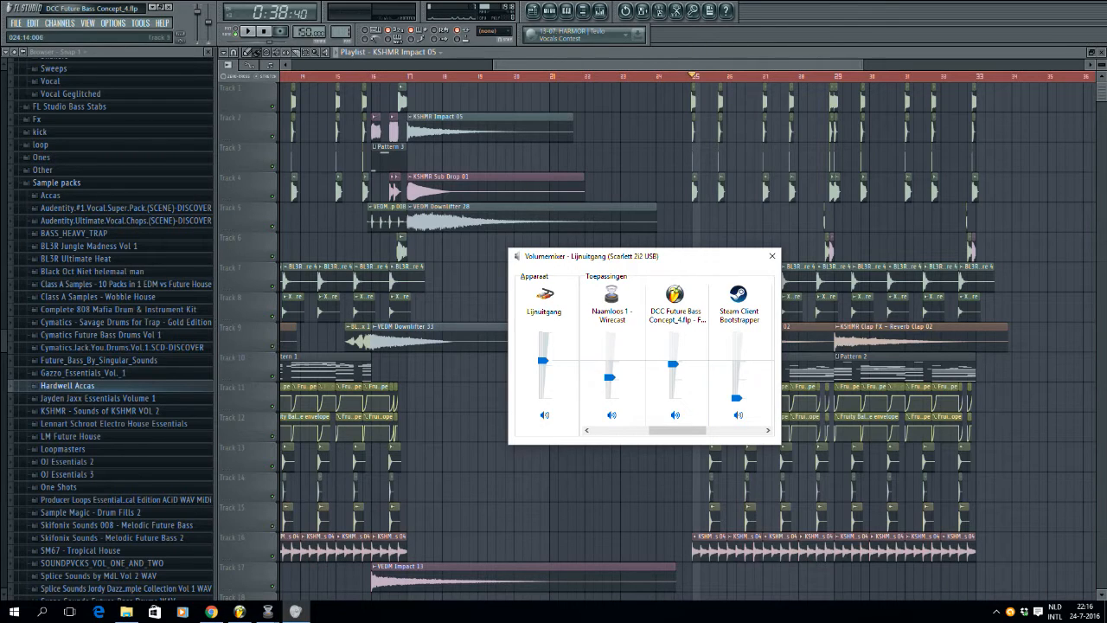
Step: Play the second drop from bar 25 to its end near bar 33 while reviewing both drops in the playlist
{"action": "left_click", "coordinate": [686, 77]}
{"action": "key", "text": "space"}
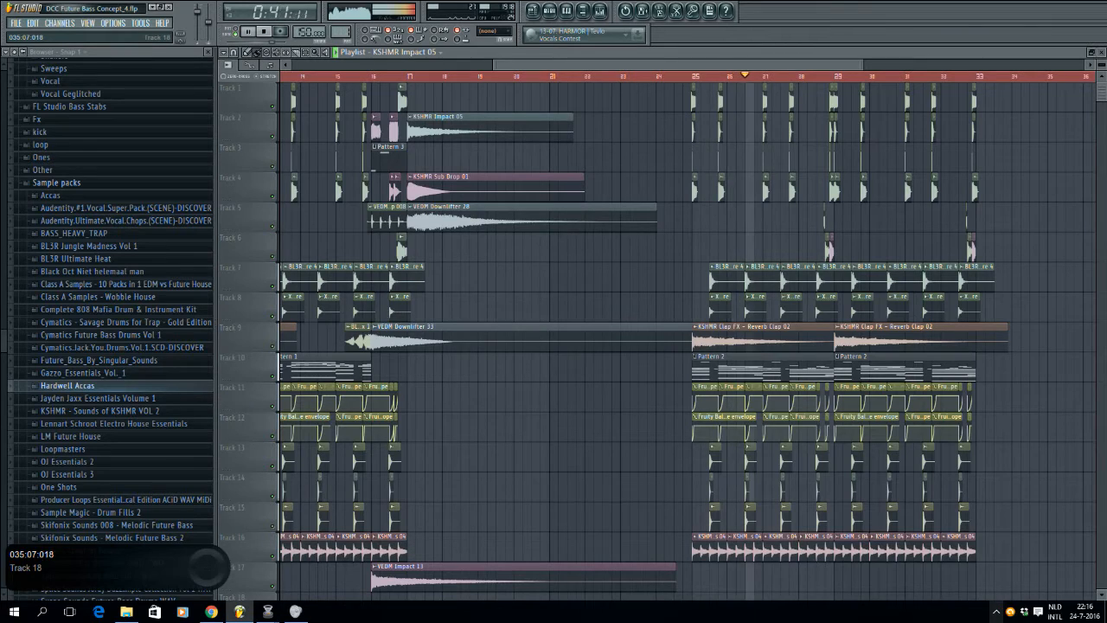
{"action": "left_click_drag", "start_coordinate": [770, 65], "coordinate": [656, 65]}
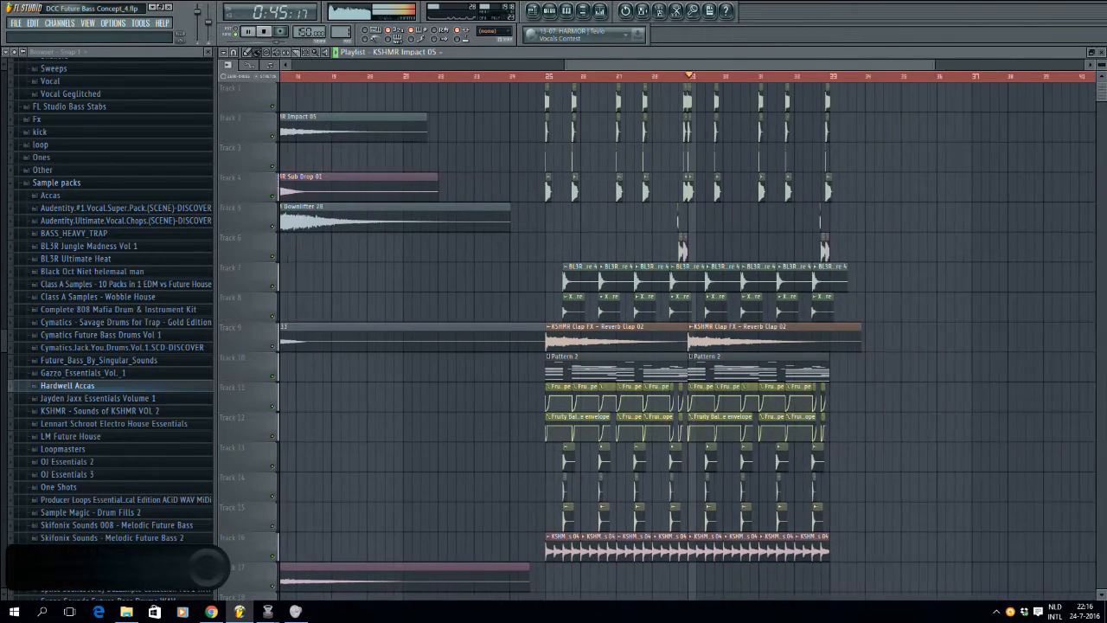
{"action": "left_click_drag", "start_coordinate": [933, 65], "coordinate": [837, 65]}
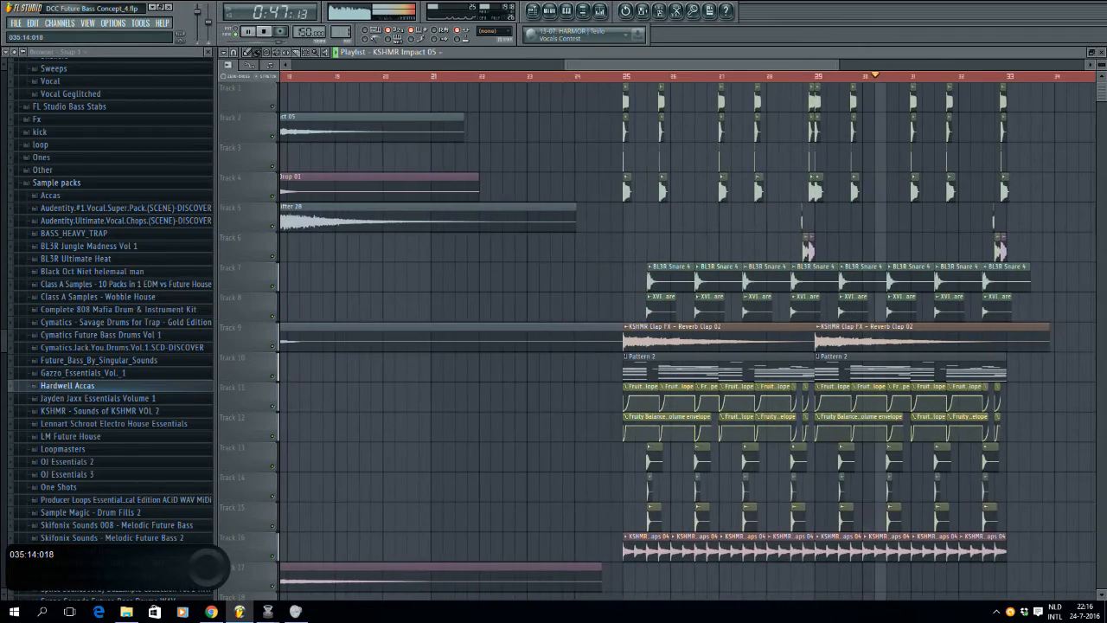
{"action": "left_click_drag", "start_coordinate": [735, 65], "coordinate": [571, 65]}
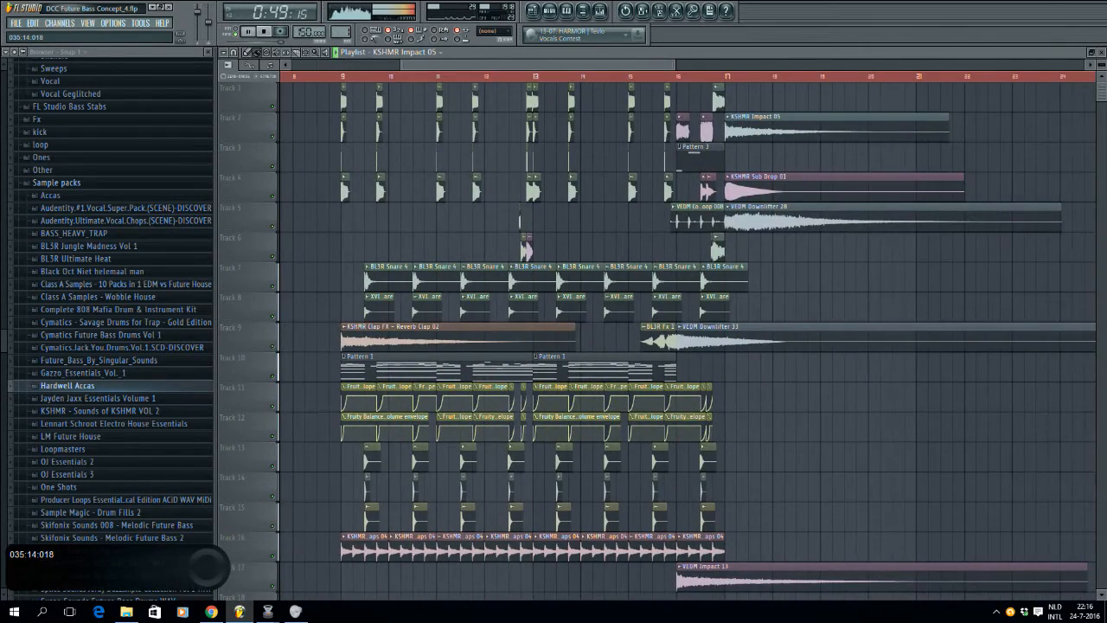
{"action": "left_click_drag", "start_coordinate": [674, 65], "coordinate": [813, 65]}
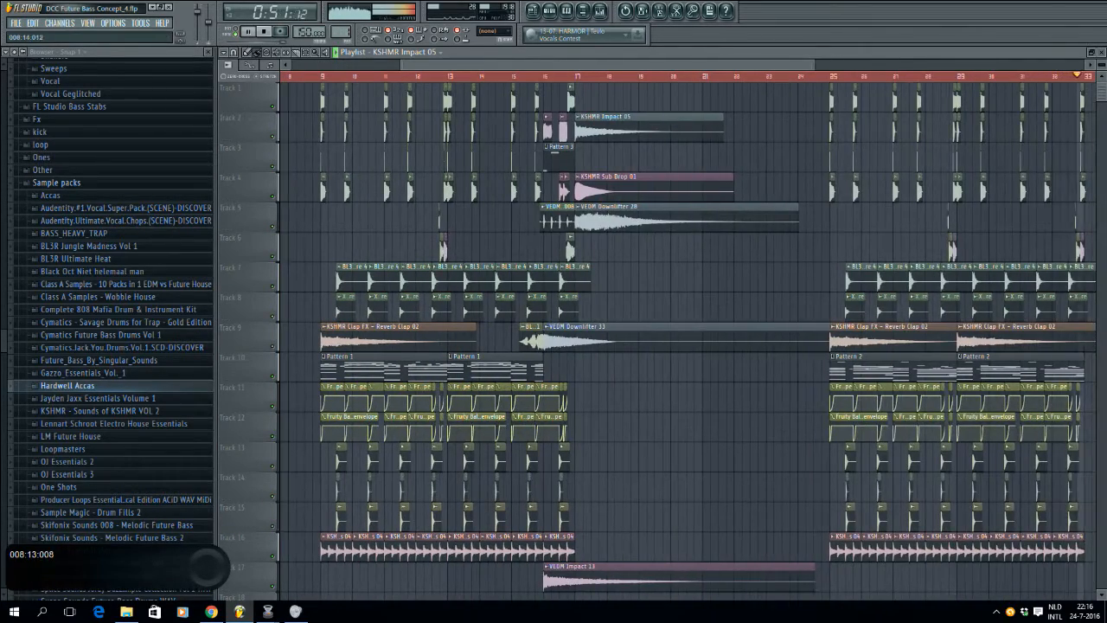
Step: Play from bar 9 and move the KSHMR Impact 05, KSHMR Sub Drop 01 and Track 5 VEDM Downlifter clips to bar 33, one track lower
{"action": "left_click", "coordinate": [317, 76]}
{"action": "left_click_drag", "start_coordinate": [592, 128], "coordinate": [617, 220]}
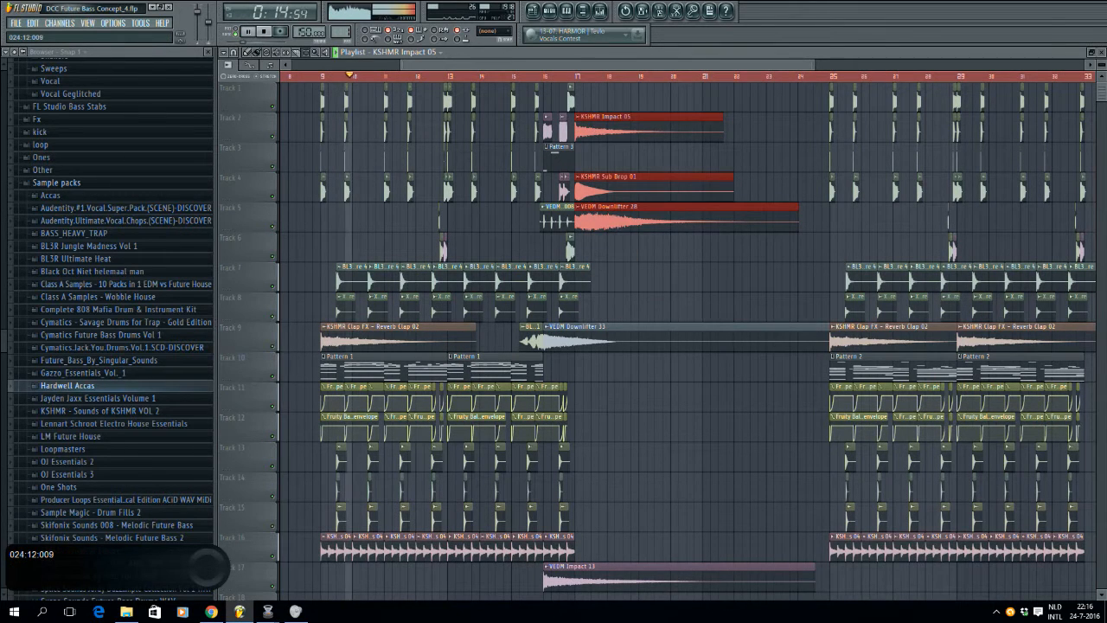
{"action": "left_click_drag", "start_coordinate": [815, 65], "coordinate": [913, 65]}
{"action": "left_click_drag", "start_coordinate": [555, 128], "coordinate": [965, 153]}
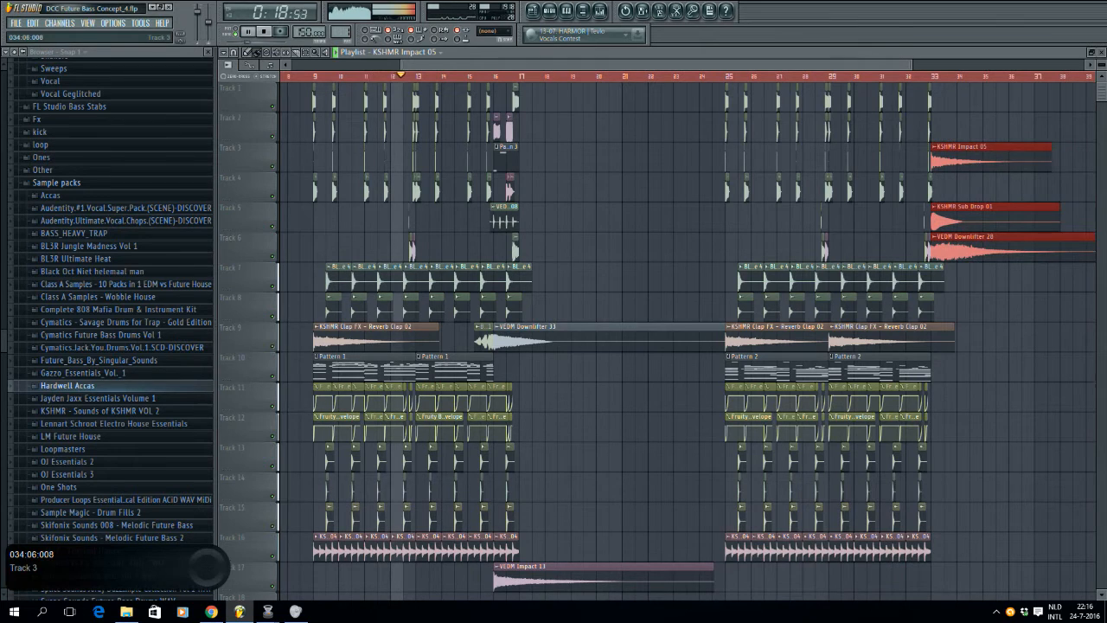
Step: Move all second-drop clips with the three effect clips to start at bar 17, leaving VEDM Downlifter 33 in place
{"action": "left_click_drag", "start_coordinate": [709, 81], "coordinate": [983, 563]}
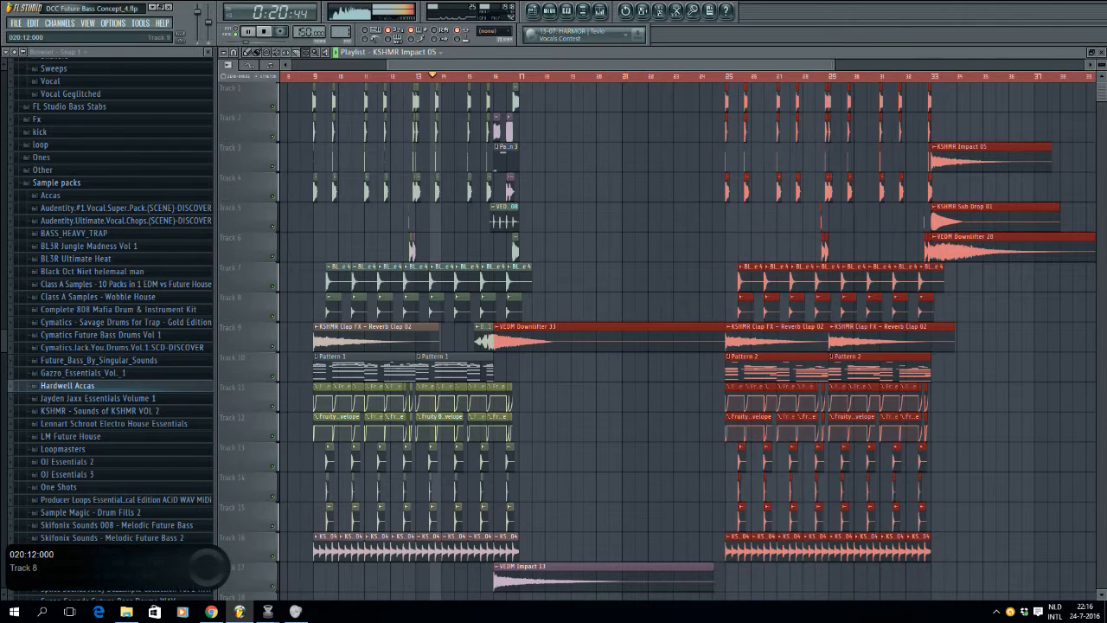
{"action": "left_click", "coordinate": [615, 338], "text": "ctrl+shift"}
{"action": "left_click_drag", "start_coordinate": [791, 370], "coordinate": [586, 370]}
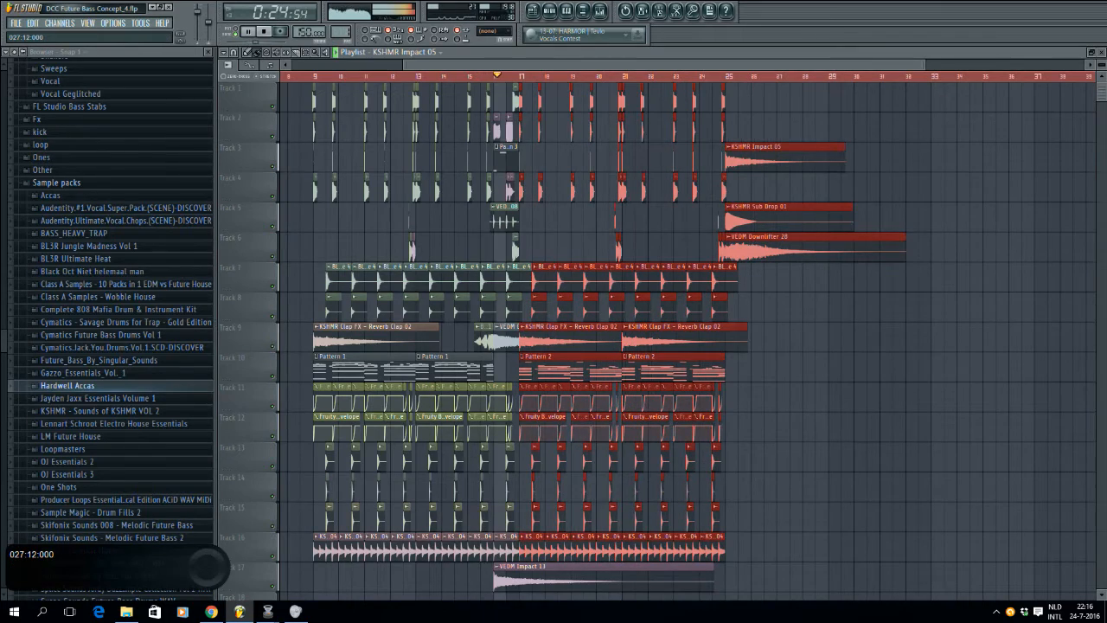
{"action": "left_click_drag", "start_coordinate": [924, 65], "coordinate": [644, 65]}
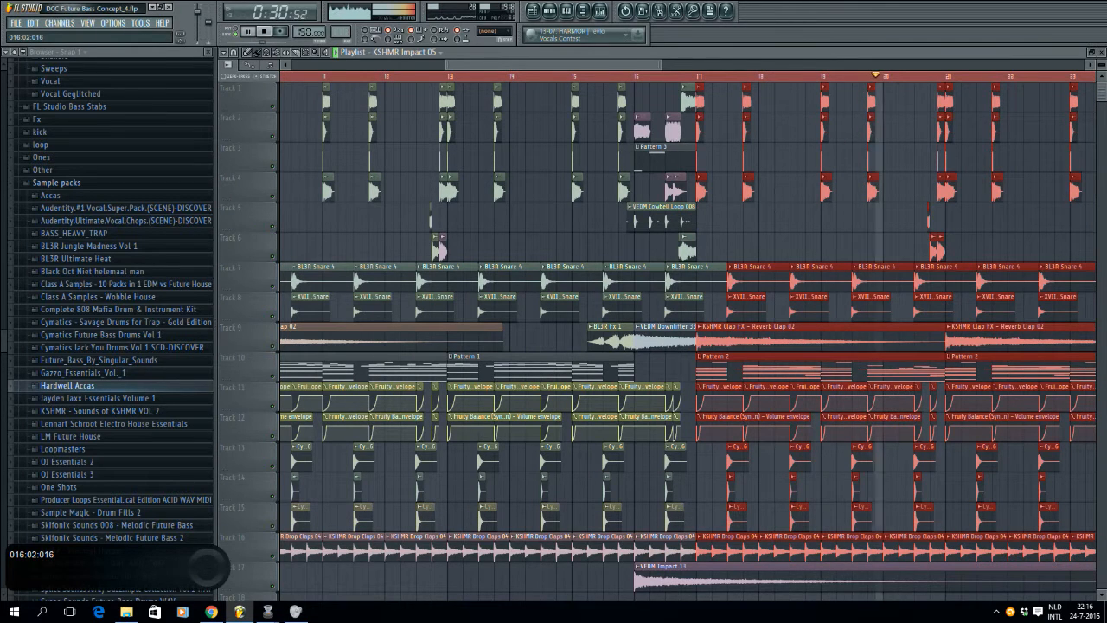
Step: Switch to the YouTube live event page in Chrome to check the stream preview
{"action": "left_click", "coordinate": [211, 612]}
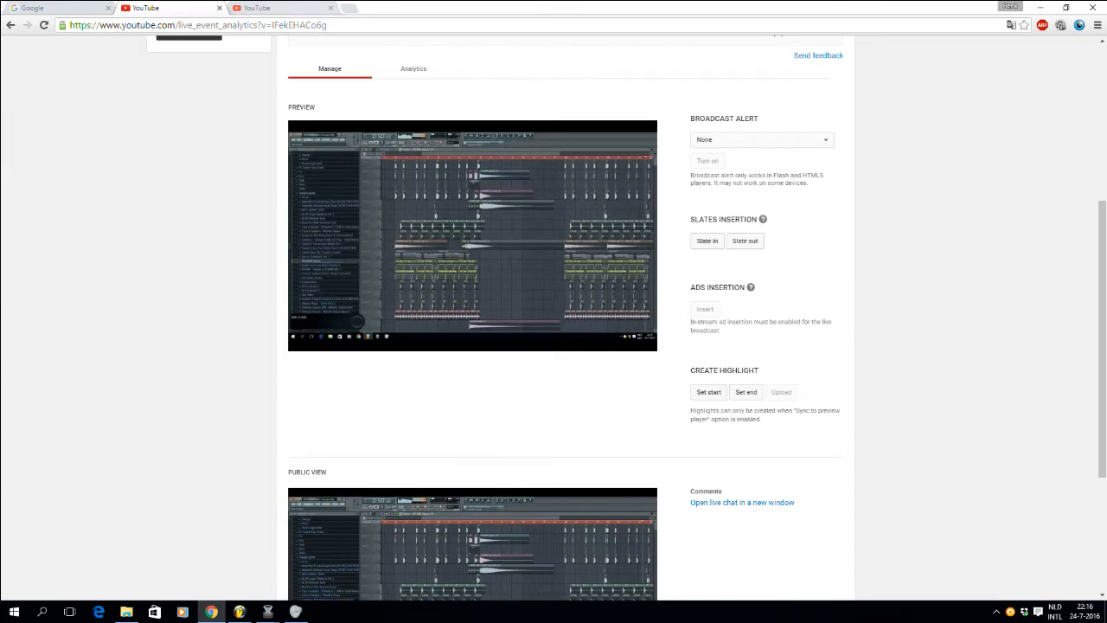
Step: Check the YouTube live chat, return to FL Studio and open the Windows volume mixer for the Scarlett 2i2 output
{"action": "left_click", "coordinate": [268, 7]}
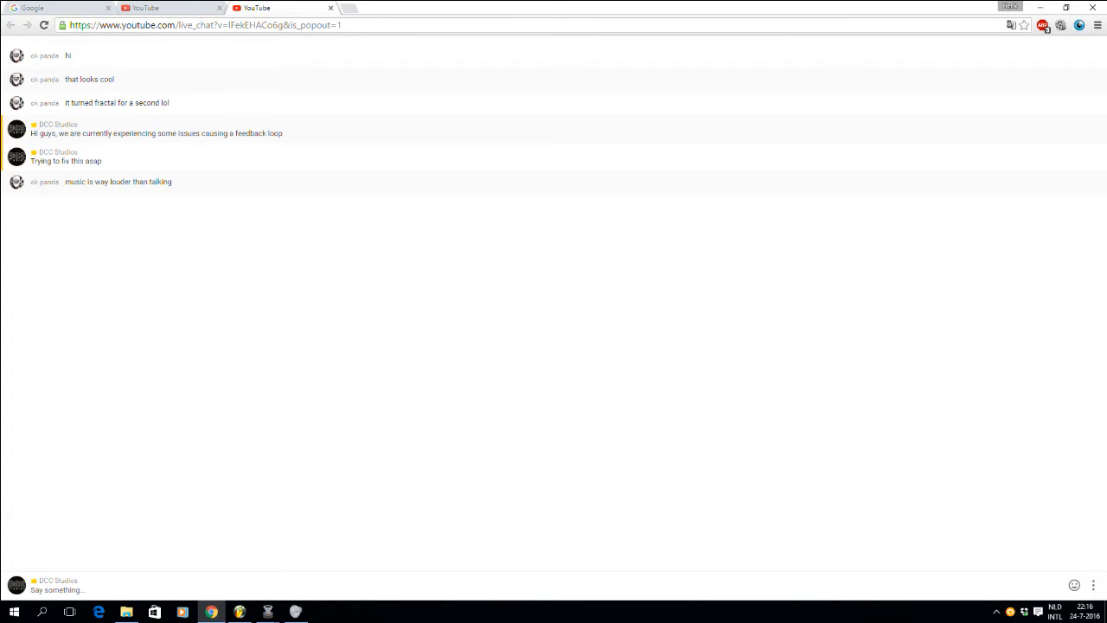
{"action": "left_click", "coordinate": [240, 612]}
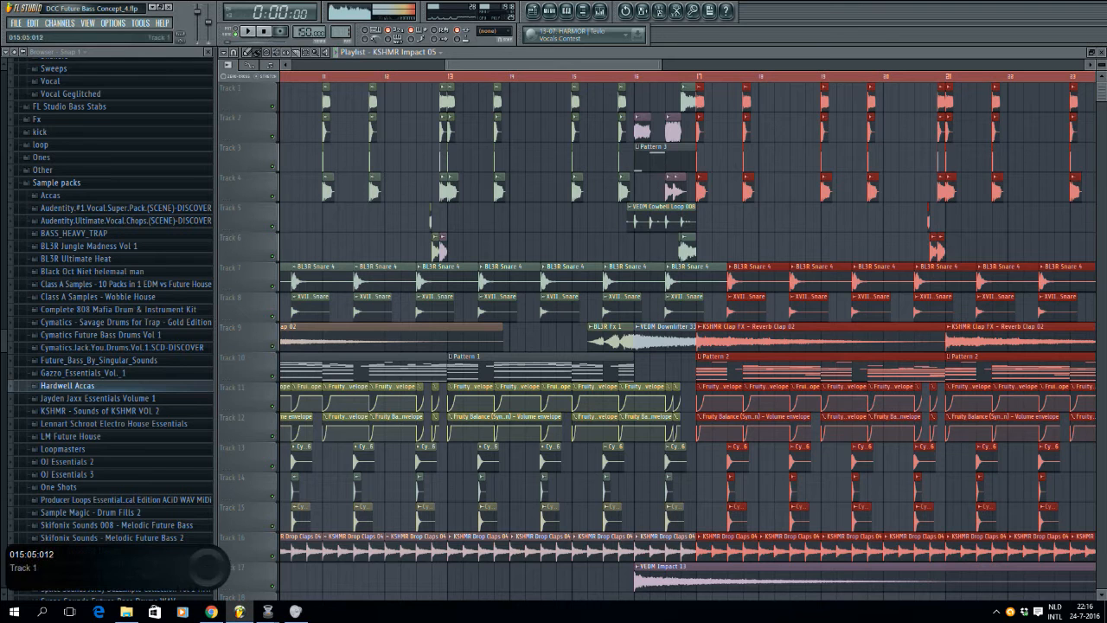
{"action": "left_click", "coordinate": [997, 611]}
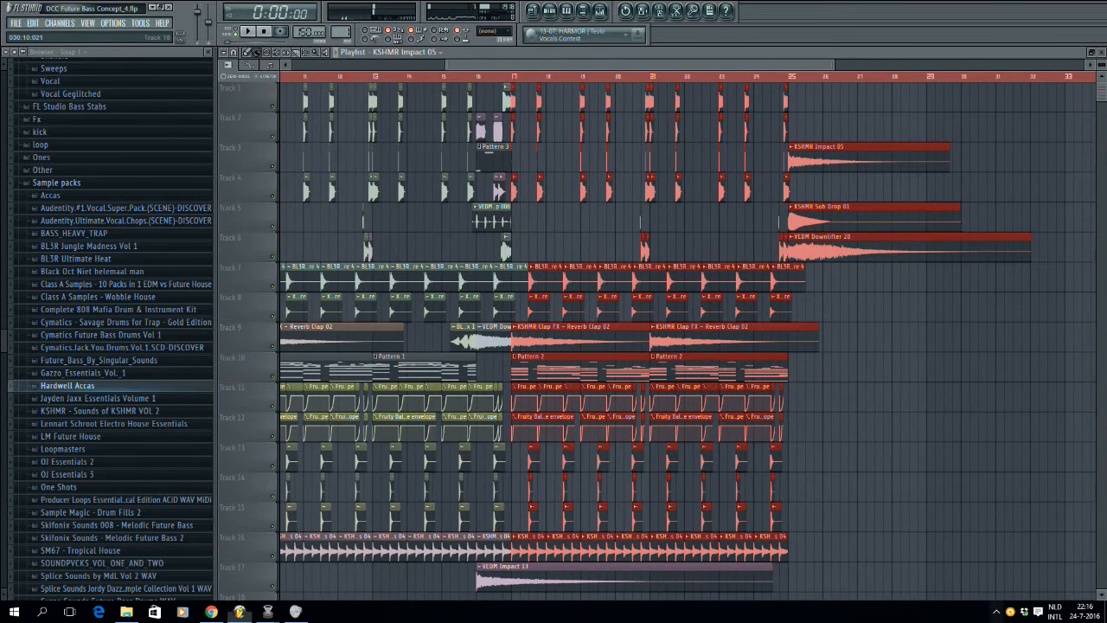
{"action": "double_click", "coordinate": [1008, 566]}
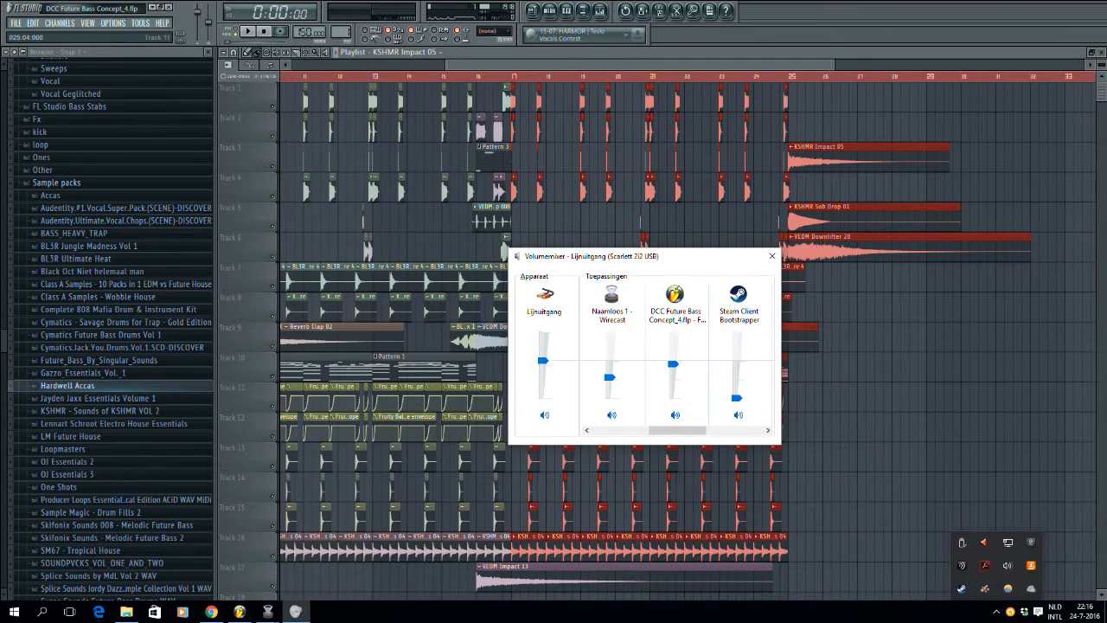
{"action": "left_click_drag", "start_coordinate": [640, 65], "coordinate": [500, 65]}
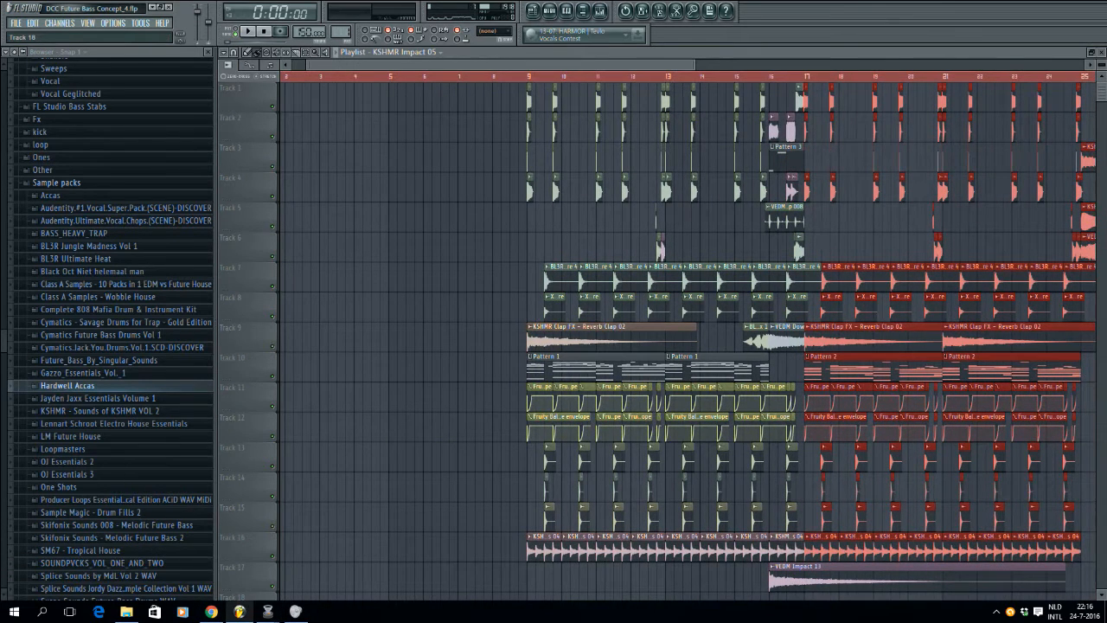
Step: Recheck the live chat, then play FL Studio from bar 9 and jump to the transition just before bar 17
{"action": "left_click", "coordinate": [211, 611]}
{"action": "mouse_move", "coordinate": [239, 611]}
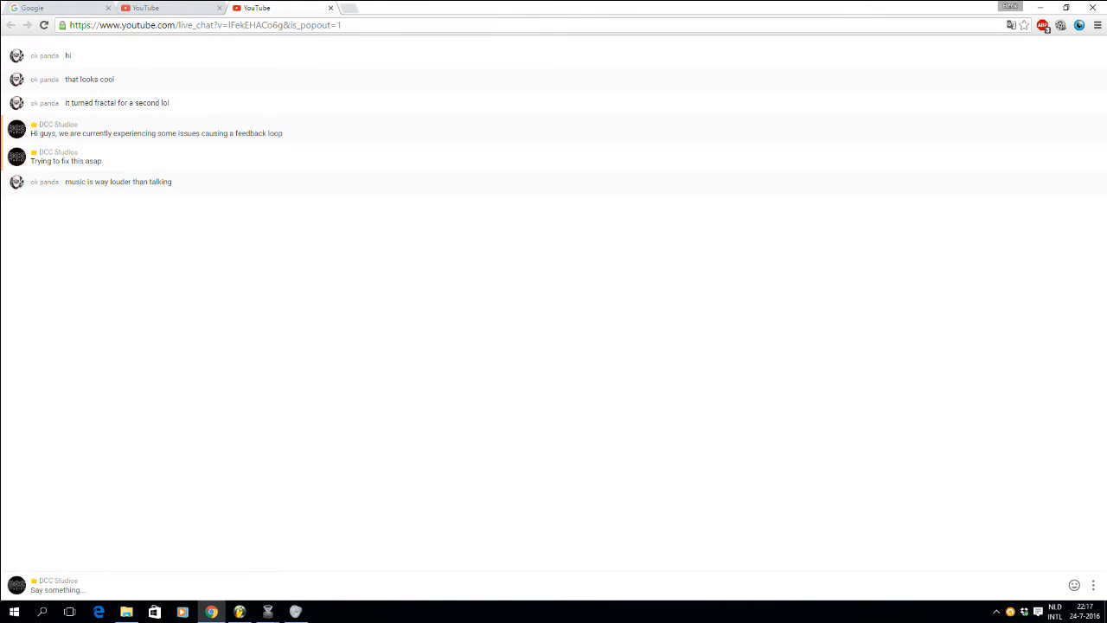
{"action": "left_click", "coordinate": [239, 611]}
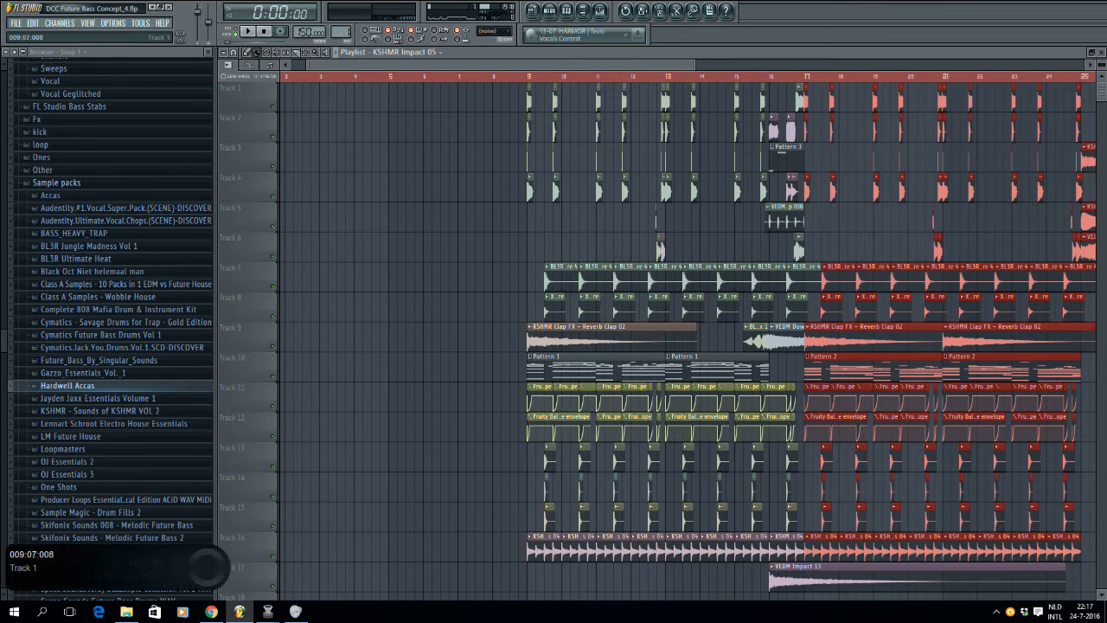
{"action": "left_click_drag", "start_coordinate": [531, 64], "coordinate": [584, 65]}
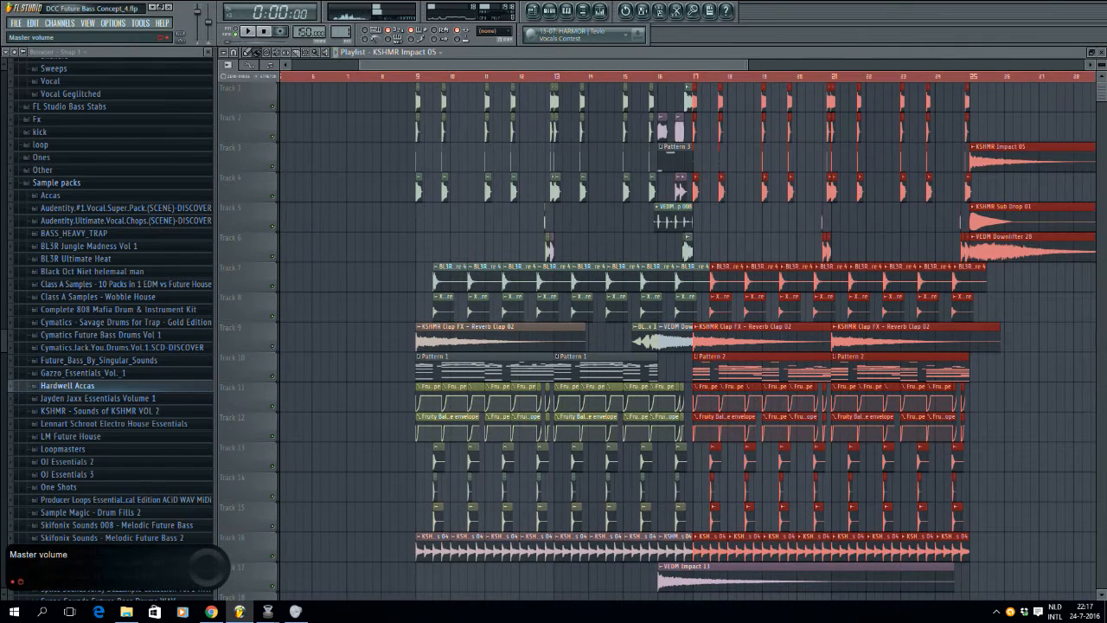
{"action": "key", "text": "space"}
{"action": "left_click", "coordinate": [416, 76]}
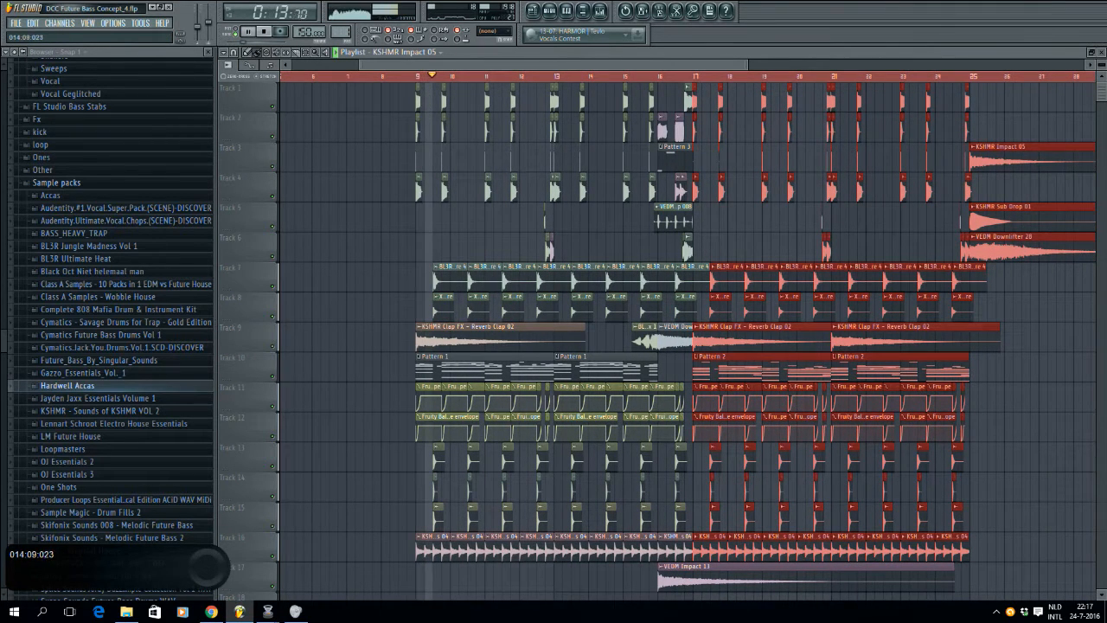
{"action": "left_click", "coordinate": [681, 77]}
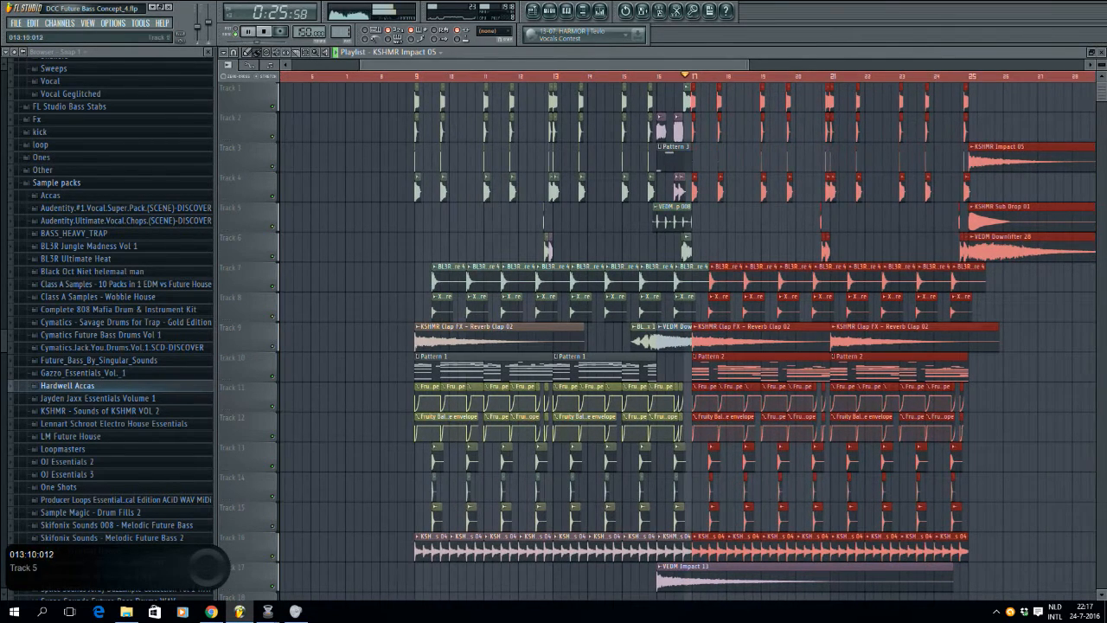
{"action": "left_click_drag", "start_coordinate": [747, 65], "coordinate": [649, 64]}
{"action": "key", "text": "space"}
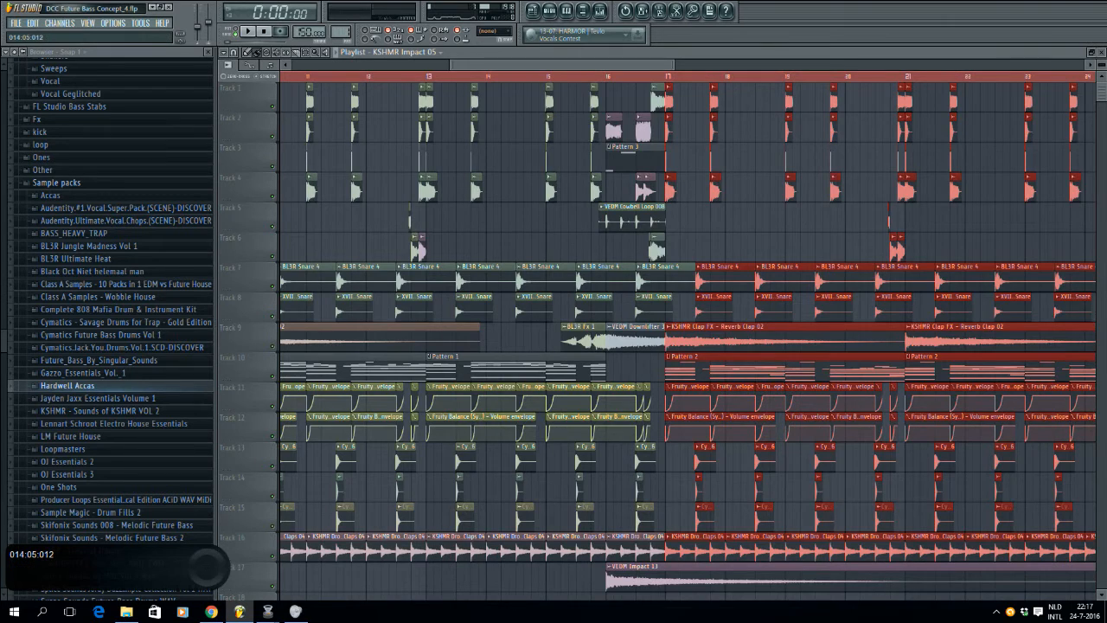
Step: Play the first drop briefly from bar 9, stop it and look in the live chat for a viewer reply
{"action": "scroll", "coordinate": [688, 337], "scroll_direction": "left", "scroll_amount": 4}
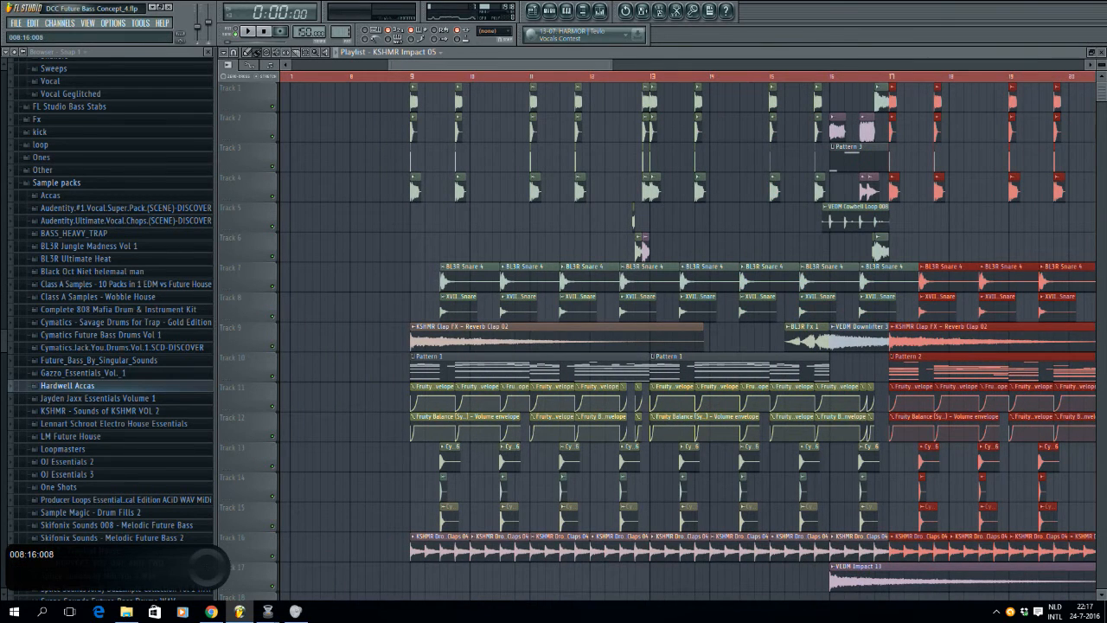
{"action": "left_click", "coordinate": [404, 76]}
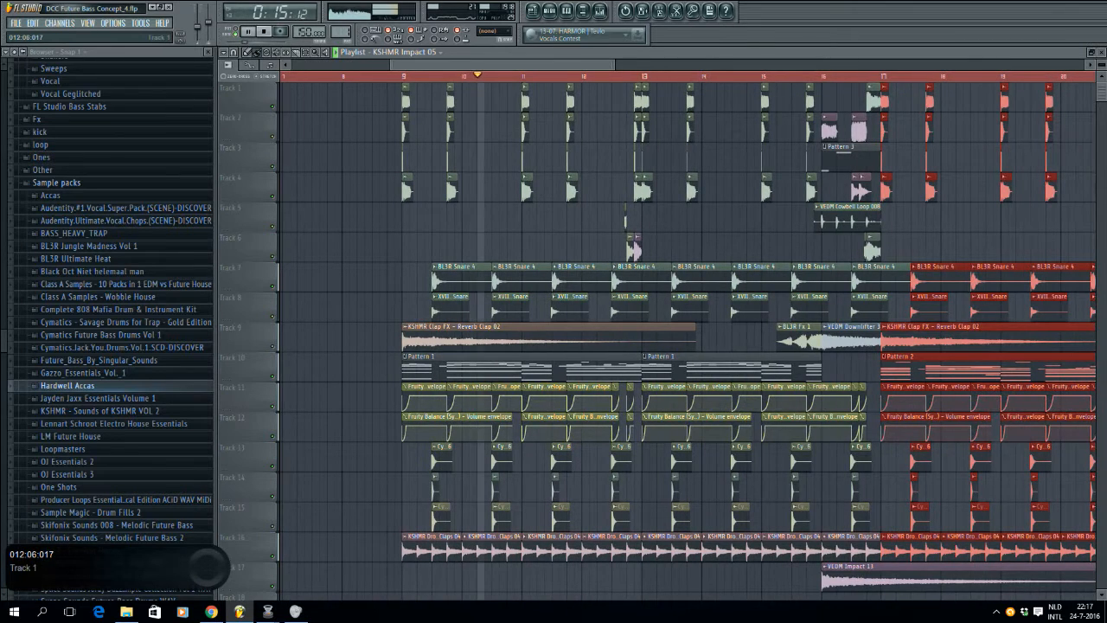
{"action": "key", "text": "space"}
{"action": "left_click", "coordinate": [211, 612]}
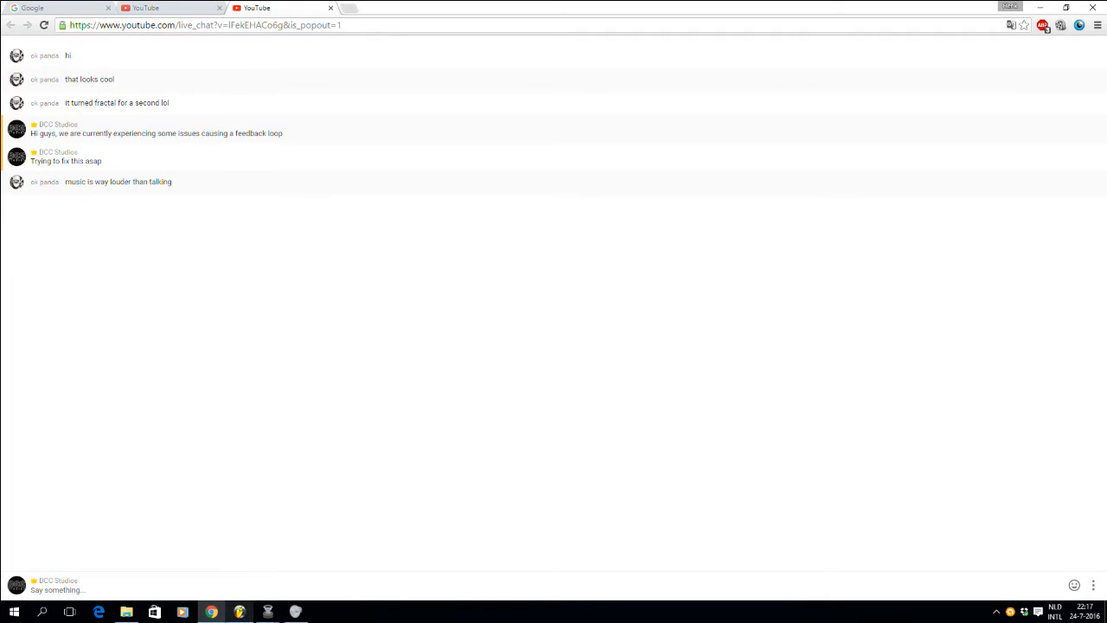
{"action": "left_click", "coordinate": [239, 611]}
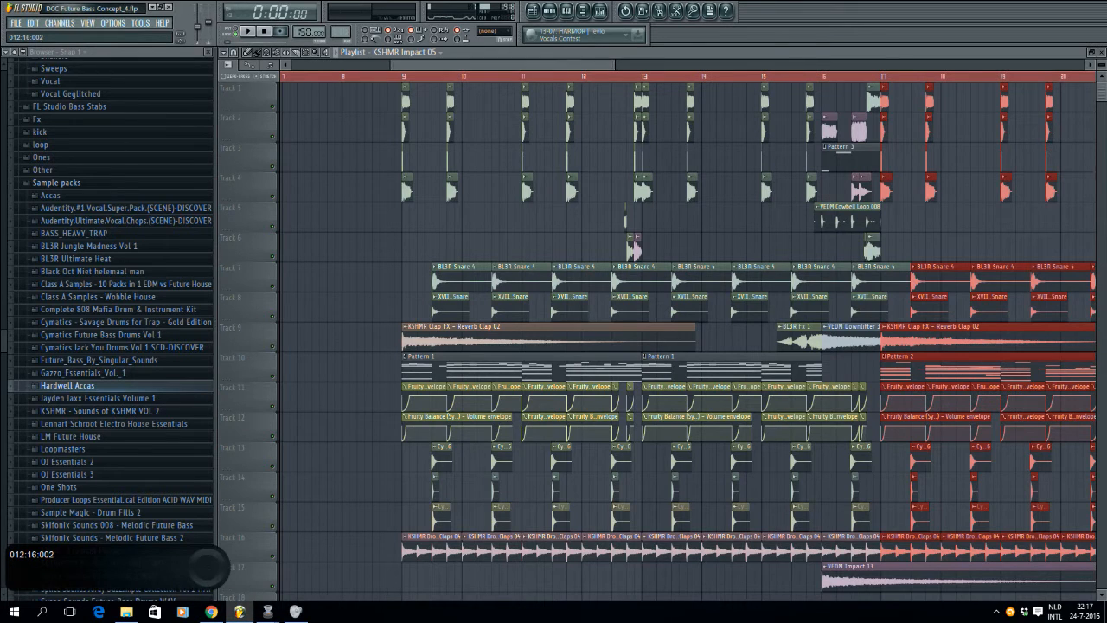
Step: Restore the FL Studio window from full screen and detach the YouTube live chat into its own narrow window
{"action": "scroll", "coordinate": [639, 338], "scroll_direction": "right", "scroll_amount": 4}
{"action": "scroll", "coordinate": [639, 337], "scroll_direction": "left", "scroll_amount": 1}
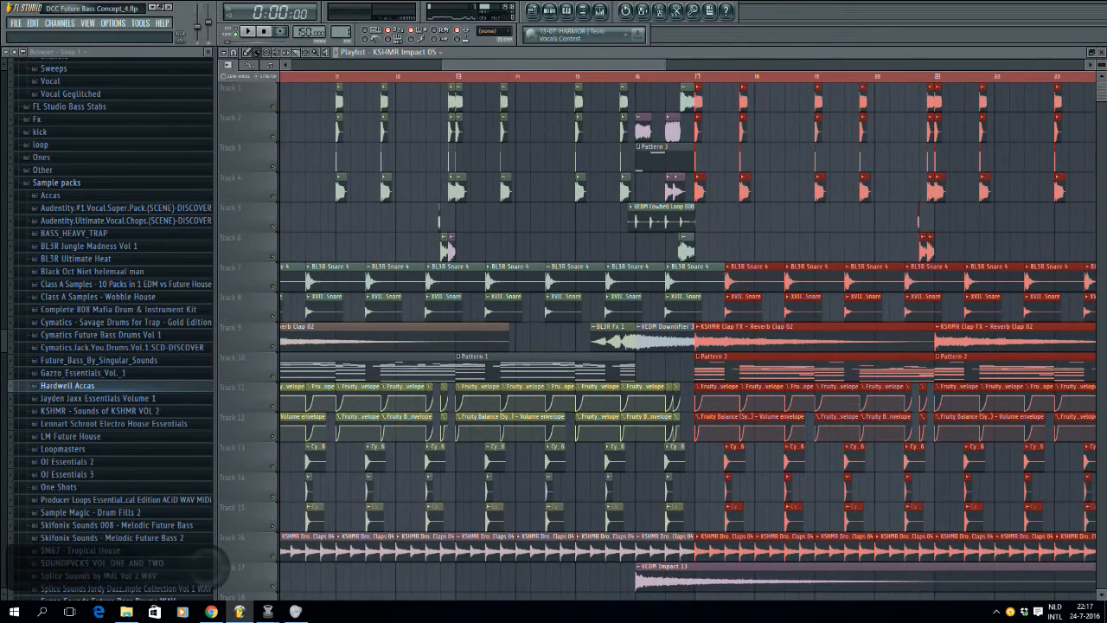
{"action": "left_click", "coordinate": [160, 7]}
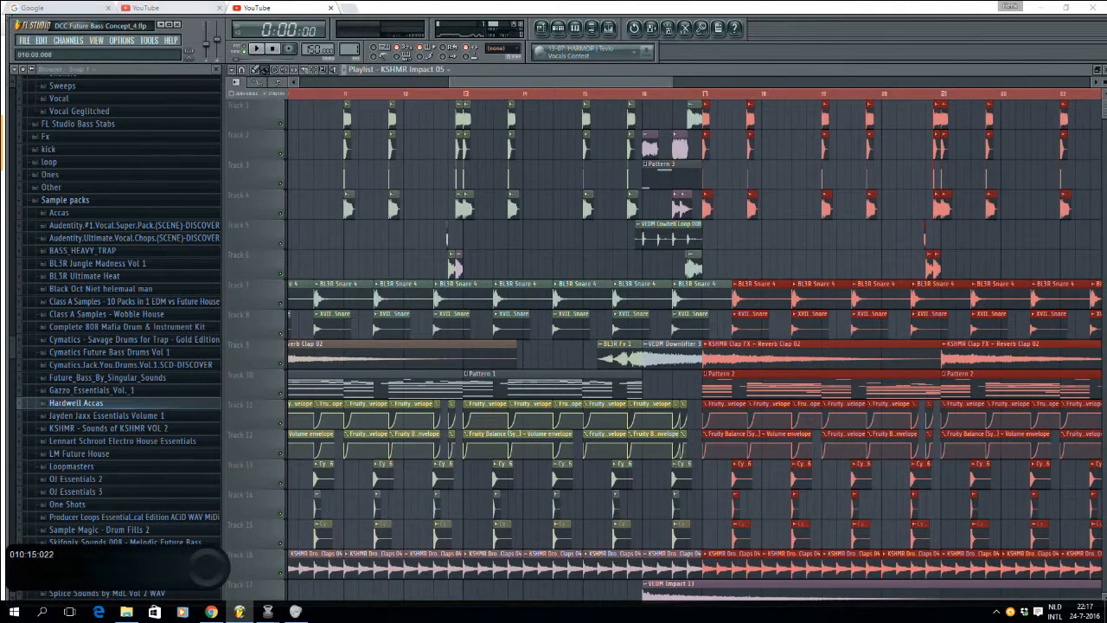
{"action": "left_click", "coordinate": [211, 612]}
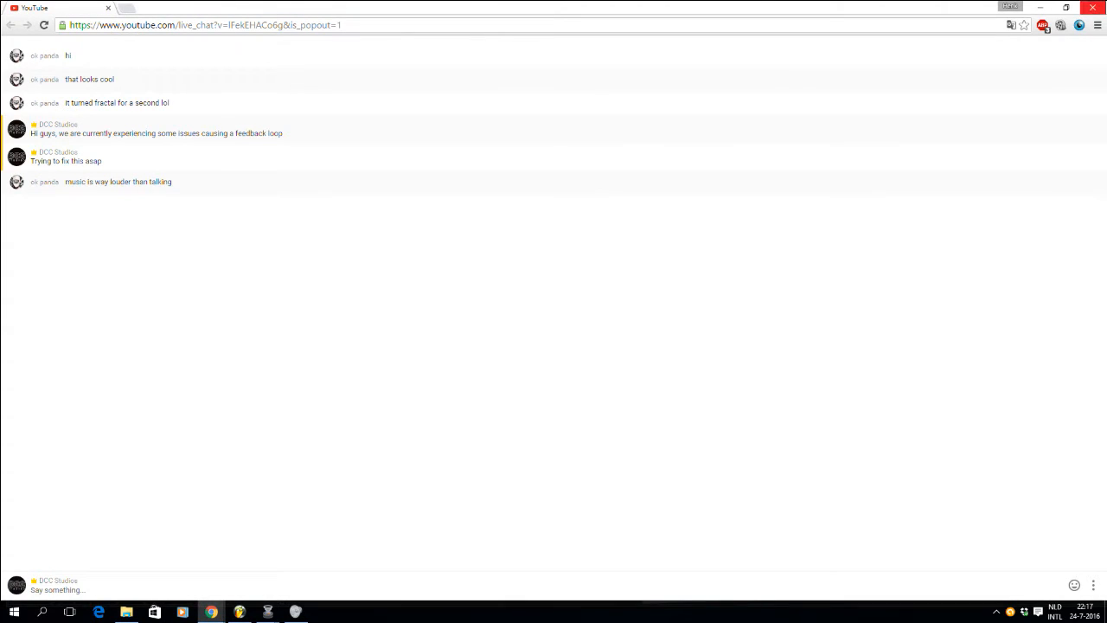
{"action": "left_click", "coordinate": [1067, 7]}
{"action": "left_click_drag", "start_coordinate": [570, 204], "coordinate": [580, 163]}
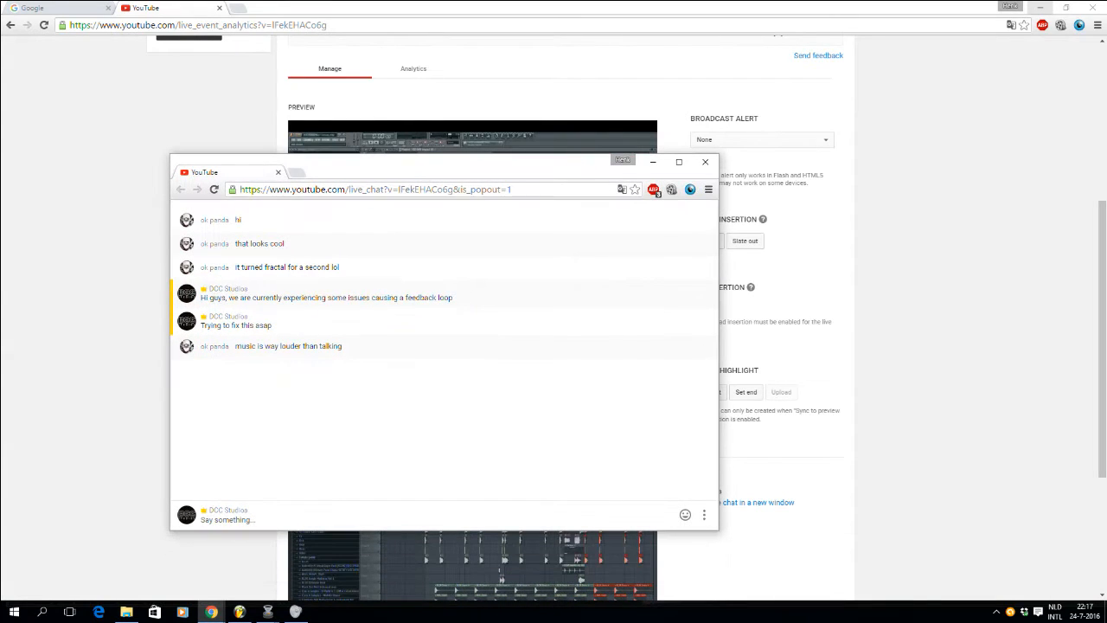
{"action": "left_click_drag", "start_coordinate": [717, 346], "coordinate": [467, 346]}
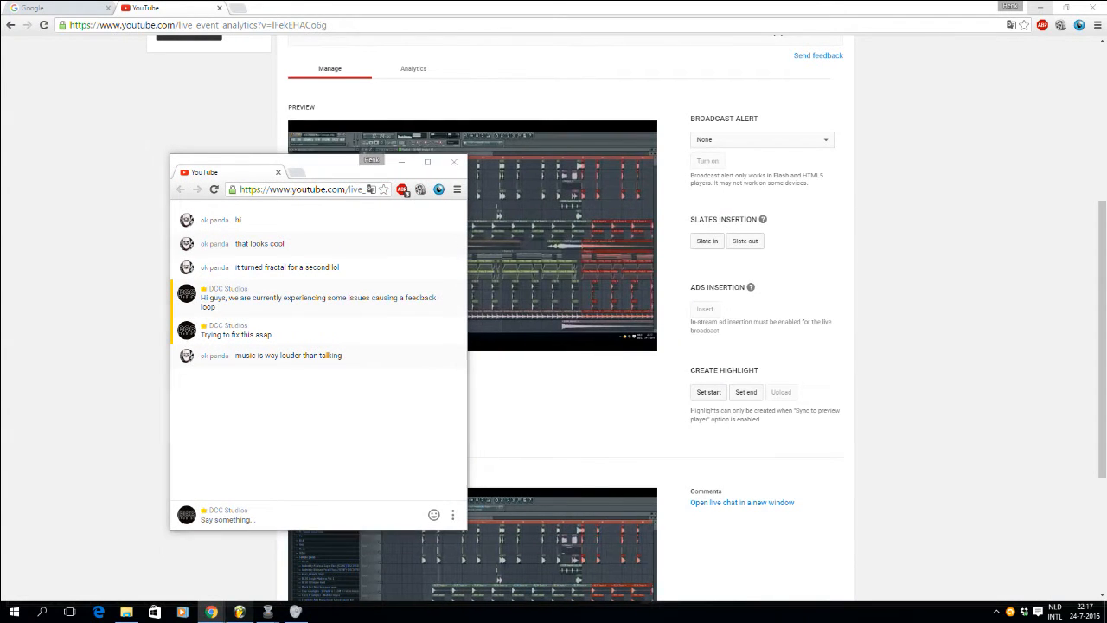
Step: Narrow the FL Studio window and place the live chat window beside it while the drops play, then stop playback
{"action": "left_click", "coordinate": [240, 611]}
{"action": "key", "text": "space"}
{"action": "scroll", "coordinate": [546, 279], "scroll_direction": "left", "scroll_amount": 2}
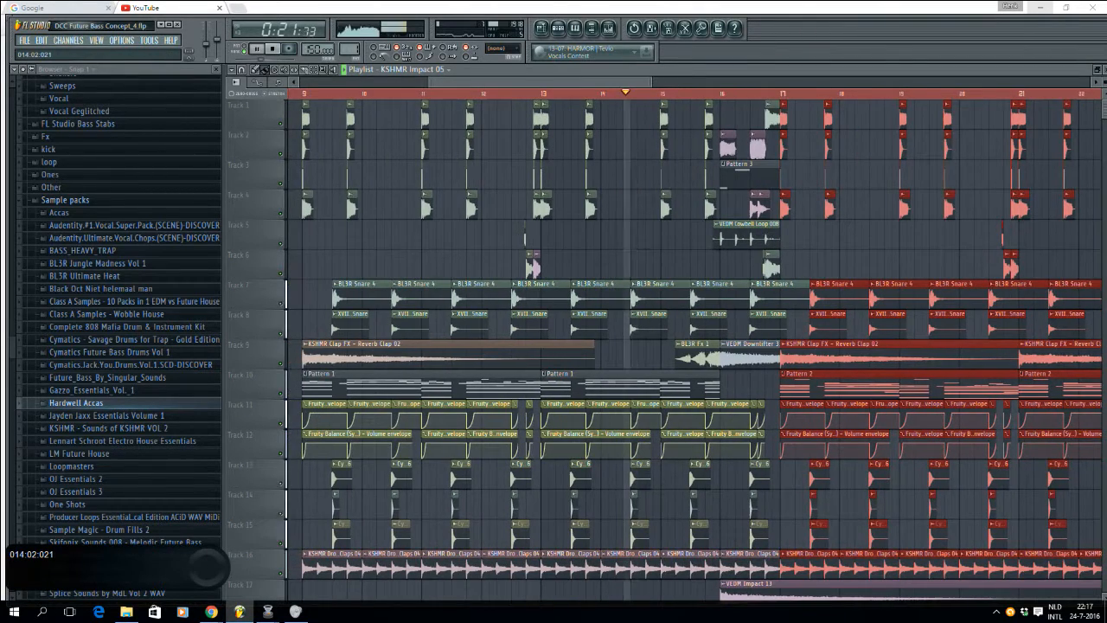
{"action": "scroll", "coordinate": [546, 278], "scroll_direction": "left", "scroll_amount": 4}
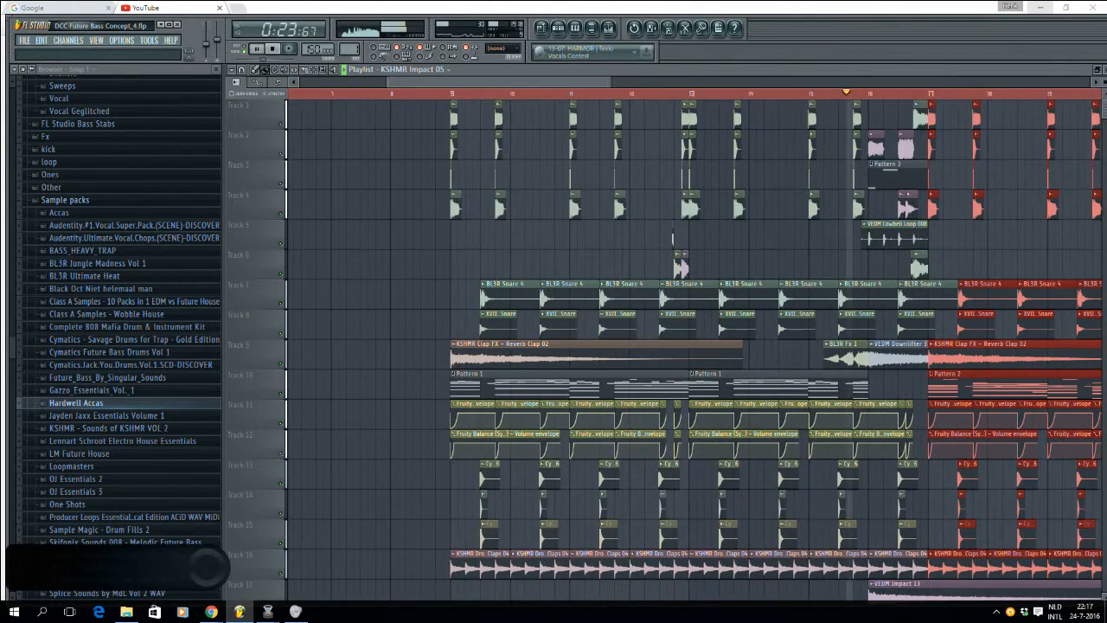
{"action": "left_click_drag", "start_coordinate": [6, 115], "coordinate": [316, 115]}
{"action": "left_click_drag", "start_coordinate": [289, 163], "coordinate": [128, 68]}
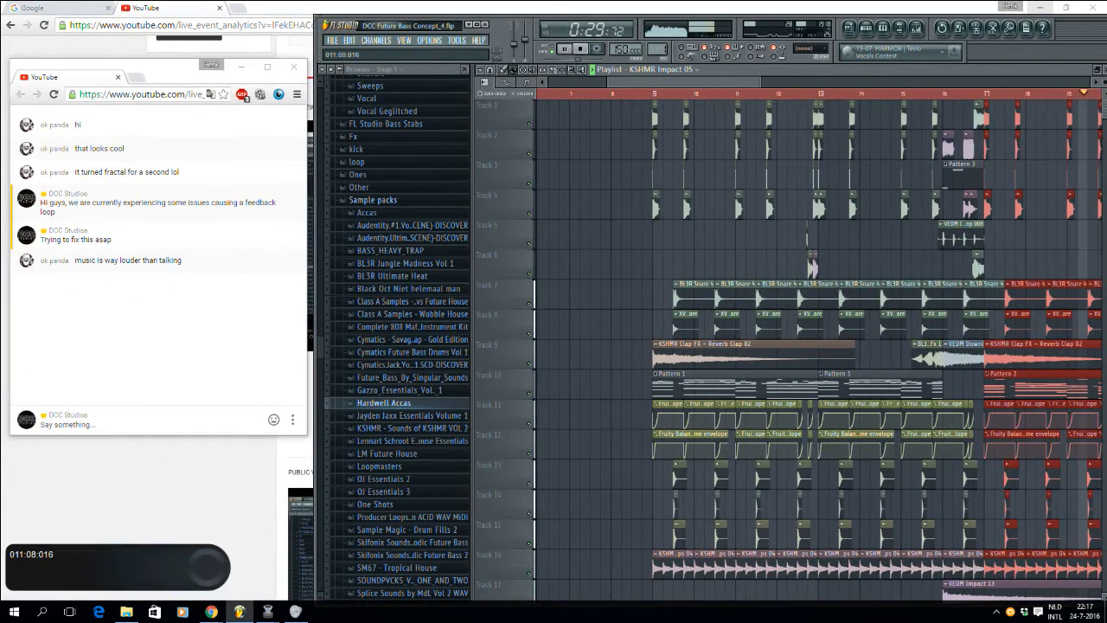
{"action": "left_click_drag", "start_coordinate": [761, 82], "coordinate": [866, 83]}
{"action": "key", "text": "space"}
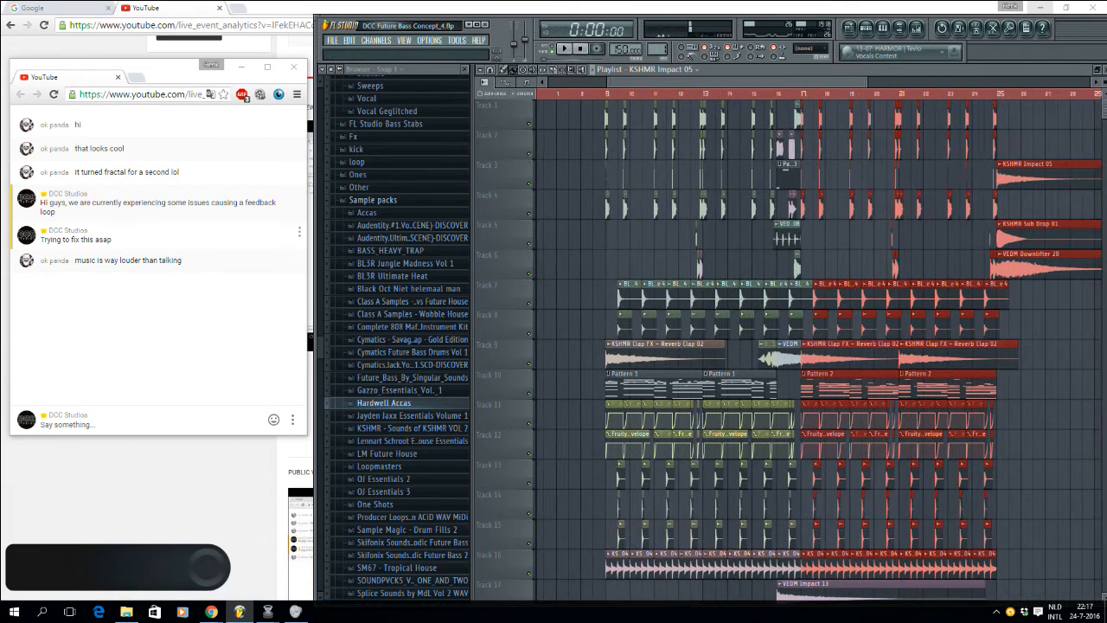
Step: Send the live chat message "Does it have the same level of loudness now?"
{"action": "left_click", "coordinate": [130, 425]}
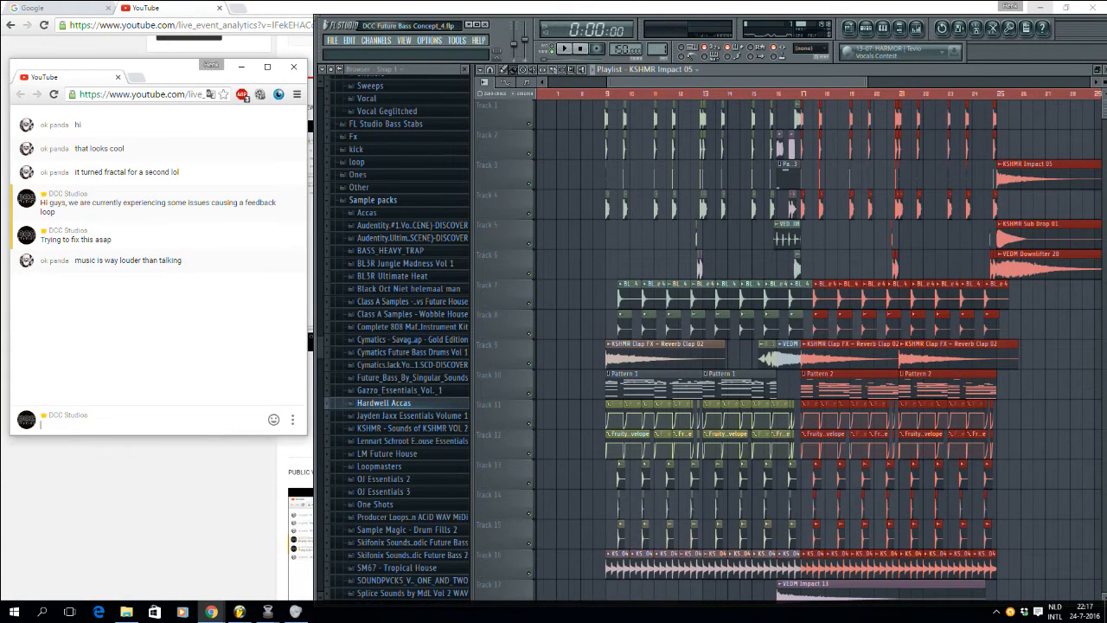
{"action": "key", "text": "BackSpace"}
{"action": "key", "text": "BackSpace"}
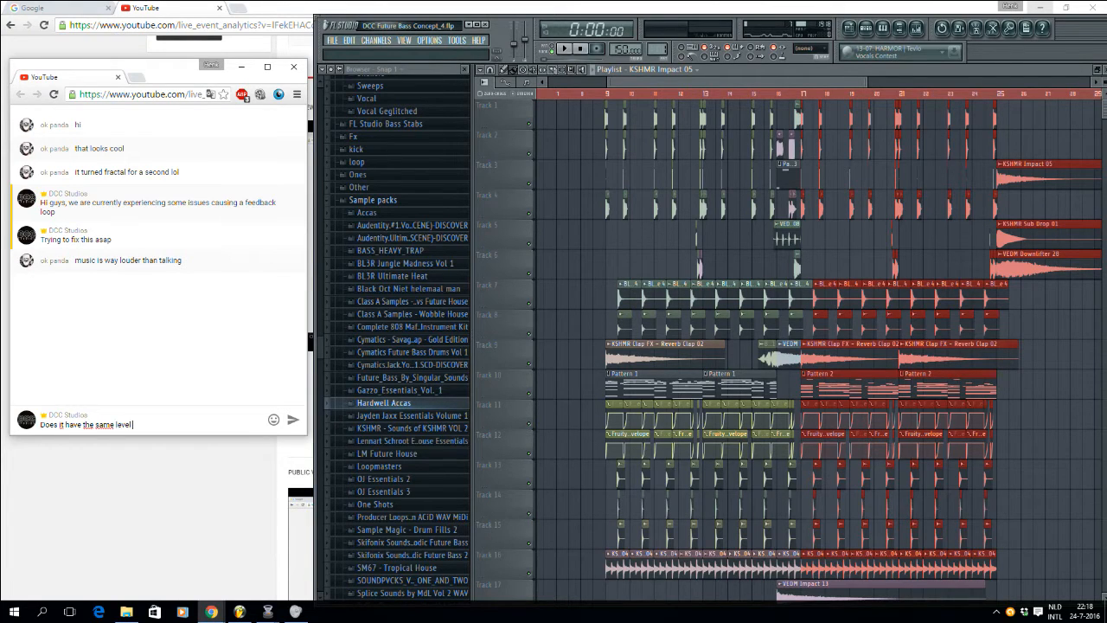
{"action": "type", "text": "of loudness no"}
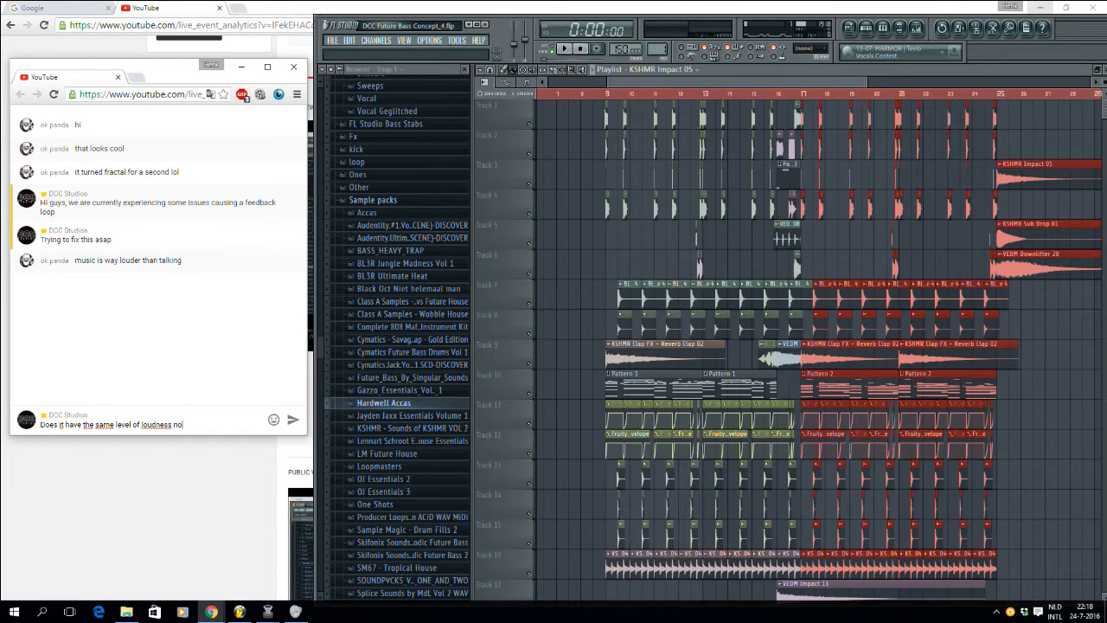
{"action": "type", "text": "w?"}
{"action": "key", "text": "Return"}
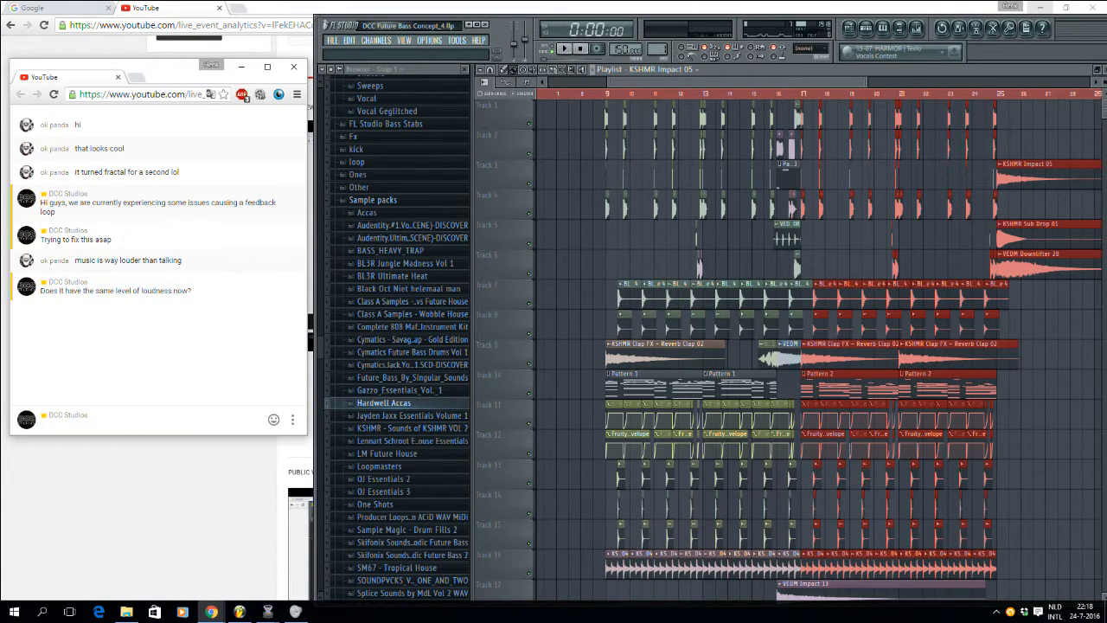
Step: Play the first drop from bar 9 as a loudness test for viewers, then replay its opening briefly
{"action": "left_click", "coordinate": [609, 93]}
{"action": "key", "text": "space"}
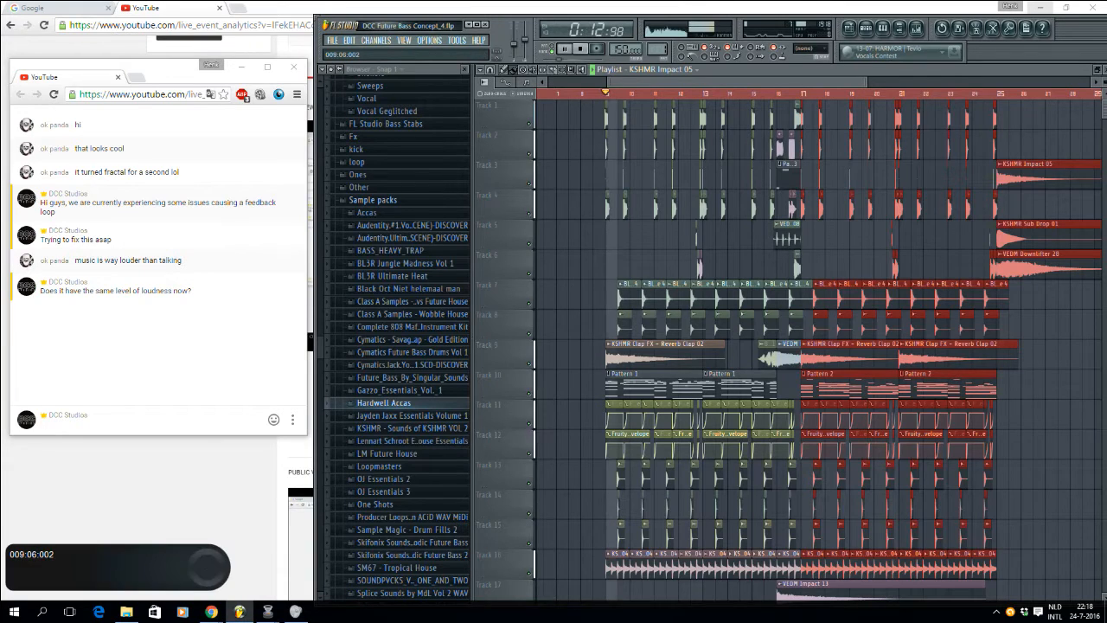
{"action": "left_click_drag", "start_coordinate": [823, 82], "coordinate": [685, 82]}
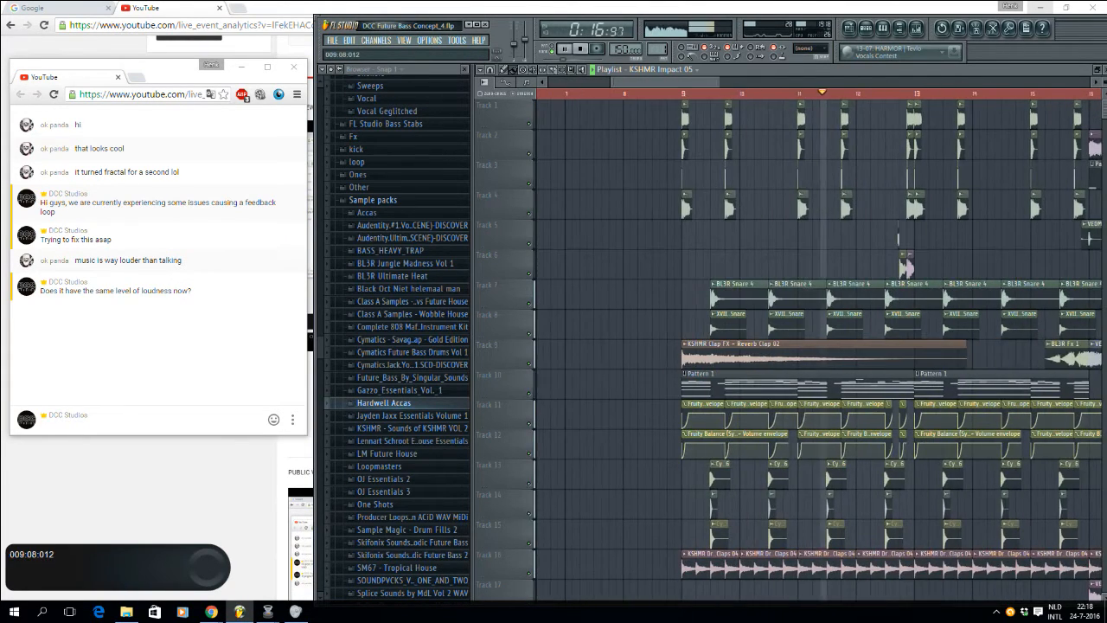
{"action": "key", "text": "space"}
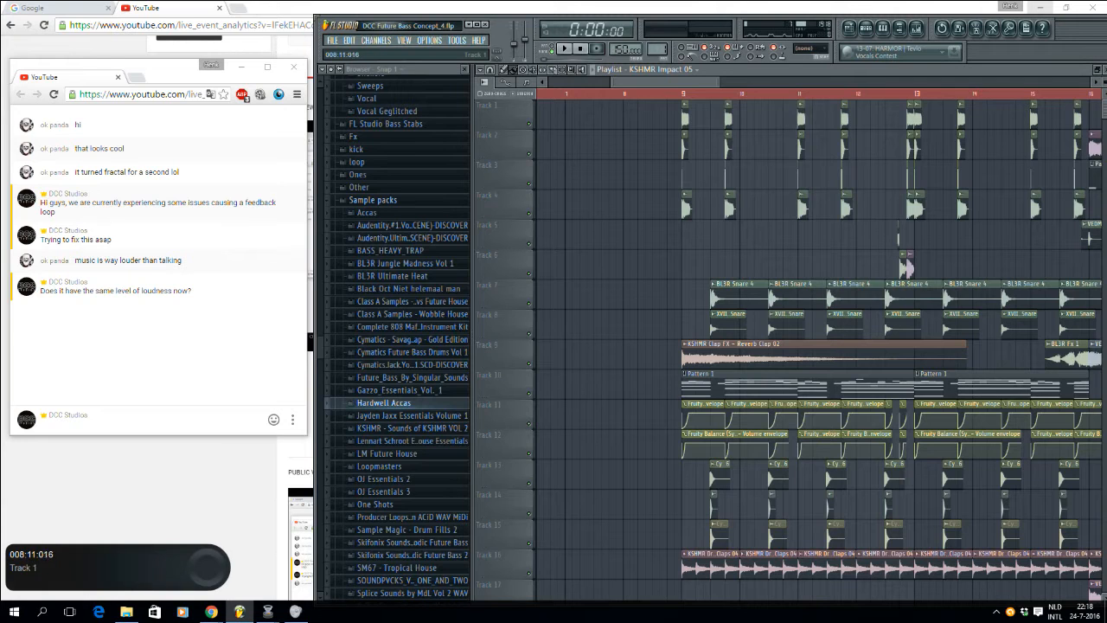
{"action": "left_click", "coordinate": [678, 93]}
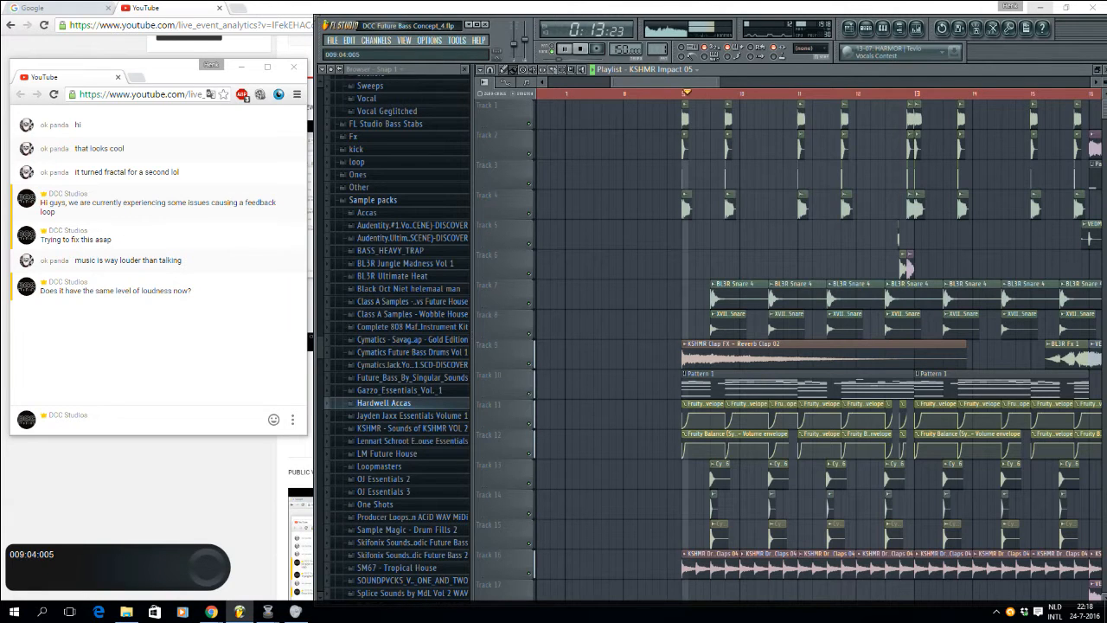
{"action": "key", "text": "space"}
Step: Restart playback from just before bar 9 with both drops in the playlist view
{"action": "scroll", "coordinate": [701, 259], "scroll_direction": "up", "scroll_amount": 2}
{"action": "scroll", "coordinate": [680, 194], "scroll_direction": "down", "scroll_amount": 4}
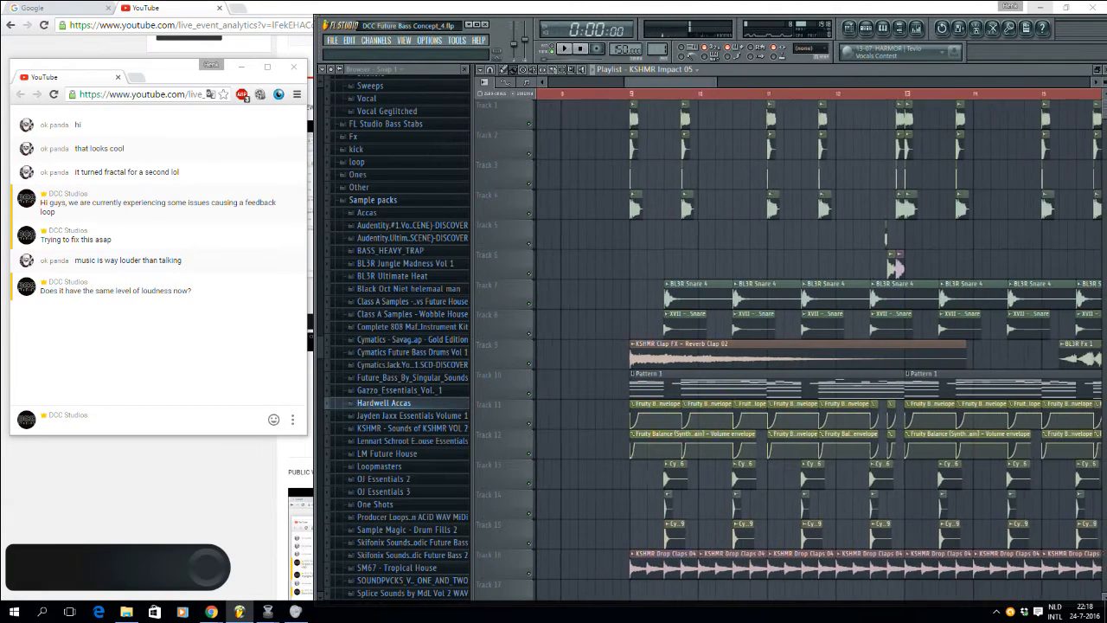
{"action": "scroll", "coordinate": [679, 194], "scroll_direction": "up", "scroll_amount": 1}
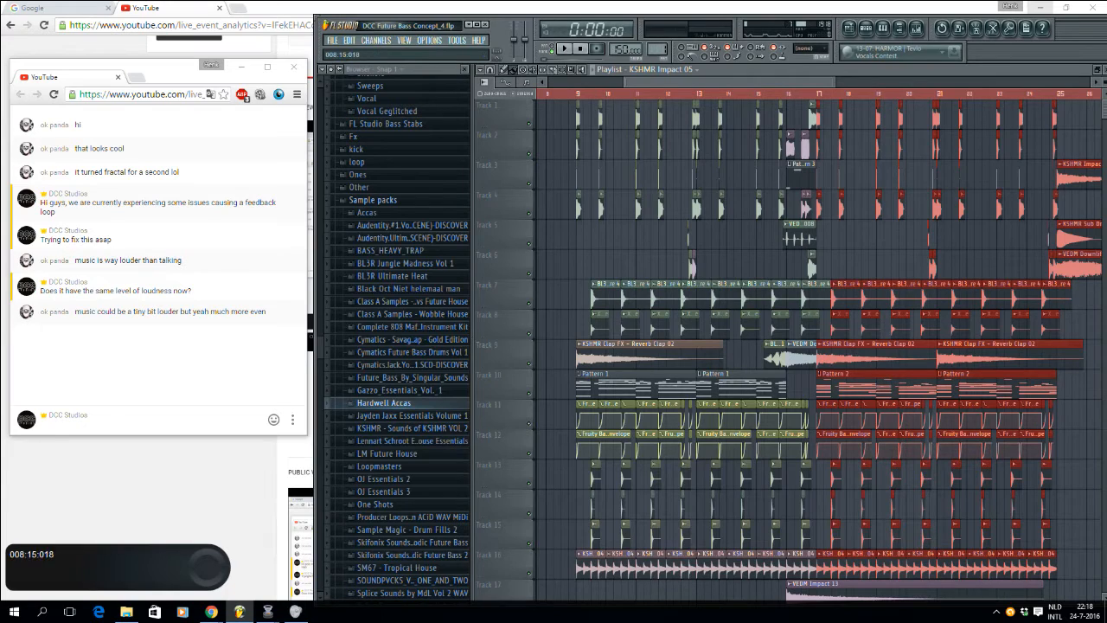
{"action": "left_click", "coordinate": [565, 94]}
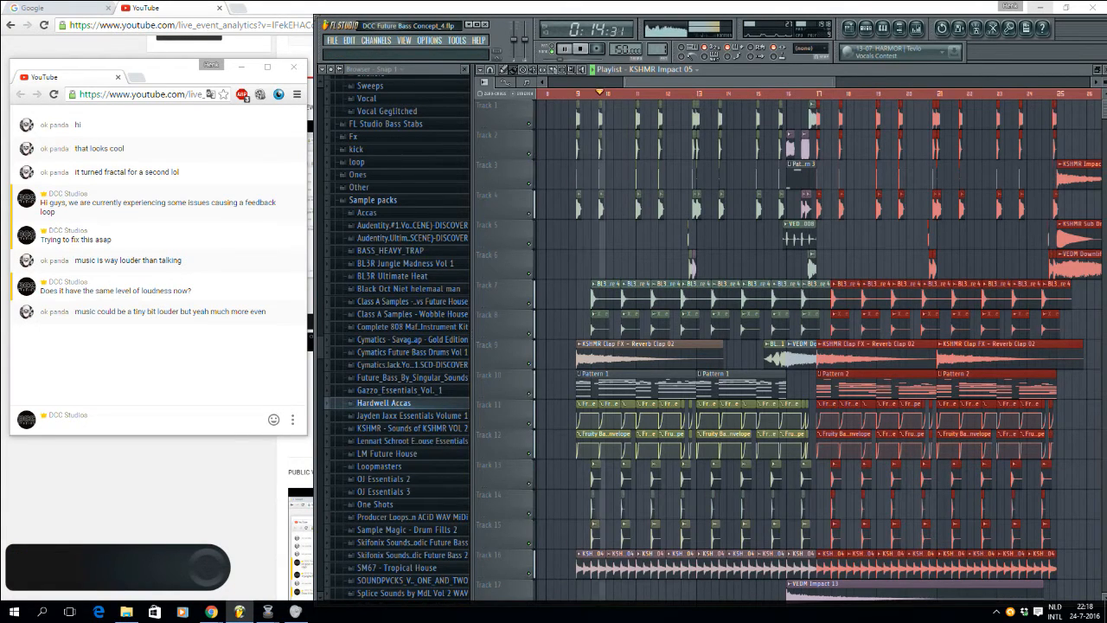
Step: Fine-tune the main volume while both drops play through to bar 25, then stop playback
{"action": "left_click_drag", "start_coordinate": [514, 40], "coordinate": [514, 38]}
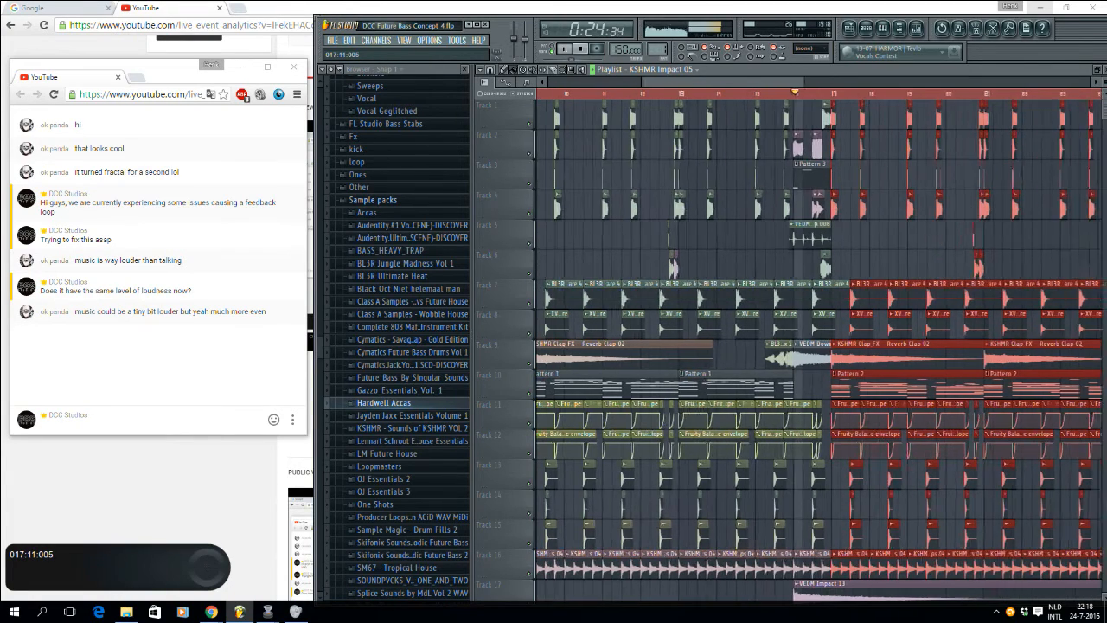
{"action": "left_click_drag", "start_coordinate": [804, 82], "coordinate": [832, 82]}
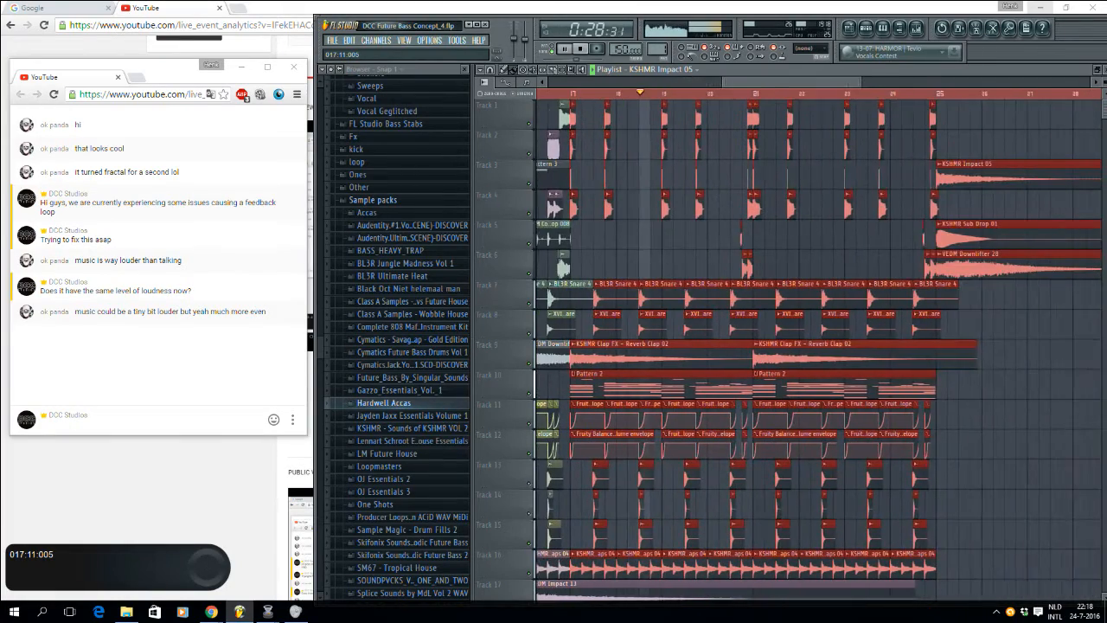
{"action": "scroll", "coordinate": [809, 346], "scroll_direction": "down", "scroll_amount": 3}
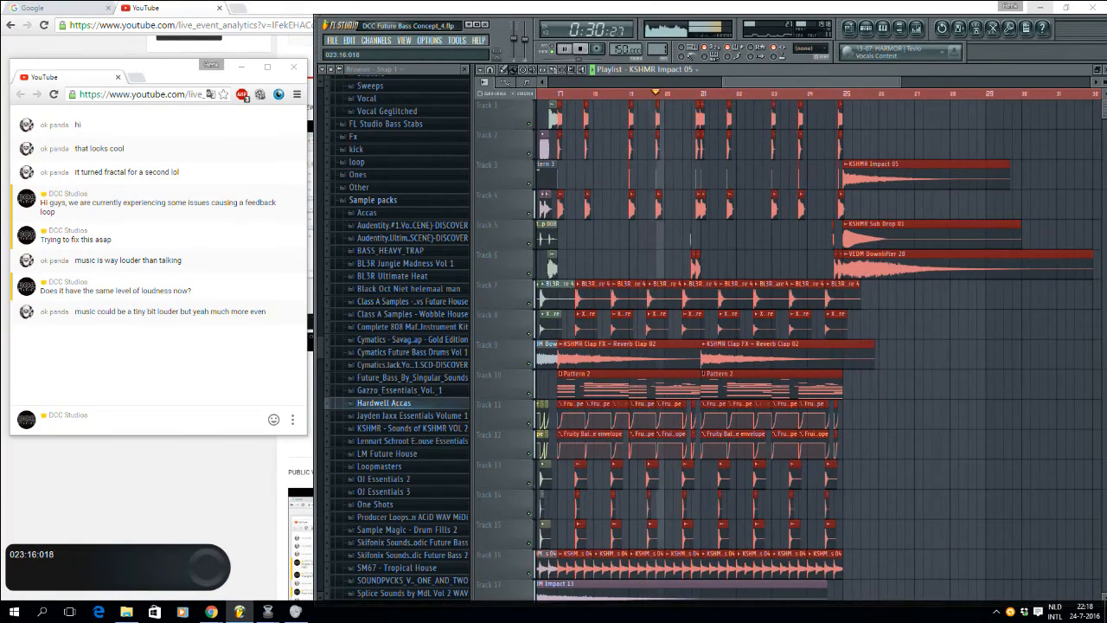
{"action": "left_click_drag", "start_coordinate": [514, 38], "coordinate": [513, 43]}
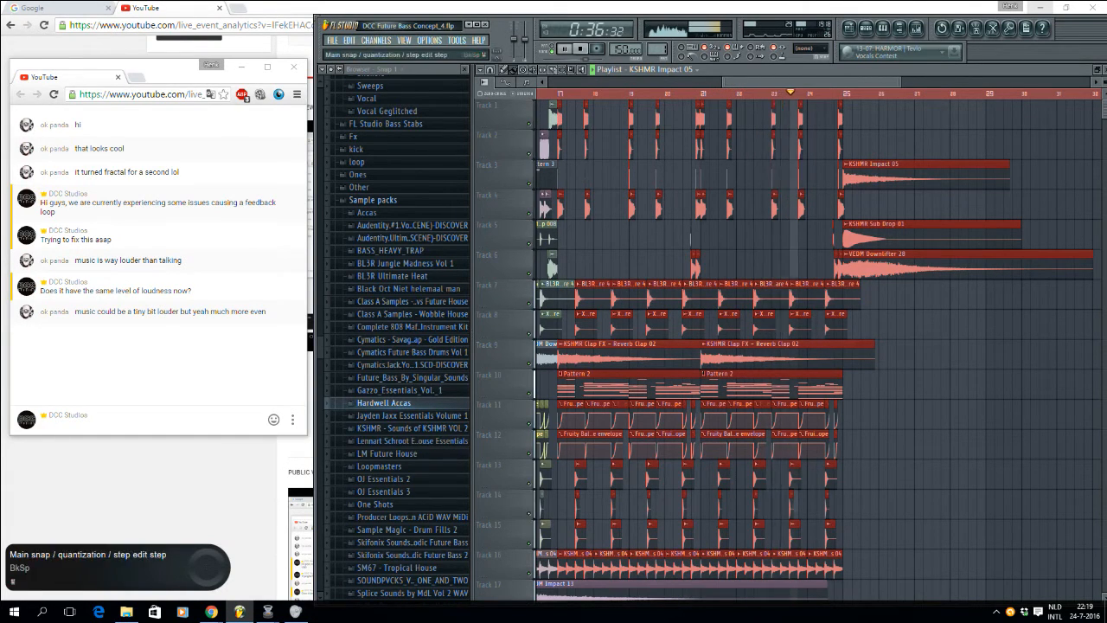
{"action": "scroll", "coordinate": [1092, 346], "scroll_direction": "down", "scroll_amount": 5}
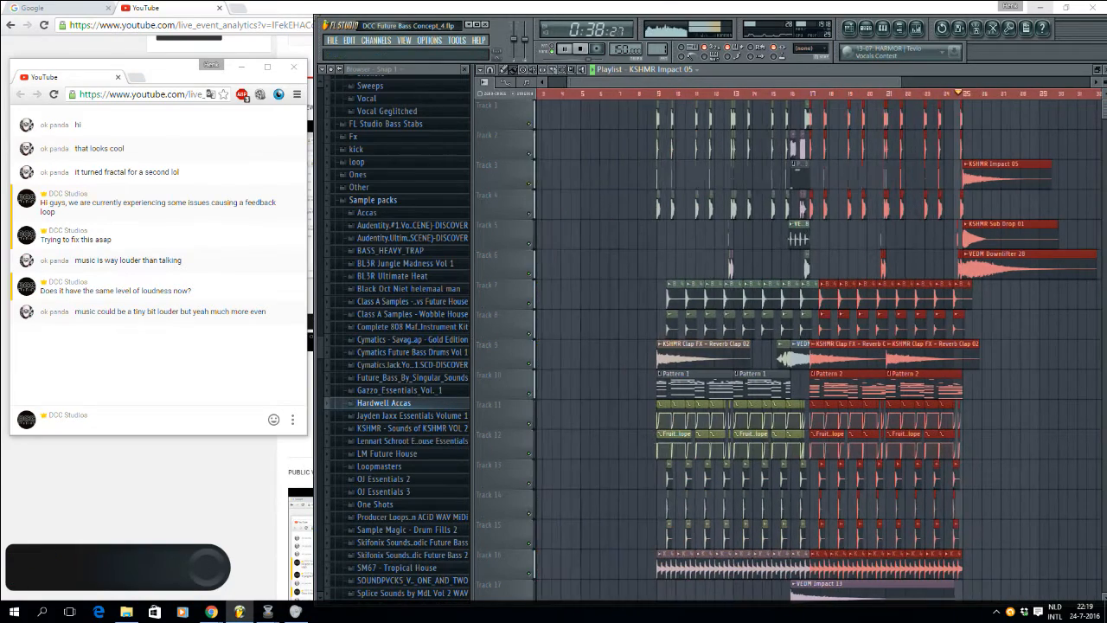
{"action": "key", "text": "space"}
Step: Isolate the kick layers on Tracks 1 to 4 and set the playback position to the start of bar 9
{"action": "scroll", "coordinate": [1013, 194], "scroll_direction": "up", "scroll_amount": 4}
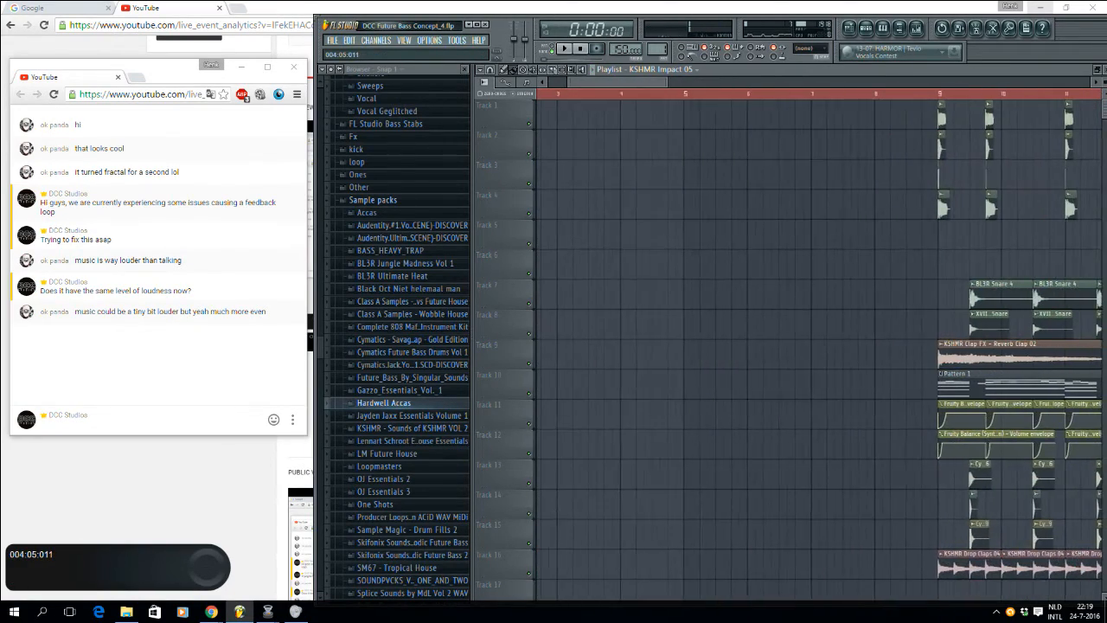
{"action": "scroll", "coordinate": [583, 194], "scroll_direction": "up", "scroll_amount": 2}
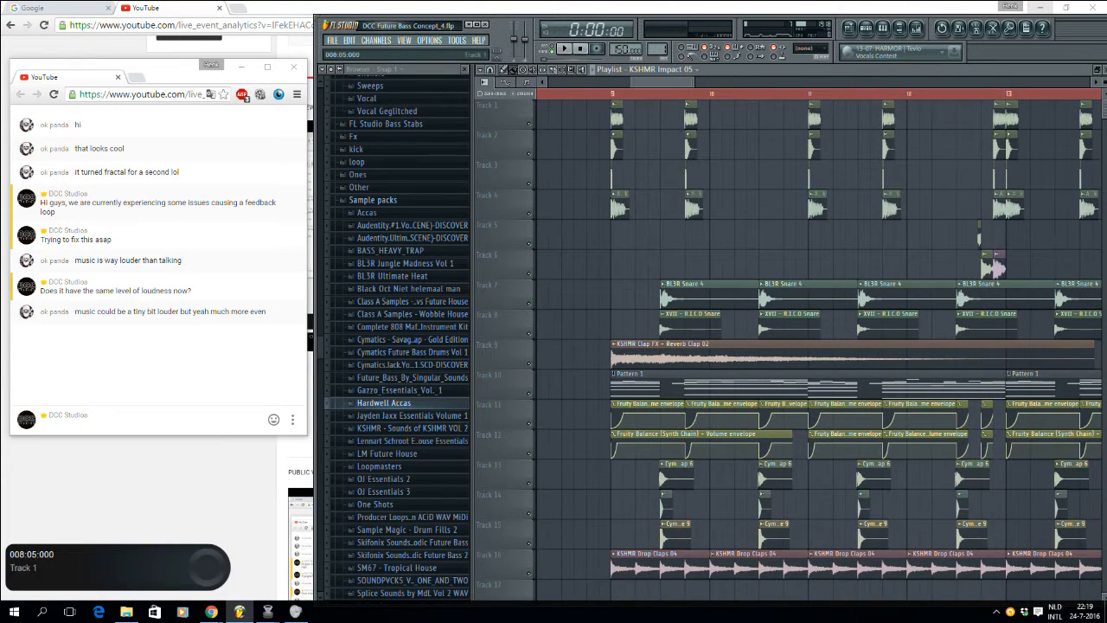
{"action": "scroll", "coordinate": [583, 193], "scroll_direction": "up", "scroll_amount": 3}
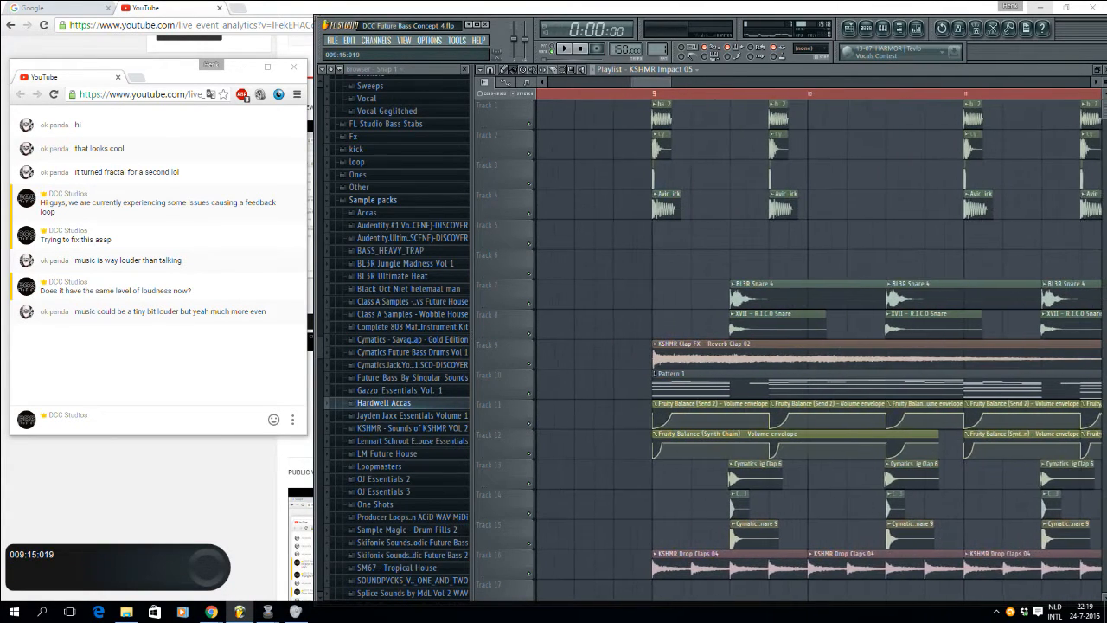
{"action": "scroll", "coordinate": [583, 173], "scroll_direction": "right", "scroll_amount": 2}
{"action": "right_click", "coordinate": [529, 124]}
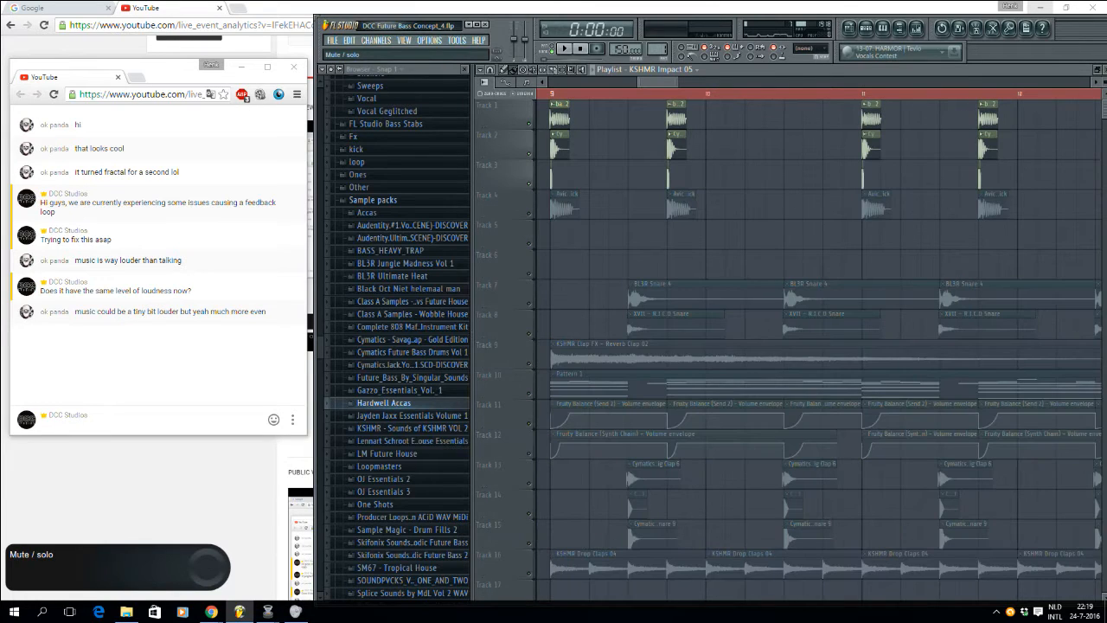
{"action": "scroll", "coordinate": [687, 295], "scroll_direction": "down", "scroll_amount": 3}
{"action": "scroll", "coordinate": [692, 294], "scroll_direction": "up", "scroll_amount": 3}
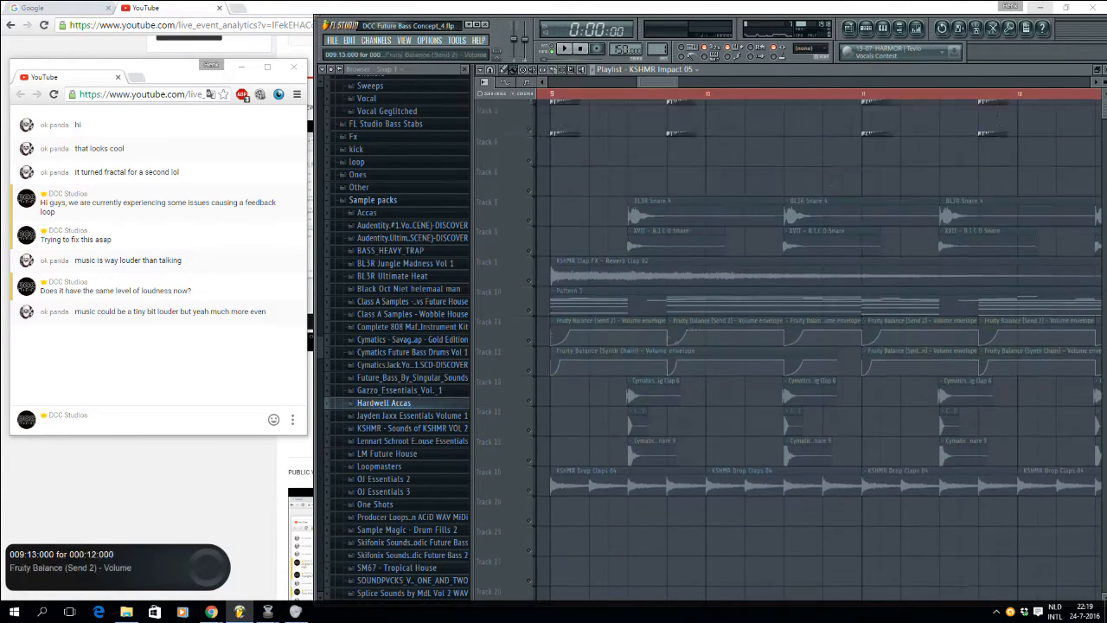
{"action": "left_click", "coordinate": [550, 94]}
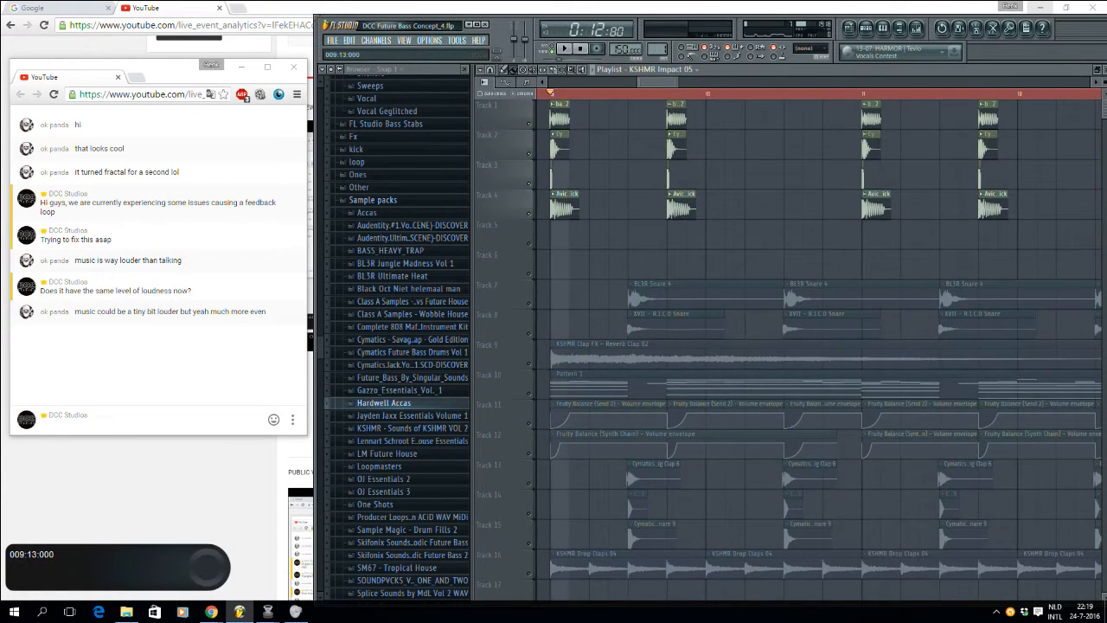
Step: Examine how the isolated kick layers are placed across the first drop from bar 9
{"action": "left_click_drag", "start_coordinate": [676, 82], "coordinate": [707, 82]}
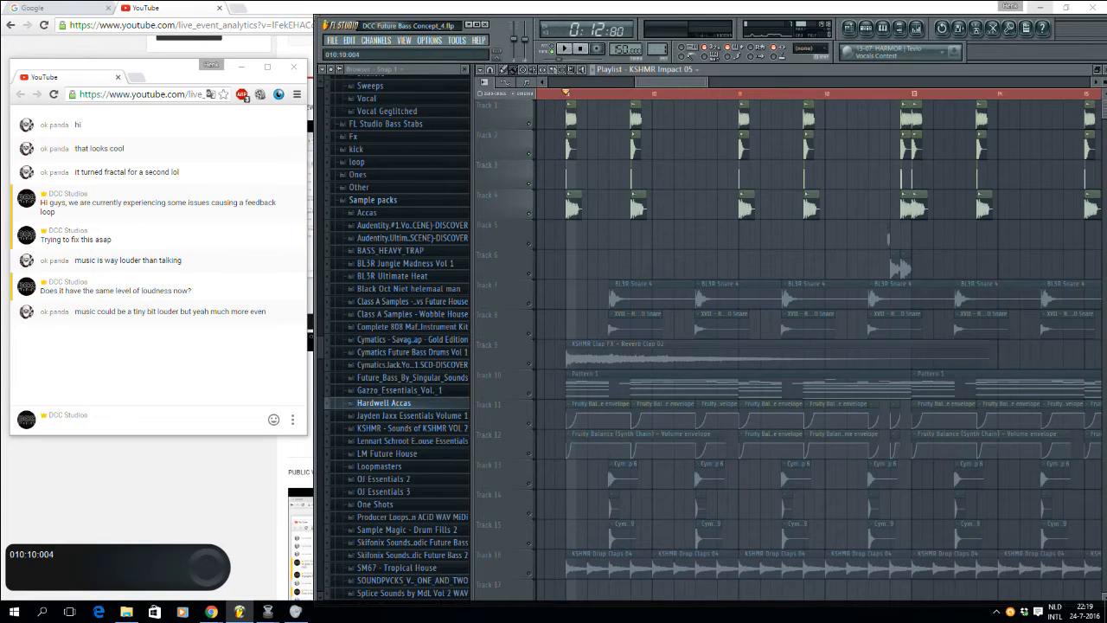
{"action": "scroll", "coordinate": [551, 93], "scroll_direction": "down", "scroll_amount": 1}
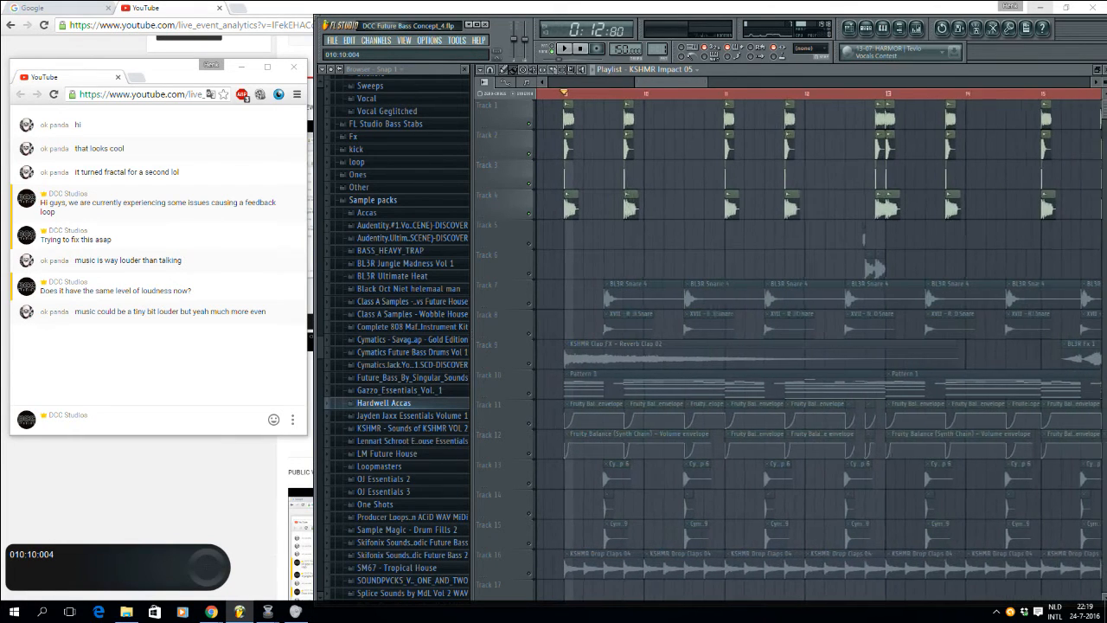
{"action": "scroll", "coordinate": [551, 92], "scroll_direction": "up", "scroll_amount": 4}
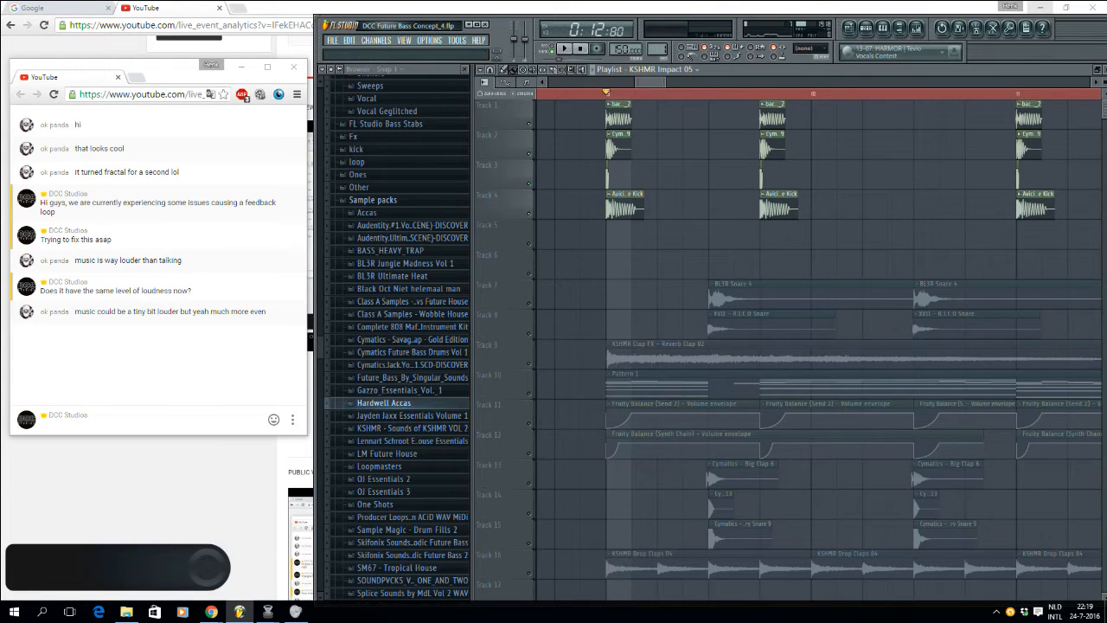
{"action": "scroll", "coordinate": [551, 92], "scroll_direction": "down", "scroll_amount": 3}
{"action": "scroll", "coordinate": [551, 93], "scroll_direction": "up", "scroll_amount": 4}
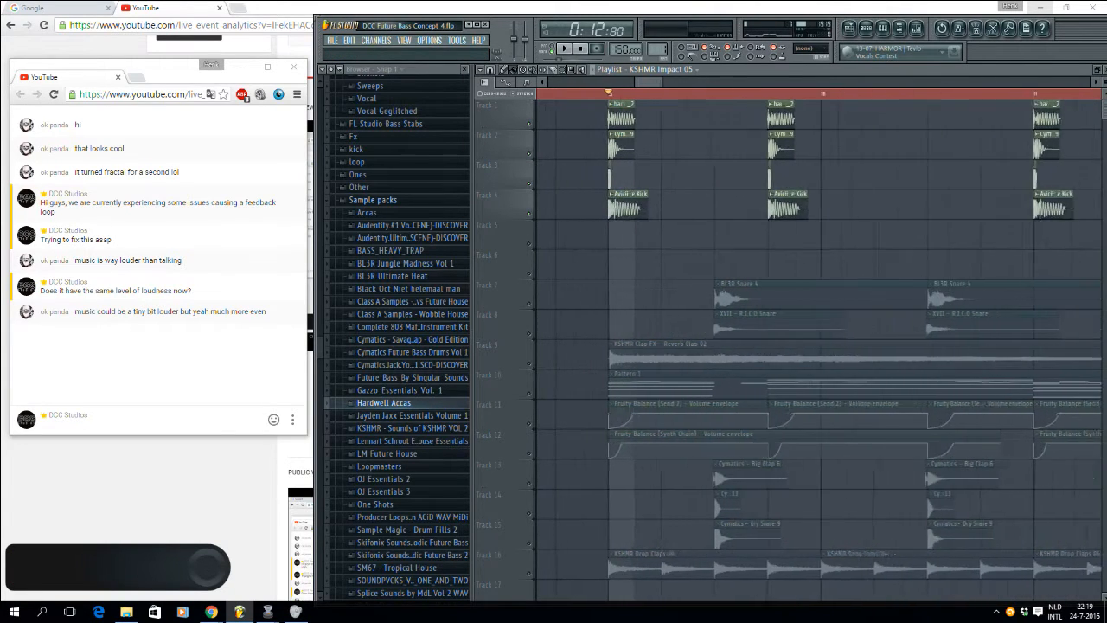
{"action": "scroll", "coordinate": [550, 93], "scroll_direction": "down", "scroll_amount": 2}
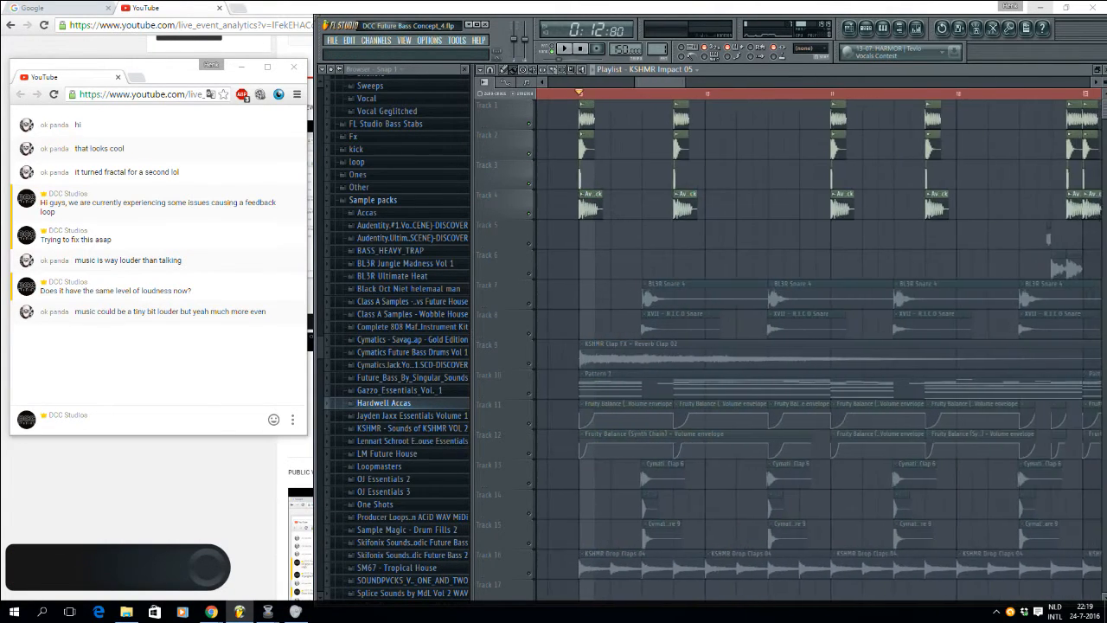
{"action": "scroll", "coordinate": [551, 93], "scroll_direction": "down", "scroll_amount": 2}
{"action": "scroll", "coordinate": [551, 93], "scroll_direction": "up", "scroll_amount": 4}
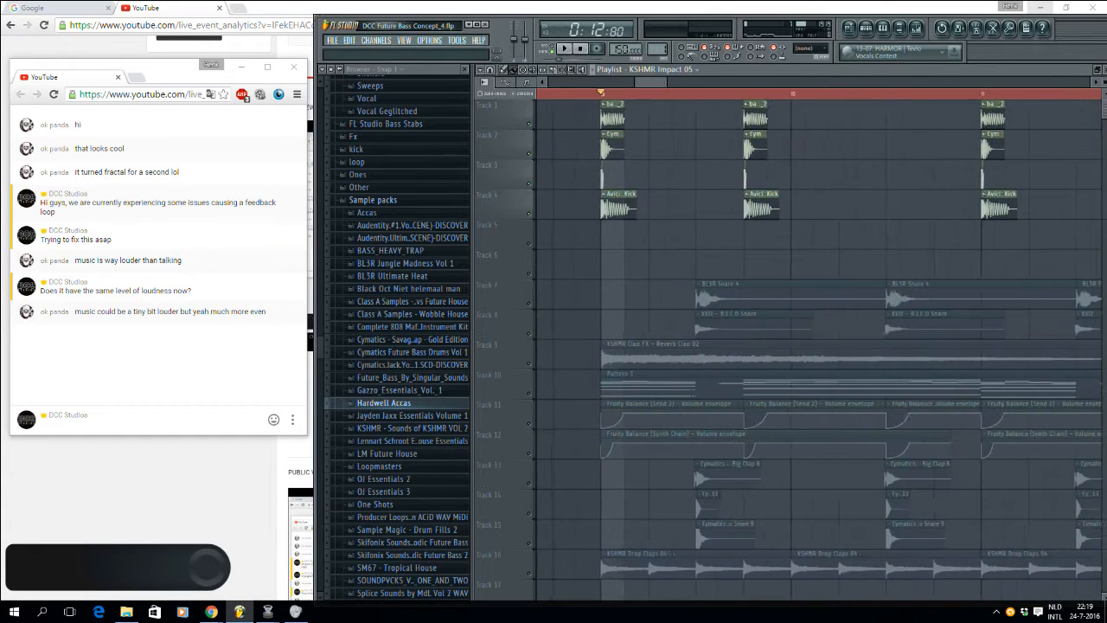
{"action": "scroll", "coordinate": [550, 92], "scroll_direction": "down", "scroll_amount": 2}
{"action": "scroll", "coordinate": [551, 92], "scroll_direction": "down", "scroll_amount": 1}
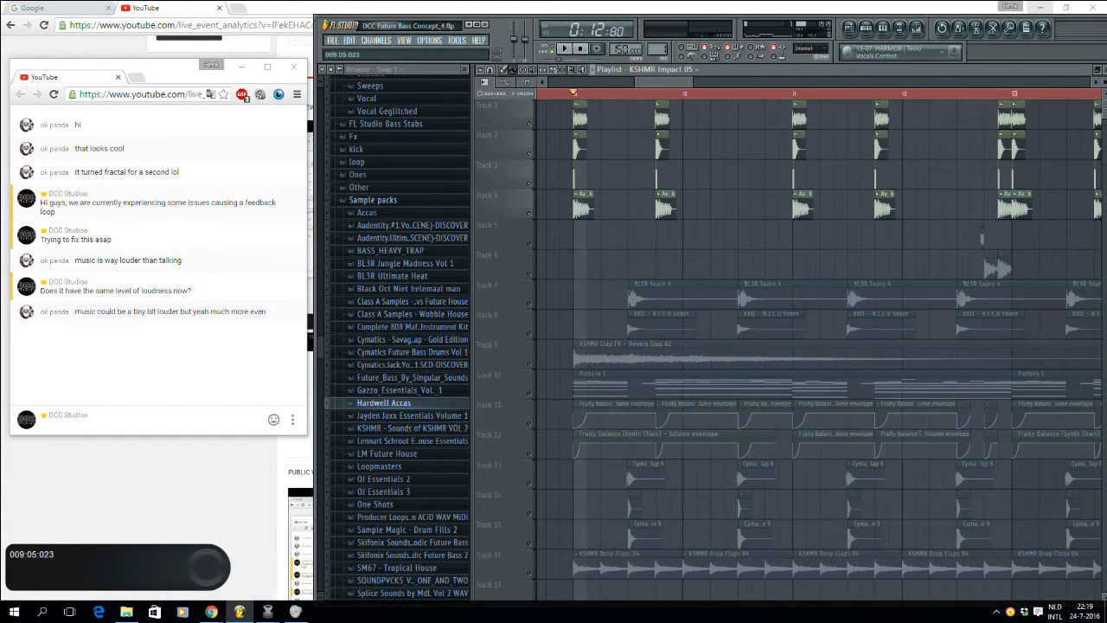
Step: Play only the kick layers from bar 9 for a couple of bars, then stop playback
{"action": "key", "text": "space"}
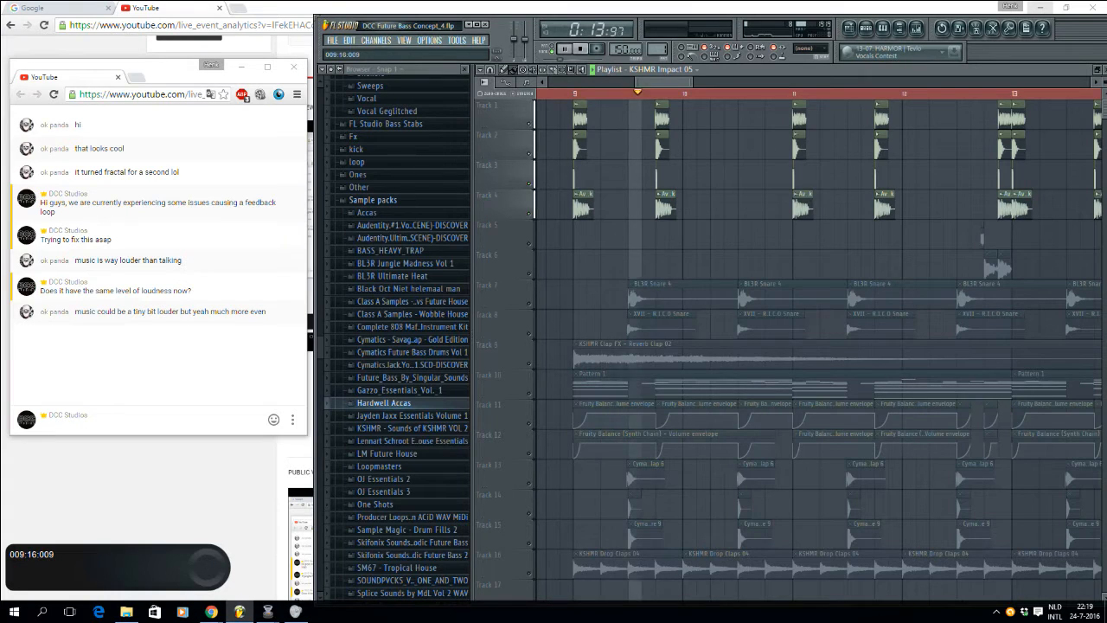
{"action": "scroll", "coordinate": [551, 93], "scroll_direction": "up", "scroll_amount": 2}
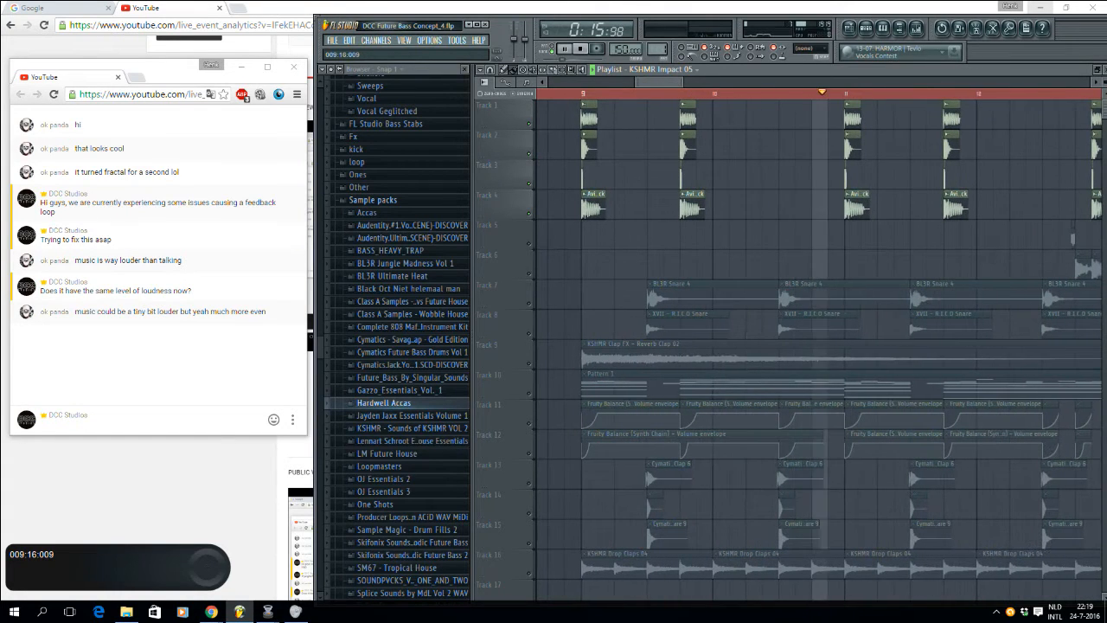
{"action": "scroll", "coordinate": [551, 93], "scroll_direction": "down", "scroll_amount": 2}
{"action": "scroll", "coordinate": [680, 92], "scroll_direction": "down", "scroll_amount": 1}
{"action": "key", "text": "space"}
{"action": "scroll", "coordinate": [679, 92], "scroll_direction": "down", "scroll_amount": 1}
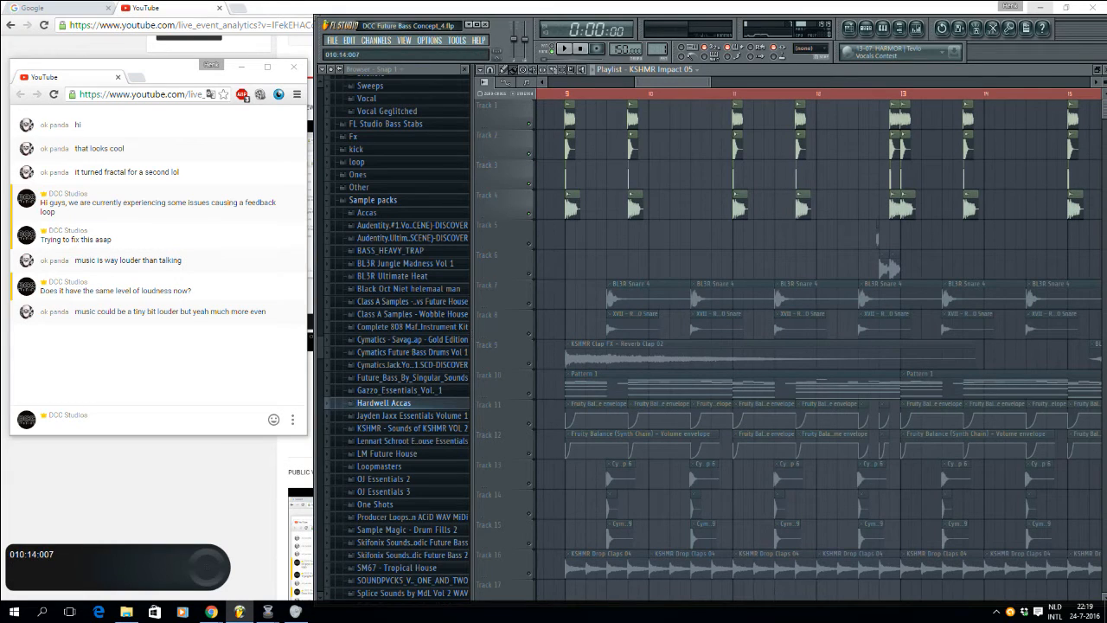
Step: Unmute Track 10 with the Pattern 1 clips and show the pattern's channels in the channel rack
{"action": "left_click", "coordinate": [530, 394]}
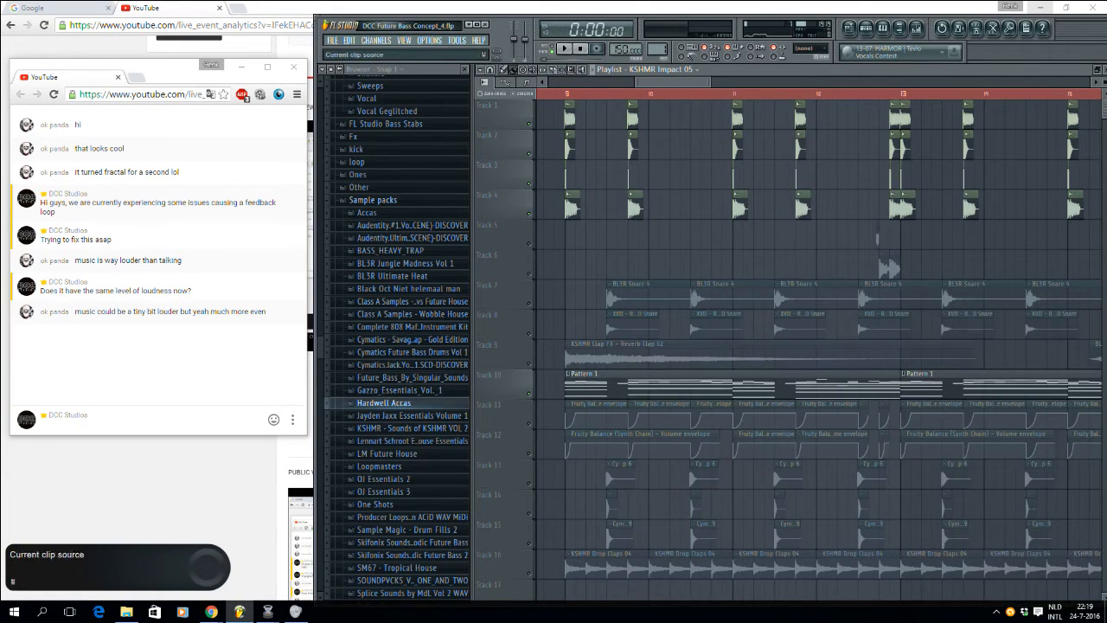
{"action": "scroll", "coordinate": [616, 93], "scroll_direction": "up", "scroll_amount": 3}
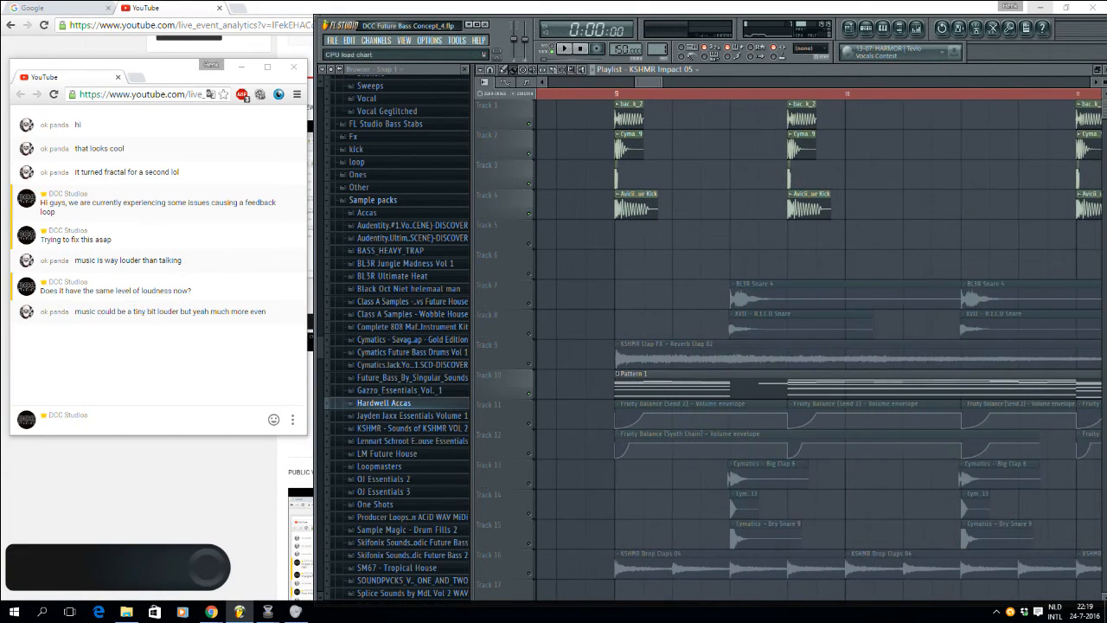
{"action": "left_click", "coordinate": [866, 28]}
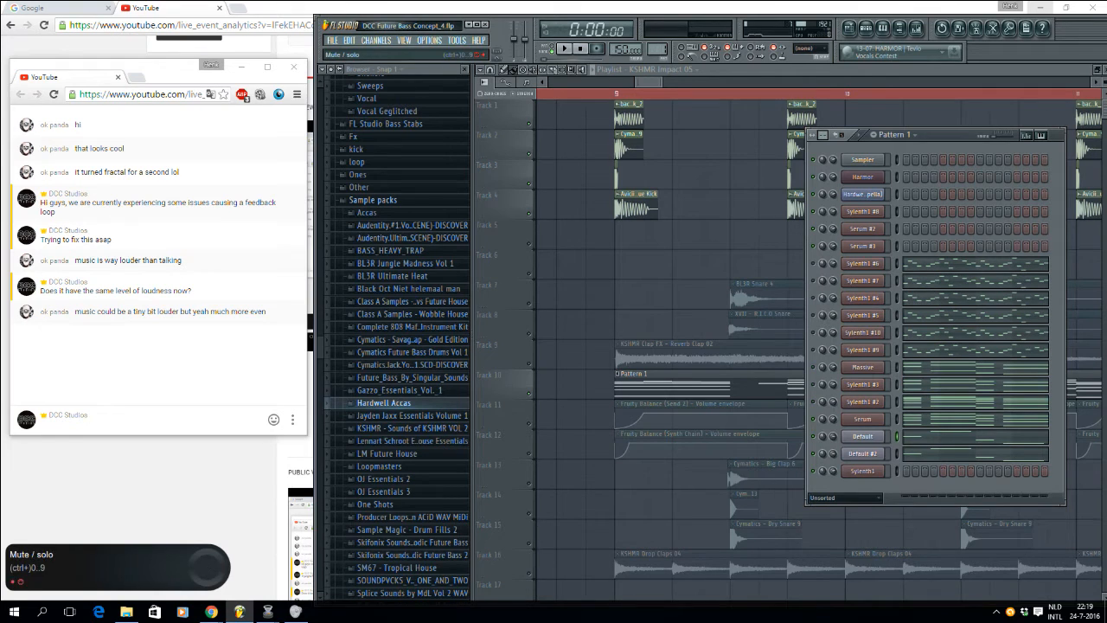
Step: Play the kick layers together with Pattern 1 from bar 9 to bar 13, then stop playback
{"action": "mouse_move", "coordinate": [648, 82]}
{"action": "left_mouse_down"}
{"action": "mouse_move", "coordinate": [613, 82]}
{"action": "mouse_move", "coordinate": [660, 82]}
{"action": "mouse_move", "coordinate": [649, 82]}
{"action": "left_mouse_up"}
{"action": "key", "text": "space"}
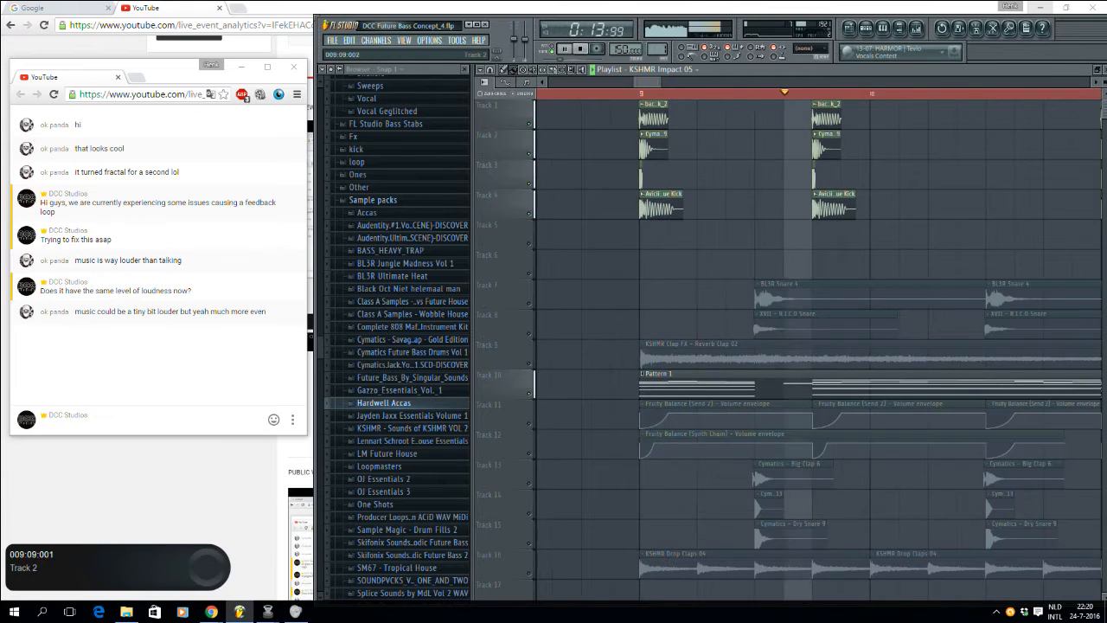
{"action": "scroll", "coordinate": [751, 346], "scroll_direction": "down", "scroll_amount": 6}
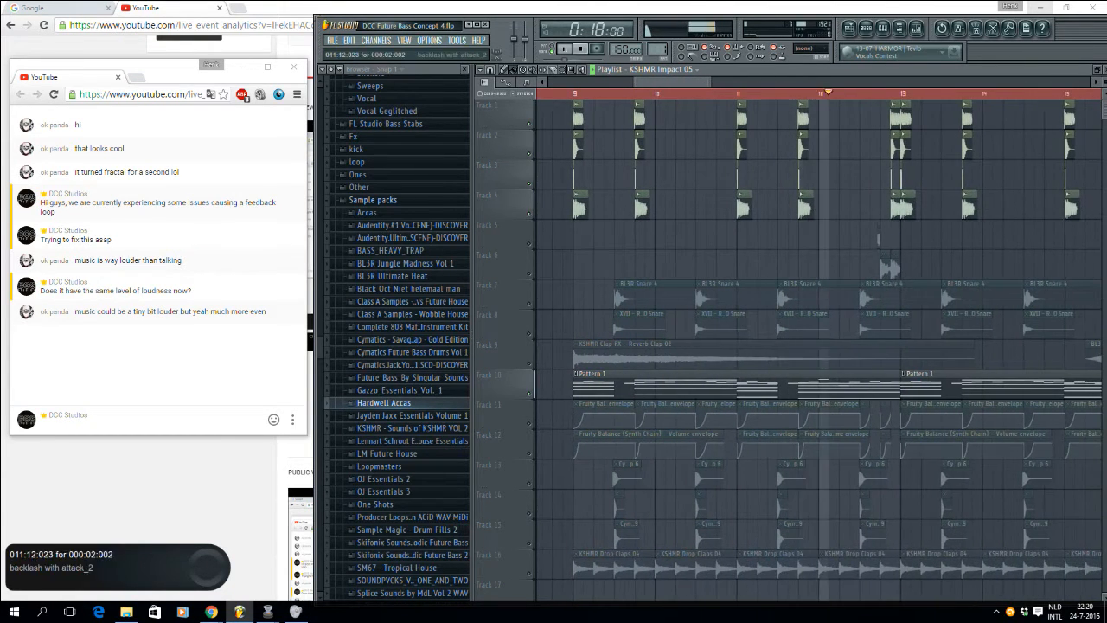
{"action": "key", "text": "space"}
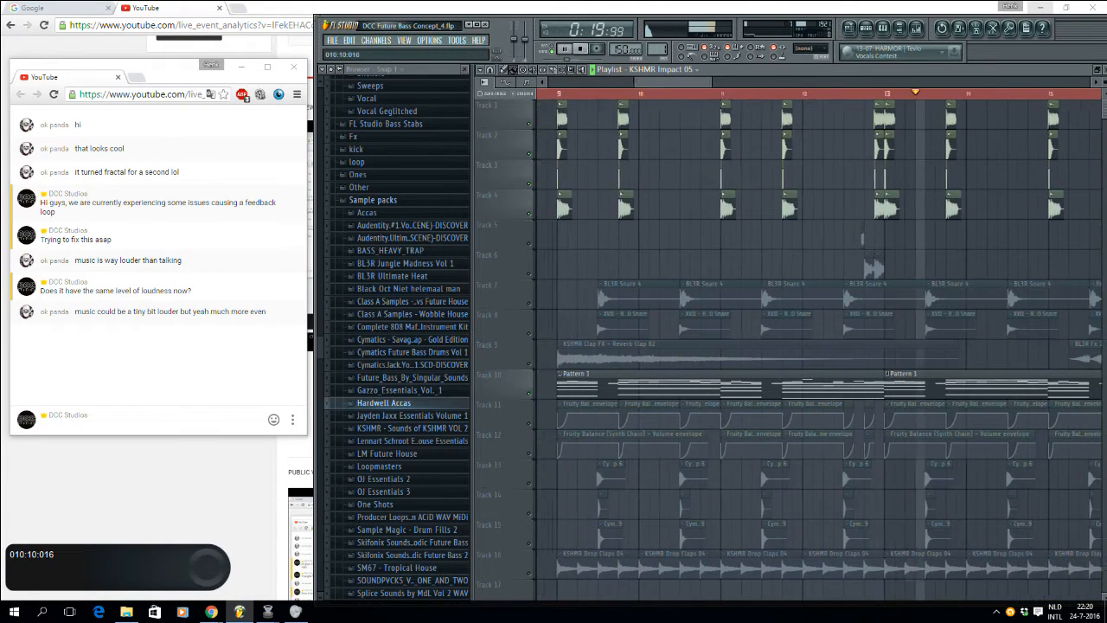
Step: Unmute the snare and clap layers on Tracks 13, 14, 15, 8 and 7
{"action": "left_click", "coordinate": [494, 467]}
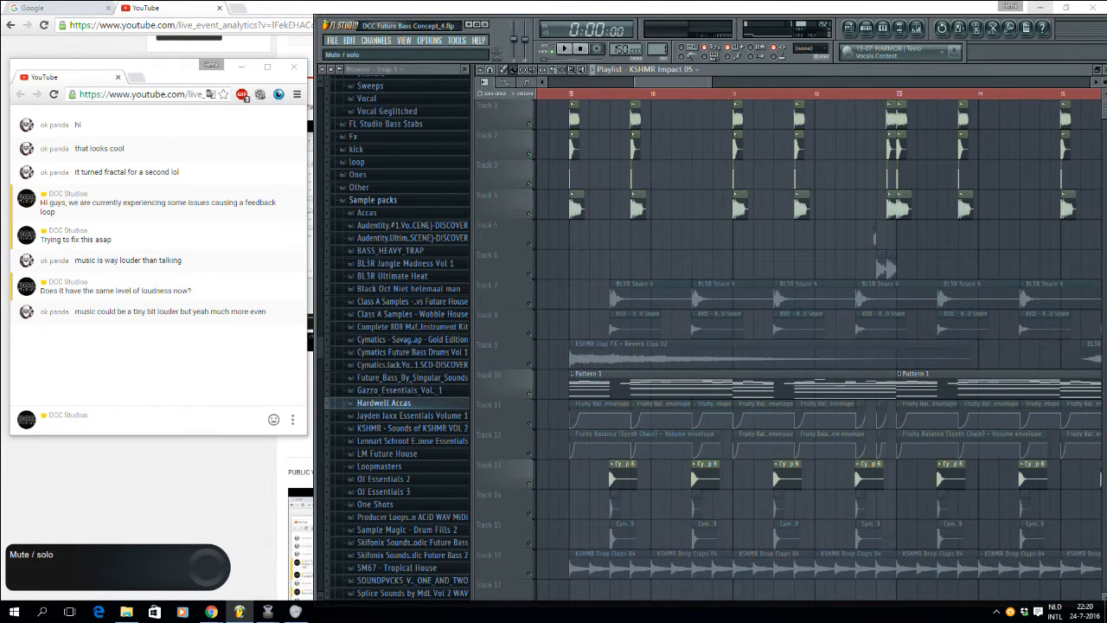
{"action": "left_click", "coordinate": [529, 514]}
{"action": "left_click", "coordinate": [529, 544]}
{"action": "left_click", "coordinate": [530, 334]}
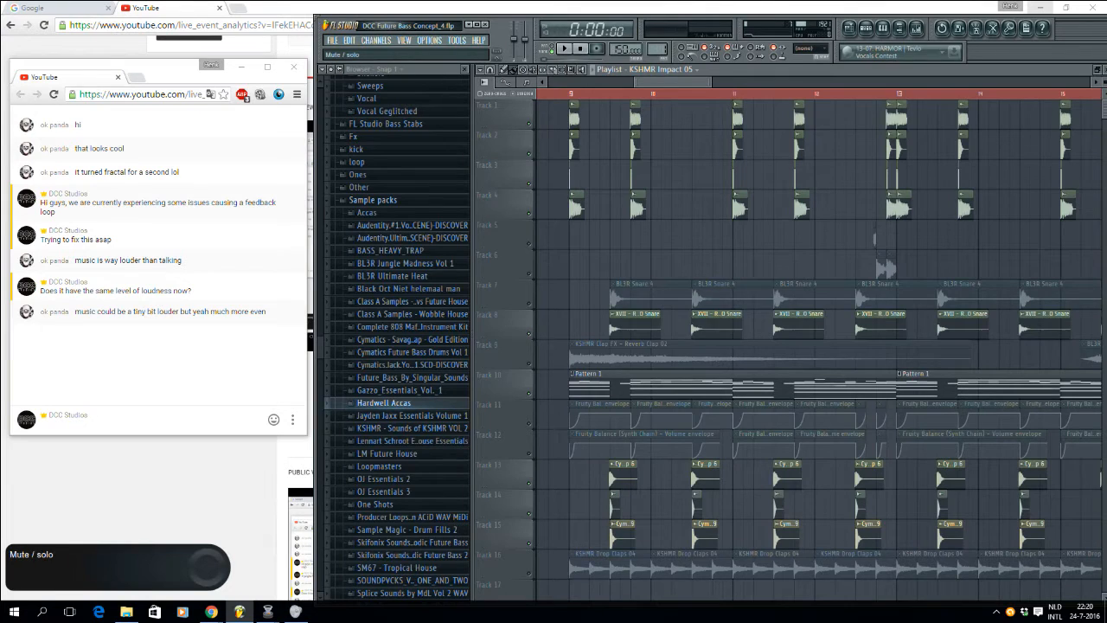
{"action": "left_click", "coordinate": [529, 303]}
Step: Play the kicks, snares, claps and synth patterns from bar 9 into the second drop, check the channel rack, and stop playback
{"action": "key", "text": "space"}
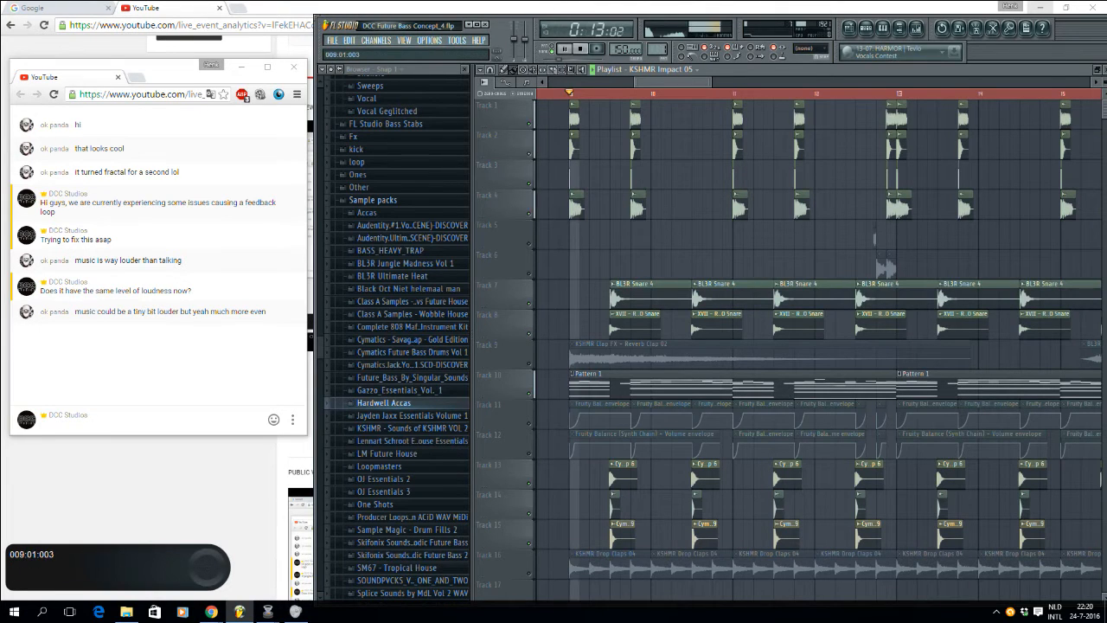
{"action": "left_click_drag", "start_coordinate": [711, 82], "coordinate": [698, 82]}
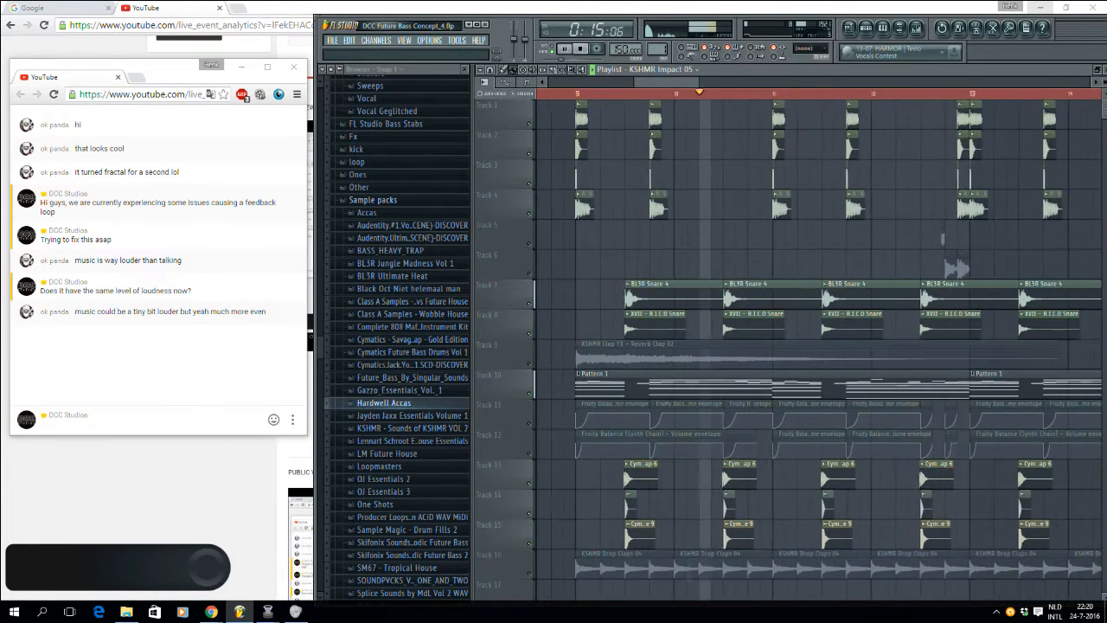
{"action": "key", "text": "F6"}
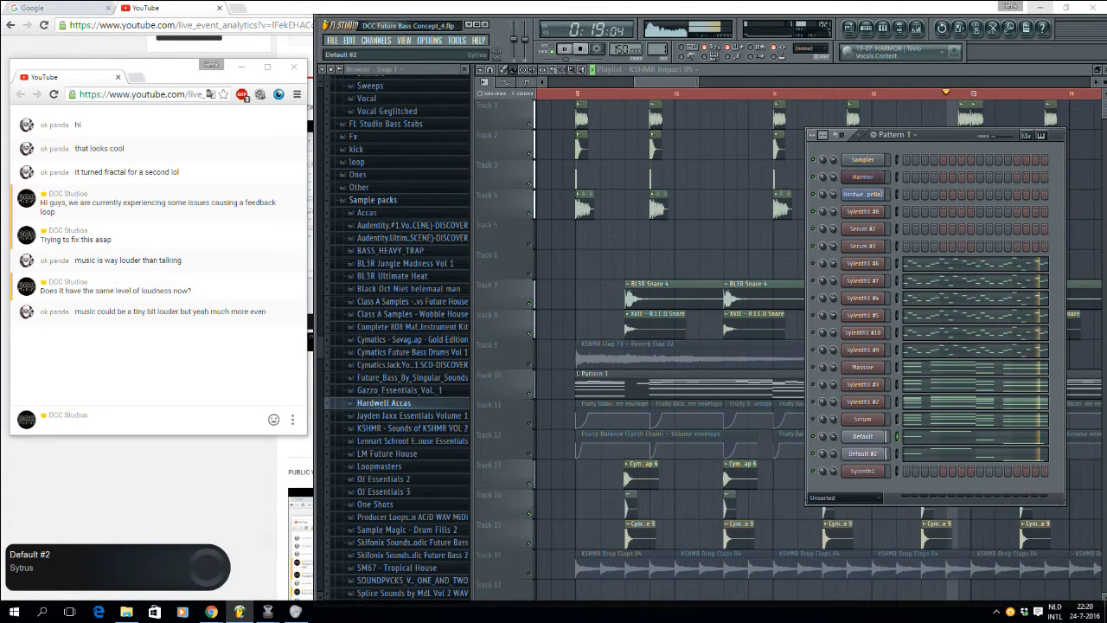
{"action": "left_click_drag", "start_coordinate": [697, 82], "coordinate": [788, 82]}
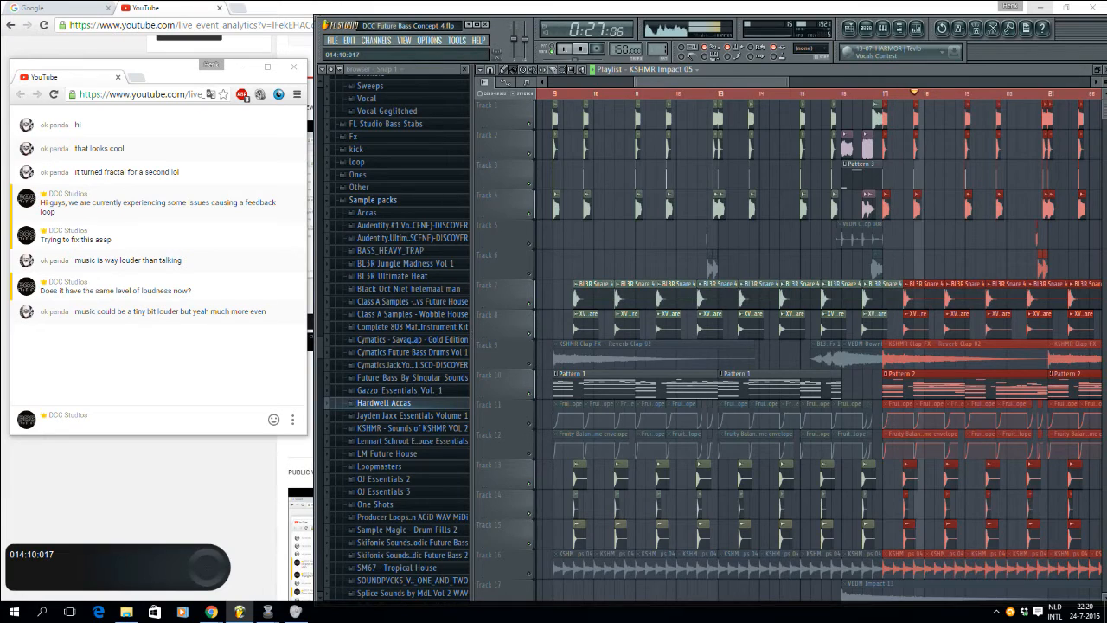
{"action": "left_click", "coordinate": [882, 29]}
{"action": "key", "text": "space"}
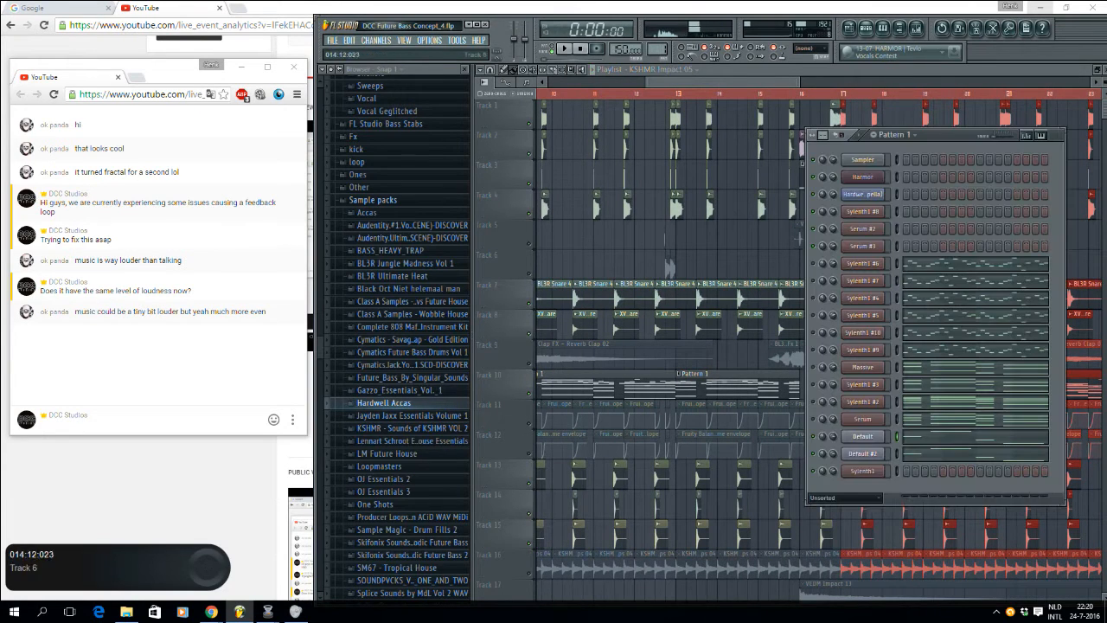
Step: Solo Track 1 with the first kick layer at the start of the first drop
{"action": "left_click_drag", "start_coordinate": [741, 82], "coordinate": [660, 82]}
{"action": "right_click", "coordinate": [529, 124]}
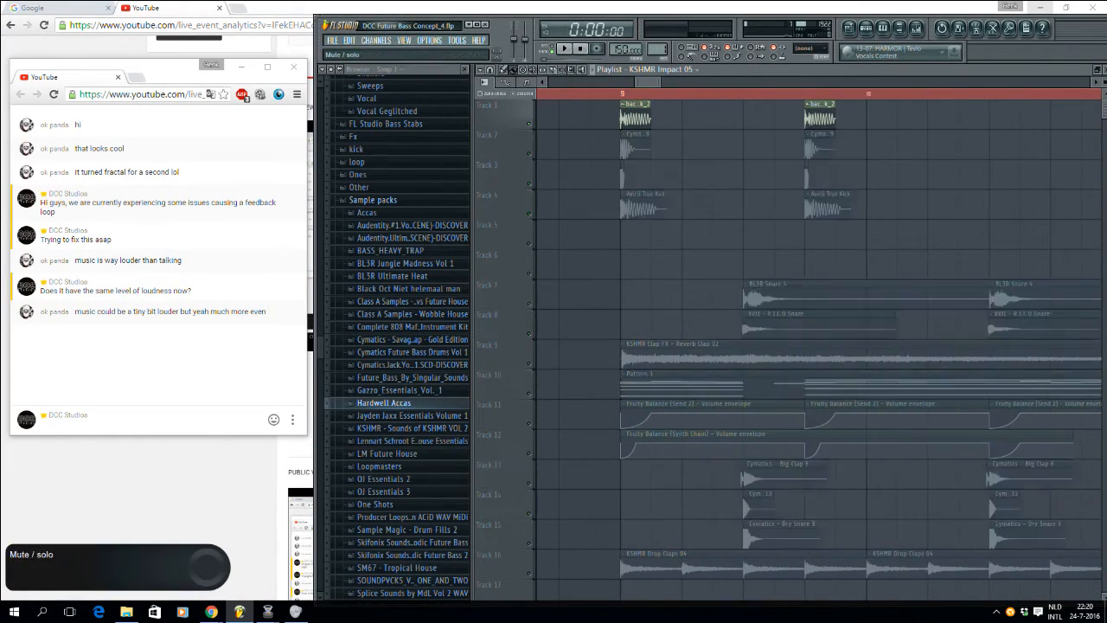
Step: Play the first kick layer alone, then together with the Cymatics kick on Track 2, from just before bar 9
{"action": "key", "text": "space"}
{"action": "key", "text": "space"}
{"action": "key", "text": "space"}
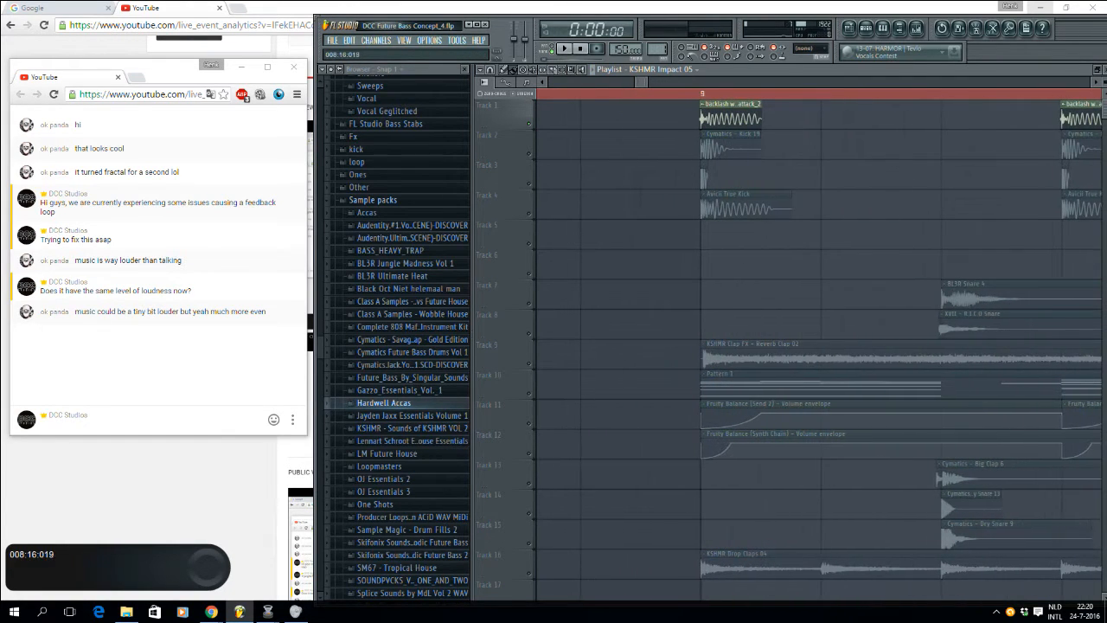
{"action": "key", "text": "space"}
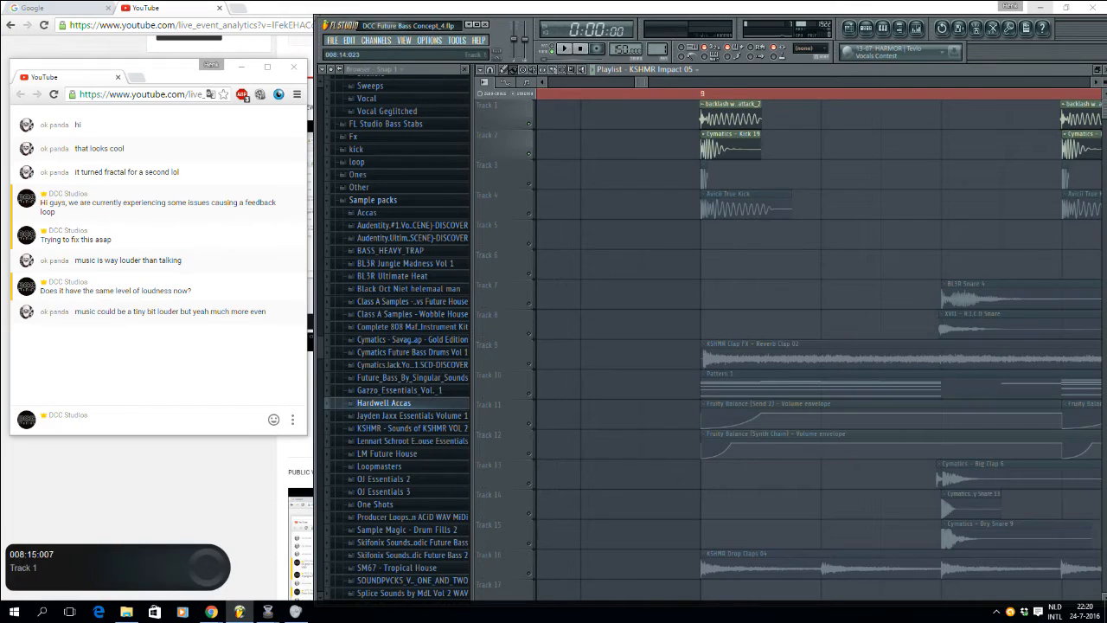
{"action": "left_click", "coordinate": [681, 94]}
{"action": "key", "text": "space"}
{"action": "key", "text": "space"}
Step: Unmute the short kick layer on Track 3 and play the three kick layers from just before bar 9
{"action": "left_click", "coordinate": [529, 183]}
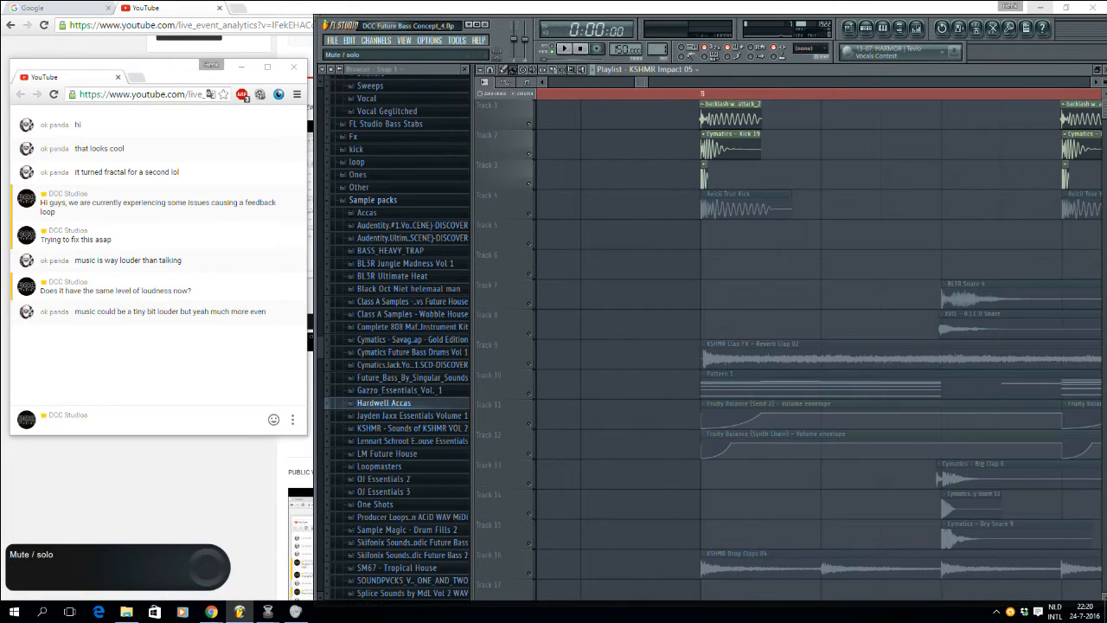
{"action": "left_click", "coordinate": [683, 93]}
{"action": "key", "text": "space"}
{"action": "key", "text": "space"}
Step: Unmute the Avicii True Kick layer on Track 4, and play all four kick layers from just before bar 9
{"action": "left_click", "coordinate": [529, 213]}
{"action": "double_click", "coordinate": [733, 198]}
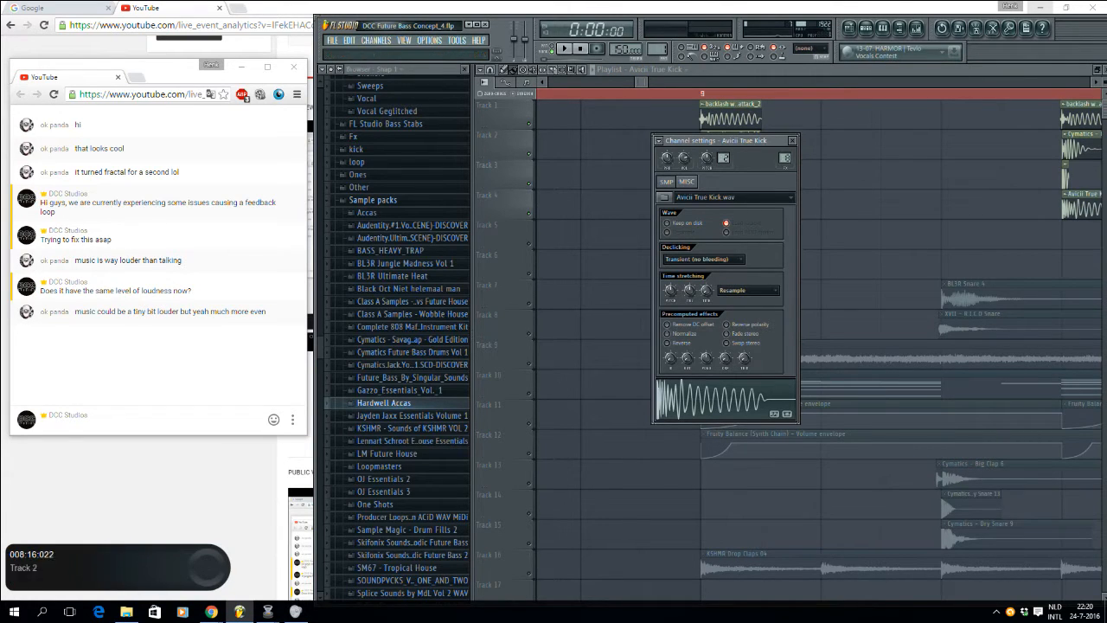
{"action": "left_click", "coordinate": [672, 94]}
{"action": "left_click", "coordinate": [645, 93]}
{"action": "key", "text": "space"}
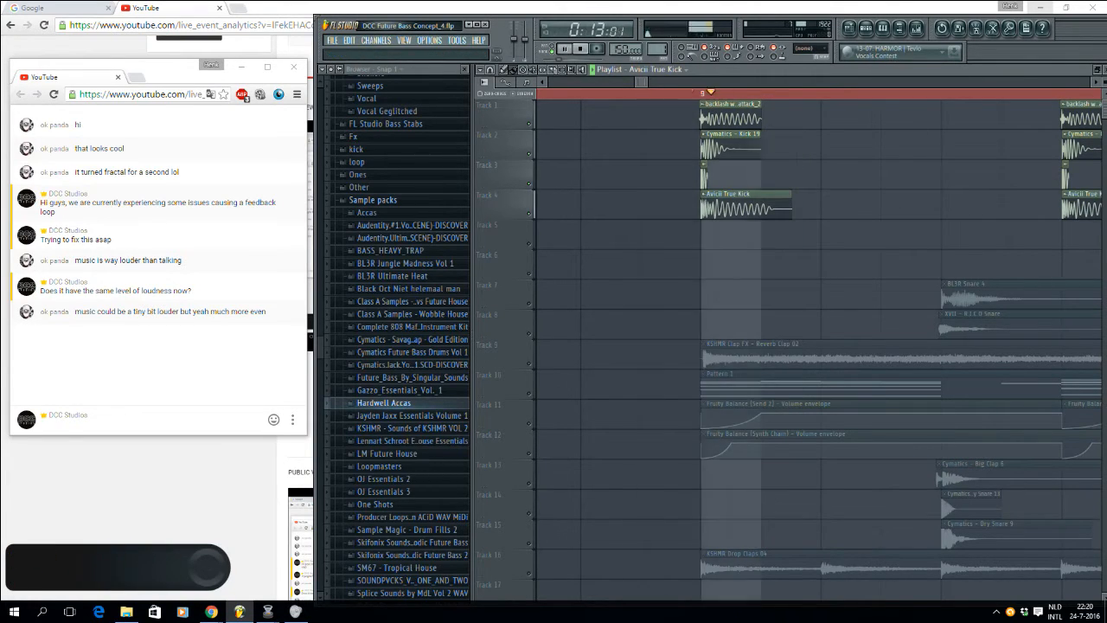
{"action": "left_click_drag", "start_coordinate": [647, 82], "coordinate": [679, 82]}
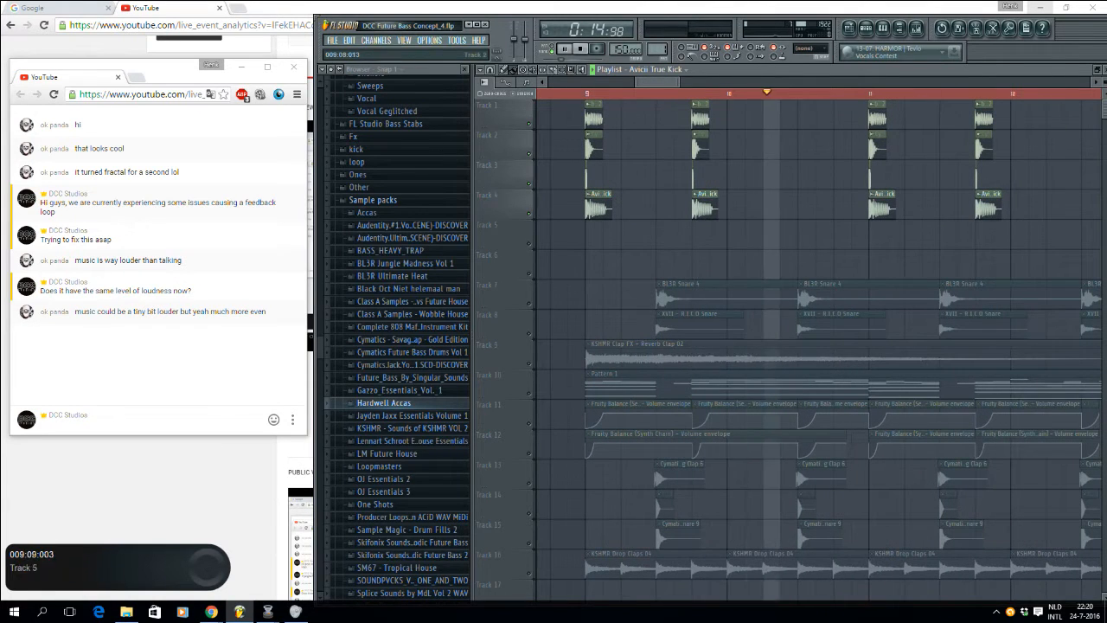
{"action": "scroll", "coordinate": [783, 207], "scroll_direction": "down", "scroll_amount": 3}
{"action": "scroll", "coordinate": [783, 207], "scroll_direction": "up", "scroll_amount": 2}
{"action": "key", "text": "space"}
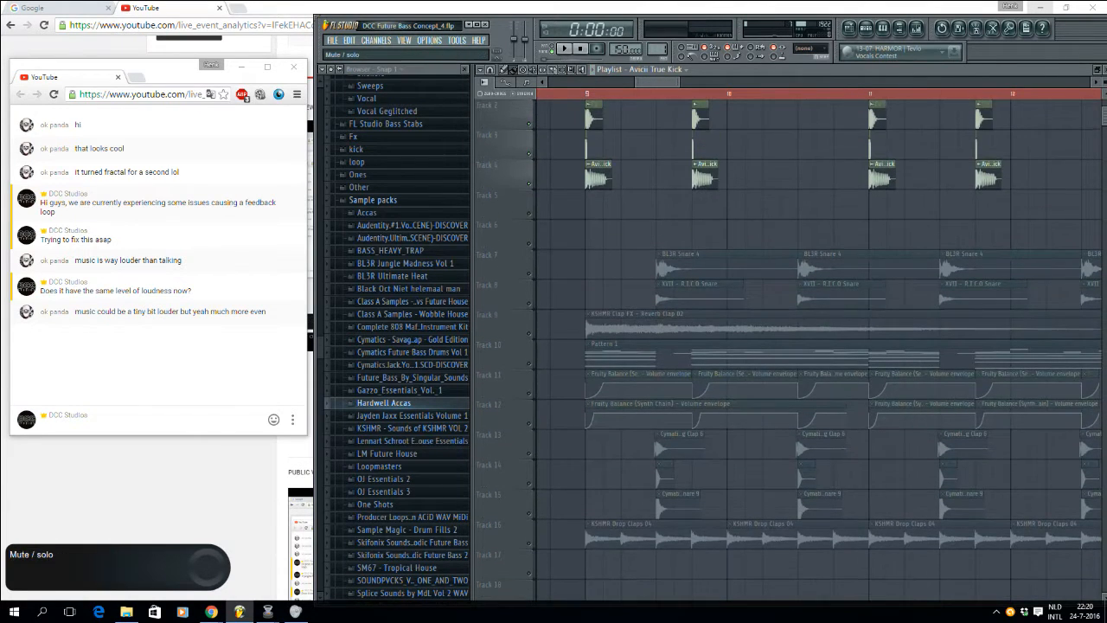
Step: Isolate the snare and clap layers on Tracks 7, 8, 13, 14 and 15
{"action": "right_click", "coordinate": [530, 274]}
{"action": "left_click", "coordinate": [529, 304]}
{"action": "left_click", "coordinate": [529, 453]}
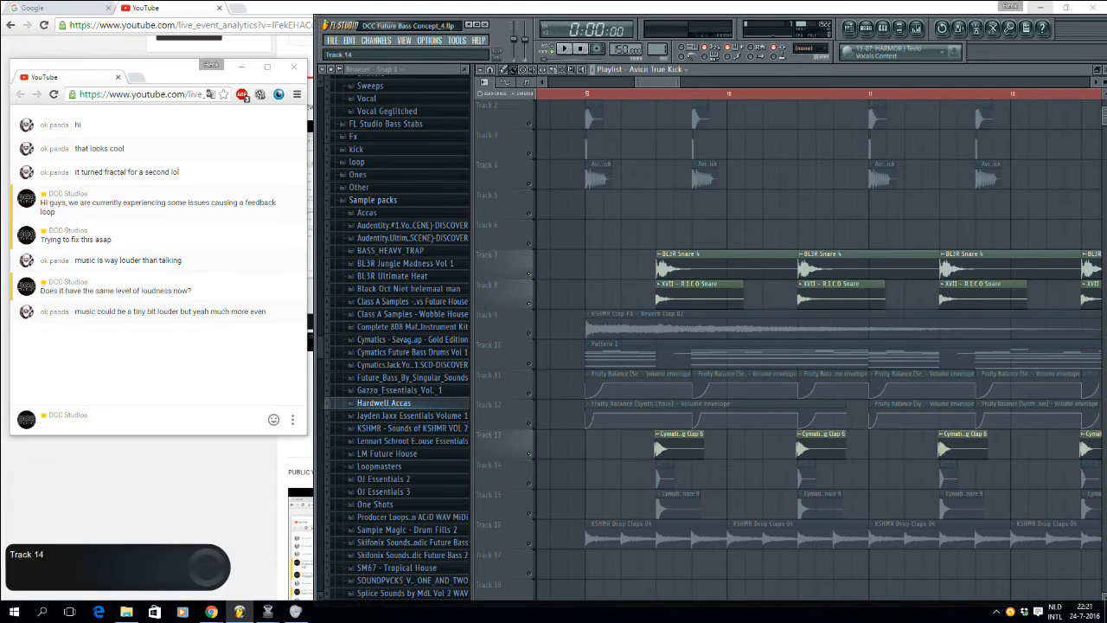
{"action": "left_click", "coordinate": [529, 484]}
{"action": "left_click", "coordinate": [529, 513]}
{"action": "left_click", "coordinate": [645, 118]}
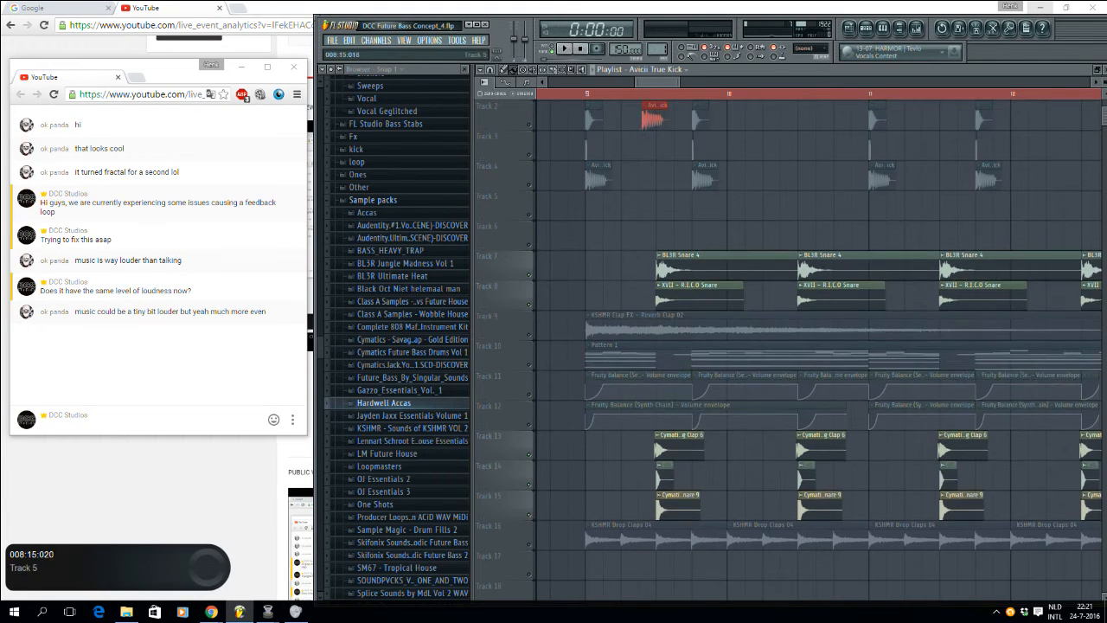
Step: Solo and play the BL3R snare on Track 7 and the R.I.C.O snare on Track 8 in turn, viewing the latter's channel settings
{"action": "left_click", "coordinate": [639, 93]}
{"action": "right_click", "coordinate": [530, 275]}
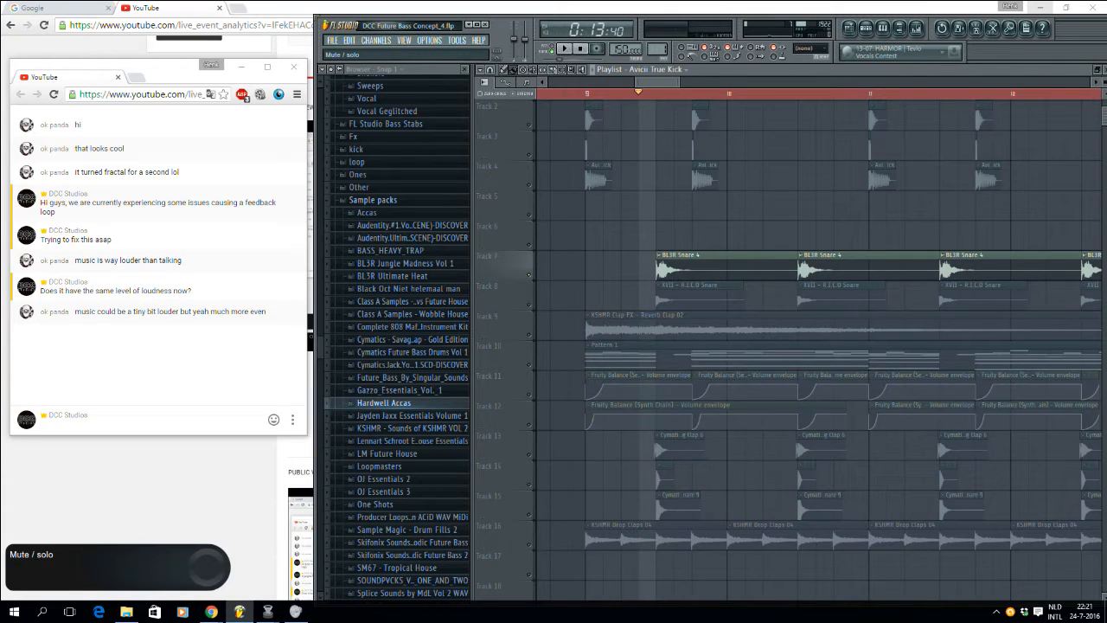
{"action": "key", "text": "space"}
{"action": "left_click", "coordinate": [528, 302], "text": "ctrl"}
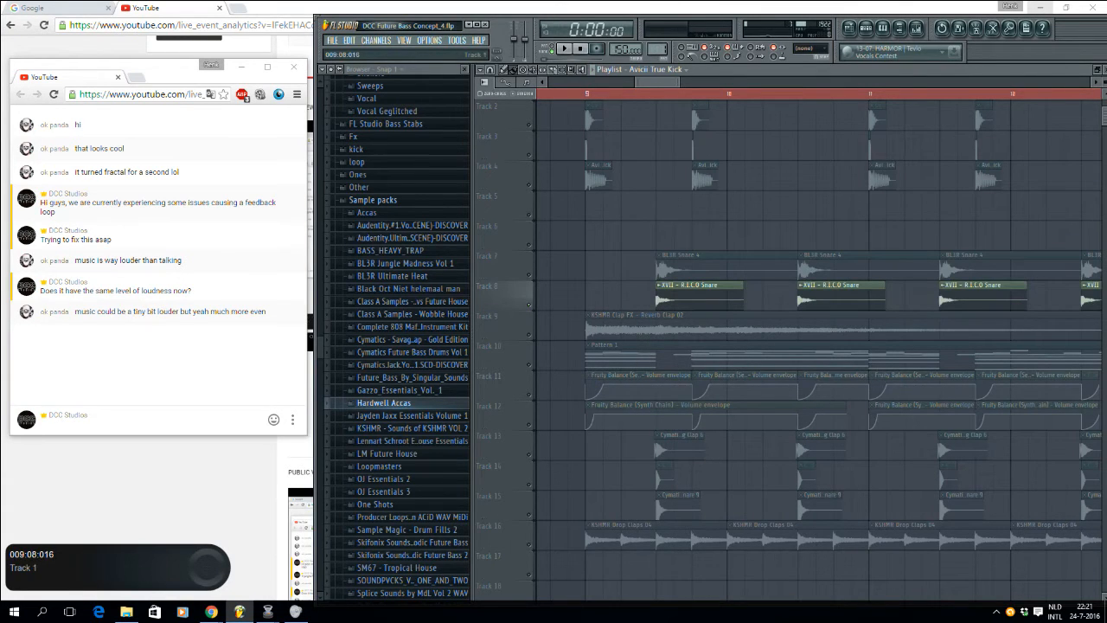
{"action": "key", "text": "space"}
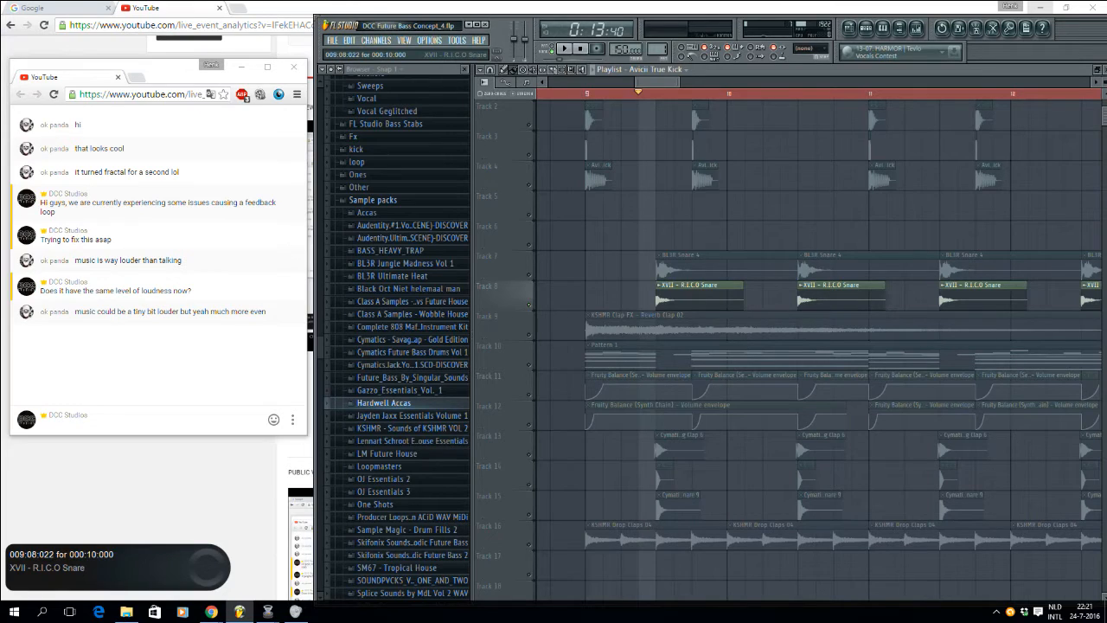
{"action": "double_click", "coordinate": [718, 286]}
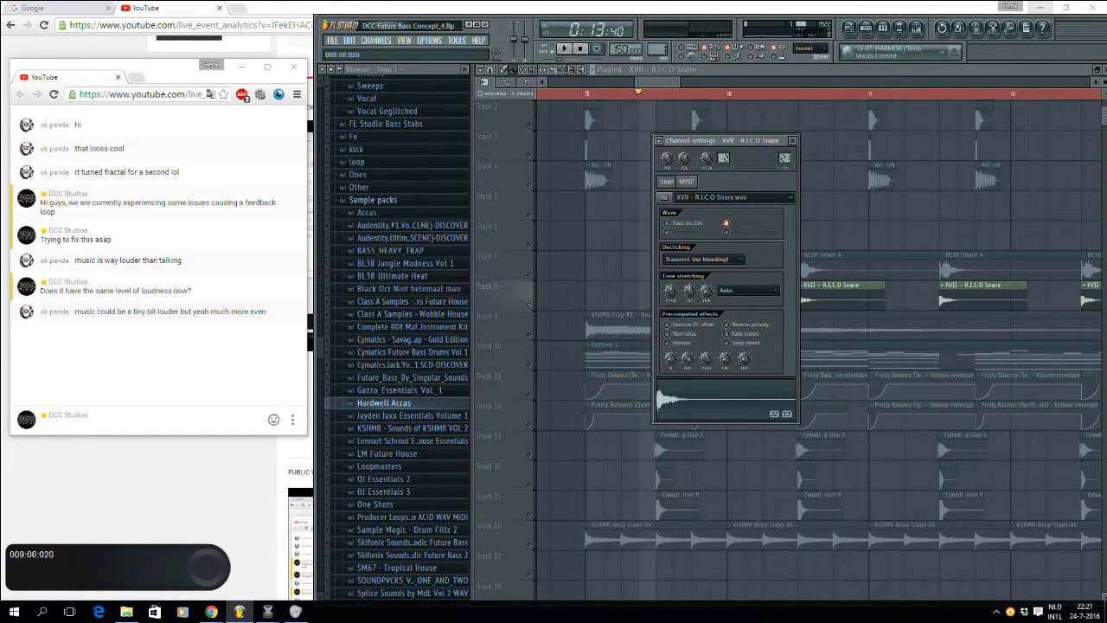
{"action": "key", "text": "Escape"}
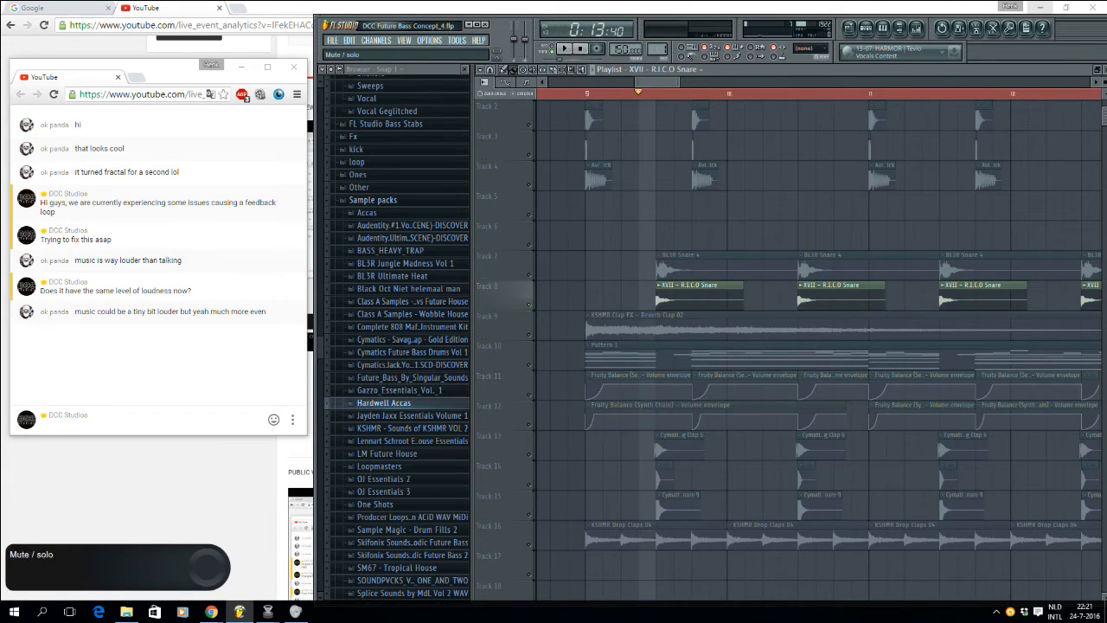
Step: Solo the clap and snare layers on Tracks 13, 14 and 15 in turn, and open the Cymatics Dry Snare 9 channel settings
{"action": "right_click", "coordinate": [528, 454]}
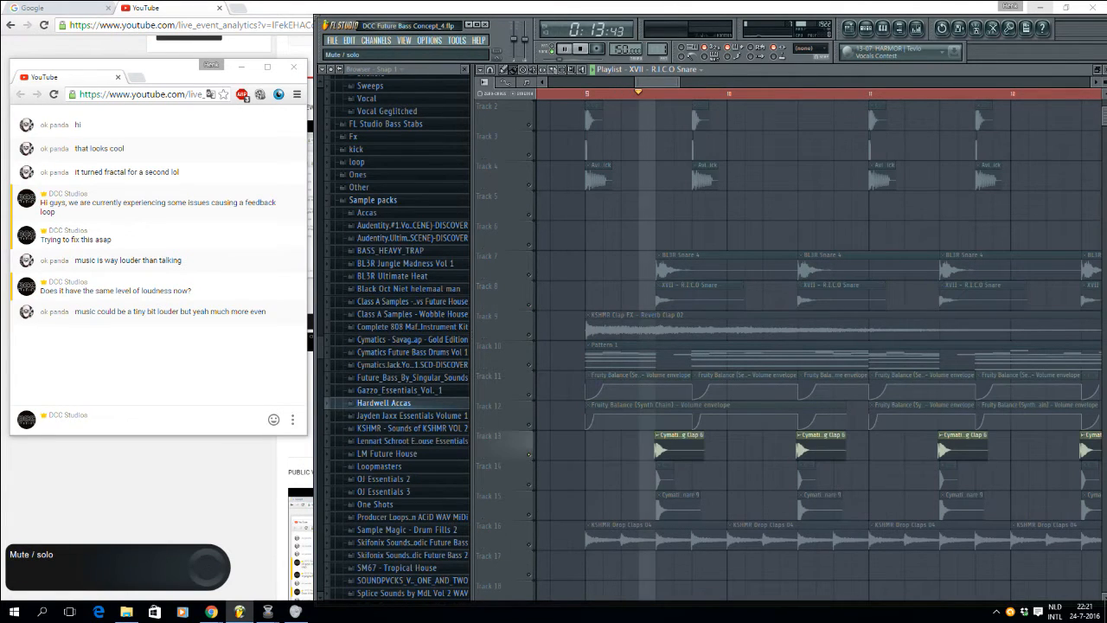
{"action": "right_click", "coordinate": [529, 485]}
{"action": "key", "text": "space"}
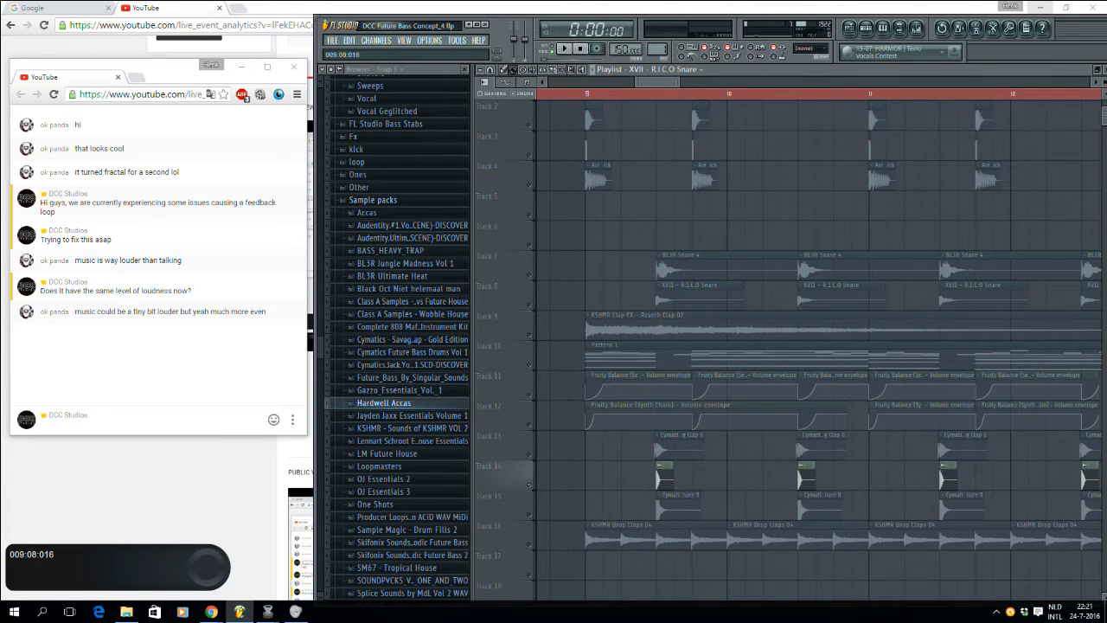
{"action": "right_click", "coordinate": [529, 514]}
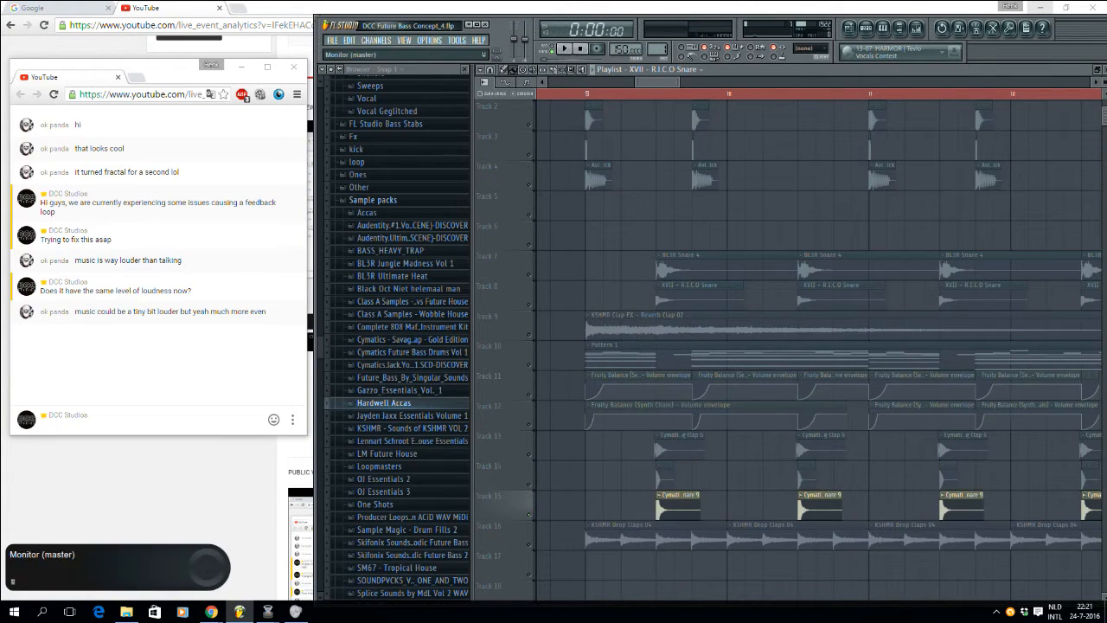
{"action": "double_click", "coordinate": [667, 496]}
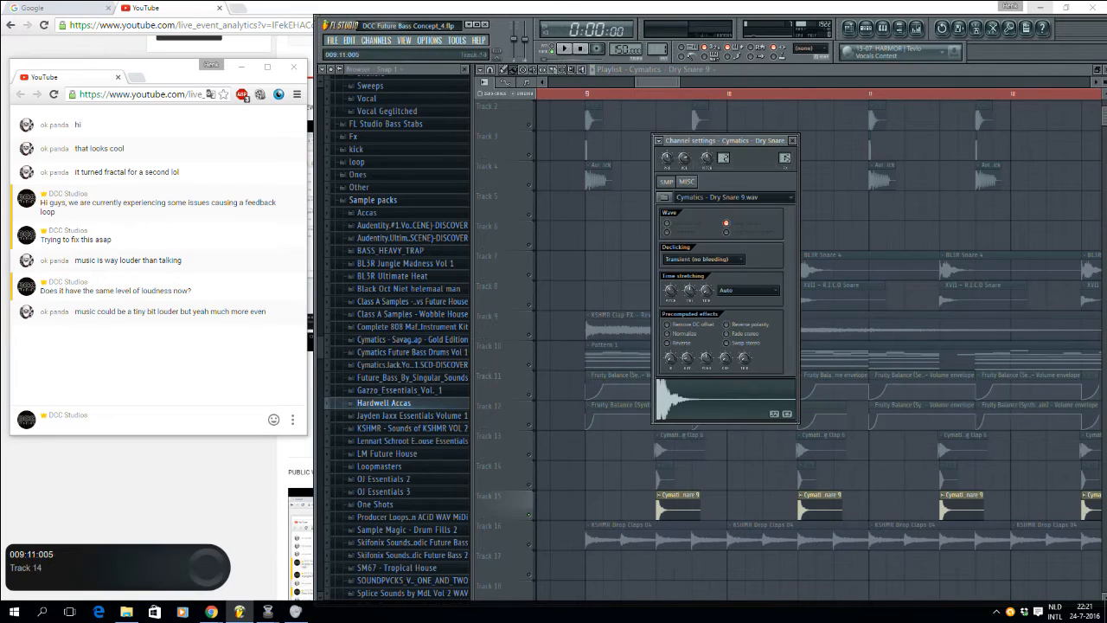
Step: Unmute Tracks 6, 7, 8, 13 and 14 alongside Track 15, and play the combined snare and clap layers from bar 9
{"action": "left_click", "coordinate": [529, 243]}
{"action": "left_click", "coordinate": [528, 274]}
{"action": "left_click", "coordinate": [528, 304]}
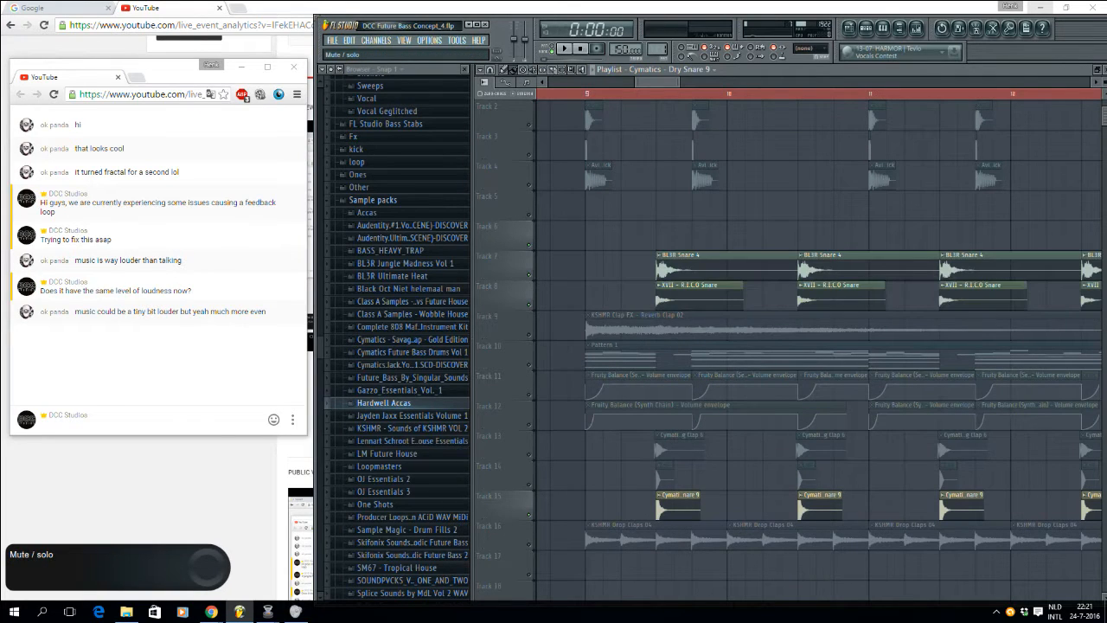
{"action": "left_click", "coordinate": [528, 454]}
{"action": "left_click", "coordinate": [529, 484]}
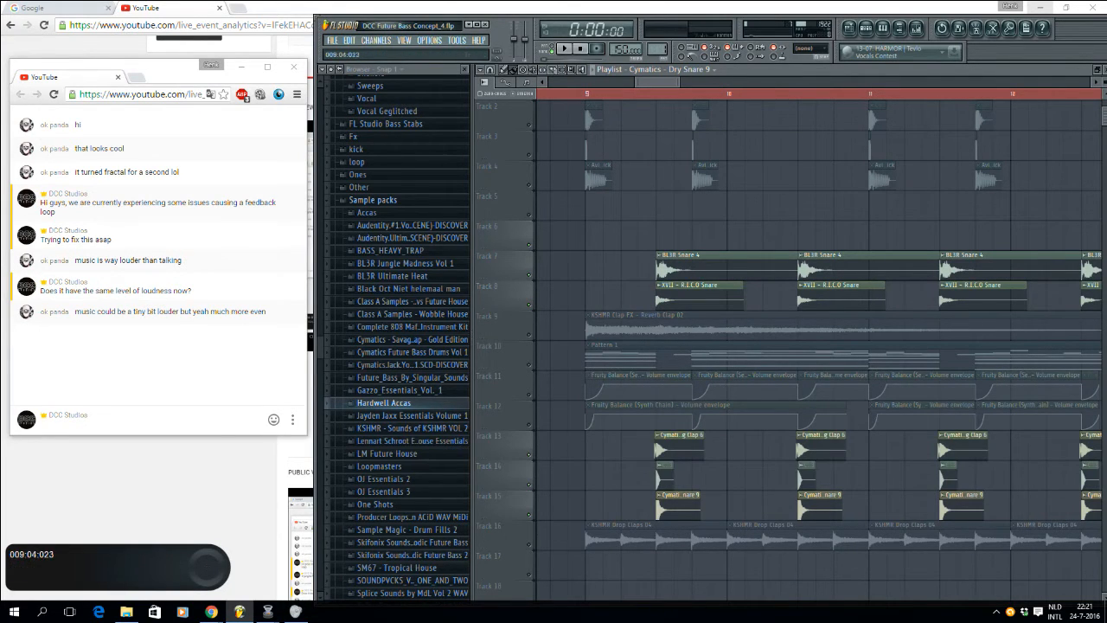
{"action": "left_click", "coordinate": [637, 93]}
{"action": "key", "text": "space"}
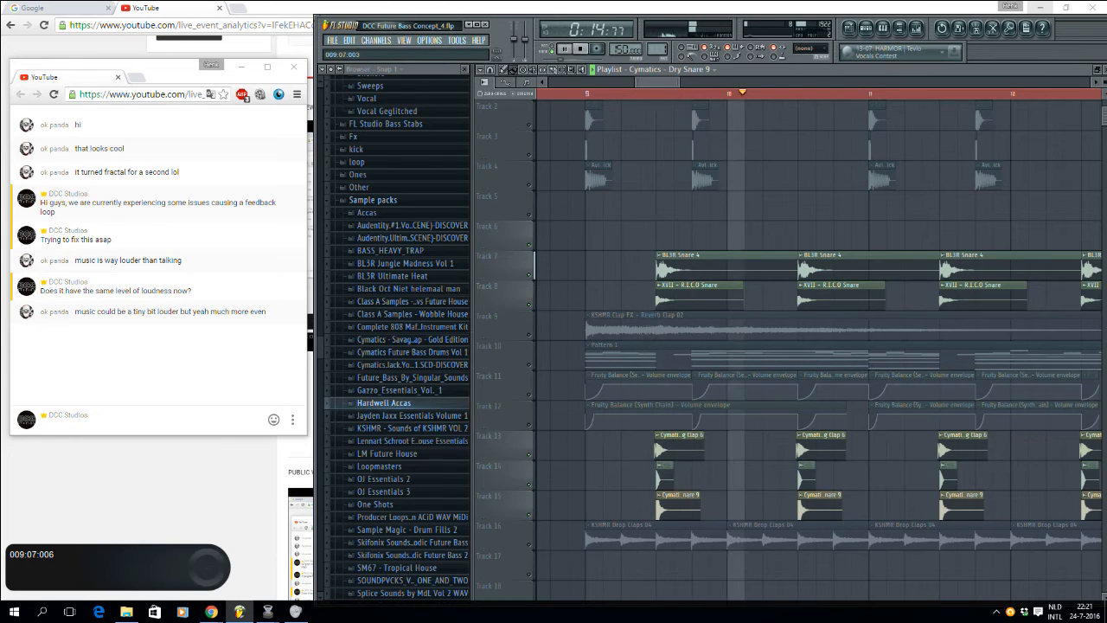
{"action": "key", "text": "space"}
Step: Unmute the kick layers on Tracks 2, 3 and 4 and play them together with the snares and claps from bar 9
{"action": "left_click", "coordinate": [529, 124]}
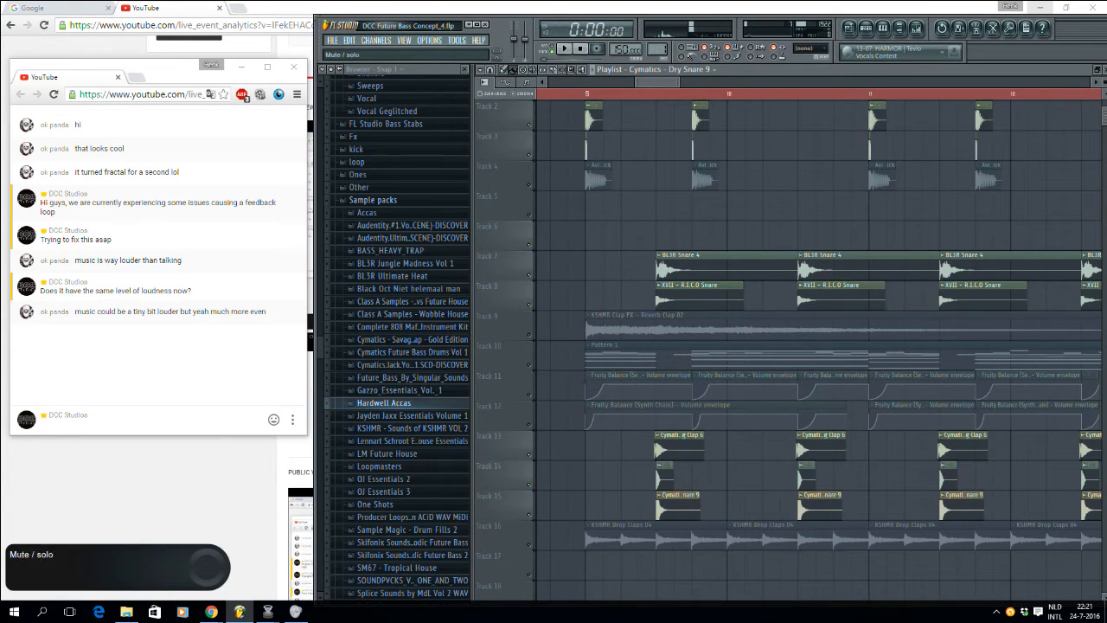
{"action": "left_click", "coordinate": [528, 184]}
{"action": "key", "text": "space"}
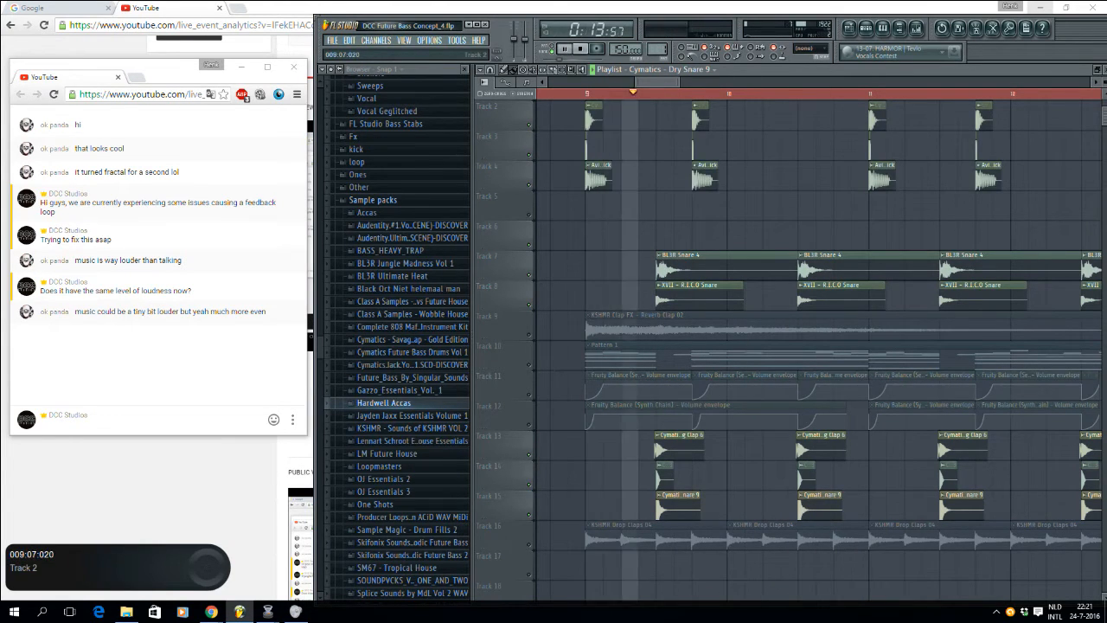
{"action": "left_click_drag", "start_coordinate": [679, 83], "coordinate": [718, 82]}
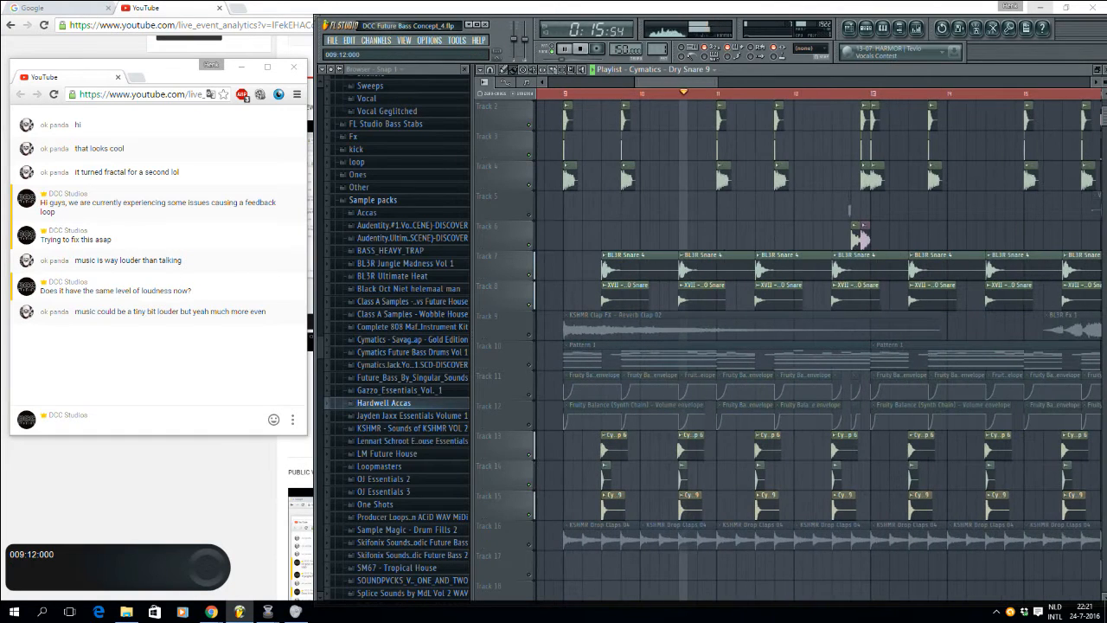
{"action": "scroll", "coordinate": [813, 337], "scroll_direction": "up", "scroll_amount": 3}
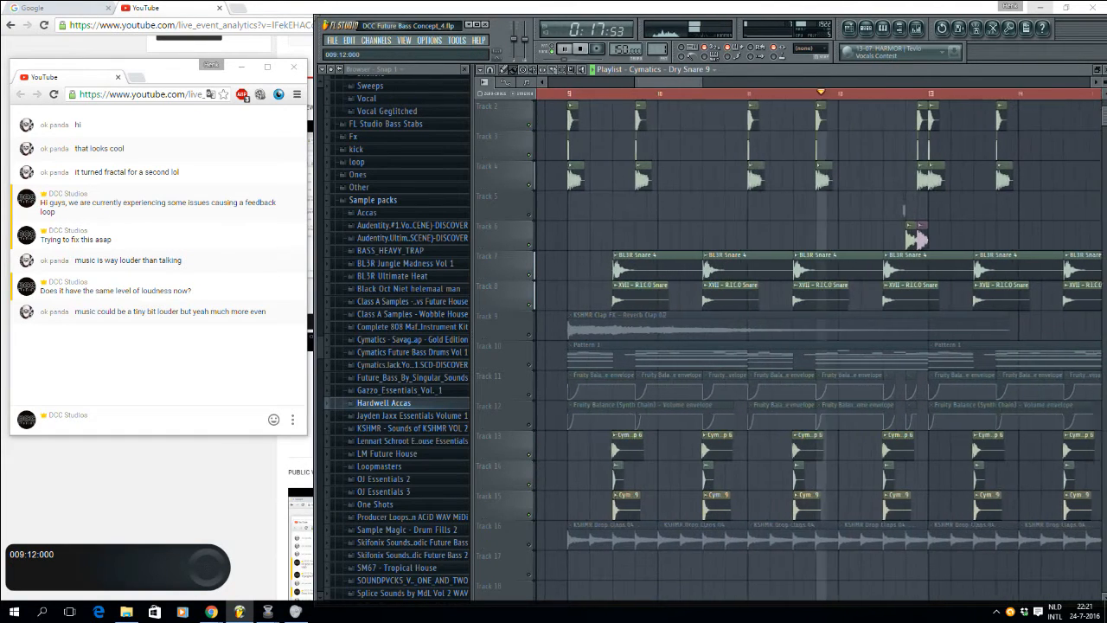
{"action": "key", "text": "space"}
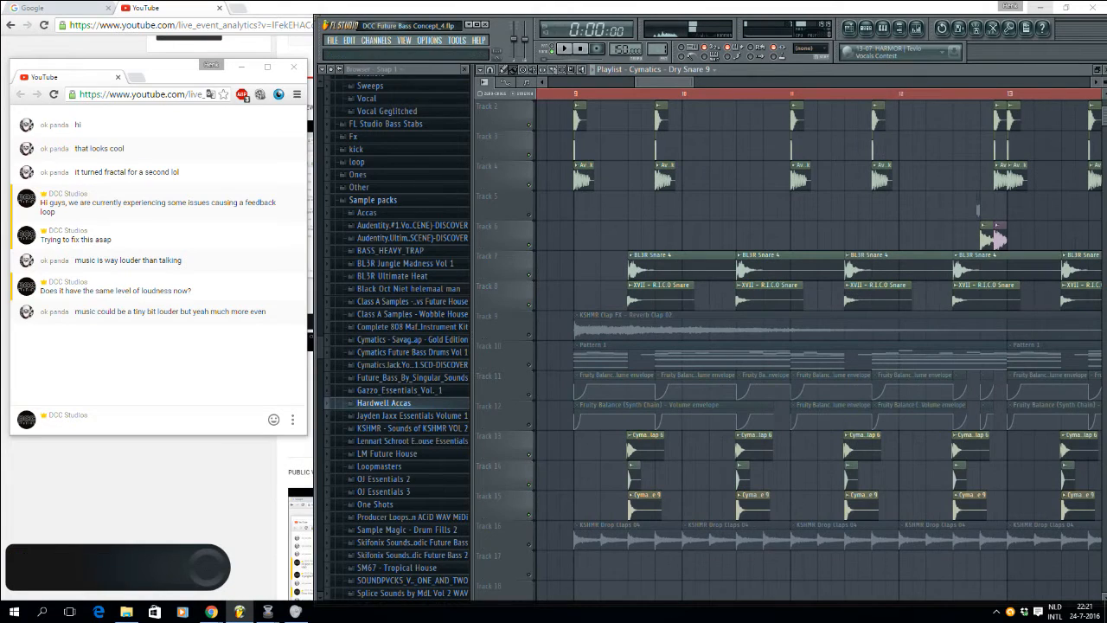
Step: Turn all muted playlist tracks back on and set the playback position to the start of the drop at bar 9
{"action": "key", "text": "F6"}
{"action": "right_click", "coordinate": [530, 192]}
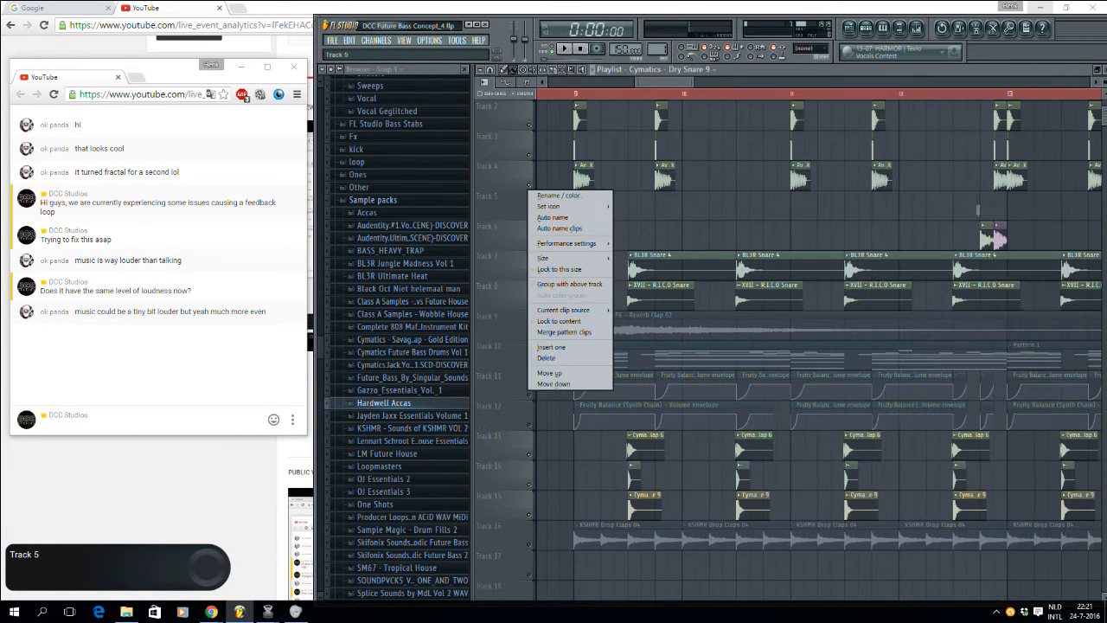
{"action": "left_click", "coordinate": [518, 206]}
{"action": "right_click", "coordinate": [529, 214]}
{"action": "right_click", "coordinate": [528, 214]}
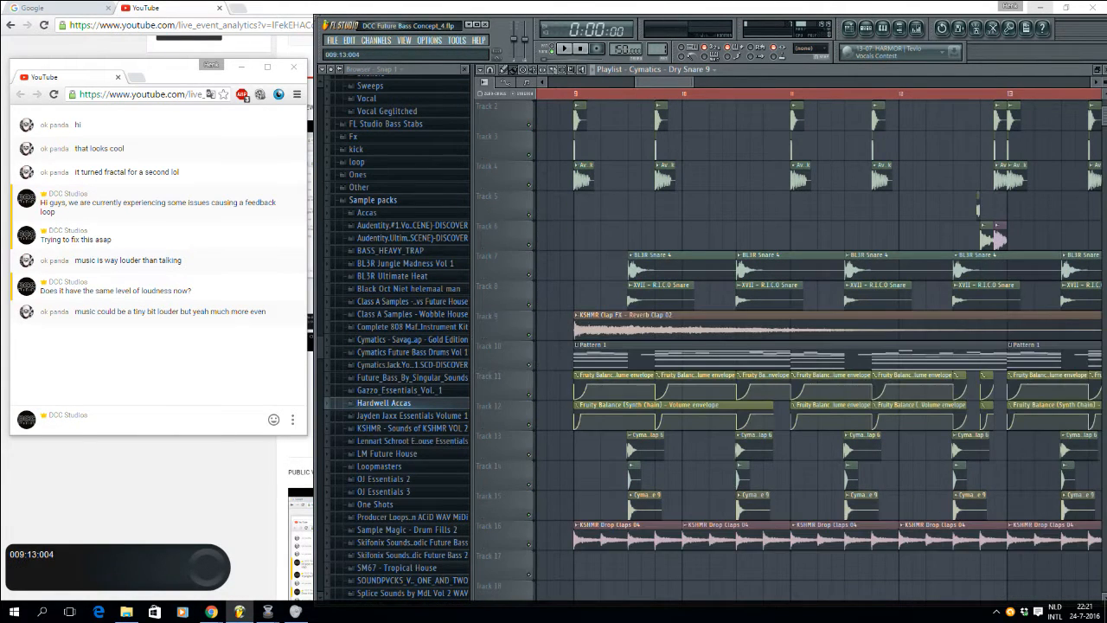
{"action": "scroll", "coordinate": [657, 346], "scroll_direction": "up", "scroll_amount": 3}
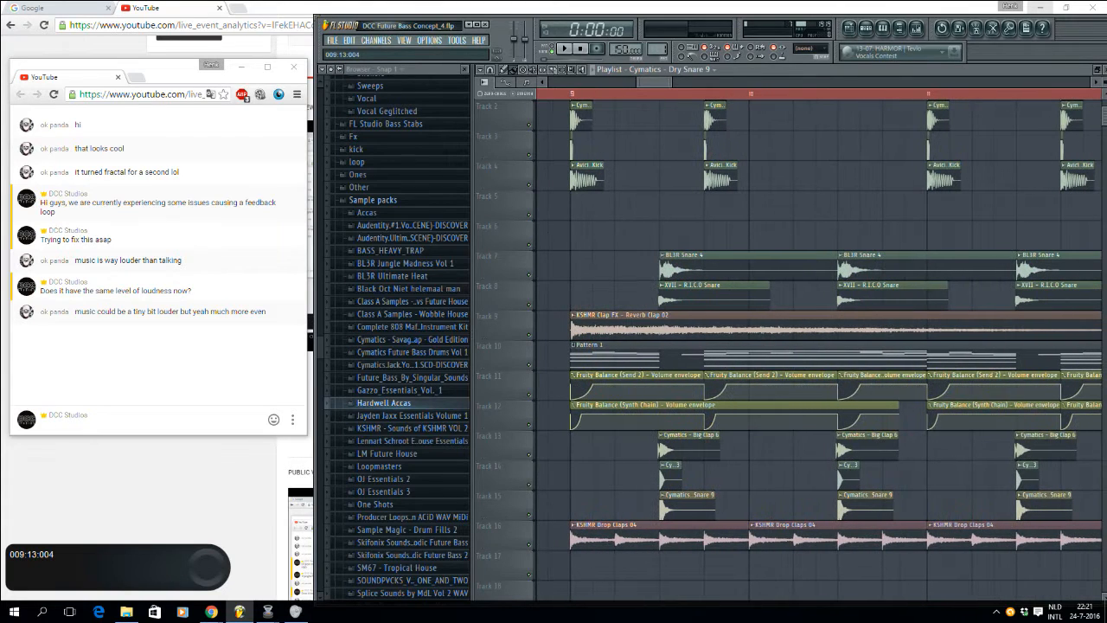
{"action": "left_click", "coordinate": [567, 93]}
Step: Examine Pattern 1's notes for the Sylenth1 #6 and Default channels, and return to the playlist with the channel rack open
{"action": "double_click", "coordinate": [599, 353]}
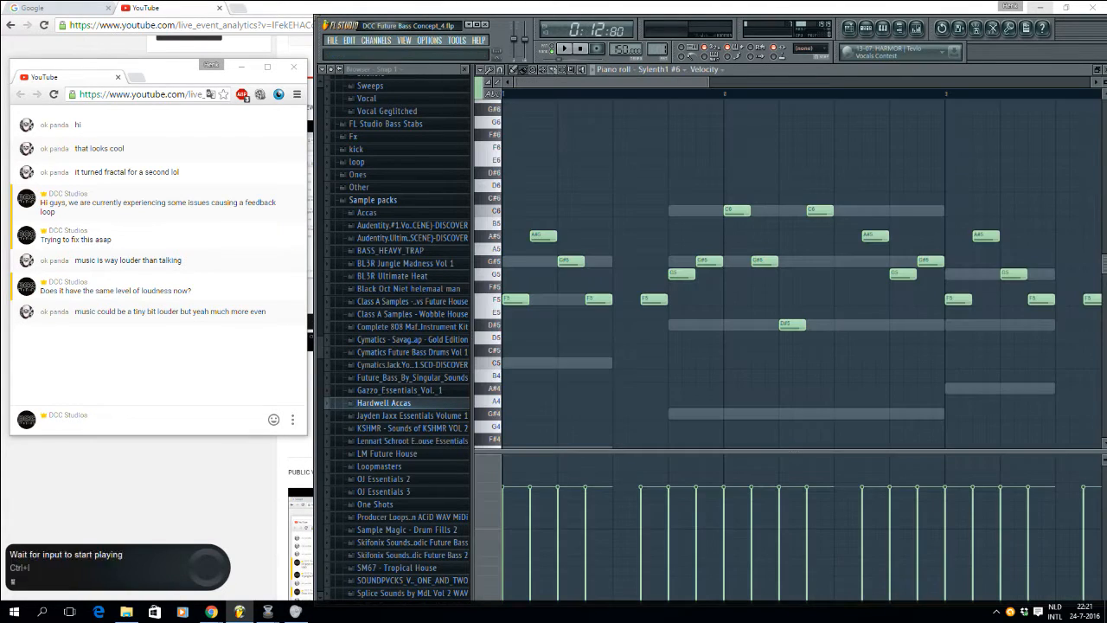
{"action": "key", "text": "F6"}
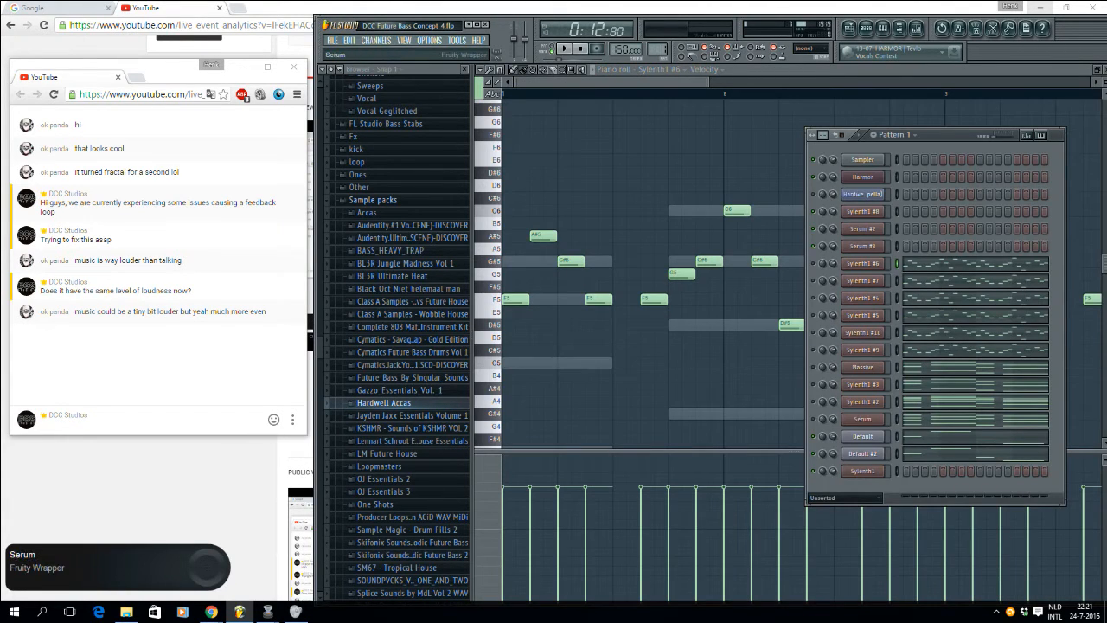
{"action": "left_click", "coordinate": [944, 436]}
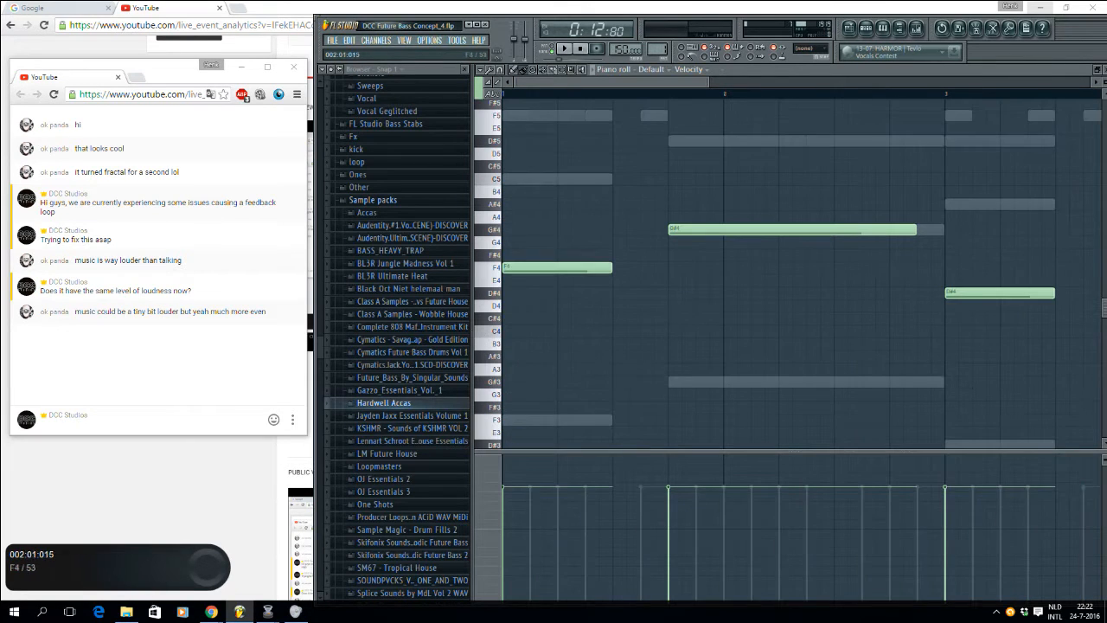
{"action": "scroll", "coordinate": [683, 217], "scroll_direction": "down", "scroll_amount": 3}
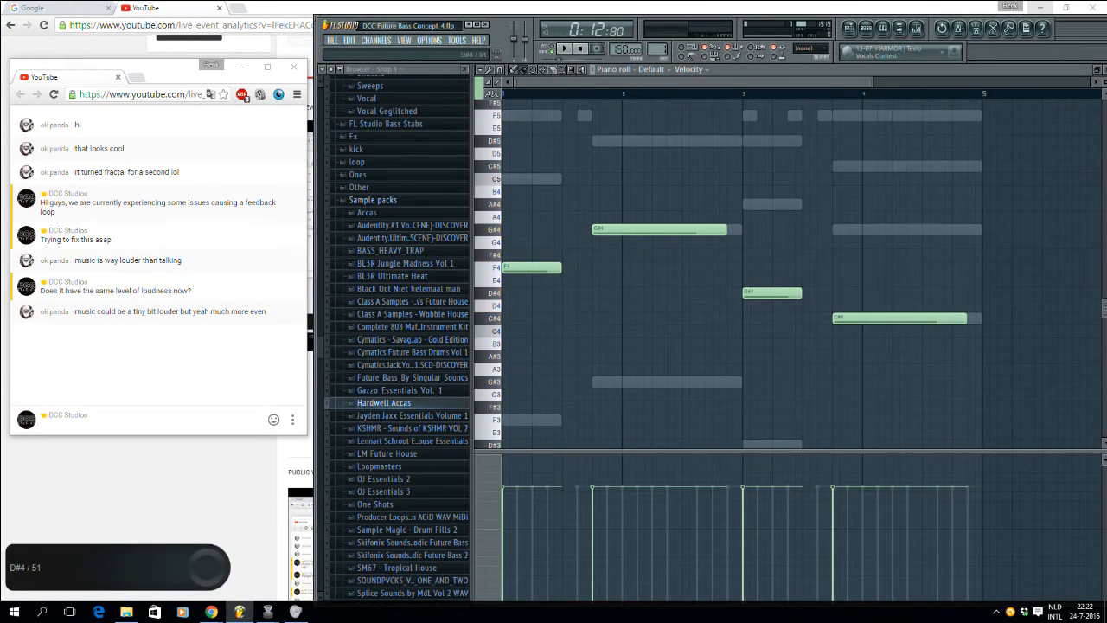
{"action": "left_click", "coordinate": [850, 27]}
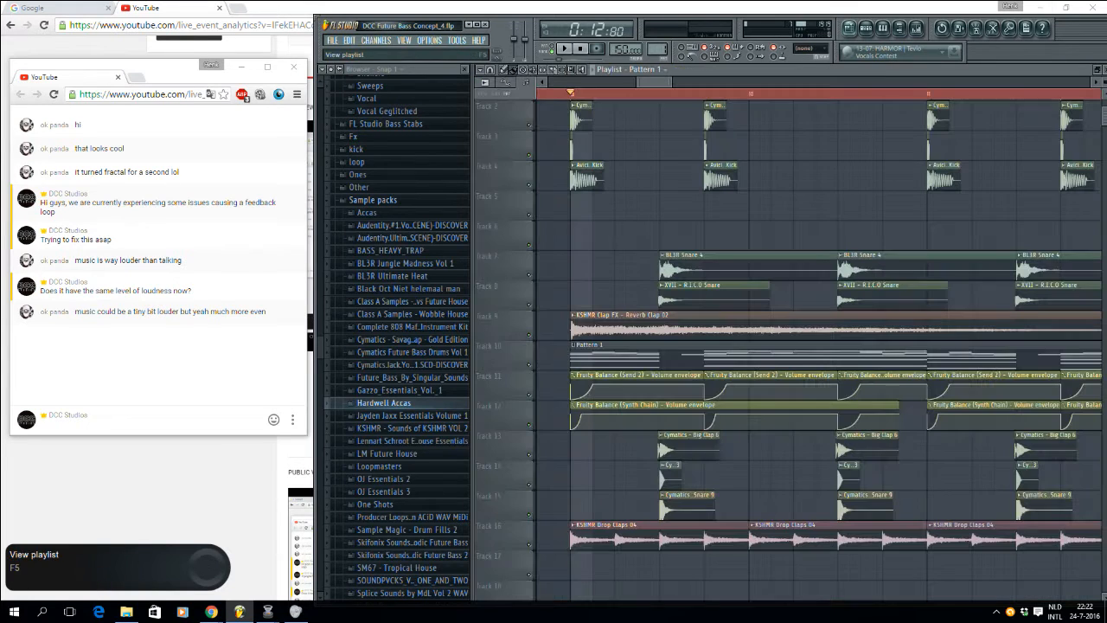
{"action": "key", "text": "F6"}
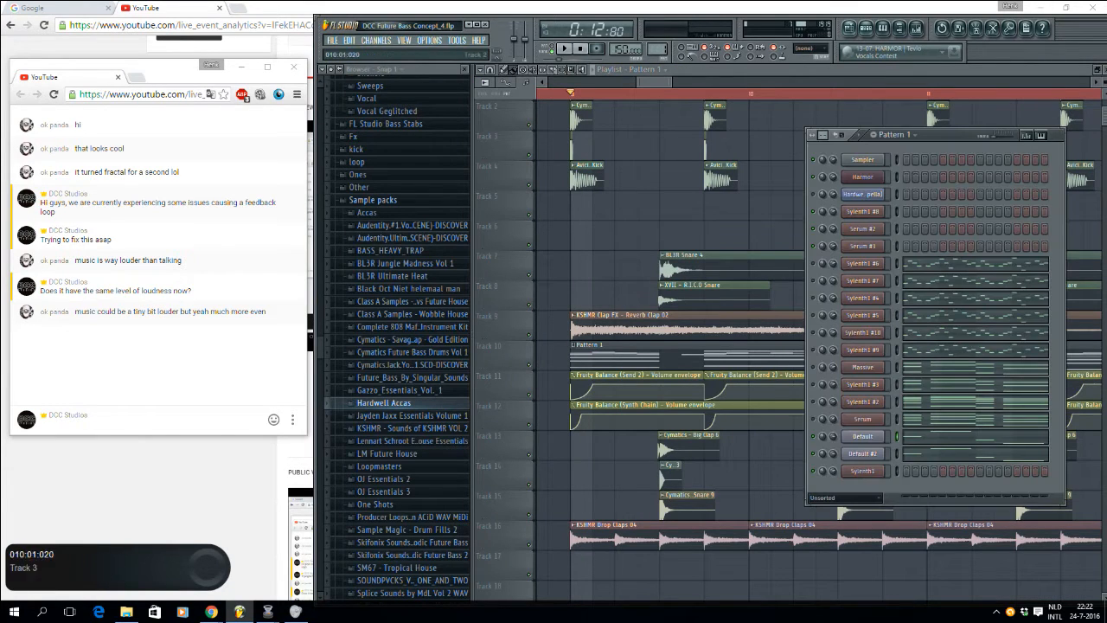
Step: Inspect the Sytrus oscillator settings of the Default and Default #2 channels in Pattern 1
{"action": "left_click", "coordinate": [862, 436]}
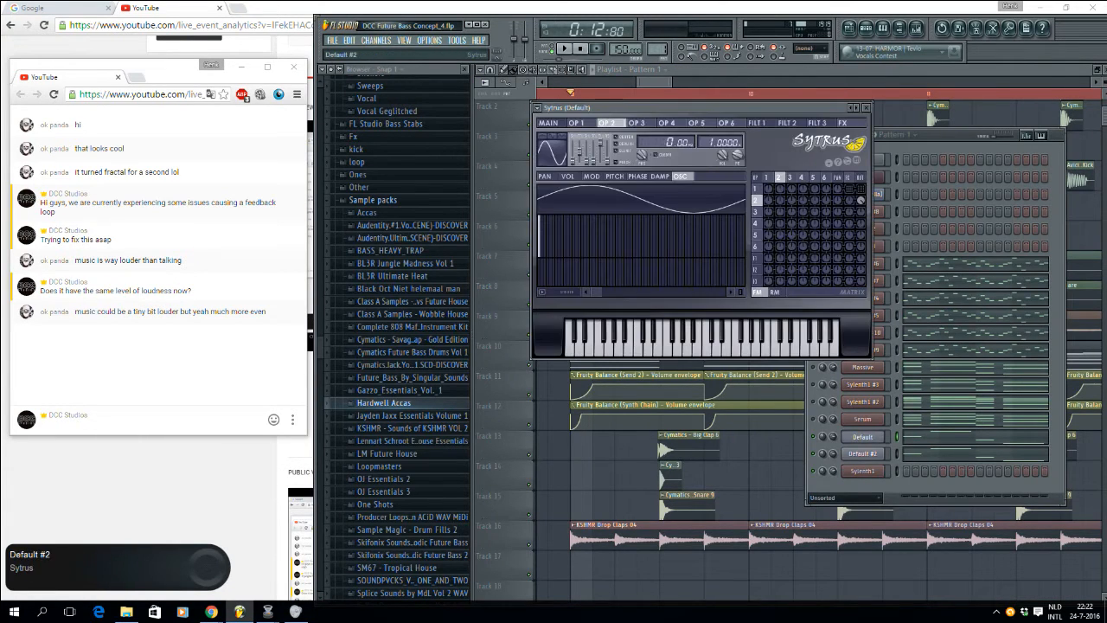
{"action": "left_click", "coordinate": [863, 453]}
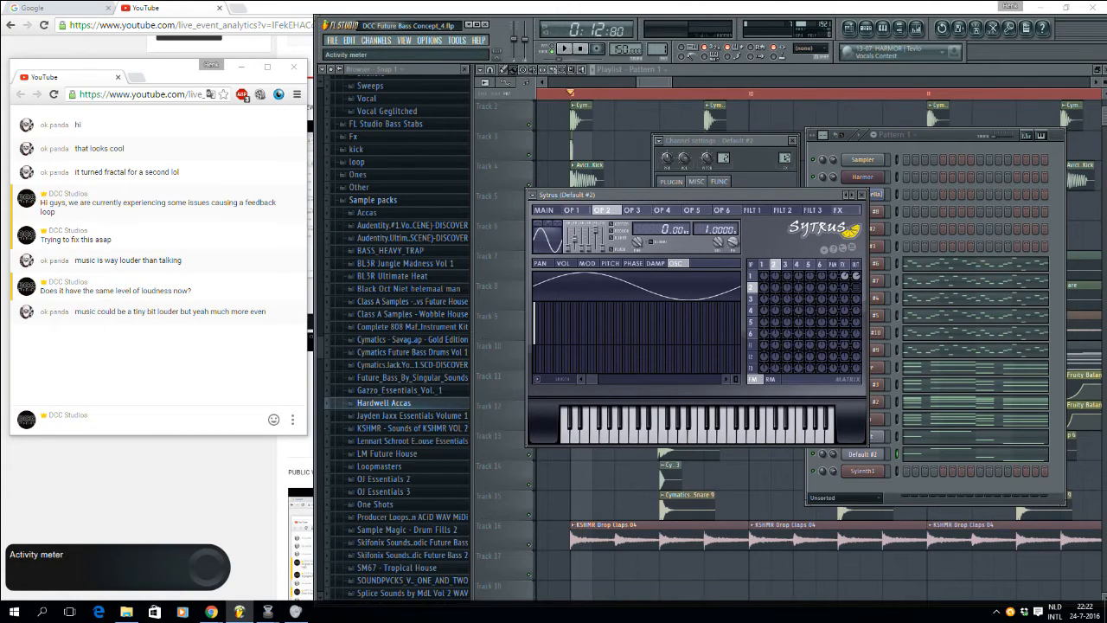
{"action": "left_click", "coordinate": [877, 437]}
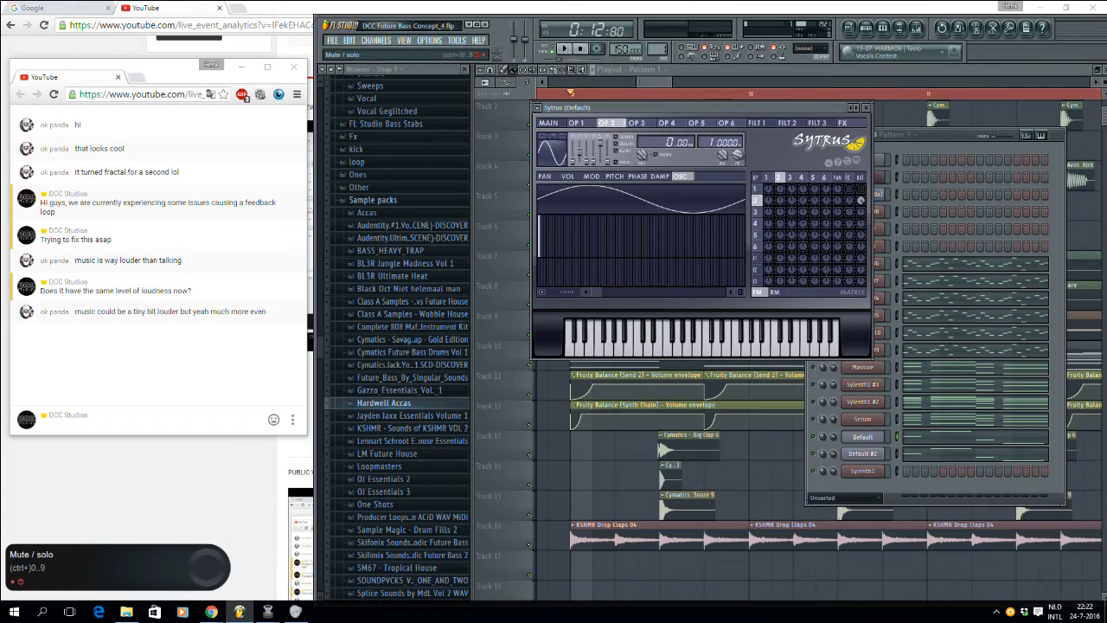
{"action": "right_click", "coordinate": [813, 436]}
{"action": "left_click", "coordinate": [823, 440]}
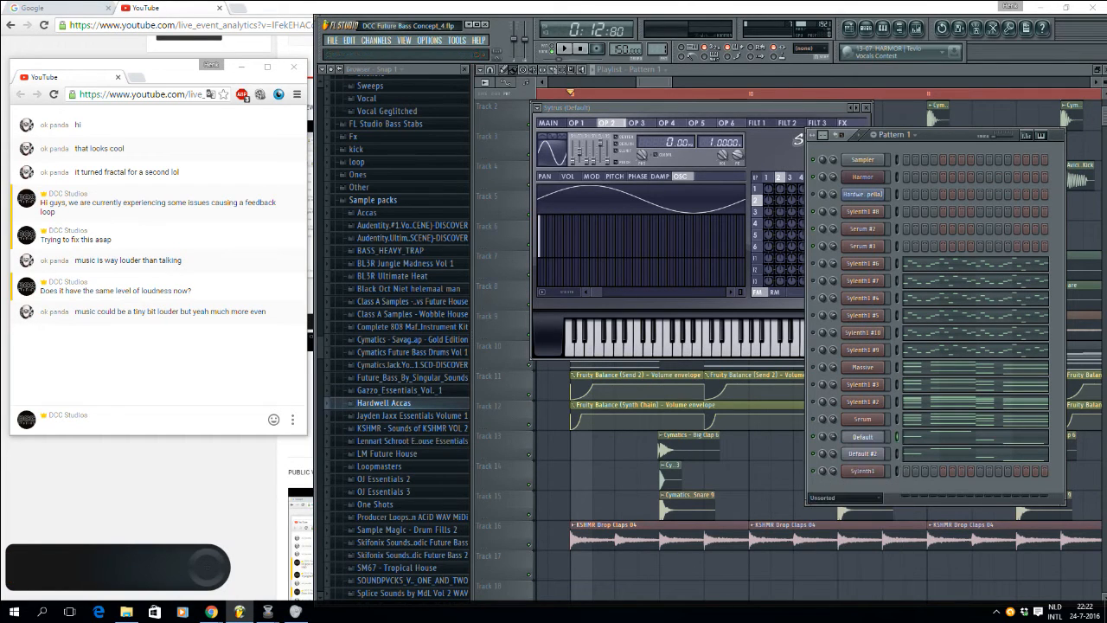
{"action": "right_click", "coordinate": [823, 436]}
{"action": "key", "text": "Escape"}
Step: Insert a new Sytrus channel at the first Default channel and load the Default preset
{"action": "right_click", "coordinate": [880, 432]}
{"action": "mouse_move", "coordinate": [903, 543]}
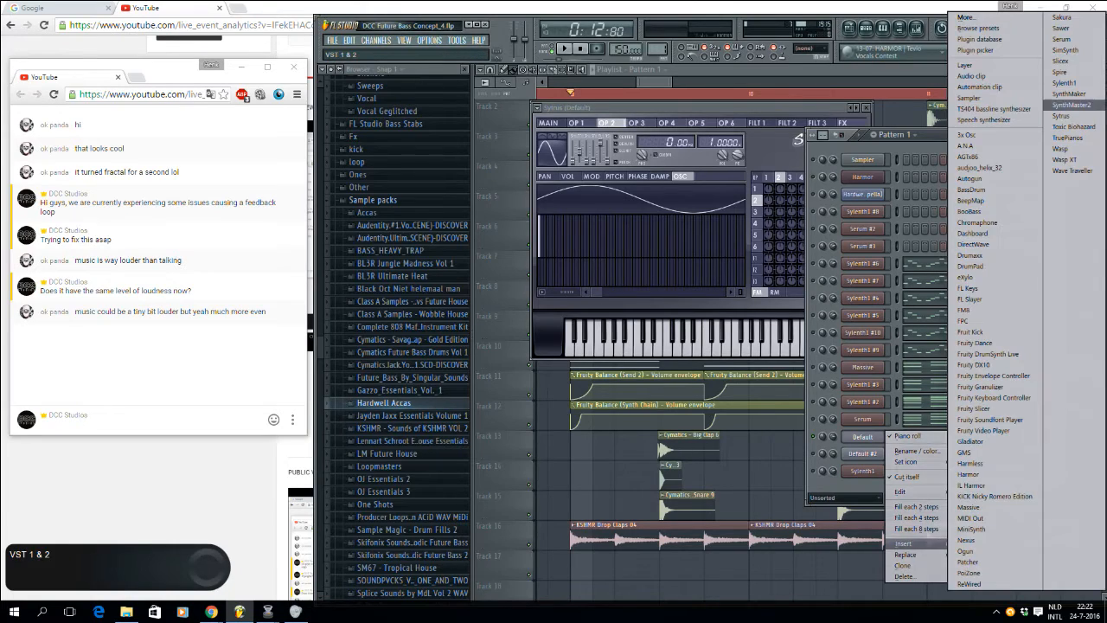
{"action": "left_click", "coordinate": [1062, 115]}
{"action": "left_click", "coordinate": [547, 201]}
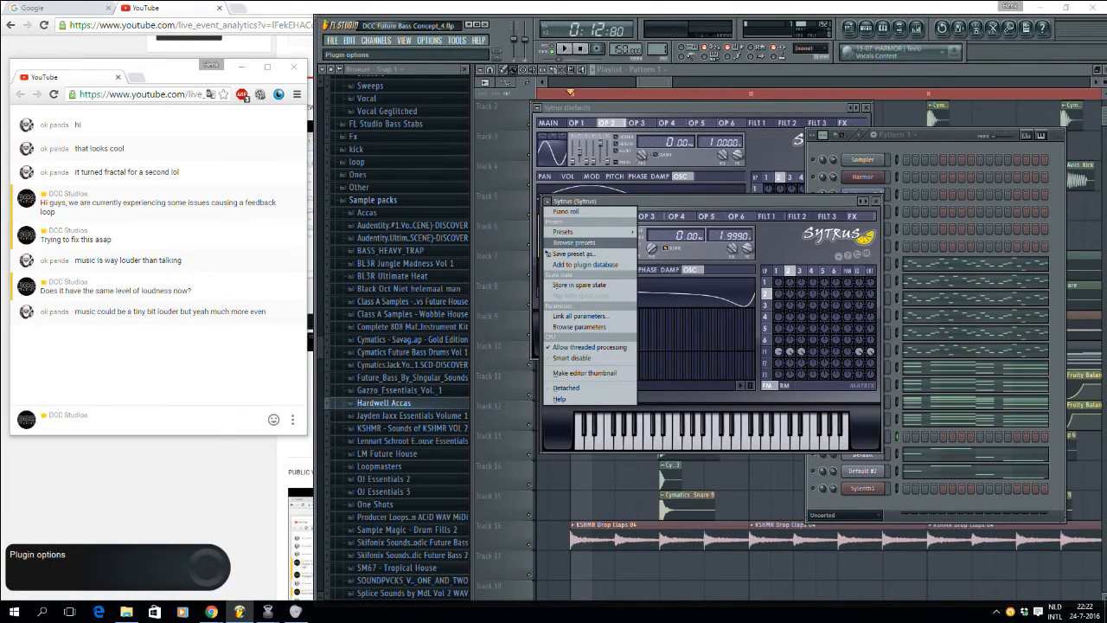
{"action": "mouse_move", "coordinate": [563, 232]}
{"action": "left_click", "coordinate": [277, 154]}
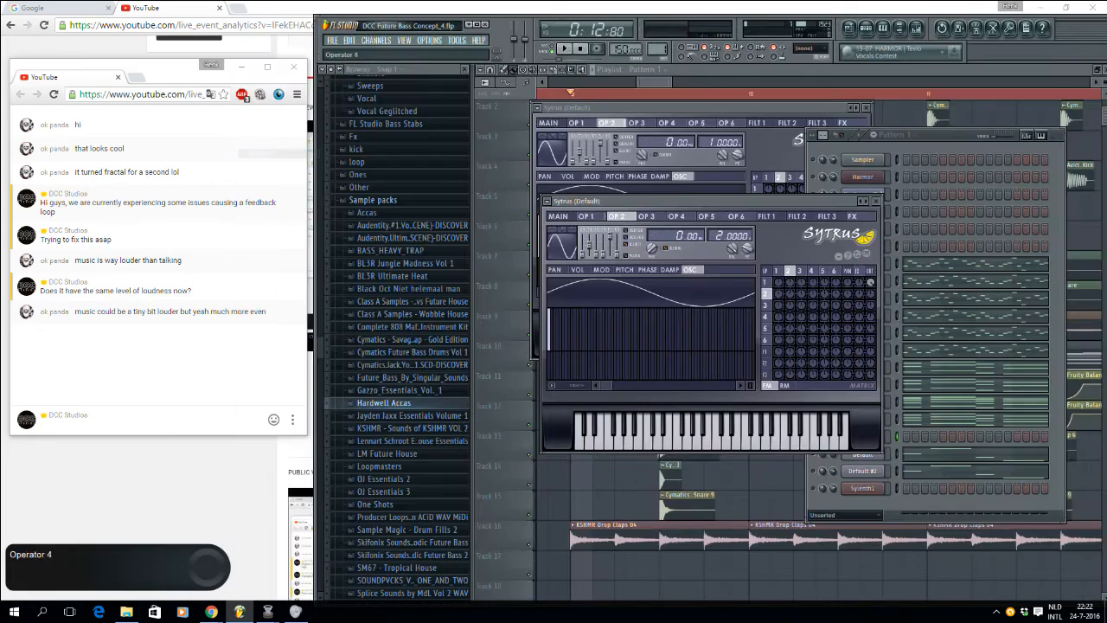
{"action": "left_click_drag", "start_coordinate": [699, 201], "coordinate": [732, 181]}
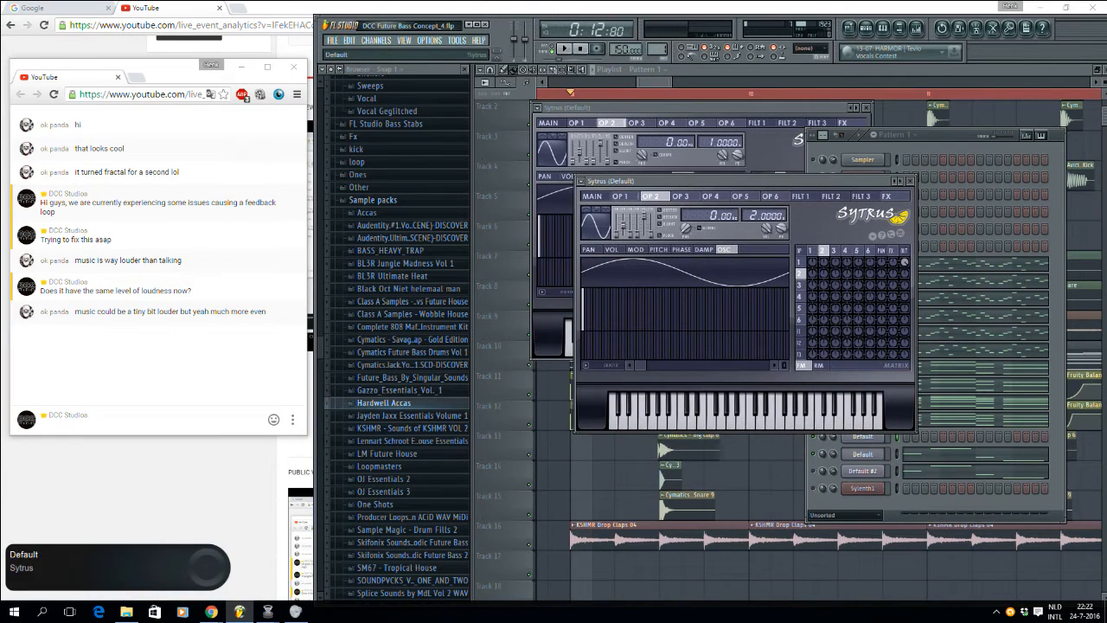
{"action": "left_click_drag", "start_coordinate": [638, 180], "coordinate": [664, 180]}
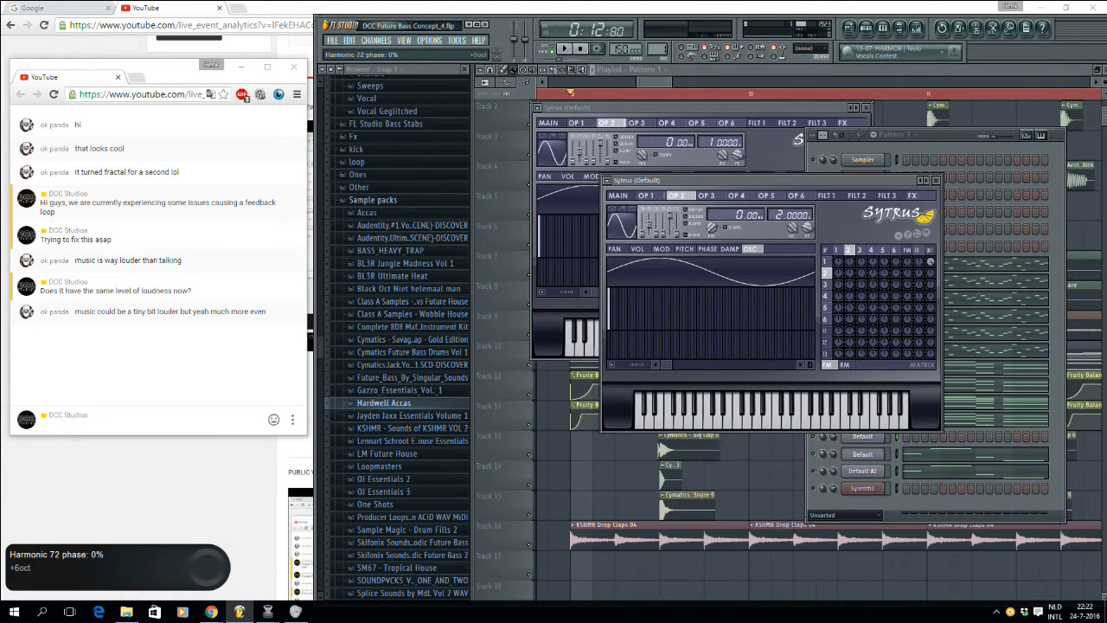
{"action": "left_click", "coordinate": [810, 365]}
Step: Open the Voxengo SPAN analyzer from the Master mixer track's effects and make its window detached
{"action": "key", "text": "F9"}
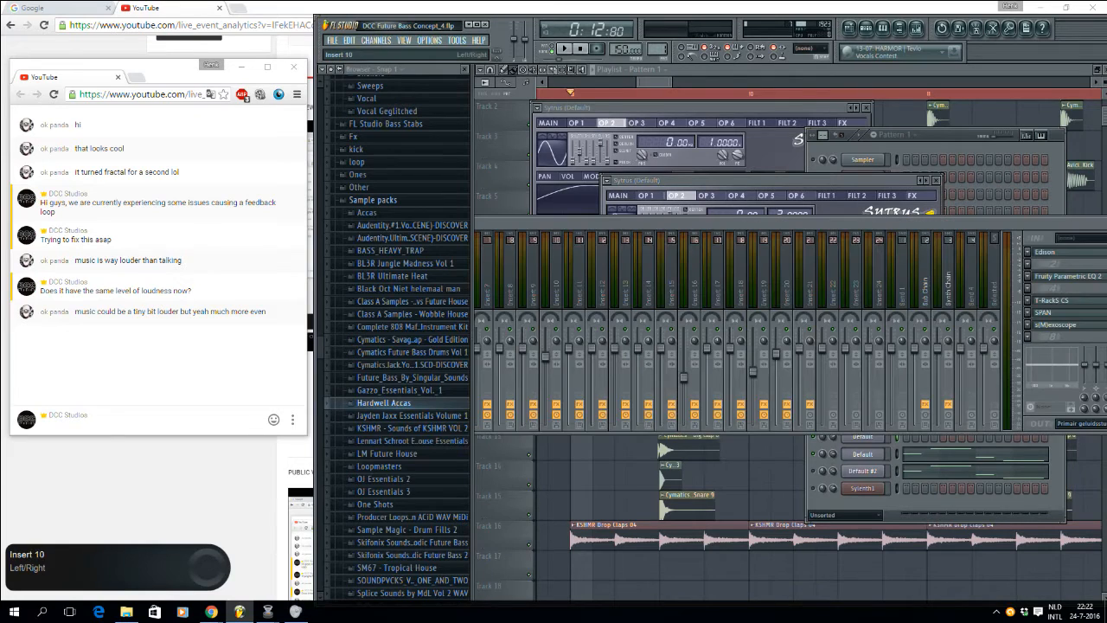
{"action": "left_click_drag", "start_coordinate": [556, 223], "coordinate": [723, 253]}
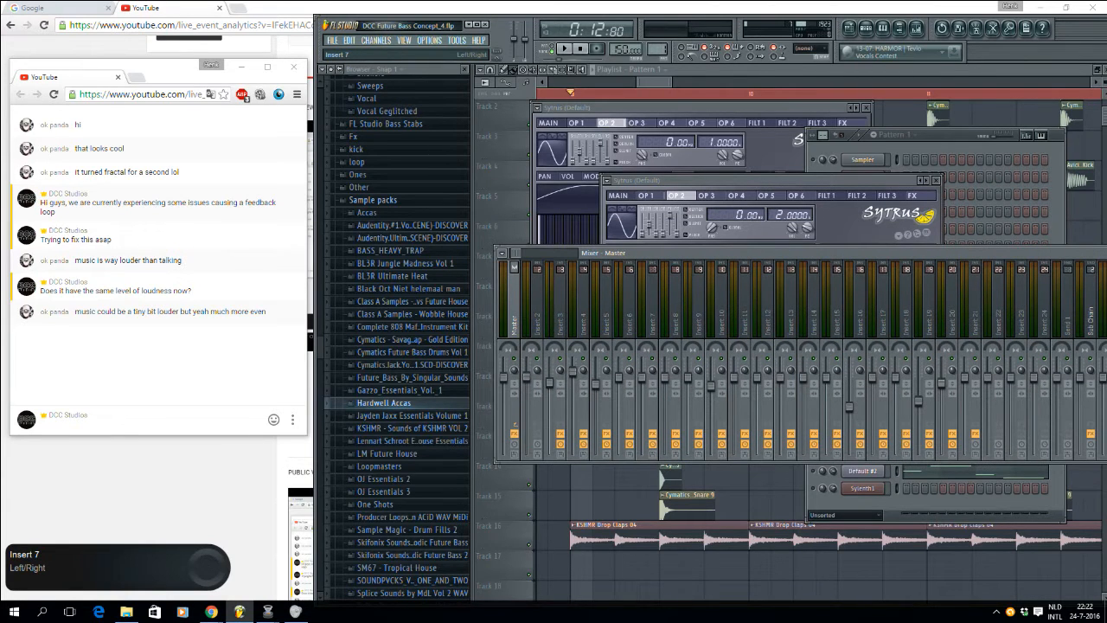
{"action": "left_click_drag", "start_coordinate": [796, 252], "coordinate": [488, 279]}
{"action": "left_click", "coordinate": [934, 368]}
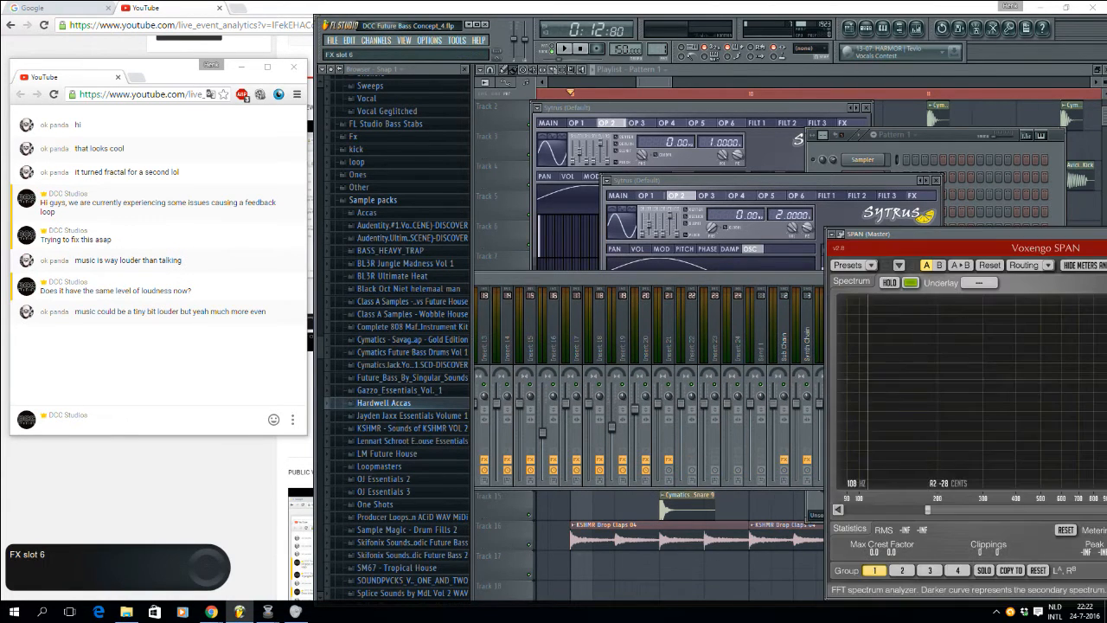
{"action": "left_click_drag", "start_coordinate": [990, 266], "coordinate": [926, 261]}
{"action": "left_click", "coordinate": [583, 262]}
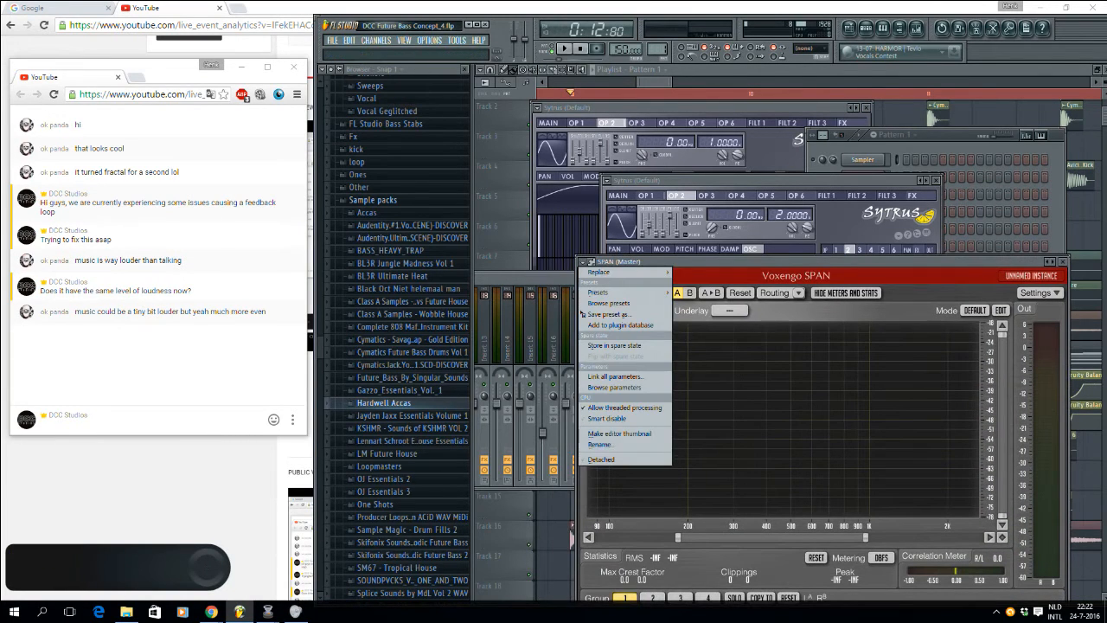
{"action": "left_click", "coordinate": [601, 459]}
Step: Arrange the new Sytrus window above SPAN and set the analyzer's mode to High Res
{"action": "left_click_drag", "start_coordinate": [761, 181], "coordinate": [826, 63]}
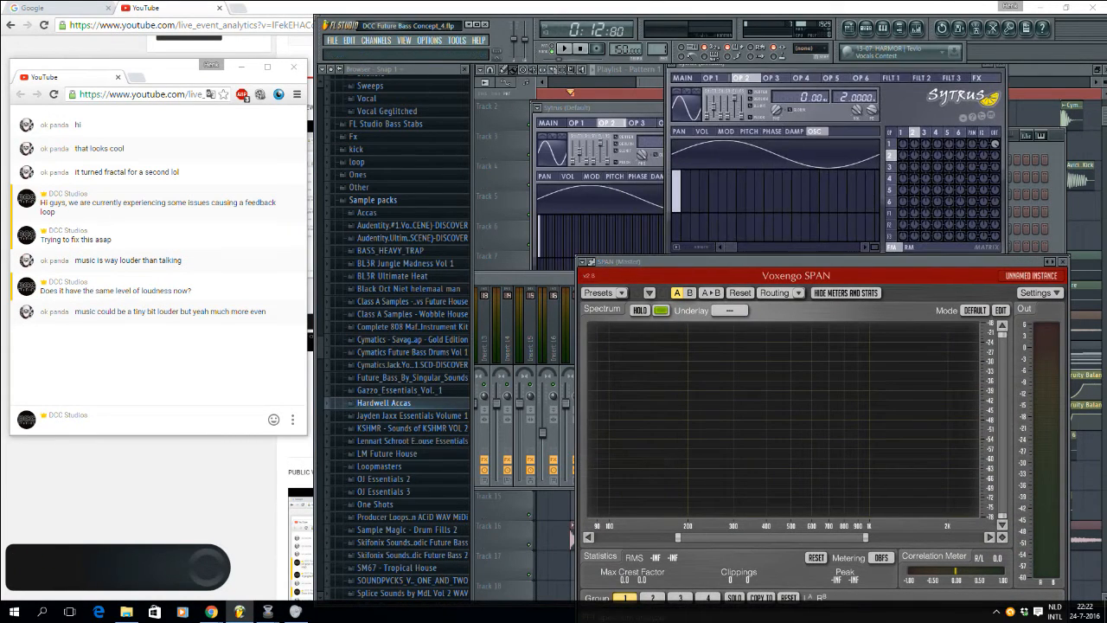
{"action": "left_click_drag", "start_coordinate": [825, 262], "coordinate": [824, 278]}
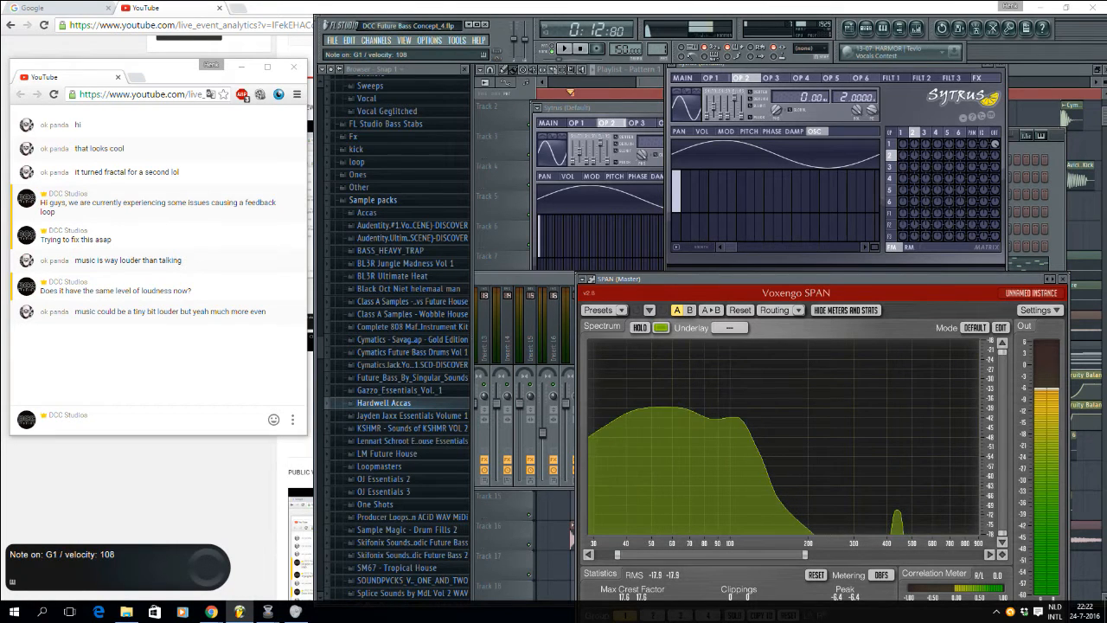
{"action": "left_click", "coordinate": [975, 328]}
{"action": "left_click", "coordinate": [974, 372]}
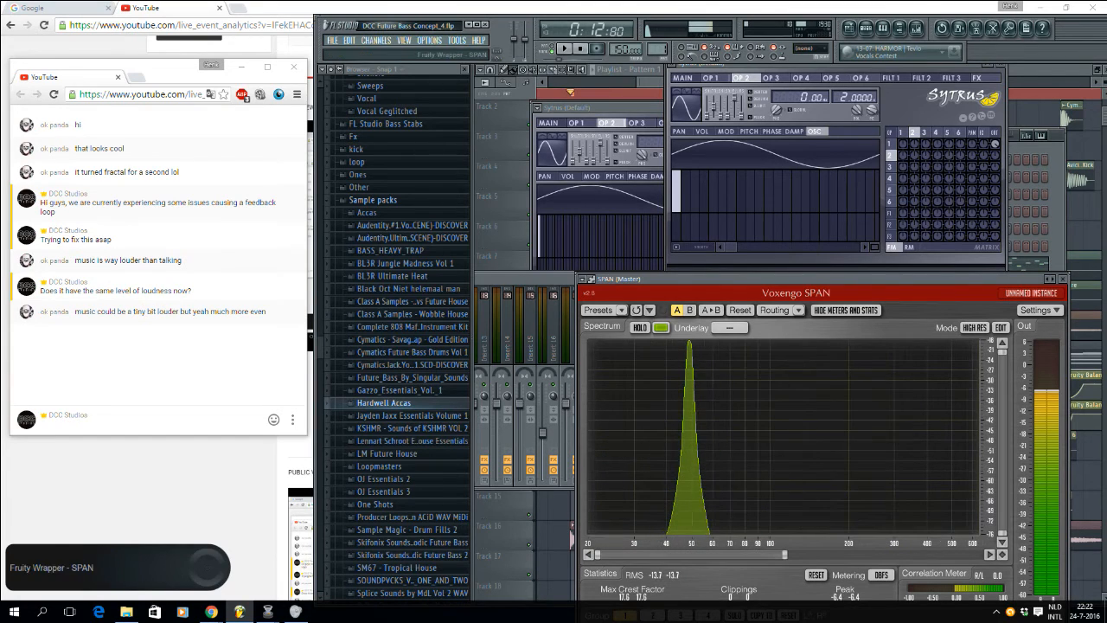
Step: Try raising harmonic 2 of operator 2 in the new Sytrus to compare its spectrum, and reduce it to zero
{"action": "left_click_drag", "start_coordinate": [686, 210], "coordinate": [686, 179]}
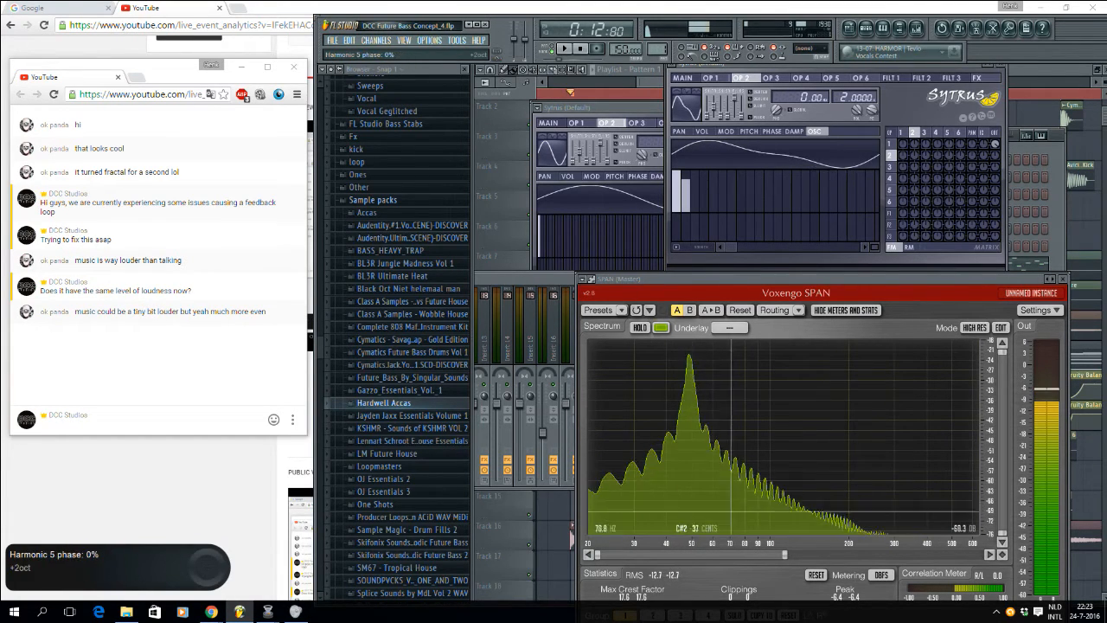
{"action": "left_click_drag", "start_coordinate": [784, 555], "coordinate": [809, 554]}
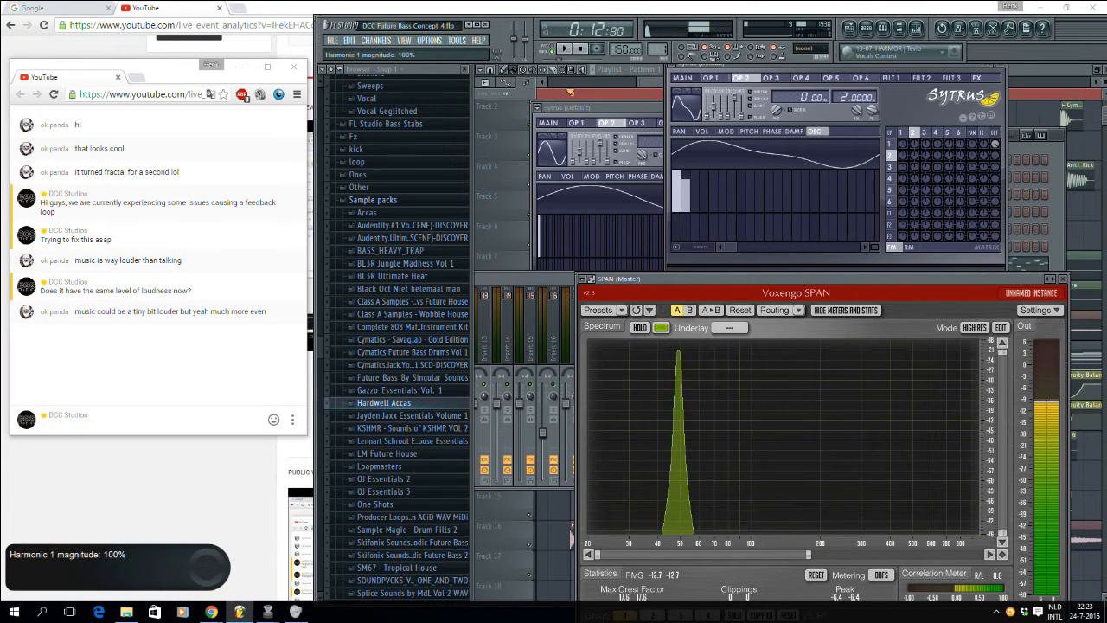
{"action": "left_click_drag", "start_coordinate": [685, 187], "coordinate": [686, 213]}
Step: Add harmonics 2 and 3 to operator 1's oscillator in the new Sytrus and widen SPAN's frequency range
{"action": "left_click", "coordinate": [625, 108]}
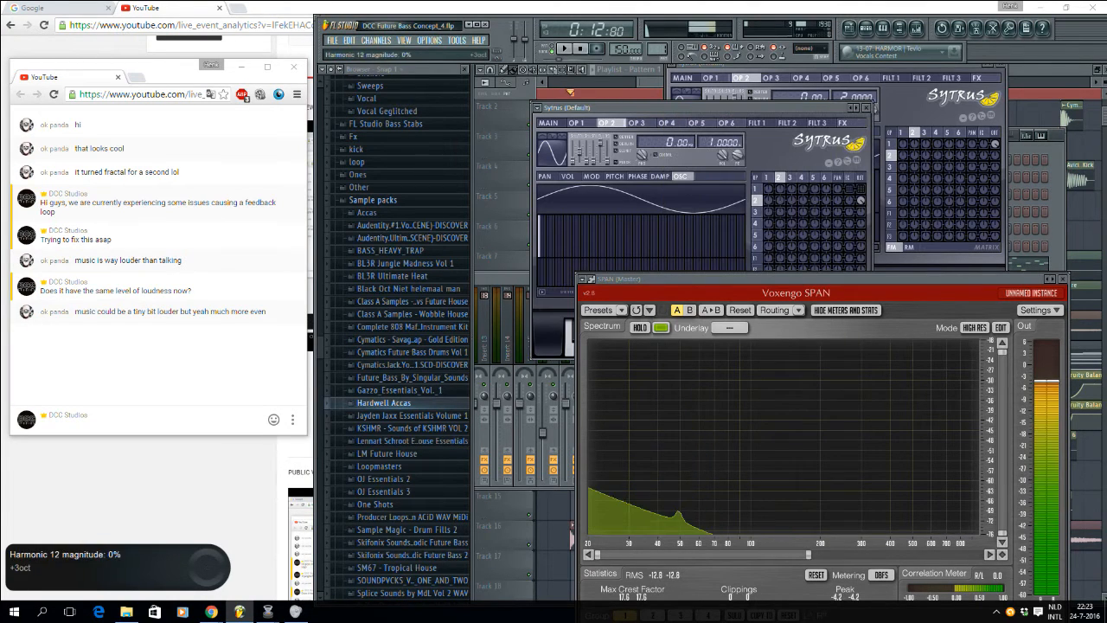
{"action": "left_click", "coordinate": [890, 78]}
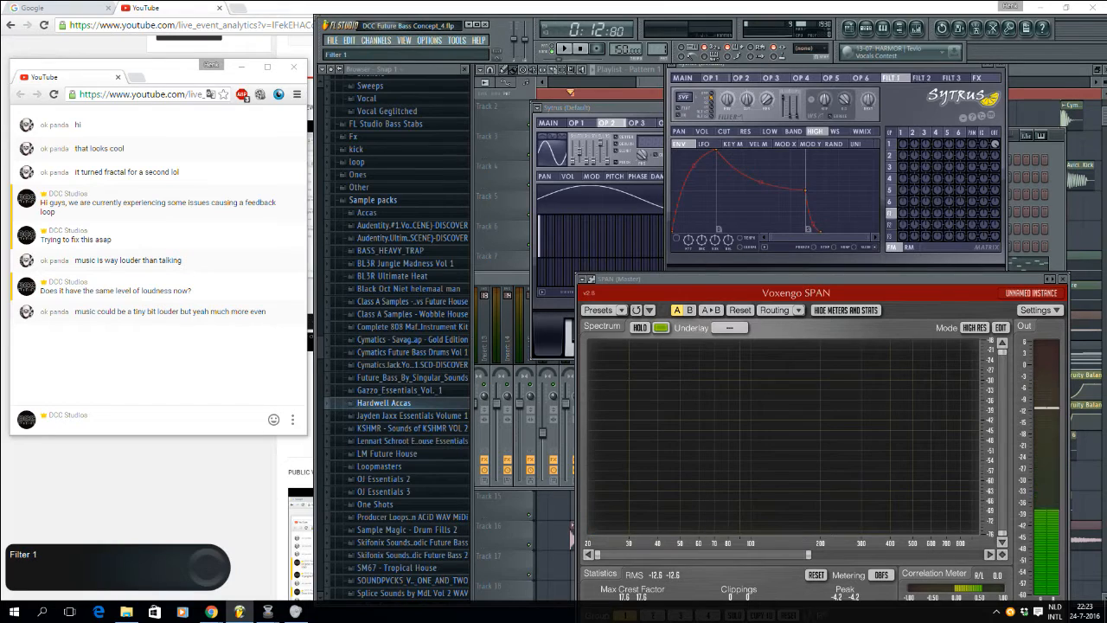
{"action": "left_click", "coordinate": [683, 77]}
{"action": "left_click", "coordinate": [710, 78]}
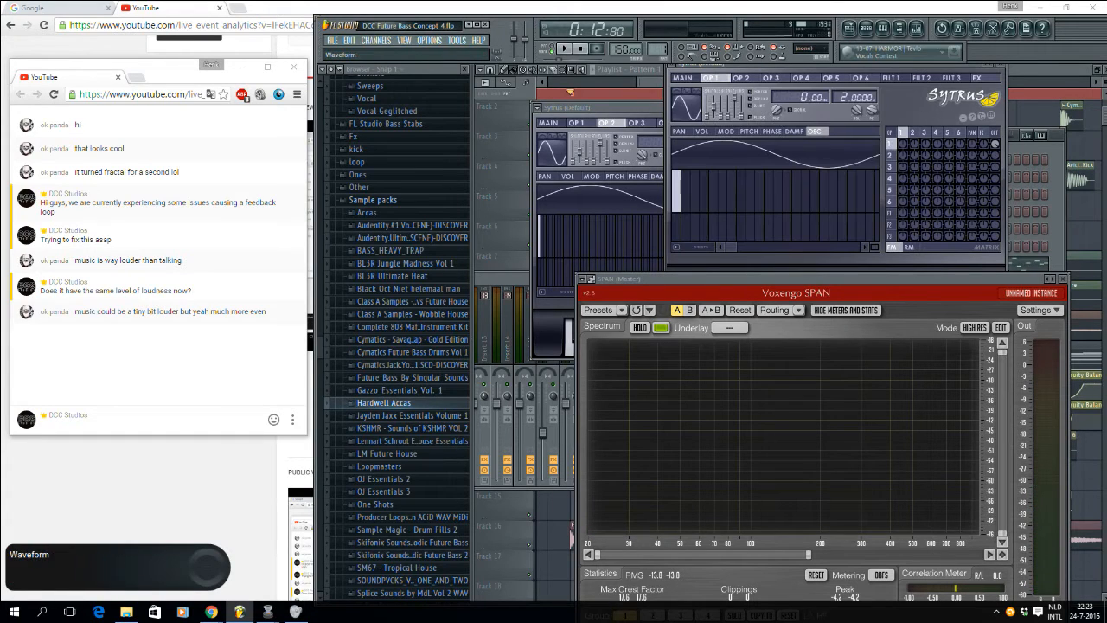
{"action": "left_click", "coordinate": [695, 185]}
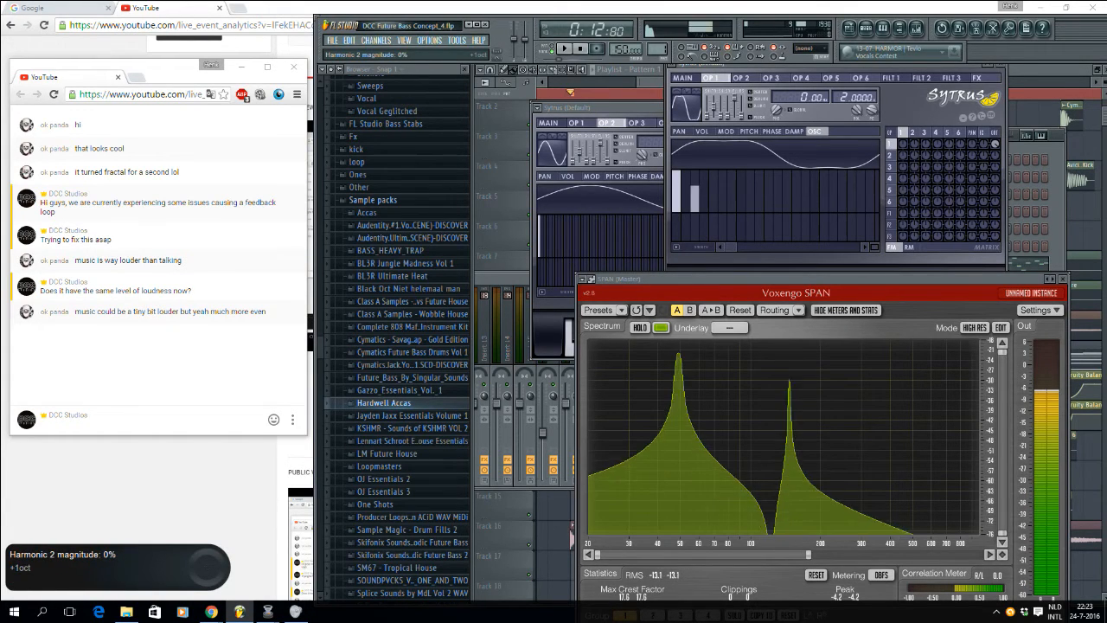
{"action": "left_click", "coordinate": [686, 183]}
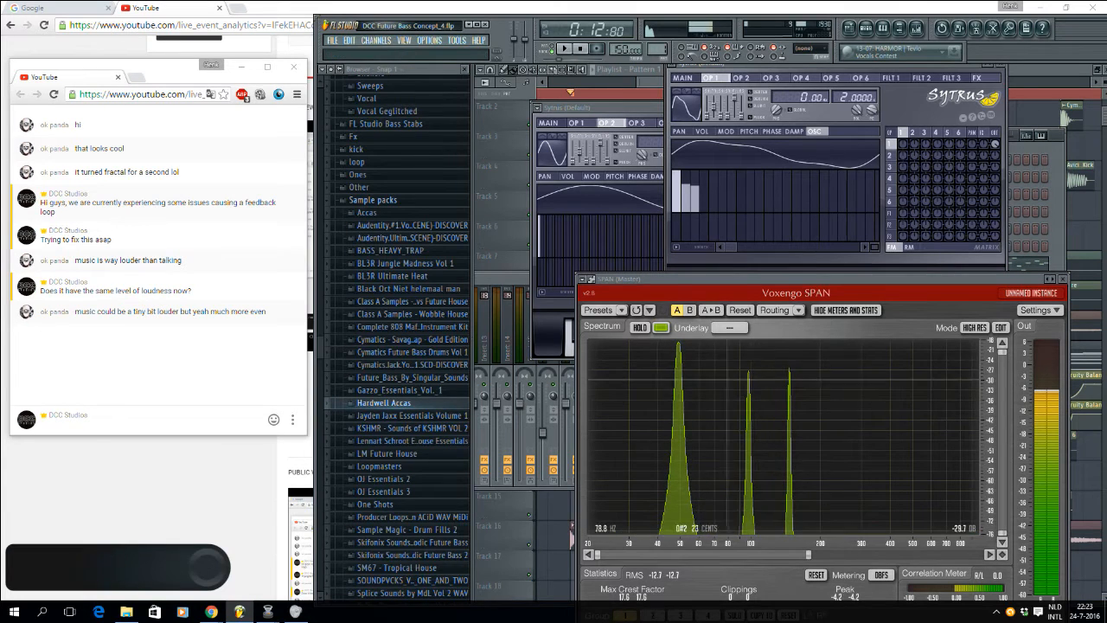
{"action": "left_click_drag", "start_coordinate": [808, 554], "coordinate": [845, 554]}
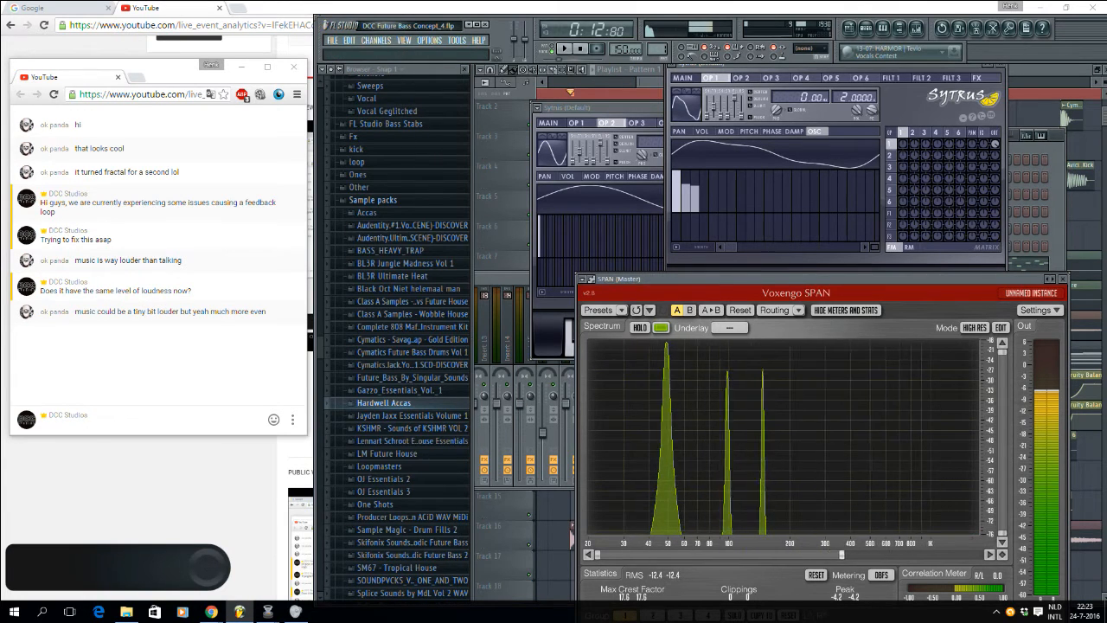
Step: Add higher harmonics to operator 1's oscillator and reshape harmonics 2 onward to lower magnitudes beside the full first harmonic
{"action": "left_click", "coordinate": [704, 182]}
{"action": "left_click", "coordinate": [713, 190]}
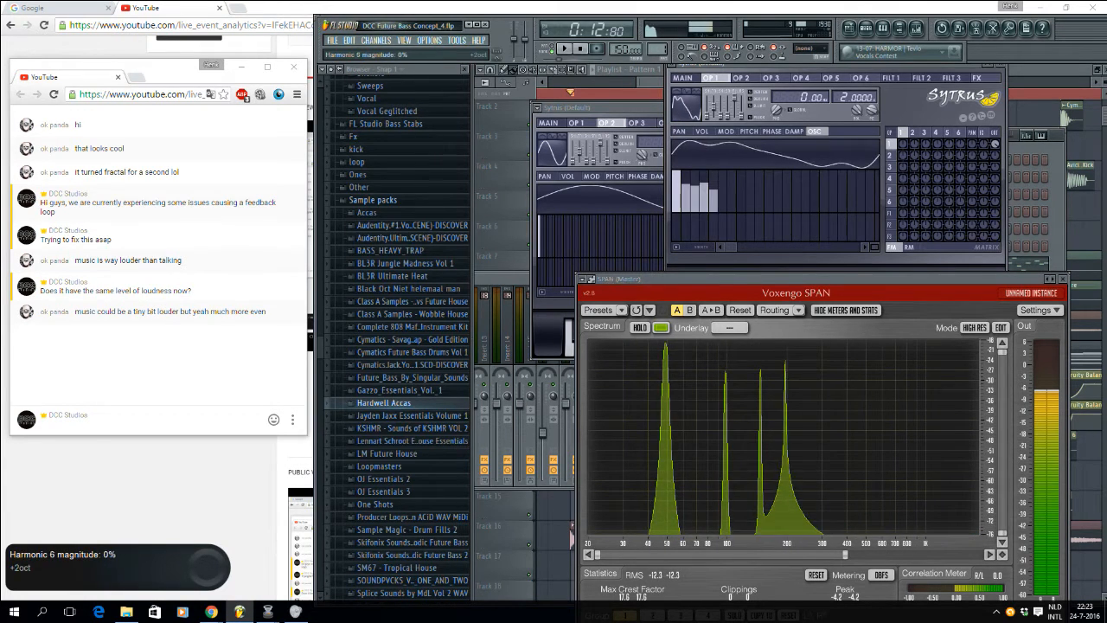
{"action": "left_click", "coordinate": [724, 192]}
{"action": "mouse_move", "coordinate": [741, 191]}
{"action": "left_mouse_down"}
{"action": "mouse_move", "coordinate": [750, 188]}
{"action": "mouse_move", "coordinate": [751, 204]}
{"action": "mouse_move", "coordinate": [685, 201]}
{"action": "mouse_move", "coordinate": [686, 192]}
{"action": "left_mouse_up"}
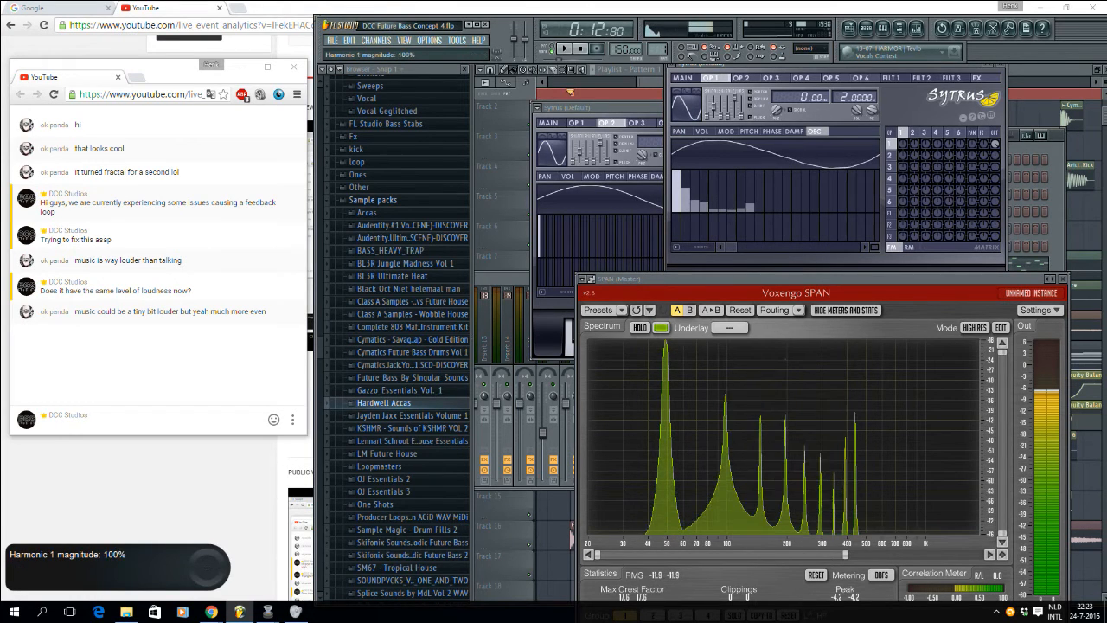
Step: Rearrange the Sytrus, SPAN and channel rack windows, and show the effects settings of the Default #2 channel's Sytrus
{"action": "left_click_drag", "start_coordinate": [606, 107], "coordinate": [575, 95]}
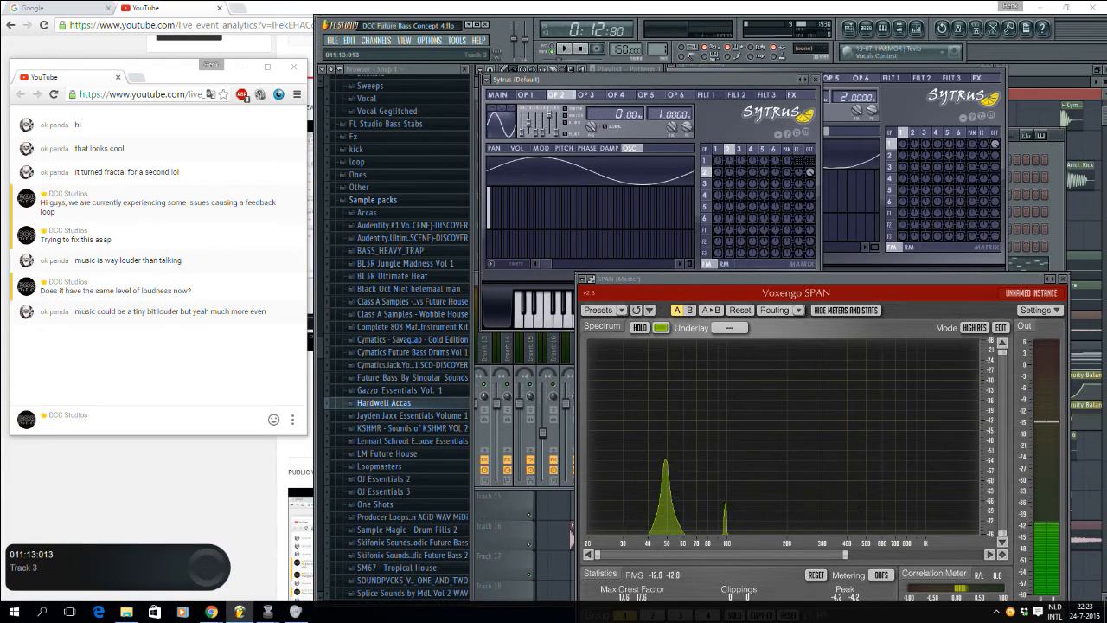
{"action": "left_click_drag", "start_coordinate": [1017, 135], "coordinate": [1031, 111]}
{"action": "left_click_drag", "start_coordinate": [848, 278], "coordinate": [534, 358]}
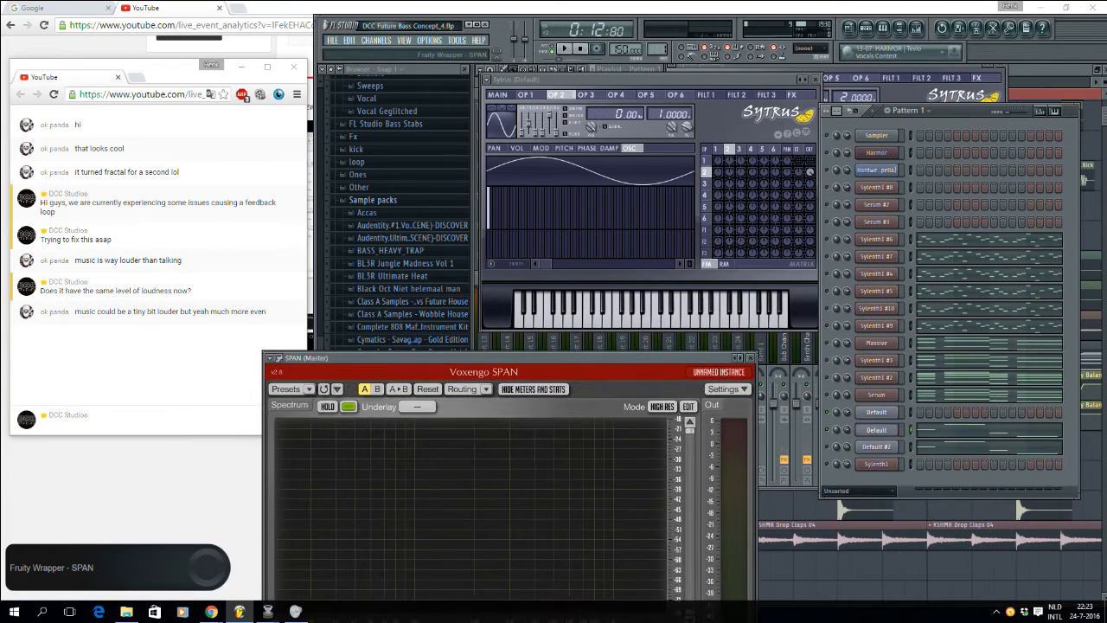
{"action": "left_click", "coordinate": [876, 446]}
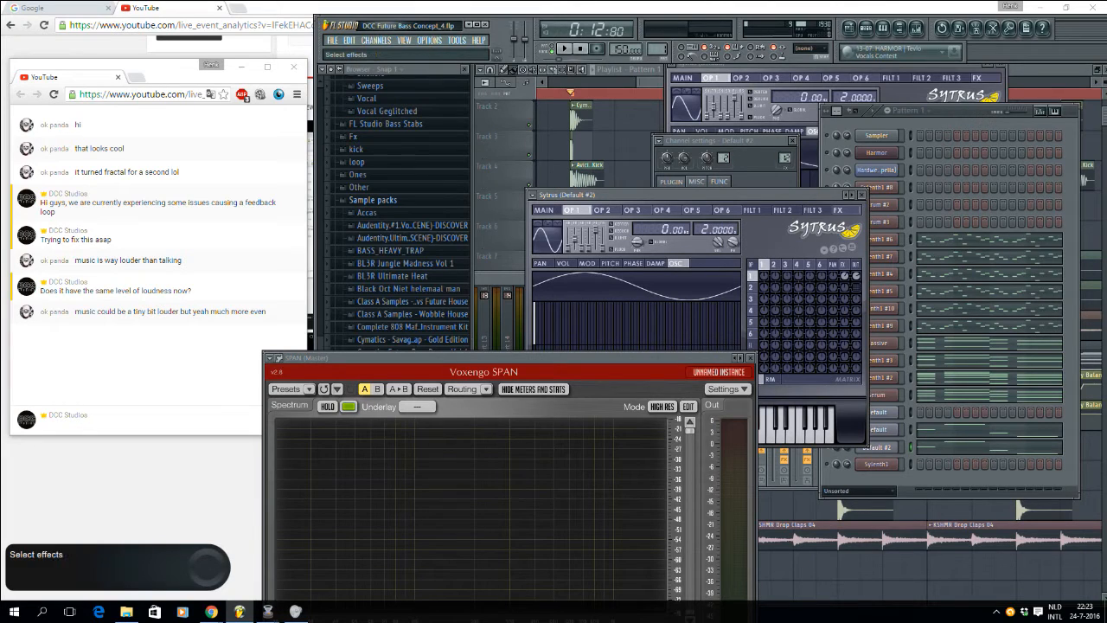
{"action": "left_click", "coordinate": [837, 210]}
Step: Play the Default and Default #2 bass layers and examine their mixer levels alongside the Master SPAN spectrum
{"action": "left_click_drag", "start_coordinate": [960, 111], "coordinate": [972, 105]}
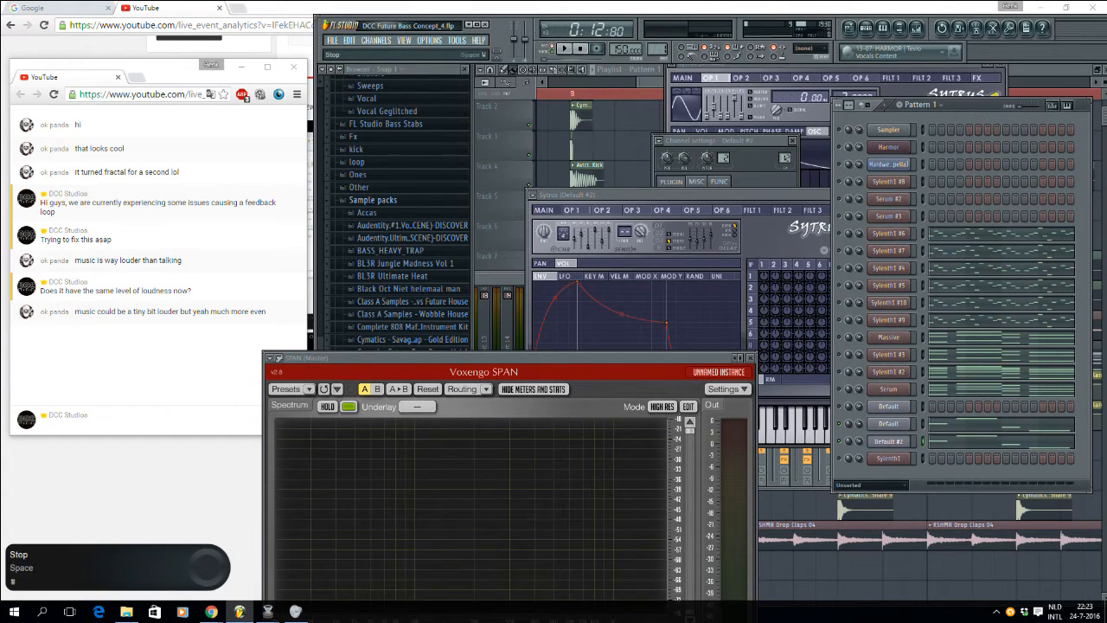
{"action": "left_click", "coordinate": [565, 48]}
{"action": "left_click", "coordinate": [908, 29]}
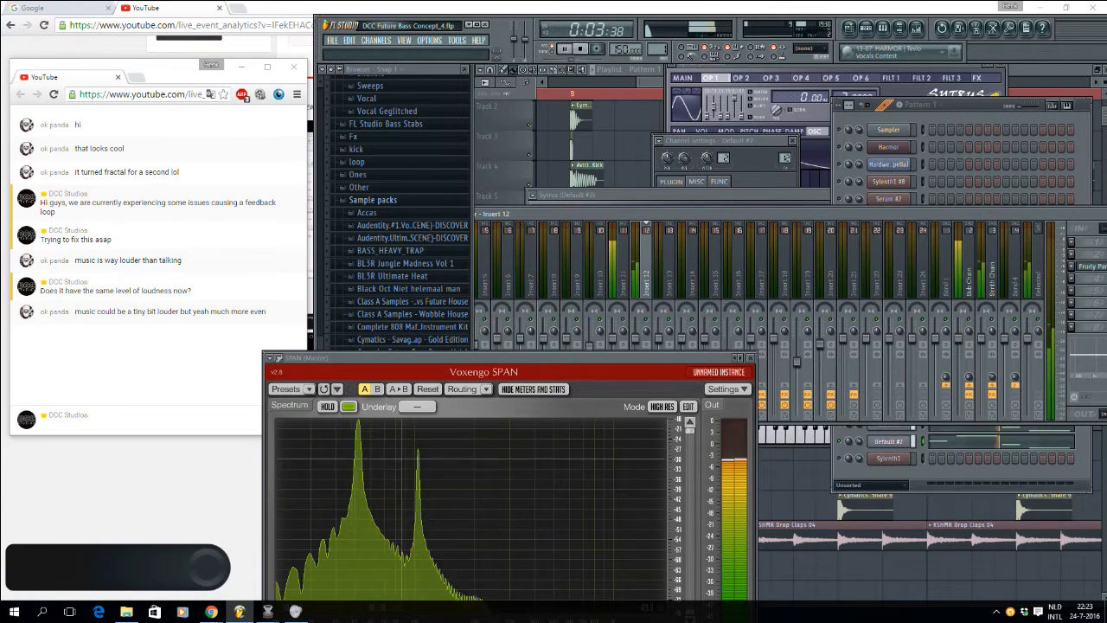
{"action": "left_click_drag", "start_coordinate": [519, 214], "coordinate": [725, 166]}
{"action": "left_click", "coordinate": [597, 223]}
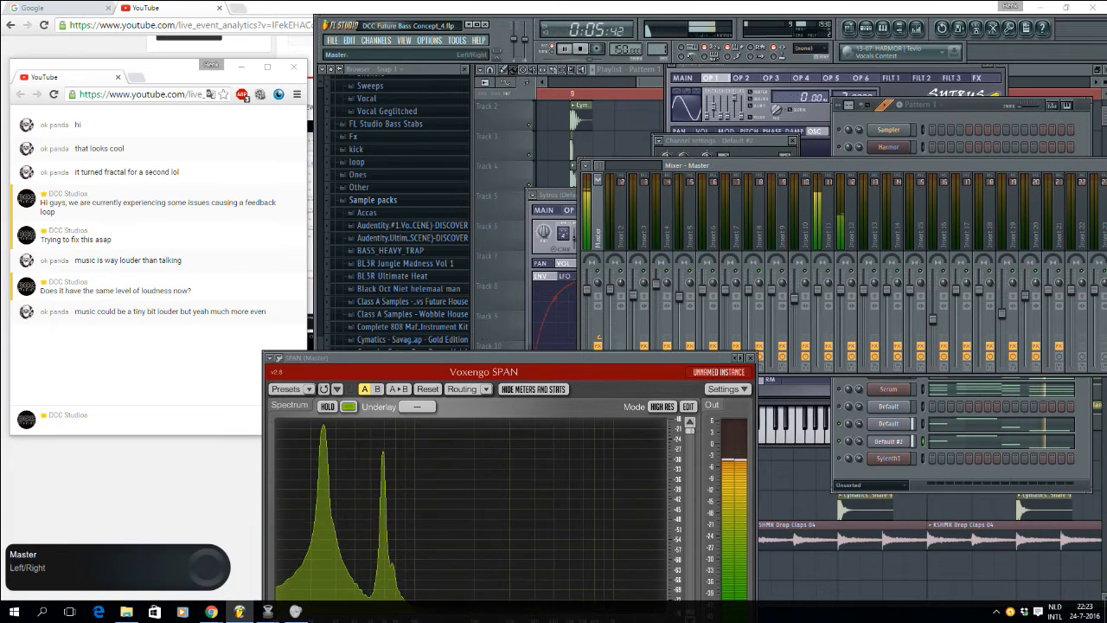
{"action": "left_click_drag", "start_coordinate": [900, 165], "coordinate": [689, 157]}
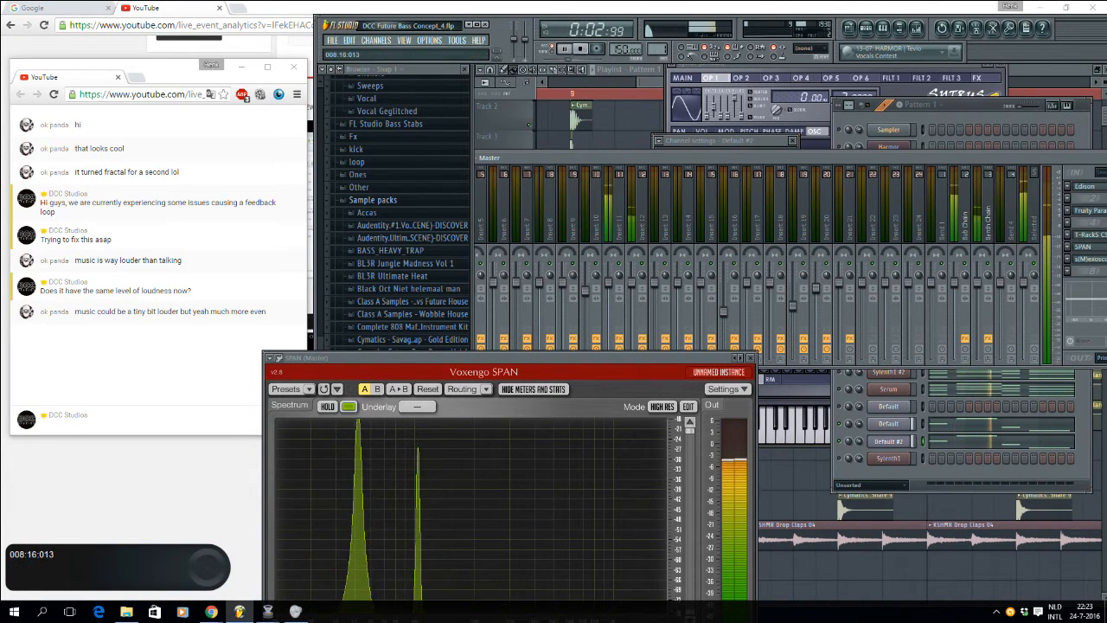
Step: Bring the playlist back into view and stop playback at the start of the drop at bar 9
{"action": "left_click", "coordinate": [578, 92]}
{"action": "left_click", "coordinate": [866, 29]}
{"action": "key", "text": "space"}
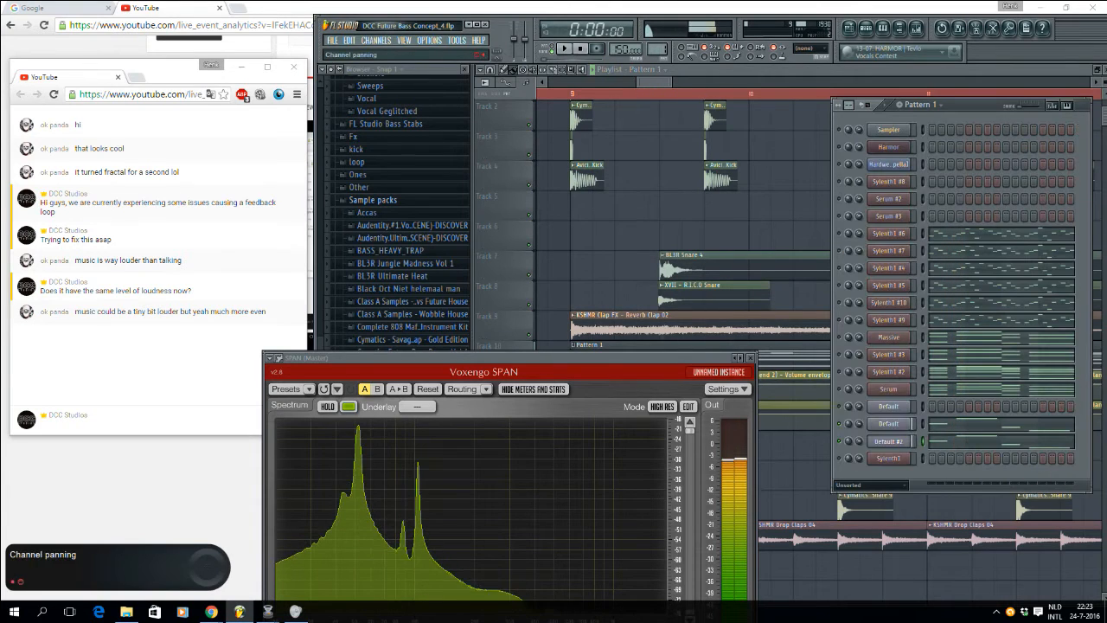
Step: Toggle the solo state of the Default channel until all Pattern 1 channels are turned back on
{"action": "right_click", "coordinate": [839, 425]}
{"action": "left_click", "coordinate": [846, 435]}
{"action": "right_click", "coordinate": [839, 427]}
{"action": "left_click", "coordinate": [847, 435]}
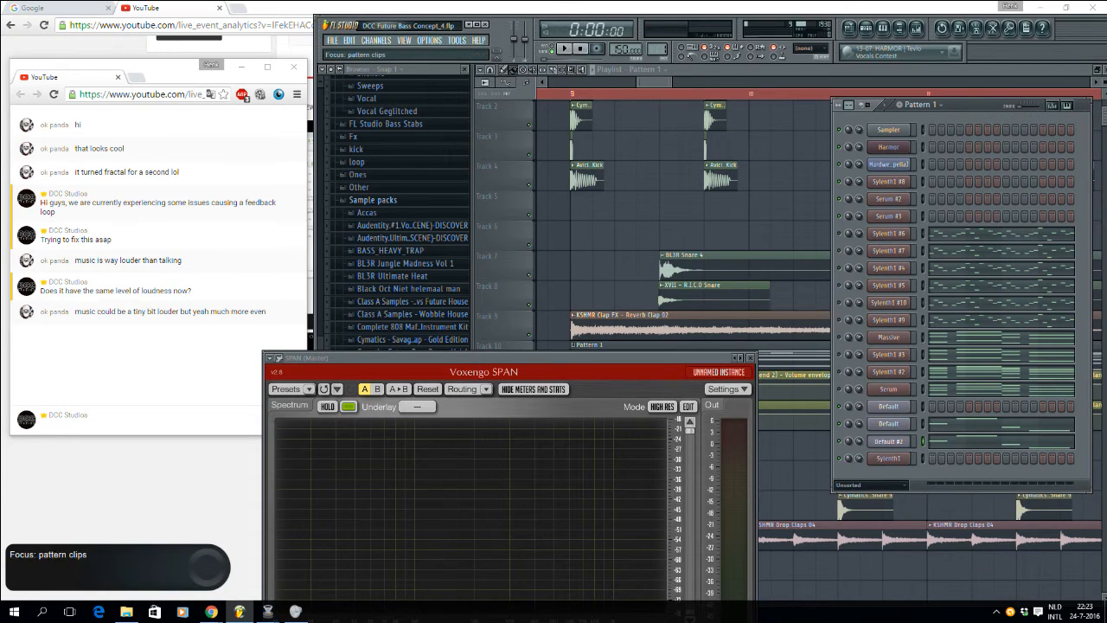
Step: Close the SPAN window and play the full drop from just before bar 9, then stop playback
{"action": "left_click", "coordinate": [549, 93]}
{"action": "mouse_move", "coordinate": [662, 82]}
{"action": "left_mouse_down"}
{"action": "mouse_move", "coordinate": [677, 82]}
{"action": "mouse_move", "coordinate": [645, 82]}
{"action": "left_mouse_up"}
{"action": "left_click", "coordinate": [750, 358]}
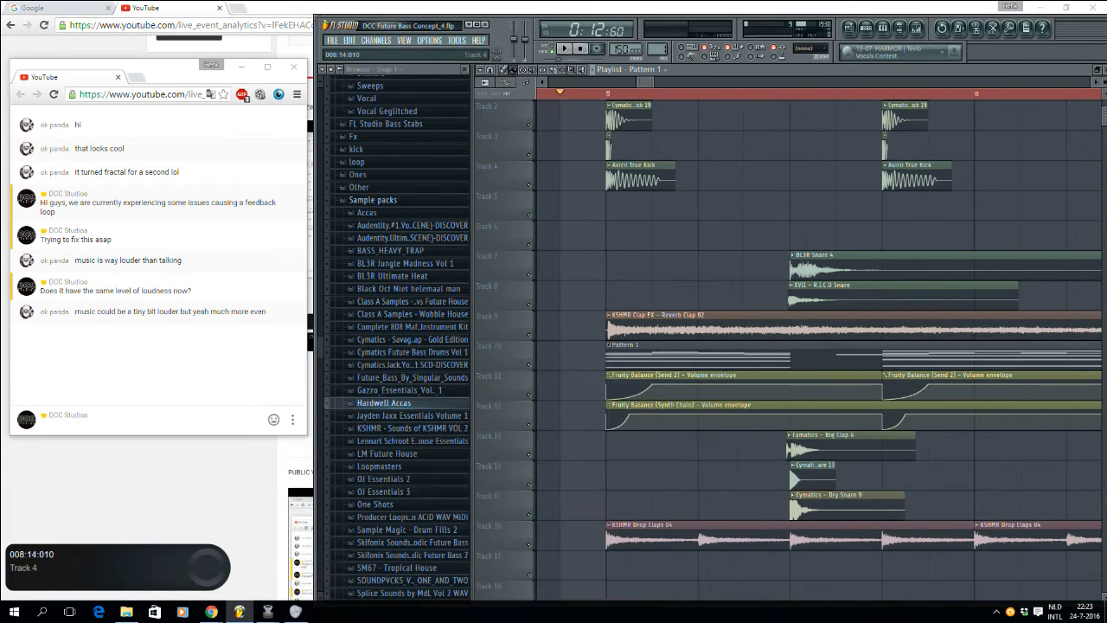
{"action": "key", "text": "space"}
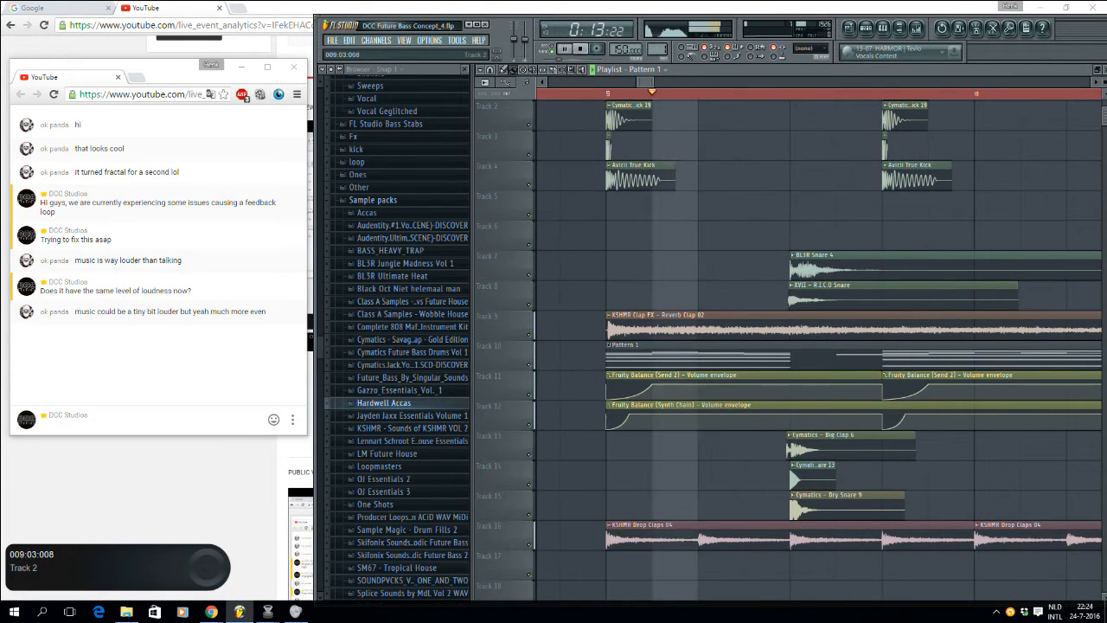
{"action": "scroll", "coordinate": [624, 384], "scroll_direction": "down", "scroll_amount": 2}
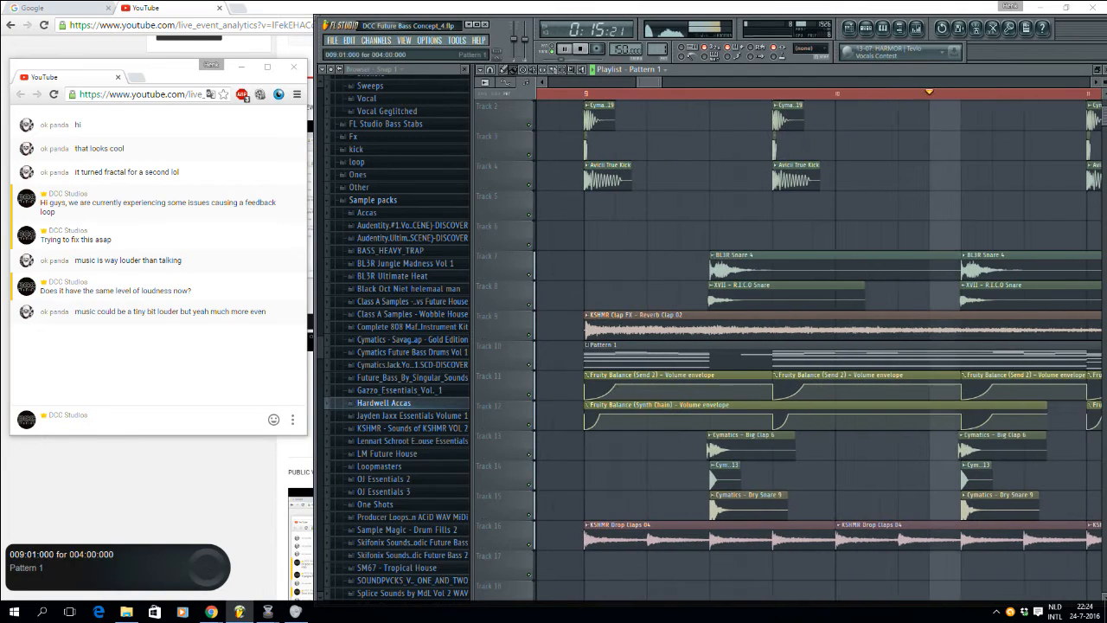
{"action": "key", "text": "space"}
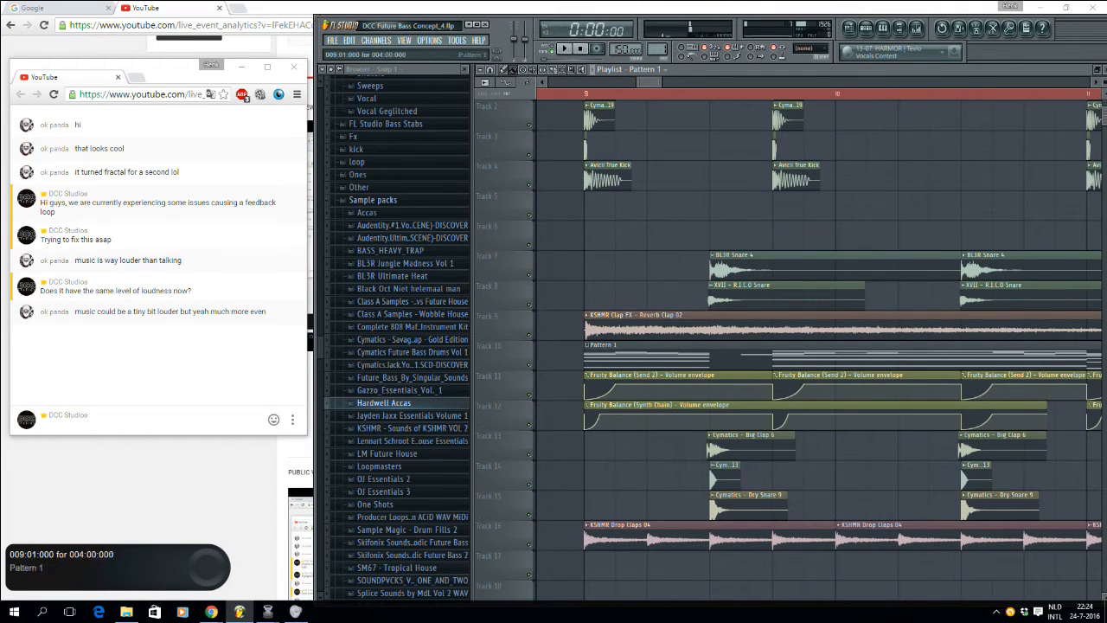
Step: Open the mixer and examine the routing of Insert 11, Insert 12, the Sub Chain and the Synth Chain
{"action": "left_click", "coordinate": [900, 28]}
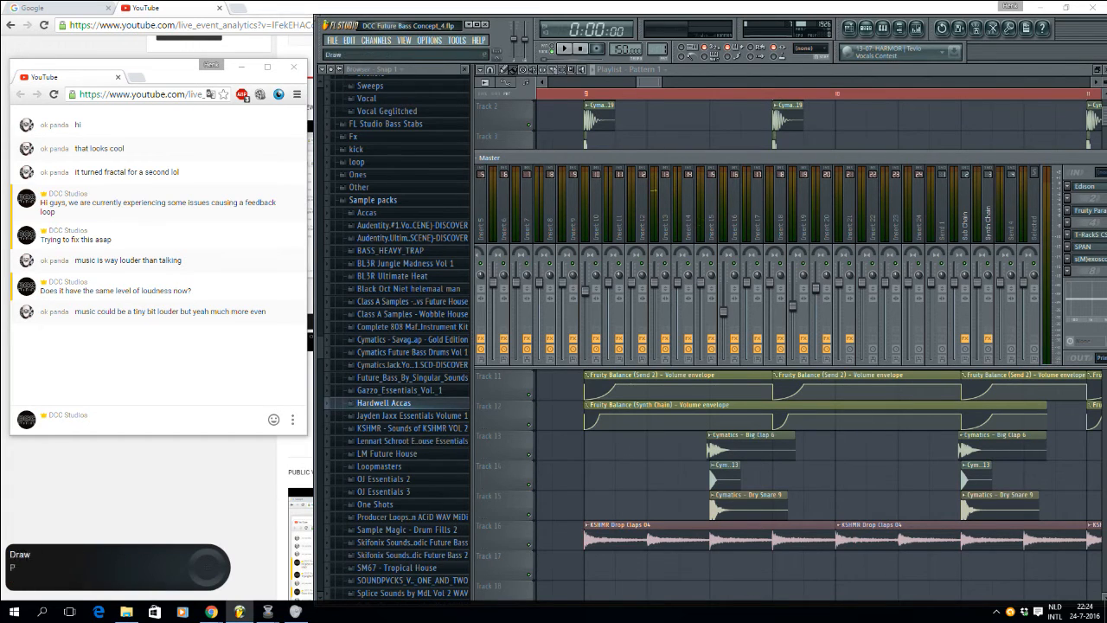
{"action": "key", "text": "space"}
{"action": "key", "text": "space"}
{"action": "left_click", "coordinate": [642, 207]}
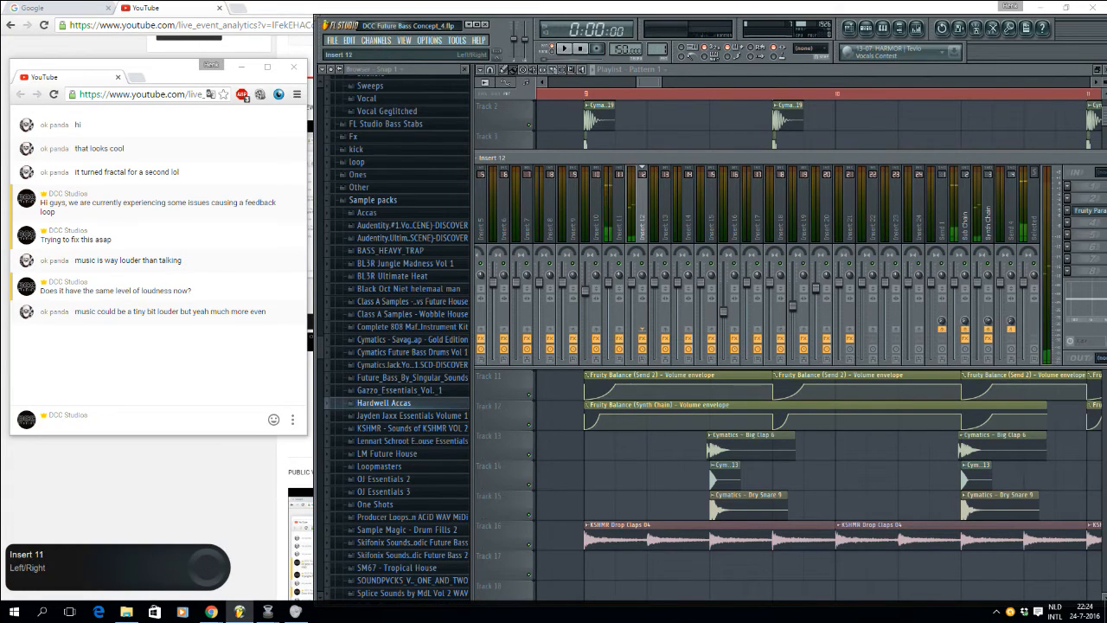
{"action": "left_click", "coordinate": [619, 207]}
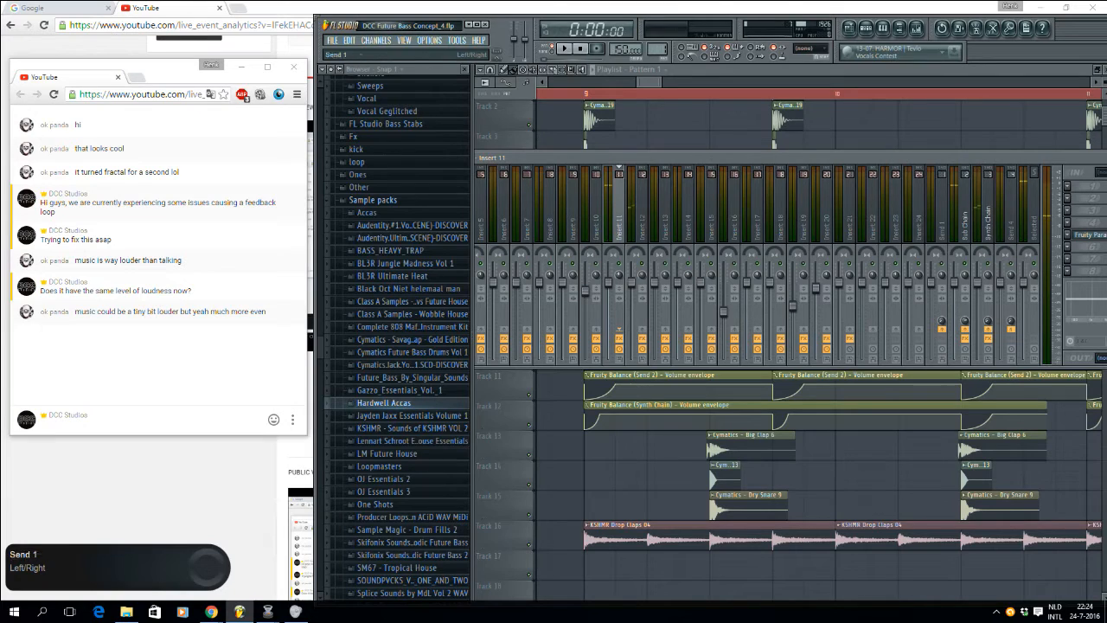
{"action": "left_click", "coordinate": [965, 208]}
{"action": "left_click", "coordinate": [987, 207]}
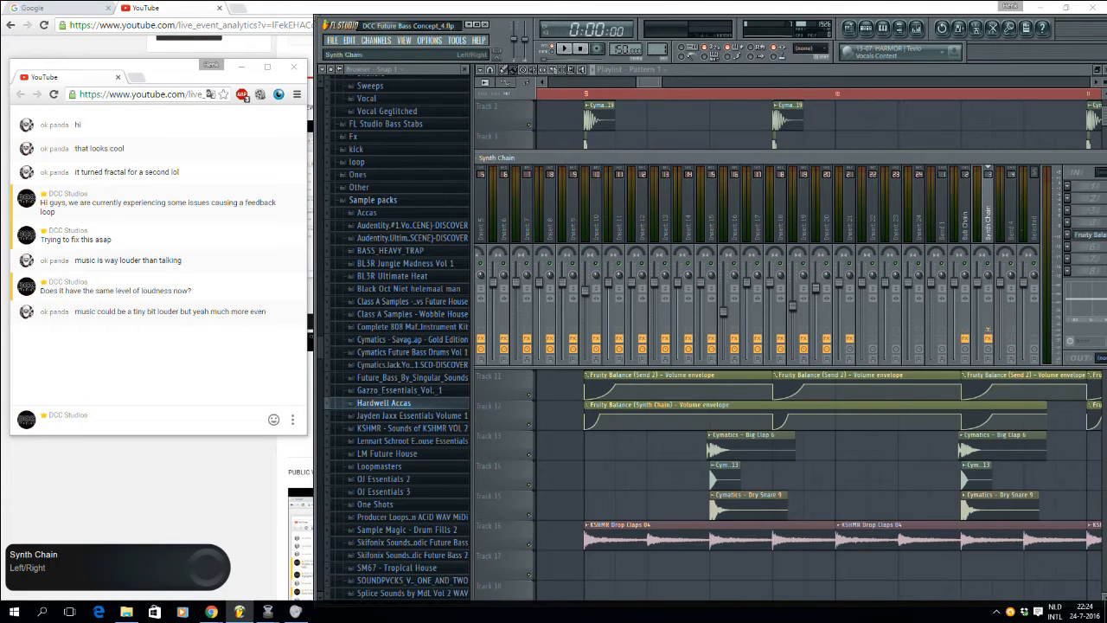
{"action": "left_click", "coordinate": [642, 208]}
{"action": "left_click", "coordinate": [619, 207]}
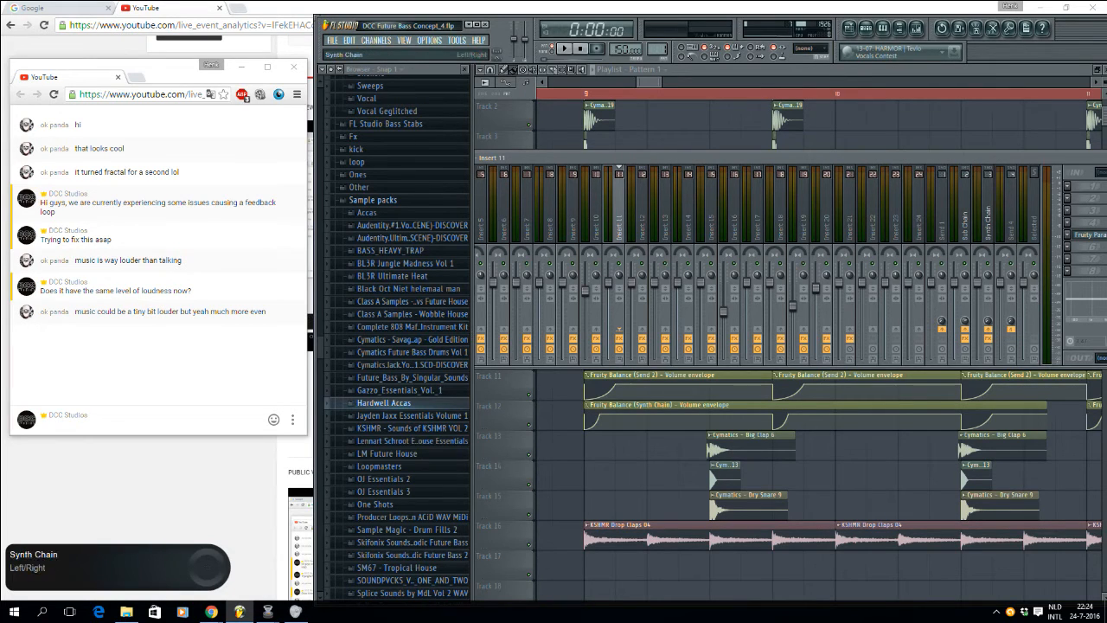
{"action": "left_click", "coordinate": [988, 216]}
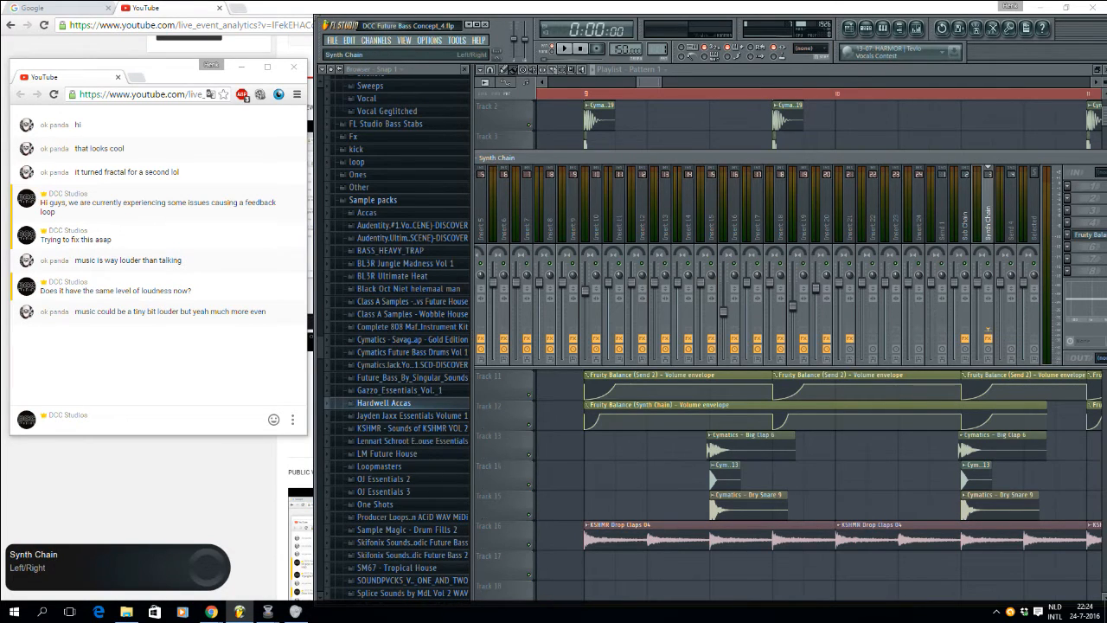
Step: Reposition the mixer and open the Sub Chain's Fruity Balance to show the automation clip option for its Volume knob
{"action": "left_click", "coordinate": [966, 229]}
{"action": "left_click_drag", "start_coordinate": [988, 158], "coordinate": [849, 200]}
{"action": "left_click", "coordinate": [969, 265]}
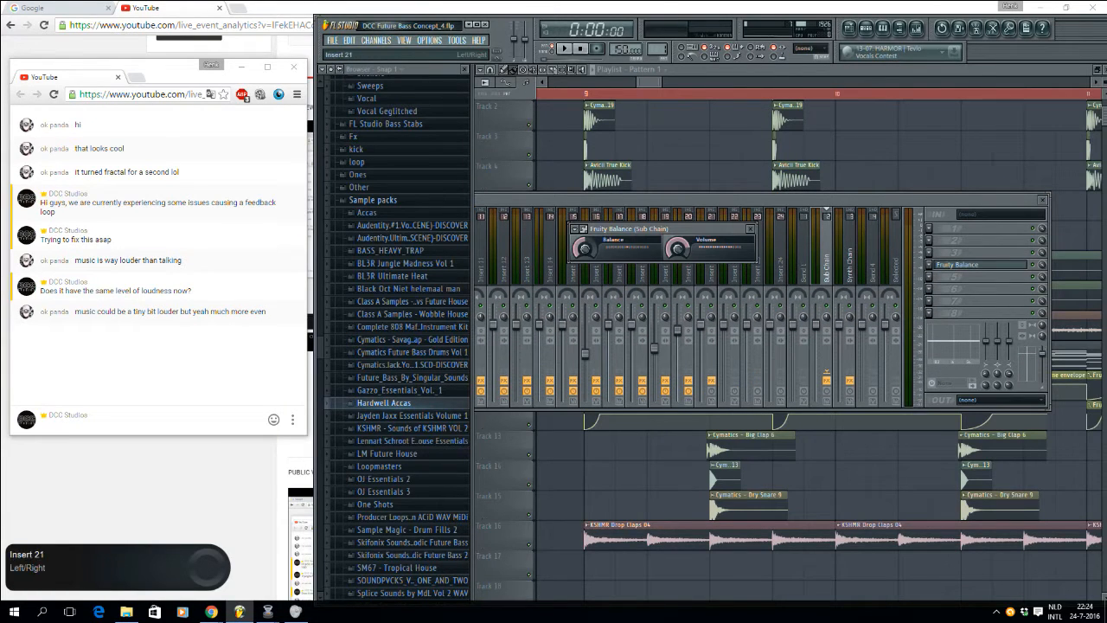
{"action": "right_click", "coordinate": [678, 249]}
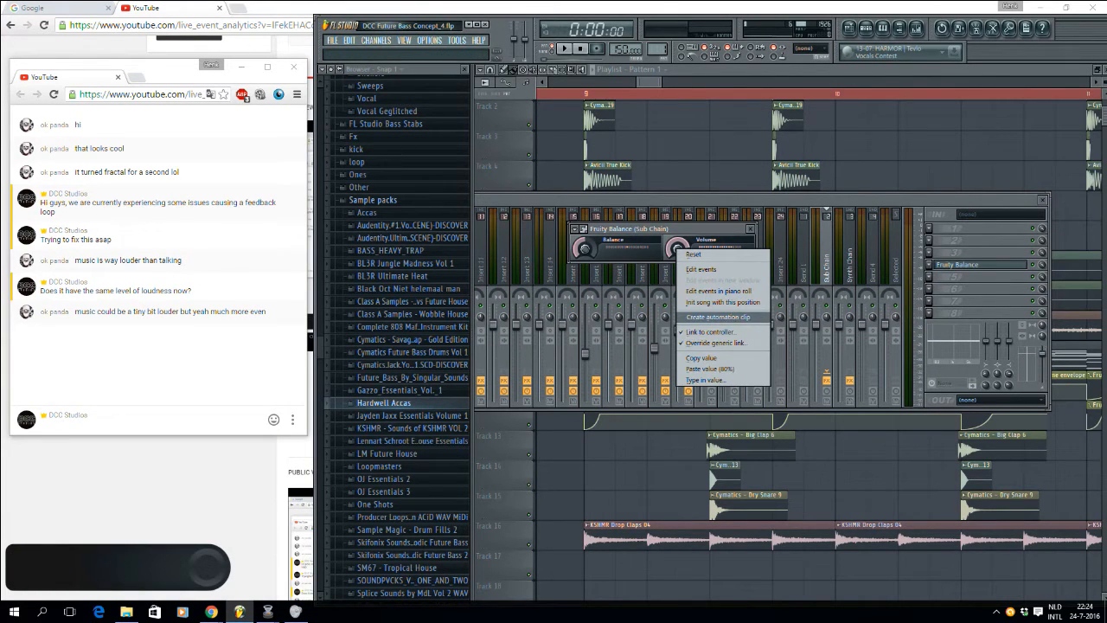
Step: Return to the playlist, place the playhead at the start of the drop and select the clips in bars 9 and 10
{"action": "left_click", "coordinate": [606, 93]}
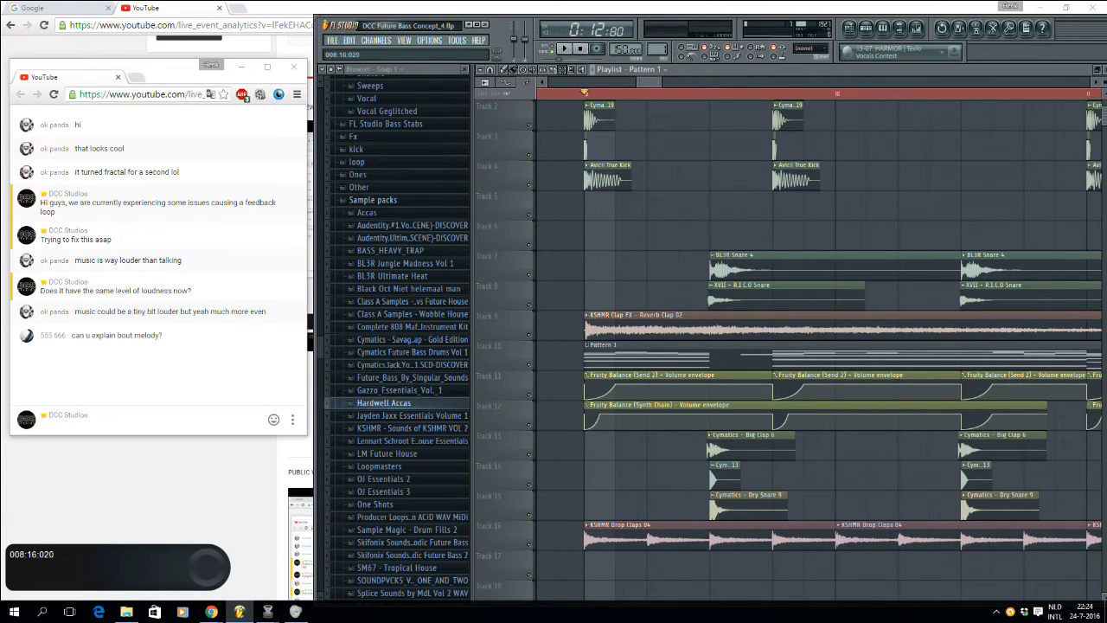
{"action": "key", "text": "ctrl+a"}
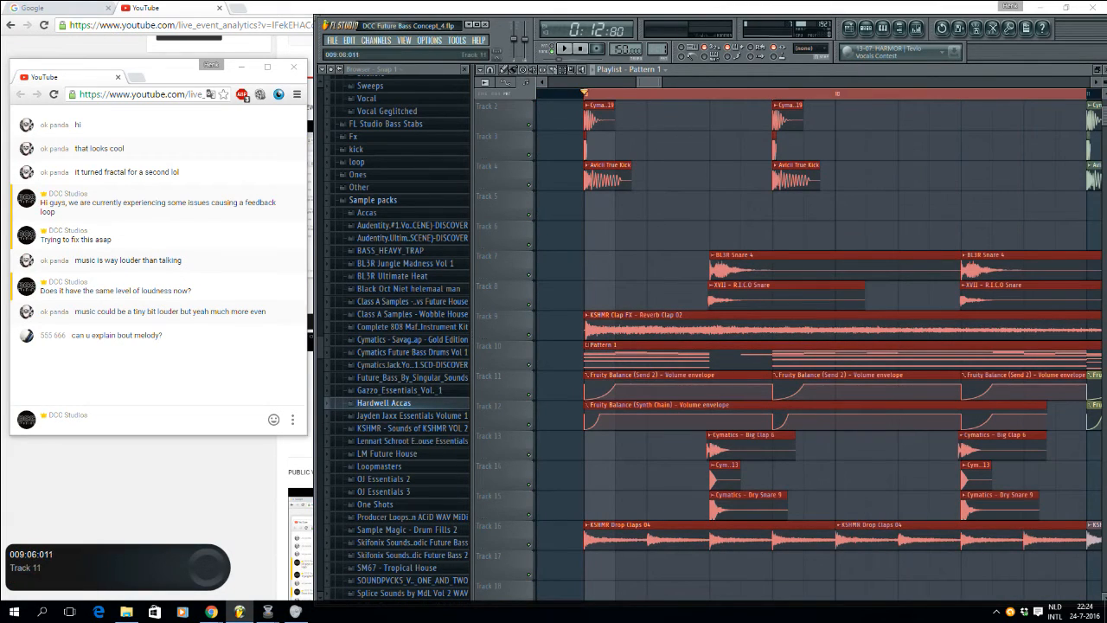
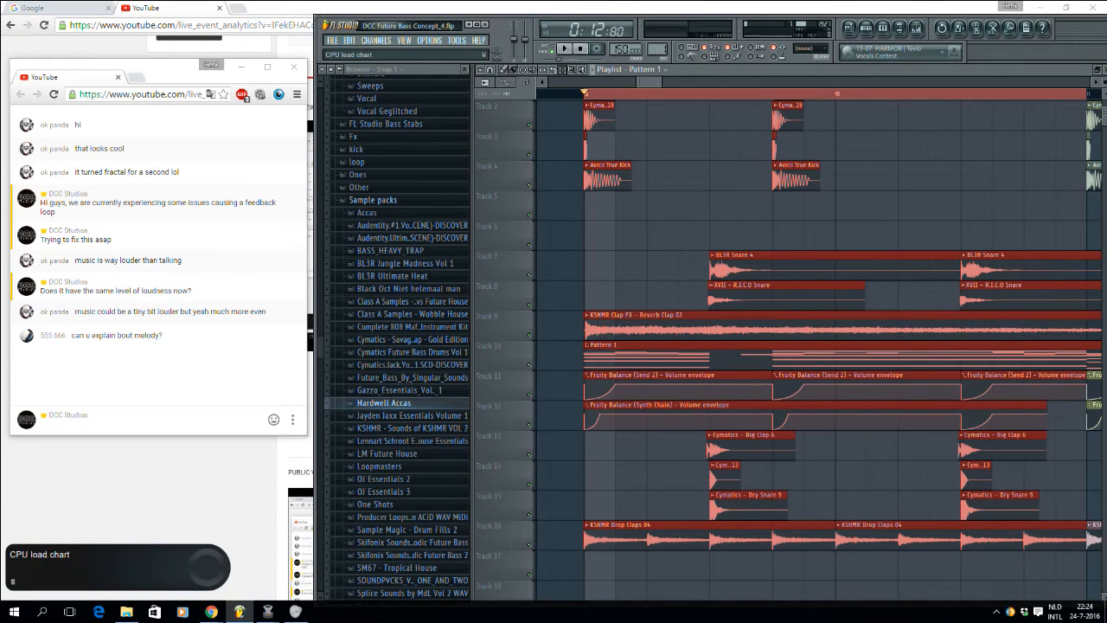
Step: Open Pattern 1's Massive channel in the piano roll and show all four bars of its chords
{"action": "left_click", "coordinate": [865, 27]}
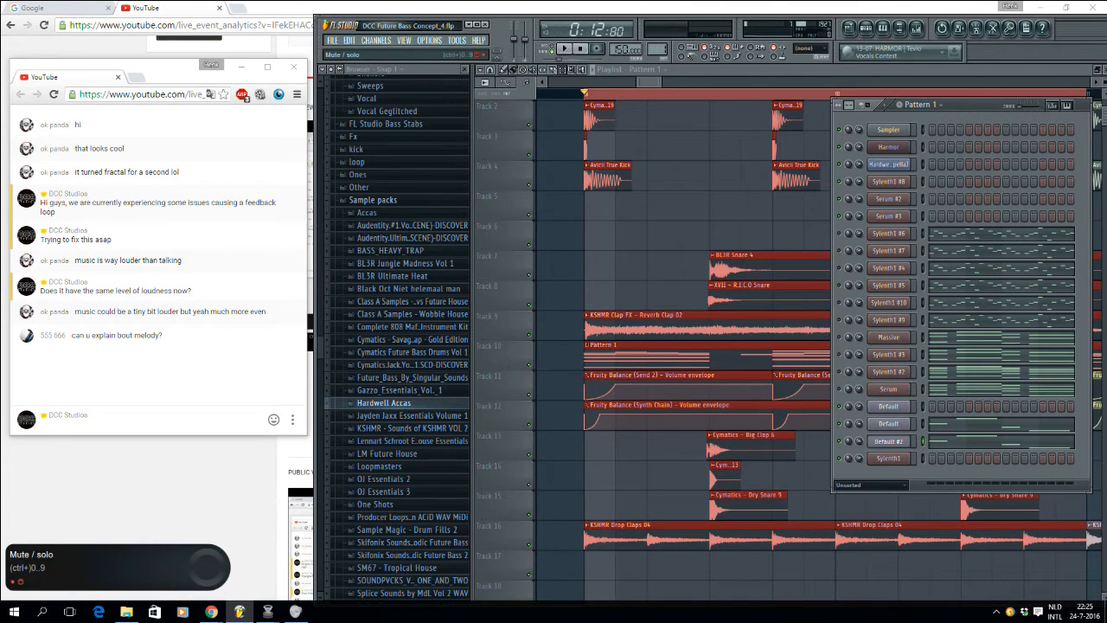
{"action": "right_click", "coordinate": [839, 338]}
{"action": "left_click", "coordinate": [855, 346]}
{"action": "left_click", "coordinate": [978, 337]}
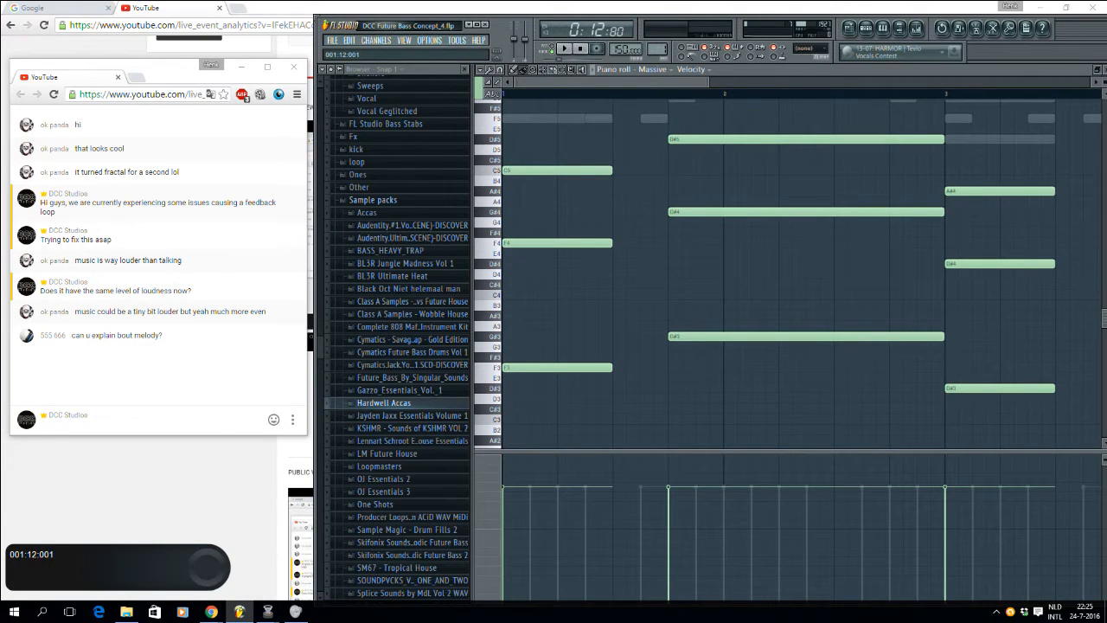
{"action": "left_click_drag", "start_coordinate": [709, 83], "coordinate": [980, 82]}
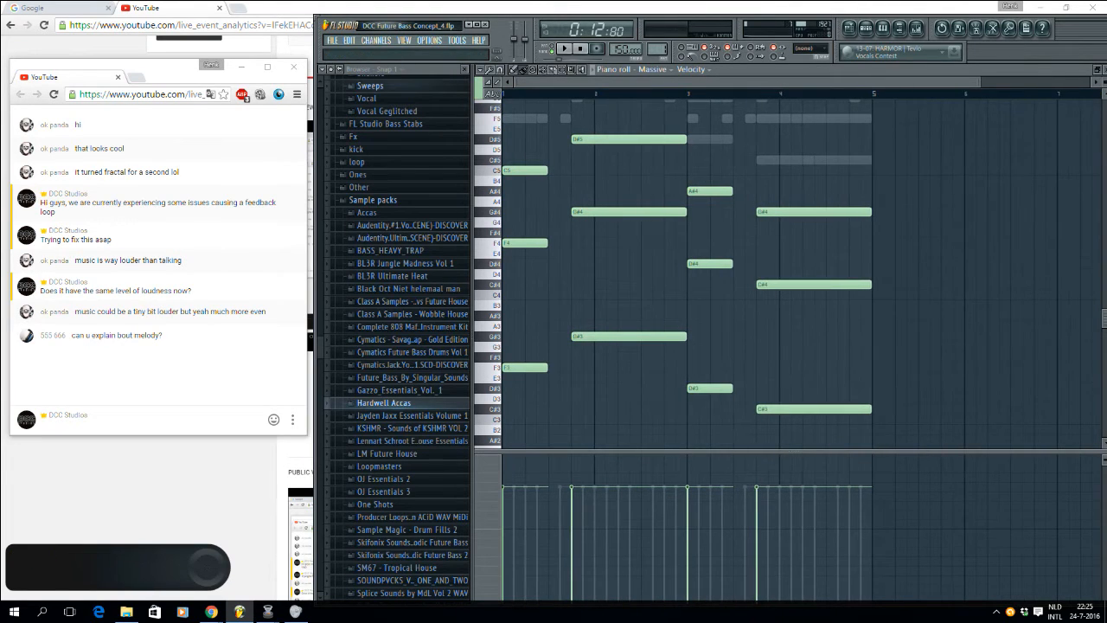
Step: Set the piano roll's chord stamp to the Aeolian scale
{"action": "left_click", "coordinate": [480, 69]}
{"action": "mouse_move", "coordinate": [493, 81]}
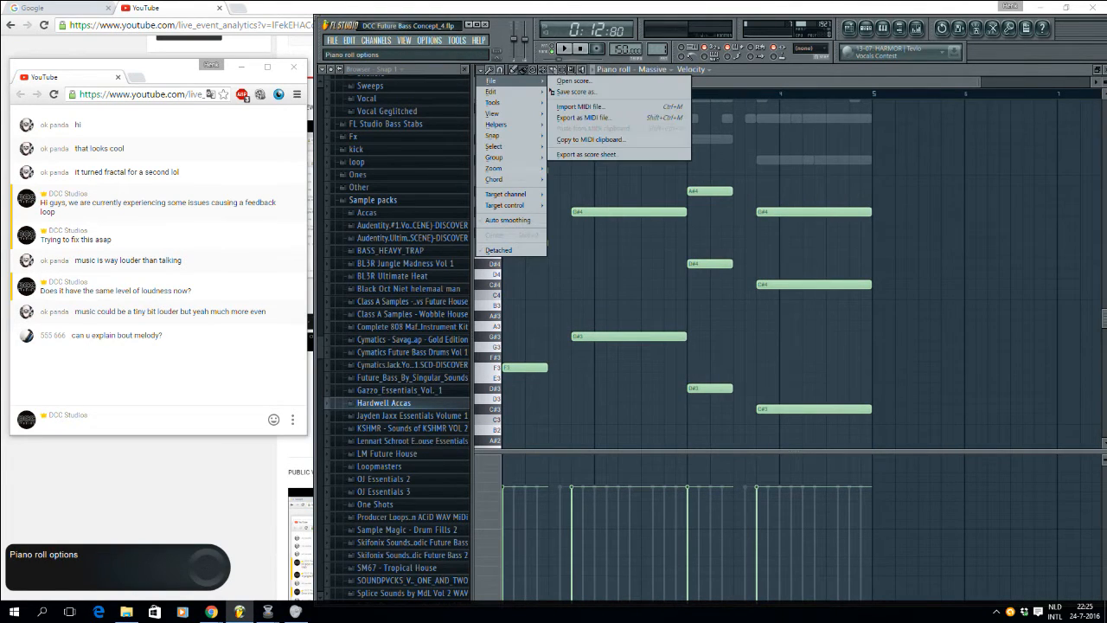
{"action": "mouse_move", "coordinate": [494, 179]}
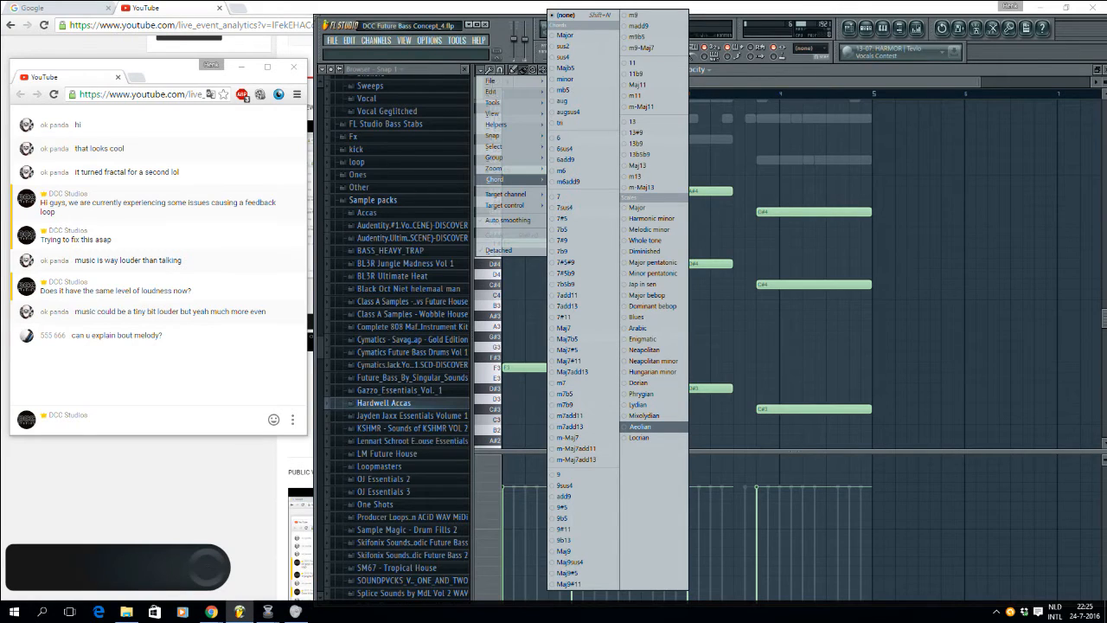
{"action": "left_click", "coordinate": [640, 426]}
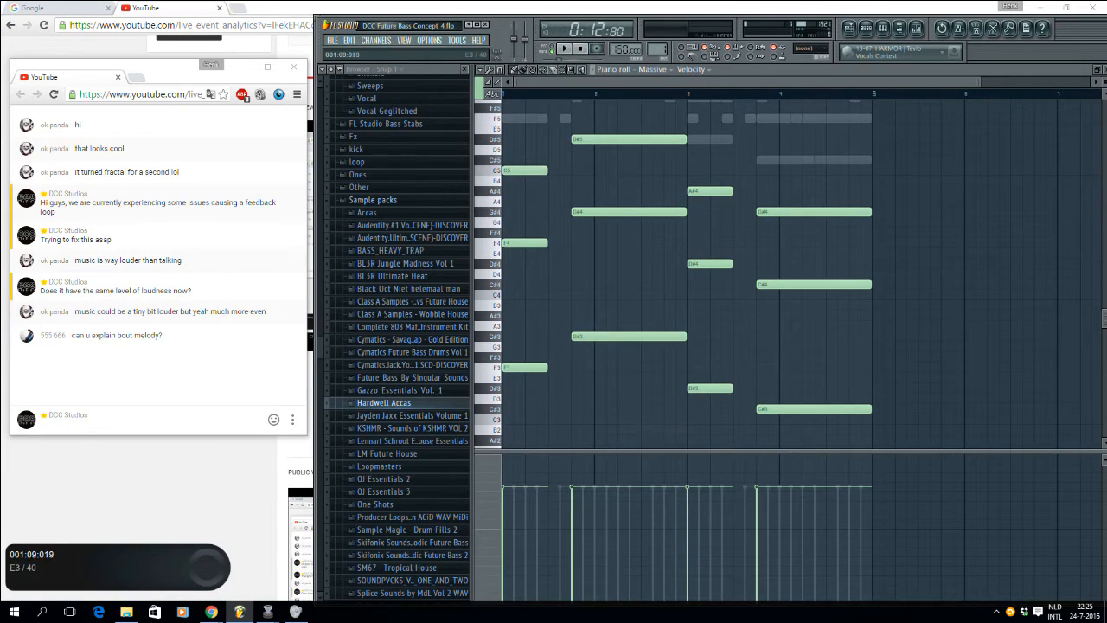
Step: Stamp the Aeolian scale from F3 directly behind the first chord, keeping Aeolian as the stamp preset
{"action": "left_click", "coordinate": [555, 368]}
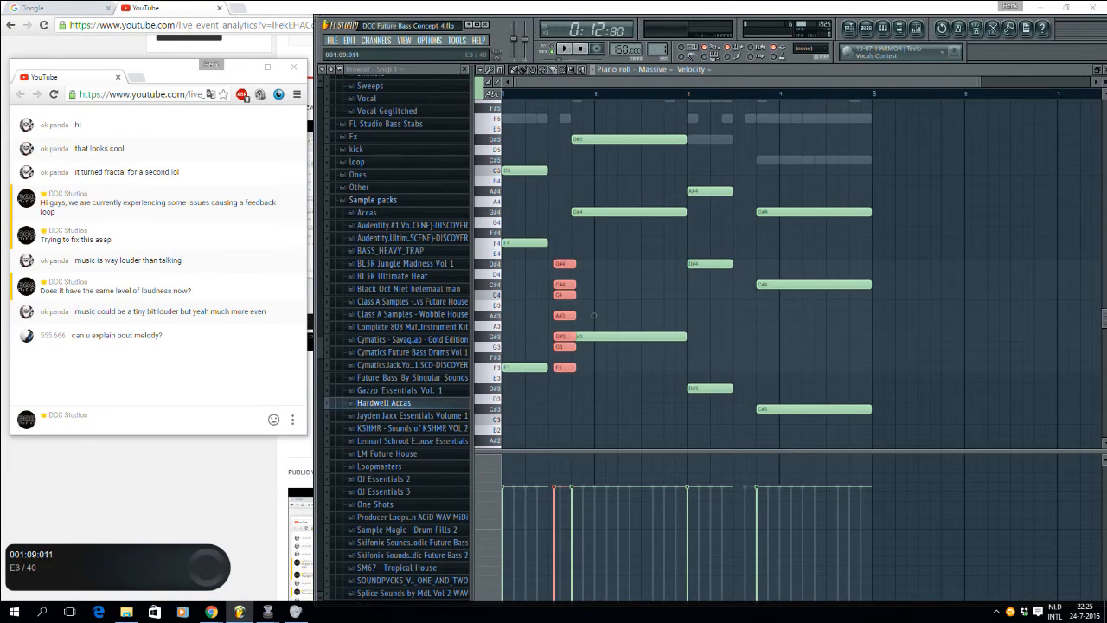
{"action": "left_click_drag", "start_coordinate": [551, 374], "coordinate": [551, 369]}
{"action": "mouse_move", "coordinate": [594, 315]}
{"action": "left_mouse_down"}
{"action": "mouse_move", "coordinate": [542, 316]}
{"action": "mouse_move", "coordinate": [588, 316]}
{"action": "mouse_move", "coordinate": [588, 326]}
{"action": "mouse_move", "coordinate": [588, 316]}
{"action": "left_mouse_up"}
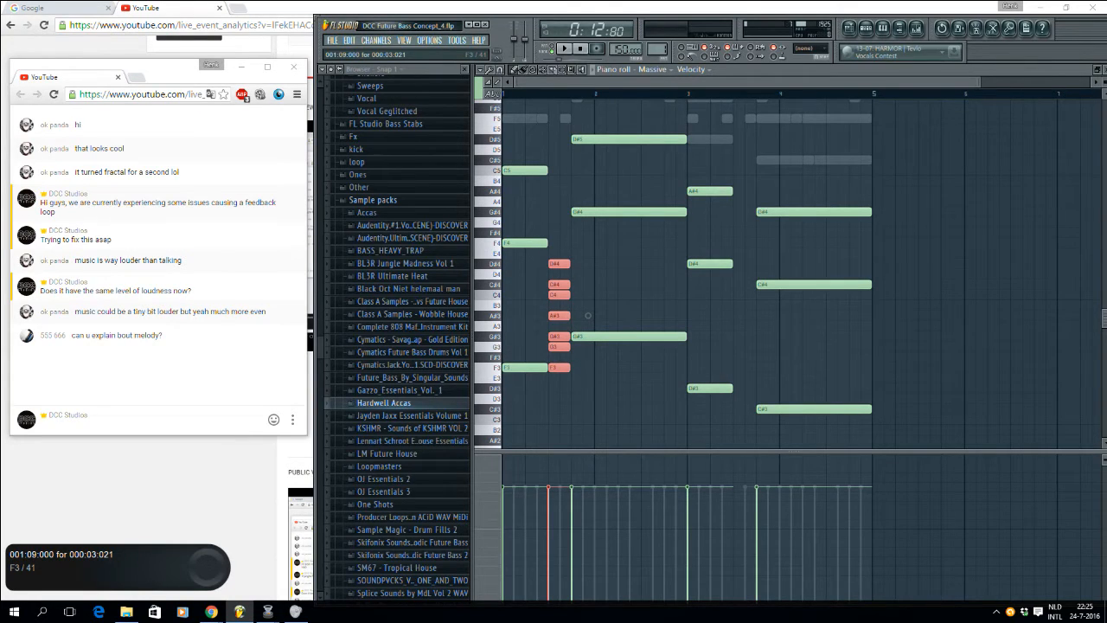
{"action": "left_click", "coordinate": [489, 70]}
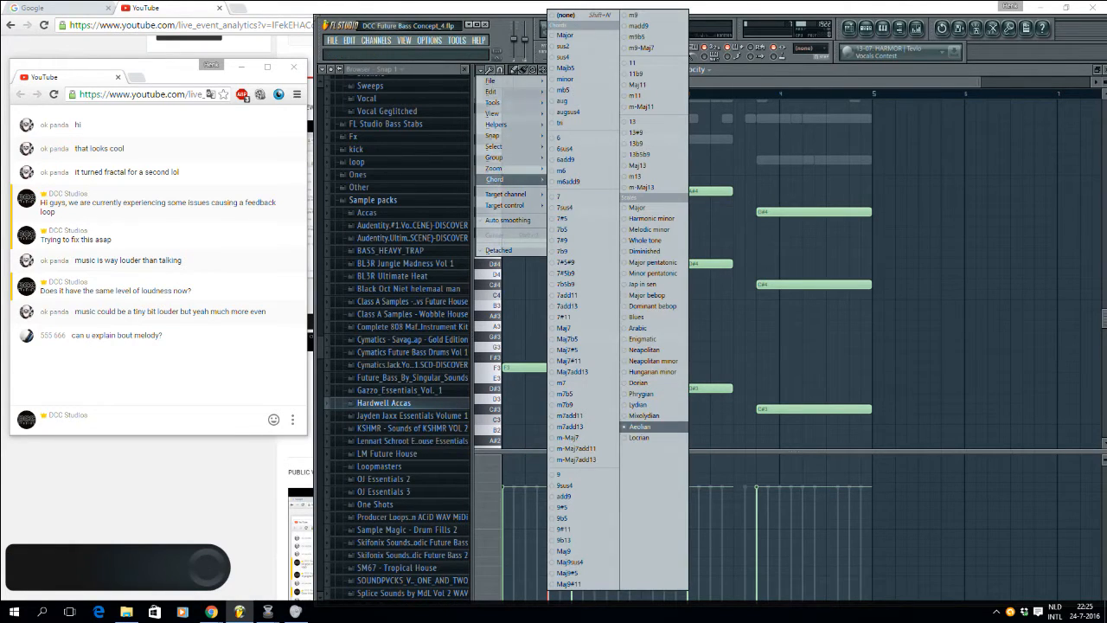
{"action": "left_click", "coordinate": [645, 426]}
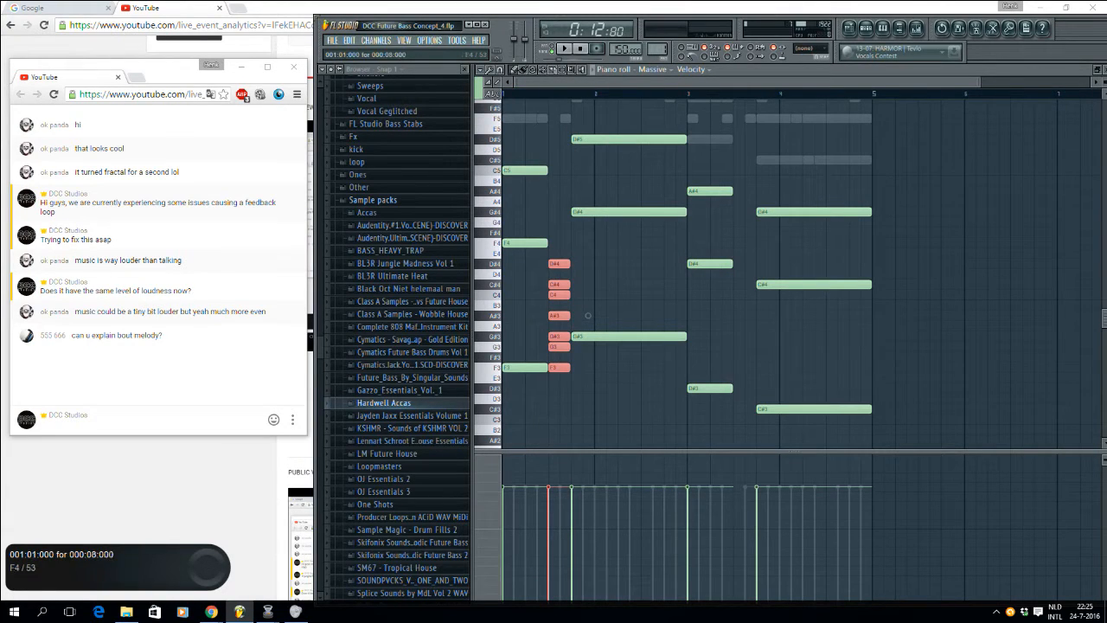
Step: Stamp the Aeolian scale again from F4 and F5 above the F3 scale notes
{"action": "left_click", "coordinate": [553, 243]}
{"action": "left_click", "coordinate": [558, 119]}
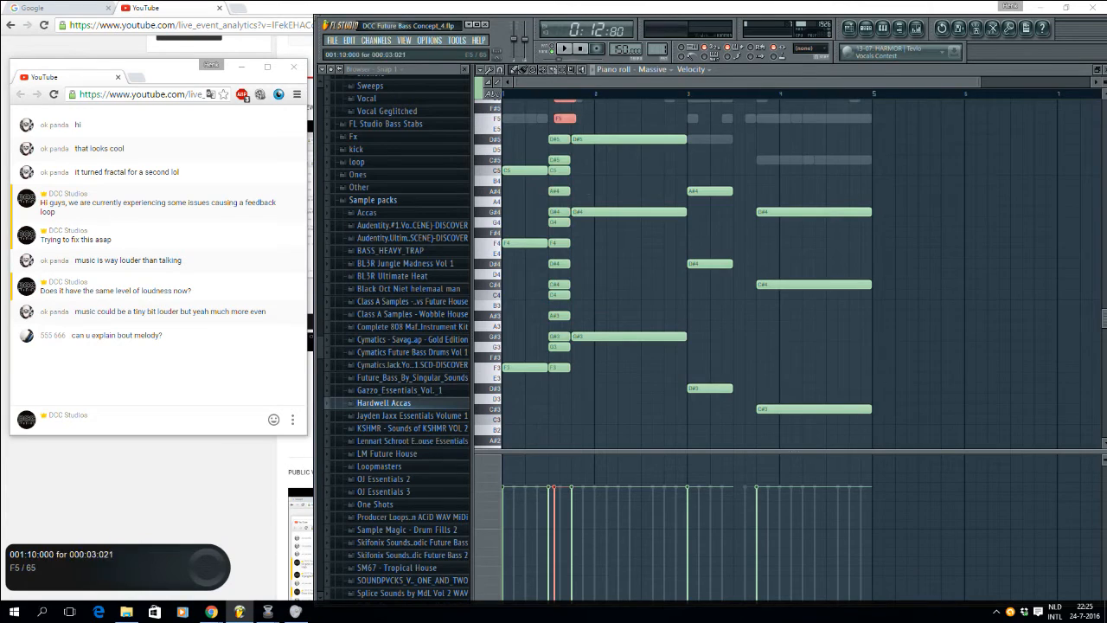
{"action": "scroll", "coordinate": [692, 268], "scroll_direction": "up", "scroll_amount": 3}
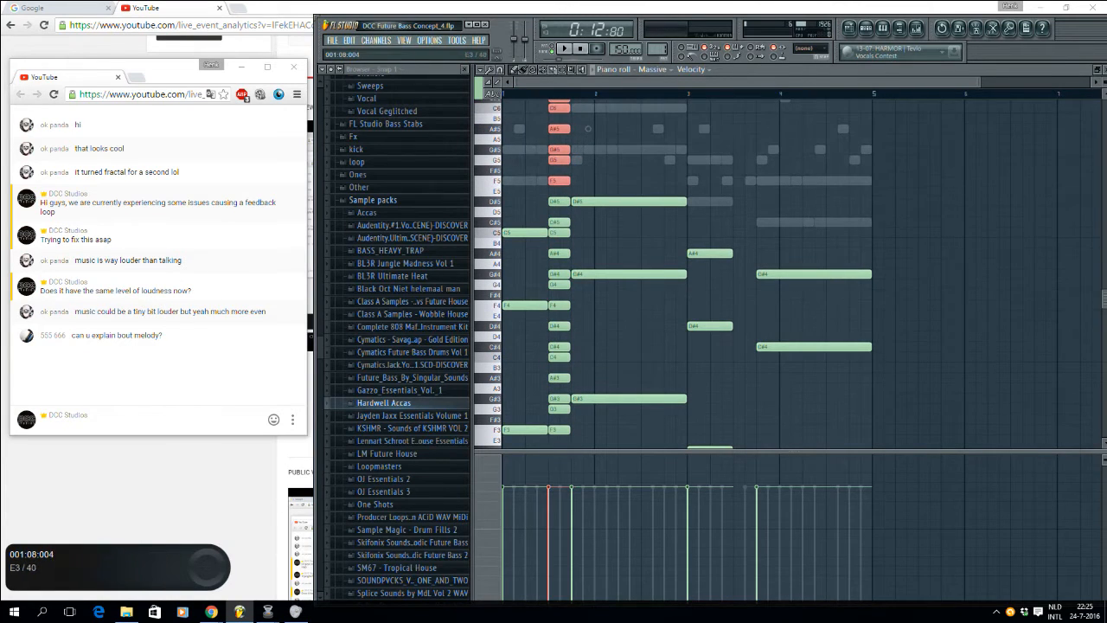
Step: Delete all the stamped scale notes behind the first chord
{"action": "mouse_move", "coordinate": [556, 430]}
{"action": "left_mouse_down"}
{"action": "mouse_move", "coordinate": [560, 110]}
{"action": "mouse_move", "coordinate": [549, 126]}
{"action": "mouse_move", "coordinate": [549, 112]}
{"action": "left_mouse_up"}
{"action": "scroll", "coordinate": [558, 116], "scroll_direction": "up", "scroll_amount": 1}
{"action": "scroll", "coordinate": [549, 117], "scroll_direction": "up", "scroll_amount": 1}
{"action": "scroll", "coordinate": [527, 130], "scroll_direction": "down", "scroll_amount": 4}
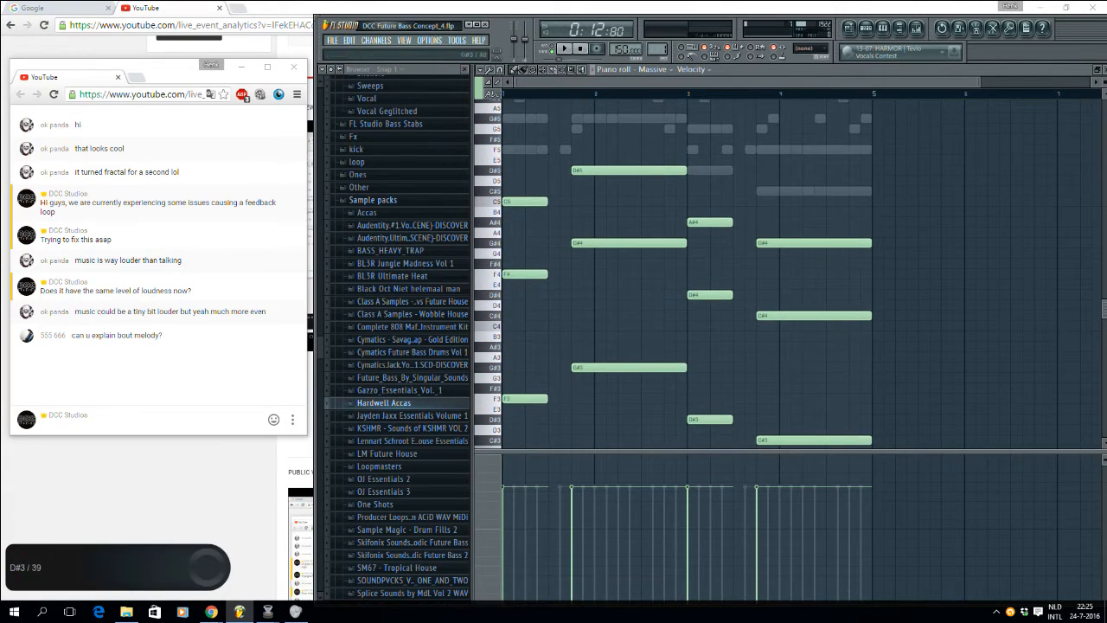
Step: Stamp the Aeolian scale from F3 and from F4 at the start of bar 5, after the last chord
{"action": "left_click", "coordinate": [559, 399]}
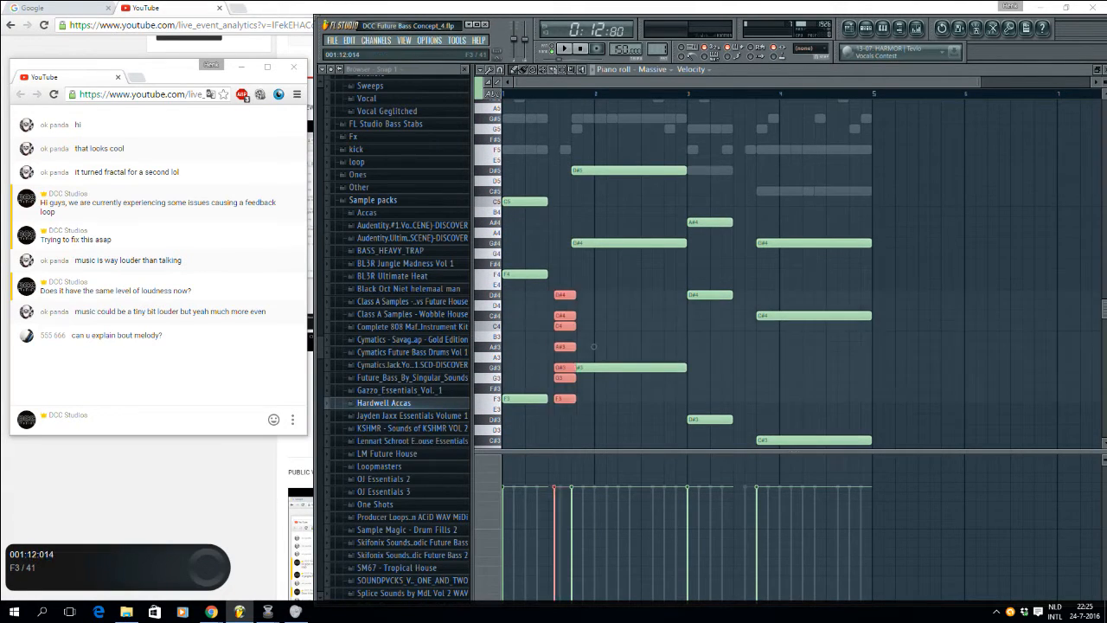
{"action": "left_click_drag", "start_coordinate": [594, 346], "coordinate": [911, 222]}
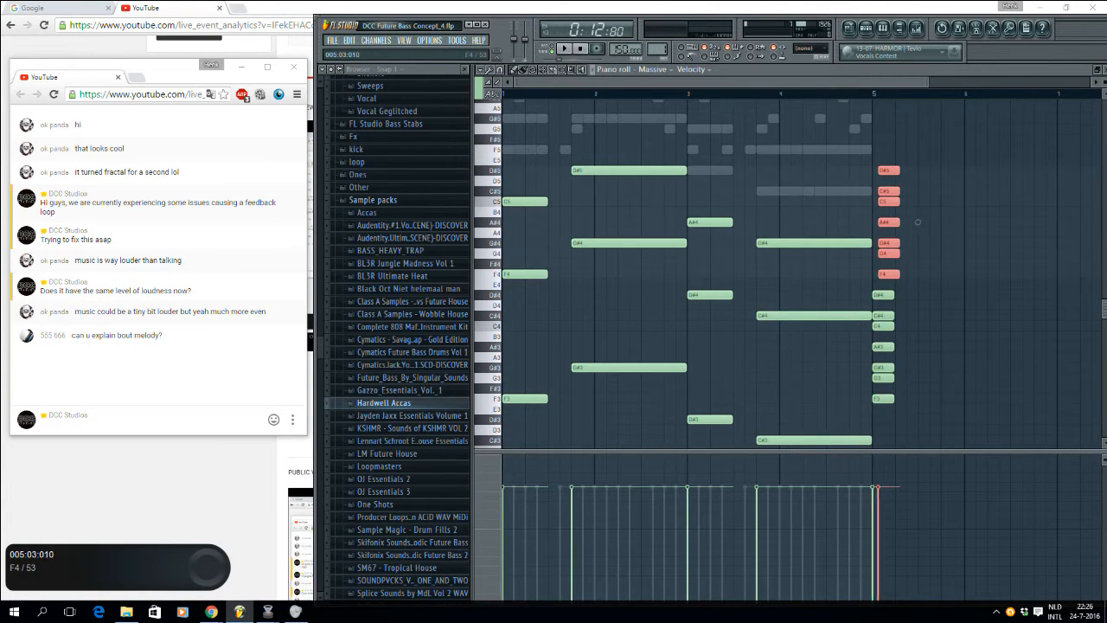
Step: Examine the chord and scale presets available for stamping notes in the piano roll
{"action": "left_click", "coordinate": [481, 69]}
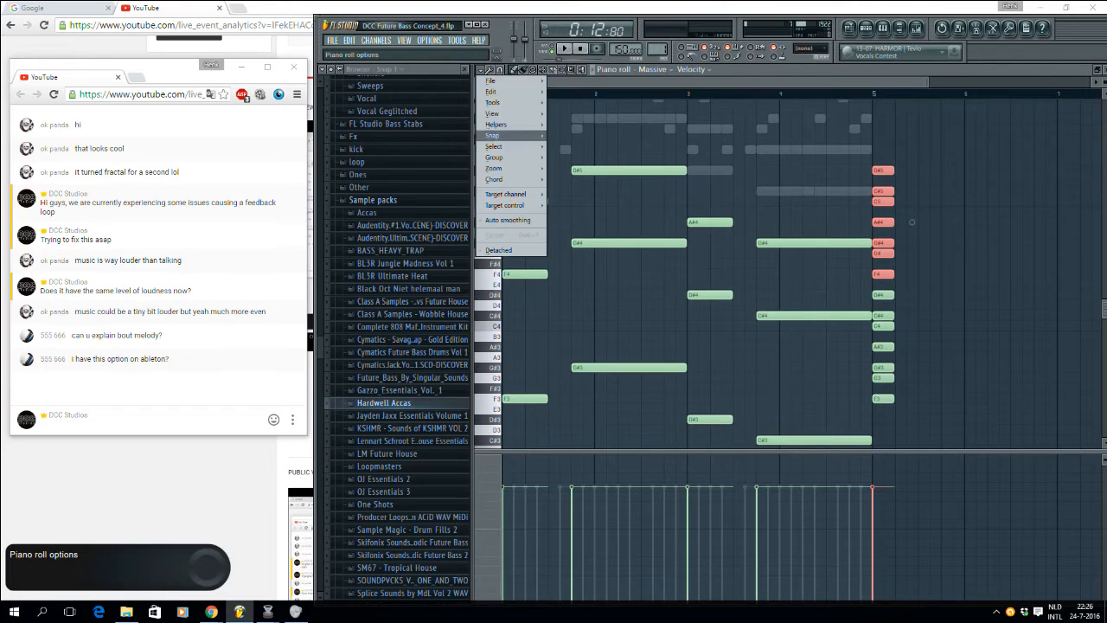
{"action": "mouse_move", "coordinate": [510, 168]}
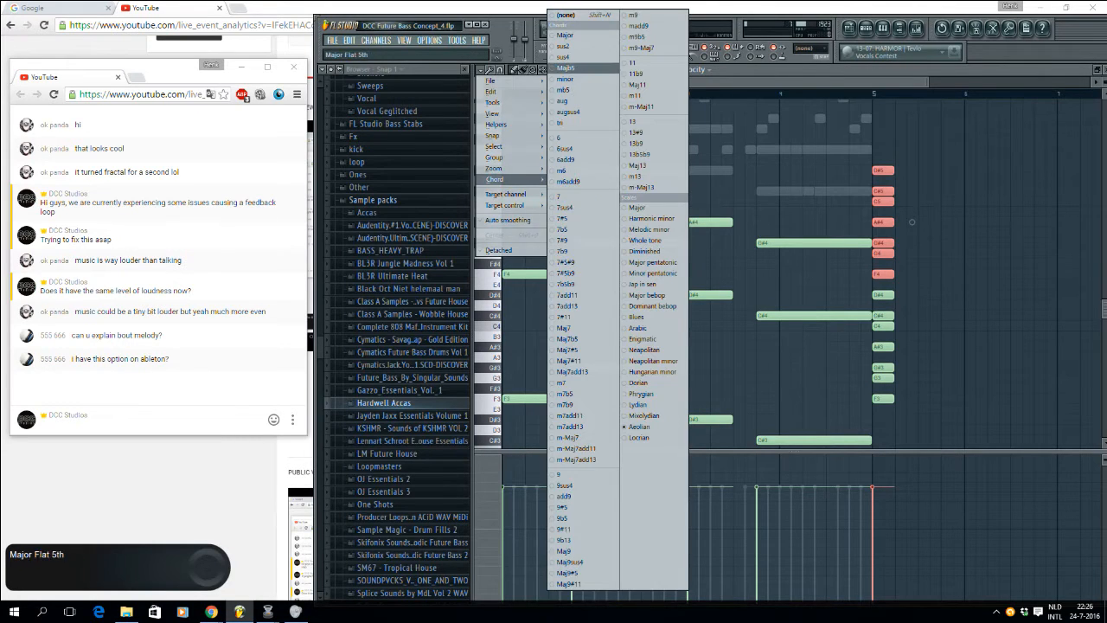
{"action": "left_click", "coordinate": [565, 34]}
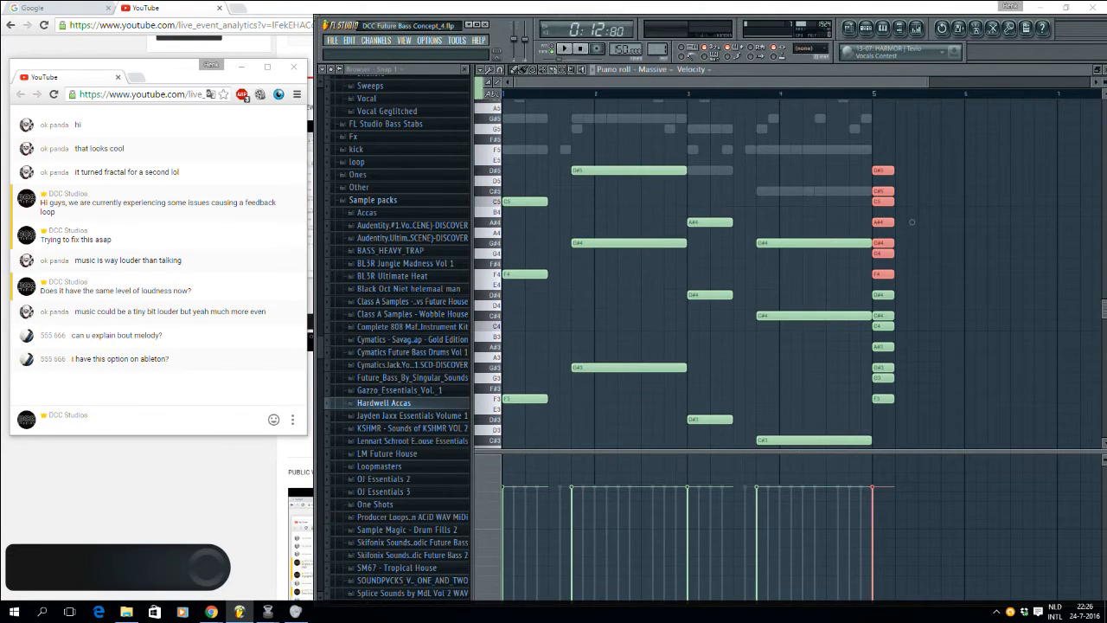
{"action": "scroll", "coordinate": [912, 222], "scroll_direction": "up", "scroll_amount": 2}
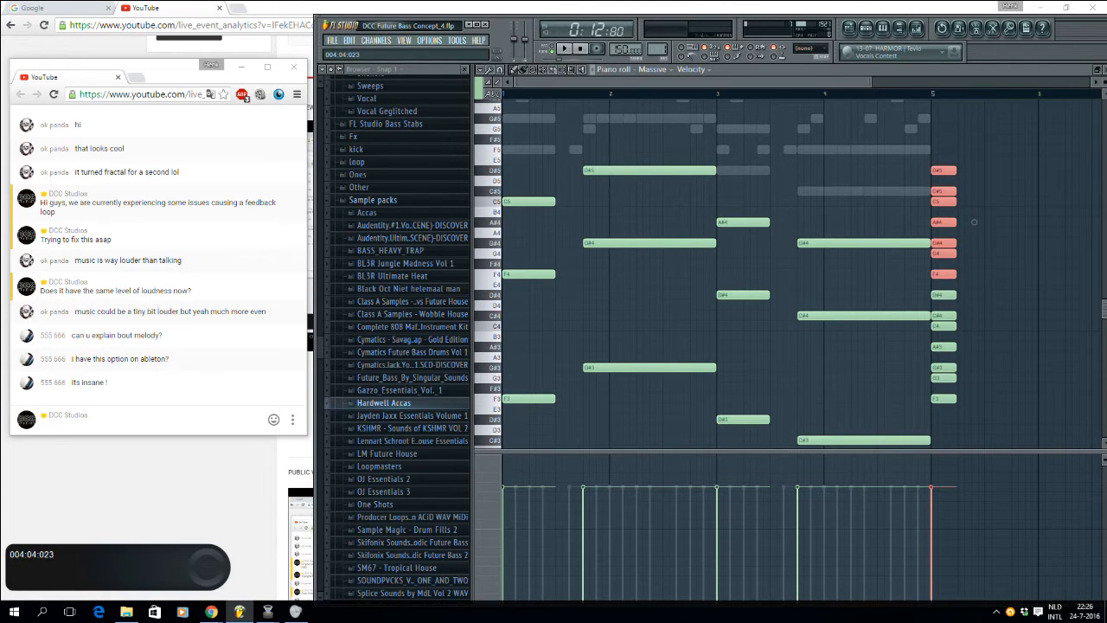
{"action": "scroll", "coordinate": [973, 222], "scroll_direction": "up", "scroll_amount": 2}
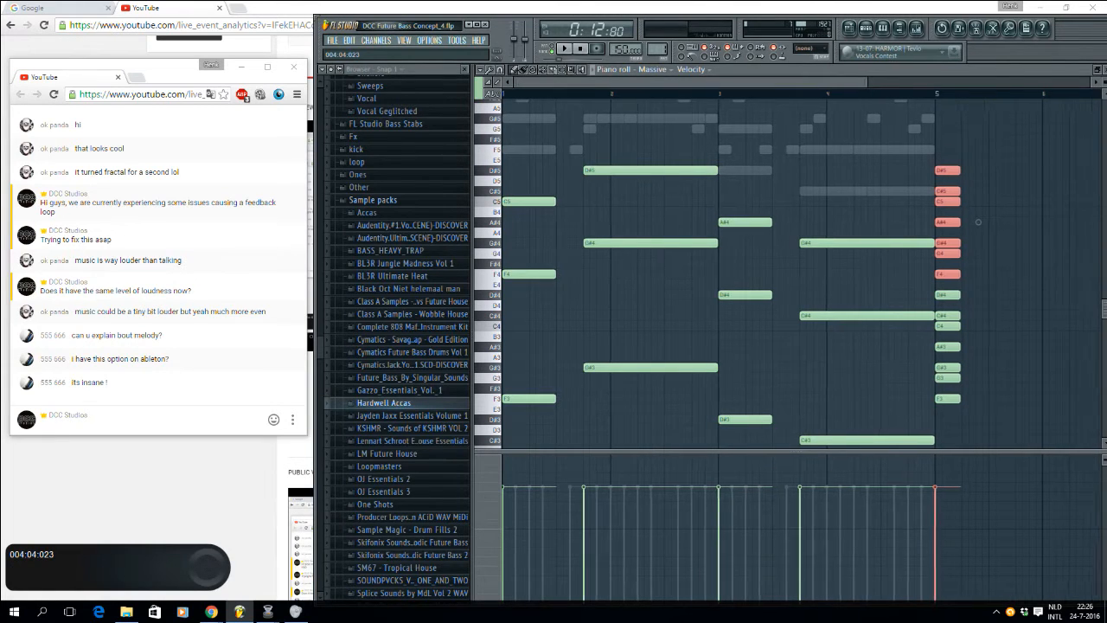
{"action": "scroll", "coordinate": [1023, 223], "scroll_direction": "up", "scroll_amount": 2}
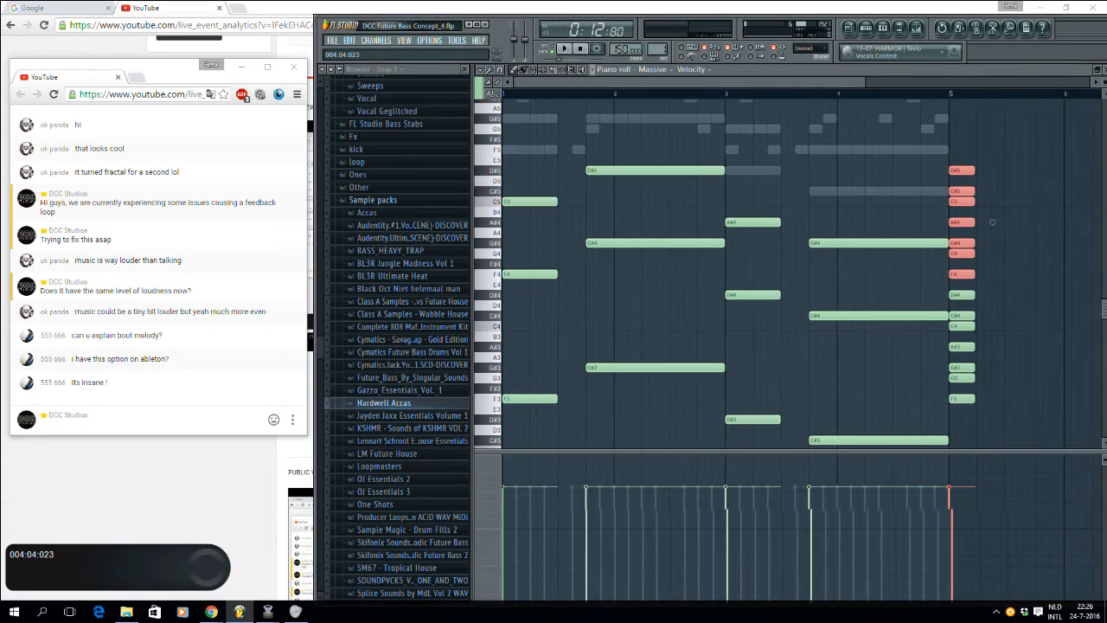
{"action": "left_click", "coordinate": [479, 69]}
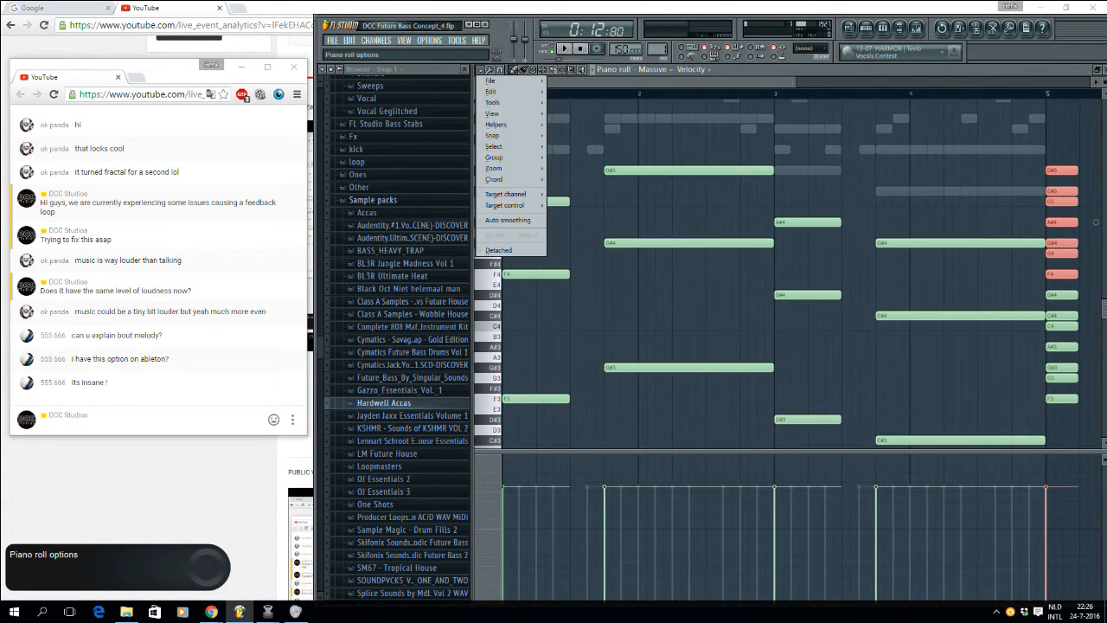
{"action": "left_click", "coordinate": [480, 70]}
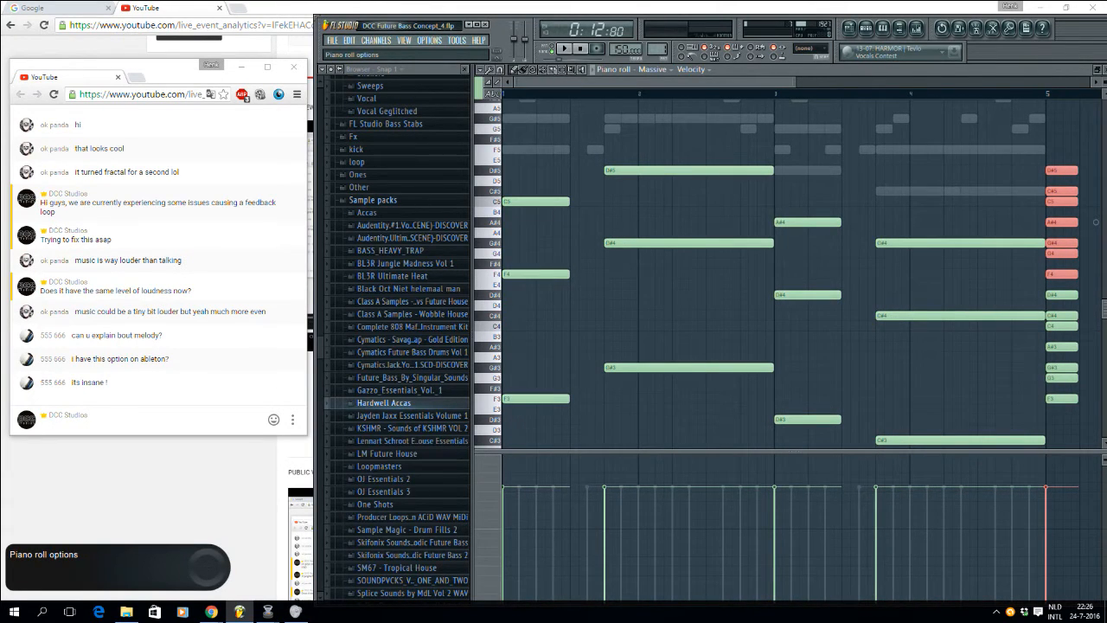
Step: Examine the stacked Aeolian scale notes at bar 5 next to the existing chords
{"action": "left_click_drag", "start_coordinate": [753, 82], "coordinate": [848, 83]}
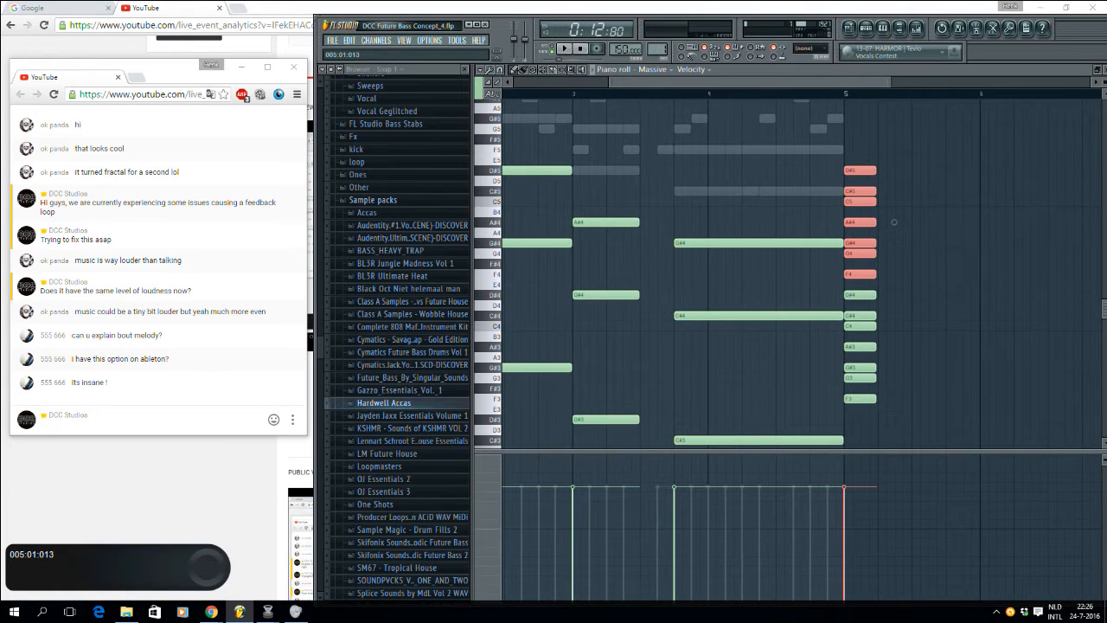
{"action": "left_click_drag", "start_coordinate": [894, 222], "coordinate": [813, 222]}
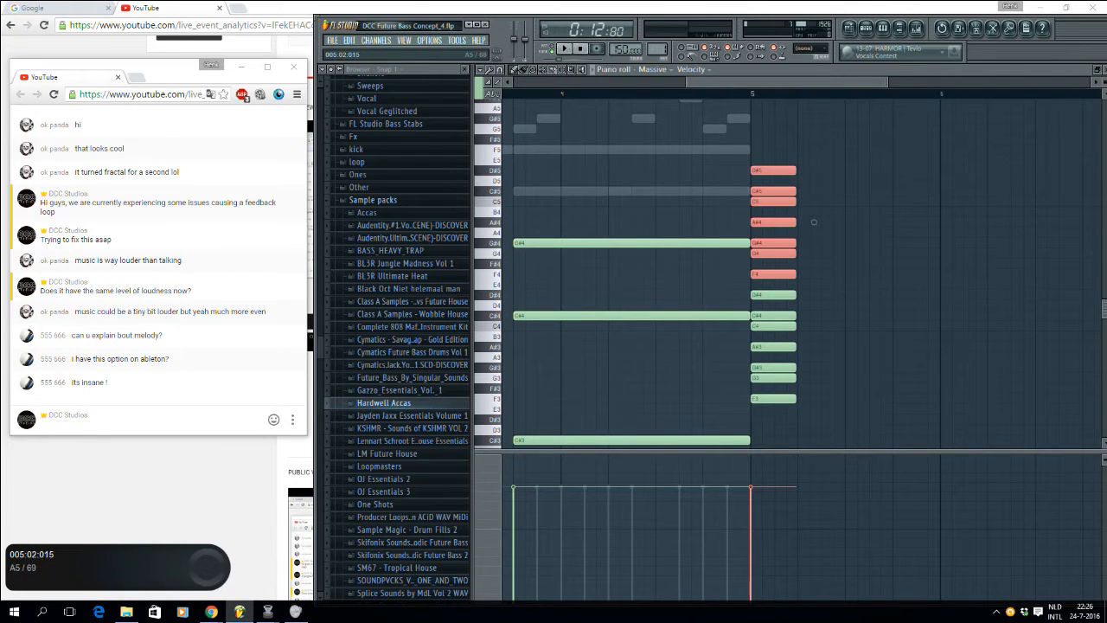
{"action": "left_click_drag", "start_coordinate": [813, 222], "coordinate": [815, 223]}
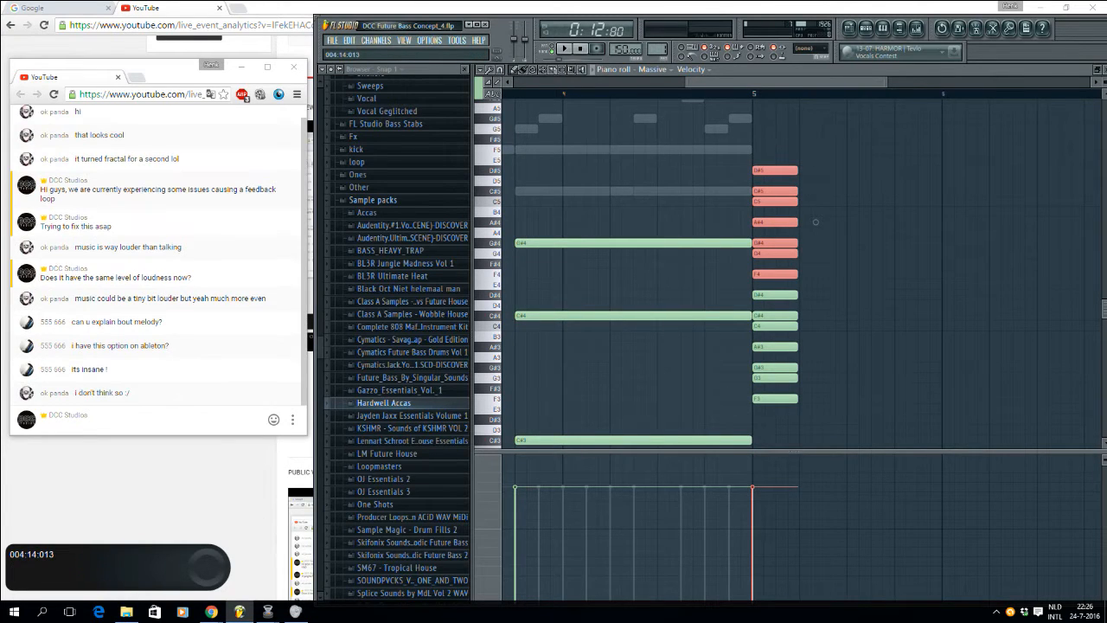
{"action": "left_click_drag", "start_coordinate": [686, 82], "coordinate": [514, 82]}
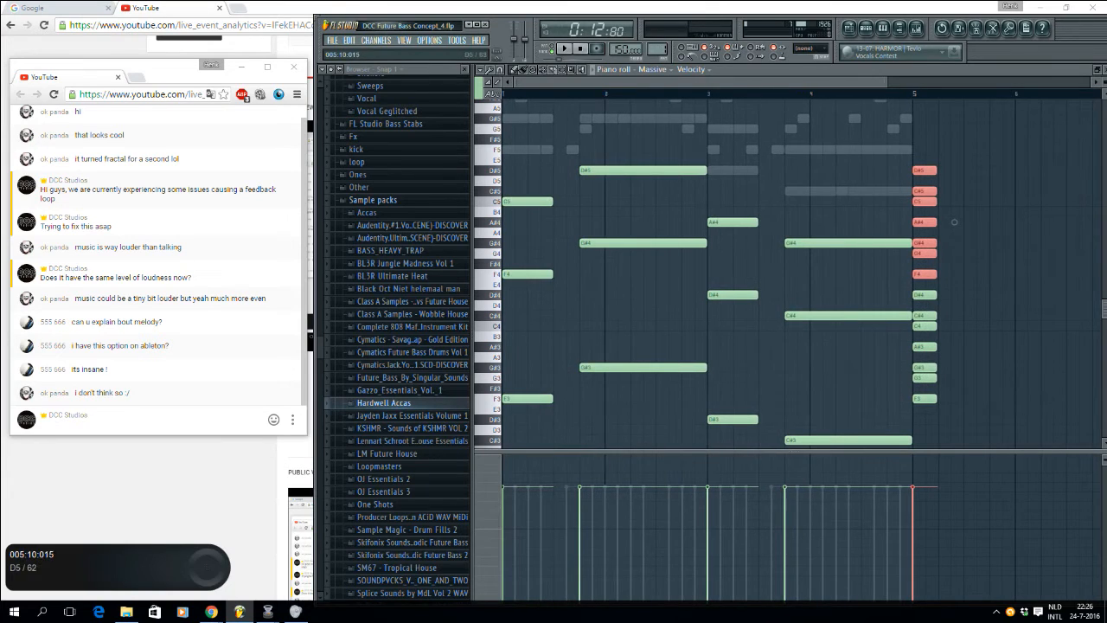
{"action": "left_click", "coordinate": [924, 150]}
{"action": "right_click", "coordinate": [923, 150]}
Step: Copy the F3 to D#4 scale notes at bar 5 one octave lower
{"action": "scroll", "coordinate": [815, 222], "scroll_direction": "down", "scroll_amount": 3}
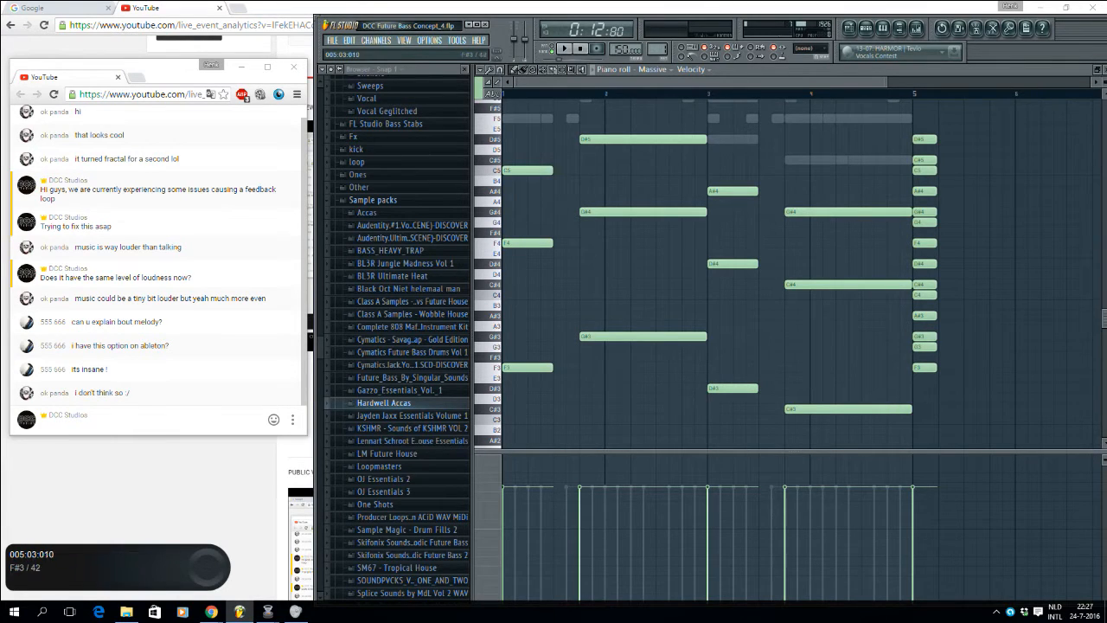
{"action": "left_click_drag", "start_coordinate": [913, 391], "coordinate": [954, 260]}
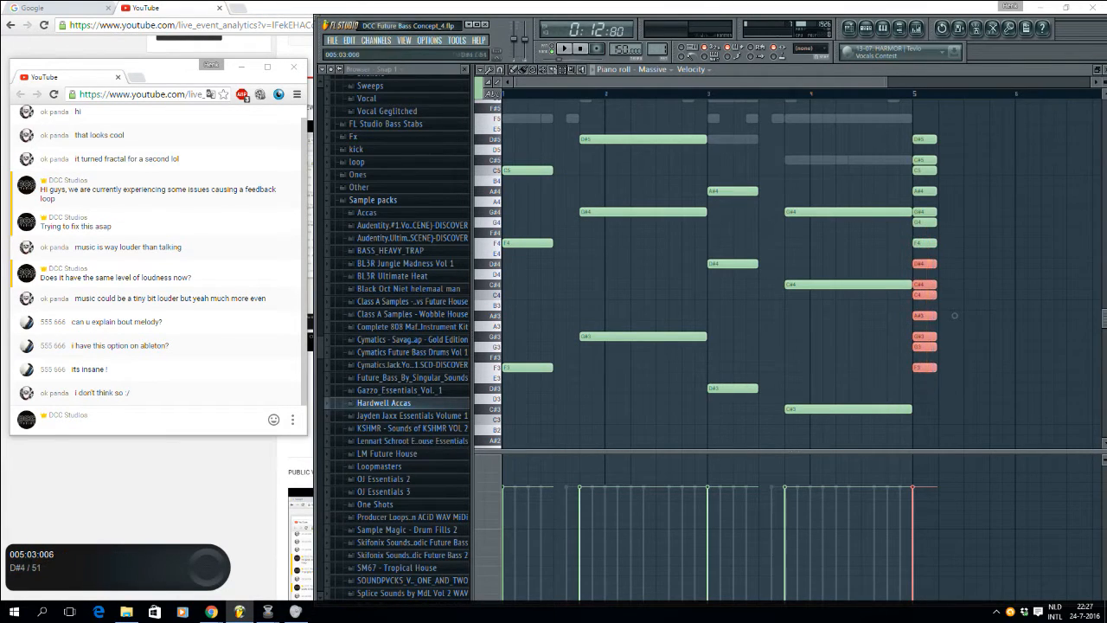
{"action": "key", "text": "ctrl+Down"}
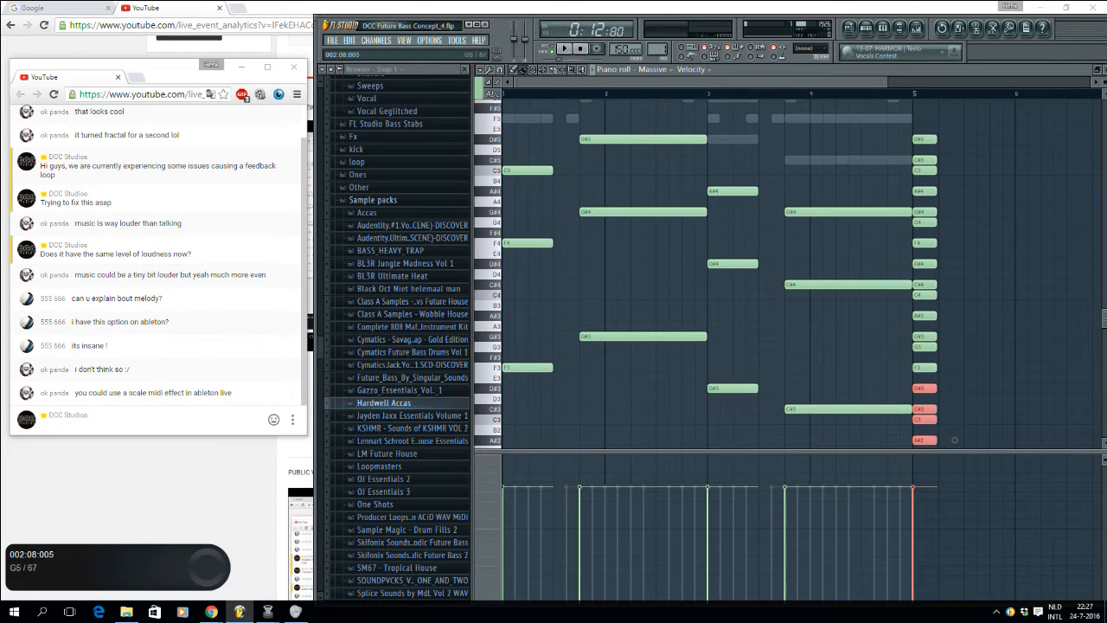
Step: Audition the F3 root note and examine the lower octave of scale notes at bar 5
{"action": "left_click", "coordinate": [486, 368]}
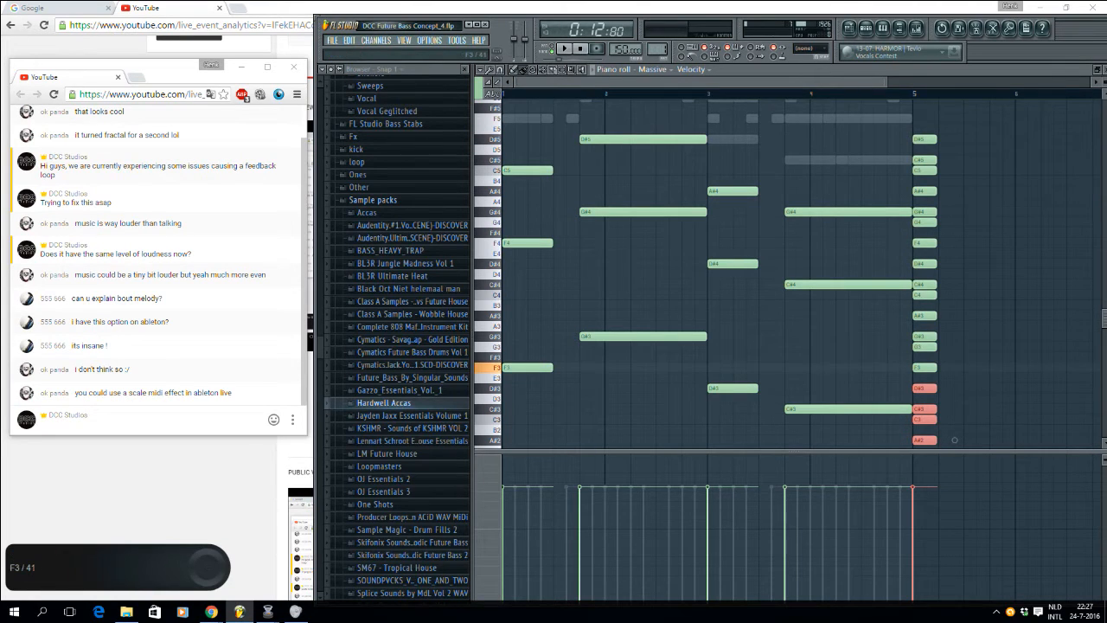
{"action": "left_click", "coordinate": [486, 368]}
{"action": "left_click", "coordinate": [486, 368]}
{"action": "scroll", "coordinate": [954, 440], "scroll_direction": "down", "scroll_amount": 3}
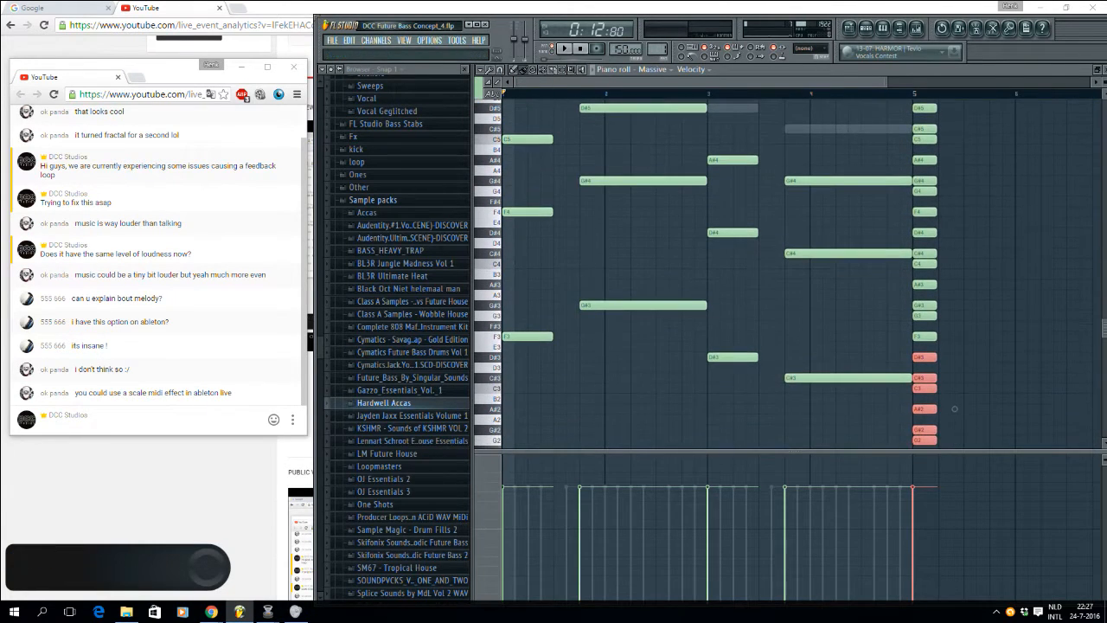
{"action": "key", "text": "BackSpace"}
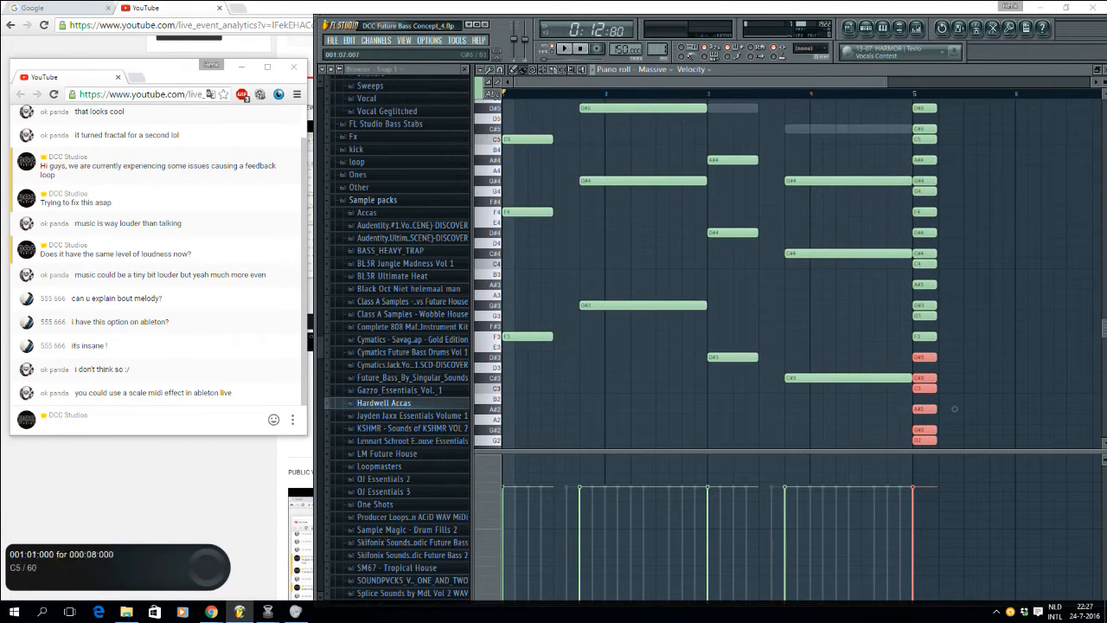
Step: Select only the F3 root note in the scale stack at bar 5
{"action": "scroll", "coordinate": [787, 268], "scroll_direction": "up", "scroll_amount": 2}
{"action": "left_click_drag", "start_coordinate": [614, 114], "coordinate": [638, 372]}
{"action": "left_click", "coordinate": [640, 306], "text": "ctrl"}
{"action": "left_click_drag", "start_coordinate": [620, 103], "coordinate": [638, 372]}
{"action": "left_click", "coordinate": [693, 233], "text": "ctrl"}
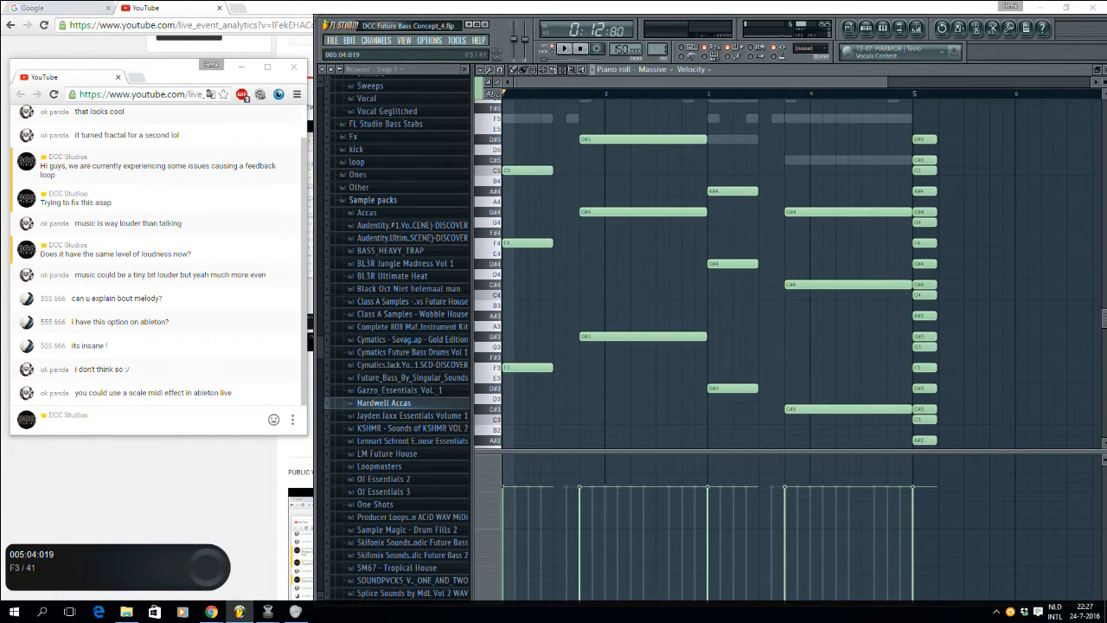
{"action": "left_click", "coordinate": [925, 368], "text": "ctrl"}
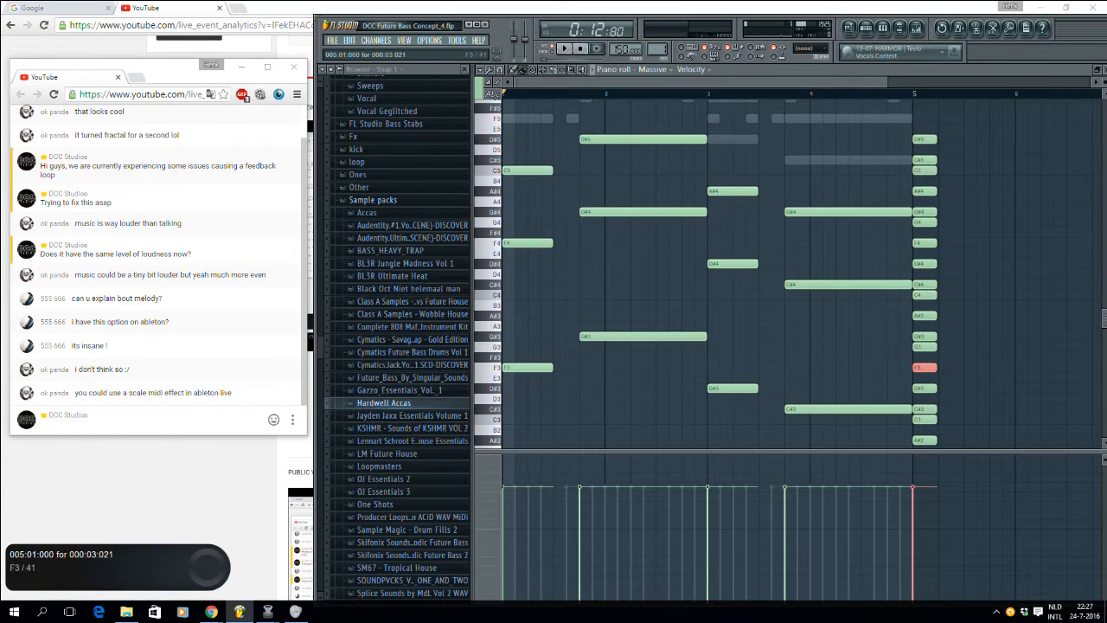
Step: Highlight sample note combinations in the bar 5 scale stack, including F3 with A#3 and G#3 with C#4, and clear the selection
{"action": "left_click", "coordinate": [931, 316], "text": "ctrl+shift"}
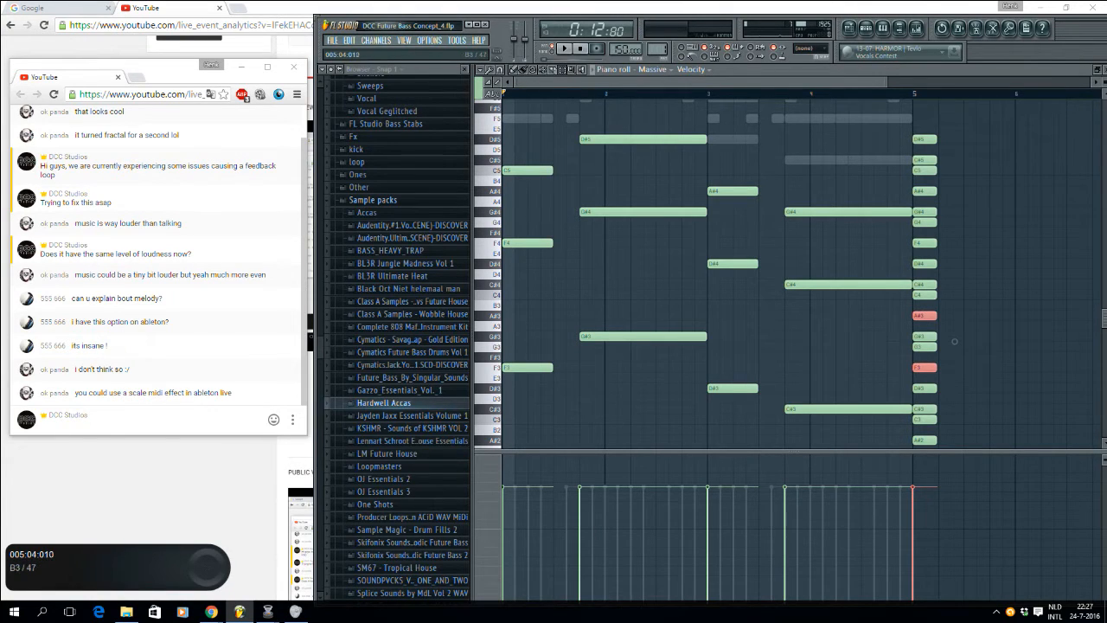
{"action": "left_click", "coordinate": [924, 294]}
{"action": "left_click", "coordinate": [928, 336], "text": "ctrl"}
{"action": "left_click", "coordinate": [928, 285], "text": "ctrl+shift"}
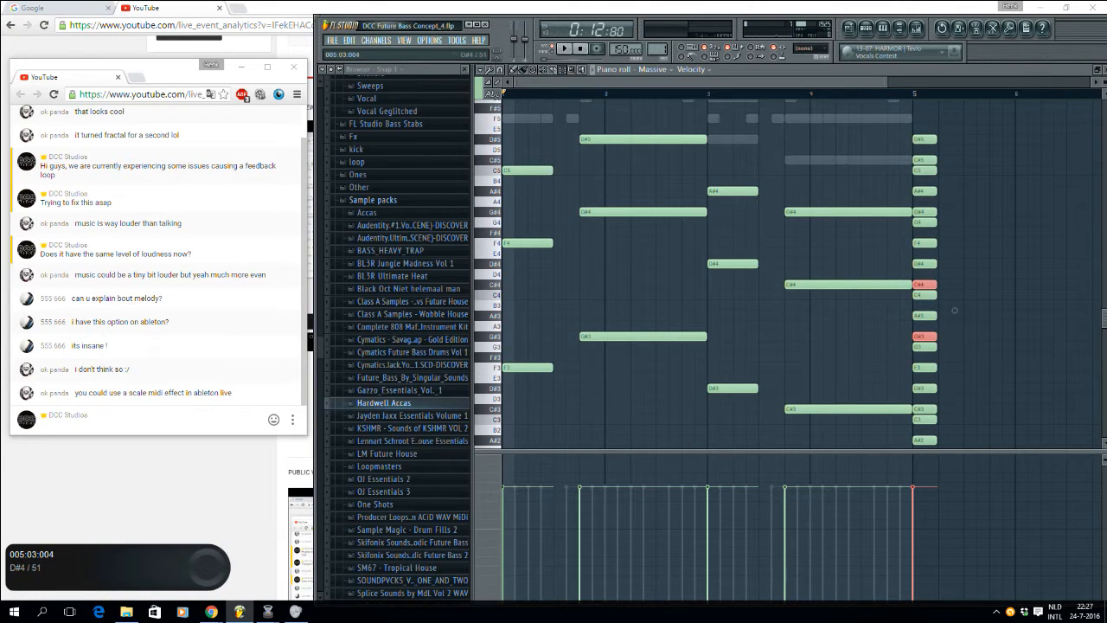
{"action": "left_click", "coordinate": [926, 264], "text": "ctrl+shift"}
{"action": "left_click", "coordinate": [955, 300]}
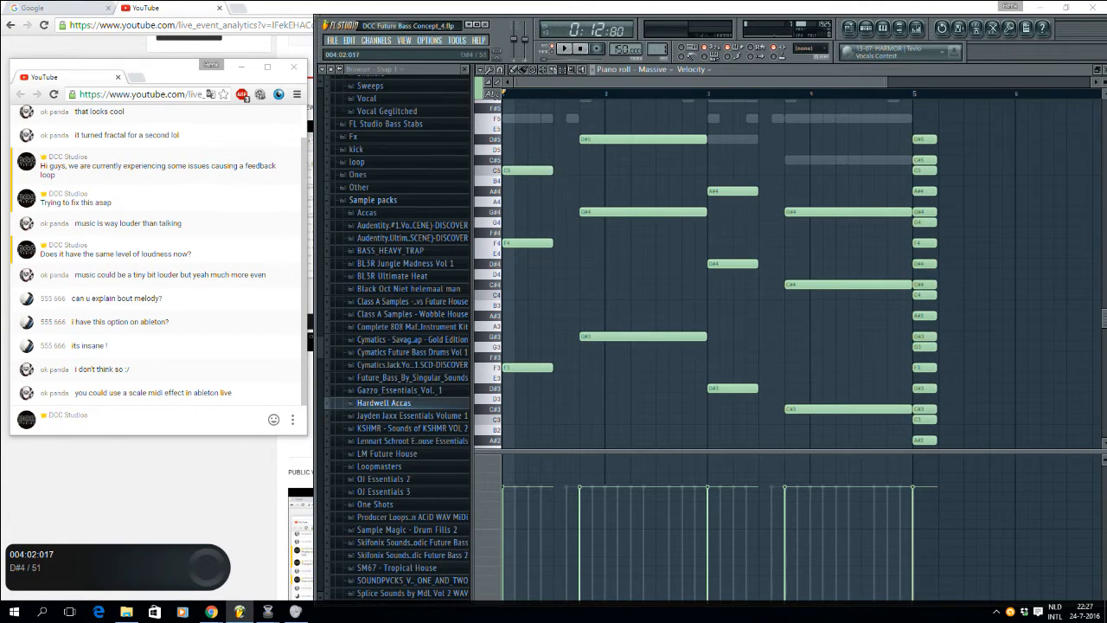
Step: Open the Sylenth1 #2 channel's piano roll and bring its full four-bar chord progression into view
{"action": "left_click_drag", "start_coordinate": [886, 82], "coordinate": [738, 82]}
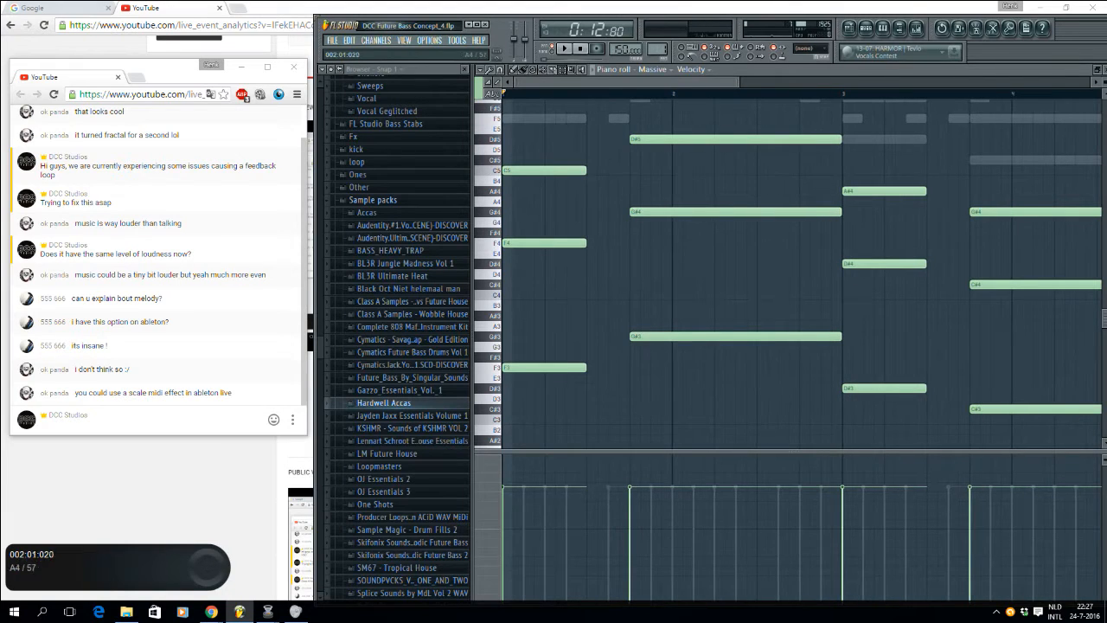
{"action": "scroll", "coordinate": [562, 346], "scroll_direction": "down", "scroll_amount": 2}
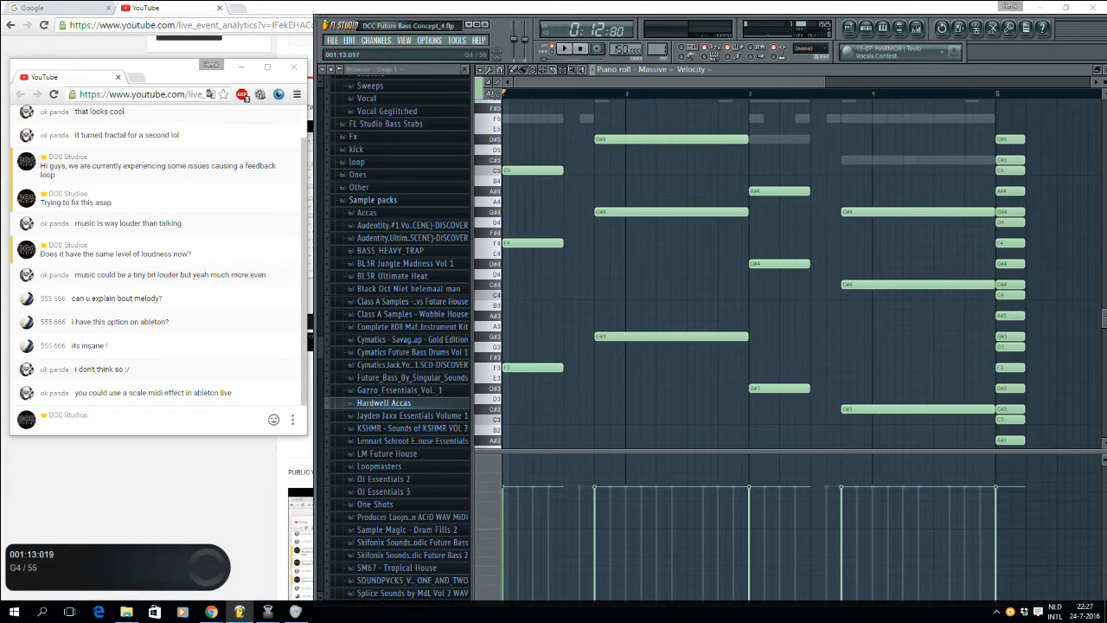
{"action": "left_click", "coordinate": [865, 28]}
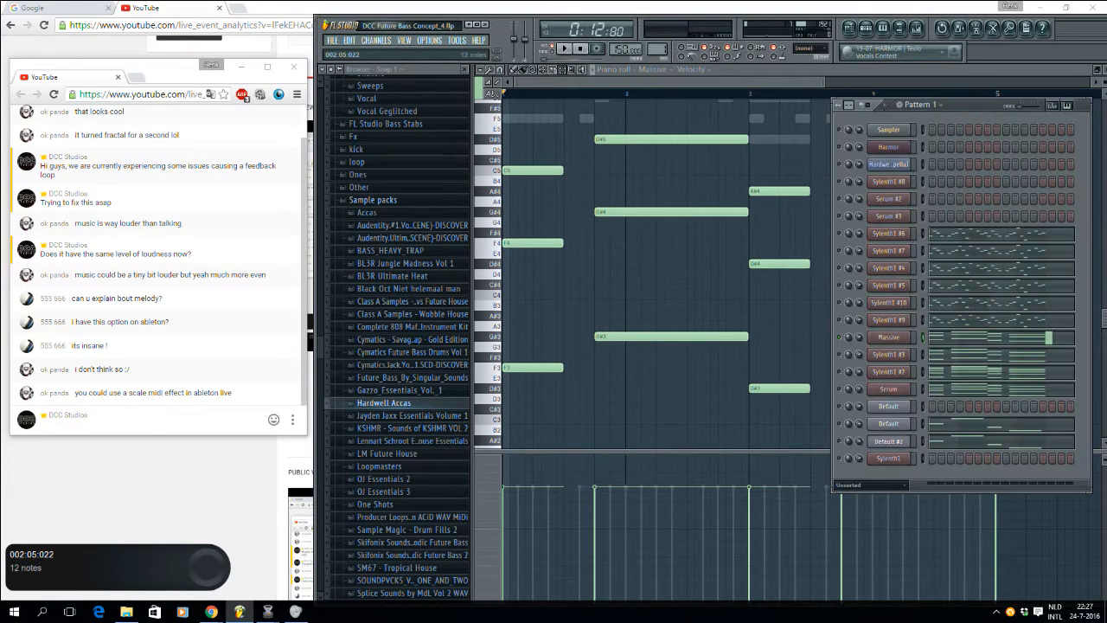
{"action": "left_click", "coordinate": [967, 372]}
{"action": "left_click_drag", "start_coordinate": [684, 82], "coordinate": [932, 82]}
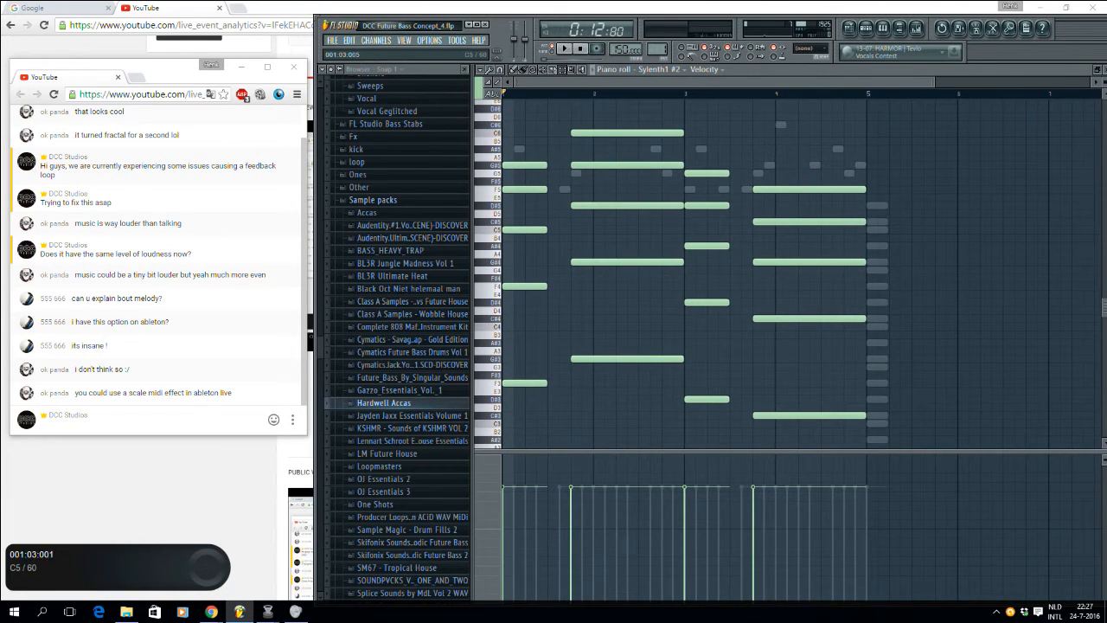
Step: Add G#3 and C4 above the F3 root of the first chord and select the three notes
{"action": "left_click", "coordinate": [525, 165]}
{"action": "left_click_drag", "start_coordinate": [525, 165], "coordinate": [525, 359]}
{"action": "left_click", "coordinate": [525, 326]}
{"action": "left_click_drag", "start_coordinate": [521, 316], "coordinate": [526, 386]}
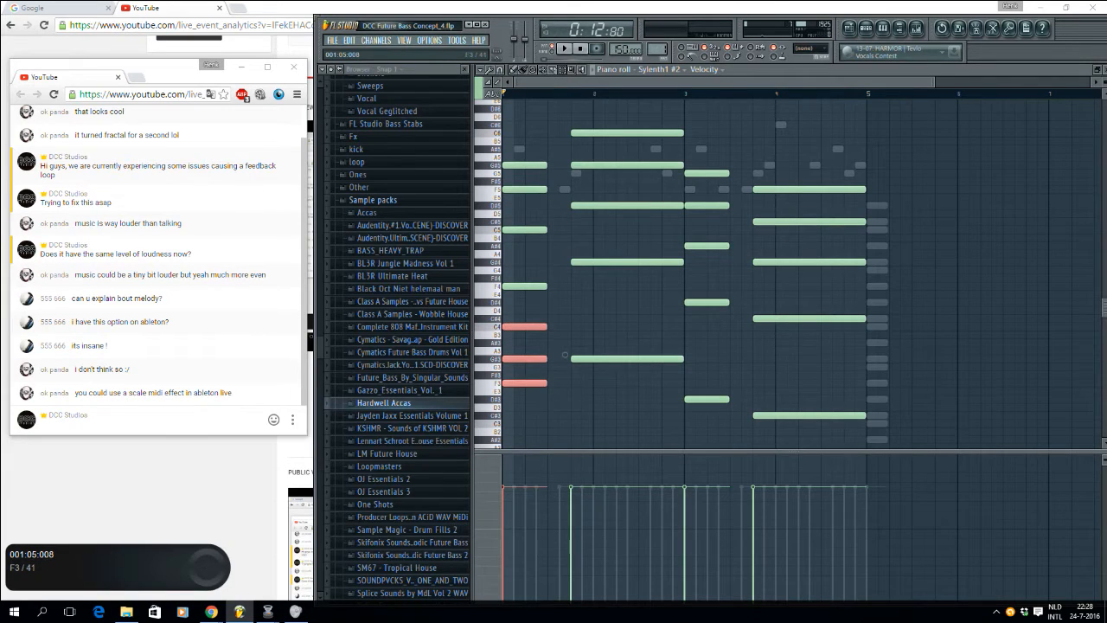
Step: Add C4 and D#4 above the second chord's G#3 root at its full length, and select the three notes
{"action": "left_click", "coordinate": [573, 358]}
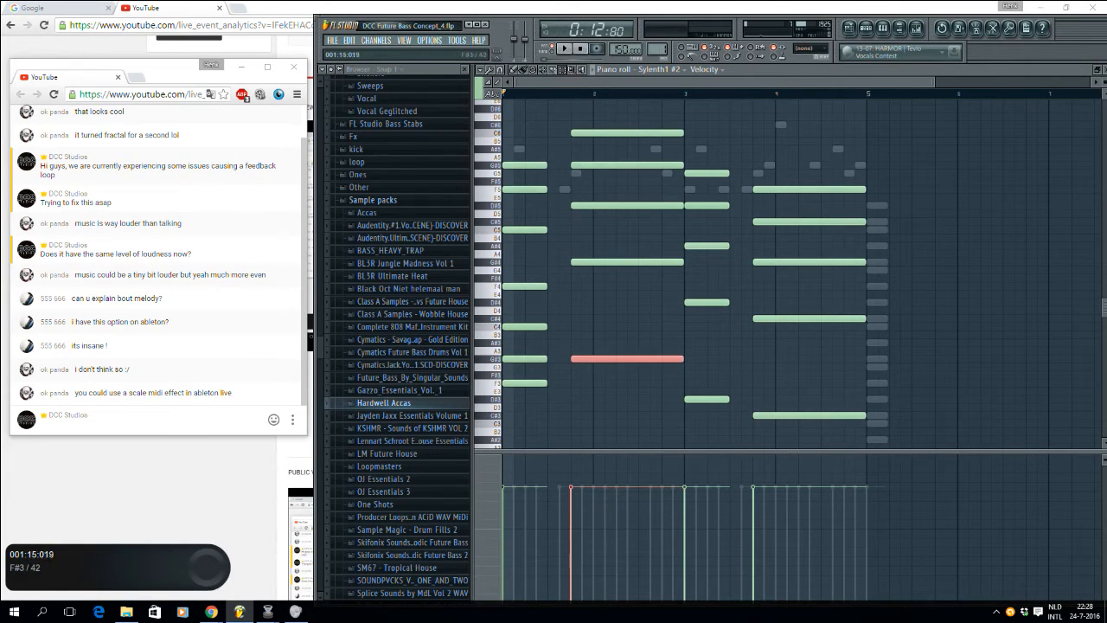
{"action": "left_click", "coordinate": [576, 326]}
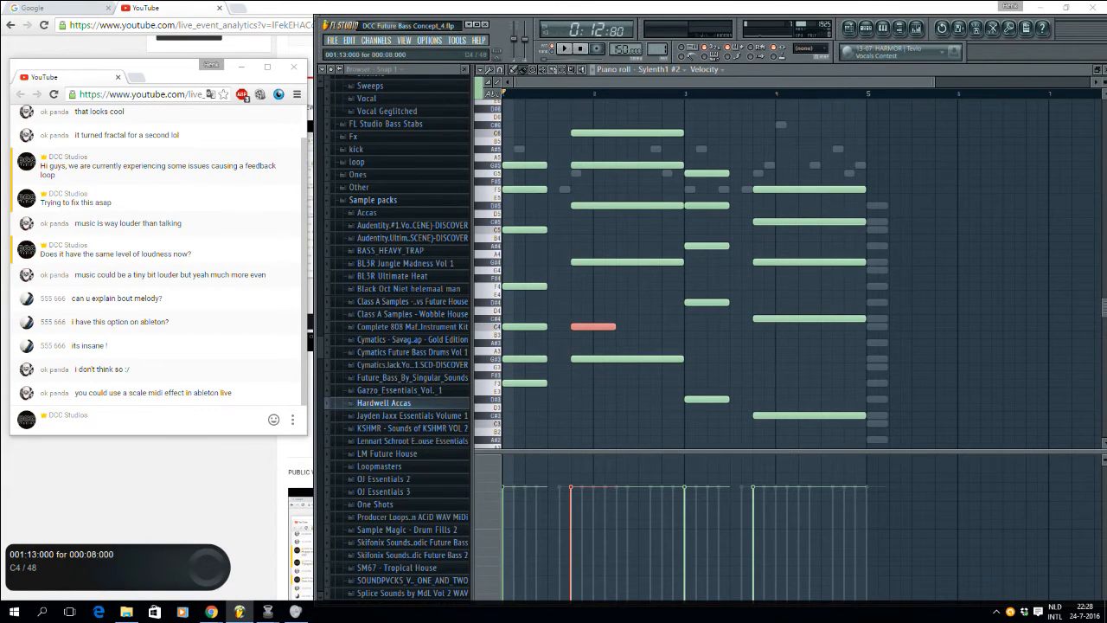
{"action": "left_click_drag", "start_coordinate": [615, 326], "coordinate": [684, 326]}
{"action": "left_click", "coordinate": [574, 302]}
{"action": "left_click_drag", "start_coordinate": [588, 292], "coordinate": [621, 378]}
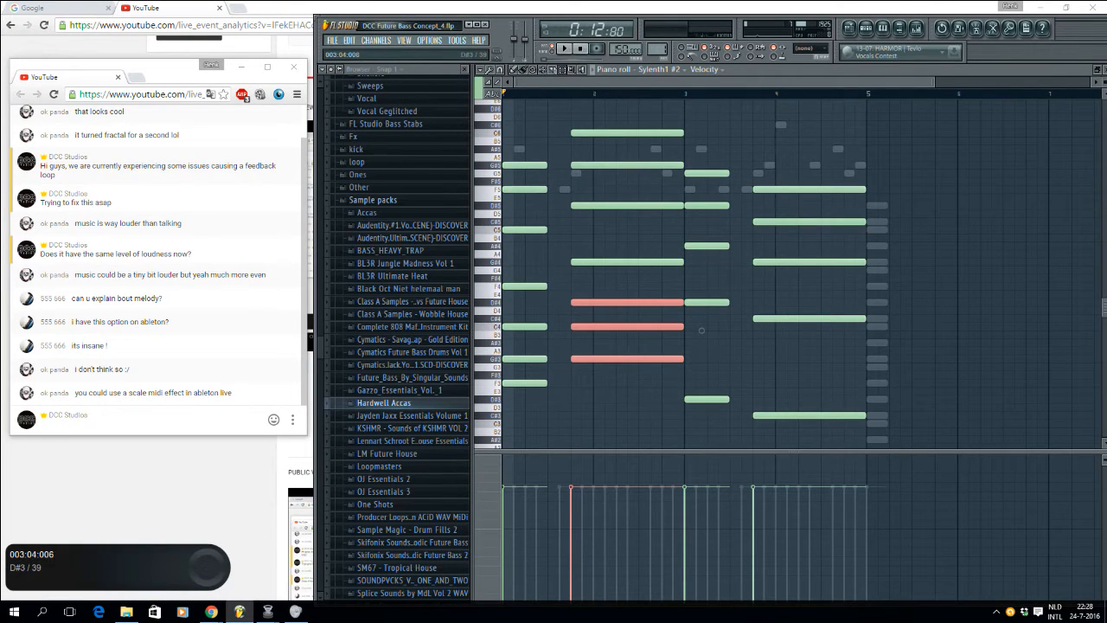
Step: Highlight the D#3 and C#3 chord roots, and select the added notes above the first two roots
{"action": "left_click", "coordinate": [704, 399], "text": "ctrl"}
{"action": "left_click", "coordinate": [808, 415], "text": "ctrl"}
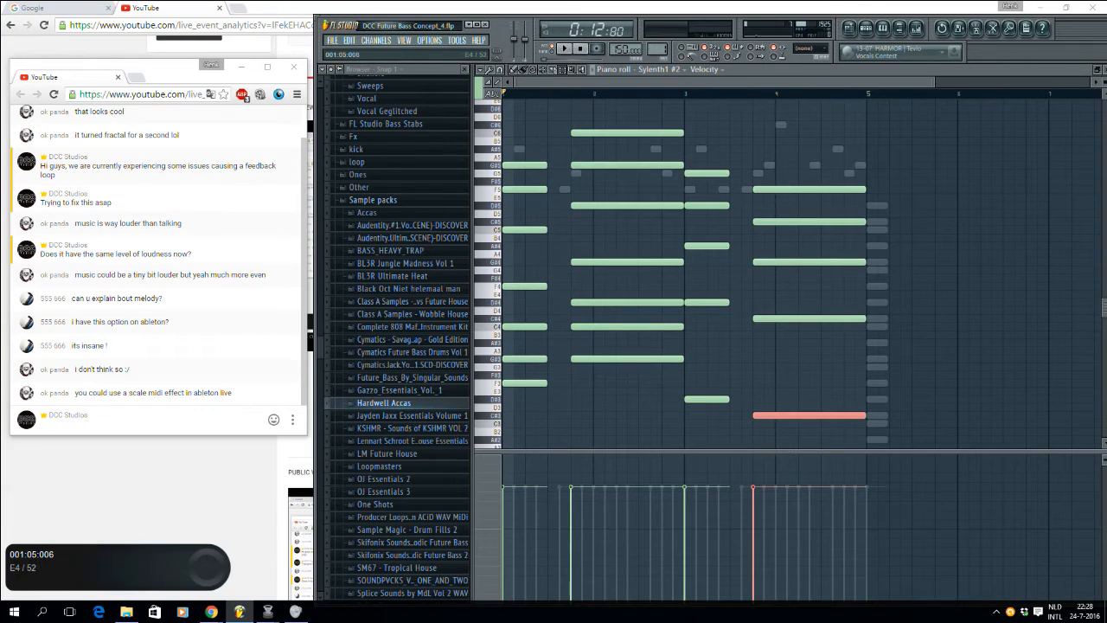
{"action": "left_click_drag", "start_coordinate": [525, 310], "coordinate": [541, 359]}
{"action": "left_click_drag", "start_coordinate": [593, 326], "coordinate": [599, 301]}
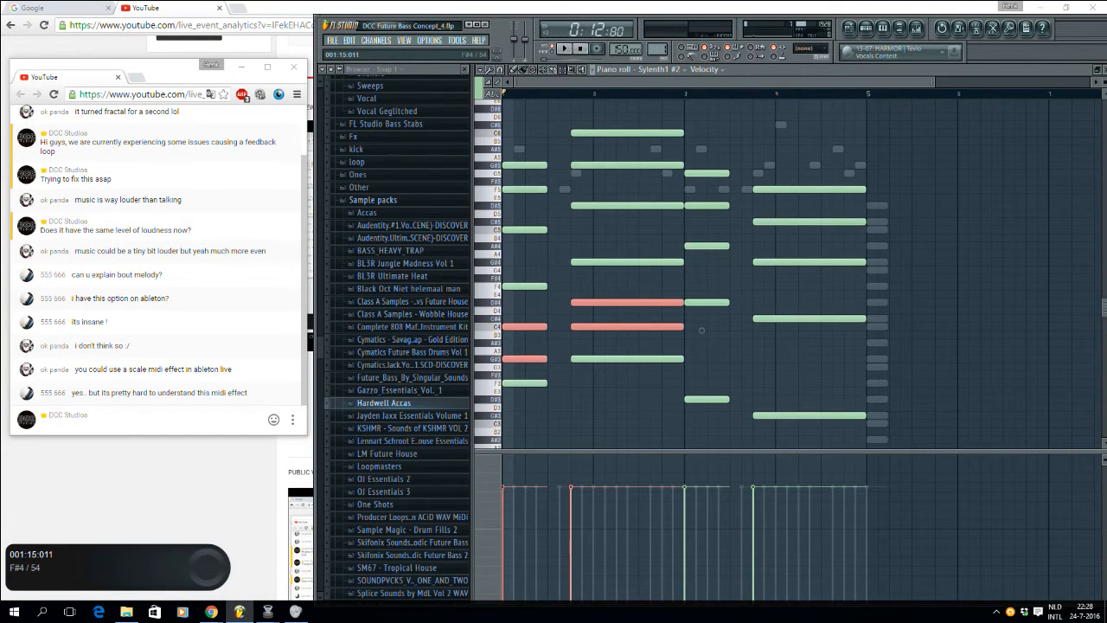
{"action": "key", "text": "F4"}
{"action": "key", "text": "ctrl+z"}
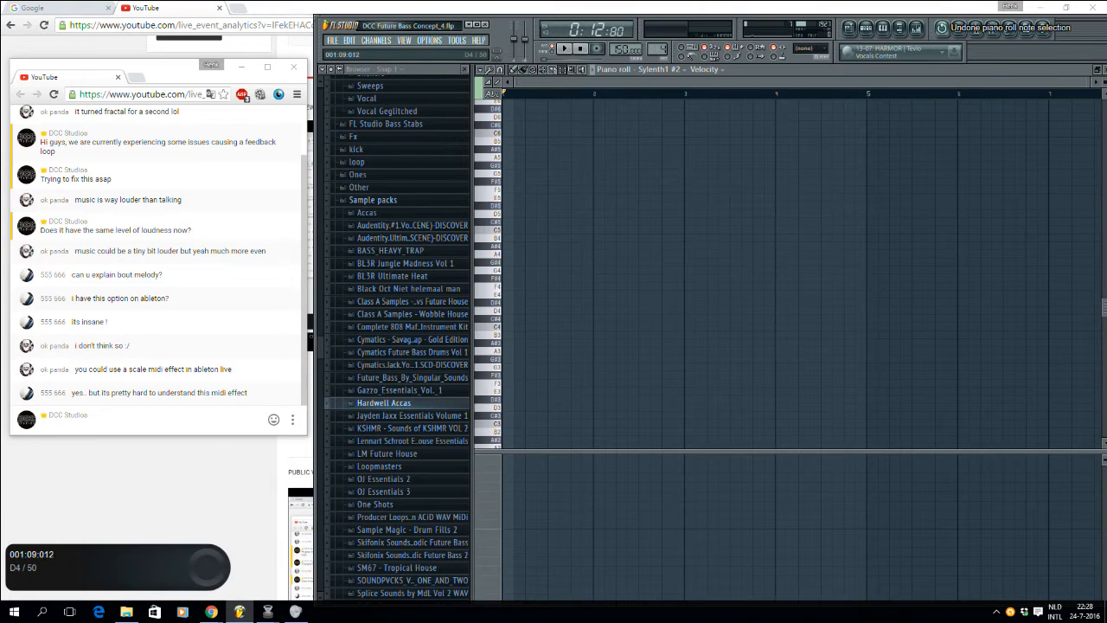
{"action": "key", "text": "ctrl+alt+z"}
Step: Return to Pattern 1 and reopen the Sylenth1 #2 piano roll showing all four chords
{"action": "key", "text": "F6"}
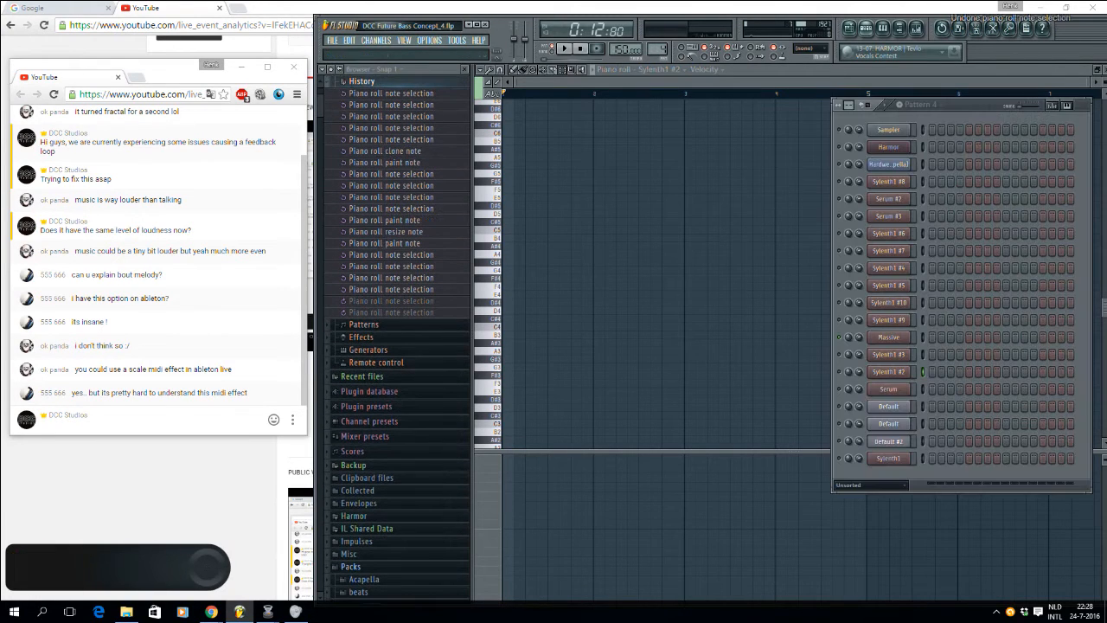
{"action": "scroll", "coordinate": [658, 49], "scroll_direction": "down", "scroll_amount": 3}
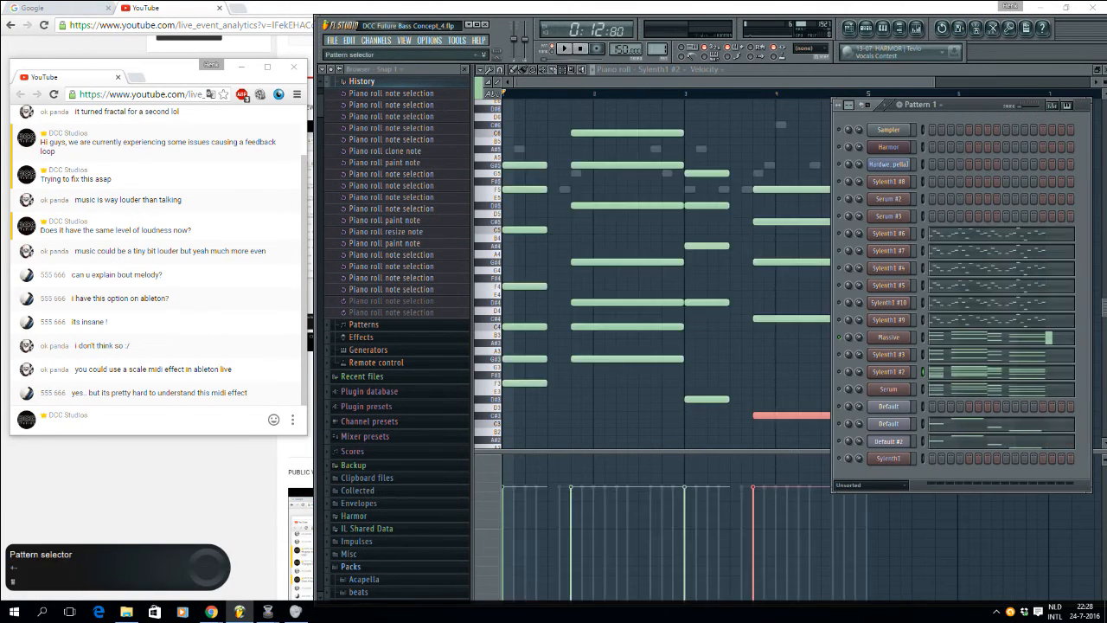
{"action": "key", "text": "F5"}
{"action": "key", "text": "F7"}
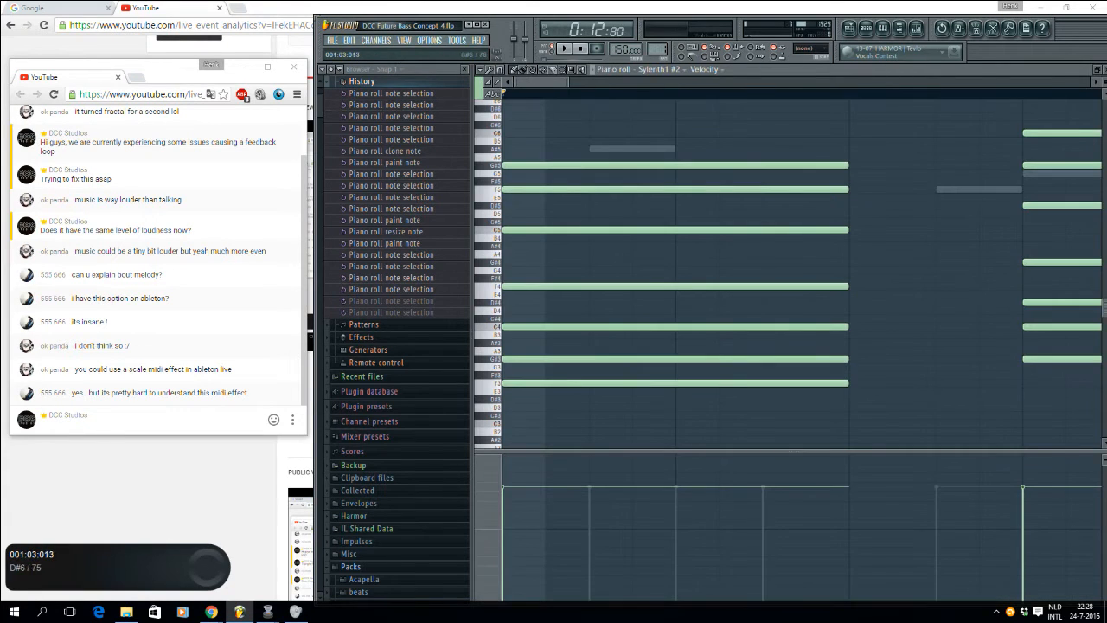
{"action": "scroll", "coordinate": [597, 303], "scroll_direction": "down", "scroll_amount": 5}
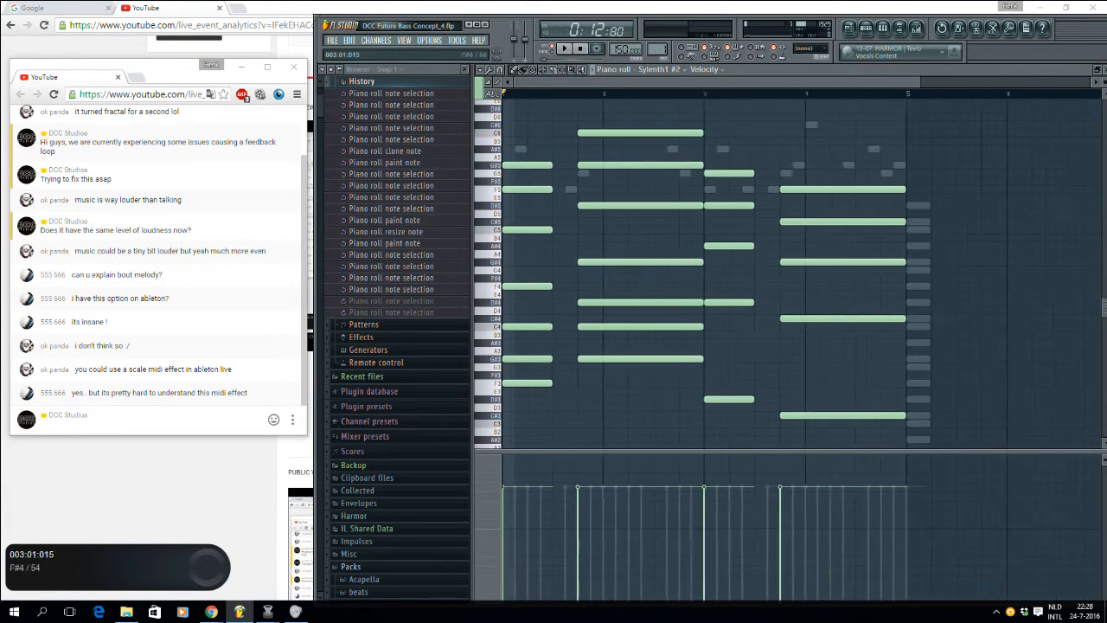
Step: Delete the added G#3 and C4 from the first chord and the added C4 and D#4 from the second
{"action": "left_click", "coordinate": [525, 359], "text": "ctrl+shift"}
{"action": "left_click", "coordinate": [530, 327], "text": "ctrl+shift"}
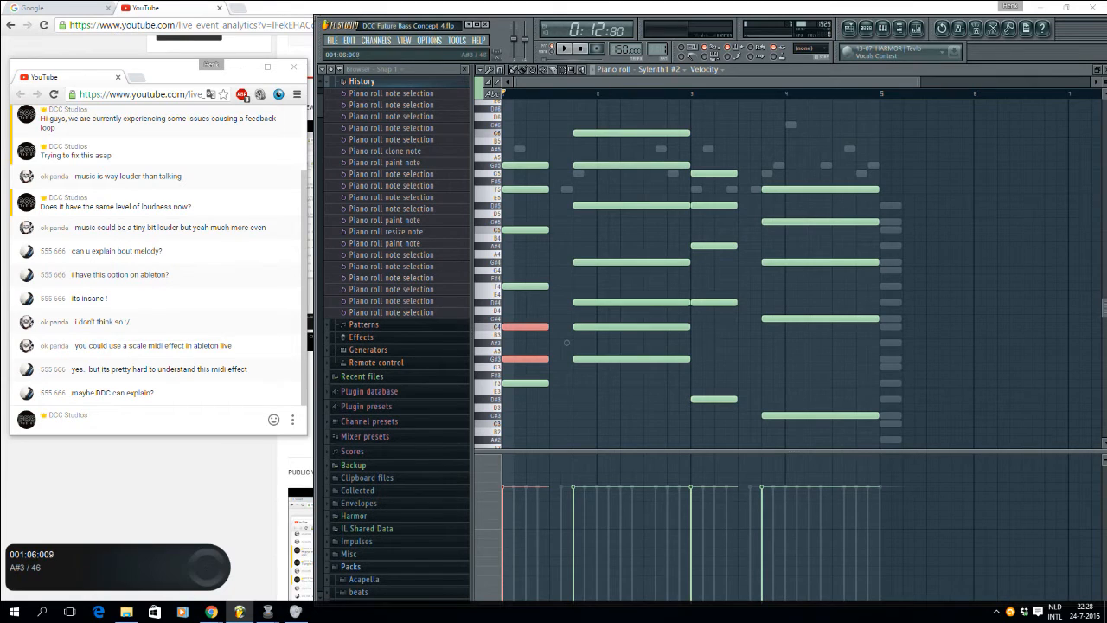
{"action": "left_click_drag", "start_coordinate": [593, 302], "coordinate": [599, 335]}
{"action": "key", "text": "Delete"}
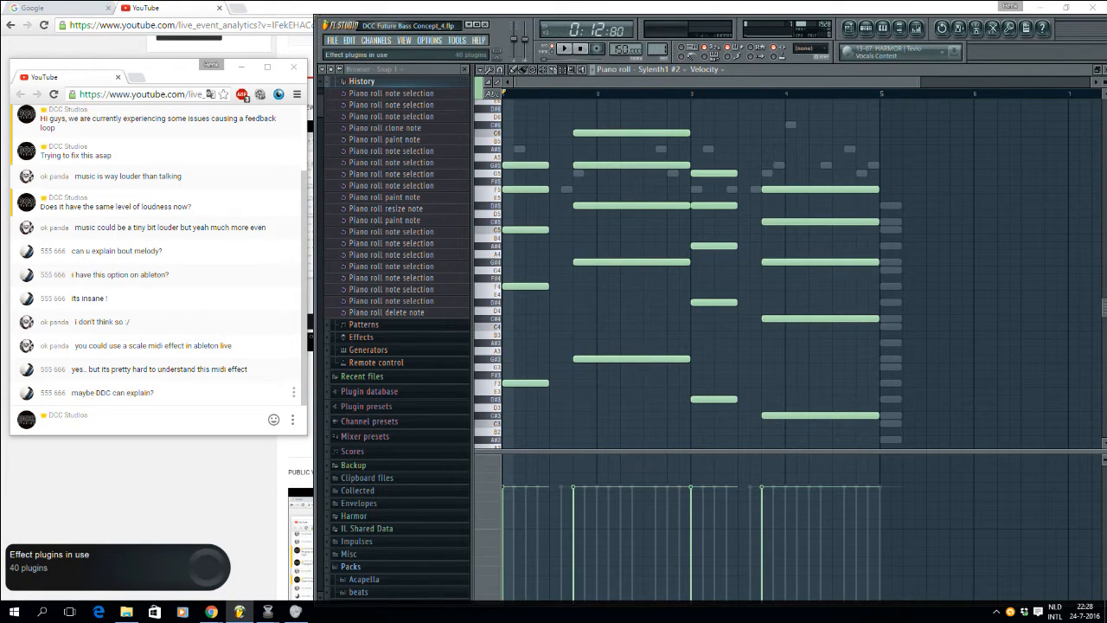
Step: Examine the Sylenth1 #2 chord progression across bars 1 to 4
{"action": "left_click", "coordinate": [155, 423]}
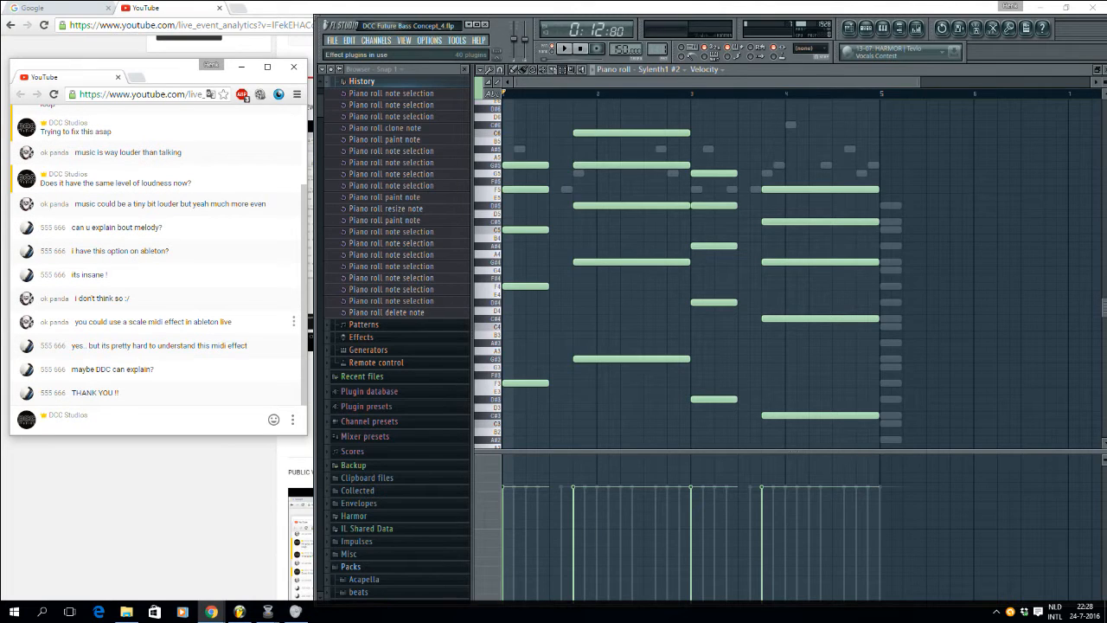
{"action": "left_click_drag", "start_coordinate": [920, 82], "coordinate": [668, 82]}
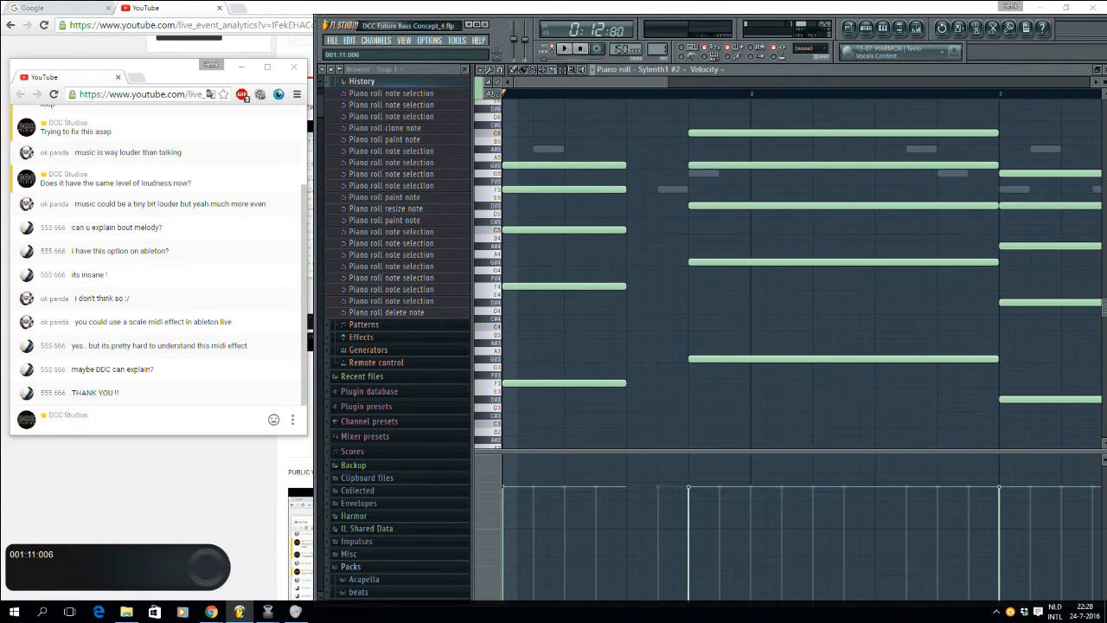
{"action": "scroll", "coordinate": [778, 259], "scroll_direction": "down", "scroll_amount": 1}
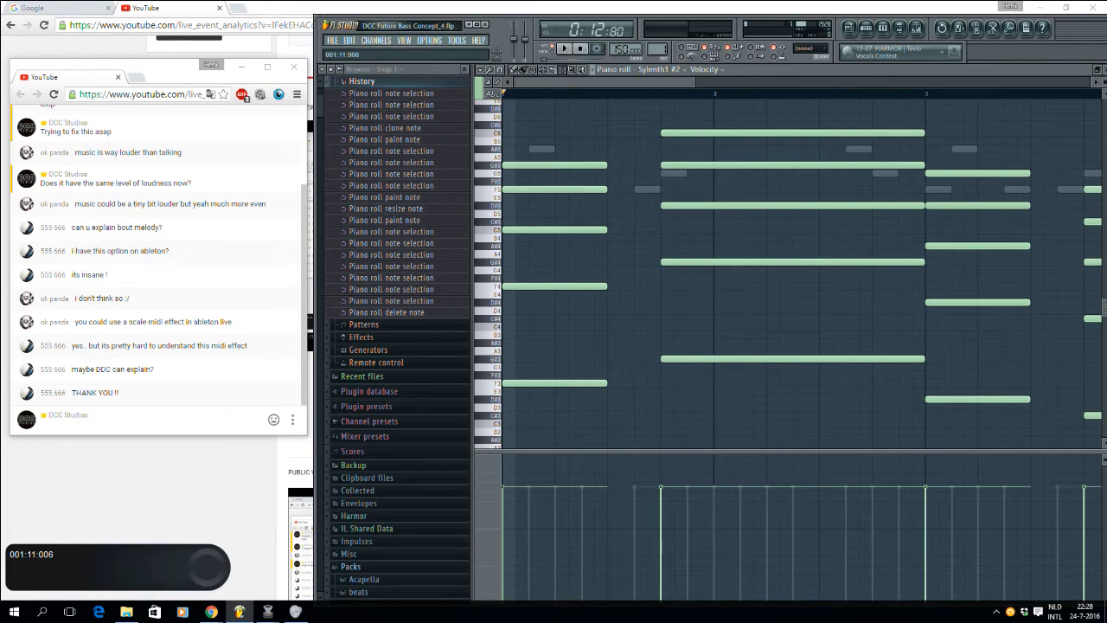
{"action": "scroll", "coordinate": [638, 274], "scroll_direction": "down", "scroll_amount": 4}
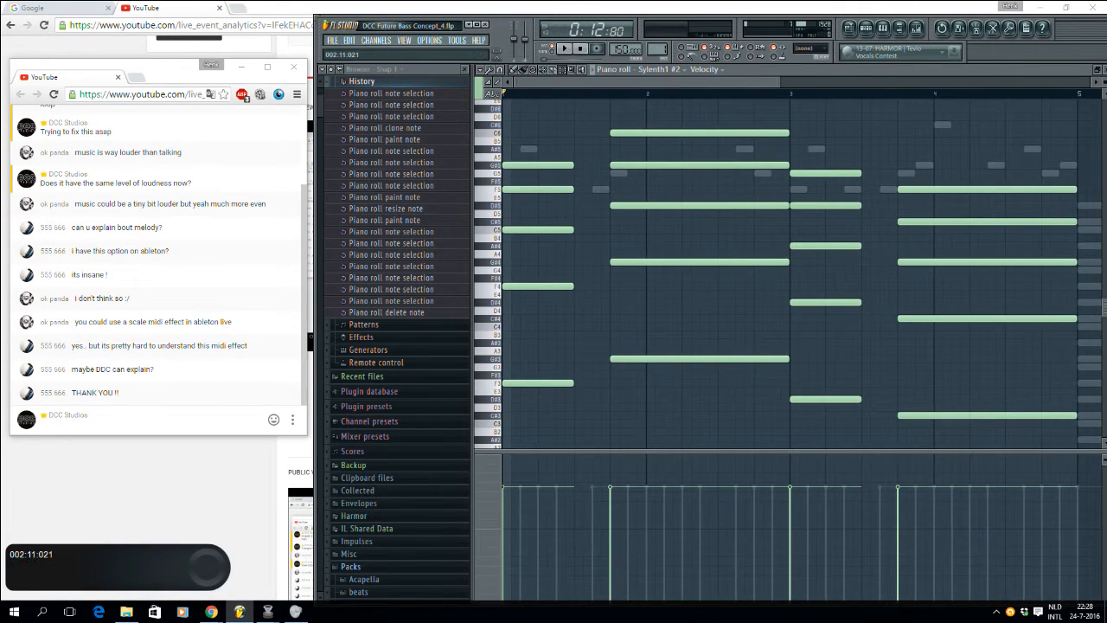
{"action": "left_click", "coordinate": [866, 27]}
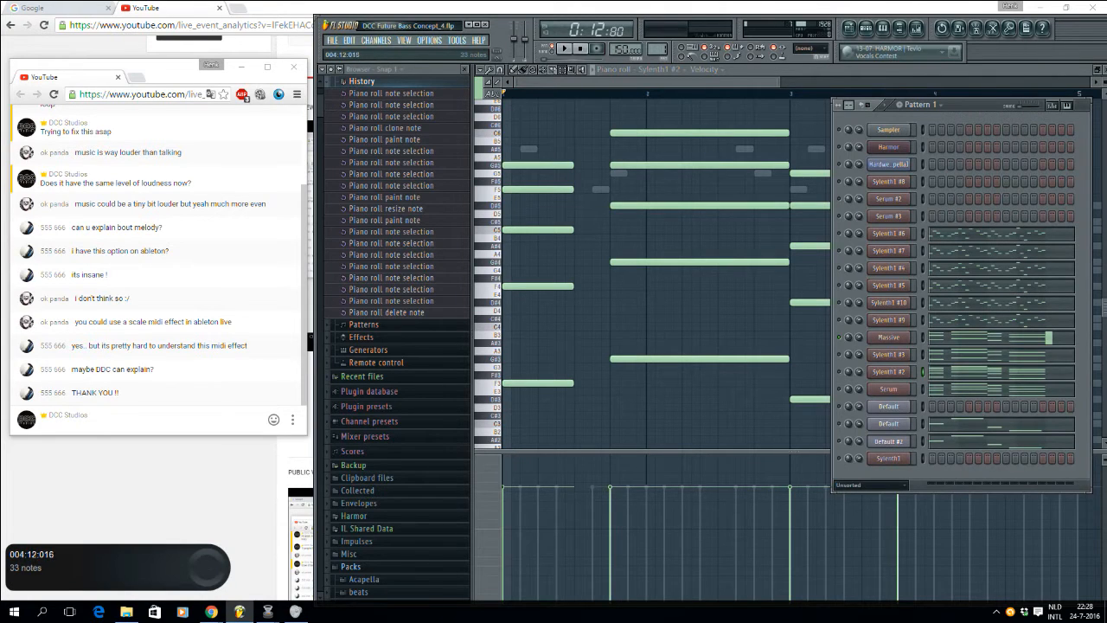
{"action": "left_click", "coordinate": [978, 373]}
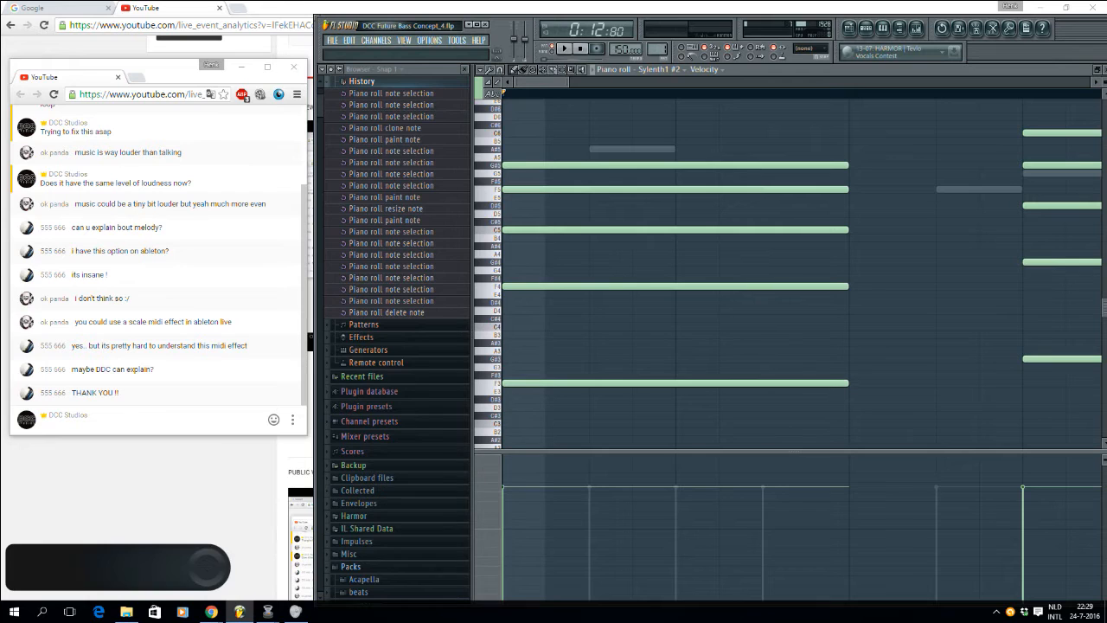
{"action": "scroll", "coordinate": [791, 259], "scroll_direction": "down", "scroll_amount": 3}
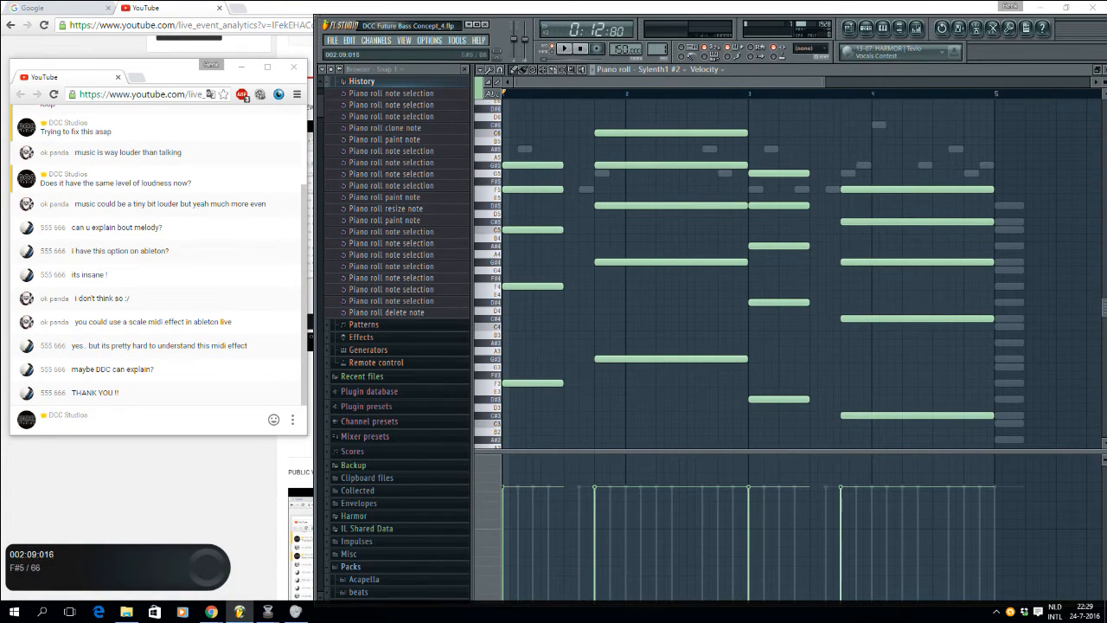
Step: Open the Sylenth1 #9 piano roll and look over its melody notes against the ghosted chords
{"action": "left_click", "coordinate": [882, 28]}
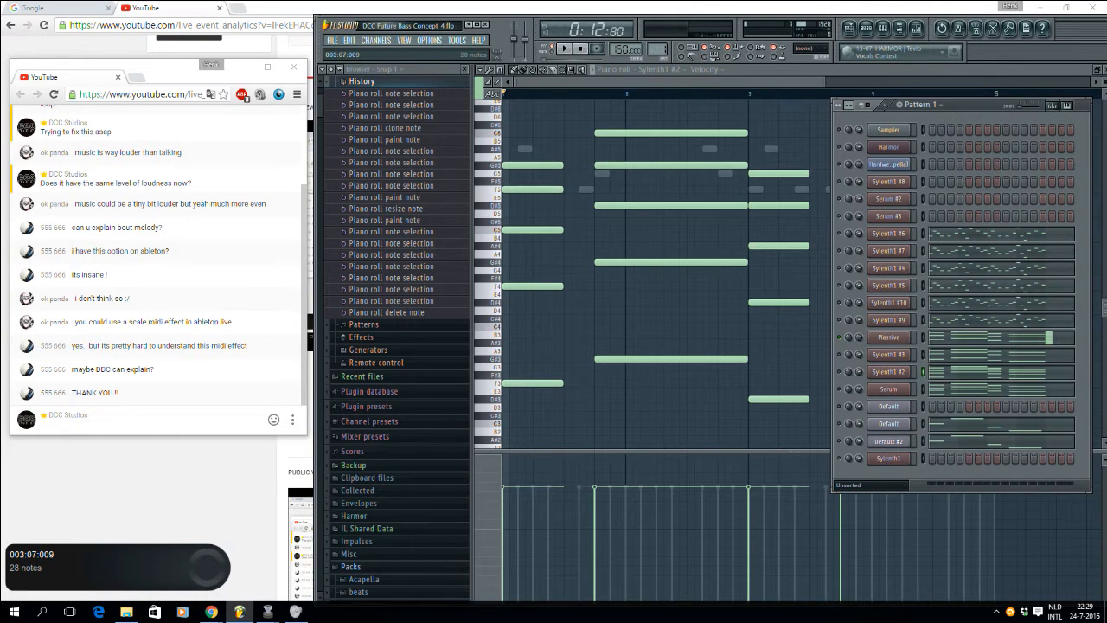
{"action": "left_click", "coordinate": [999, 317]}
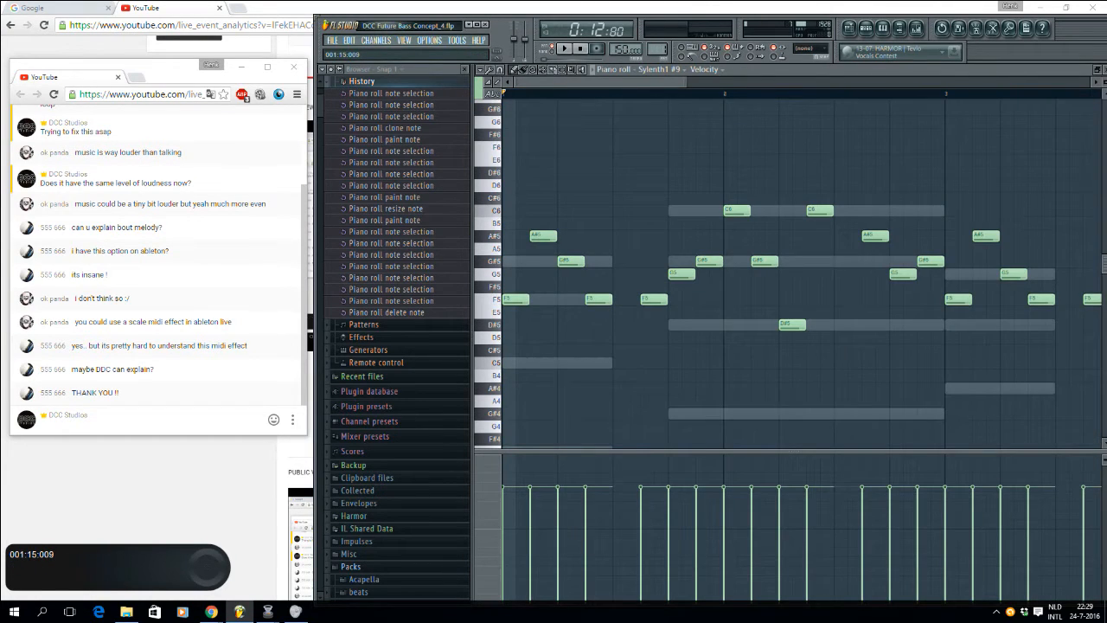
{"action": "left_click_drag", "start_coordinate": [686, 82], "coordinate": [951, 83]}
Step: Select and copy the whole stack of Aeolian scale notes at bar 5 in Massive's piano roll
{"action": "left_click", "coordinate": [865, 29]}
{"action": "left_click", "coordinate": [961, 405]}
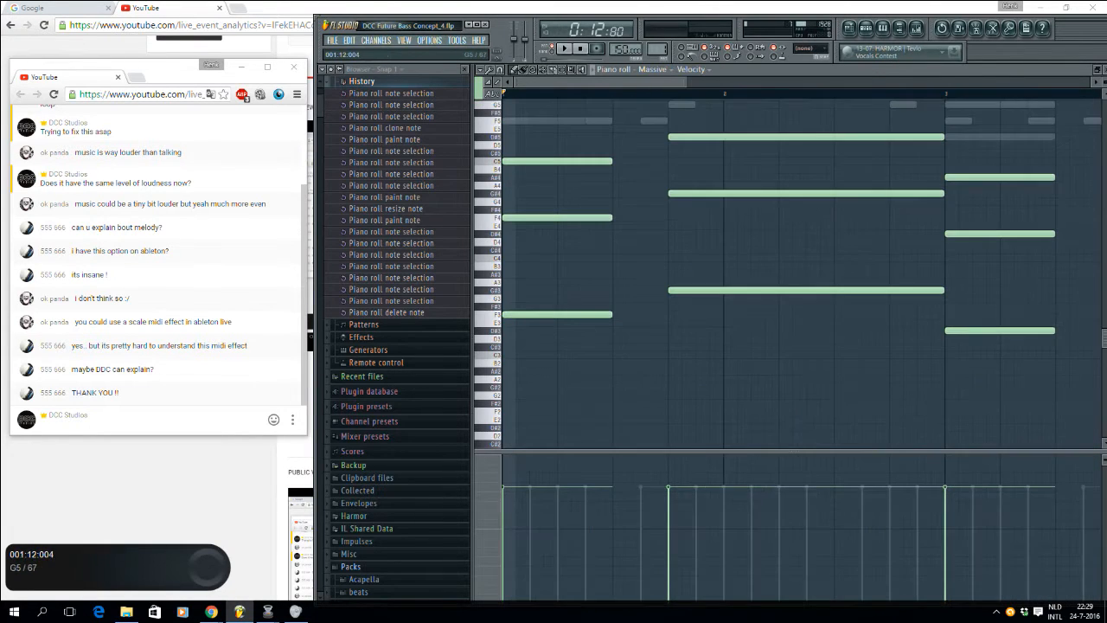
{"action": "left_click_drag", "start_coordinate": [686, 82], "coordinate": [941, 82]}
{"action": "left_click_drag", "start_coordinate": [906, 435], "coordinate": [863, 101]}
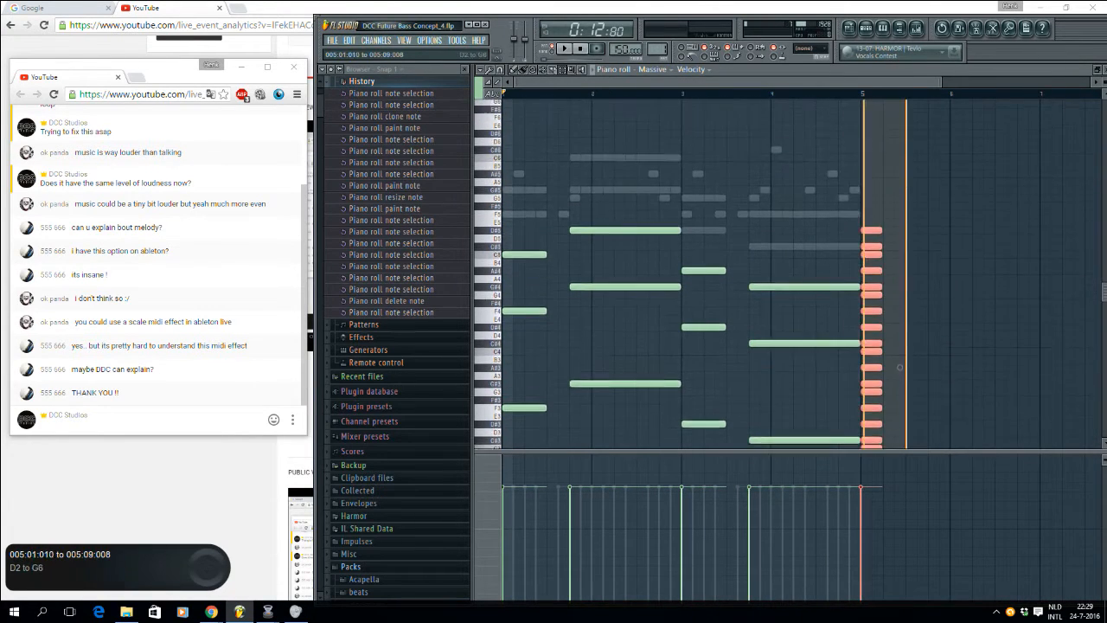
{"action": "scroll", "coordinate": [899, 367], "scroll_direction": "up", "scroll_amount": 1}
Step: Paste the copied scale notes into the Sylenth1 #10 melody's piano roll
{"action": "left_click", "coordinate": [866, 28]}
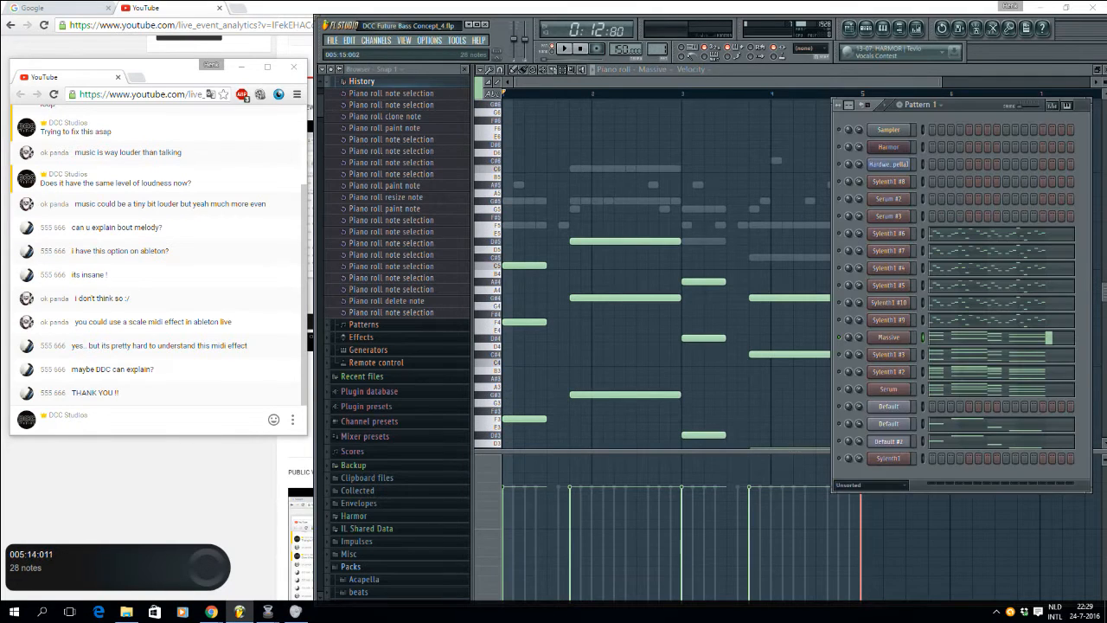
{"action": "left_click", "coordinate": [960, 303]}
{"action": "key", "text": "ctrl+v"}
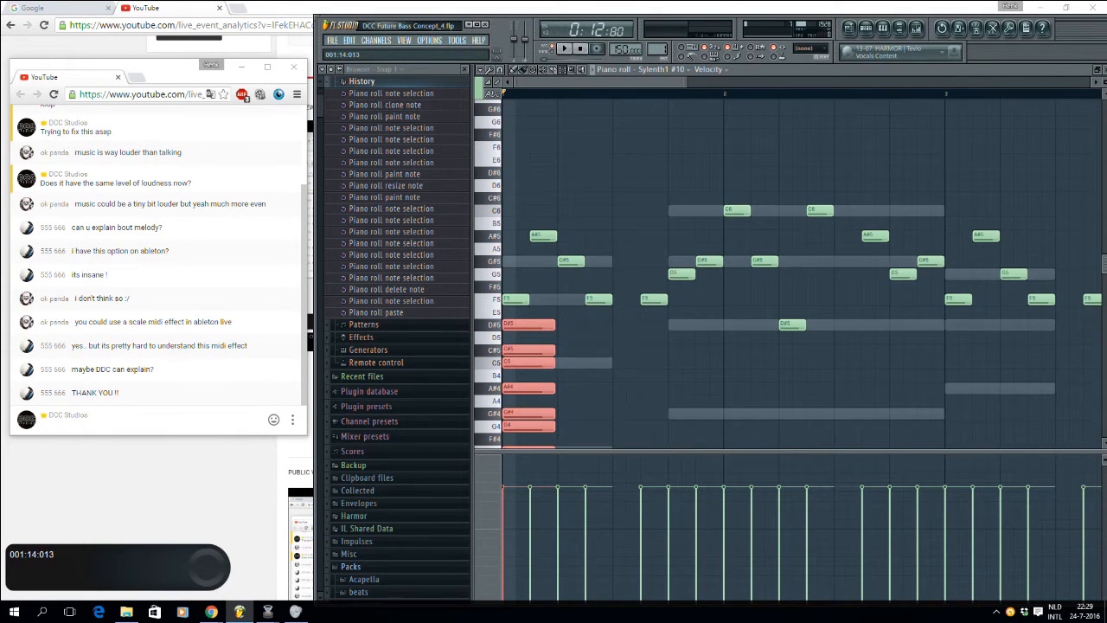
Step: Transpose the pasted scale notes up two octaves and move the stack to bar 5, just after the melody
{"action": "key", "text": "ctrl+Up"}
{"action": "key", "text": "ctrl+Up"}
{"action": "scroll", "coordinate": [573, 274], "scroll_direction": "down", "scroll_amount": 3}
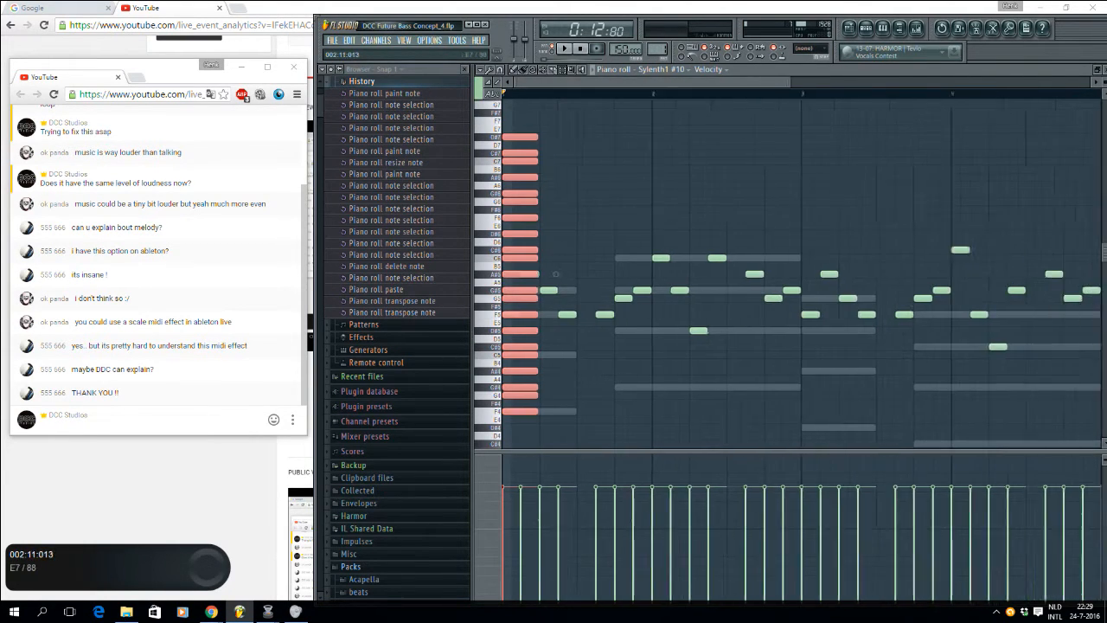
{"action": "left_click_drag", "start_coordinate": [548, 274], "coordinate": [1014, 274]}
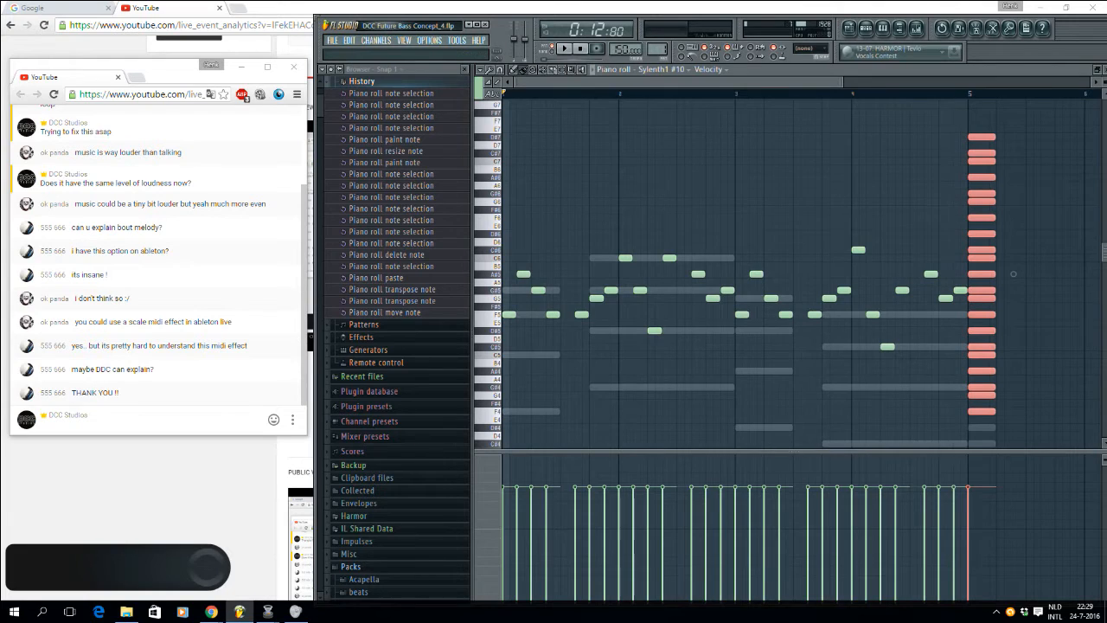
Step: Examine the Sylenth1 #10 melody notes in the opening bars against the ghosted chord notes
{"action": "scroll", "coordinate": [1014, 274], "scroll_direction": "up", "scroll_amount": 5}
{"action": "scroll", "coordinate": [1013, 274], "scroll_direction": "down", "scroll_amount": 1}
{"action": "scroll", "coordinate": [1014, 274], "scroll_direction": "up", "scroll_amount": 2}
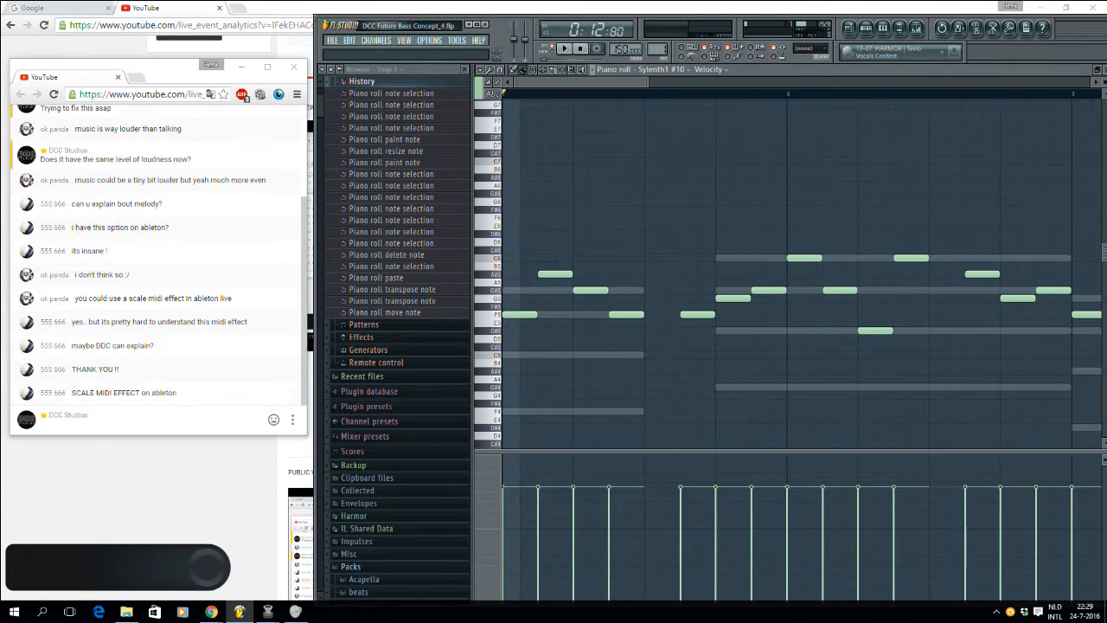
{"action": "scroll", "coordinate": [646, 259], "scroll_direction": "down", "scroll_amount": 3}
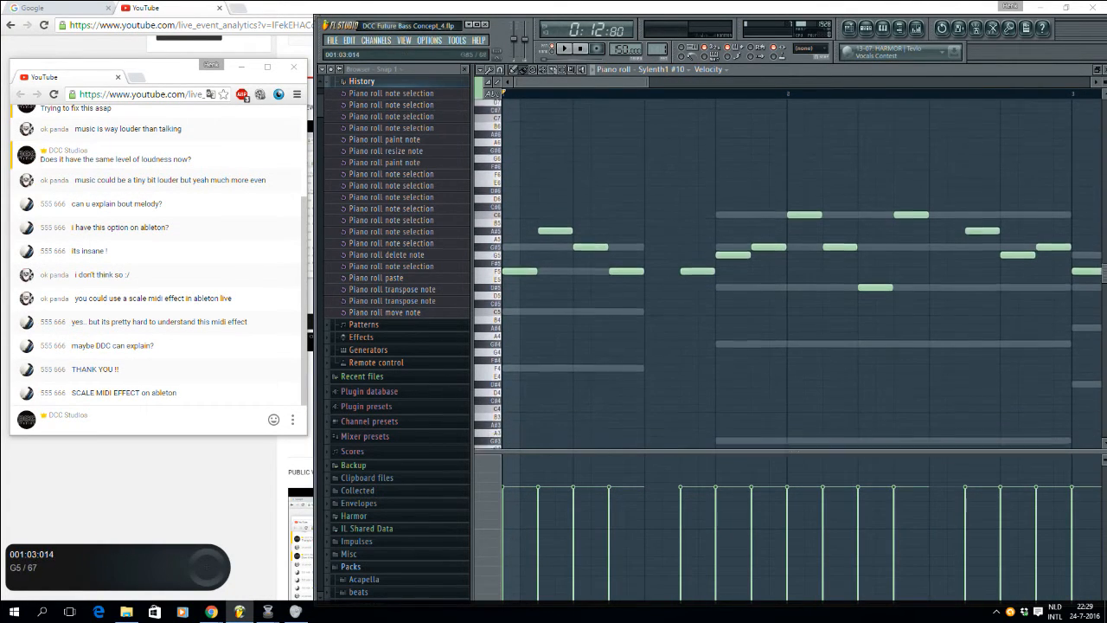
{"action": "scroll", "coordinate": [645, 259], "scroll_direction": "down", "scroll_amount": 1}
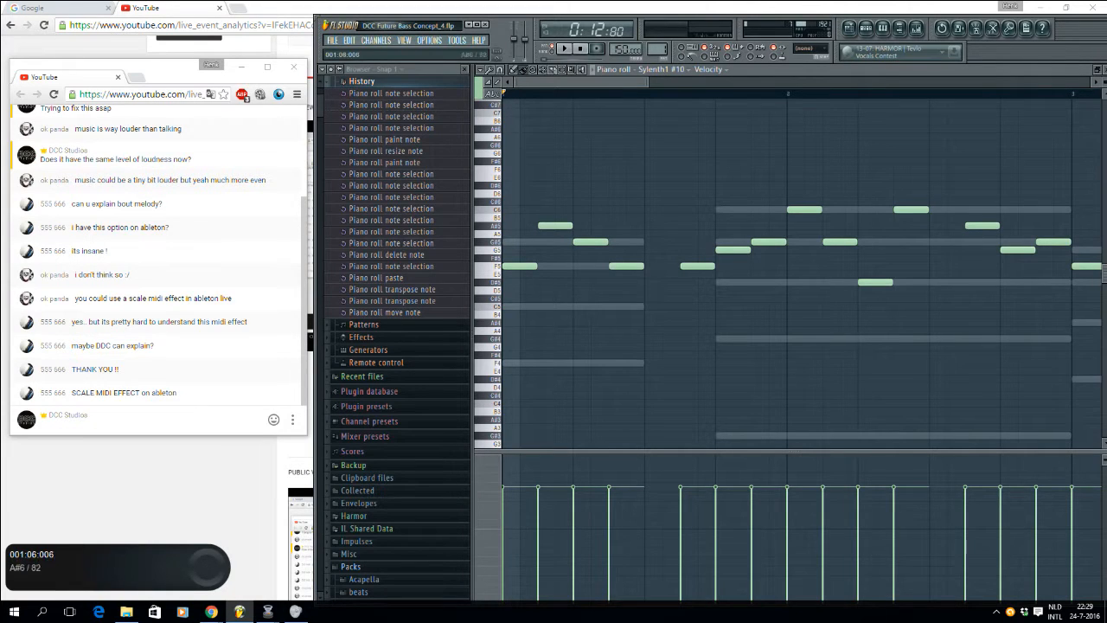
{"action": "left_click_drag", "start_coordinate": [648, 82], "coordinate": [856, 82]}
{"action": "scroll", "coordinate": [996, 225], "scroll_direction": "up", "scroll_amount": 3}
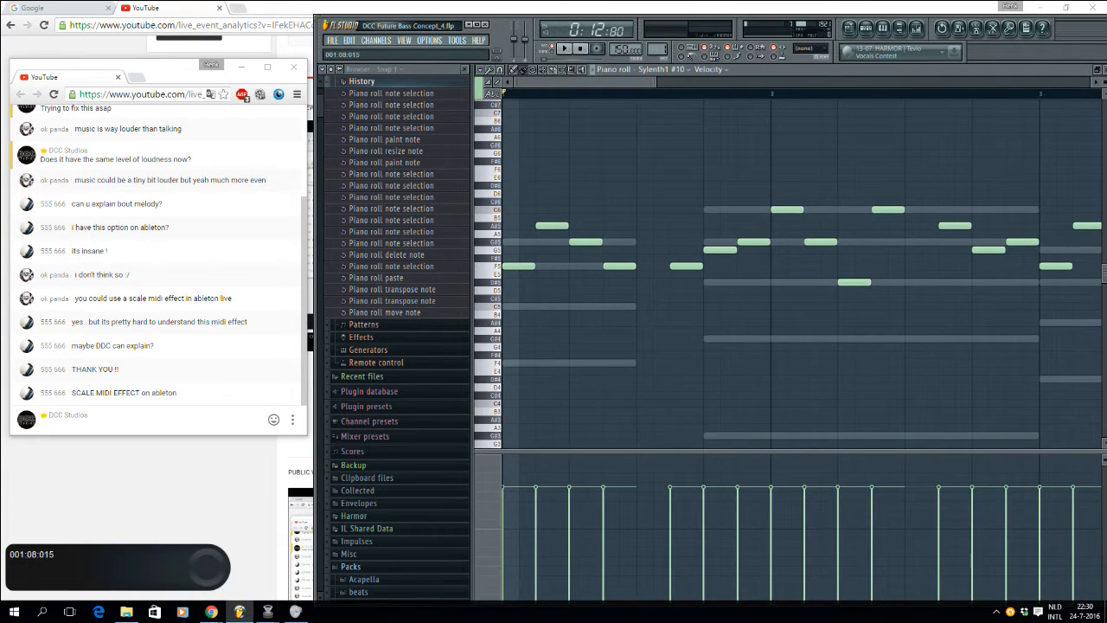
{"action": "scroll", "coordinate": [995, 225], "scroll_direction": "down", "scroll_amount": 2}
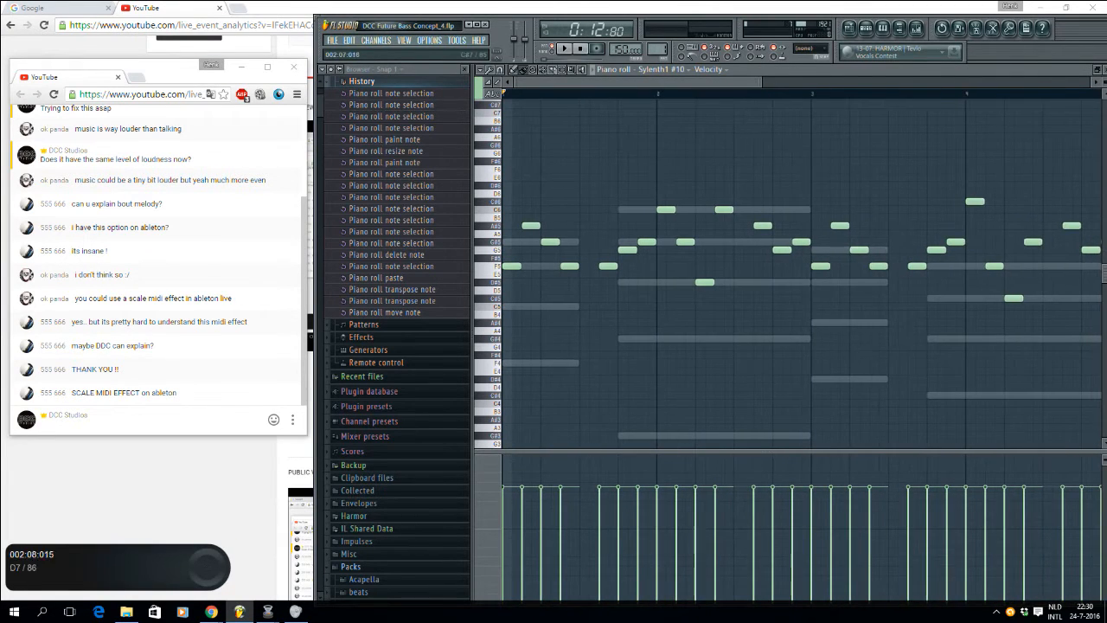
{"action": "scroll", "coordinate": [746, 226], "scroll_direction": "right", "scroll_amount": 4}
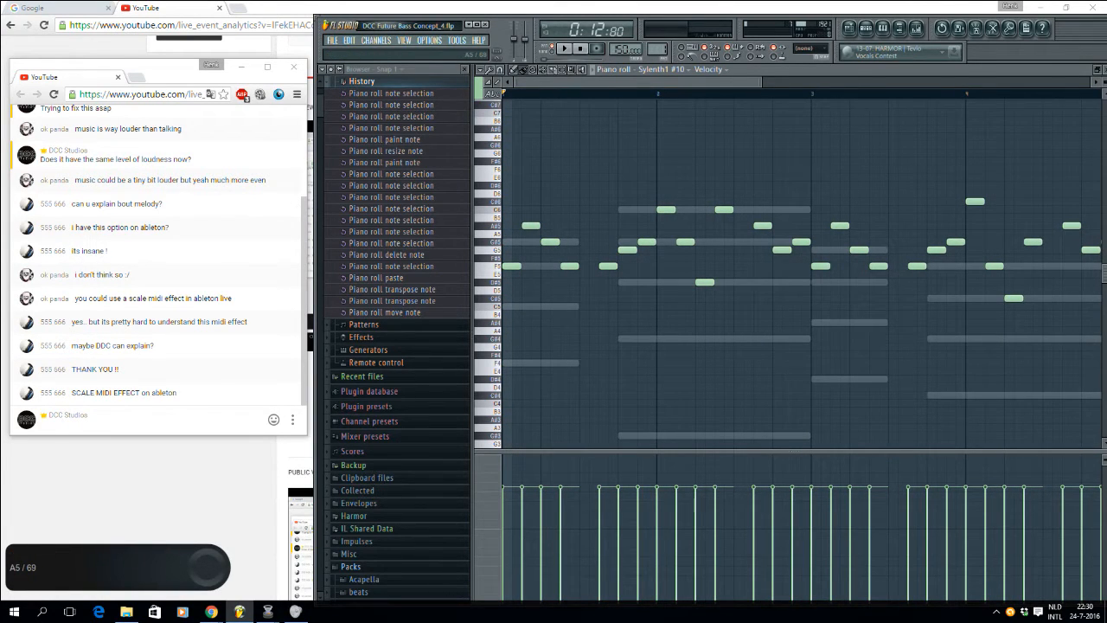
Step: Compare the pitches of the melody notes across the four bars with the stacked scale notes at bar 5
{"action": "mouse_move", "coordinate": [750, 82]}
{"action": "left_mouse_down"}
{"action": "mouse_move", "coordinate": [938, 82]}
{"action": "mouse_move", "coordinate": [761, 83]}
{"action": "left_mouse_up"}
{"action": "left_click_drag", "start_coordinate": [1081, 225], "coordinate": [850, 224]}
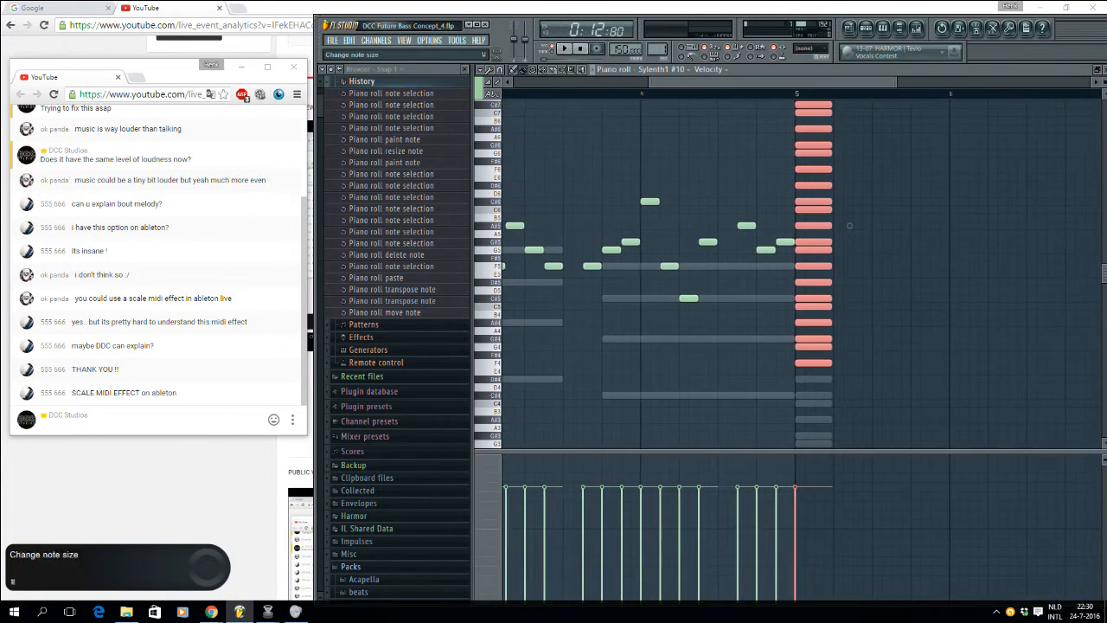
{"action": "scroll", "coordinate": [849, 223], "scroll_direction": "up", "scroll_amount": 1}
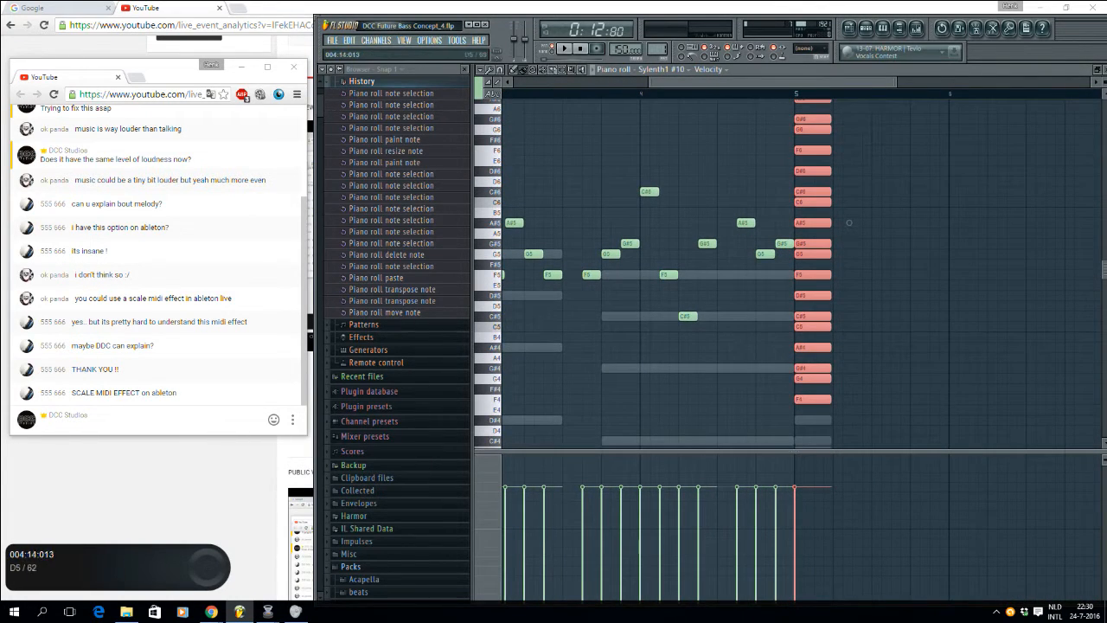
{"action": "left_click_drag", "start_coordinate": [849, 223], "coordinate": [1106, 222]}
{"action": "left_click_drag", "start_coordinate": [751, 212], "coordinate": [761, 243]}
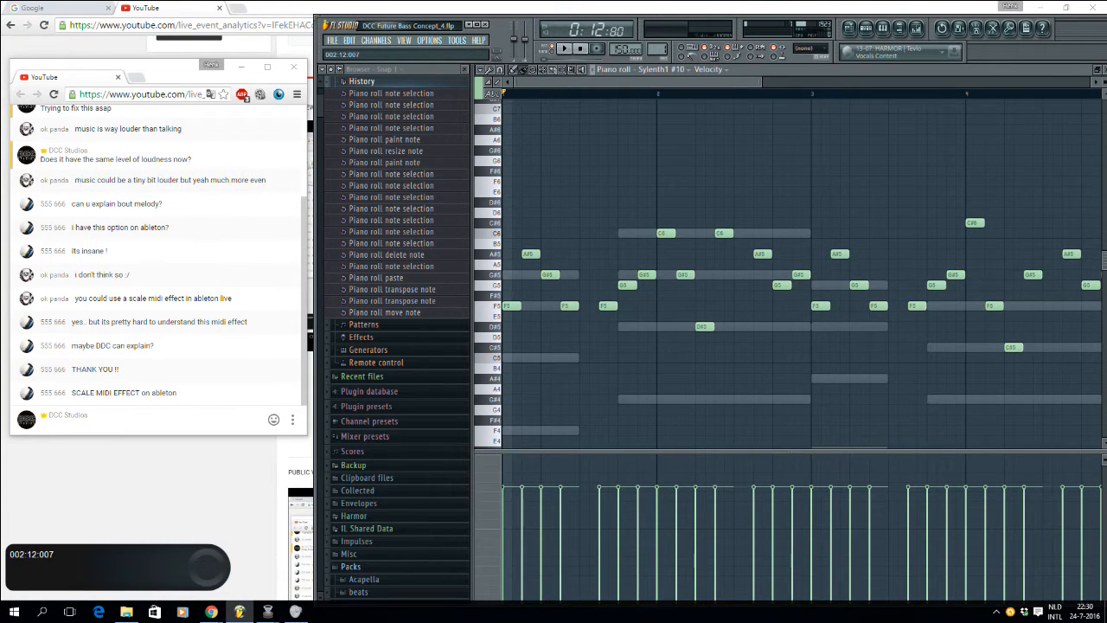
{"action": "scroll", "coordinate": [766, 93], "scroll_direction": "up", "scroll_amount": 1}
{"action": "scroll", "coordinate": [766, 93], "scroll_direction": "down", "scroll_amount": 2}
{"action": "scroll", "coordinate": [735, 277], "scroll_direction": "down", "scroll_amount": 3}
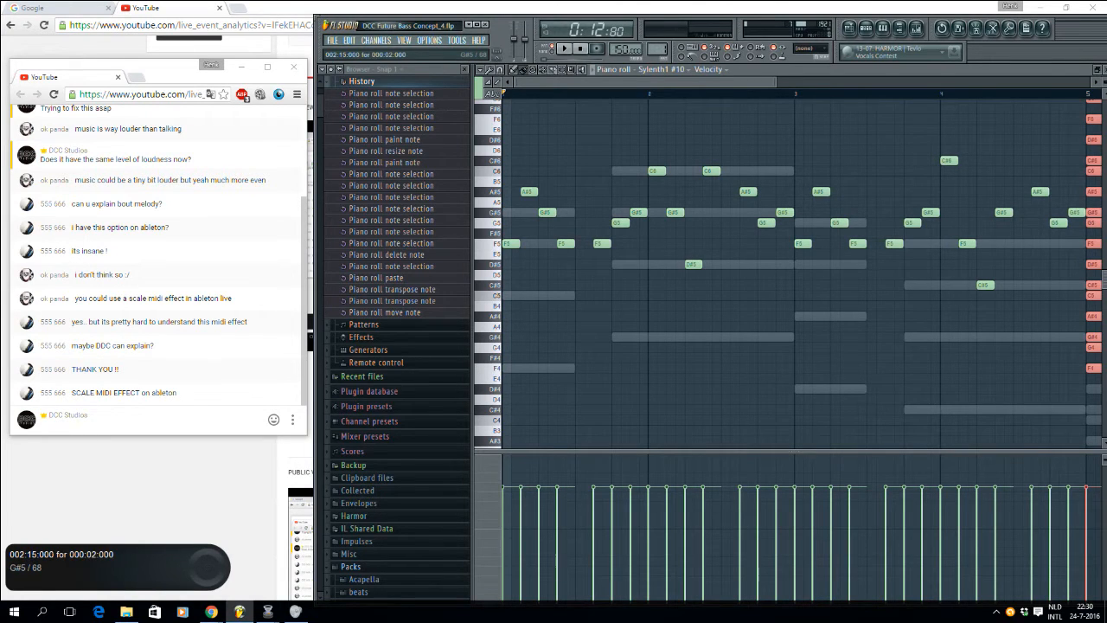
{"action": "left_click_drag", "start_coordinate": [1102, 191], "coordinate": [1024, 191]}
{"action": "scroll", "coordinate": [1023, 191], "scroll_direction": "up", "scroll_amount": 4}
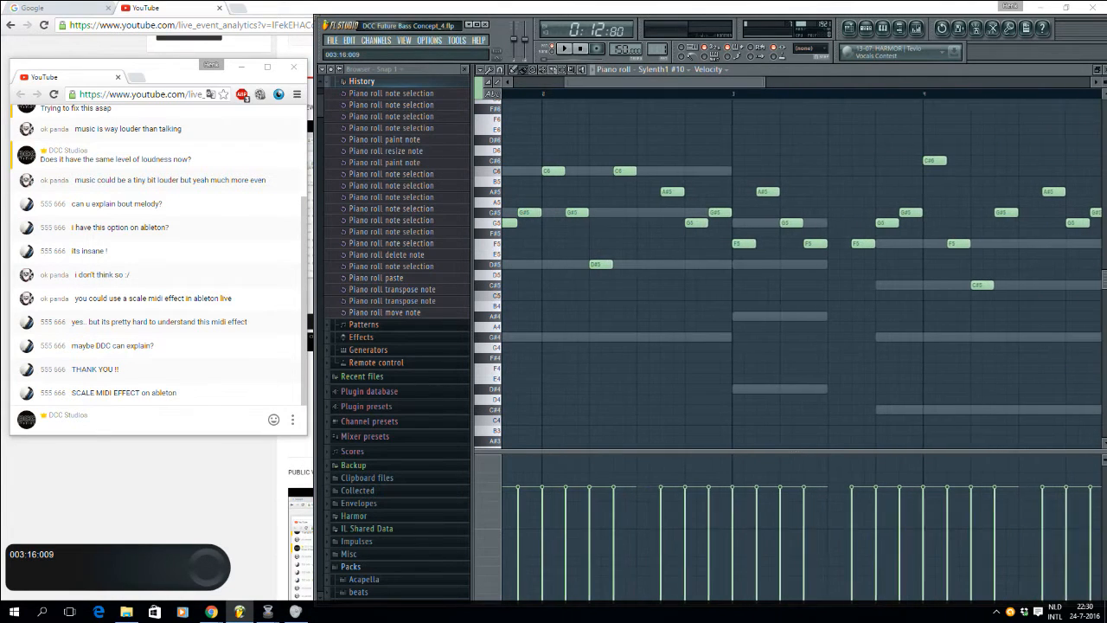
{"action": "left_click_drag", "start_coordinate": [996, 192], "coordinate": [977, 191]}
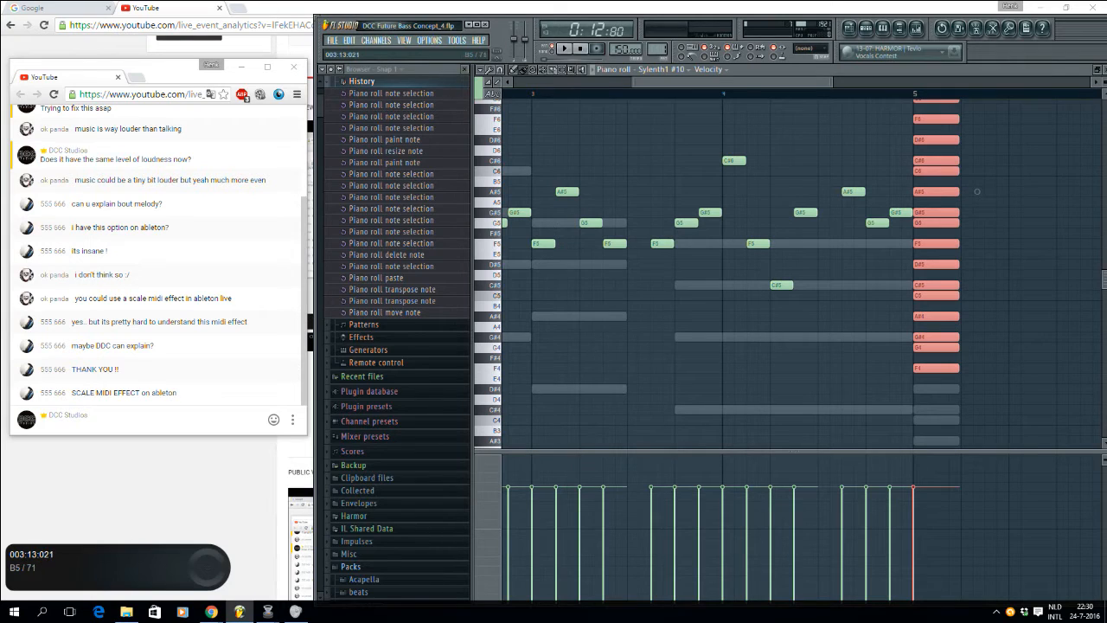
Step: Transpose the last melody phrase before bar 5 down one octave and back up, and deselect it
{"action": "left_click_drag", "start_coordinate": [649, 145], "coordinate": [914, 321]}
{"action": "key", "text": "ctrl+Down"}
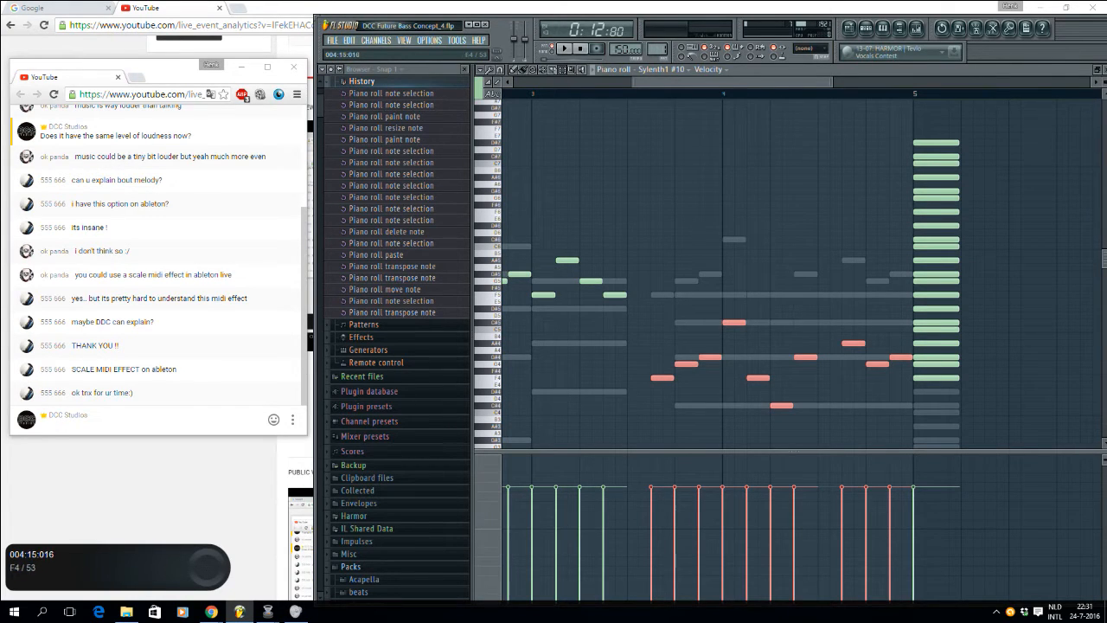
{"action": "key", "text": "ctrl+Up"}
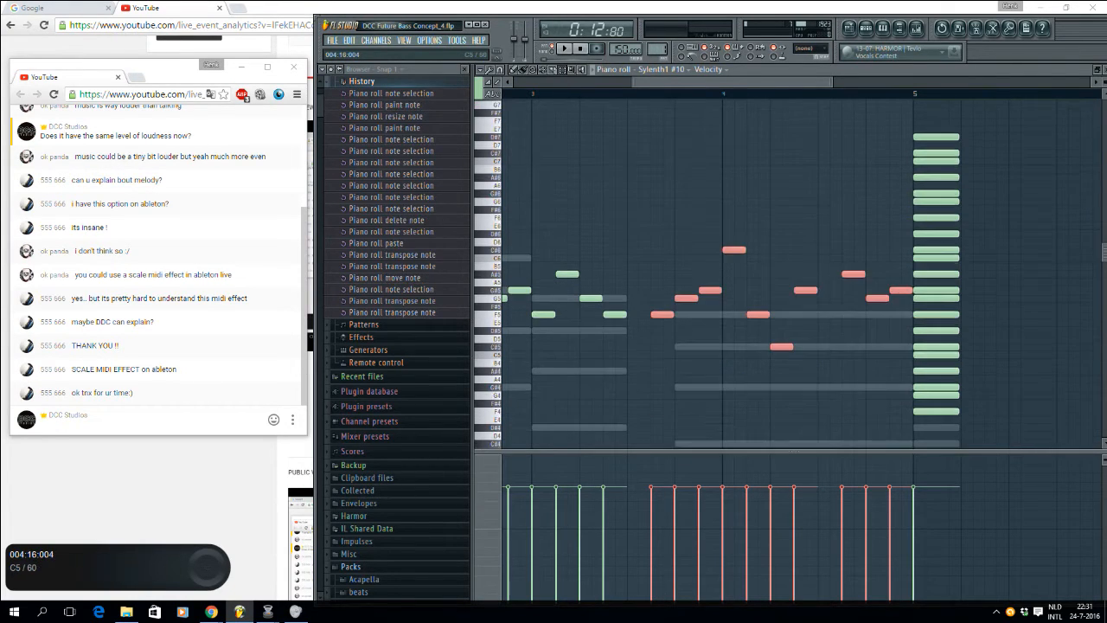
{"action": "scroll", "coordinate": [815, 197], "scroll_direction": "left", "scroll_amount": 5}
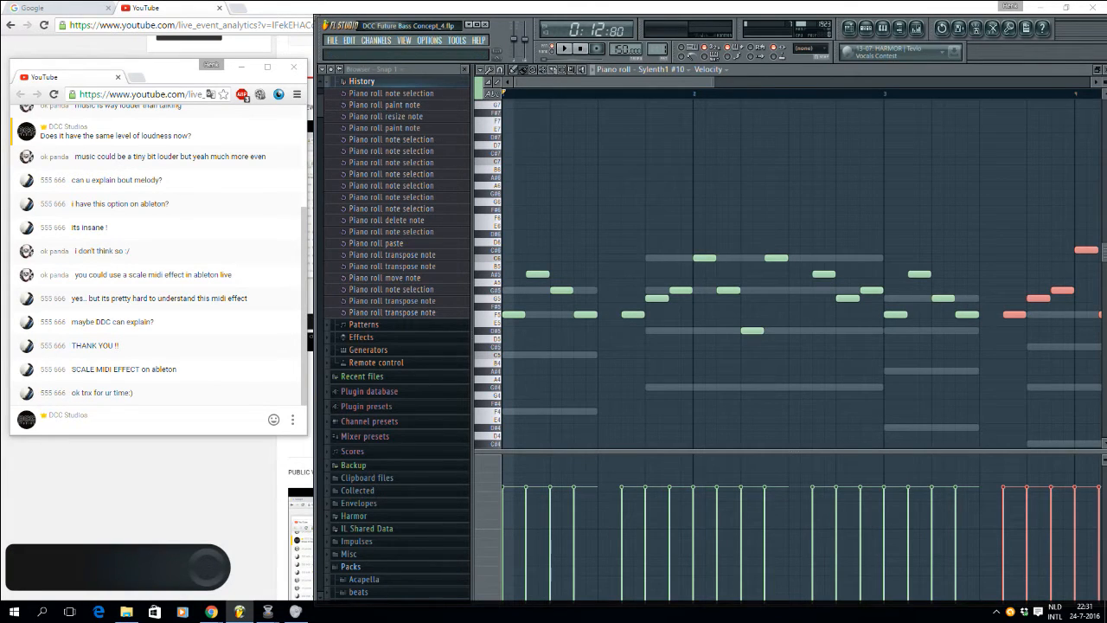
{"action": "left_click_drag", "start_coordinate": [650, 82], "coordinate": [706, 82]}
{"action": "left_click", "coordinate": [907, 274], "text": "ctrl"}
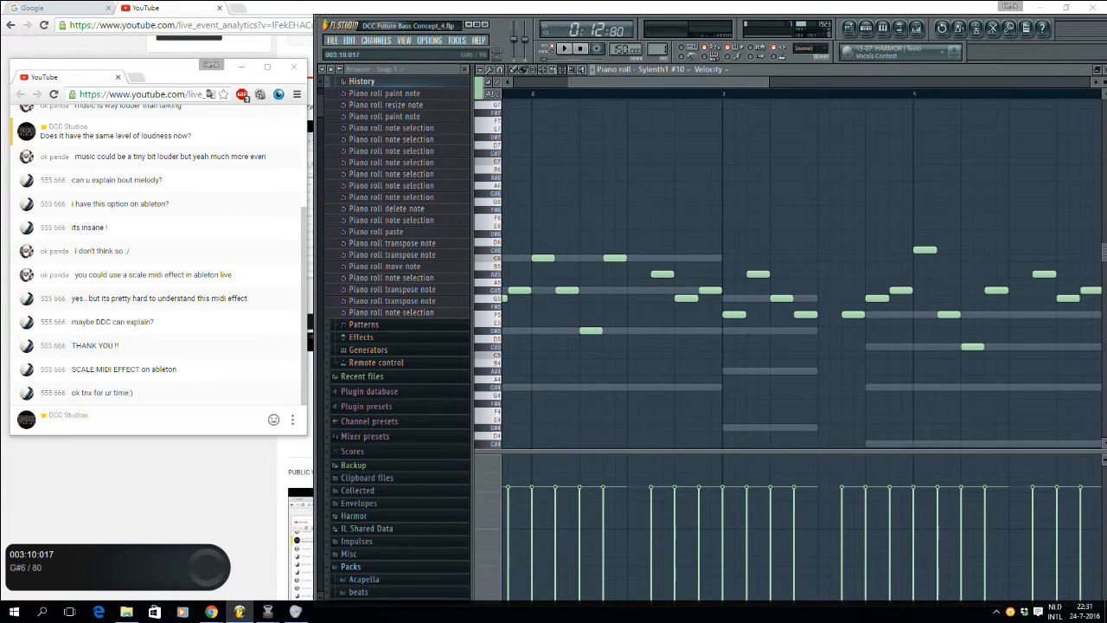
Step: Paint three trial notes above the melody around bar 2 and delete them again
{"action": "scroll", "coordinate": [778, 260], "scroll_direction": "right", "scroll_amount": 4}
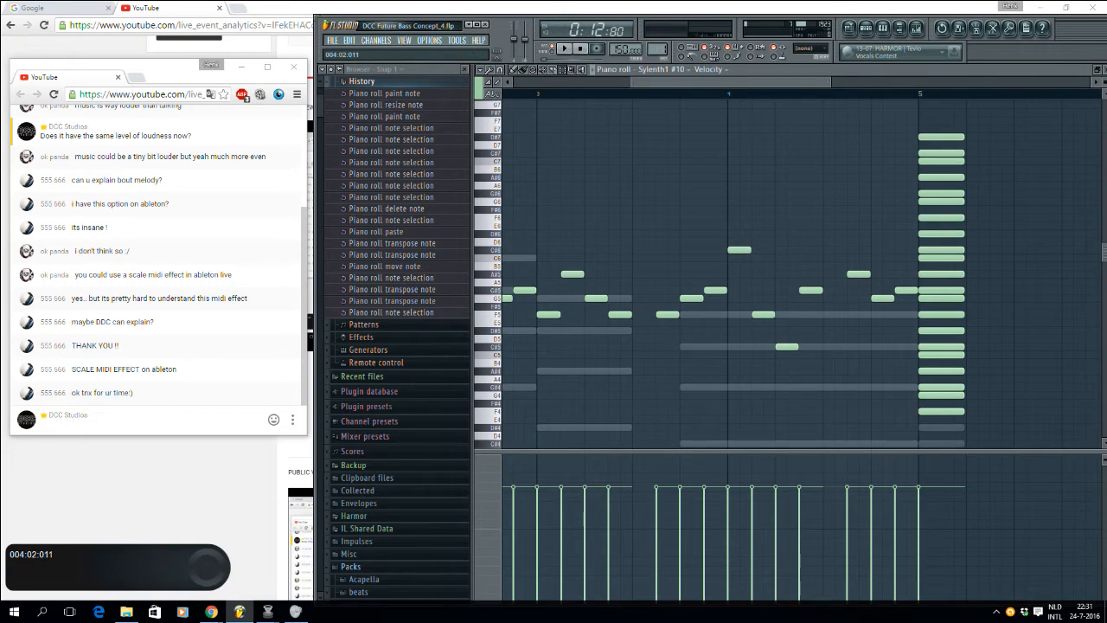
{"action": "scroll", "coordinate": [779, 260], "scroll_direction": "left", "scroll_amount": 7}
{"action": "left_click_drag", "start_coordinate": [714, 82], "coordinate": [829, 83]}
{"action": "left_click", "coordinate": [522, 69]}
{"action": "left_click", "coordinate": [583, 218]}
{"action": "left_click", "coordinate": [621, 153]}
{"action": "left_click", "coordinate": [705, 105]}
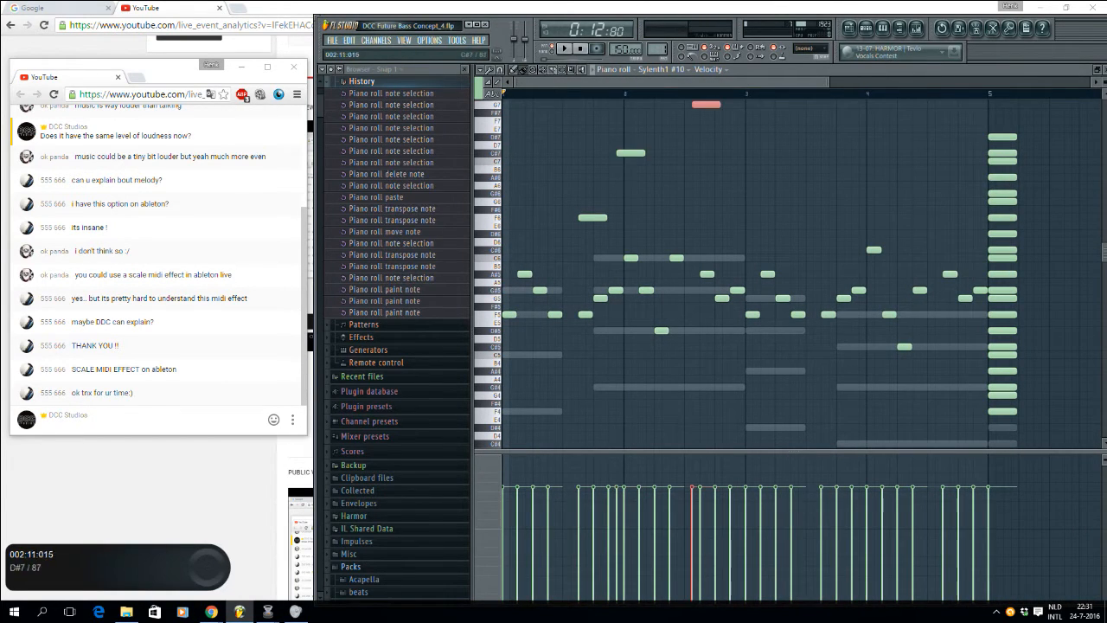
{"action": "right_click", "coordinate": [705, 105]}
{"action": "right_click", "coordinate": [631, 153]}
{"action": "right_click", "coordinate": [588, 217]}
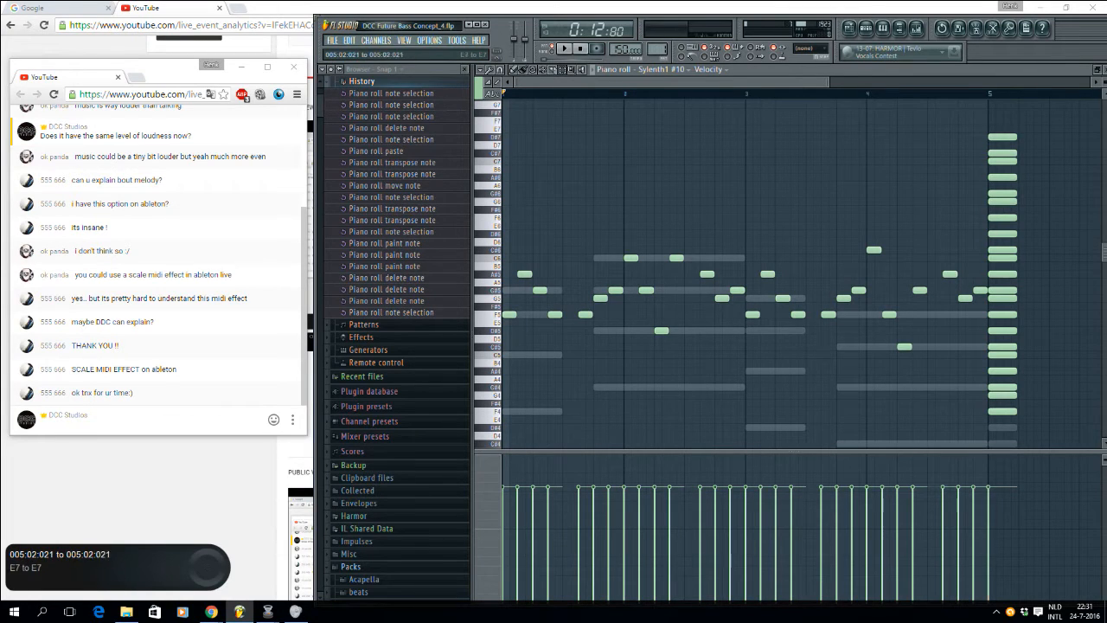
Step: Delete the whole stack of scale notes at bar 5 from the Sylenth1 #10 melody
{"action": "left_click_drag", "start_coordinate": [1034, 124], "coordinate": [988, 448]}
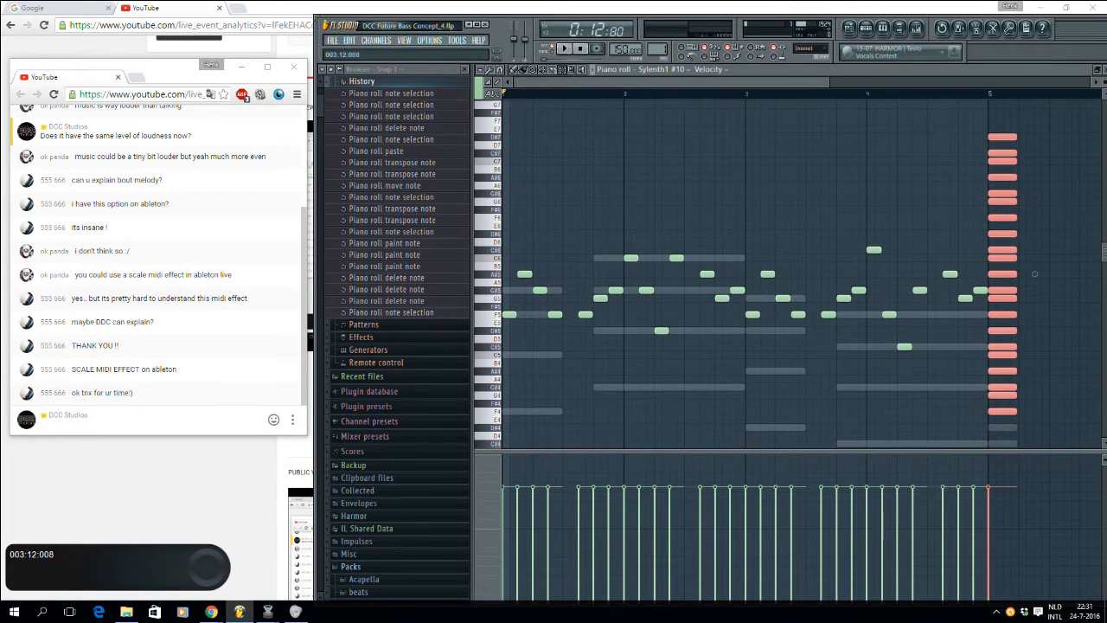
{"action": "mouse_move", "coordinate": [828, 82]}
{"action": "left_mouse_down"}
{"action": "mouse_move", "coordinate": [761, 82]}
{"action": "mouse_move", "coordinate": [818, 82]}
{"action": "left_mouse_up"}
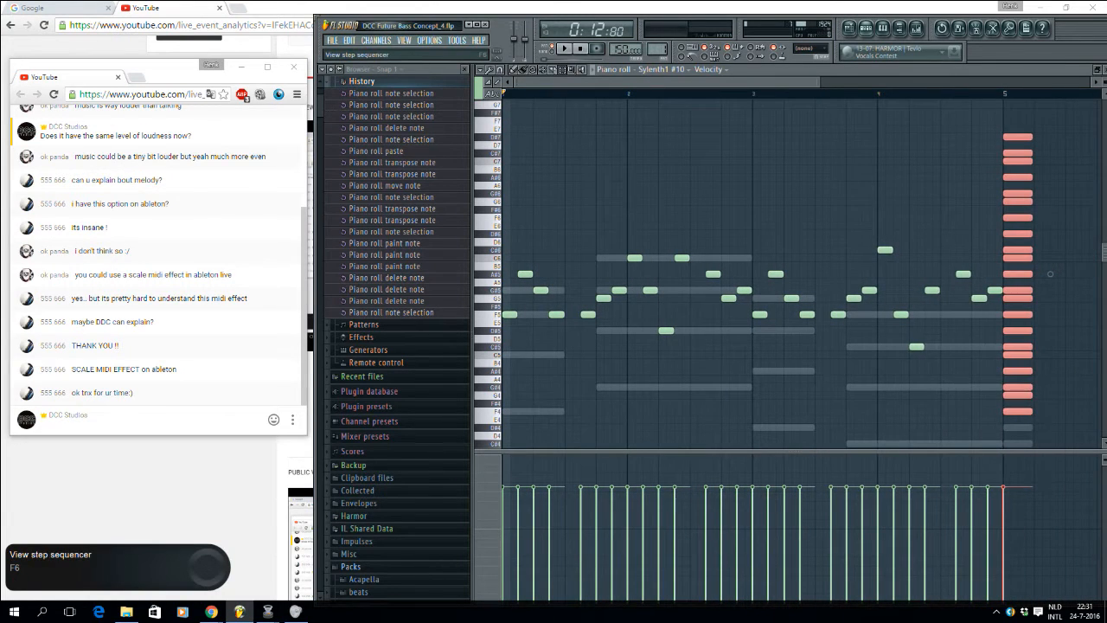
{"action": "key", "text": "Delete"}
Step: Open Massive's piano roll and delete its stack of scale notes at bar 5
{"action": "left_click", "coordinate": [866, 28]}
{"action": "left_click", "coordinate": [1032, 337]}
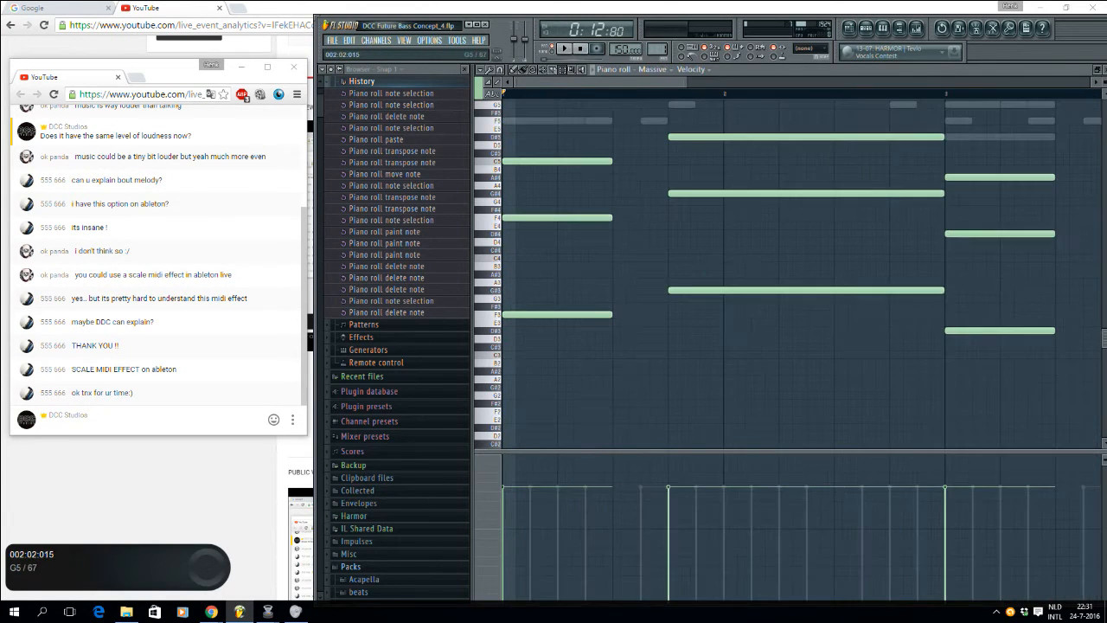
{"action": "left_click_drag", "start_coordinate": [685, 82], "coordinate": [1032, 82]}
{"action": "left_click_drag", "start_coordinate": [827, 117], "coordinate": [806, 446]}
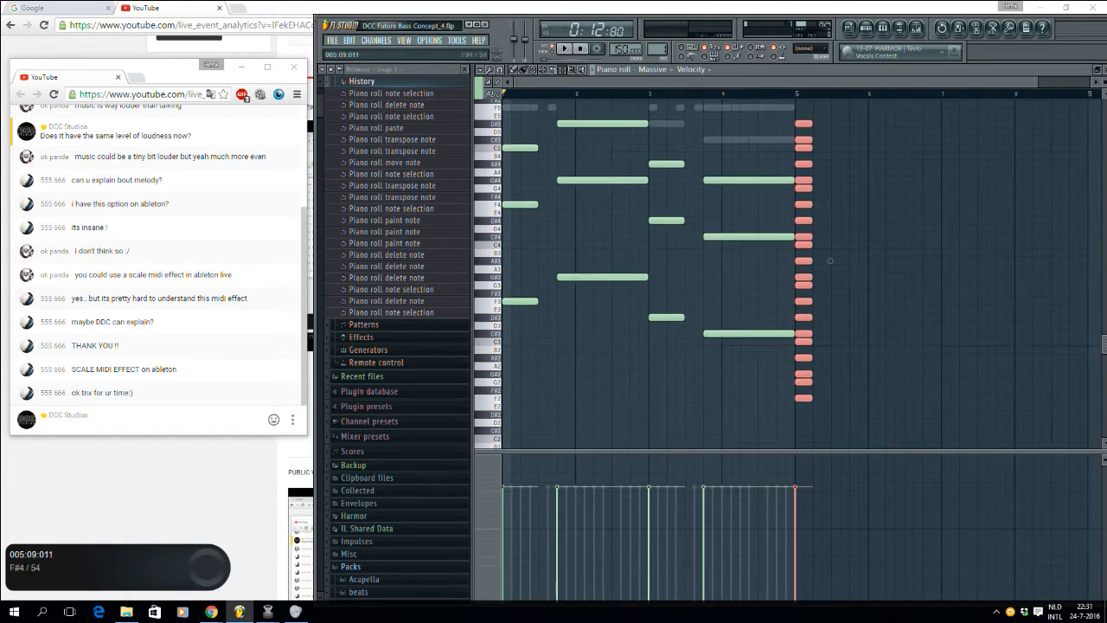
{"action": "key", "text": "Delete"}
Step: Leave only the chord channels Massive, Sylenth1 #3, Sylenth1 #2 and Serum unmuted in Pattern 1 and play them back
{"action": "left_click", "coordinate": [866, 27]}
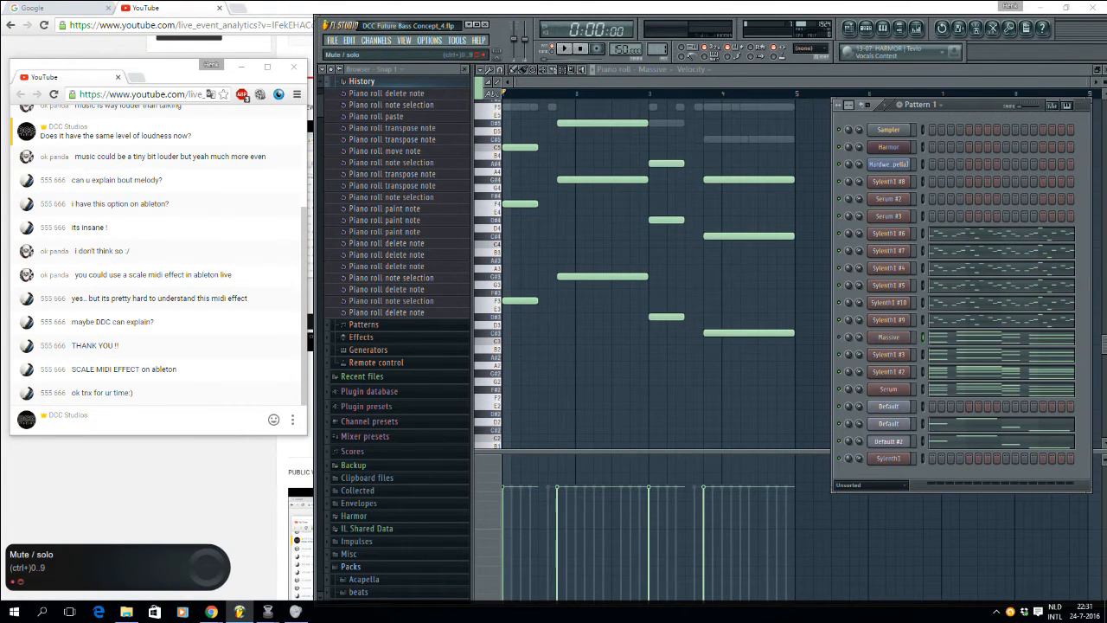
{"action": "right_click", "coordinate": [838, 337]}
{"action": "left_click", "coordinate": [849, 345]}
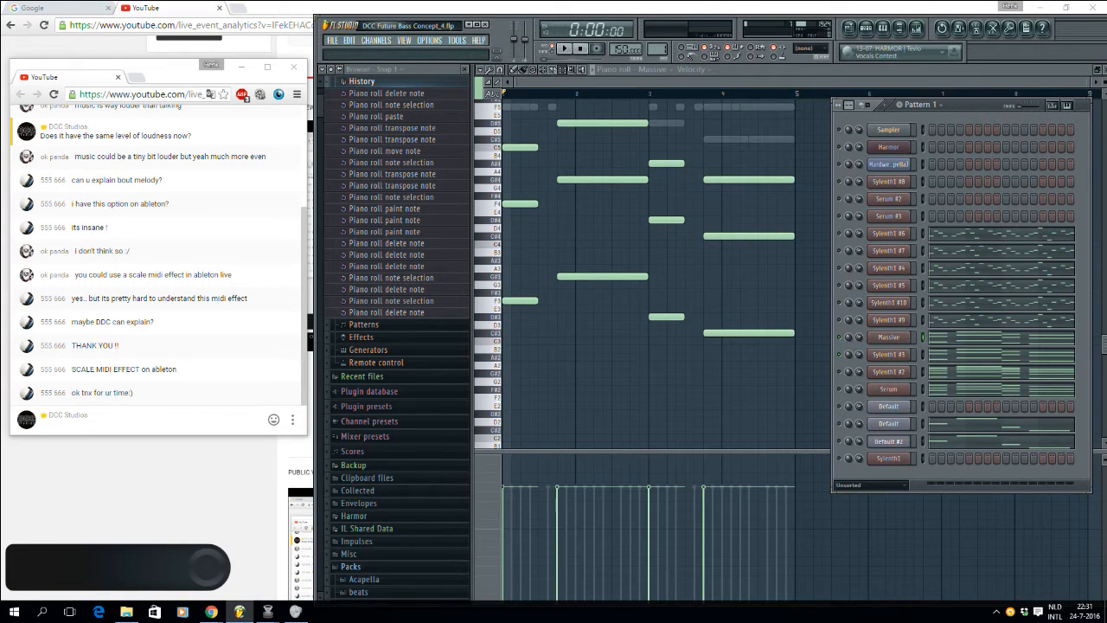
{"action": "key", "text": "space"}
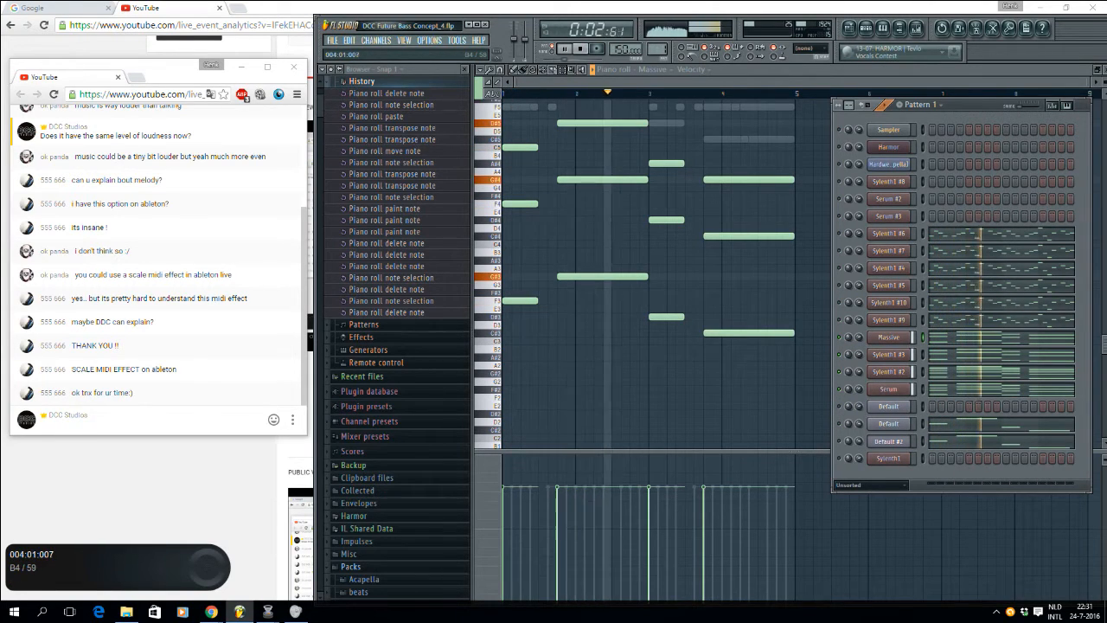
{"action": "left_click_drag", "start_coordinate": [988, 104], "coordinate": [941, 95]}
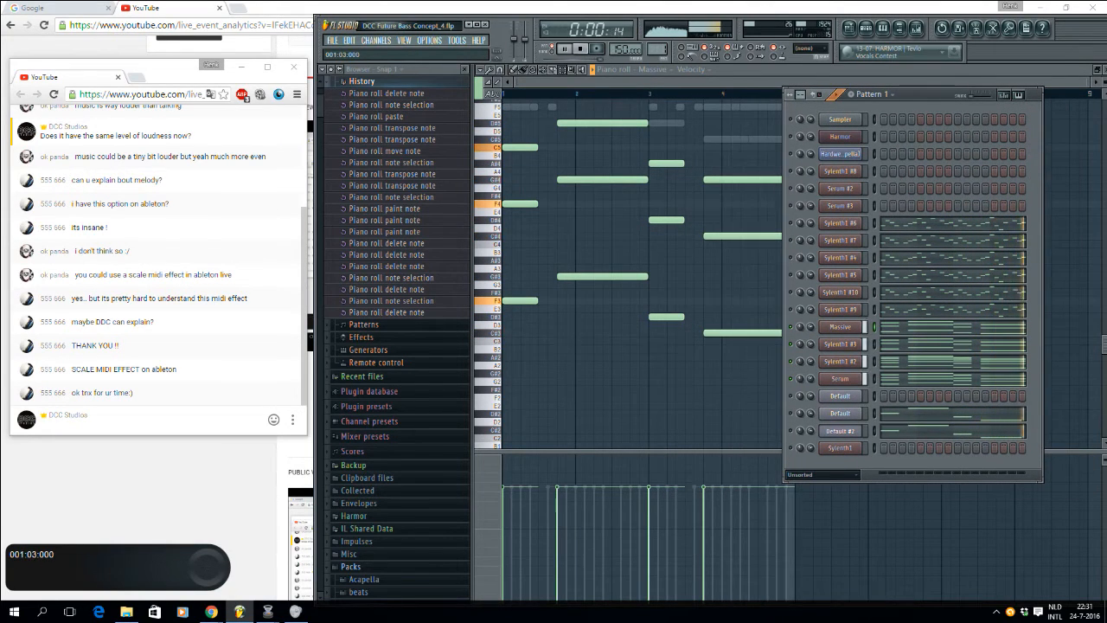
{"action": "key", "text": "space"}
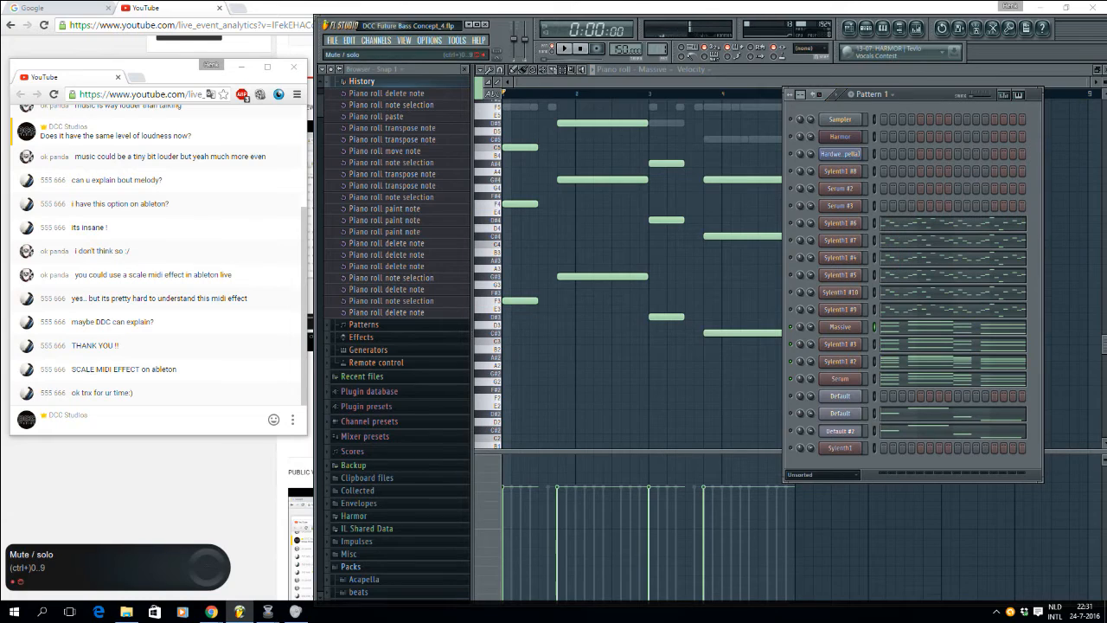
Step: Solo the Serum channel, play its chords alone, and bring up the Serum plugin
{"action": "right_click", "coordinate": [791, 378]}
{"action": "left_click", "coordinate": [800, 380]}
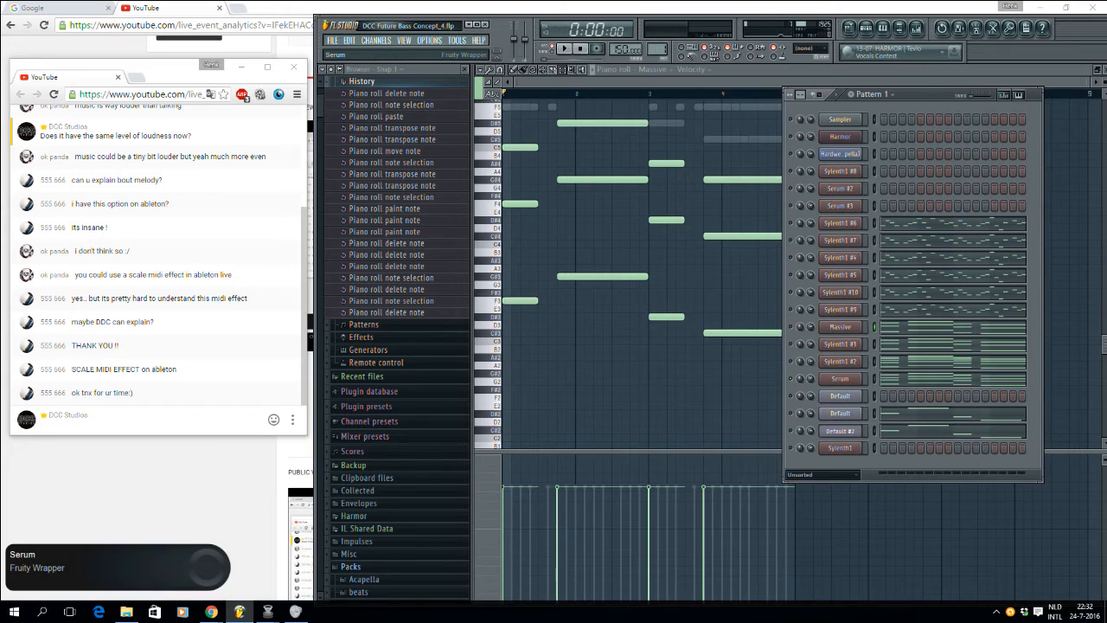
{"action": "left_click", "coordinate": [840, 378]}
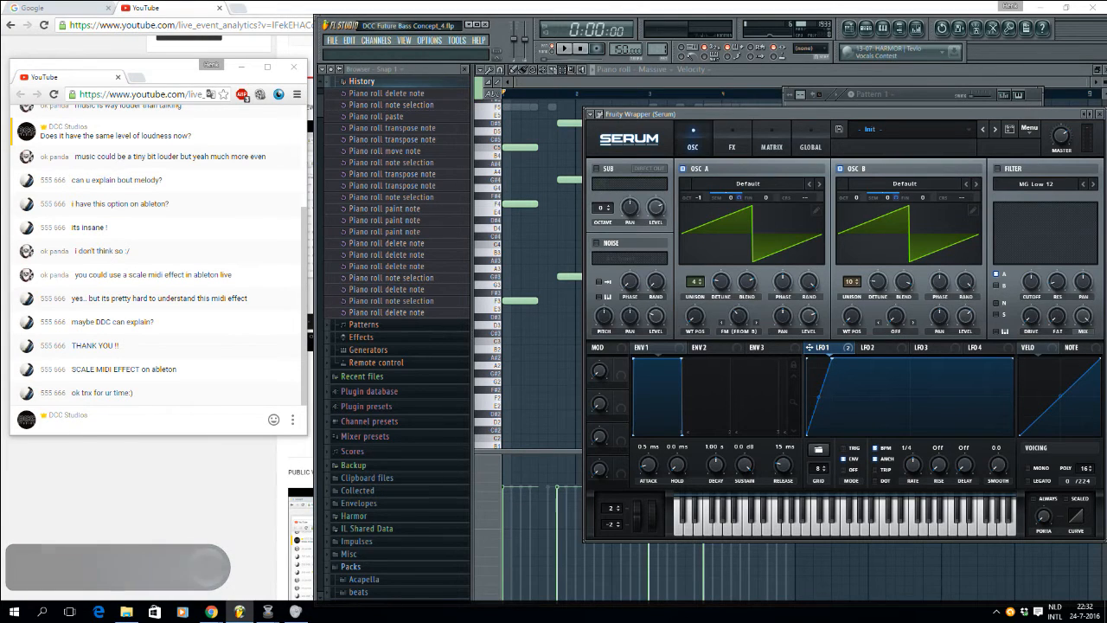
{"action": "left_click", "coordinate": [874, 95]}
{"action": "key", "text": "space"}
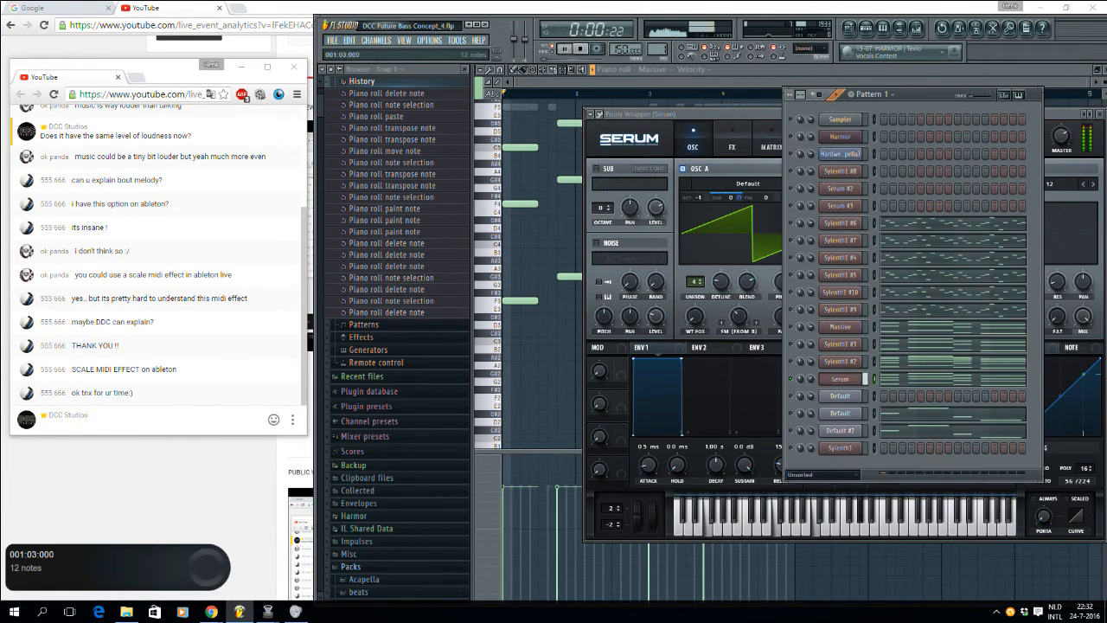
{"action": "left_click", "coordinate": [840, 378]}
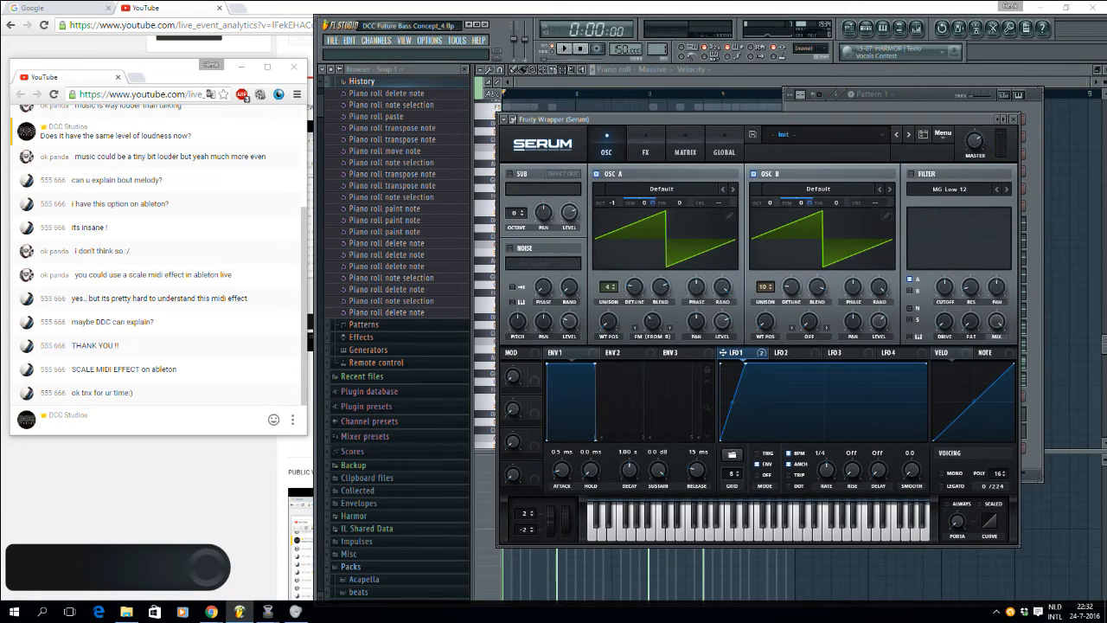
Step: Flatten Serum's LFO 1 curve by raising its starting point to full level and play the chords
{"action": "left_click_drag", "start_coordinate": [724, 439], "coordinate": [724, 363]}
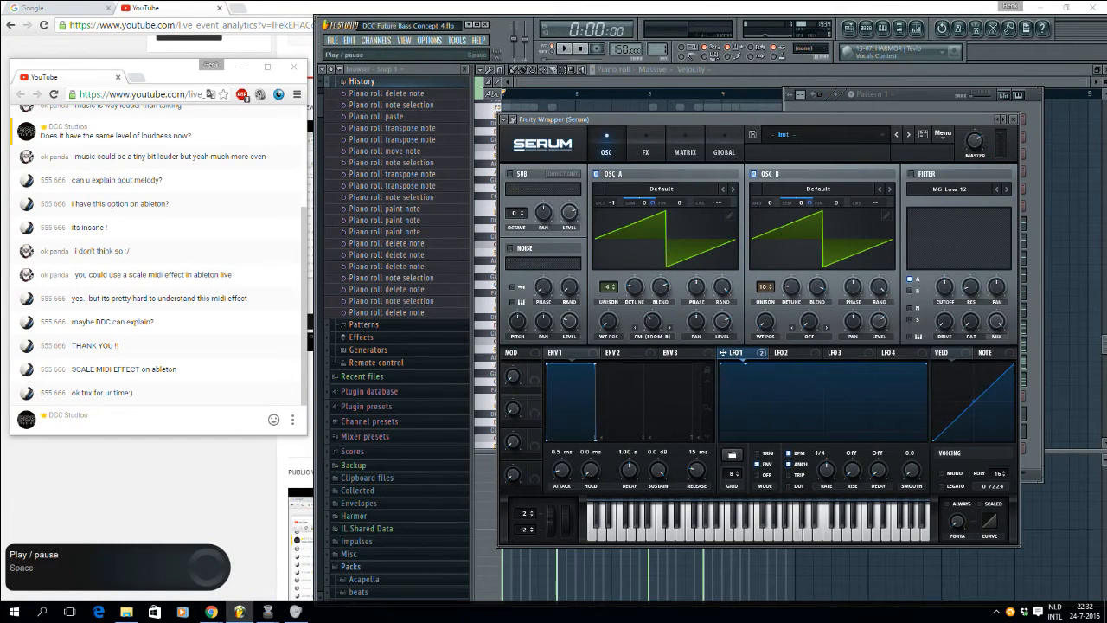
{"action": "left_click", "coordinate": [563, 48]}
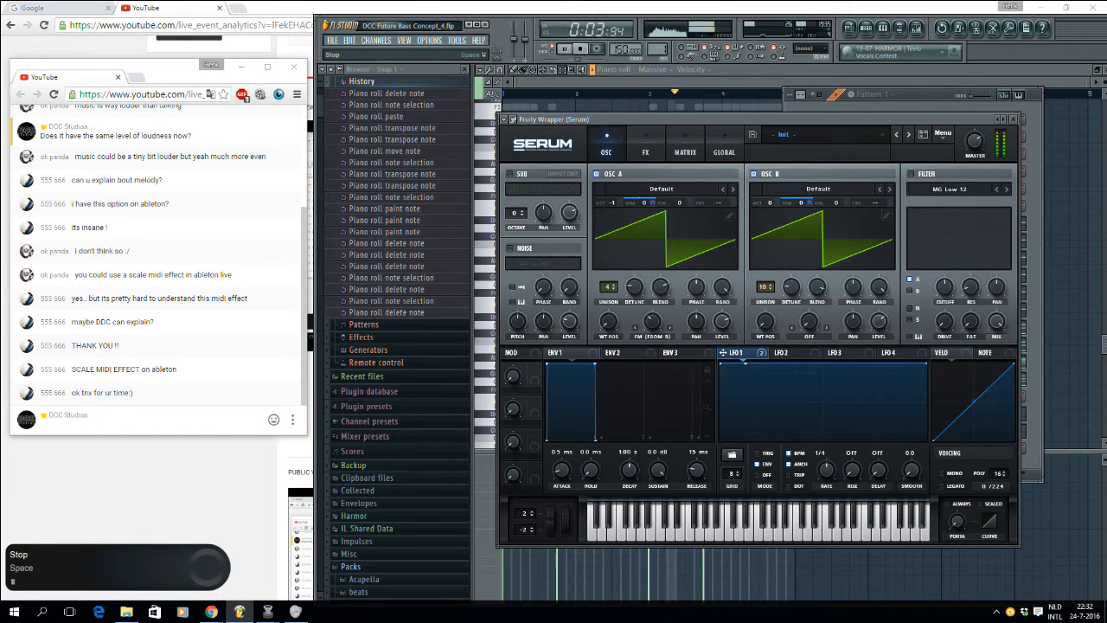
{"action": "key", "text": "space"}
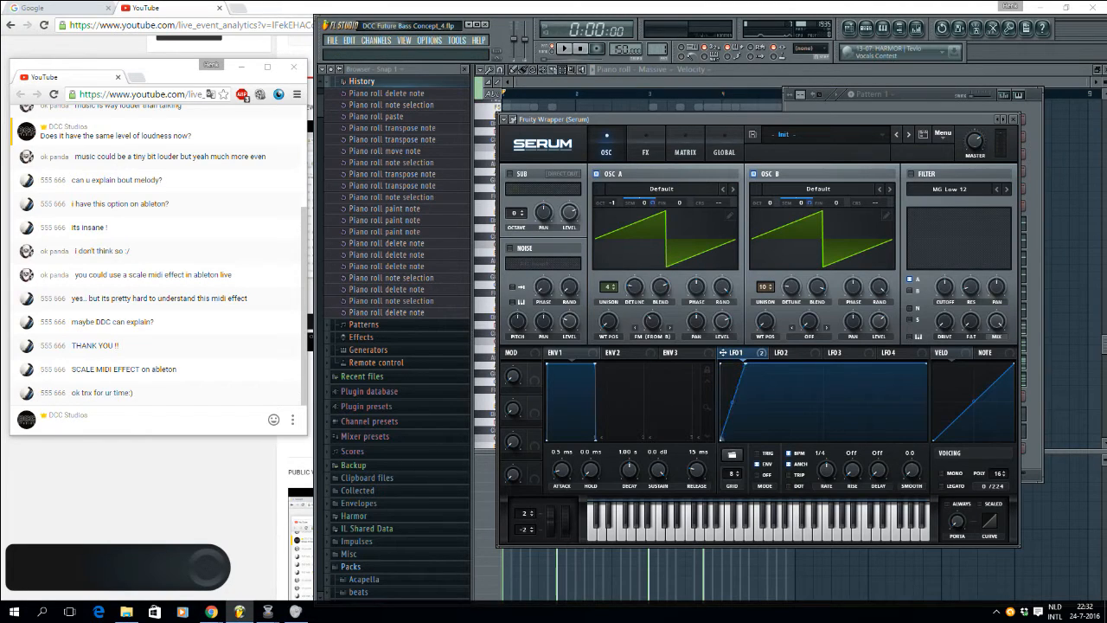
Step: Play the soloed Serum chords again and stop playback
{"action": "key", "text": "space"}
{"action": "key", "text": "space"}
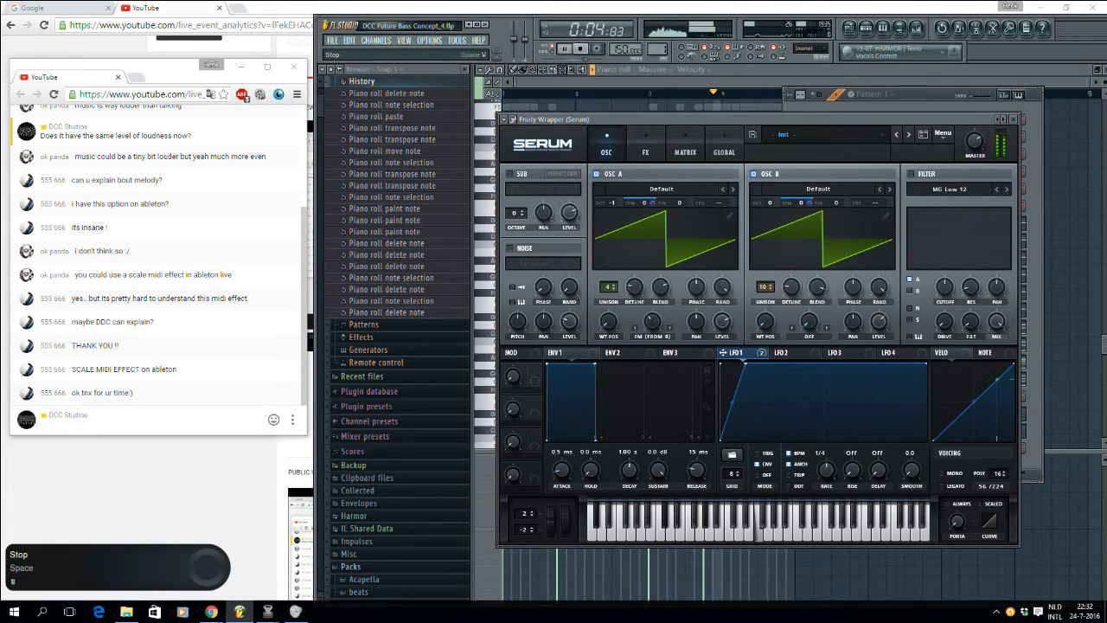
{"action": "key", "text": "space"}
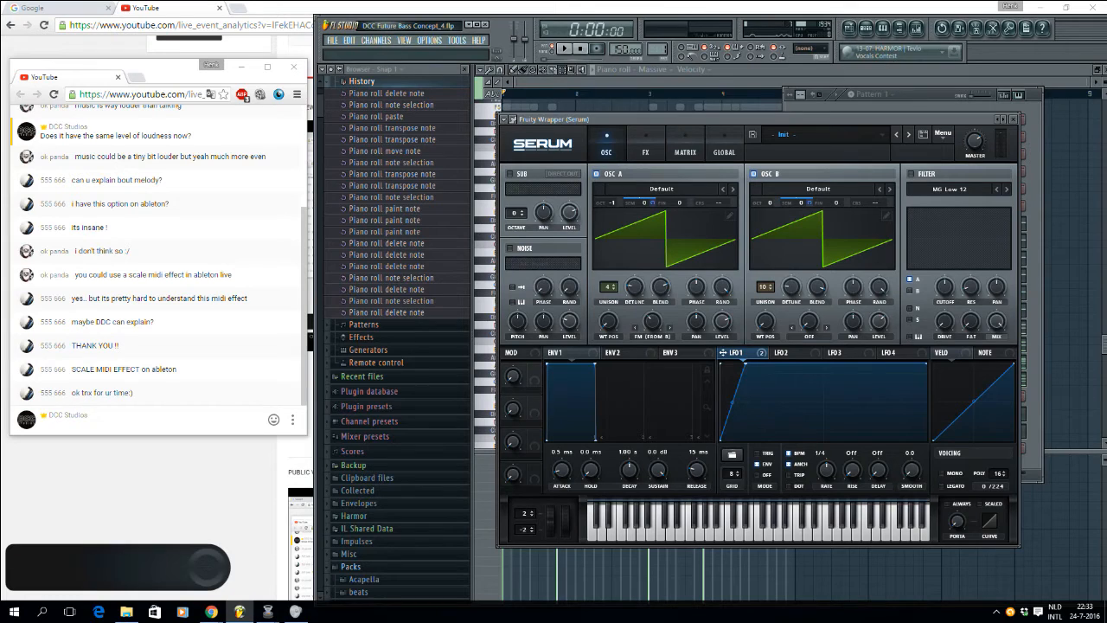
Step: Move the Serum window and channel rack apart, solo Sylenth1 #2, play its chords, and bring up its plugin
{"action": "left_click", "coordinate": [1034, 364]}
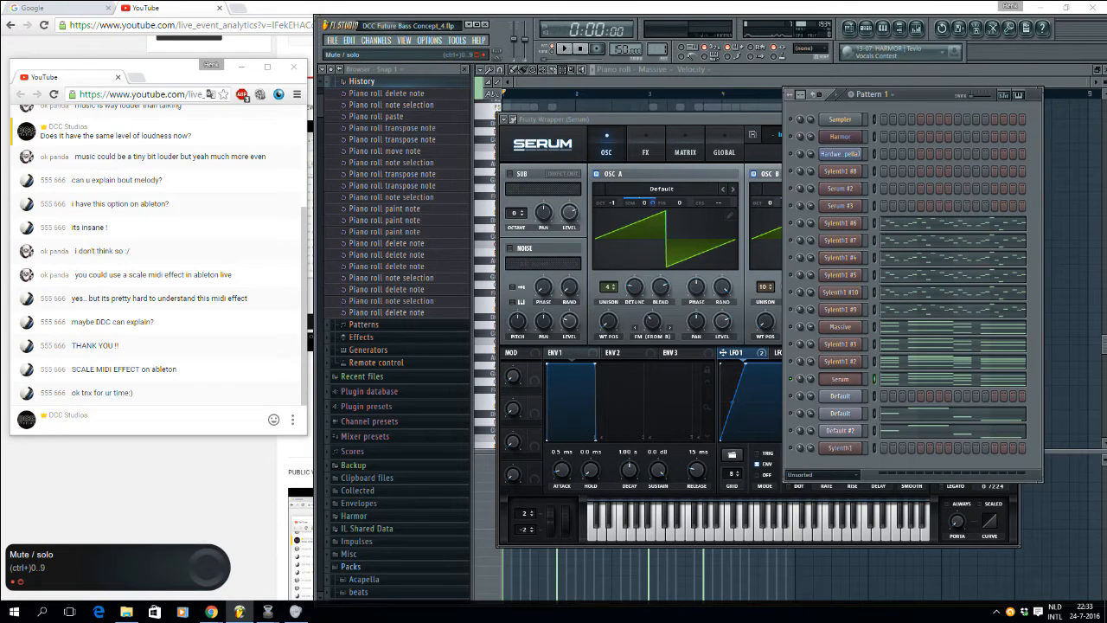
{"action": "left_click_drag", "start_coordinate": [765, 119], "coordinate": [723, 120]}
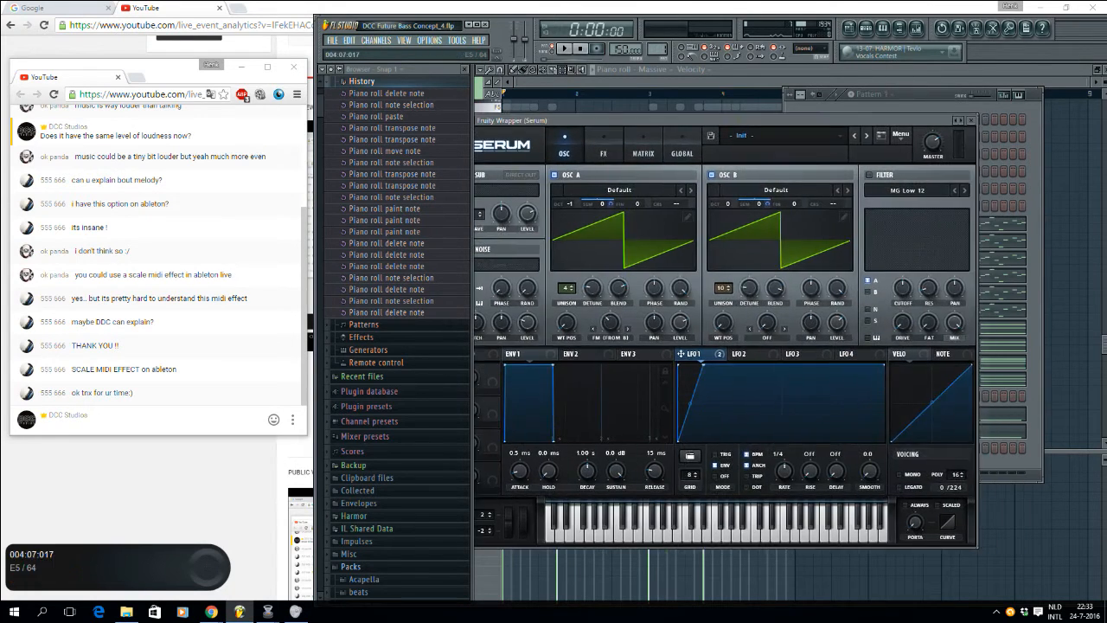
{"action": "left_click_drag", "start_coordinate": [920, 94], "coordinate": [969, 93]}
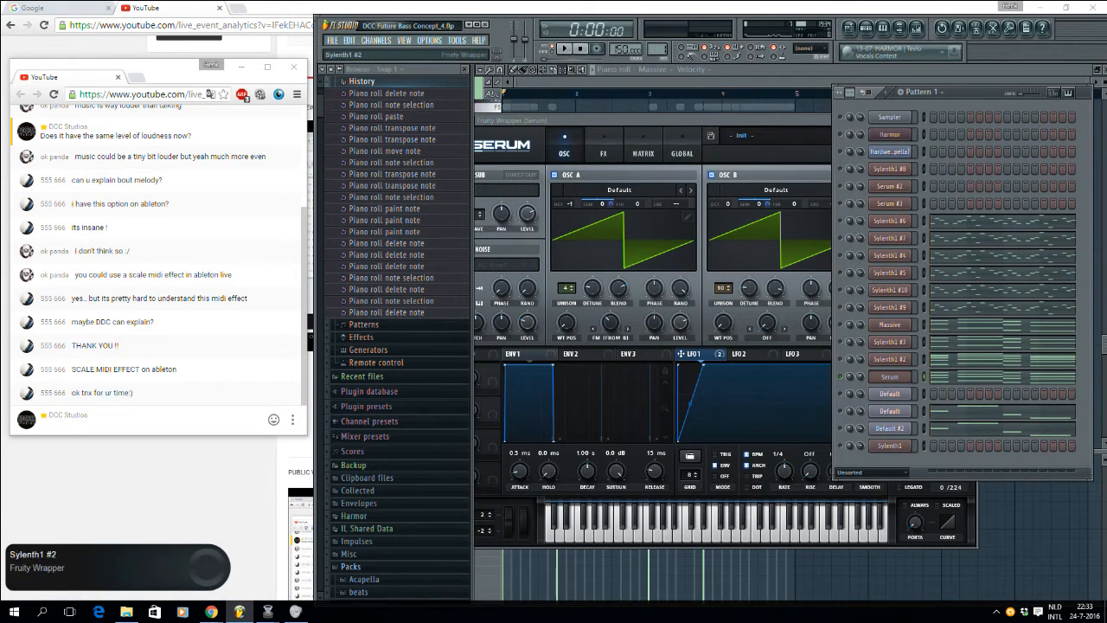
{"action": "right_click", "coordinate": [840, 359]}
{"action": "left_click", "coordinate": [851, 362]}
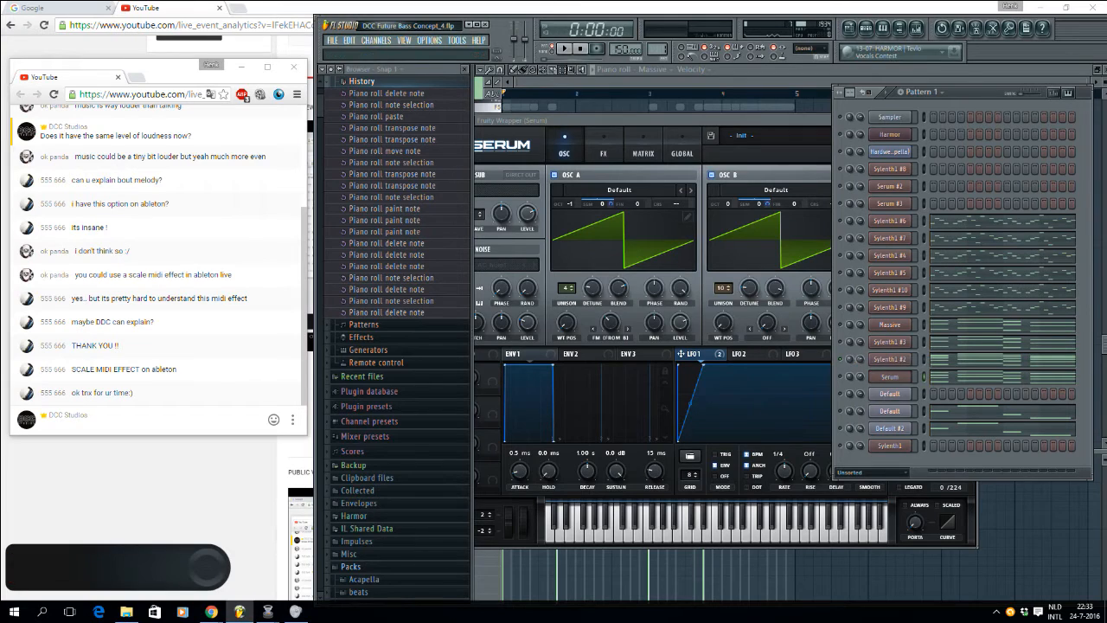
{"action": "left_click", "coordinate": [564, 49]}
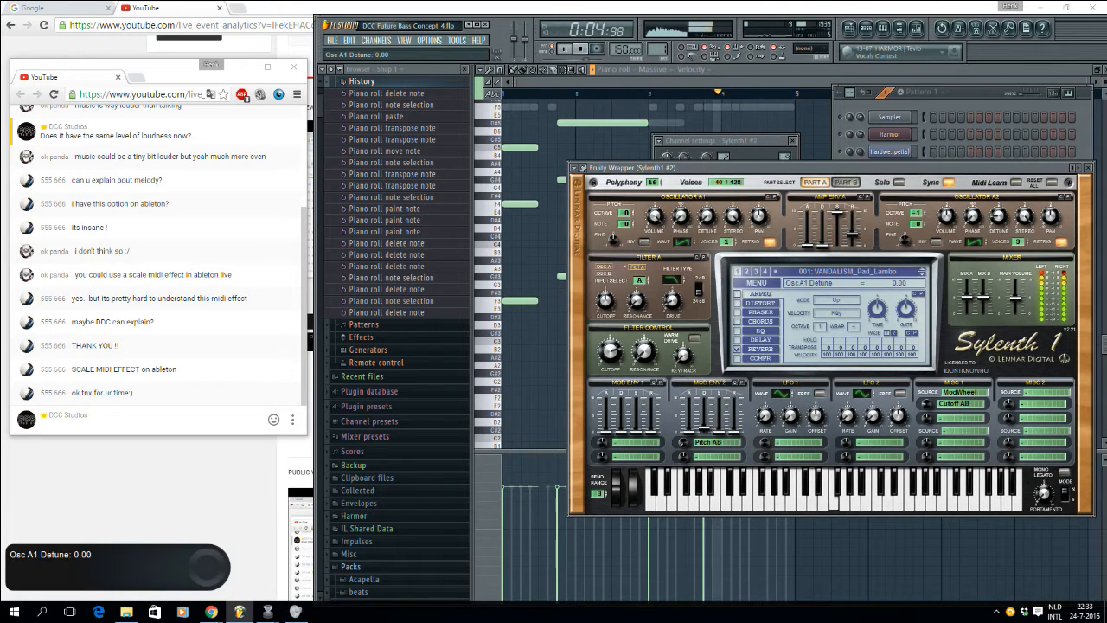
Step: Solo the Sylenth1 #3 channel during playback and bring up its plugin
{"action": "key", "text": "F6"}
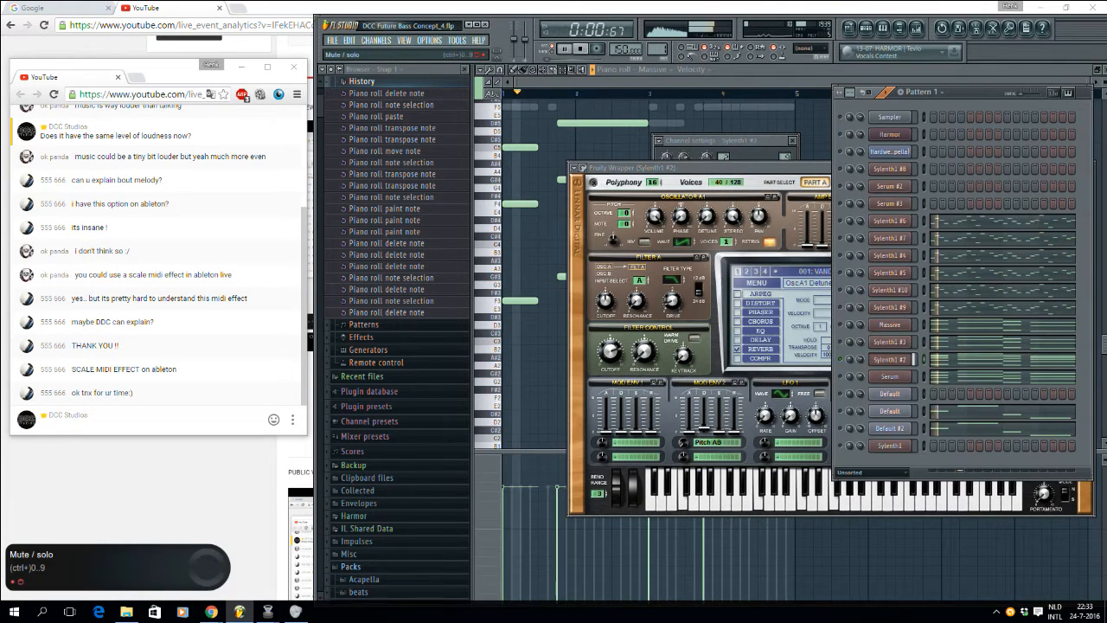
{"action": "right_click", "coordinate": [840, 342]}
{"action": "left_click", "coordinate": [855, 348]}
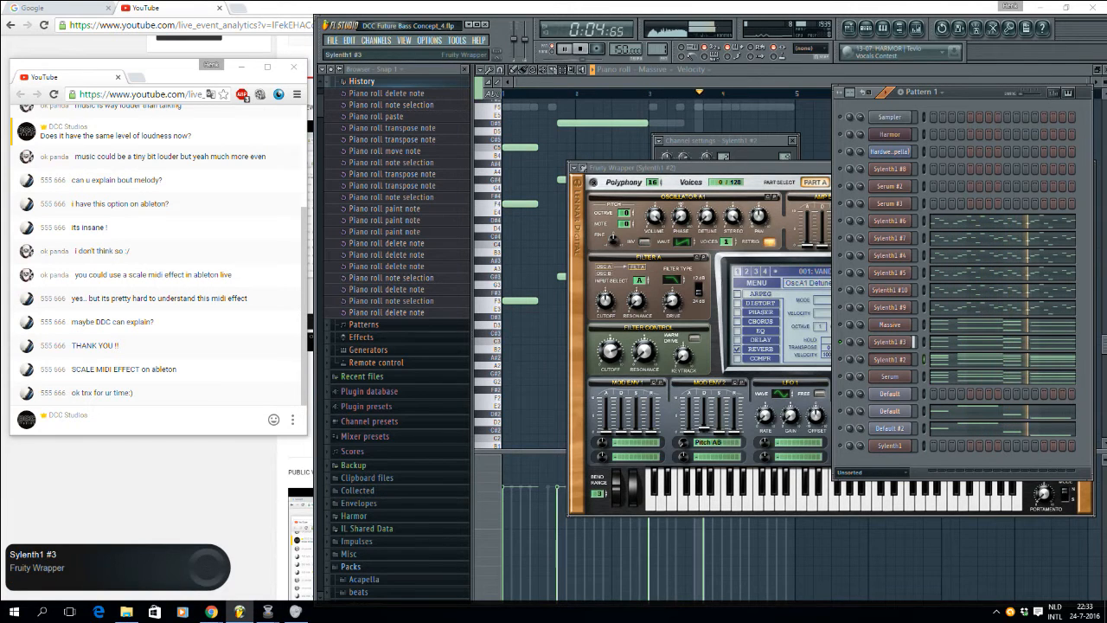
{"action": "left_click", "coordinate": [890, 342]}
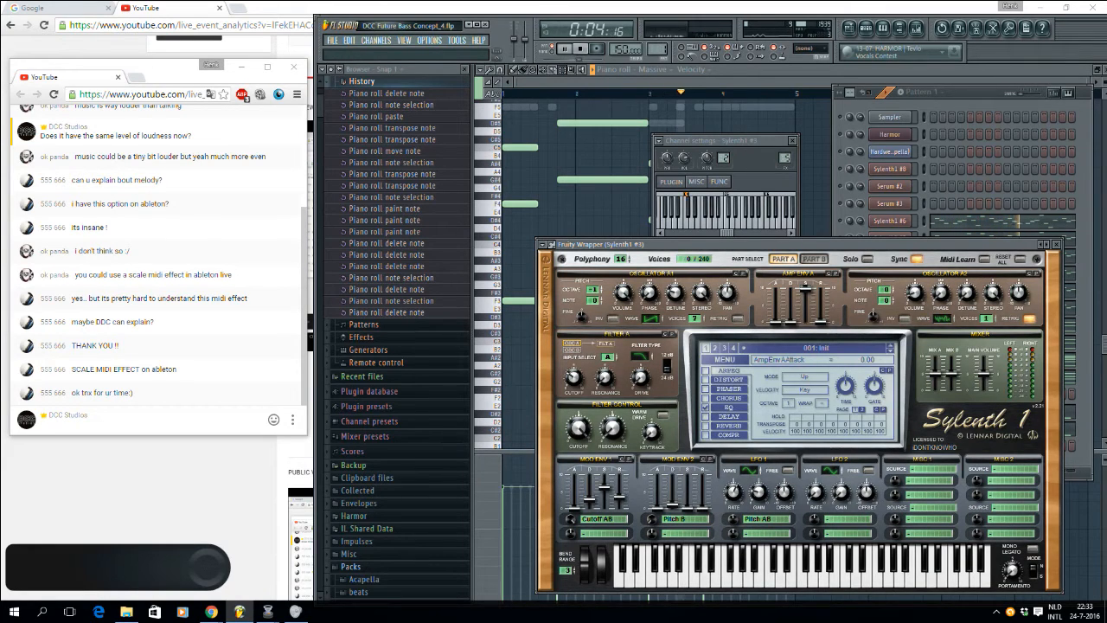
Step: Play the Sylenth1 #3 chords with LFO 1 gain at 0.00, and set the gain to 1.24 for comparison
{"action": "key", "text": "F6"}
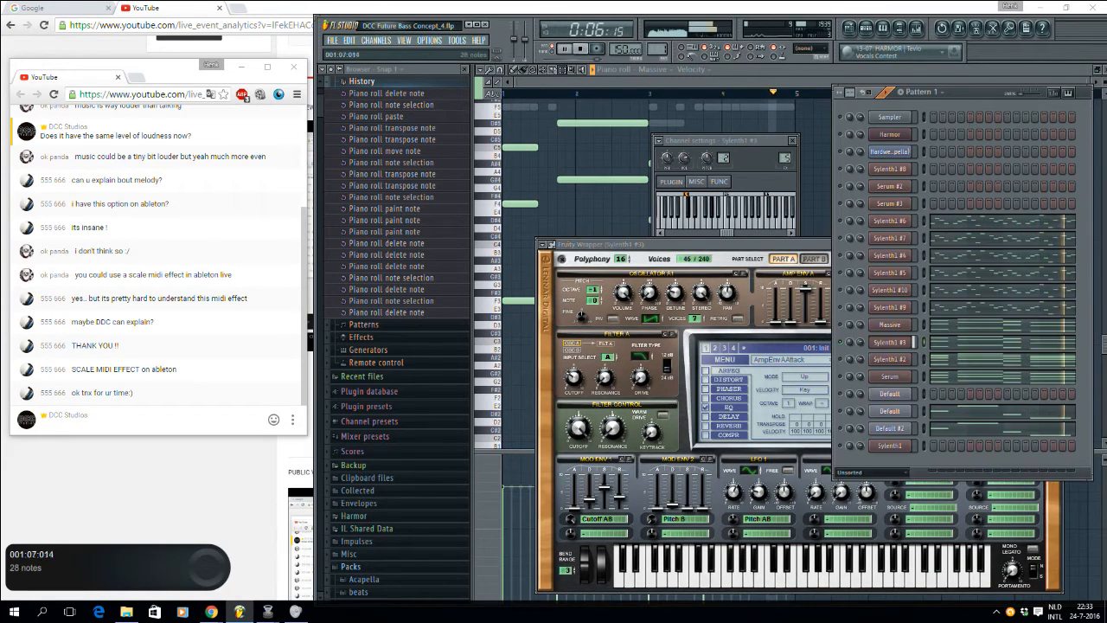
{"action": "left_click", "coordinate": [758, 493]}
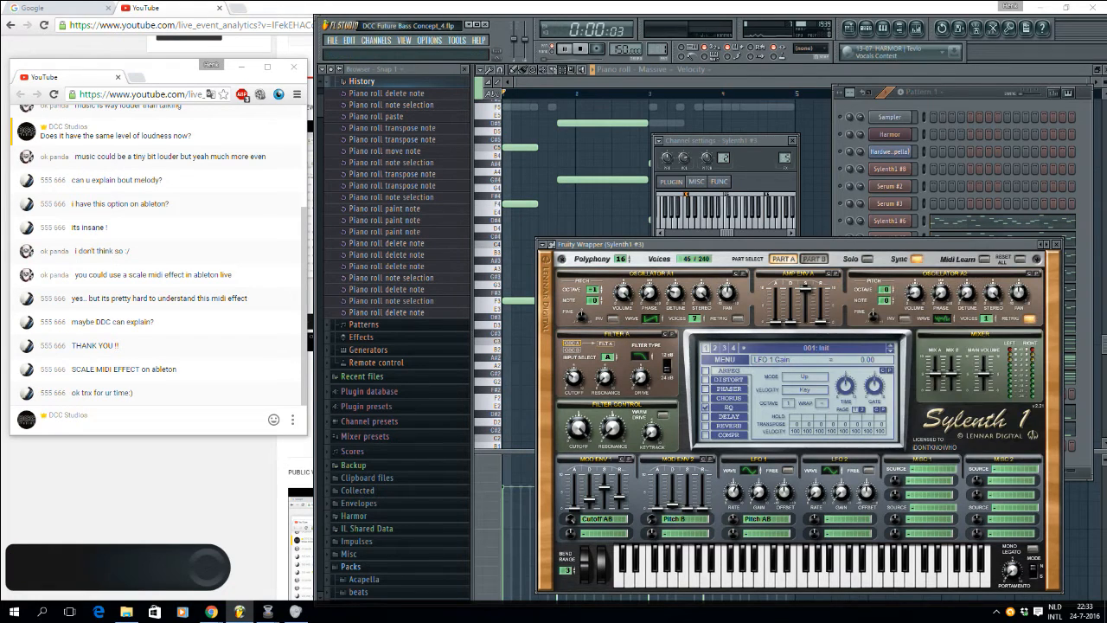
{"action": "key", "text": "space"}
{"action": "key", "text": "space"}
{"action": "key", "text": "space"}
{"action": "left_click_drag", "start_coordinate": [758, 492], "coordinate": [758, 523]}
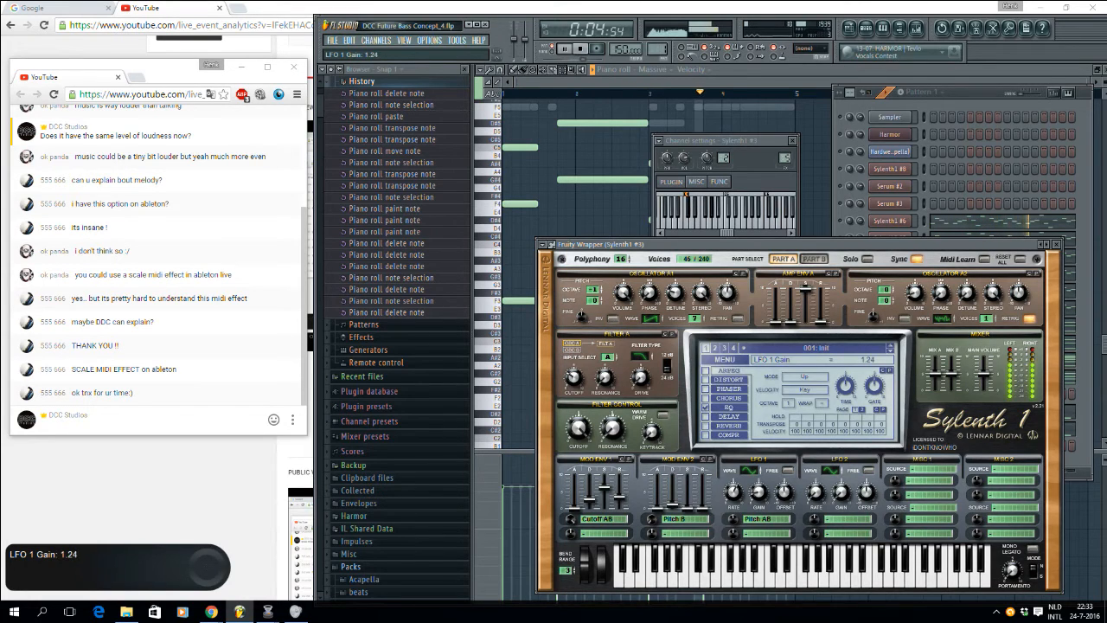
Step: Stop playback, solo the Massive channel, play its chords alone, and bring up the Massive plugin
{"action": "left_click", "coordinate": [962, 213]}
{"action": "key", "text": "space"}
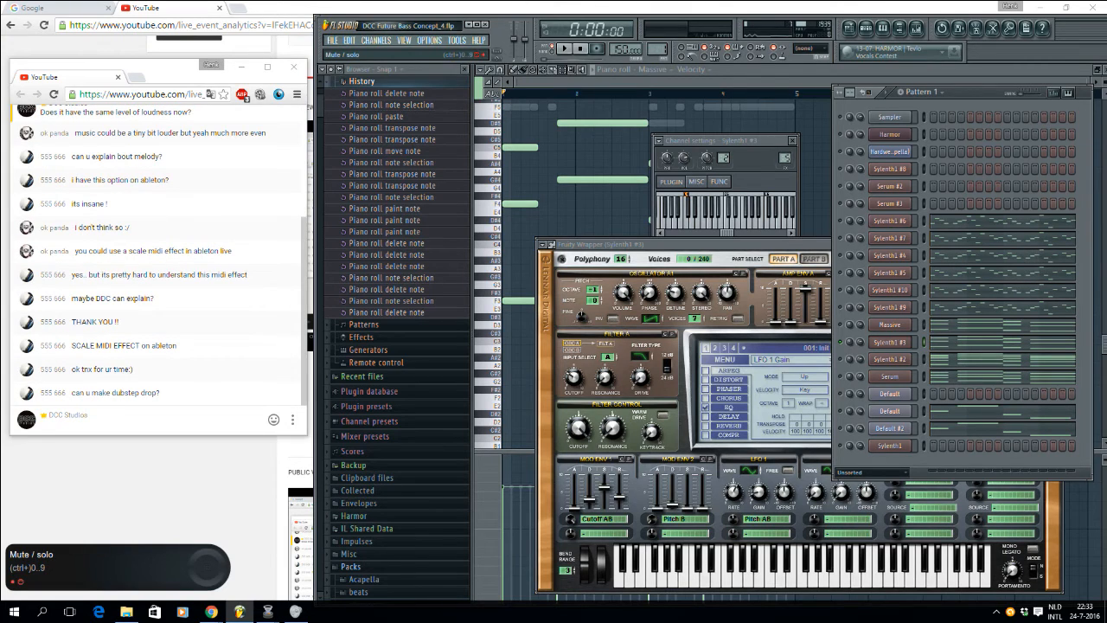
{"action": "right_click", "coordinate": [843, 323]}
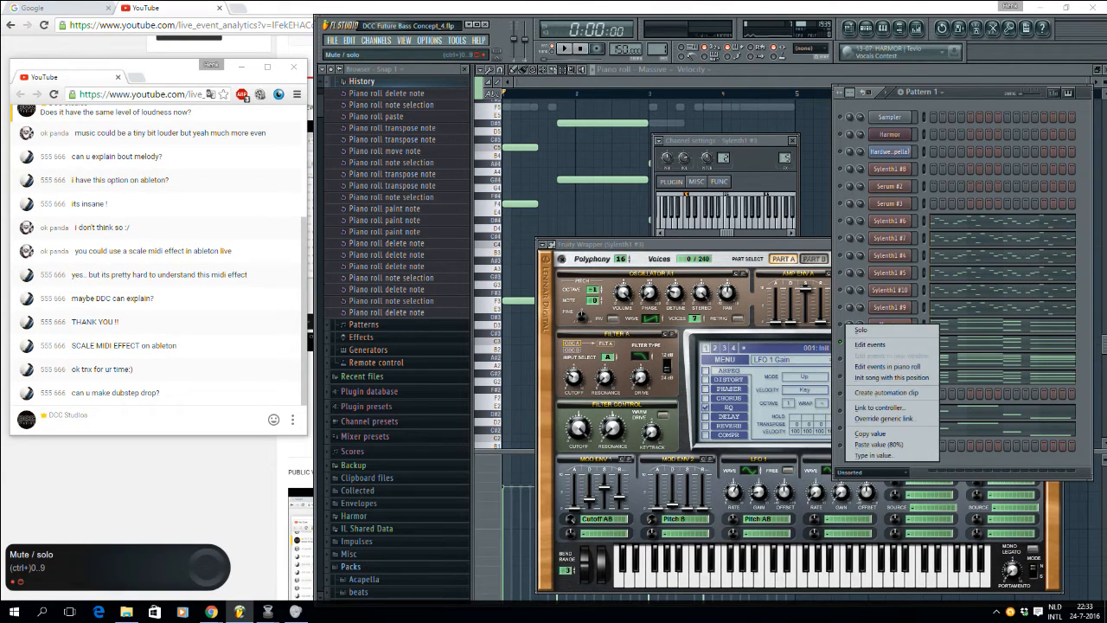
{"action": "right_click", "coordinate": [839, 323]}
{"action": "left_click", "coordinate": [853, 330]}
{"action": "key", "text": "space"}
{"action": "key", "text": "space"}
{"action": "left_click", "coordinate": [890, 324]}
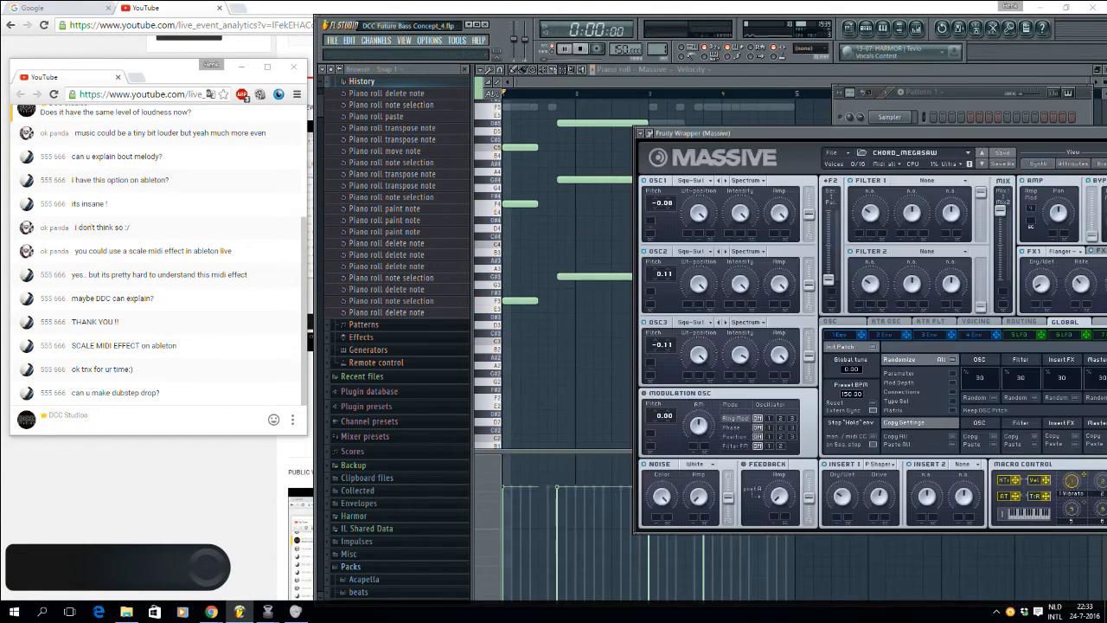
Step: Unsolo the Massive channel to re-enable every channel of Pattern 1, and play the full pattern
{"action": "left_click_drag", "start_coordinate": [986, 92], "coordinate": [655, 85]}
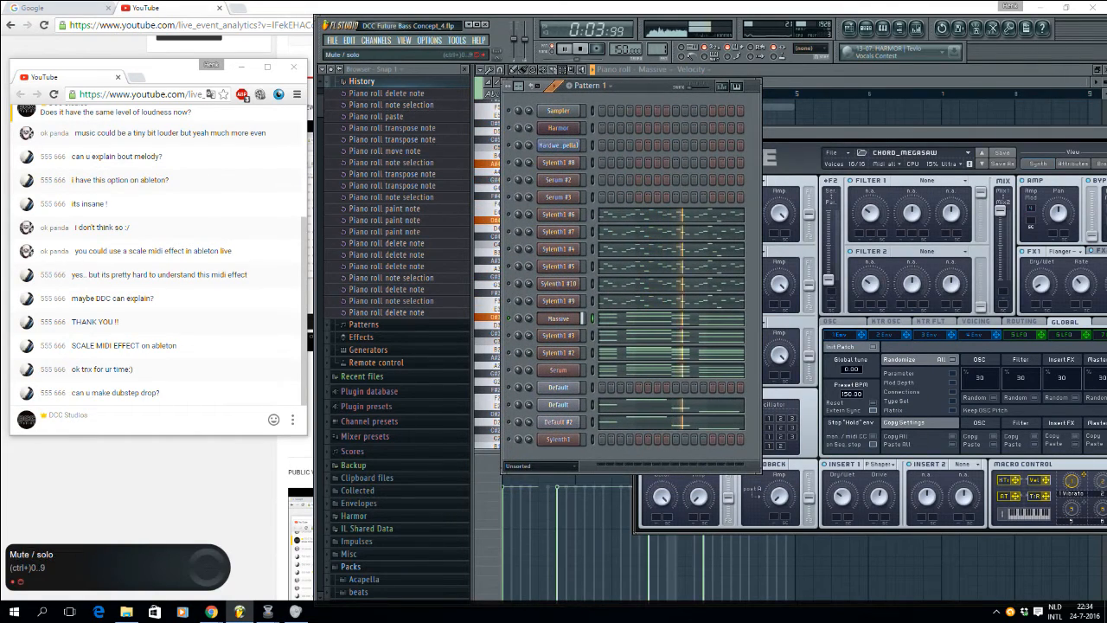
{"action": "key", "text": "space"}
{"action": "right_click", "coordinate": [509, 318]}
{"action": "left_click", "coordinate": [525, 323]}
{"action": "key", "text": "space"}
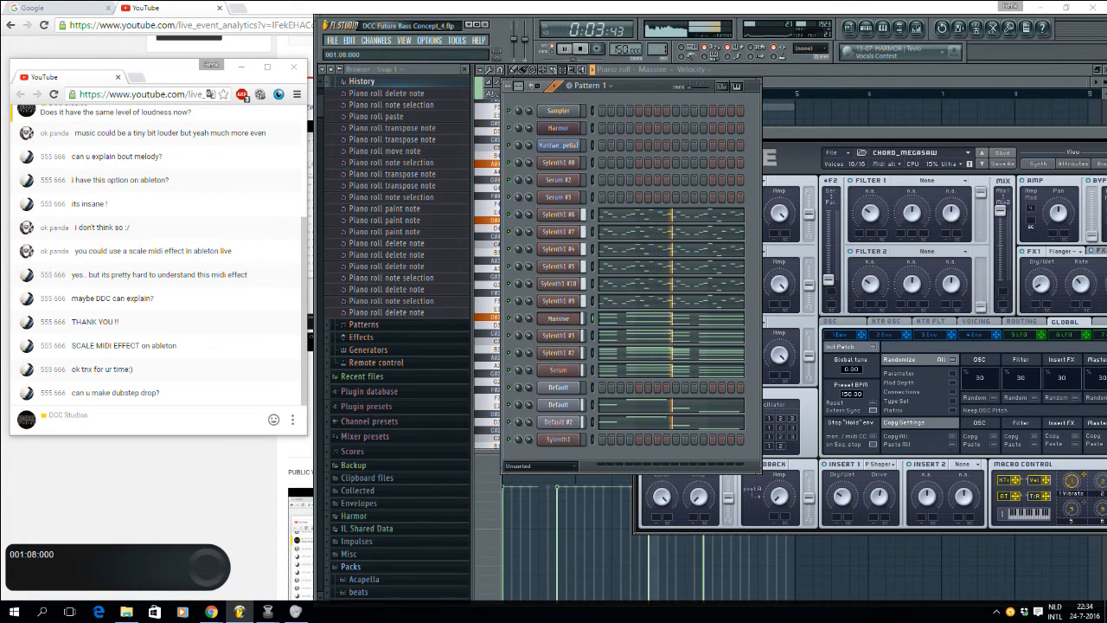
{"action": "left_click_drag", "start_coordinate": [651, 85], "coordinate": [687, 94]}
{"action": "key", "text": "space"}
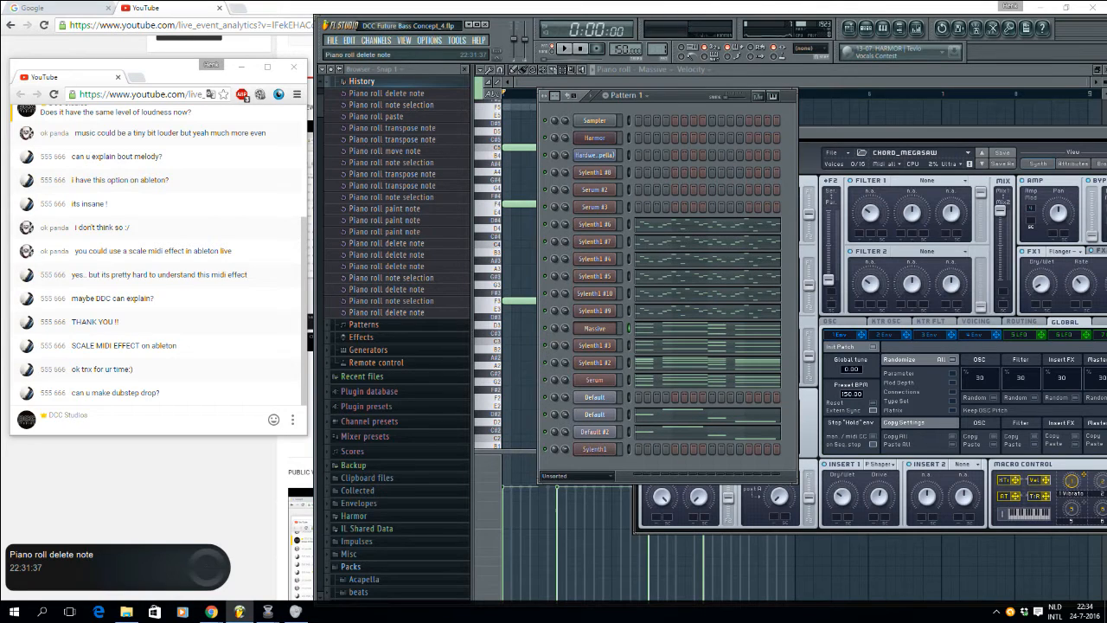
Step: Show the playlist, clear its time selection, and play the arrangement from just before bar 17
{"action": "key", "text": "F5"}
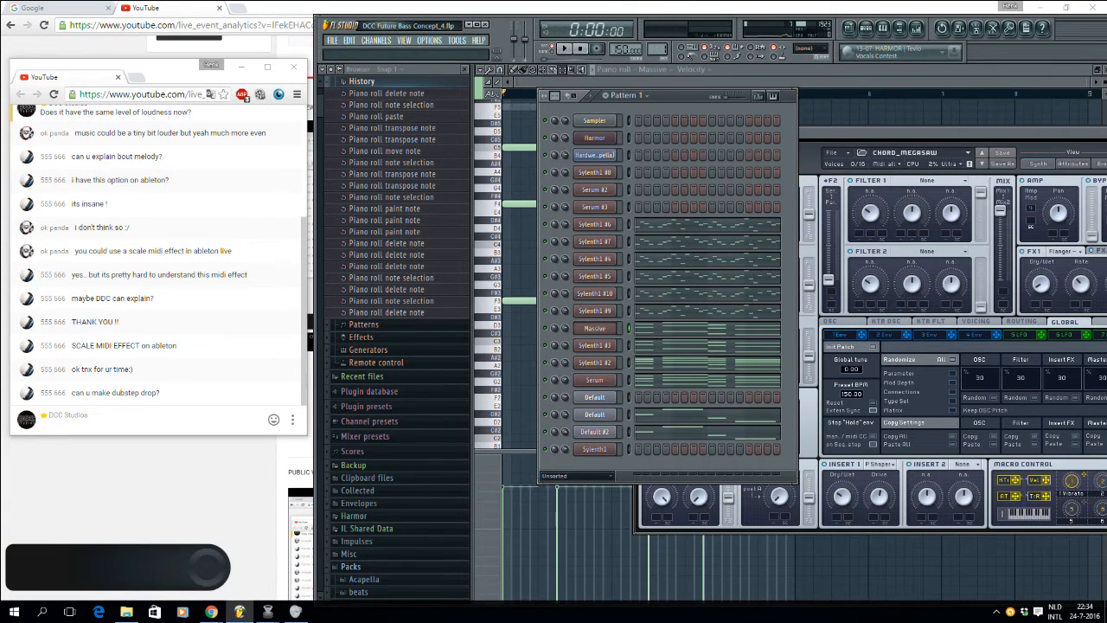
{"action": "key", "text": "F5"}
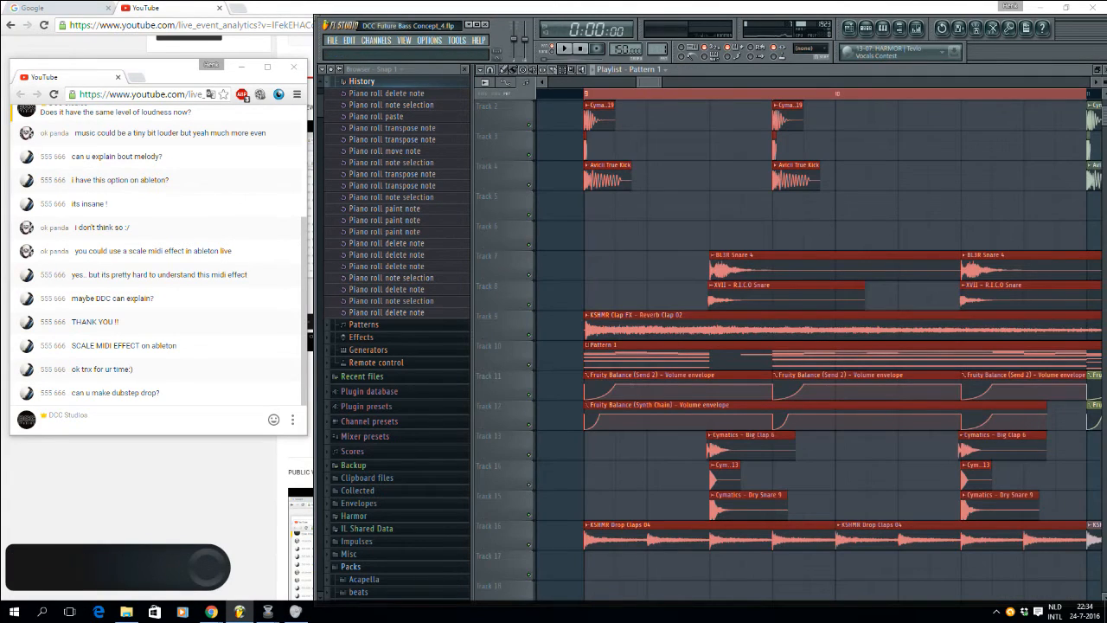
{"action": "scroll", "coordinate": [753, 268], "scroll_direction": "down", "scroll_amount": 7}
{"action": "left_click_drag", "start_coordinate": [753, 268], "coordinate": [556, 268]}
{"action": "left_click_drag", "start_coordinate": [816, 268], "coordinate": [1010, 268]}
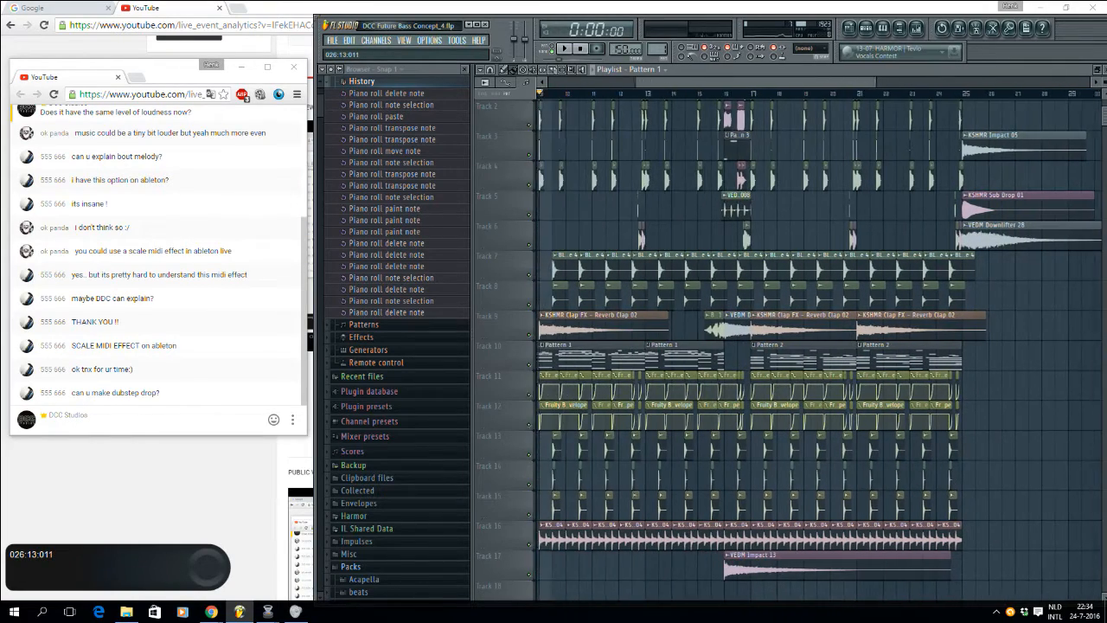
{"action": "scroll", "coordinate": [819, 338], "scroll_direction": "up", "scroll_amount": 3}
{"action": "left_click", "coordinate": [849, 93]}
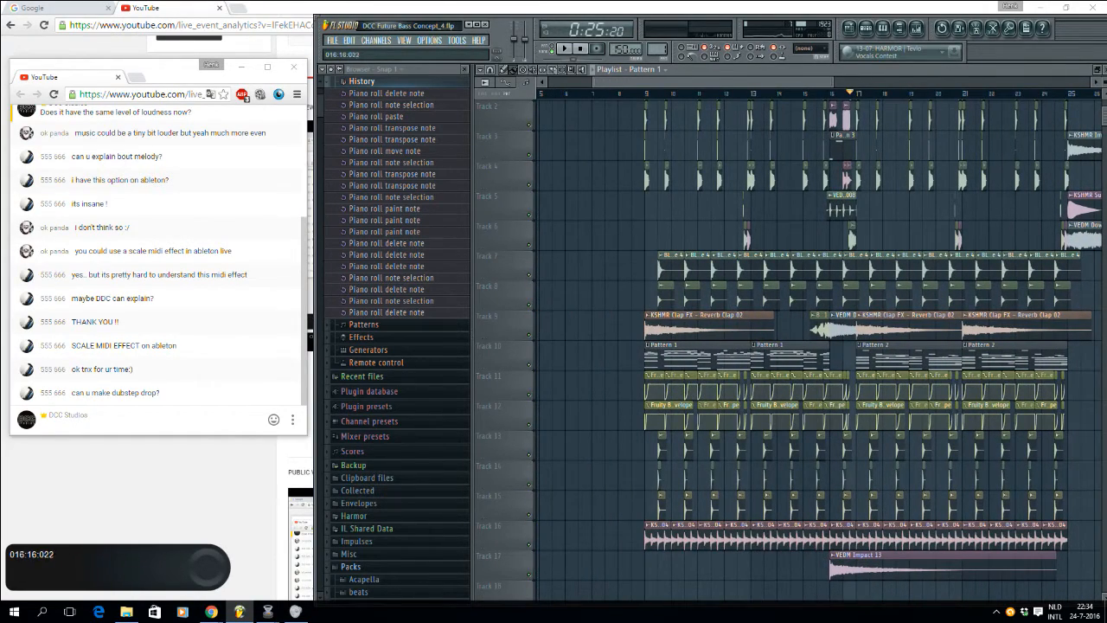
{"action": "key", "text": "space"}
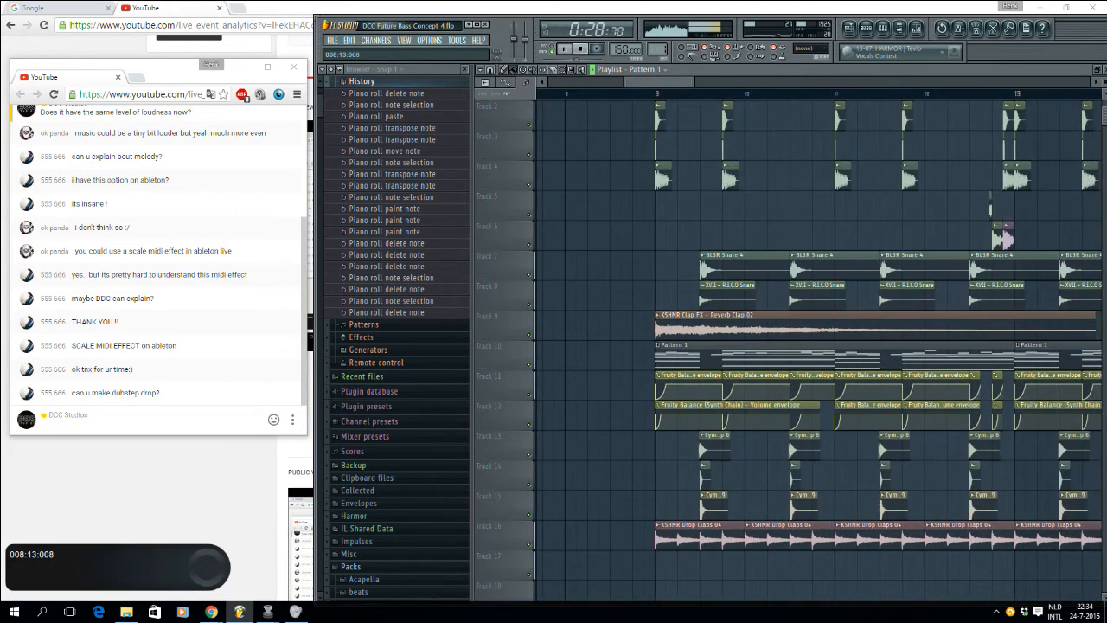
{"action": "left_click", "coordinate": [866, 28]}
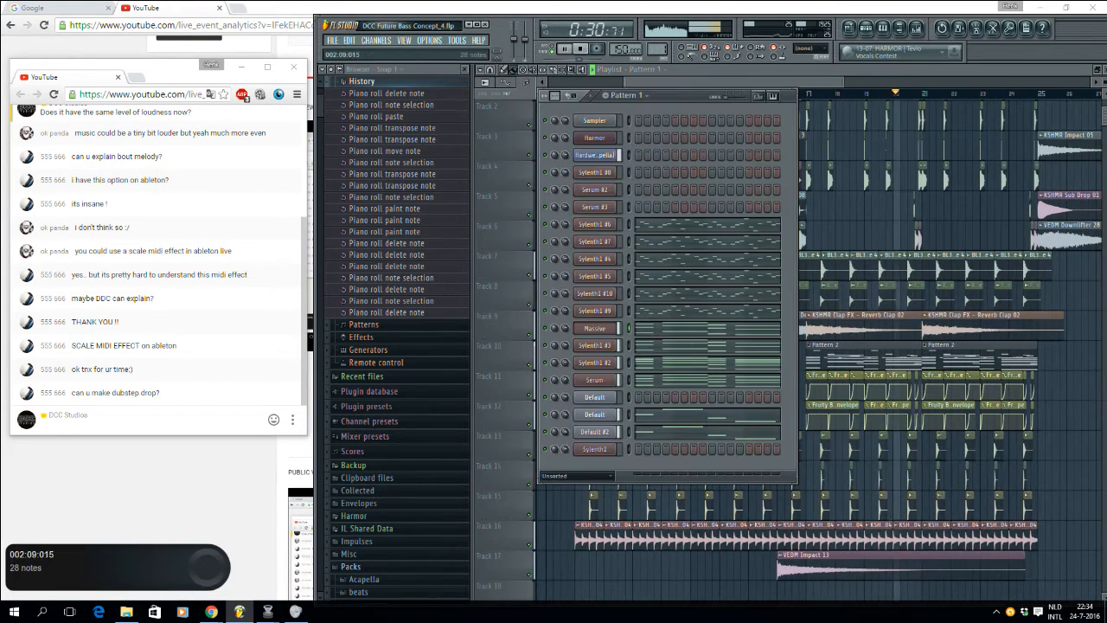
{"action": "key", "text": "F6"}
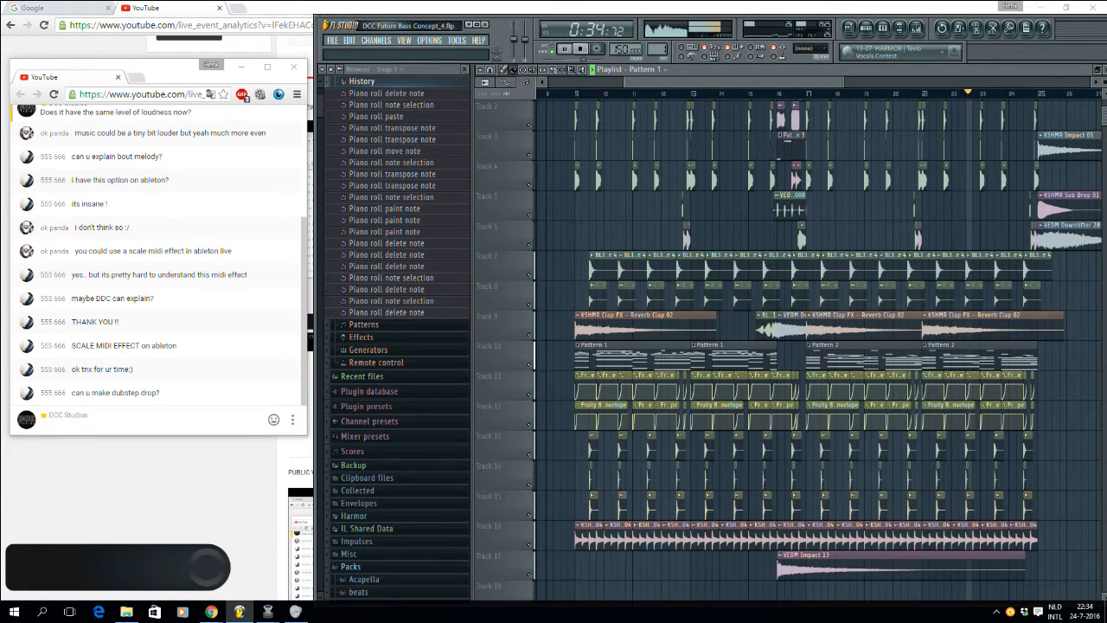
{"action": "left_click_drag", "start_coordinate": [778, 82], "coordinate": [789, 82]}
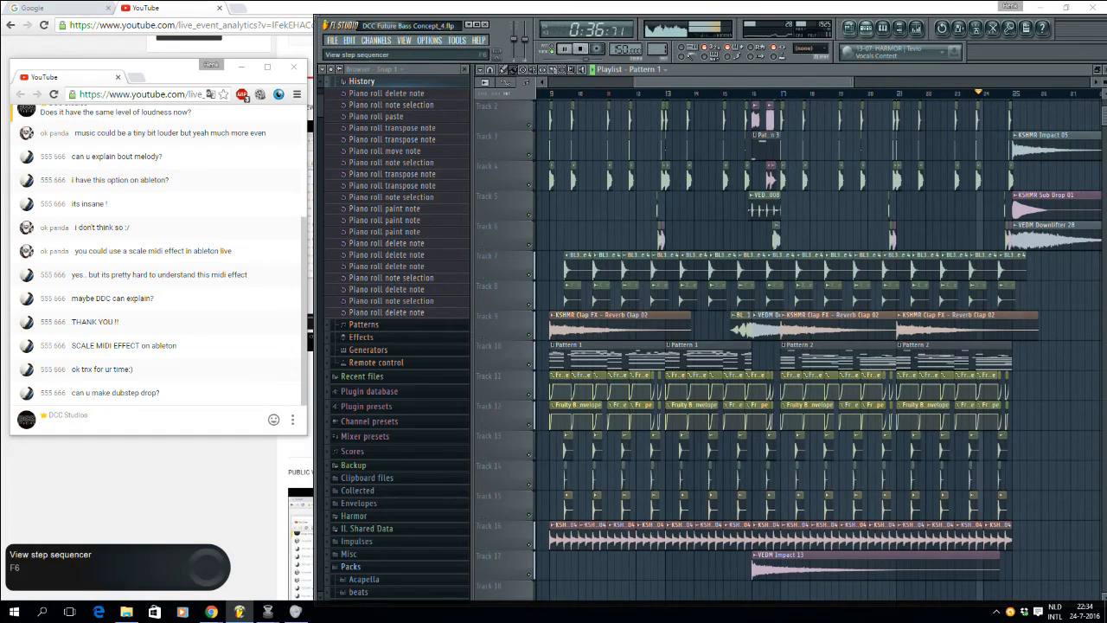
Step: Stop playback, open the Sylenth1 #9 melody in the piano roll, and show all four bars
{"action": "left_click", "coordinate": [866, 28]}
{"action": "key", "text": "space"}
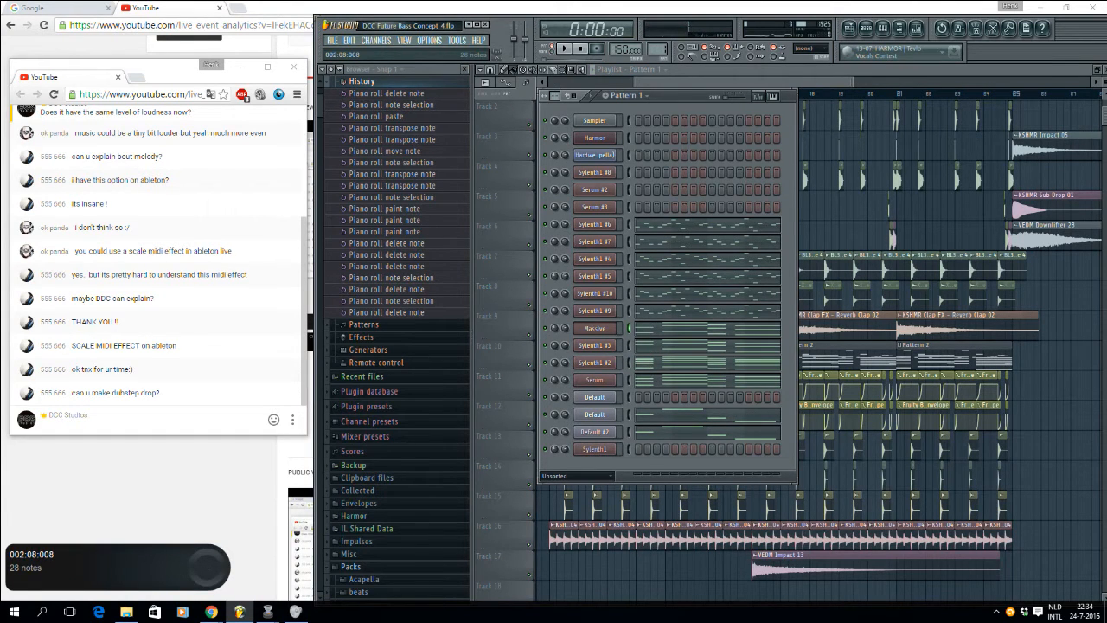
{"action": "left_click", "coordinate": [687, 310]}
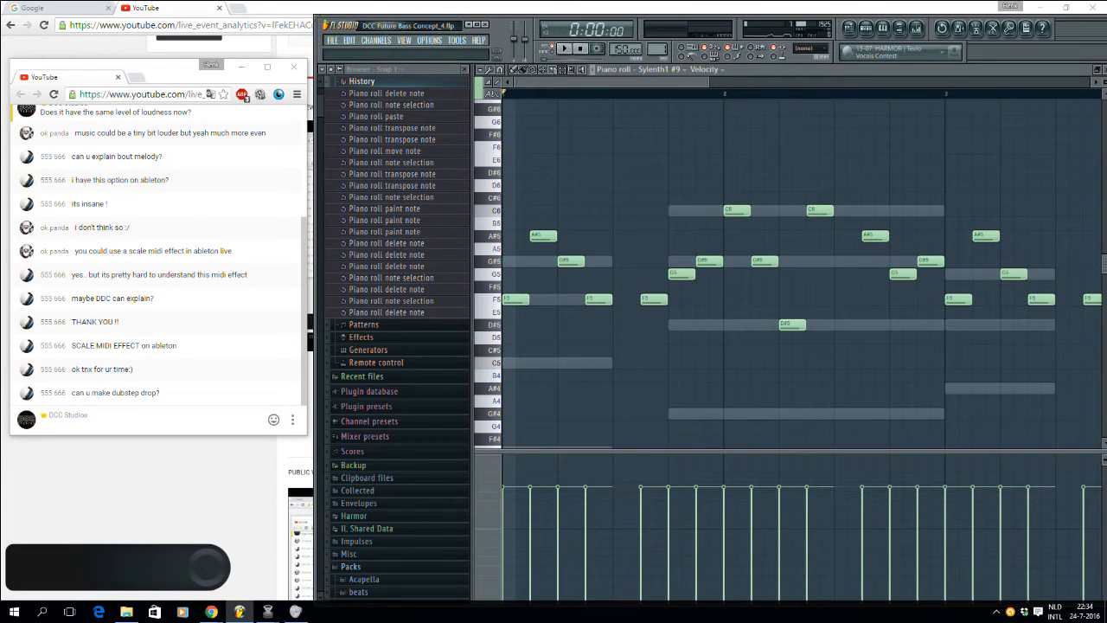
{"action": "left_click_drag", "start_coordinate": [708, 82], "coordinate": [849, 83]}
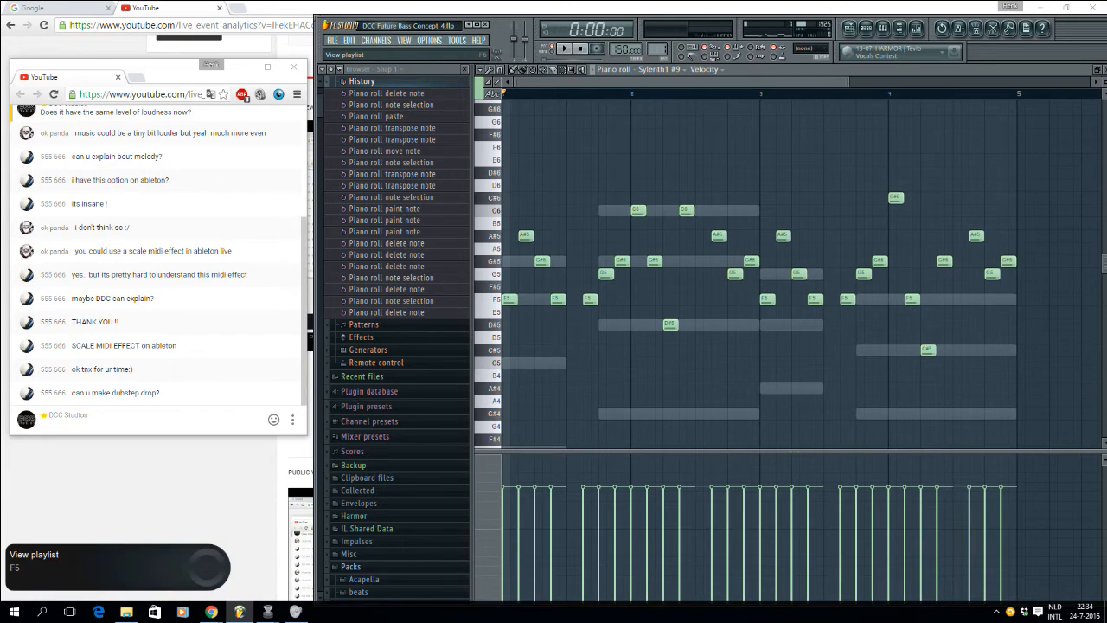
Step: Return to the playlist, play the drop briefly from bar 9, and look over the Pattern 2 section starting at bar 17
{"action": "key", "text": "F6"}
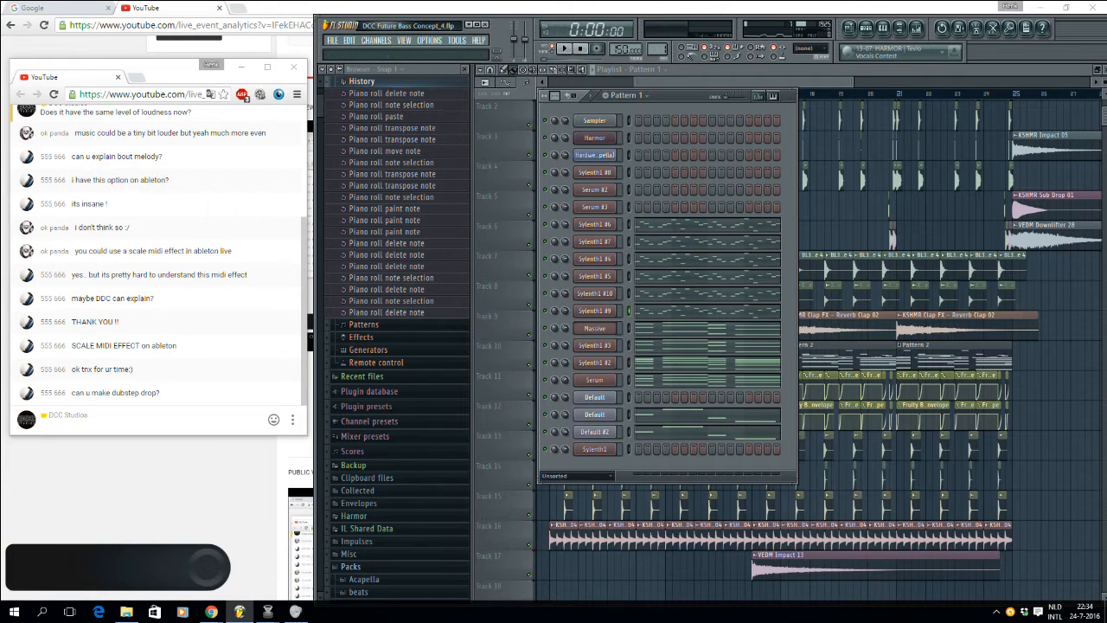
{"action": "key", "text": "F6"}
{"action": "scroll", "coordinate": [524, 86], "scroll_direction": "up", "scroll_amount": 3}
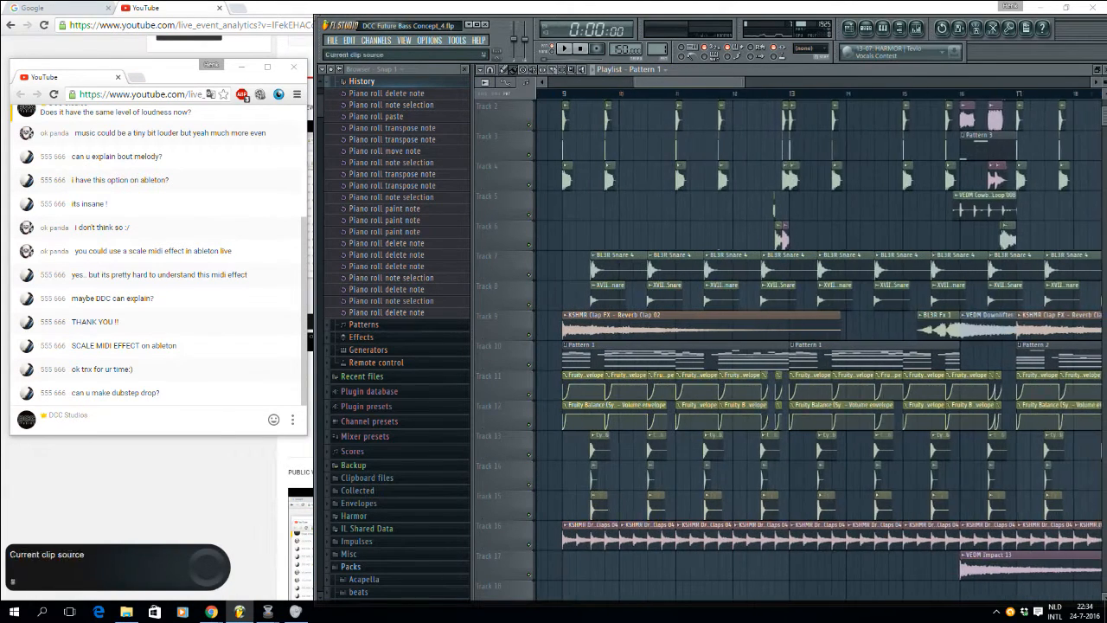
{"action": "left_click", "coordinate": [558, 94]}
{"action": "key", "text": "space"}
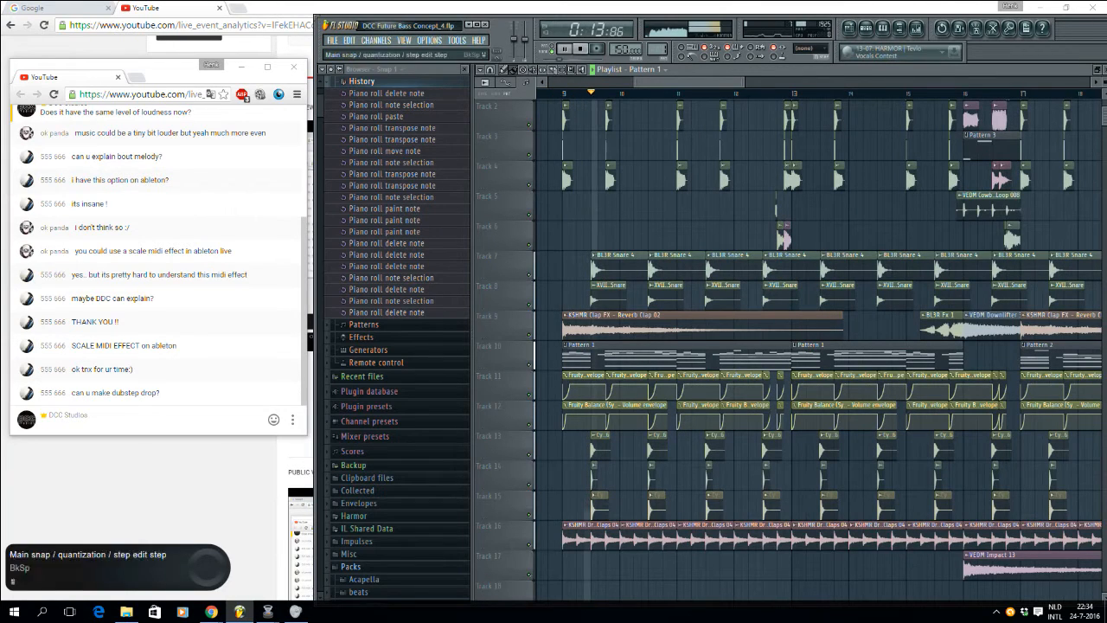
{"action": "key", "text": "space"}
{"action": "left_click_drag", "start_coordinate": [718, 82], "coordinate": [754, 82]}
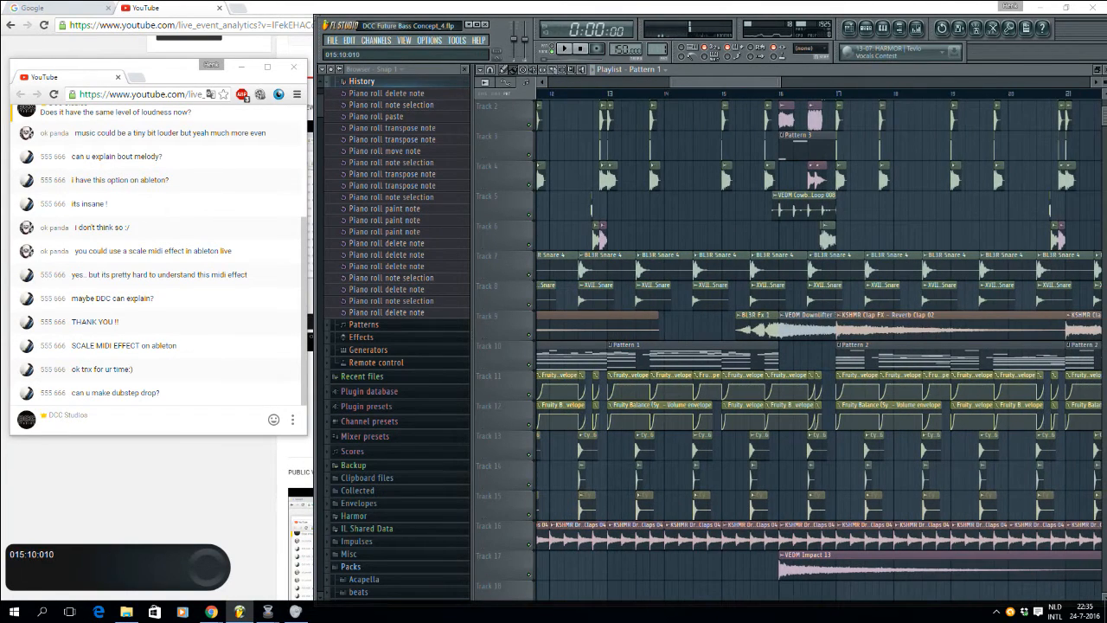
{"action": "scroll", "coordinate": [801, 264], "scroll_direction": "right", "scroll_amount": 2}
{"action": "scroll", "coordinate": [819, 338], "scroll_direction": "left", "scroll_amount": 6}
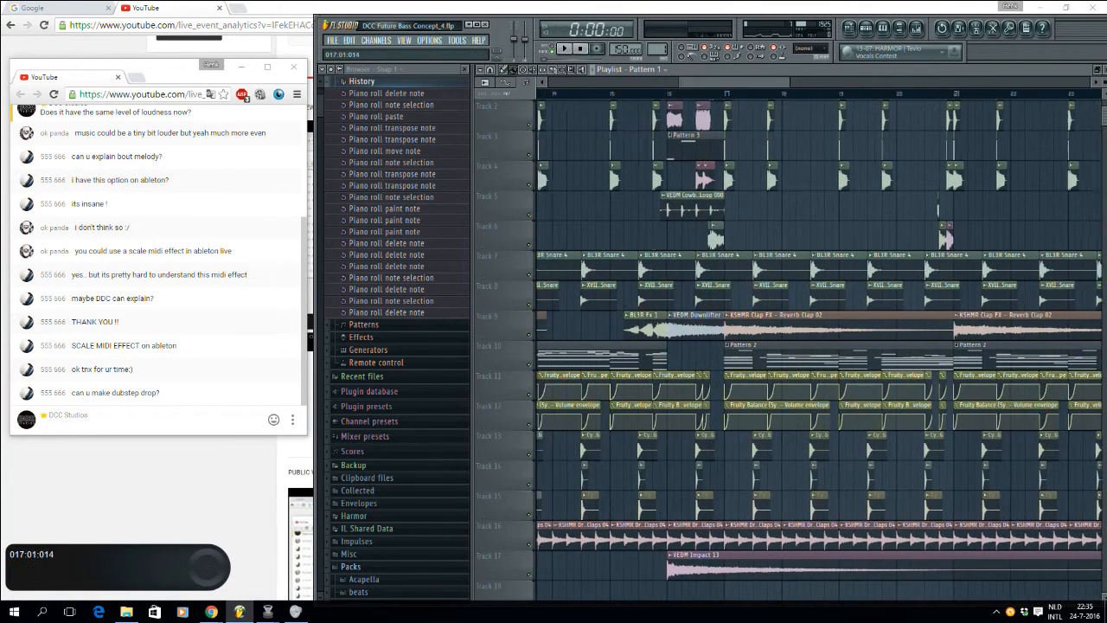
Step: Play the drop from the start of bar 9 in the playlist, and bring up the channel rack for Pattern 1
{"action": "scroll", "coordinate": [820, 346], "scroll_direction": "right", "scroll_amount": 1}
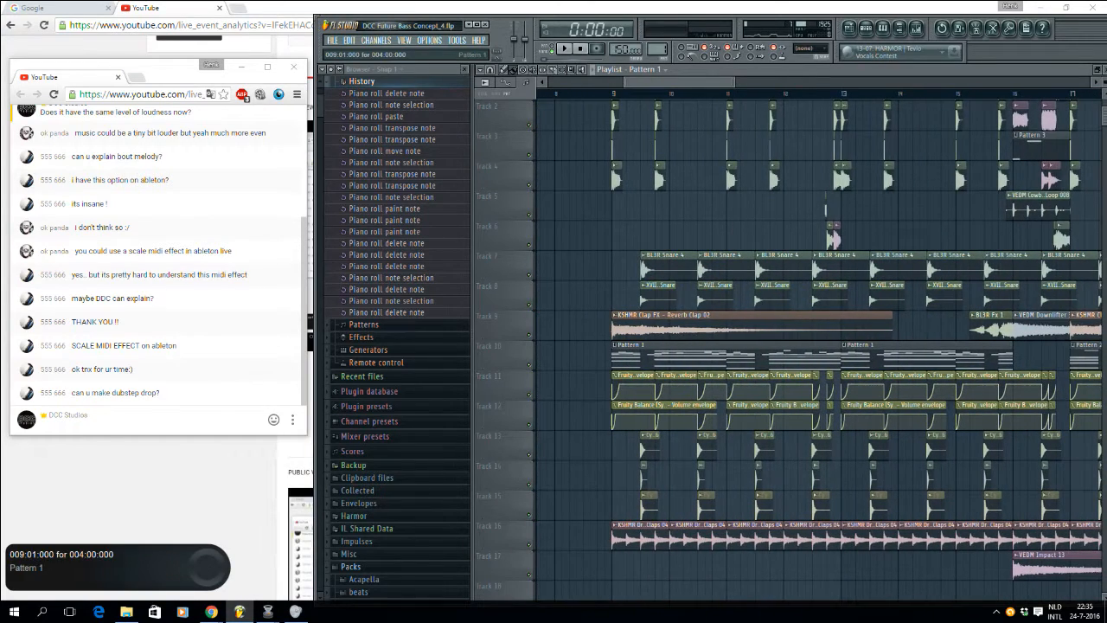
{"action": "left_click", "coordinate": [865, 28]}
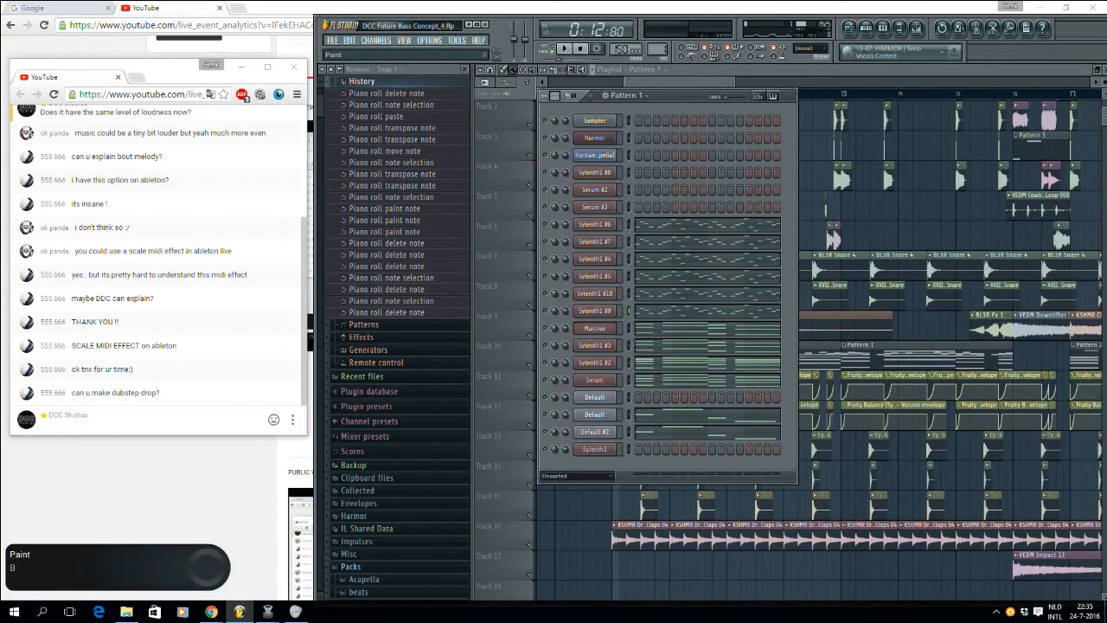
{"action": "right_click", "coordinate": [554, 310]}
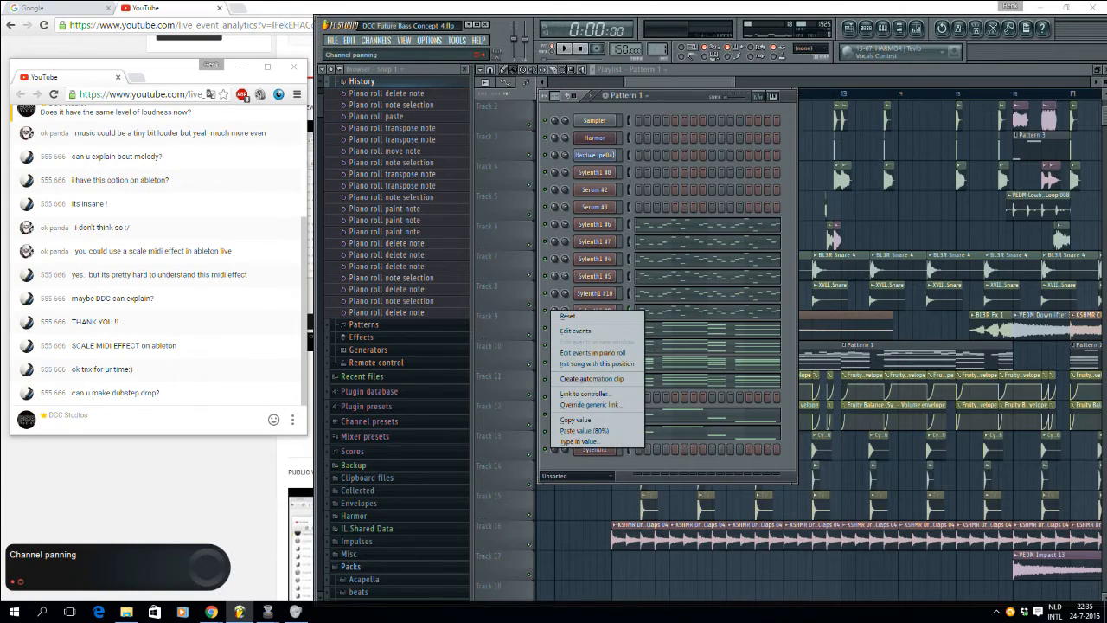
{"action": "mouse_move", "coordinate": [678, 82]}
{"action": "left_mouse_down"}
{"action": "mouse_move", "coordinate": [858, 82]}
{"action": "mouse_move", "coordinate": [603, 82]}
{"action": "mouse_move", "coordinate": [662, 82]}
{"action": "left_mouse_up"}
{"action": "left_click", "coordinate": [704, 93]}
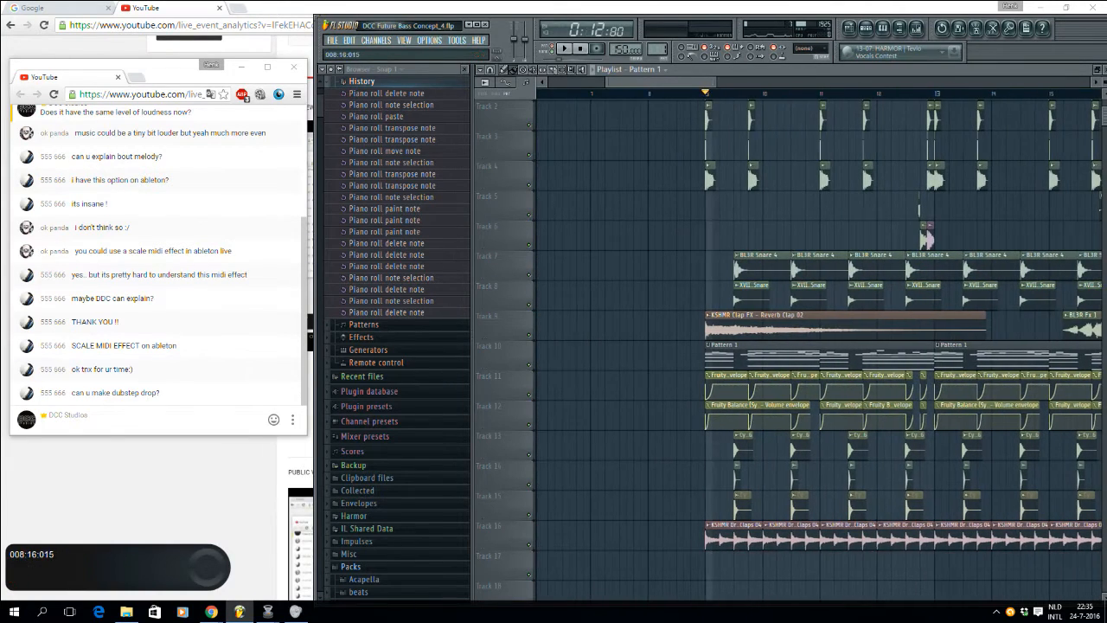
{"action": "key", "text": "space"}
{"action": "key", "text": "F6"}
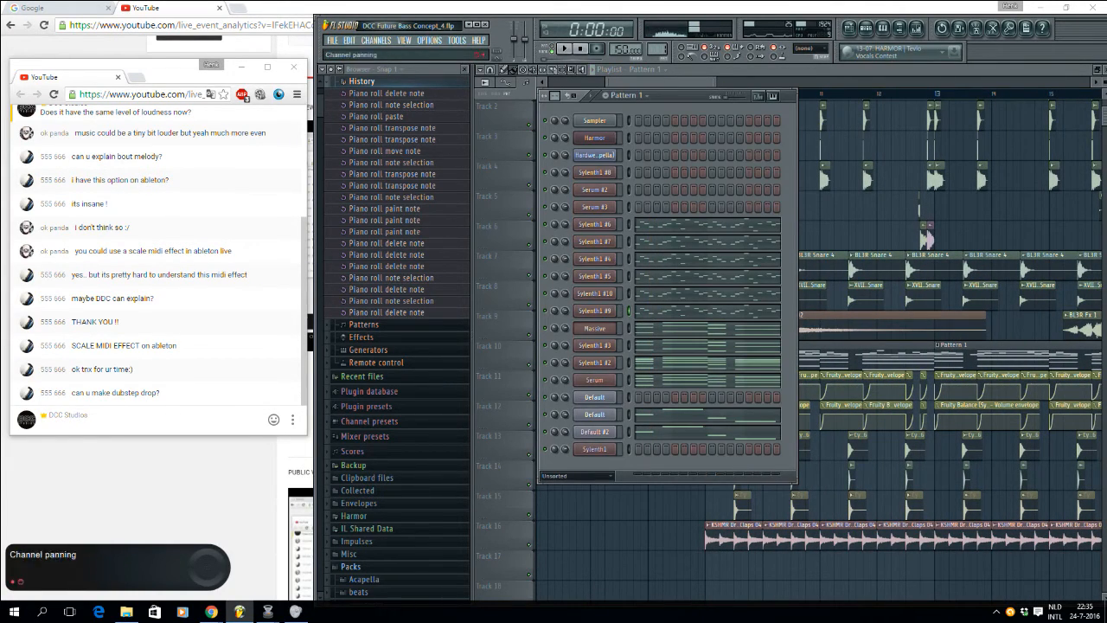
Step: Solo the Massive channel in Pattern 1 and play its chord layer on its own
{"action": "right_click", "coordinate": [546, 328]}
{"action": "left_click", "coordinate": [556, 331]}
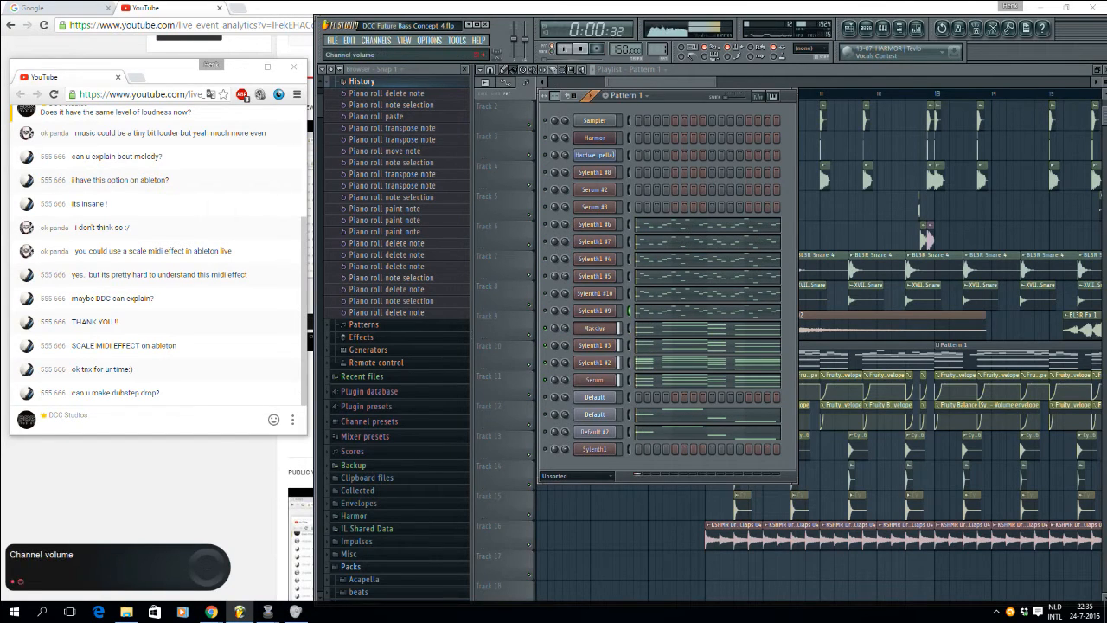
{"action": "key", "text": "space"}
{"action": "right_click", "coordinate": [545, 327]}
{"action": "left_click", "coordinate": [552, 333]}
{"action": "key", "text": "space"}
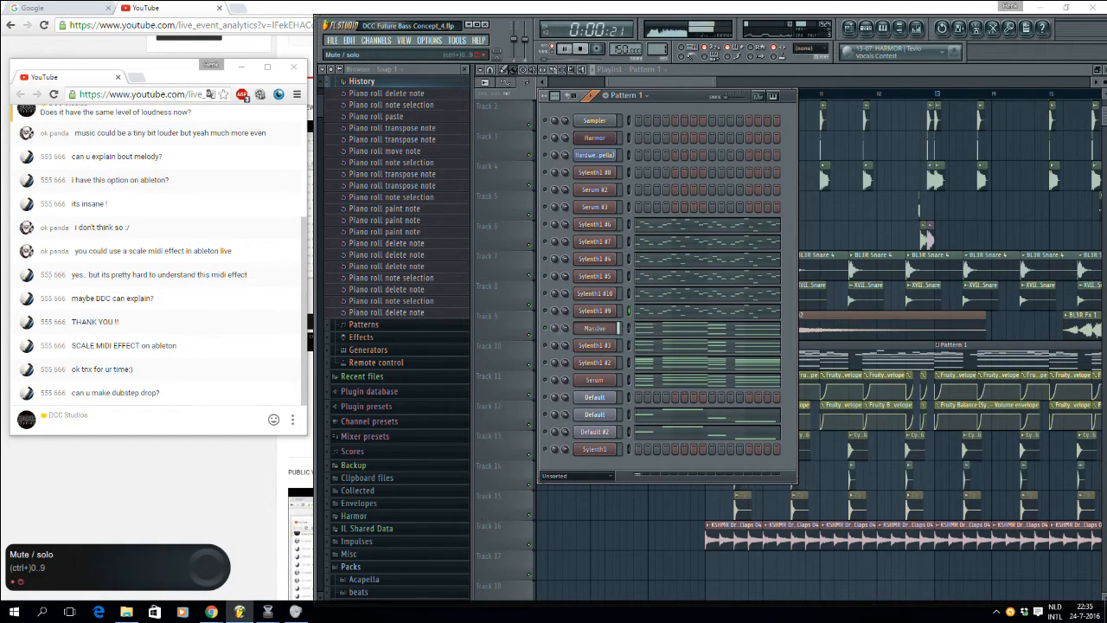
Step: Show the Massive plugin with its CHORD_MEGASAW preset while the layer plays, and bring the channel rack back in front
{"action": "left_click", "coordinate": [595, 328]}
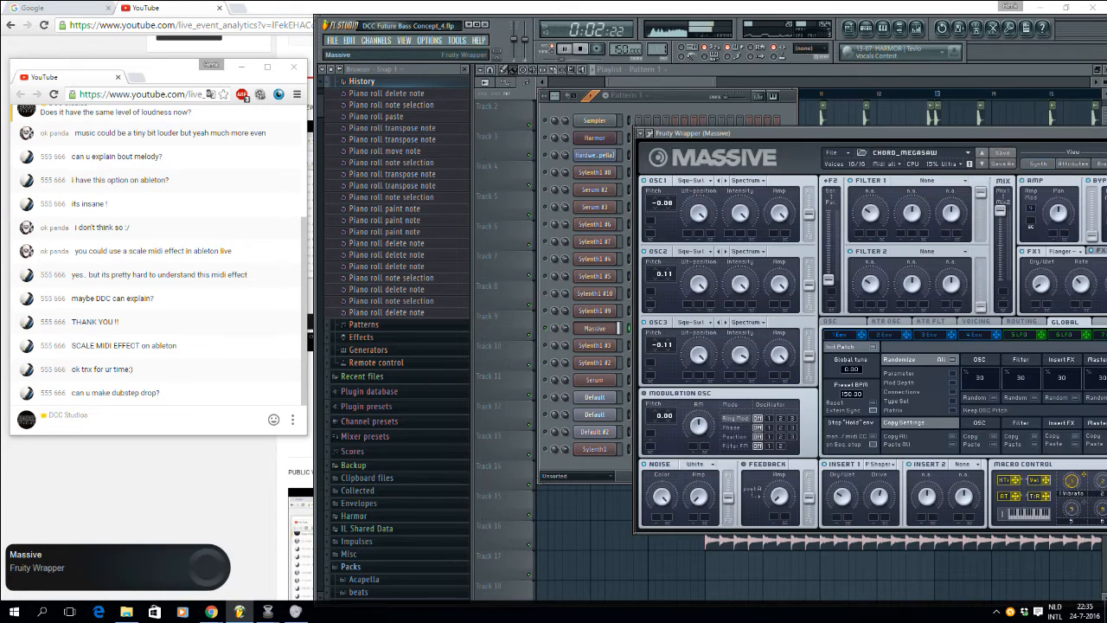
{"action": "left_click_drag", "start_coordinate": [831, 134], "coordinate": [781, 132]}
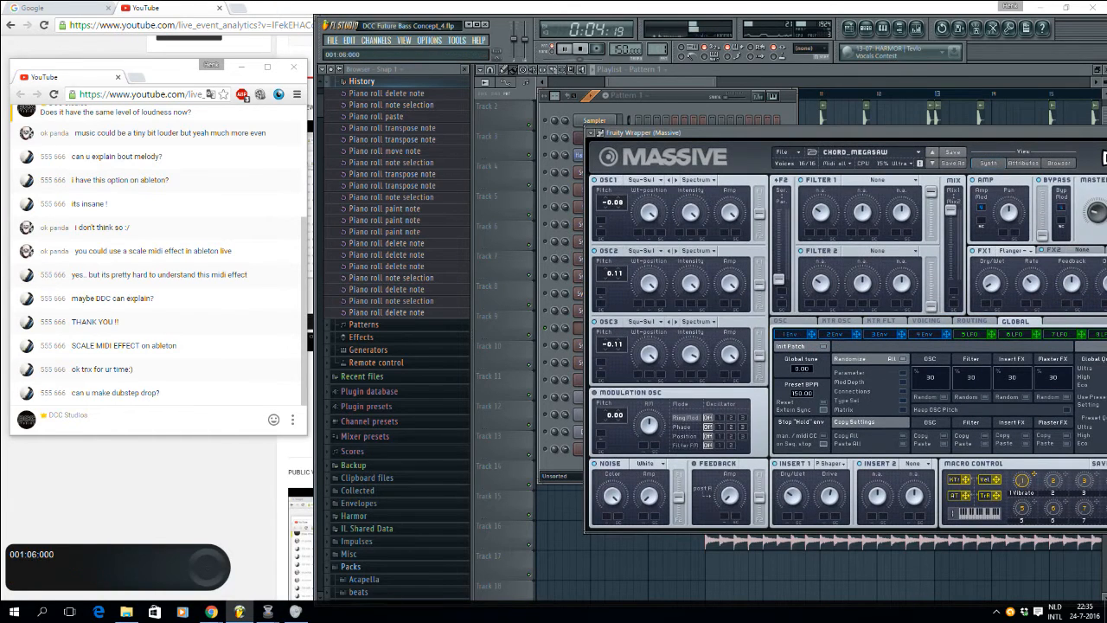
{"action": "left_click_drag", "start_coordinate": [694, 97], "coordinate": [705, 105]}
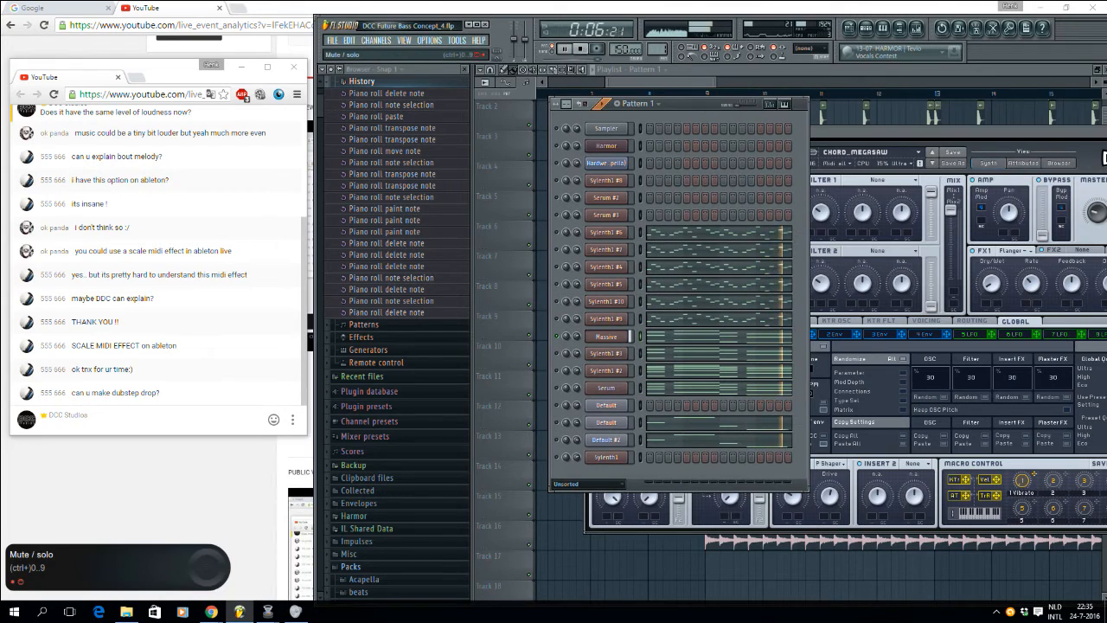
Step: Audition the other chord layers of Pattern 1 individually: Sylenth1 #3, Sylenth1 #2 and Serum
{"action": "key", "text": "space"}
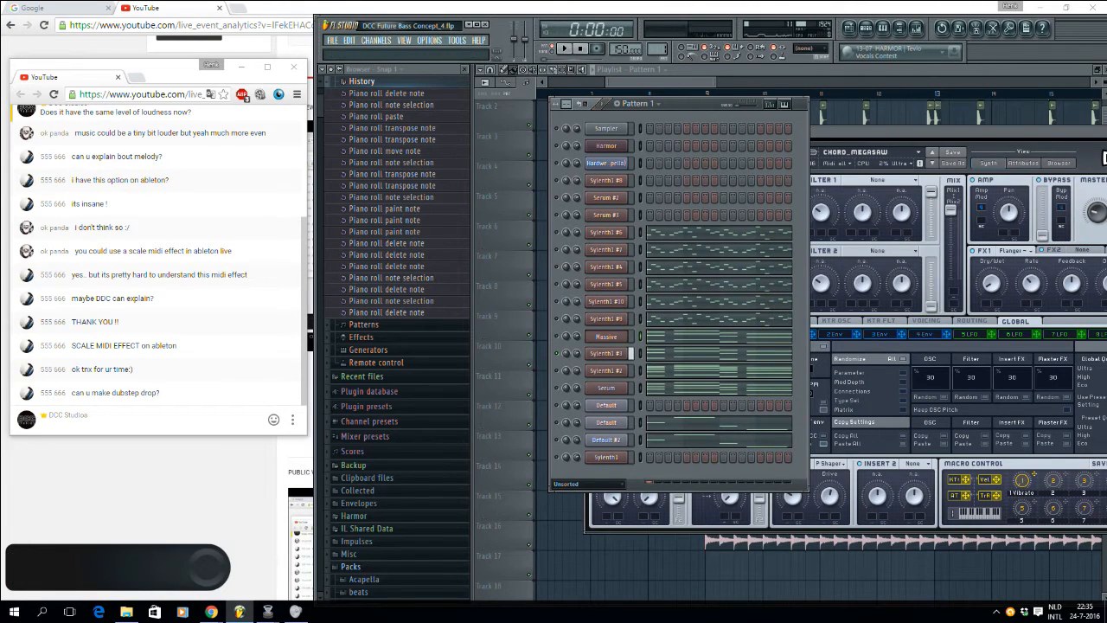
{"action": "key", "text": "space"}
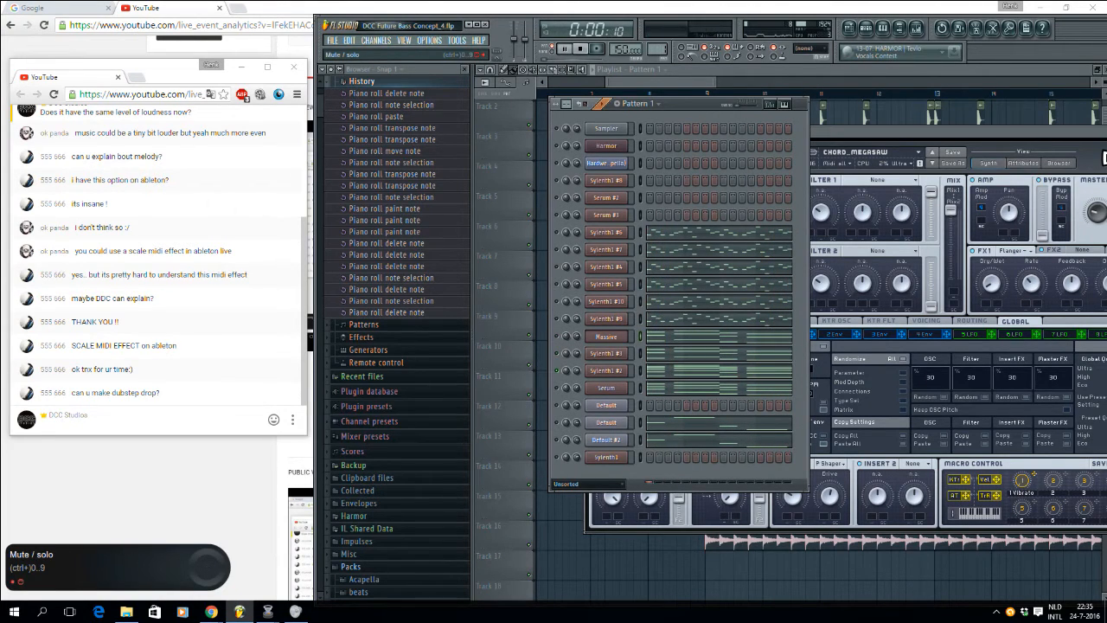
{"action": "key", "text": "space"}
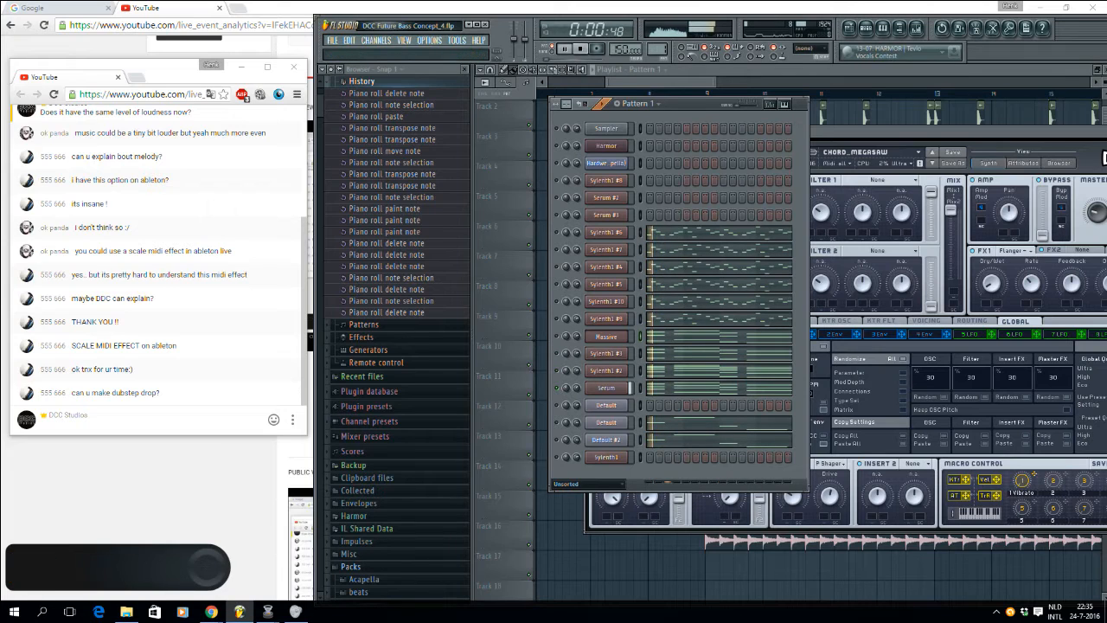
{"action": "key", "text": "space"}
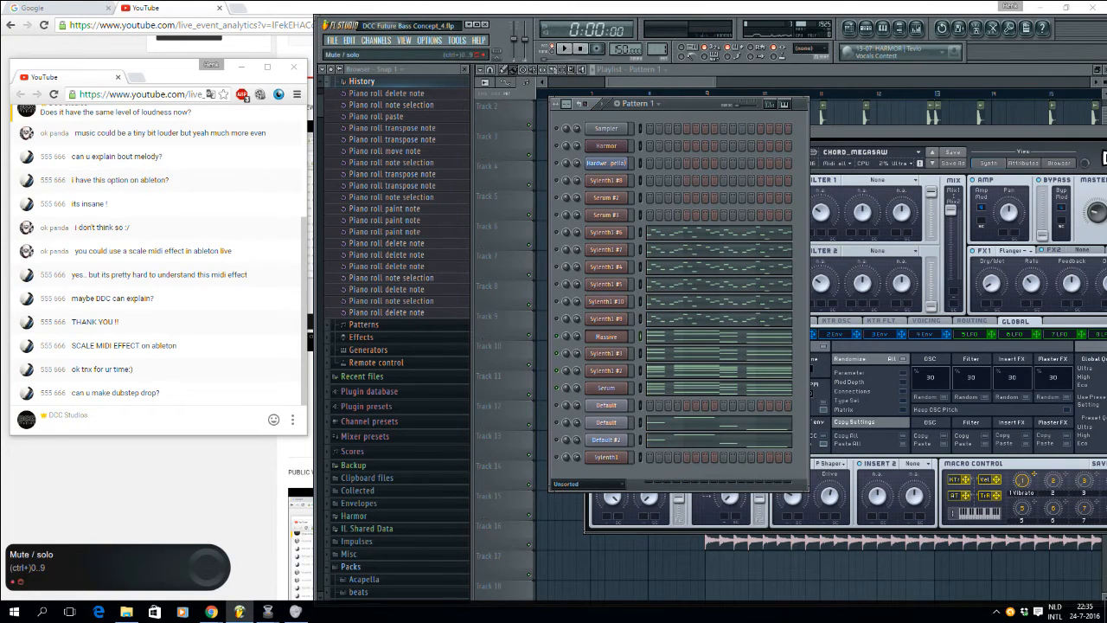
Step: Solo the Sylenth1 #9 melody layer, play it, show its plugin preset, and return to the channel rack
{"action": "right_click", "coordinate": [556, 335]}
{"action": "left_click", "coordinate": [566, 340]}
{"action": "right_click", "coordinate": [558, 320]}
{"action": "left_click", "coordinate": [567, 325]}
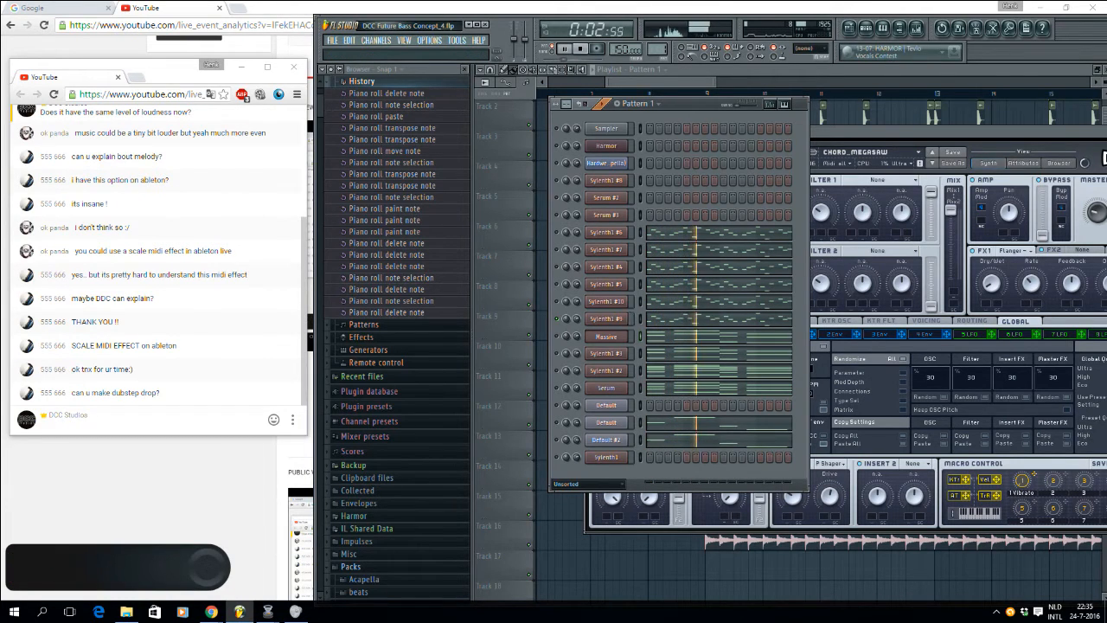
{"action": "left_click", "coordinate": [605, 318]}
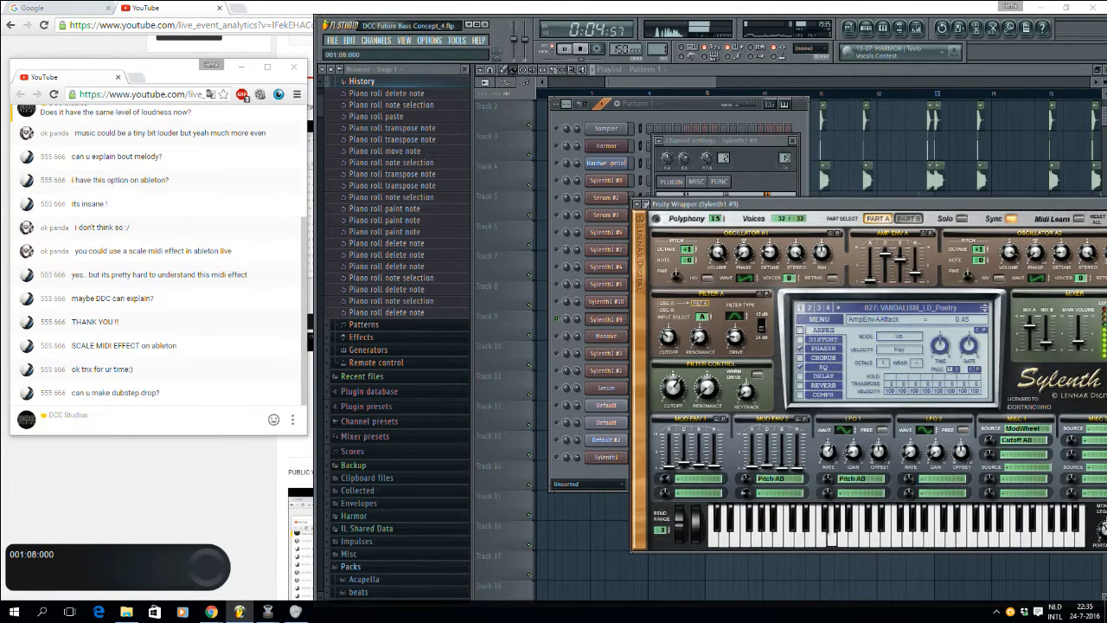
{"action": "left_click", "coordinate": [595, 104]}
Step: Stop Sylenth1 #9, play the Sylenth1 #10 layer in solo, and show its plugin preset
{"action": "key", "text": "space"}
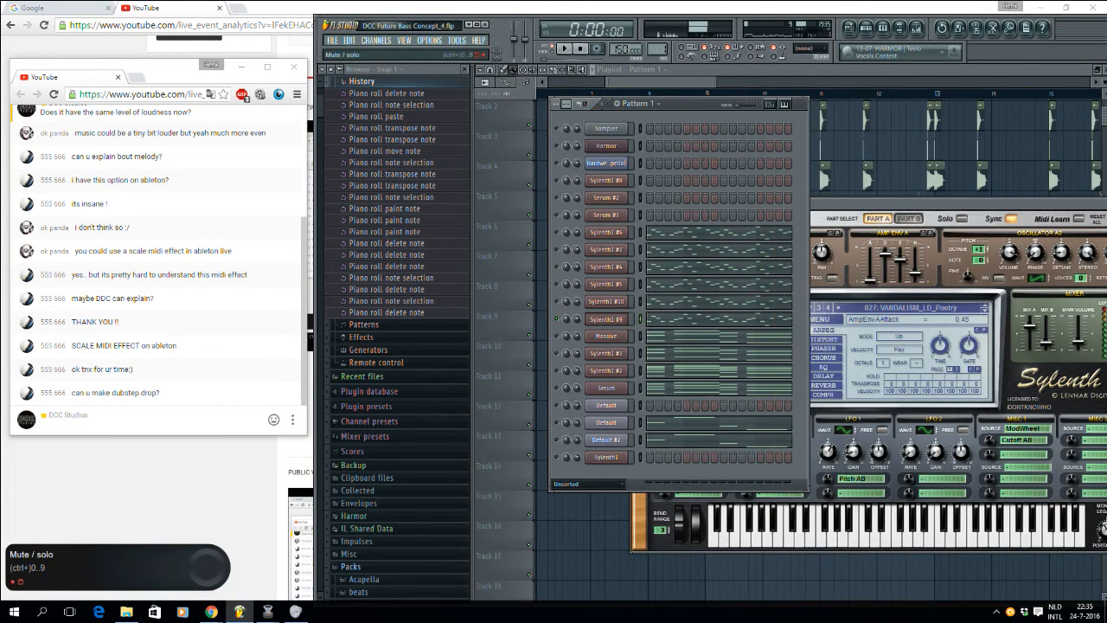
{"action": "key", "text": "space"}
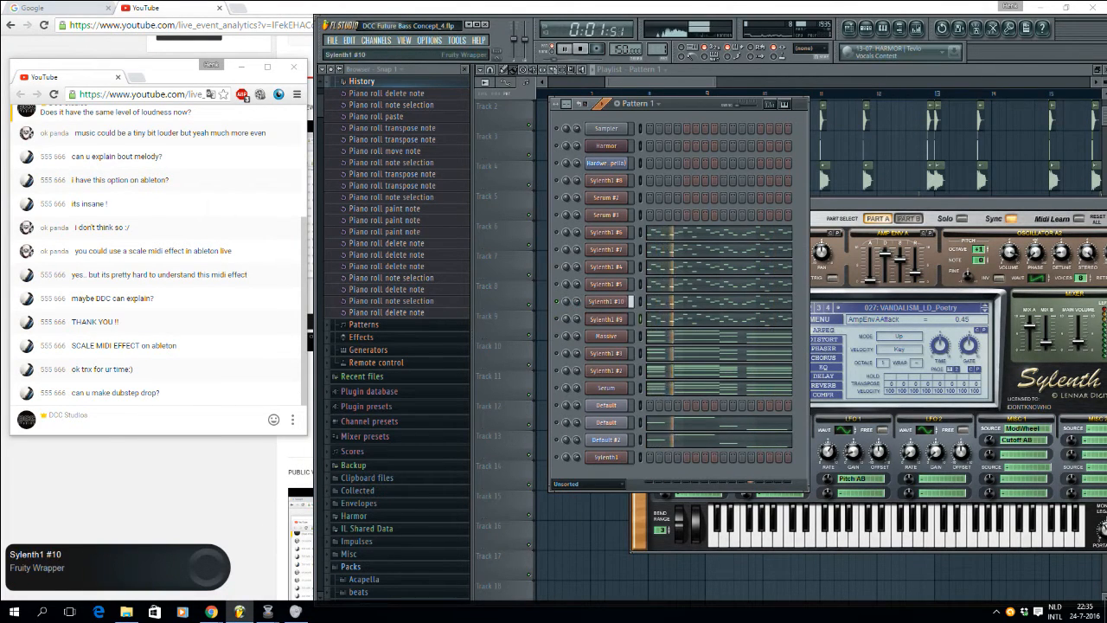
{"action": "left_click", "coordinate": [610, 301]}
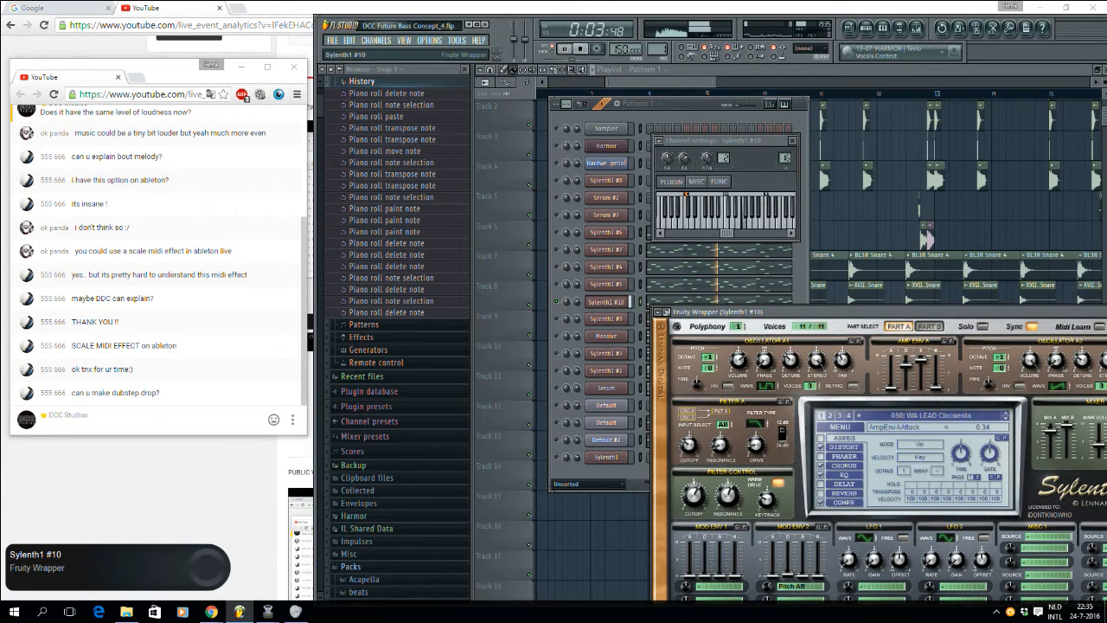
Step: Stop playback, solo the Sylenth1 #5 layer, and play it on its own
{"action": "left_click", "coordinate": [556, 284]}
{"action": "key", "text": "space"}
{"action": "right_click", "coordinate": [556, 285]}
{"action": "left_click", "coordinate": [568, 290]}
{"action": "key", "text": "space"}
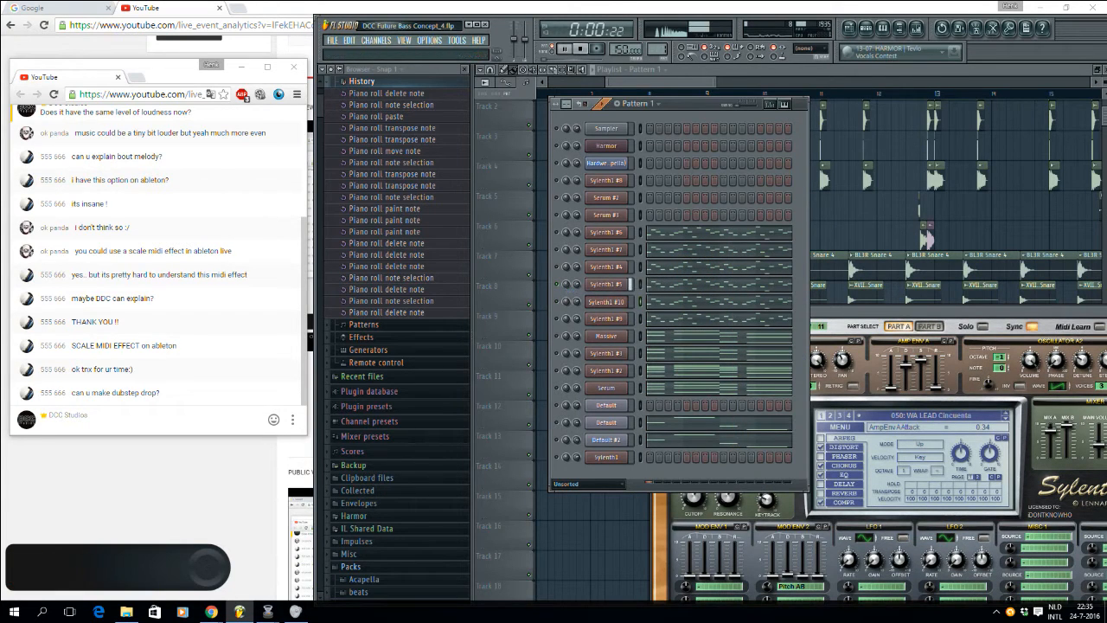
Step: Show the Sylenth1 #5 plugin, play that layer together with Sylenth1 #9, and replay Sylenth1 #10 alone
{"action": "left_click", "coordinate": [606, 284]}
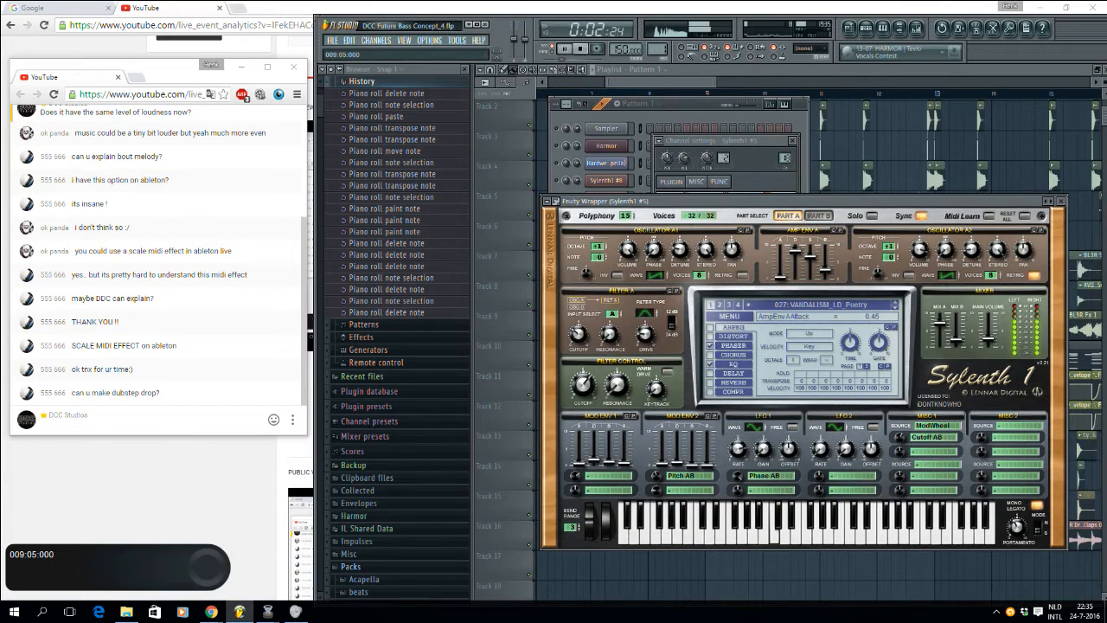
{"action": "left_click", "coordinate": [679, 116]}
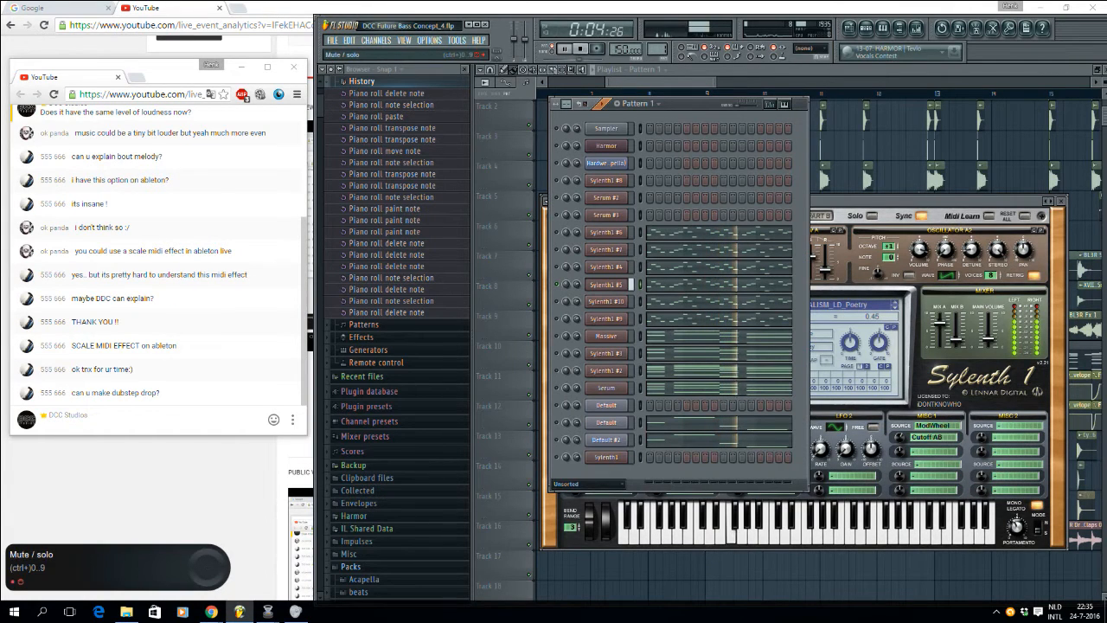
{"action": "key", "text": "space"}
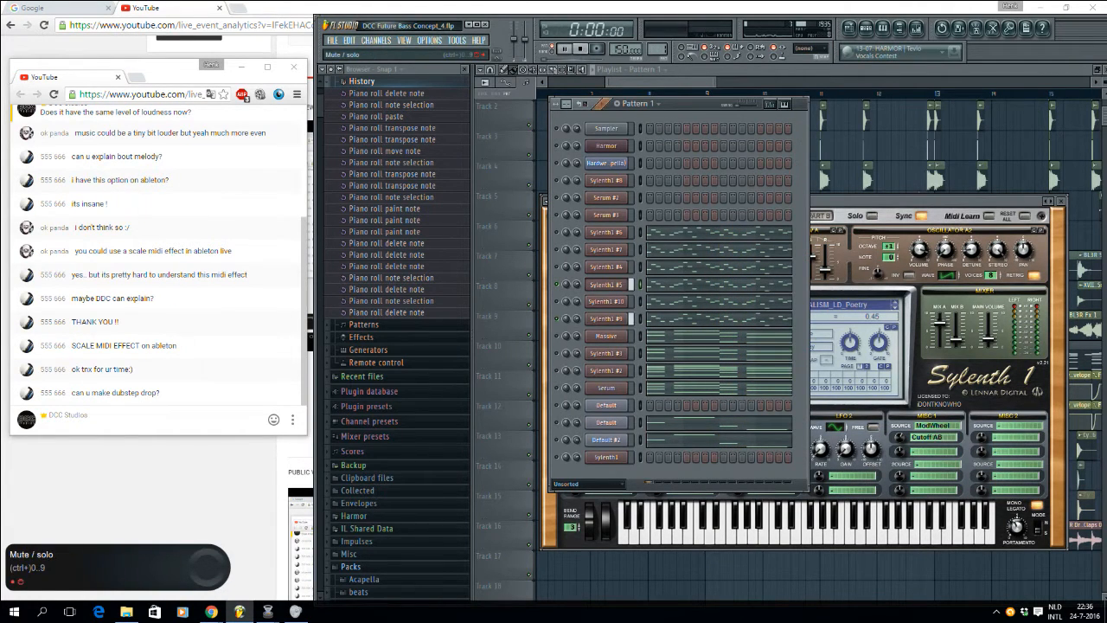
{"action": "key", "text": "space"}
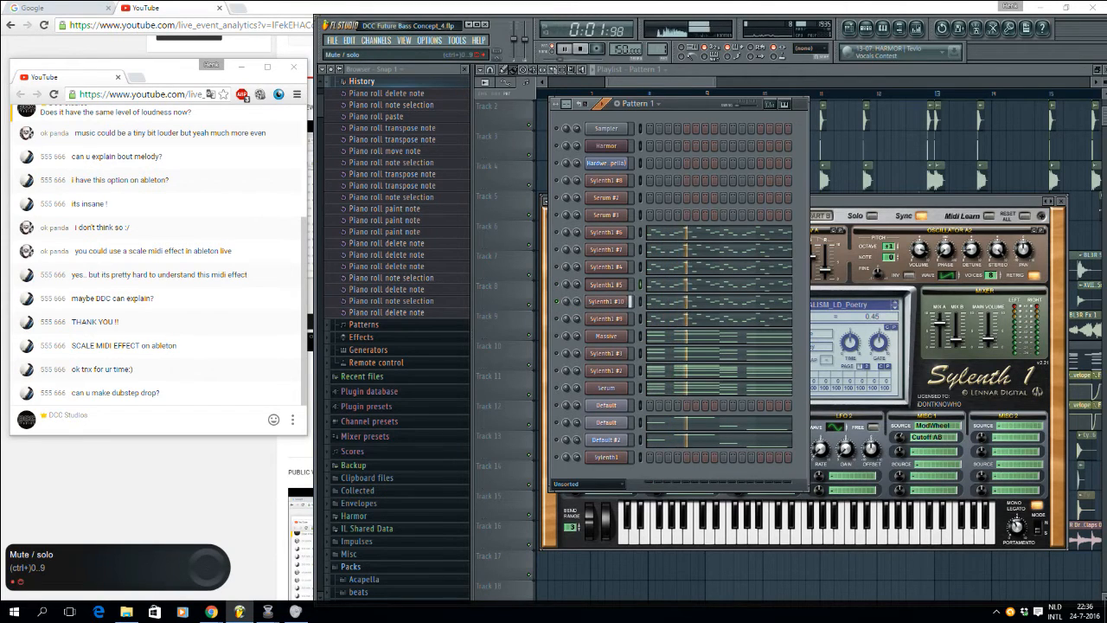
Step: Solo the Sylenth1 #4 layer, show its plugin beside the channel rack, and bring the rack back in front
{"action": "right_click", "coordinate": [556, 267]}
{"action": "left_click", "coordinate": [568, 272]}
{"action": "left_click", "coordinate": [606, 268]}
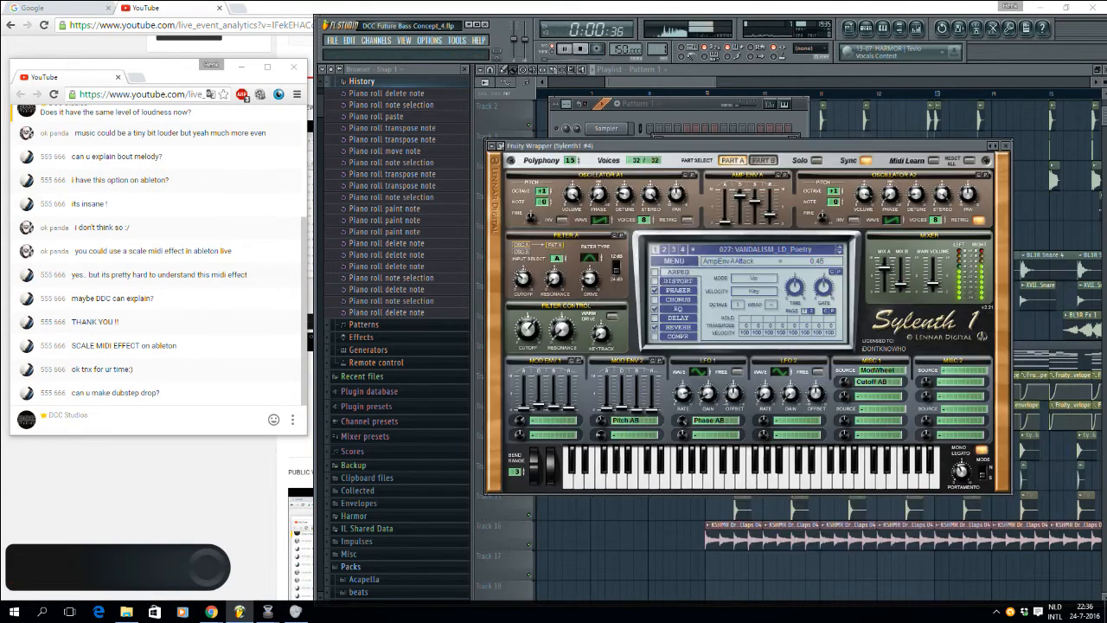
{"action": "left_click_drag", "start_coordinate": [648, 146], "coordinate": [725, 159]}
{"action": "left_click", "coordinate": [711, 105]}
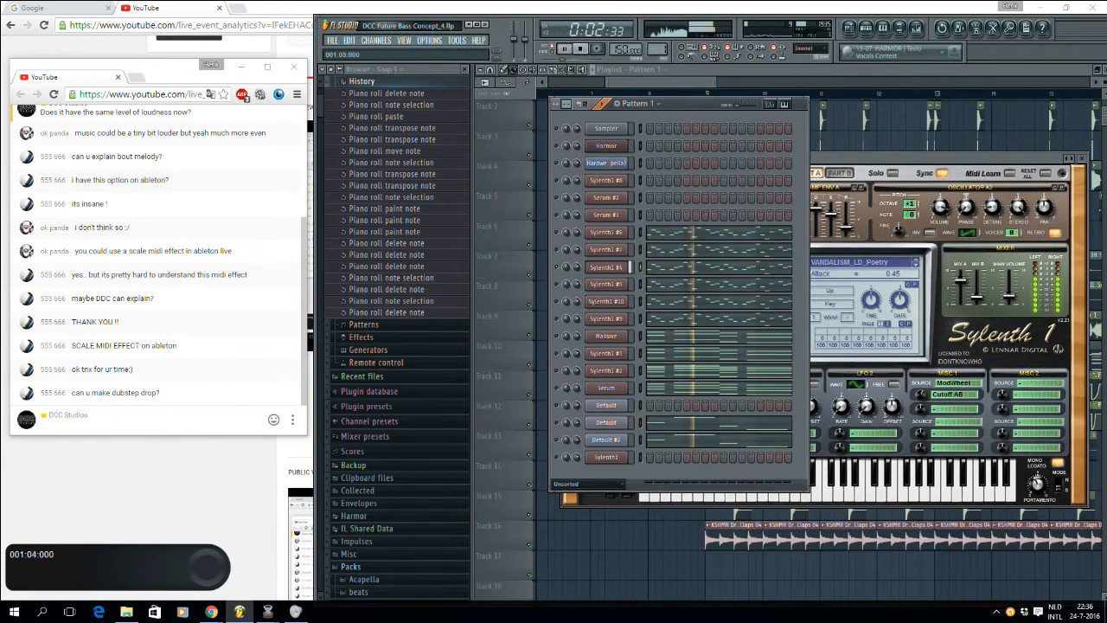
Step: Solo the Sylenth1 #7 layer, show its plugin preset while it plays, and stop playback from the channel rack
{"action": "right_click", "coordinate": [556, 250]}
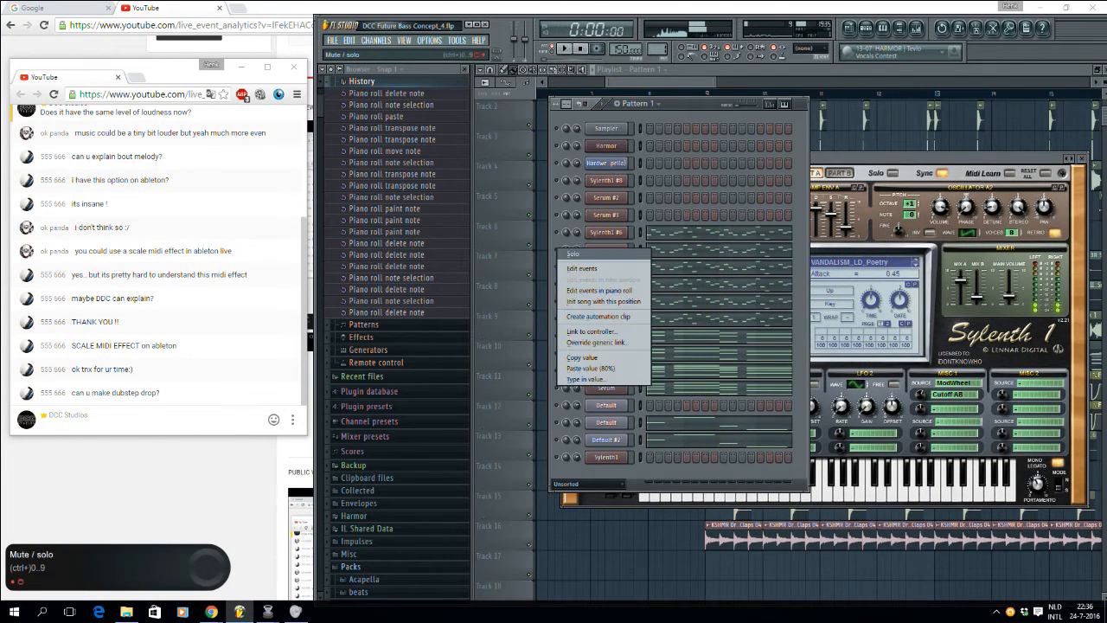
{"action": "left_click", "coordinate": [569, 255]}
{"action": "left_click", "coordinate": [605, 249]}
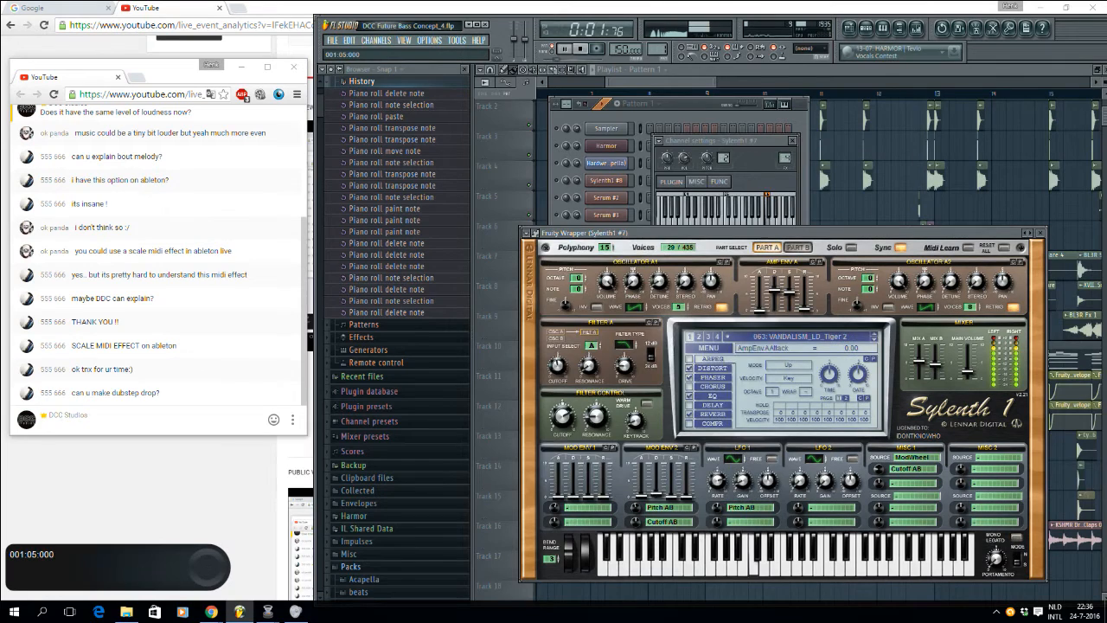
{"action": "left_click", "coordinate": [692, 104]}
{"action": "key", "text": "space"}
Step: Solo the Sylenth1 #6 layer and play it on its own, shifting the channel rack slightly
{"action": "right_click", "coordinate": [556, 232]}
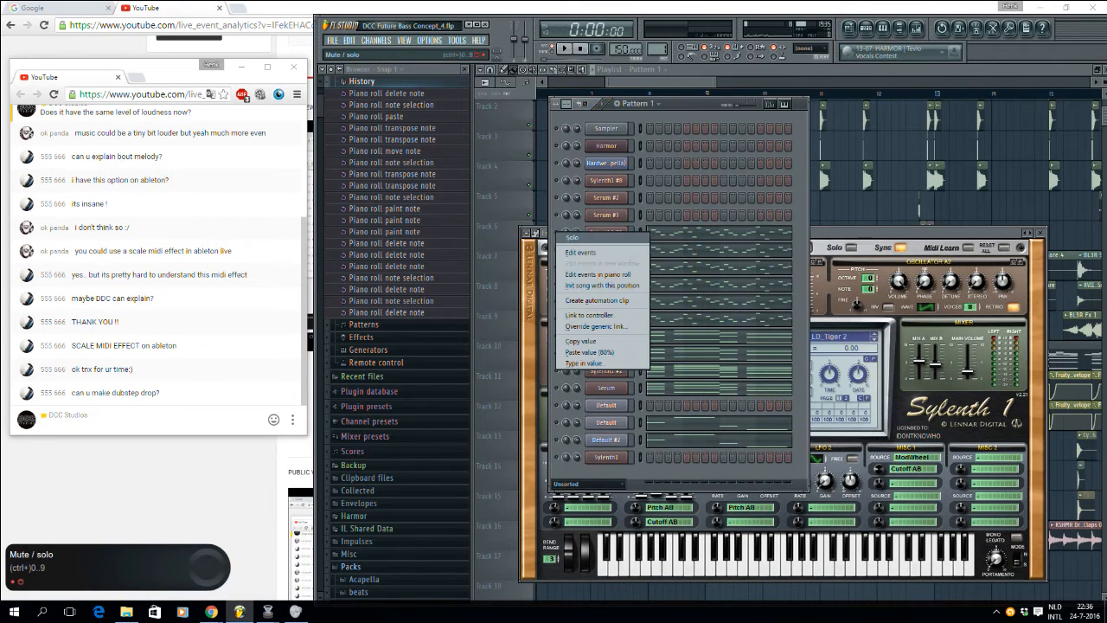
{"action": "left_click", "coordinate": [571, 237]}
{"action": "key", "text": "space"}
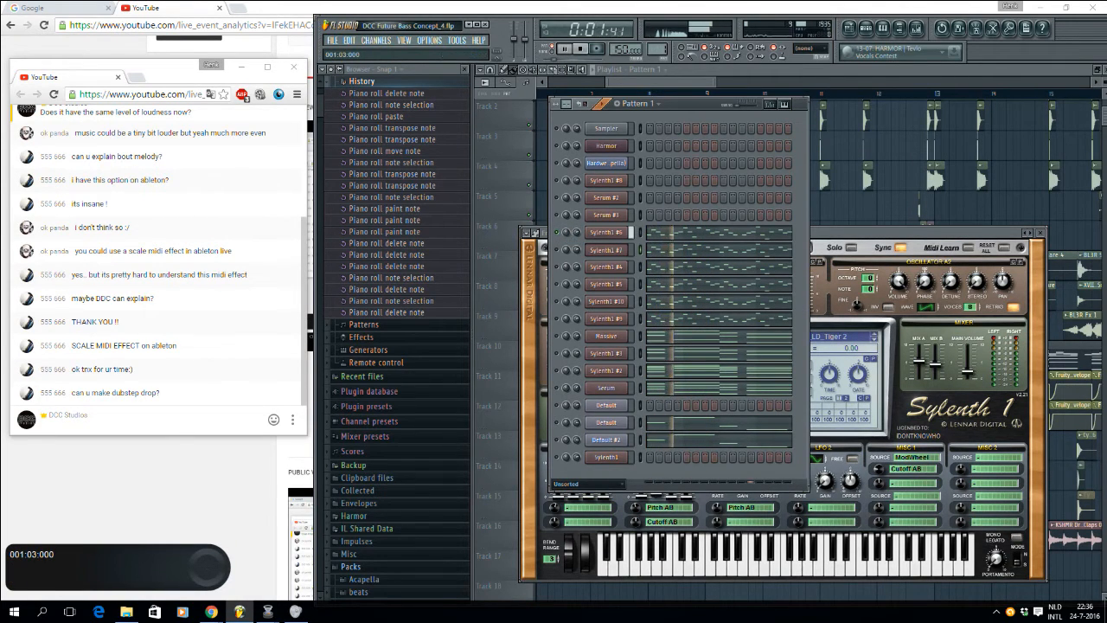
{"action": "left_click_drag", "start_coordinate": [692, 104], "coordinate": [679, 98]}
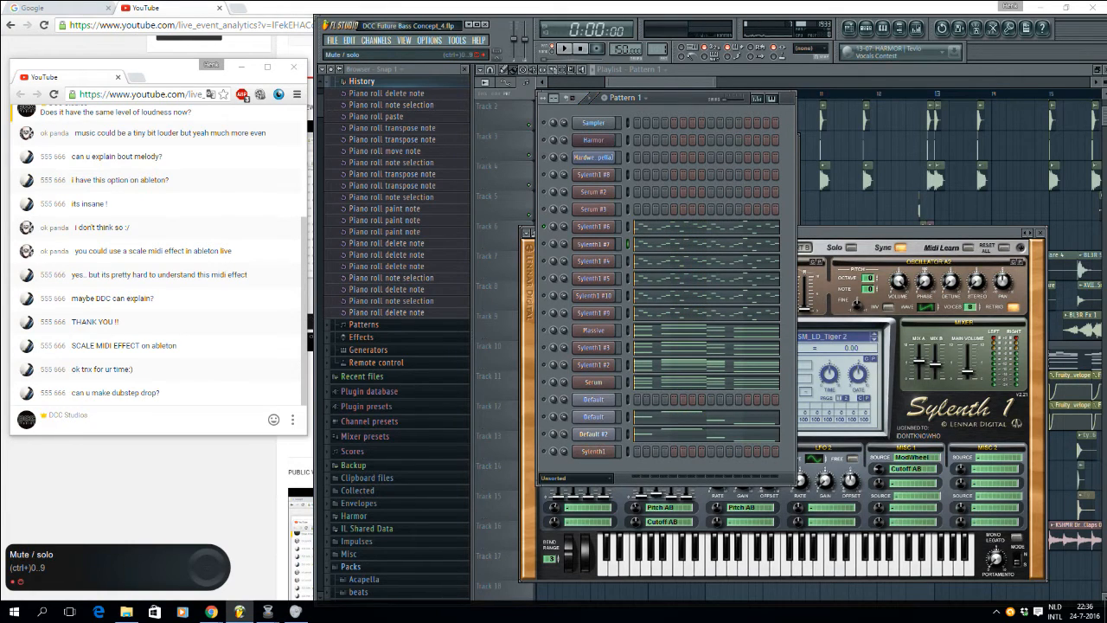
Step: Solo Sylenth1 #5 again, show its plugin while it plays, and stop playback back at the channel rack
{"action": "right_click", "coordinate": [544, 278]}
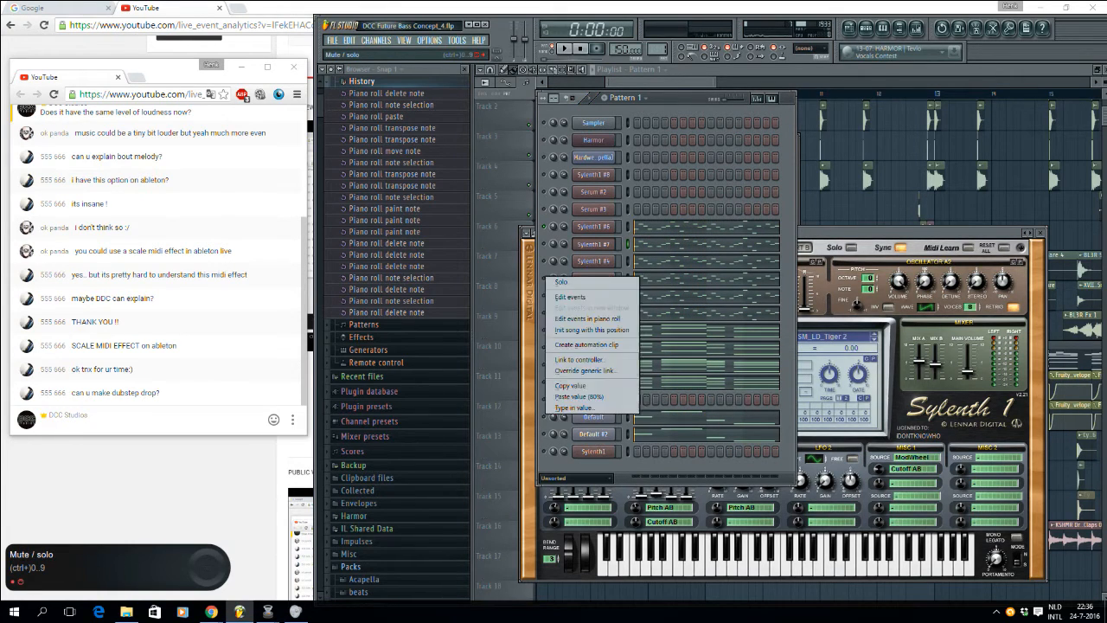
{"action": "left_click", "coordinate": [559, 283]}
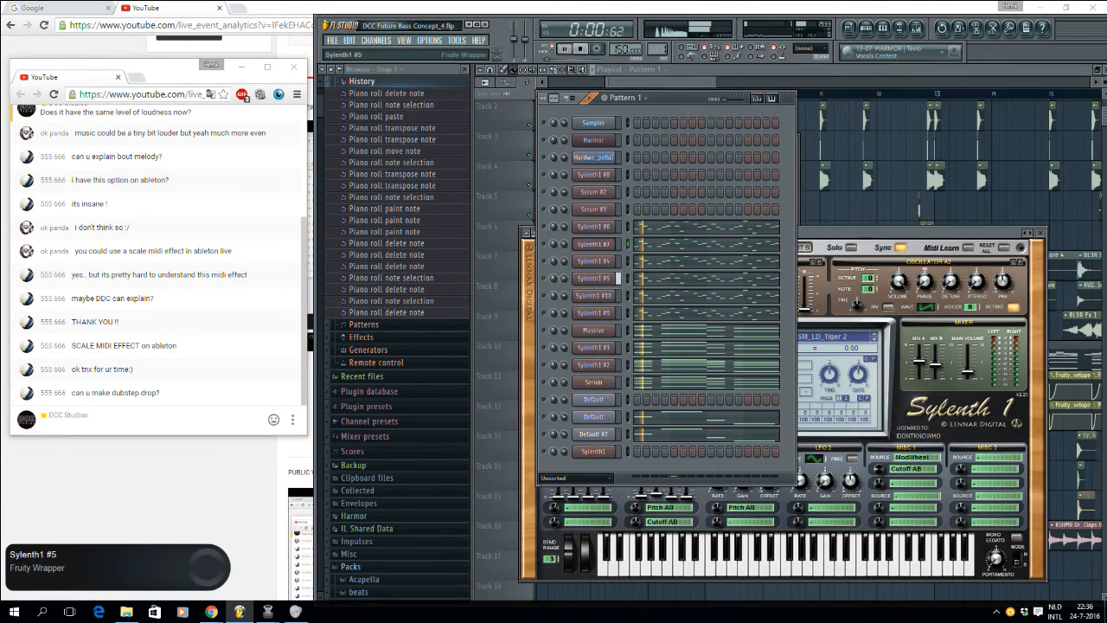
{"action": "left_click", "coordinate": [593, 278]}
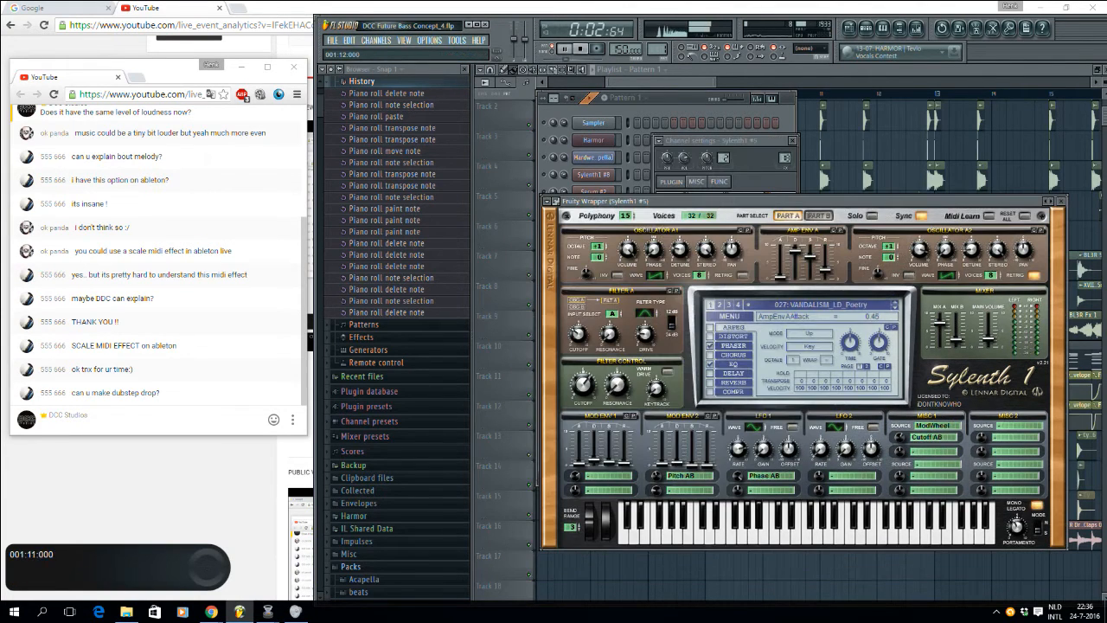
{"action": "left_click_drag", "start_coordinate": [692, 98], "coordinate": [688, 93]}
{"action": "key", "text": "space"}
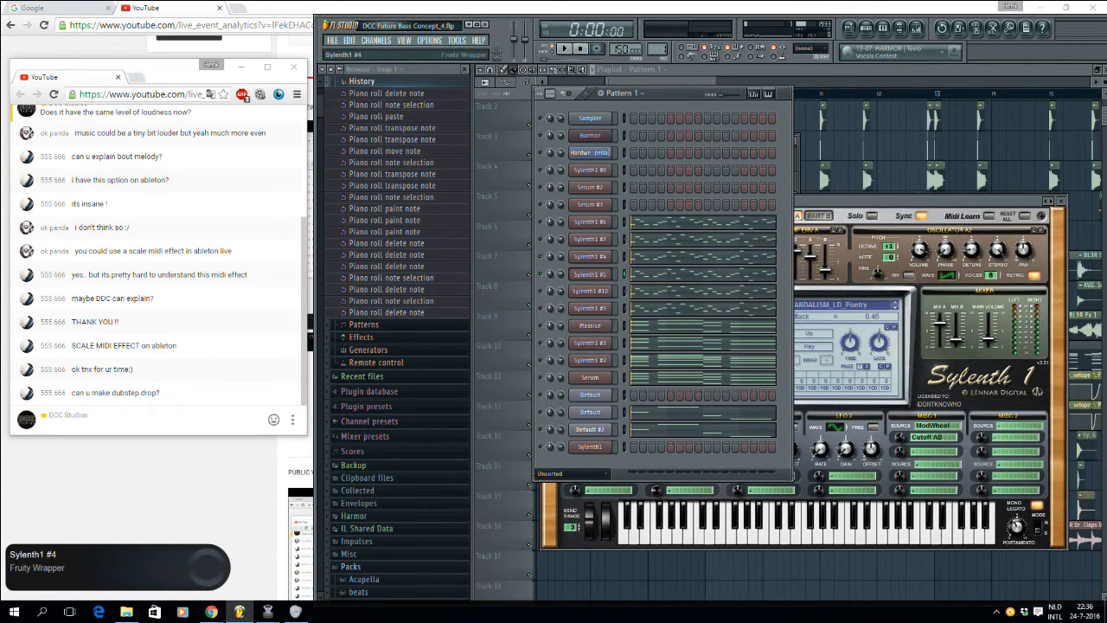
Step: Show the Sylenth1 #4 plugin preset, then bring the channel rack back in front
{"action": "left_click", "coordinate": [590, 256]}
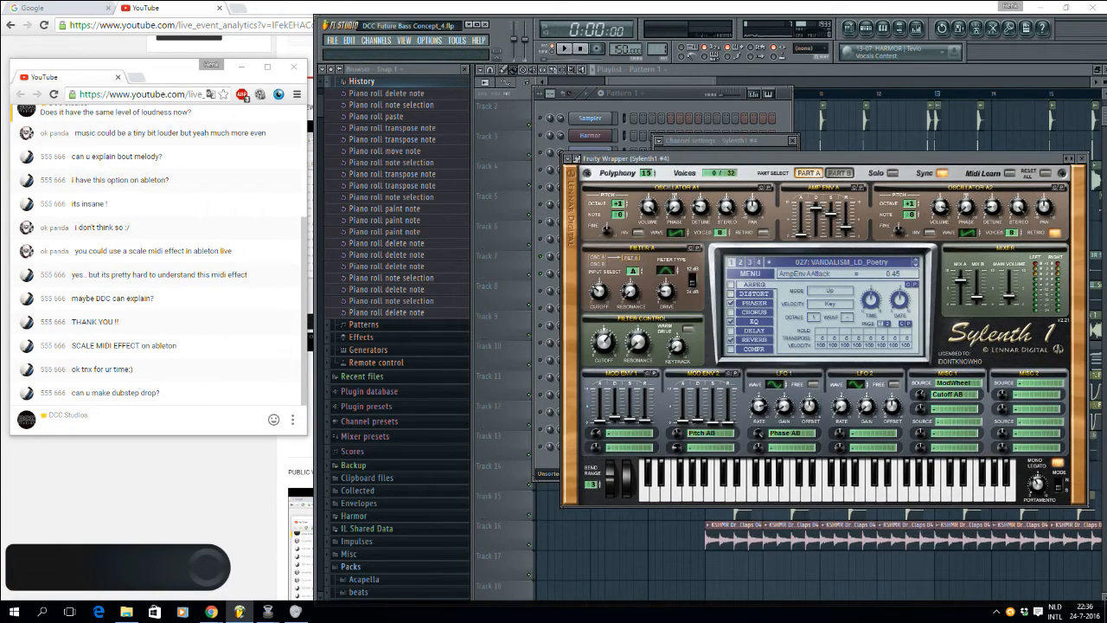
{"action": "left_click", "coordinate": [747, 140]}
{"action": "left_click", "coordinate": [681, 94]}
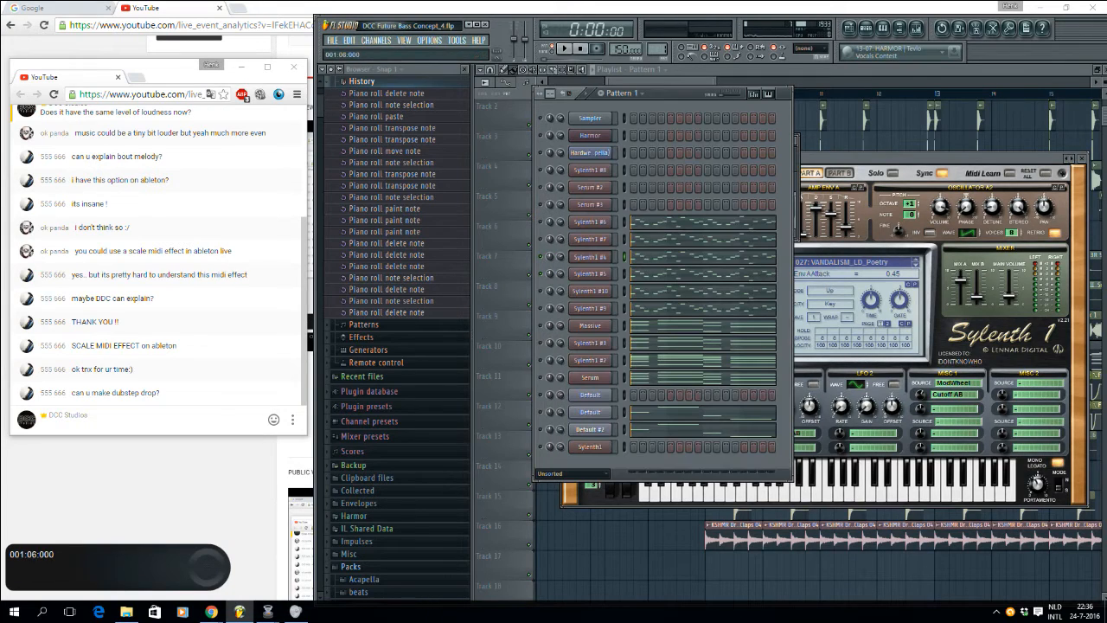
Step: Open the mixer and switch between the neighbouring inserts 17 and 18 to compare their effect chains
{"action": "left_click", "coordinate": [900, 27]}
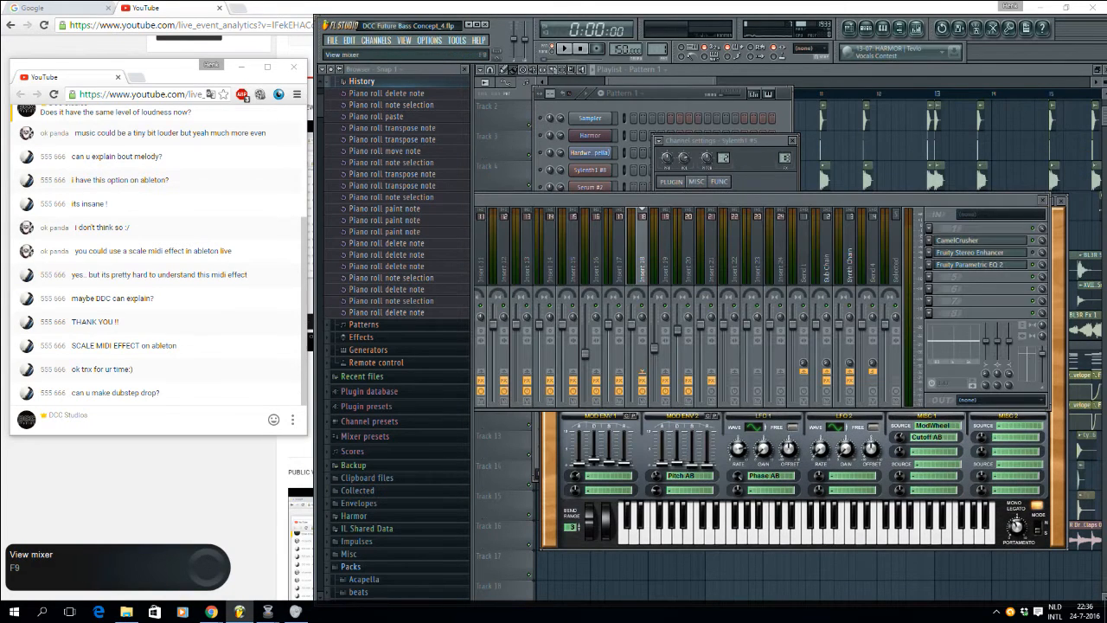
{"action": "left_click", "coordinate": [620, 251]}
{"action": "left_click", "coordinate": [642, 251]}
{"action": "left_click", "coordinate": [620, 250]}
{"action": "left_click", "coordinate": [642, 251]}
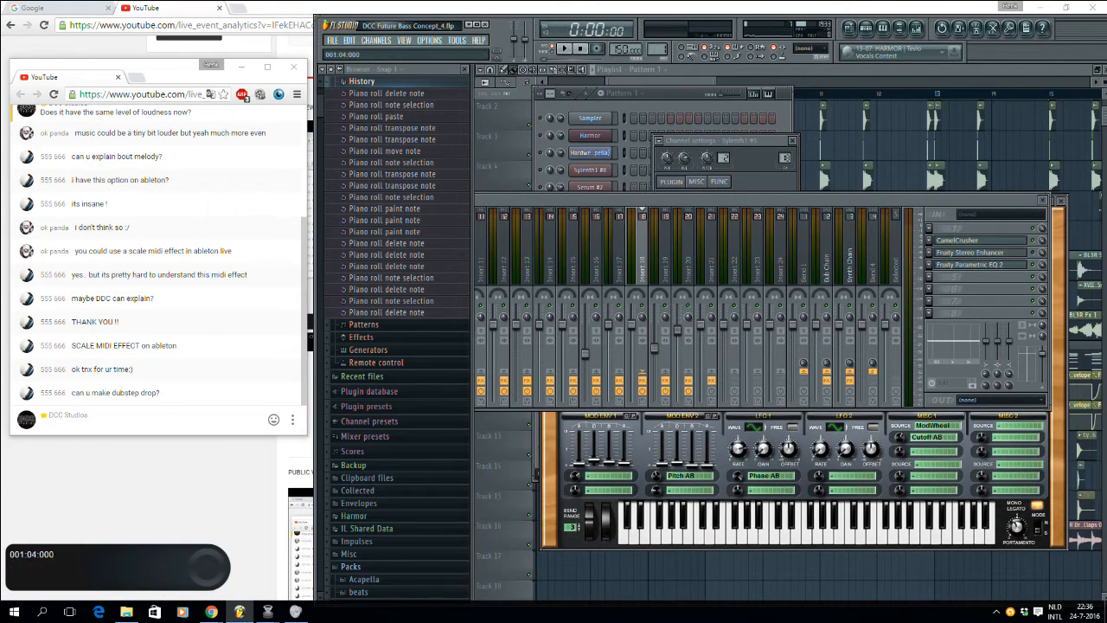
Step: Solo the Sylenth1 #9 layer from the channel rack and show its plugin
{"action": "left_click", "coordinate": [662, 95]}
{"action": "right_click", "coordinate": [541, 310]}
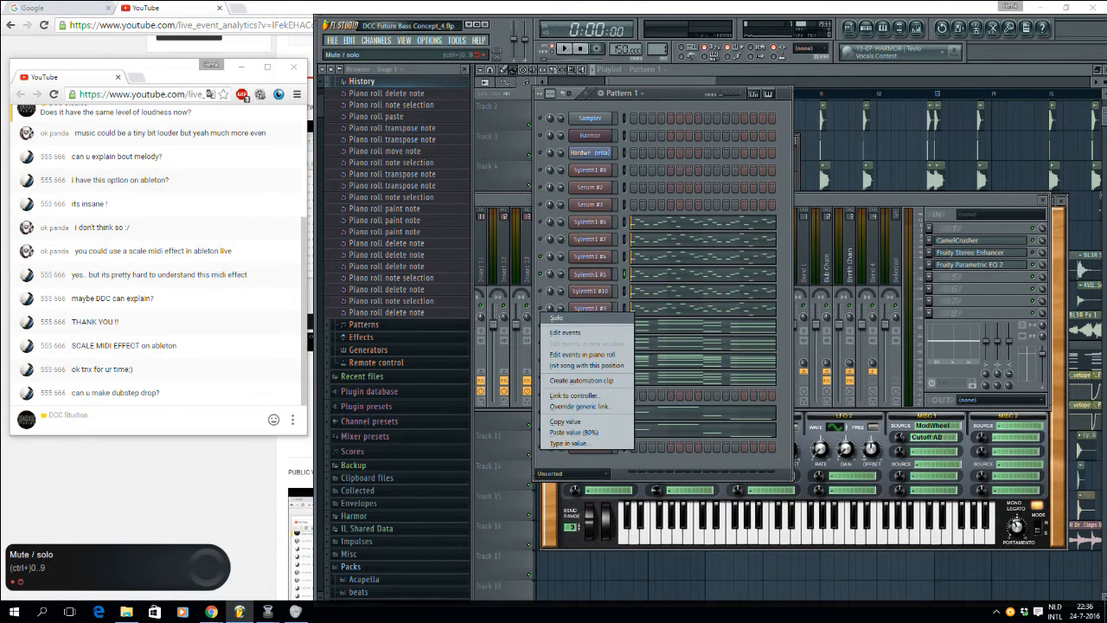
{"action": "left_click", "coordinate": [556, 317]}
{"action": "left_click", "coordinate": [590, 309]}
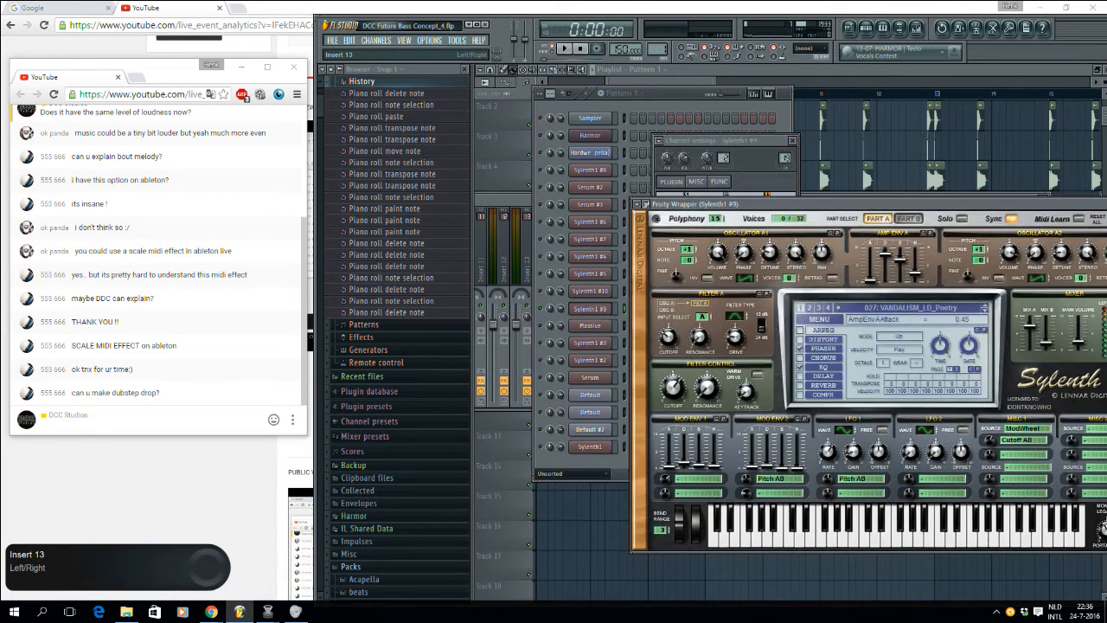
Step: Open iZotope Trash 2 on Insert 19, toggle its Convolve bypass on and off during playback, and stop back at the channel rack
{"action": "left_click_drag", "start_coordinate": [525, 199], "coordinate": [546, 197]}
{"action": "left_click", "coordinate": [994, 274]}
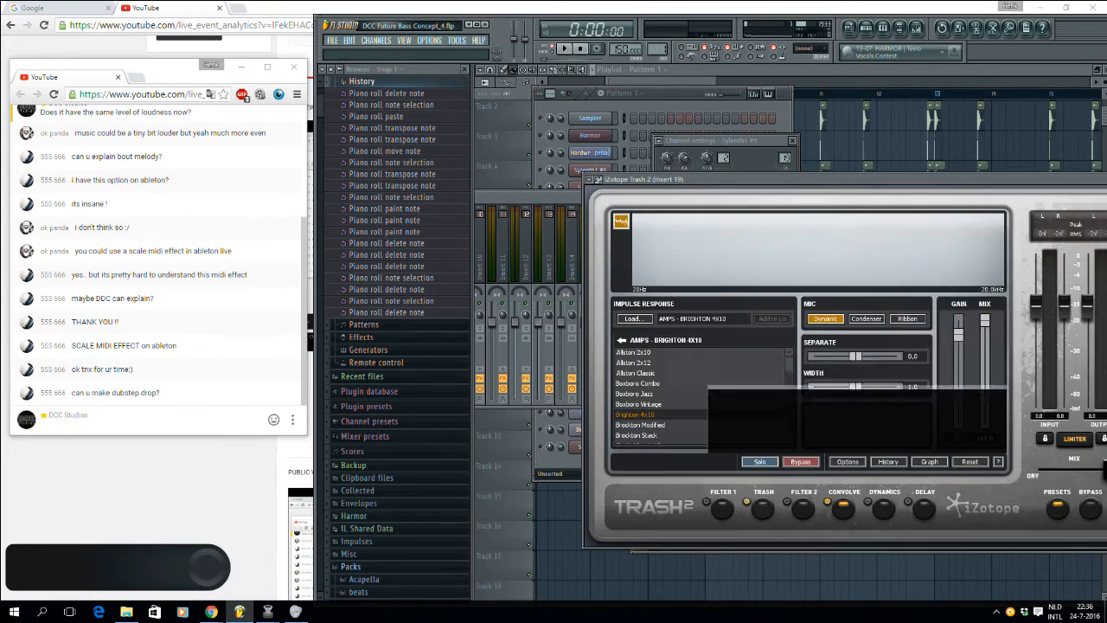
{"action": "left_click", "coordinate": [983, 442]}
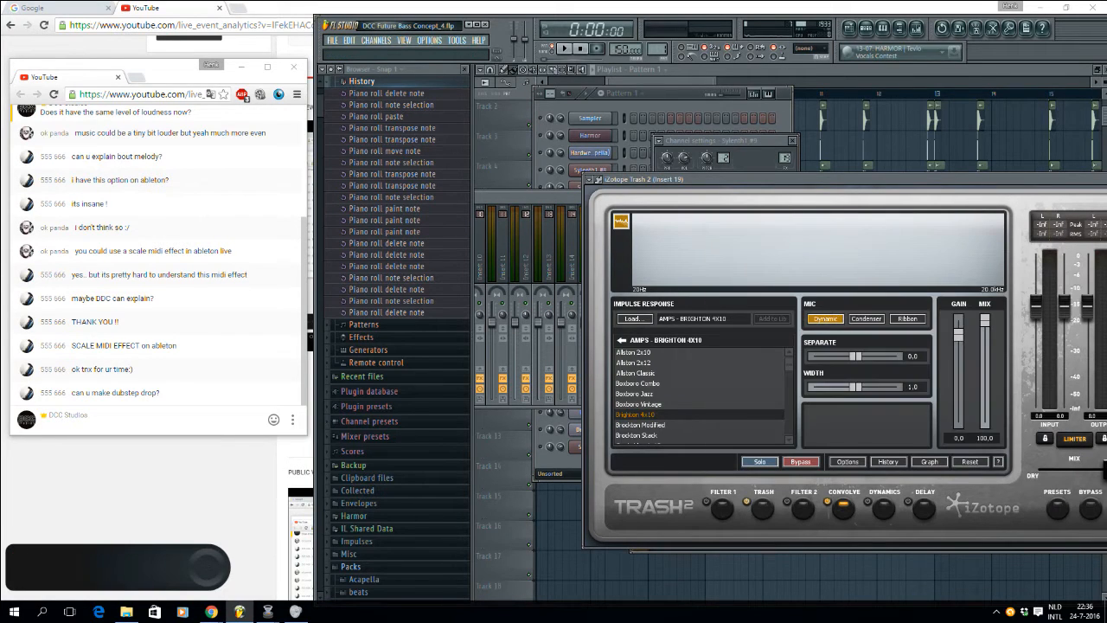
{"action": "key", "text": "space"}
{"action": "left_click", "coordinate": [801, 462]}
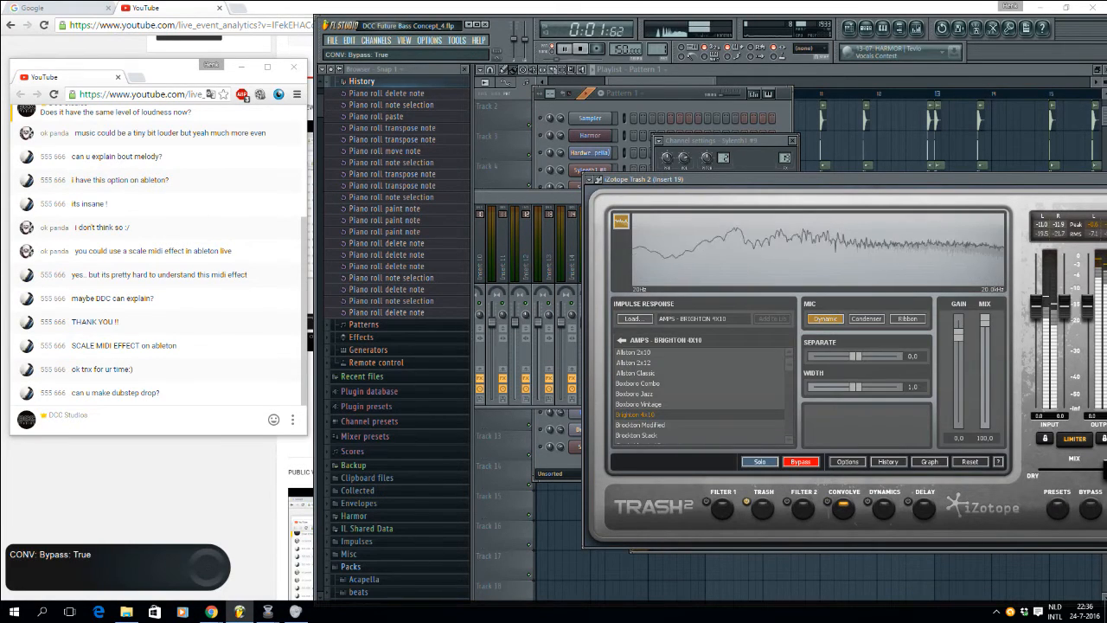
{"action": "left_click", "coordinate": [801, 462]}
{"action": "left_click", "coordinate": [670, 95]}
{"action": "key", "text": "space"}
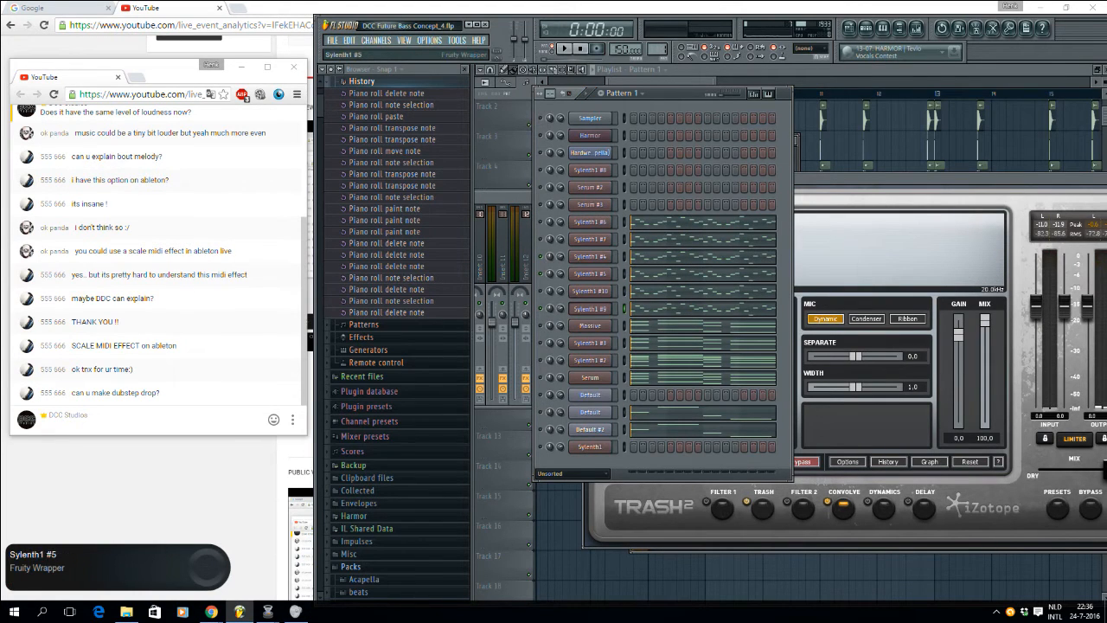
Step: Show the Sylenth1 #4 plugin once more and return to the channel rack
{"action": "left_click", "coordinate": [590, 222]}
{"action": "left_click", "coordinate": [670, 94]}
{"action": "left_click", "coordinate": [590, 239]}
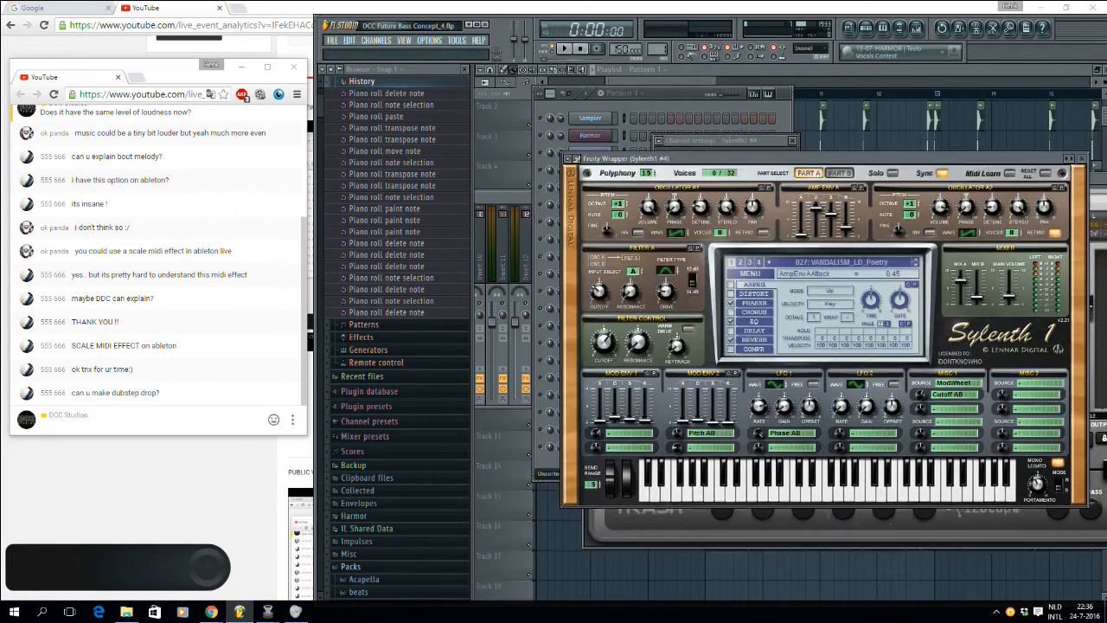
{"action": "left_click", "coordinate": [679, 95]}
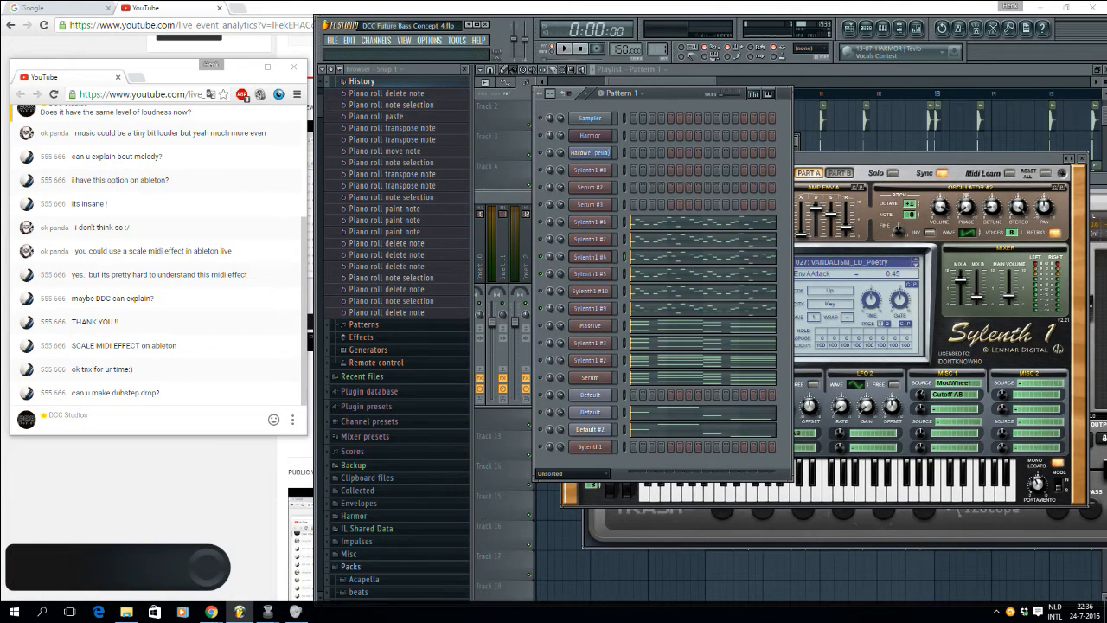
Step: Play the Sylenth1 #4, #5 and #9 layers in several short takes, stopping after each one
{"action": "key", "text": "space"}
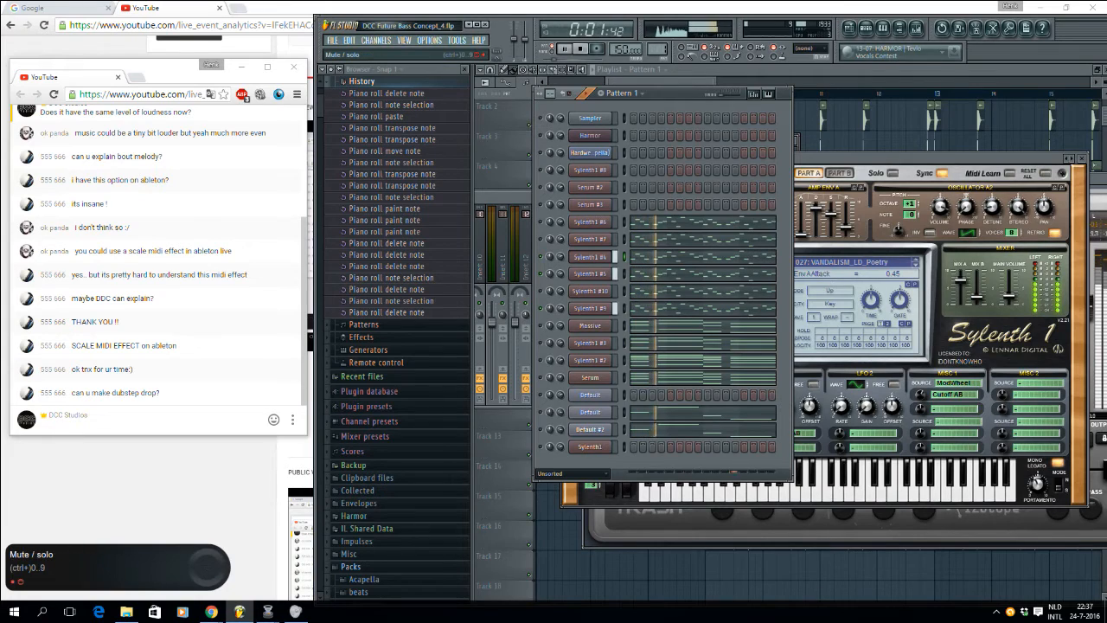
{"action": "key", "text": "space"}
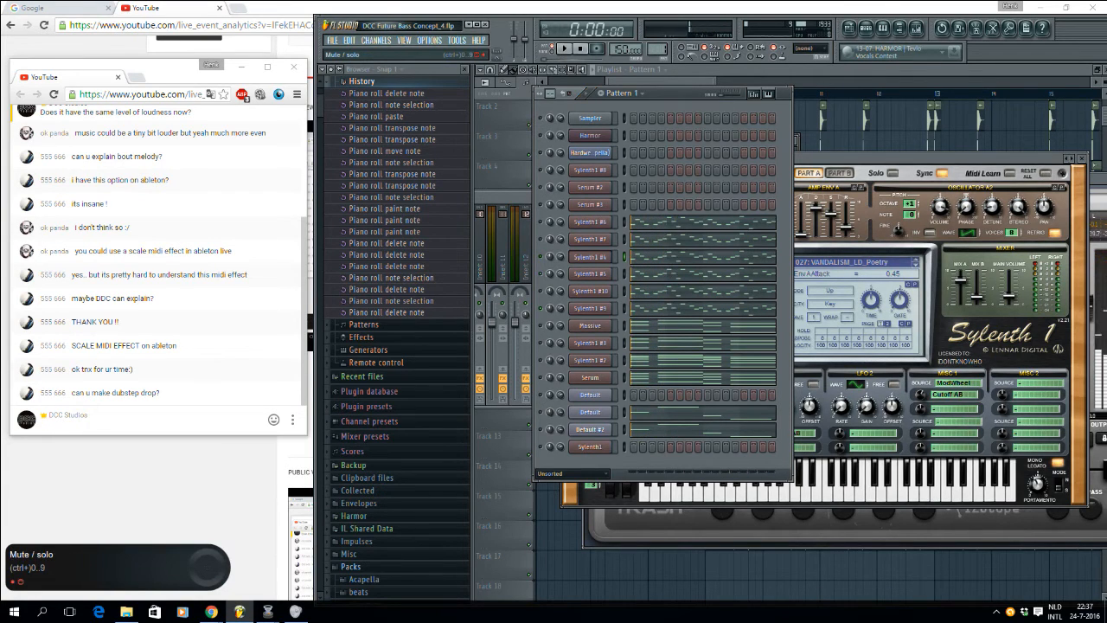
{"action": "key", "text": "space"}
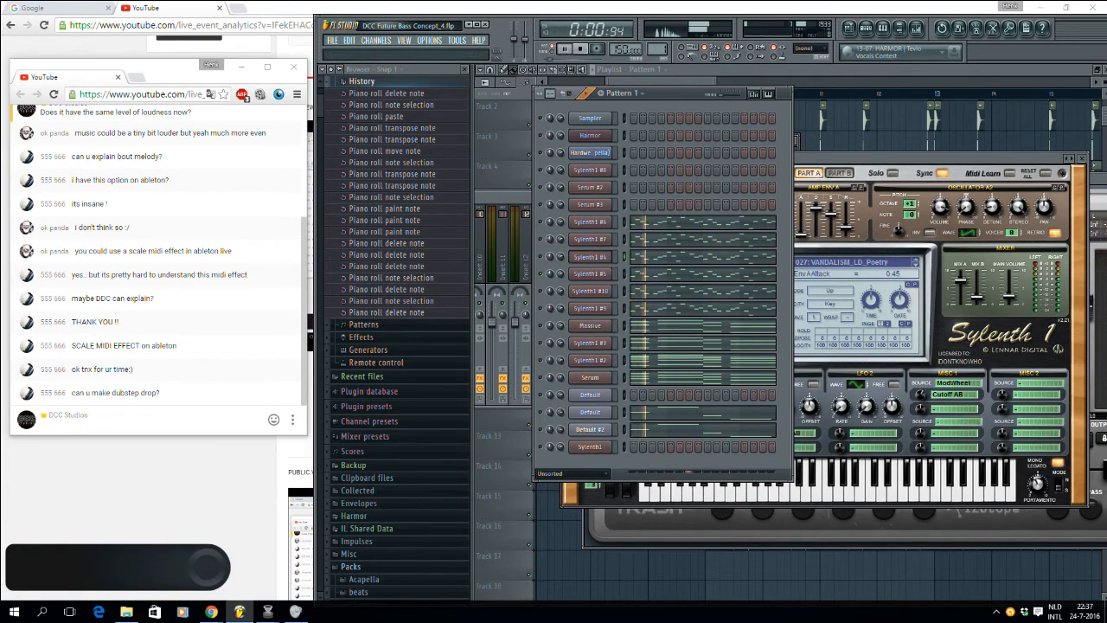
{"action": "key", "text": "space"}
{"action": "key", "text": "space"}
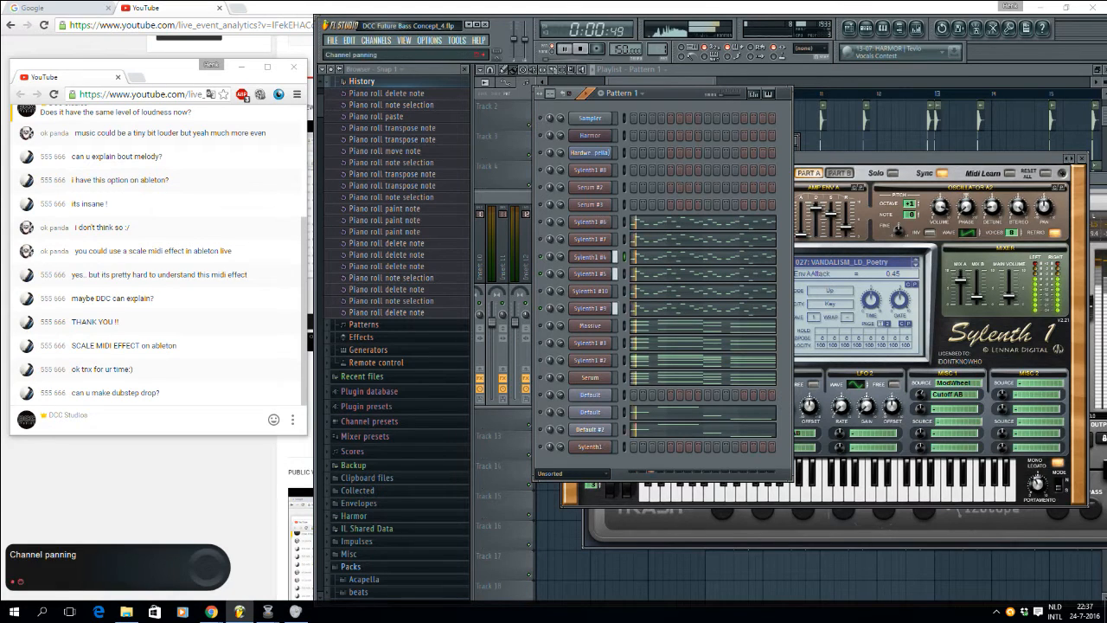
{"action": "key", "text": "space"}
Step: Solo Sylenth1 #9, examine Trash 2's Trash and Convolve modules and impulse response categories during playback, and stop at the channel rack
{"action": "right_click", "coordinate": [541, 308]}
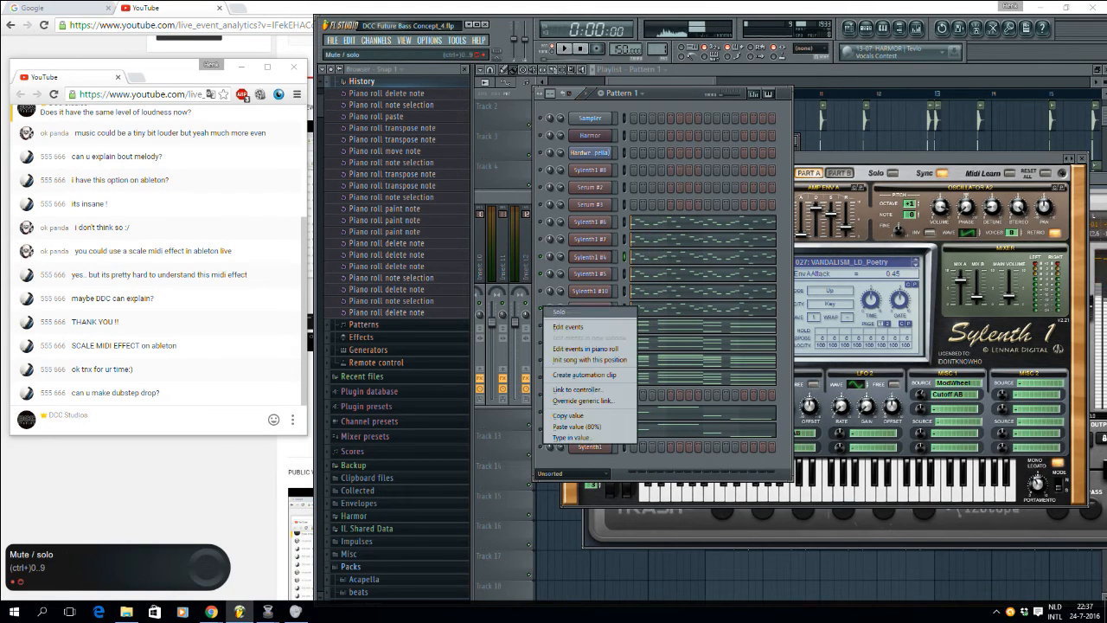
{"action": "left_click", "coordinate": [558, 316]}
{"action": "left_click_drag", "start_coordinate": [1097, 180], "coordinate": [1083, 179]}
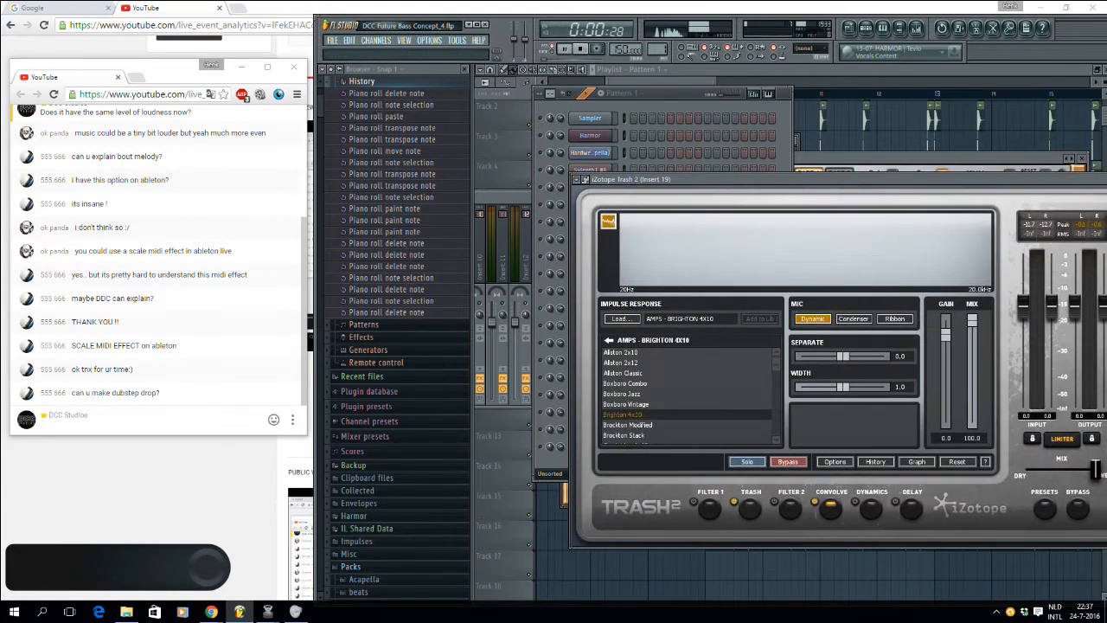
{"action": "left_click", "coordinate": [750, 509]}
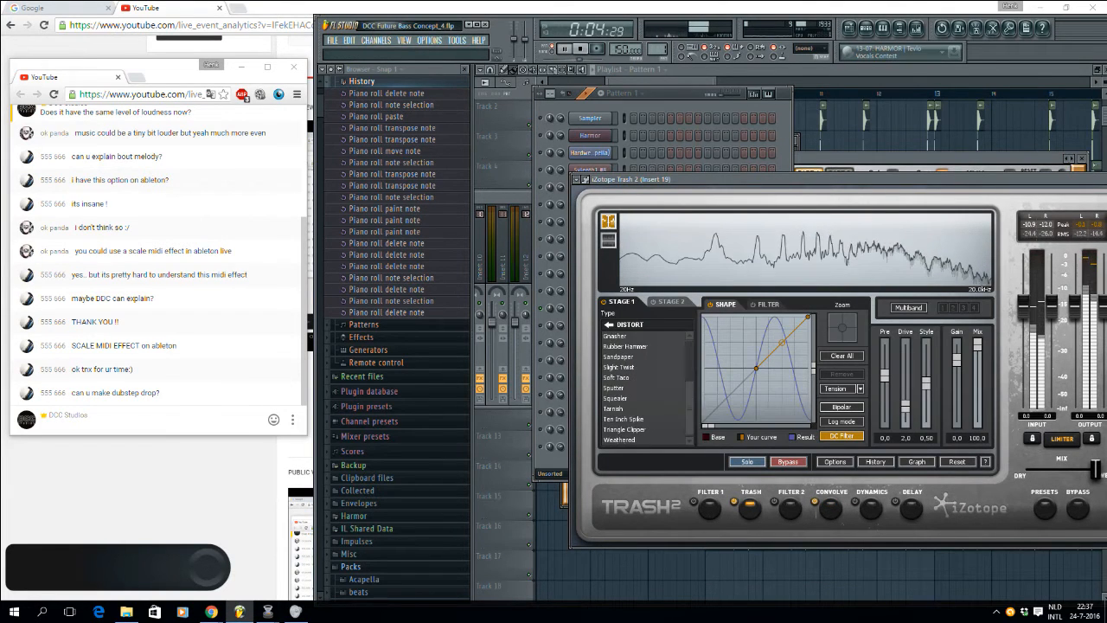
{"action": "left_click", "coordinate": [831, 508]}
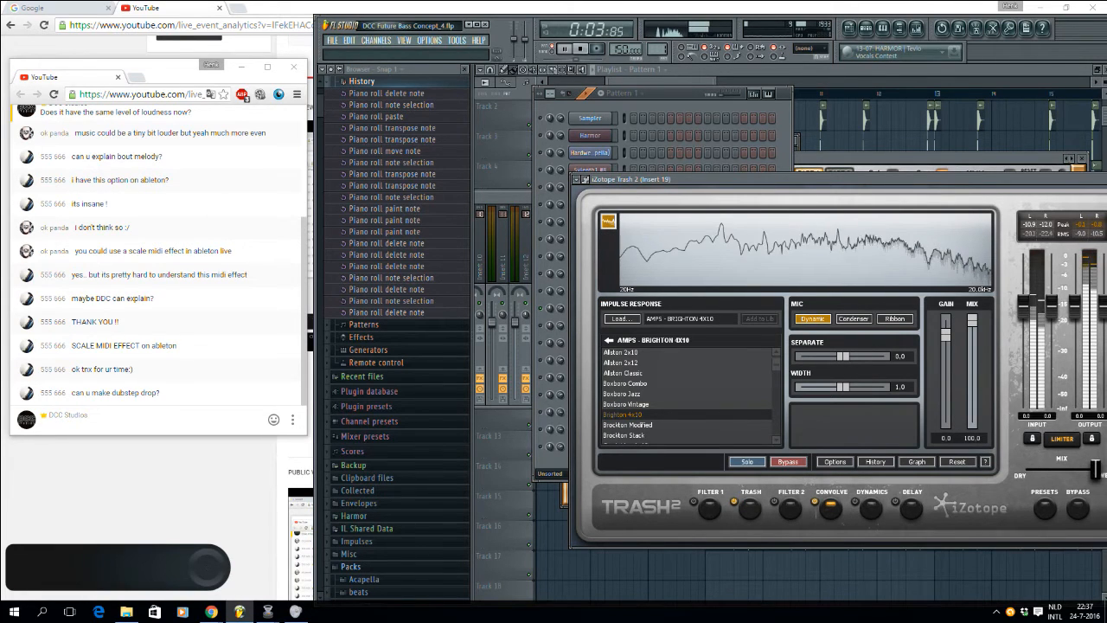
{"action": "left_click", "coordinate": [609, 340]}
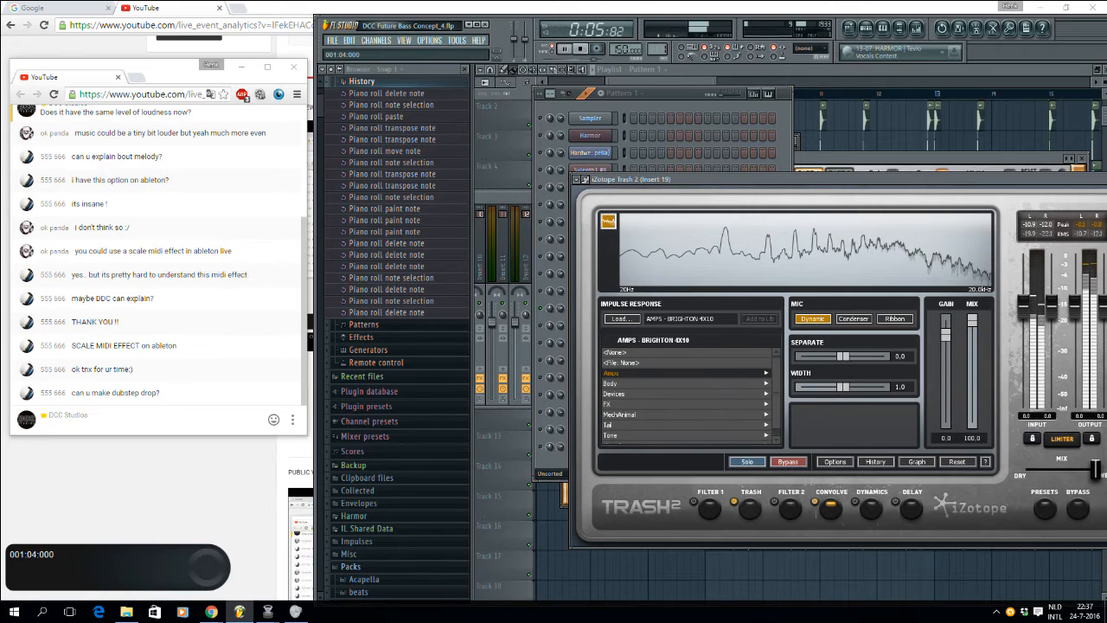
{"action": "left_click_drag", "start_coordinate": [662, 93], "coordinate": [655, 100]}
{"action": "key", "text": "space"}
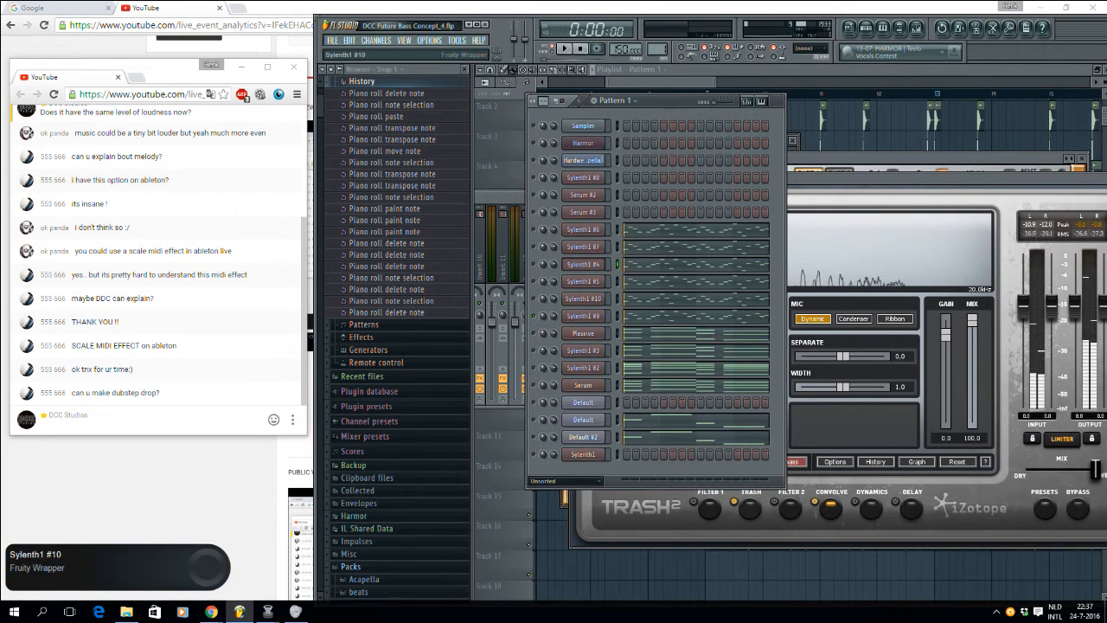
Step: Play the Sylenth1 #4, #5 and #9 layers together, then briefly show the Sylenth1 #10 plugin
{"action": "key", "text": "space"}
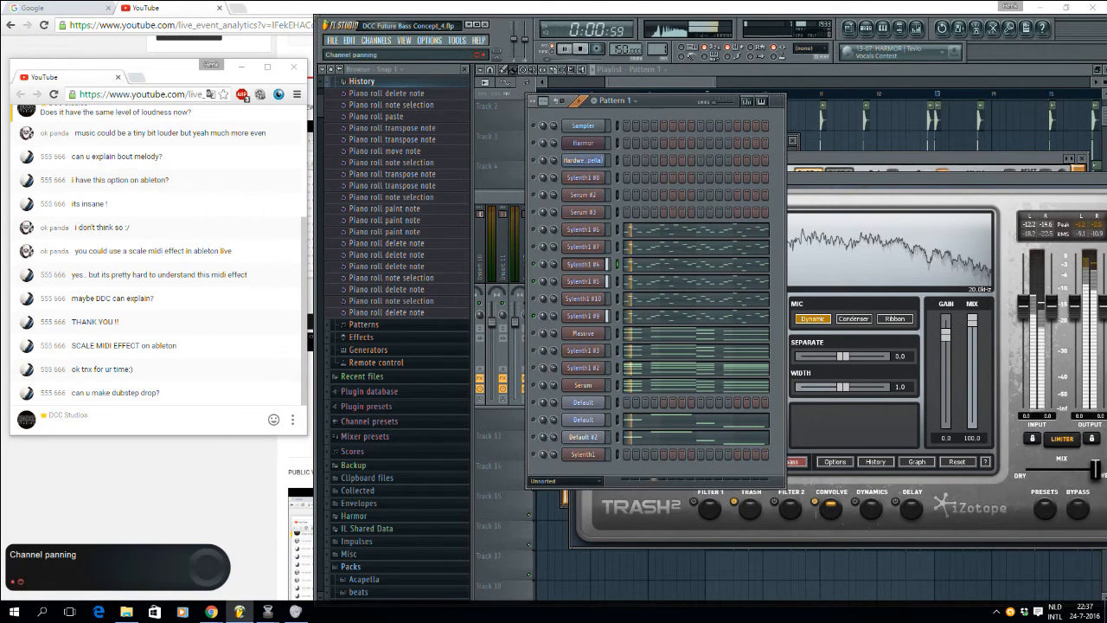
{"action": "key", "text": "space"}
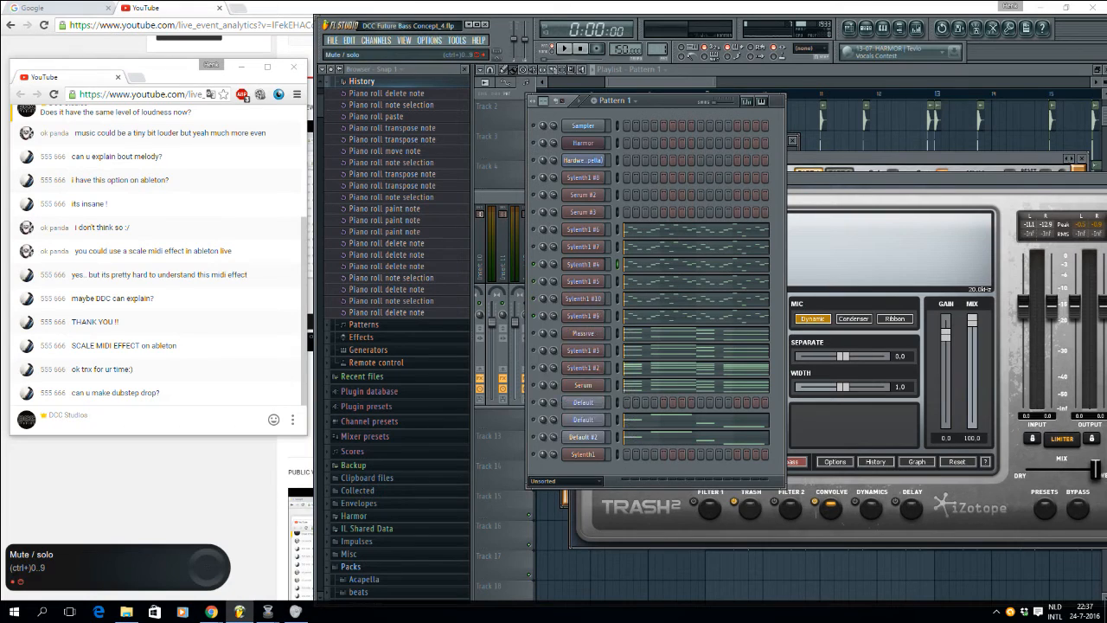
{"action": "left_click", "coordinate": [583, 298]}
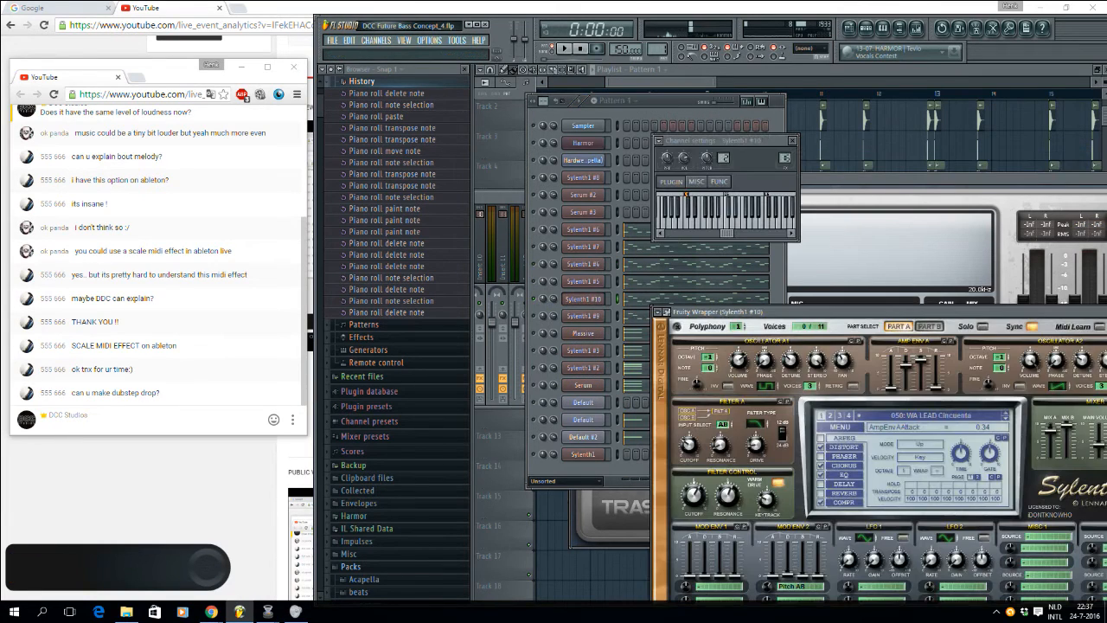
{"action": "left_click", "coordinate": [616, 298]}
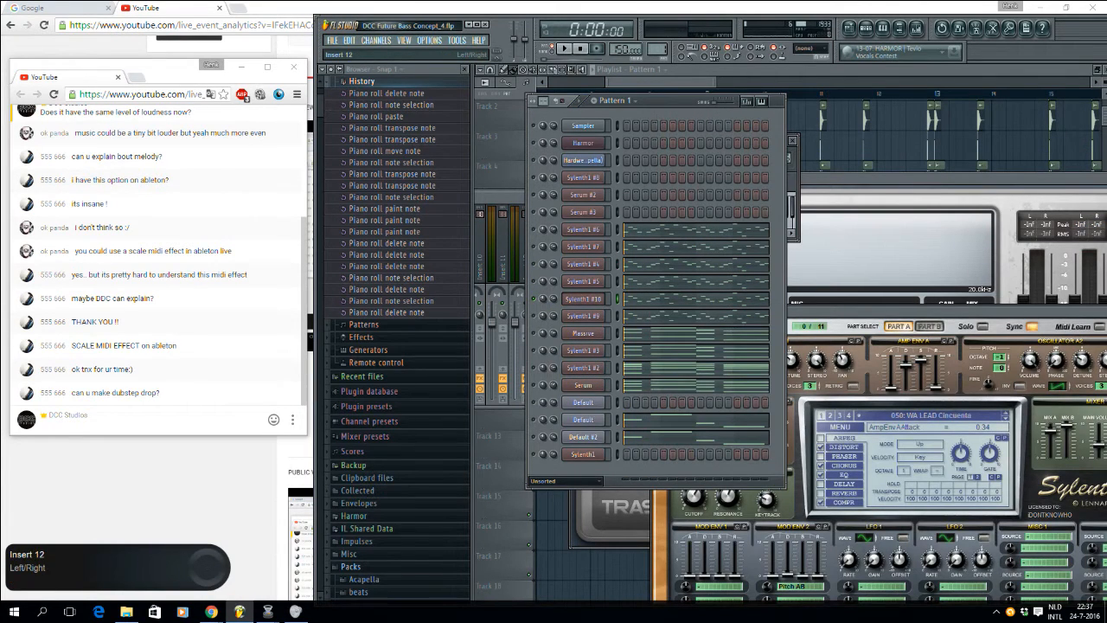
Step: Solo the Sylenth1 #7 layer, show its plugin while it plays, and stop playback from the channel rack
{"action": "right_click", "coordinate": [532, 264]}
{"action": "right_click", "coordinate": [534, 245]}
{"action": "left_click", "coordinate": [554, 250]}
{"action": "key", "text": "space"}
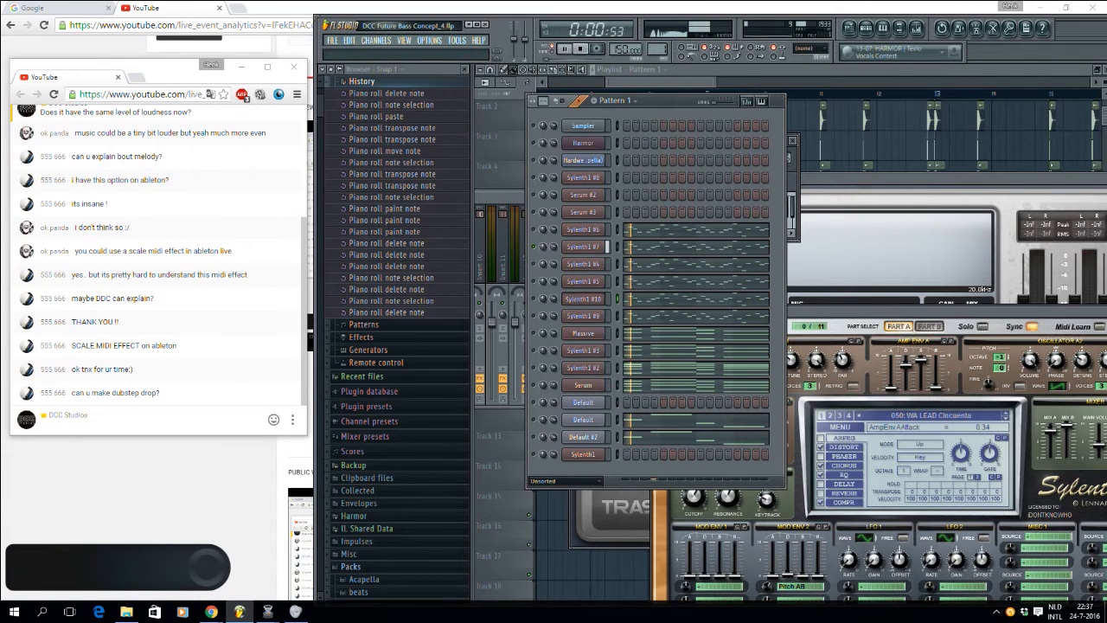
{"action": "left_click", "coordinate": [583, 246]}
{"action": "left_click", "coordinate": [662, 101]}
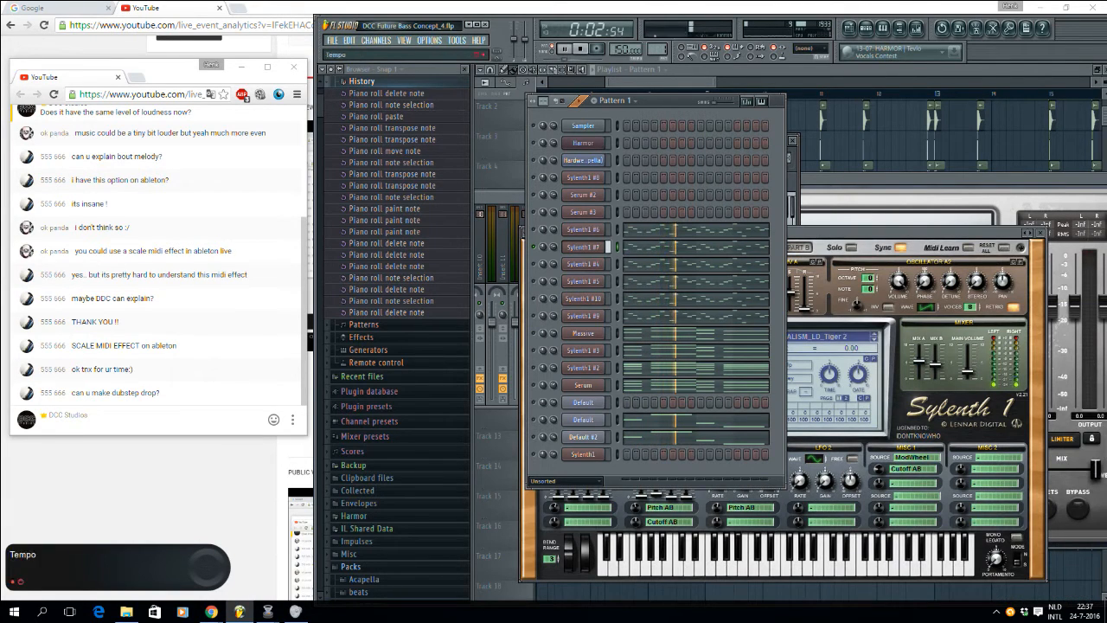
{"action": "key", "text": "space"}
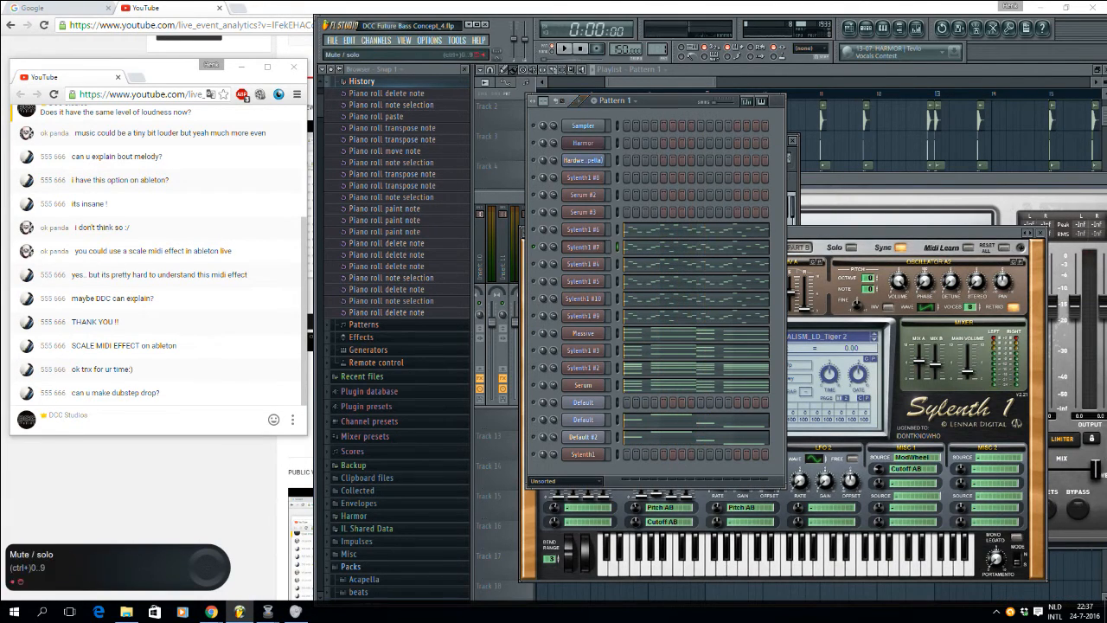
Step: Solo the Sylenth1 #6 layer, show its plugin during playback, and stop it back at the channel rack
{"action": "right_click", "coordinate": [533, 229]}
{"action": "left_click", "coordinate": [553, 237]}
{"action": "key", "text": "space"}
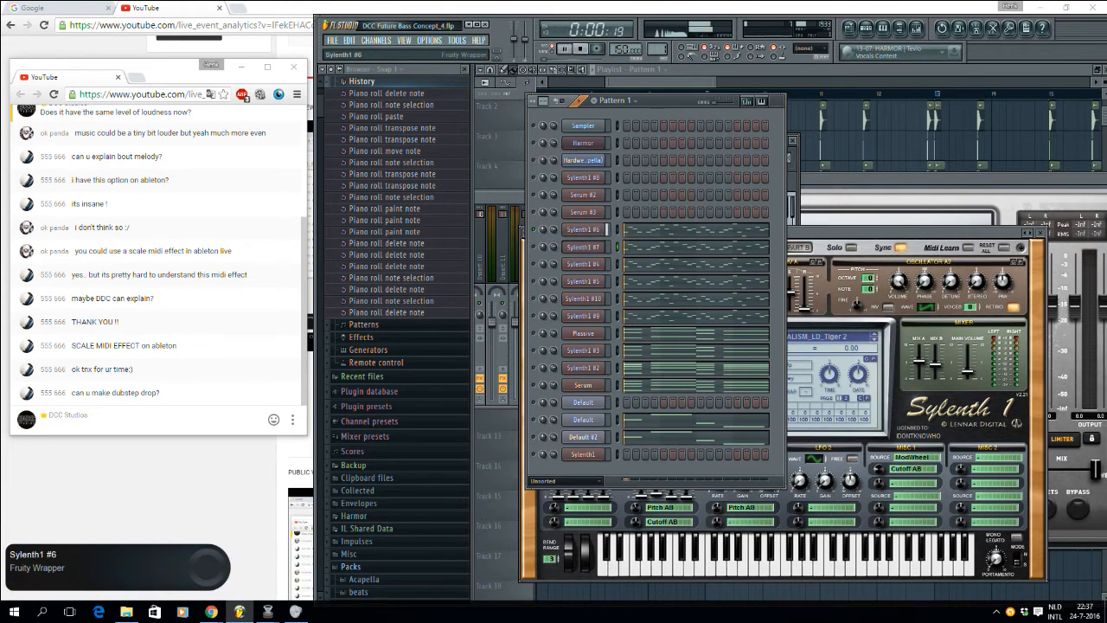
{"action": "left_click", "coordinate": [583, 230]}
{"action": "left_click", "coordinate": [685, 103]}
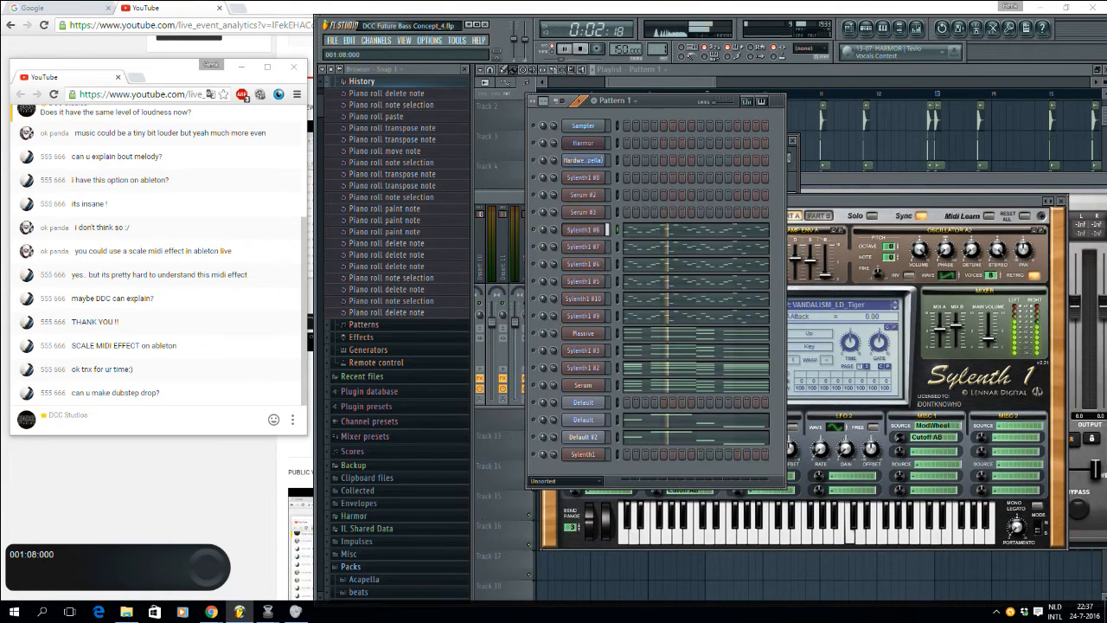
{"action": "key", "text": "space"}
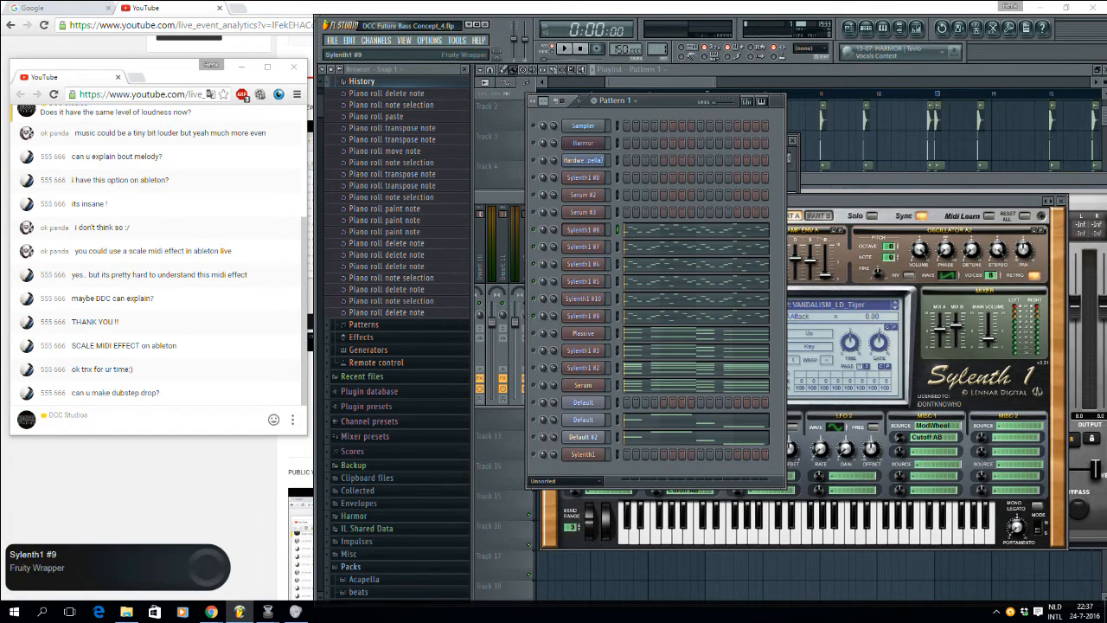
Step: Show the Sylenth1 #5 plugin, bring up the mixer, and open CamelCrusher on Insert 18
{"action": "left_click", "coordinate": [583, 281]}
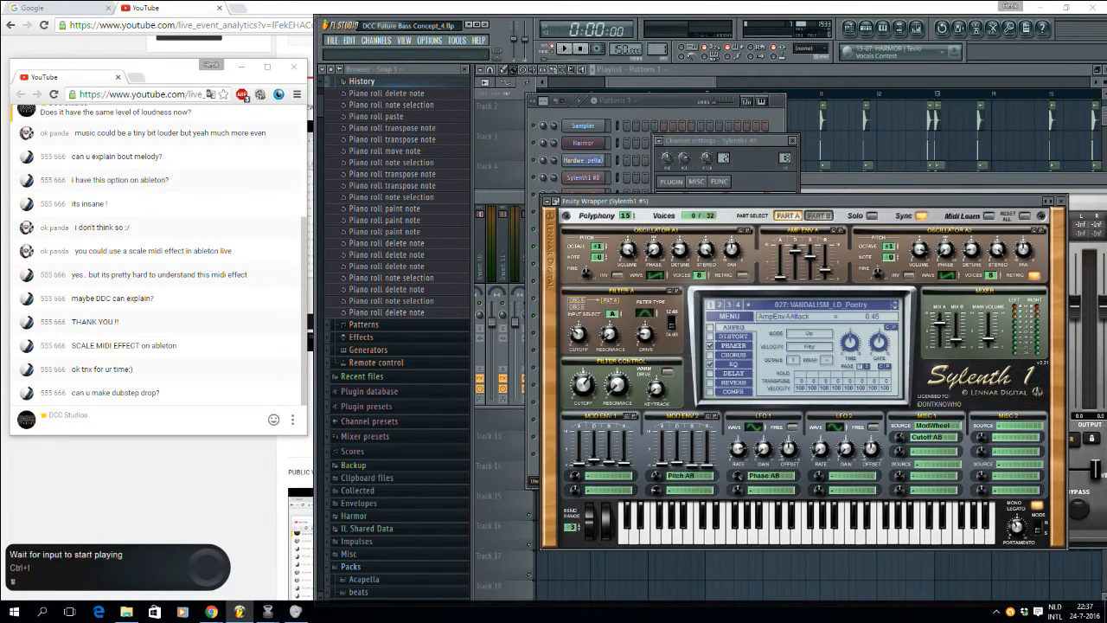
{"action": "key", "text": "F9"}
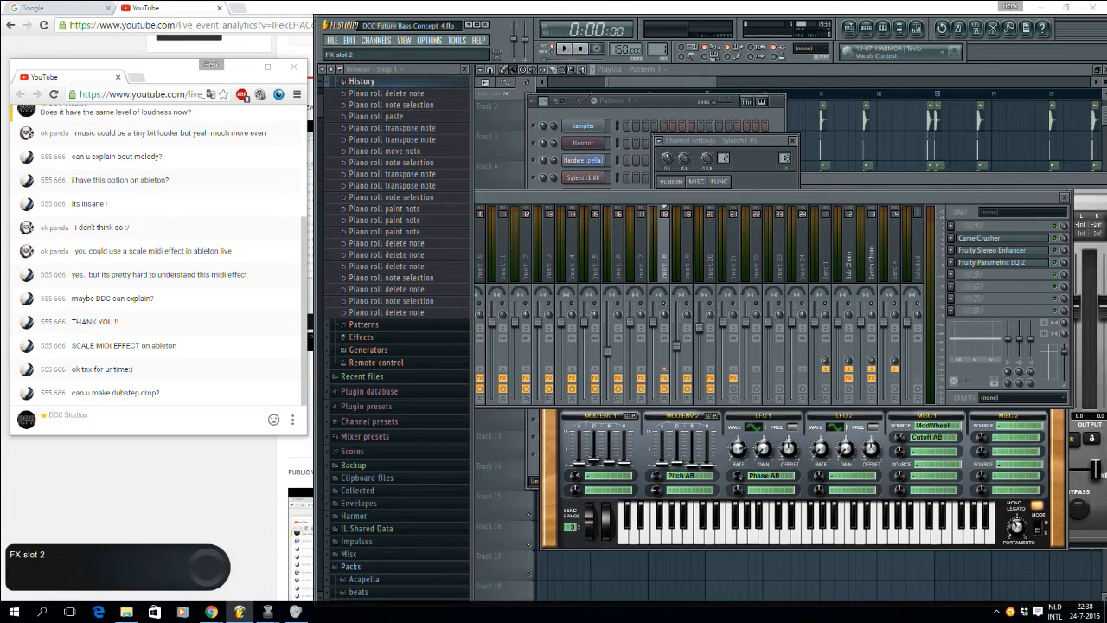
{"action": "left_click", "coordinate": [991, 238]}
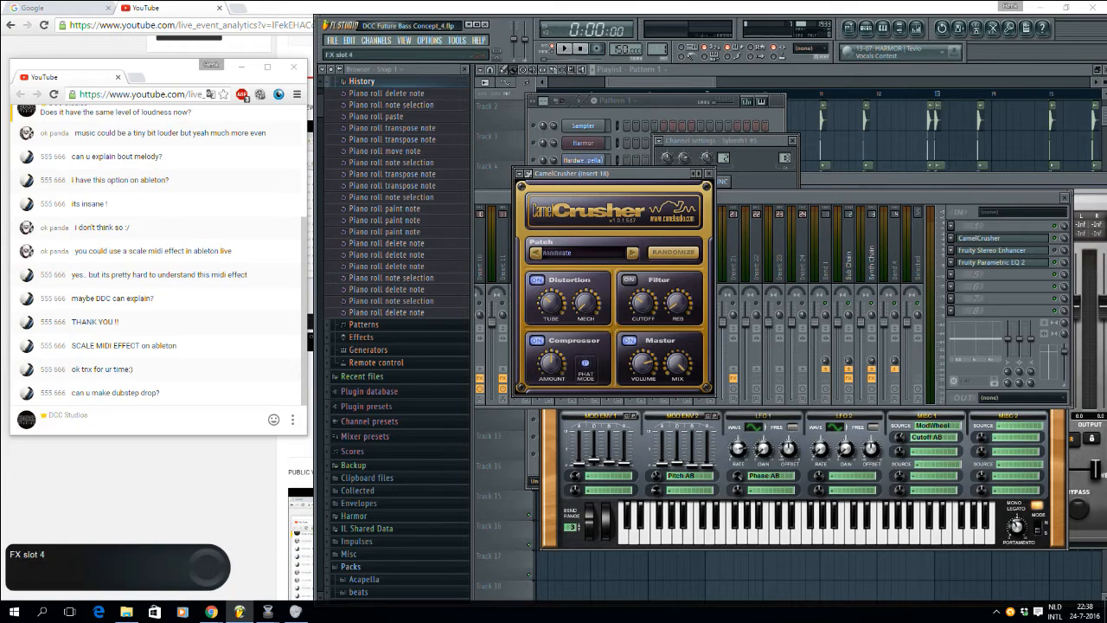
Step: Show Fruity Parametric EQ 2 on Insert 18, bring up the channel rack and mixer, and audition the pattern twice
{"action": "left_click", "coordinate": [992, 262]}
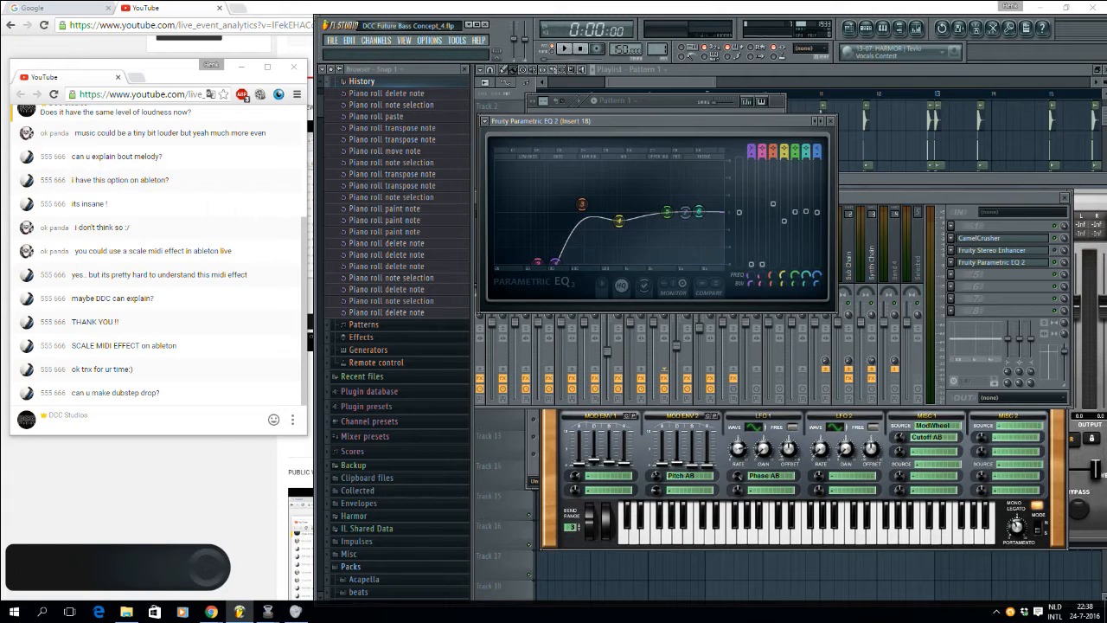
{"action": "key", "text": "F6"}
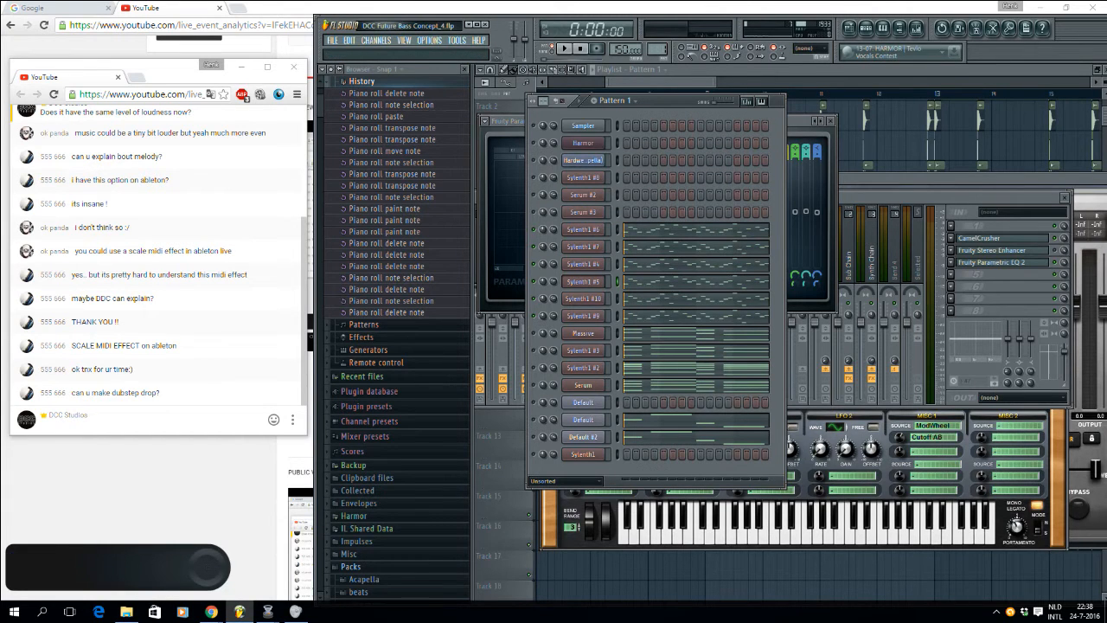
{"action": "key", "text": "F9"}
{"action": "key", "text": "space"}
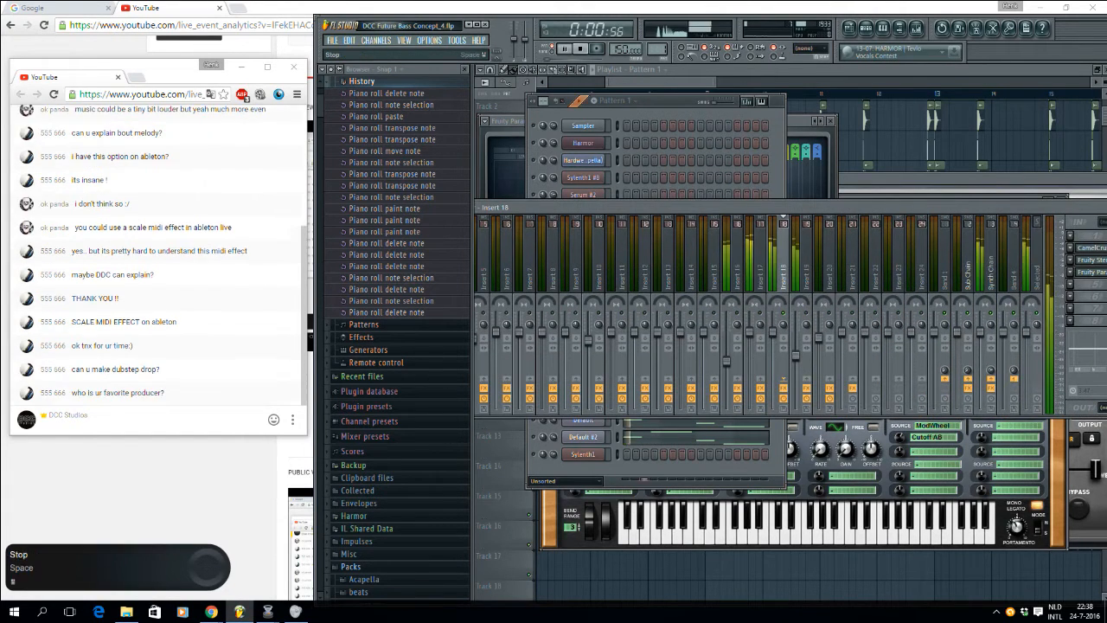
{"action": "key", "text": "space"}
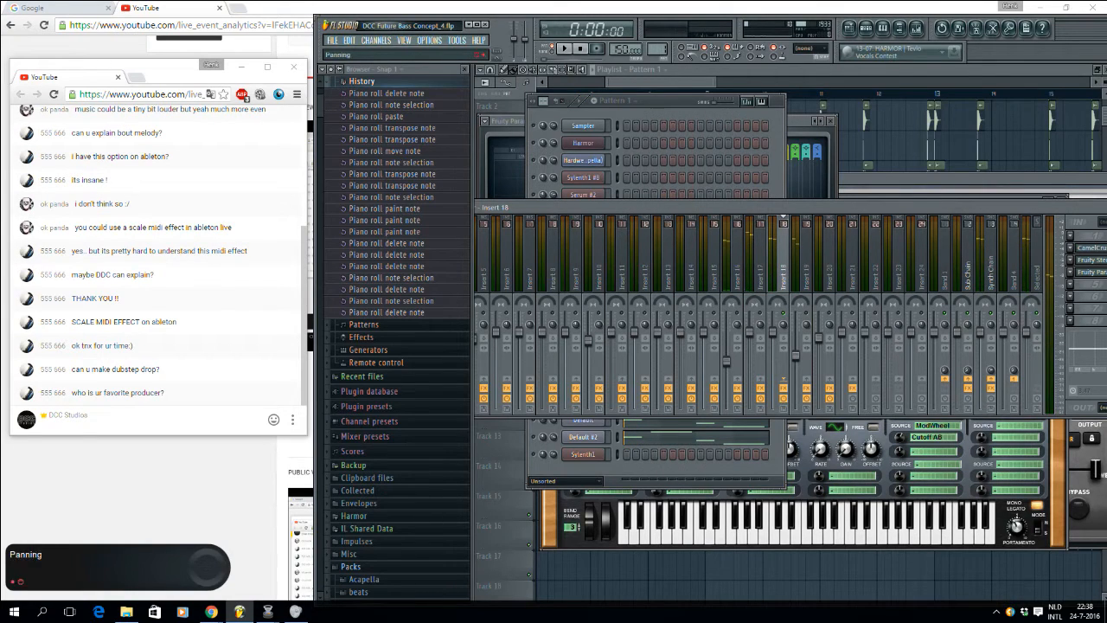
{"action": "key", "text": "space"}
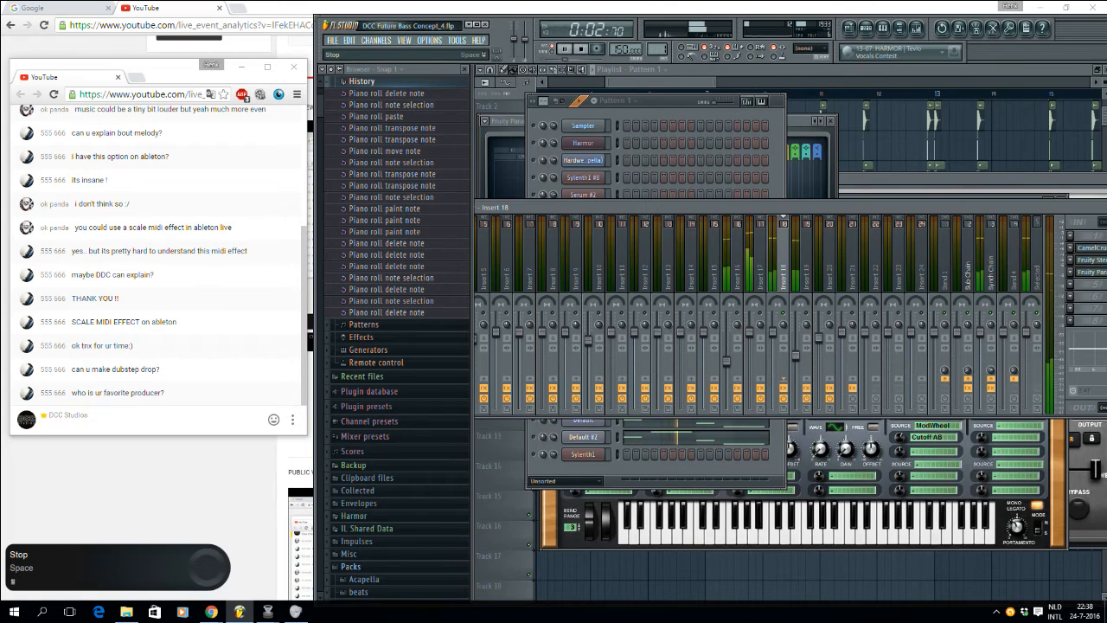
{"action": "key", "text": "space"}
Step: Open Fruity Stereo Enhancer on Insert 18 and place its window above the mixer
{"action": "left_click_drag", "start_coordinate": [966, 207], "coordinate": [780, 248]}
{"action": "left_click", "coordinate": [923, 301]}
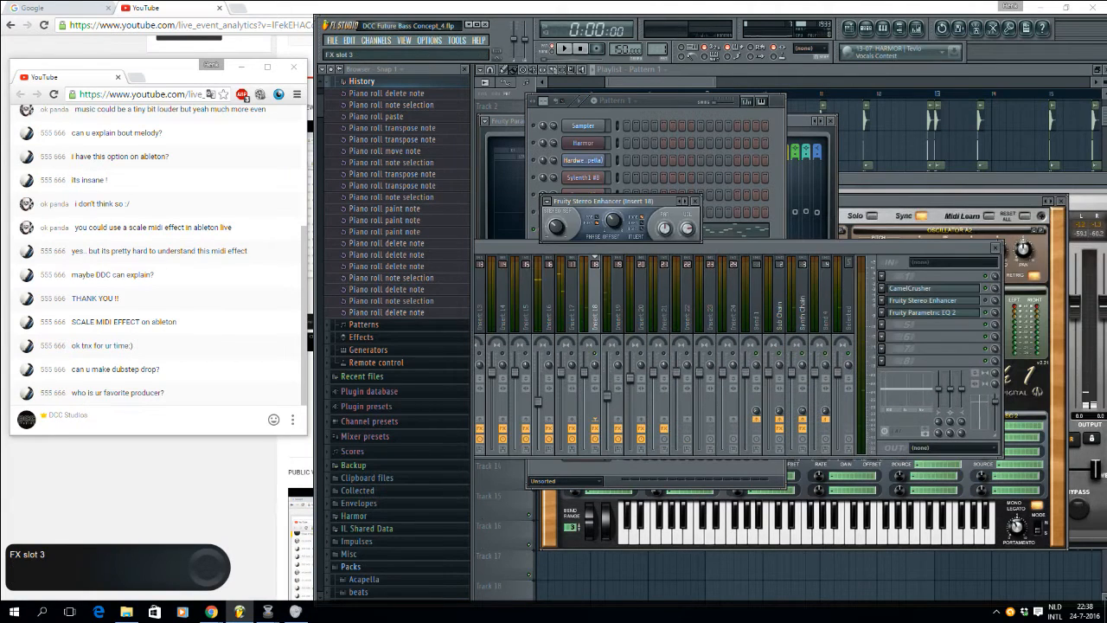
{"action": "left_click_drag", "start_coordinate": [605, 201], "coordinate": [676, 152]}
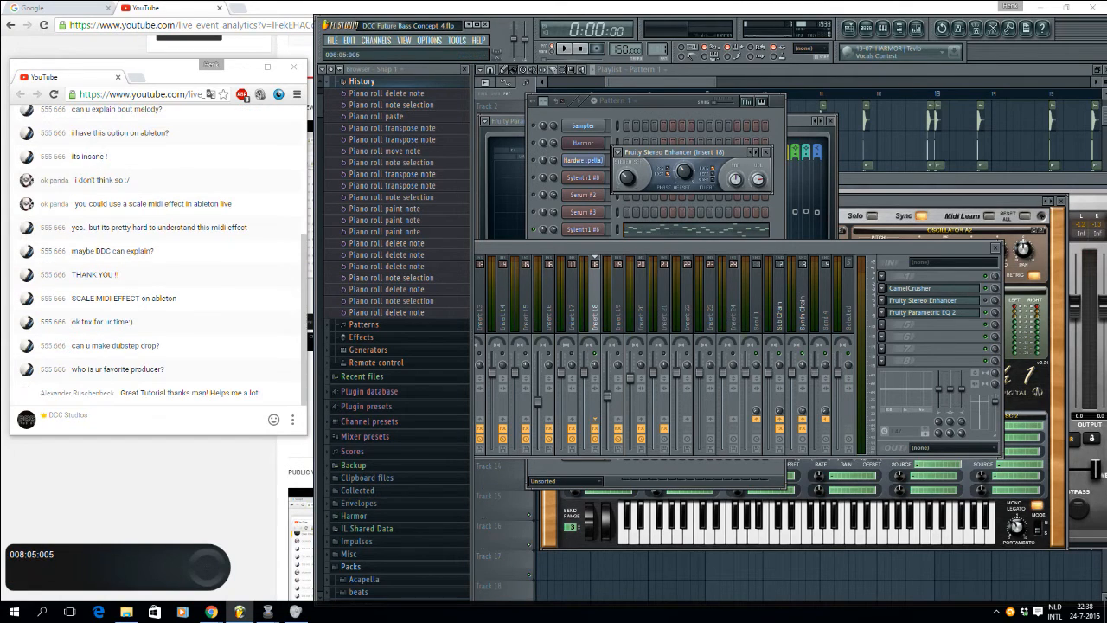
{"action": "left_click_drag", "start_coordinate": [665, 99], "coordinate": [727, 109]}
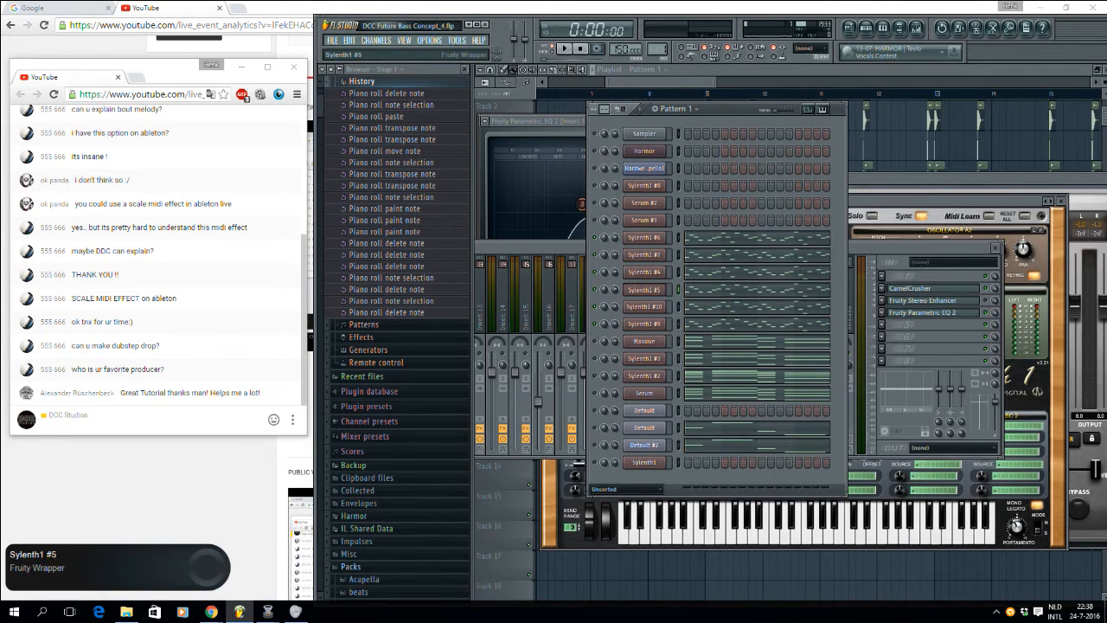
{"action": "key", "text": "F9"}
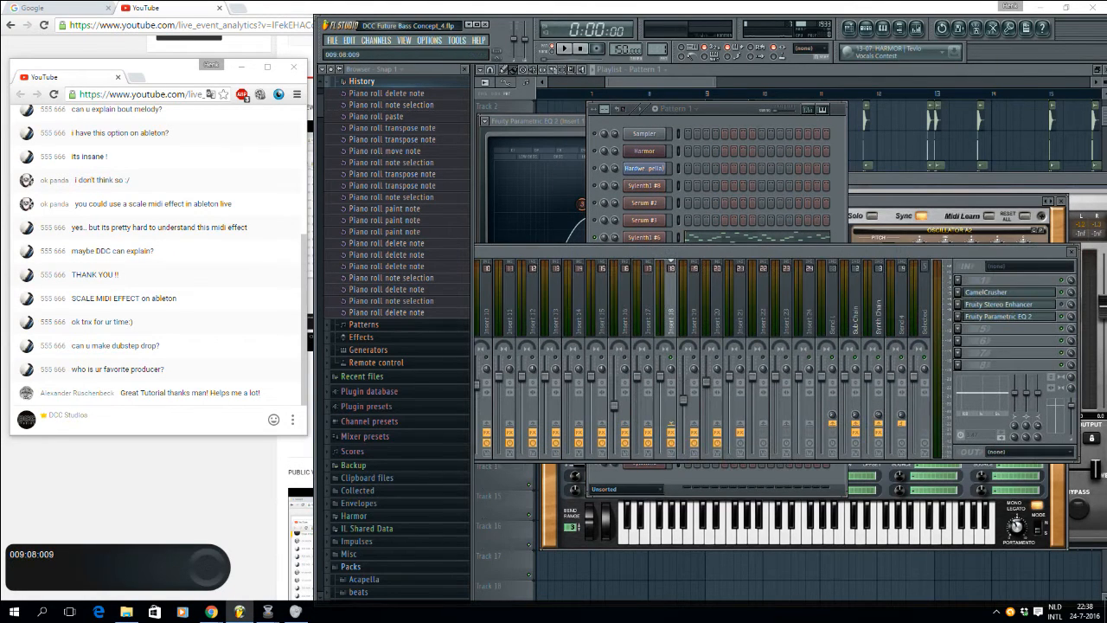
{"action": "key", "text": "F6"}
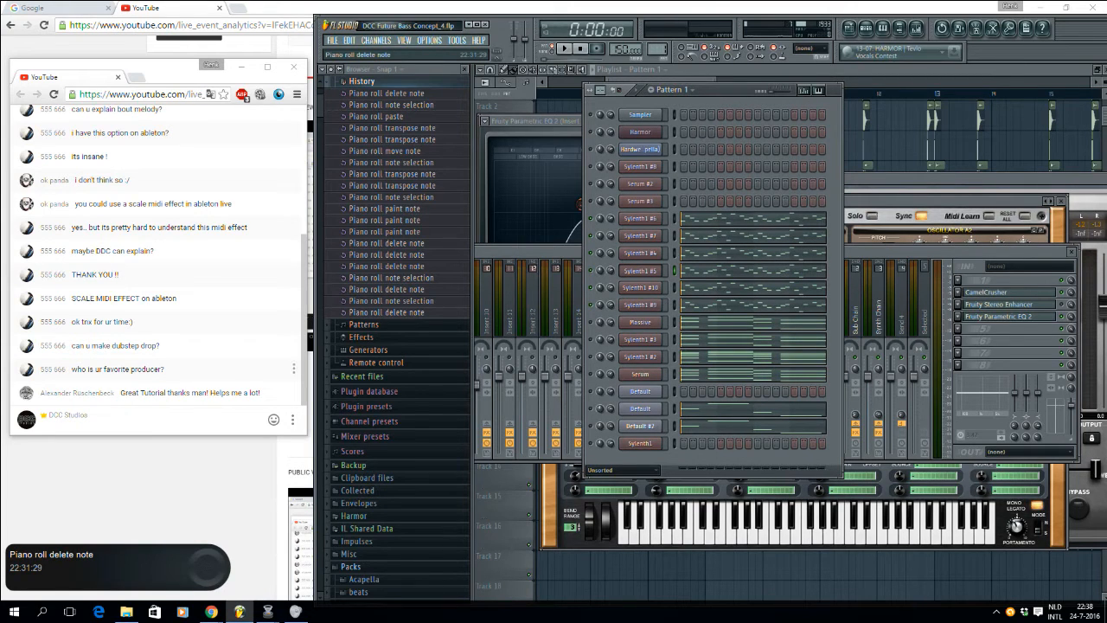
{"action": "left_click_drag", "start_coordinate": [730, 102], "coordinate": [627, 150]}
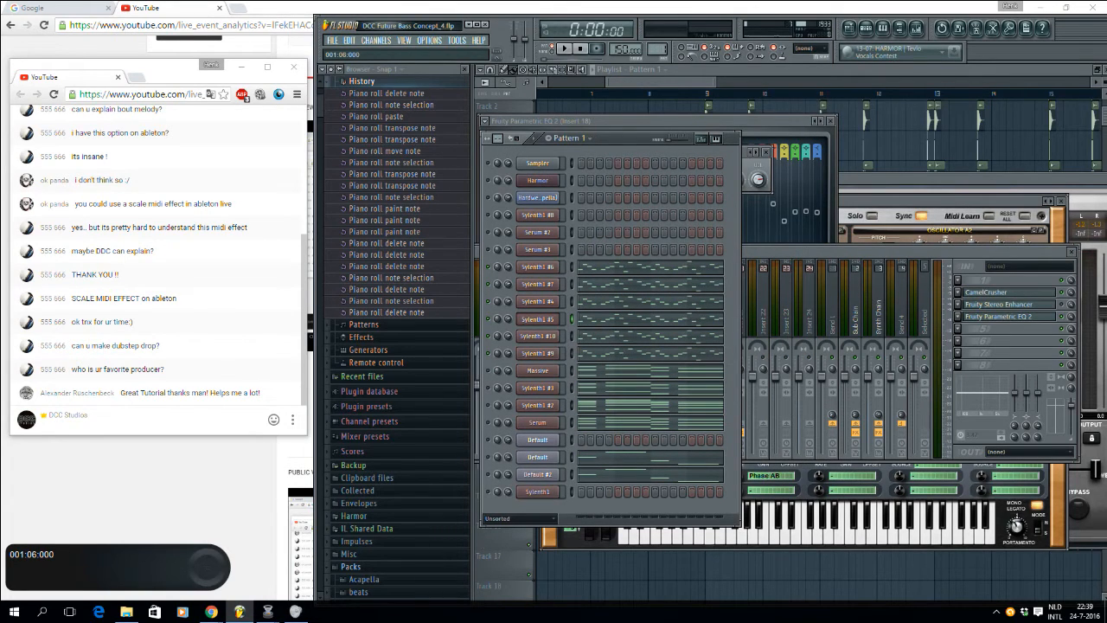
{"action": "left_click_drag", "start_coordinate": [588, 137], "coordinate": [631, 130]}
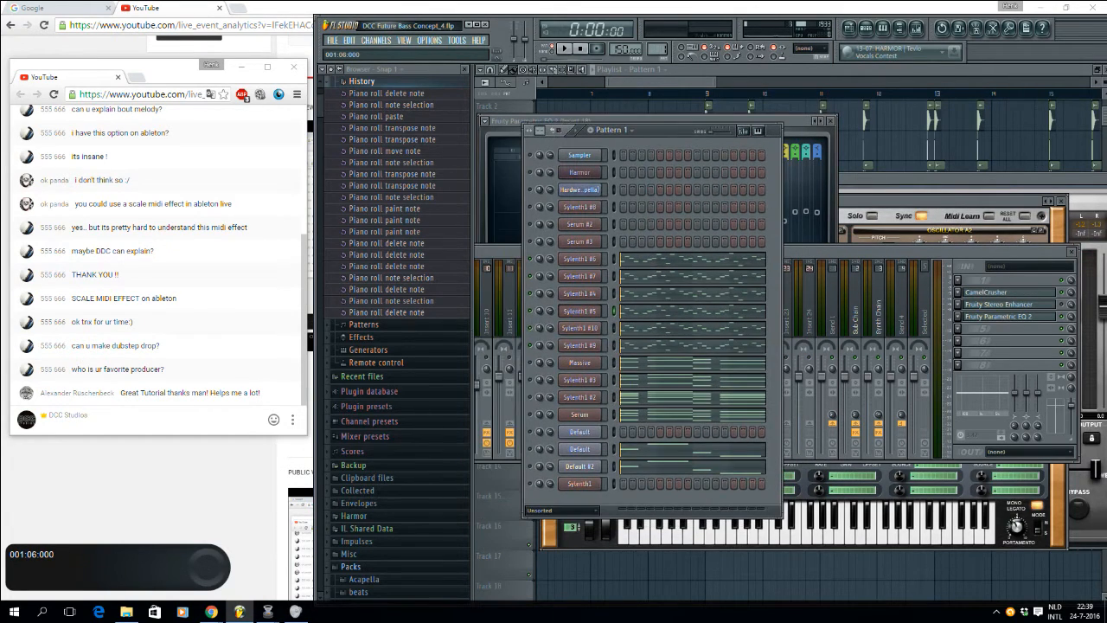
{"action": "left_click_drag", "start_coordinate": [806, 252], "coordinate": [891, 247]}
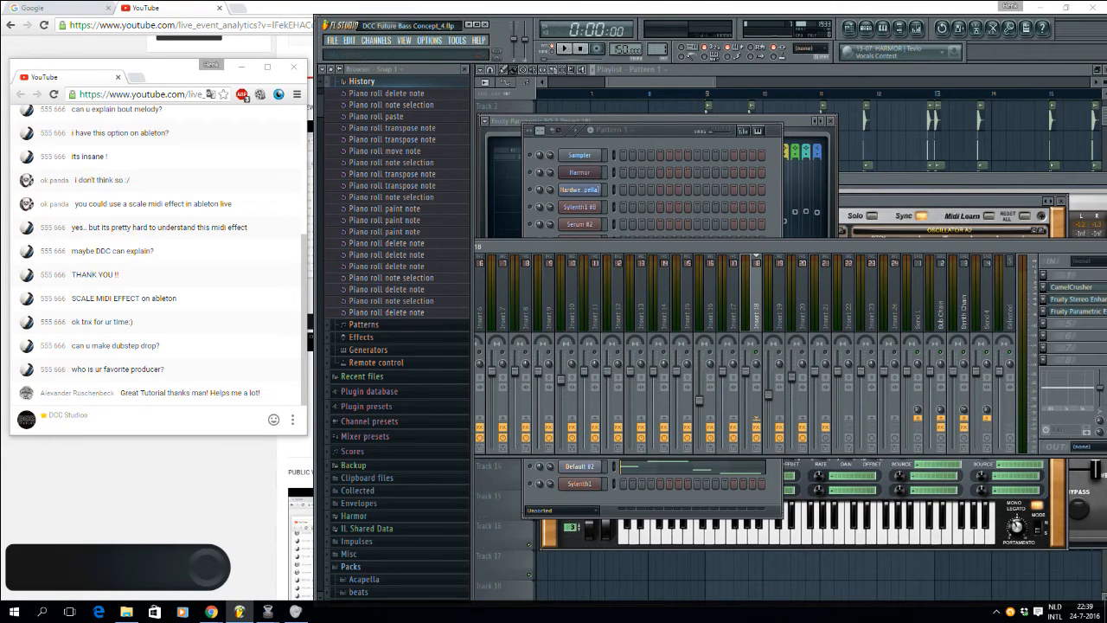
{"action": "left_click_drag", "start_coordinate": [641, 130], "coordinate": [644, 100]}
{"action": "left_click_drag", "start_coordinate": [801, 247], "coordinate": [725, 273]}
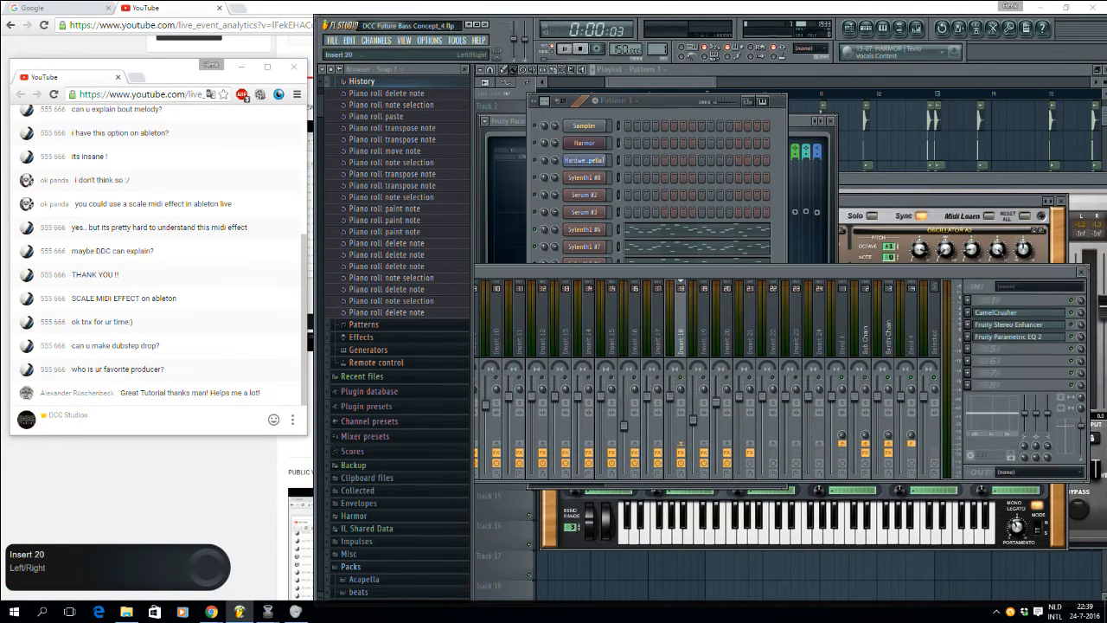
Step: Open the Sylenth1 #5 plugin and show its preset list, keeping 027: VANDALISM_LD_Poetry selected
{"action": "key", "text": "space"}
{"action": "left_click", "coordinate": [639, 220]}
{"action": "left_click", "coordinate": [585, 281]}
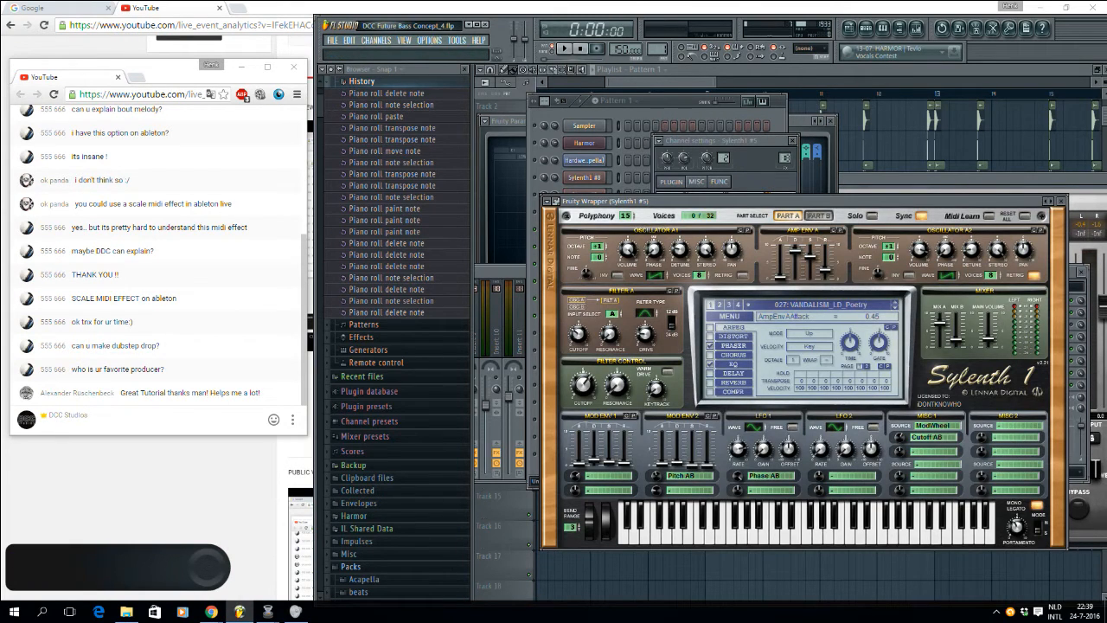
{"action": "left_click", "coordinate": [822, 304]}
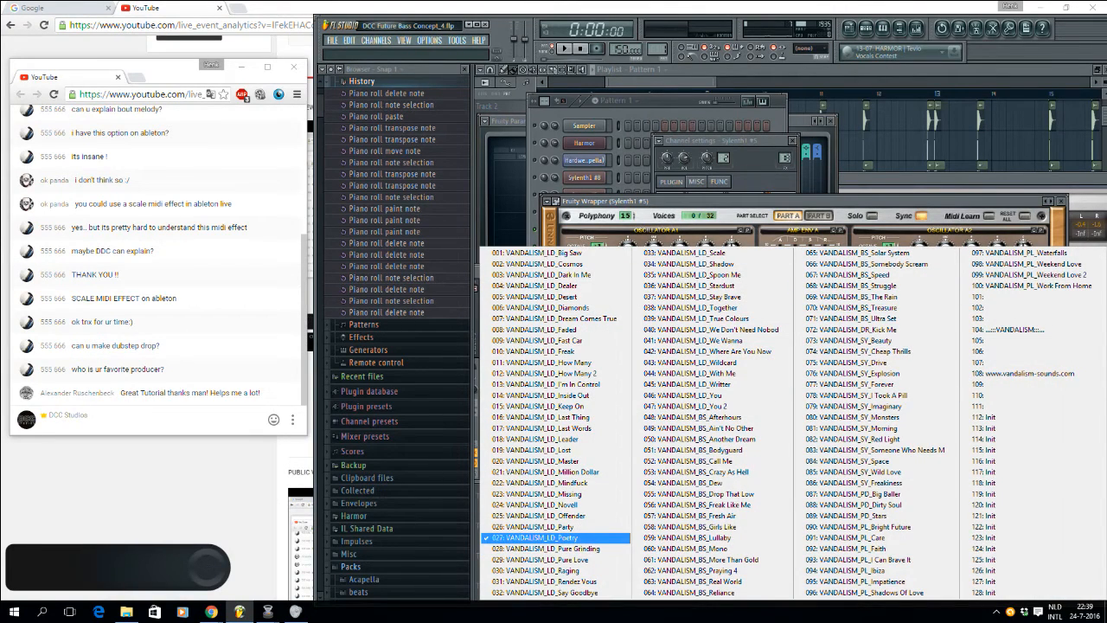
{"action": "left_click", "coordinate": [536, 537]}
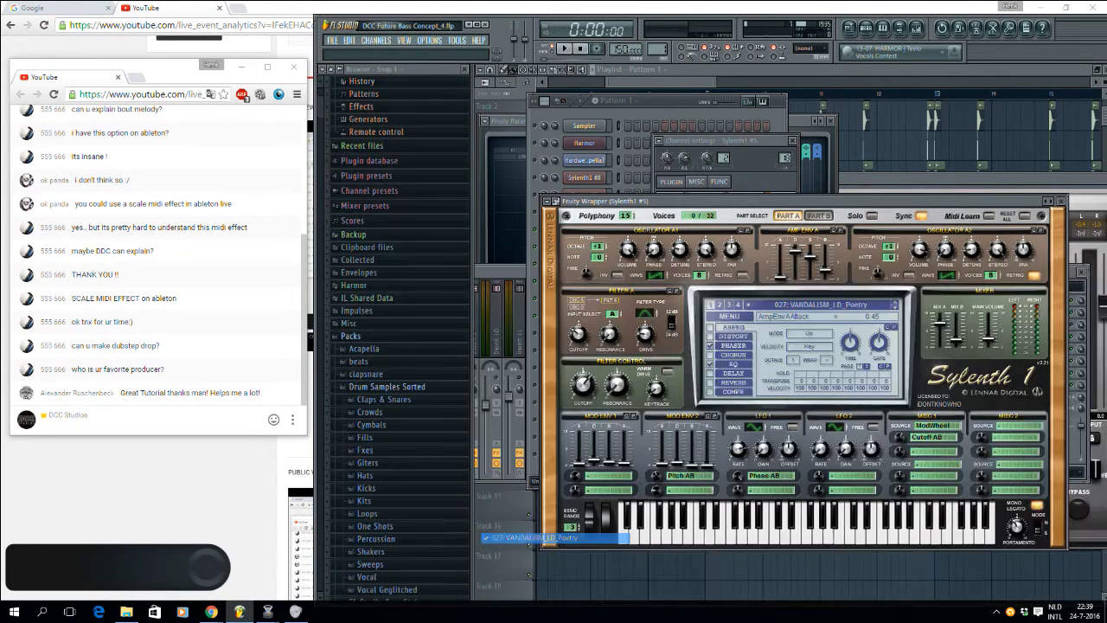
Step: Briefly play the pattern from the channel rack, then show CamelCrusher and Fruity Parametric EQ 2 on Insert 18
{"action": "key", "text": "F6"}
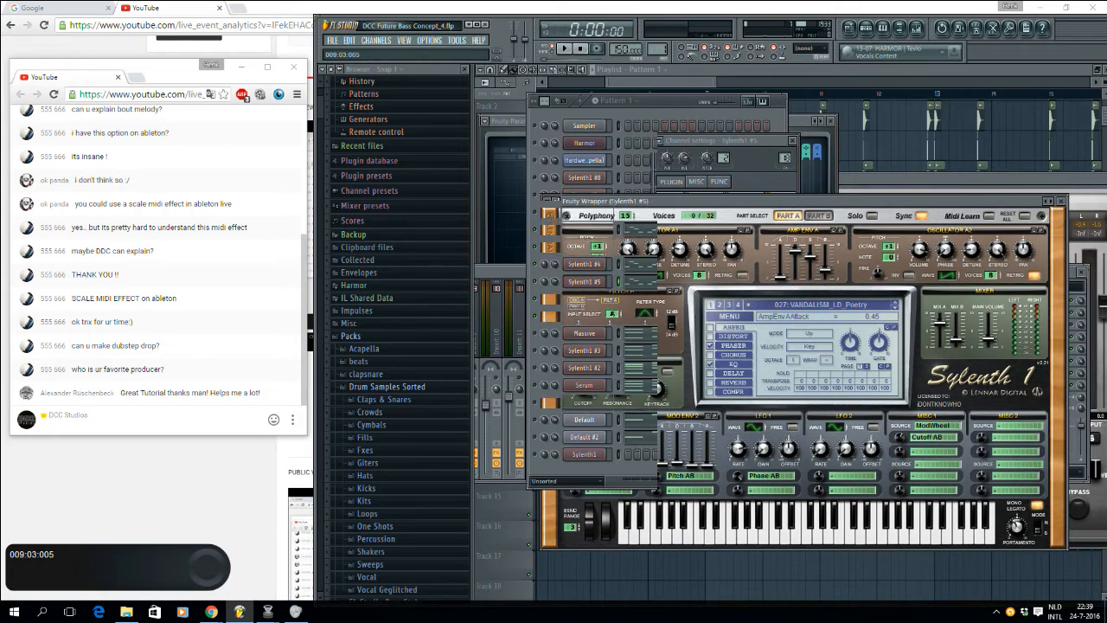
{"action": "key", "text": "space"}
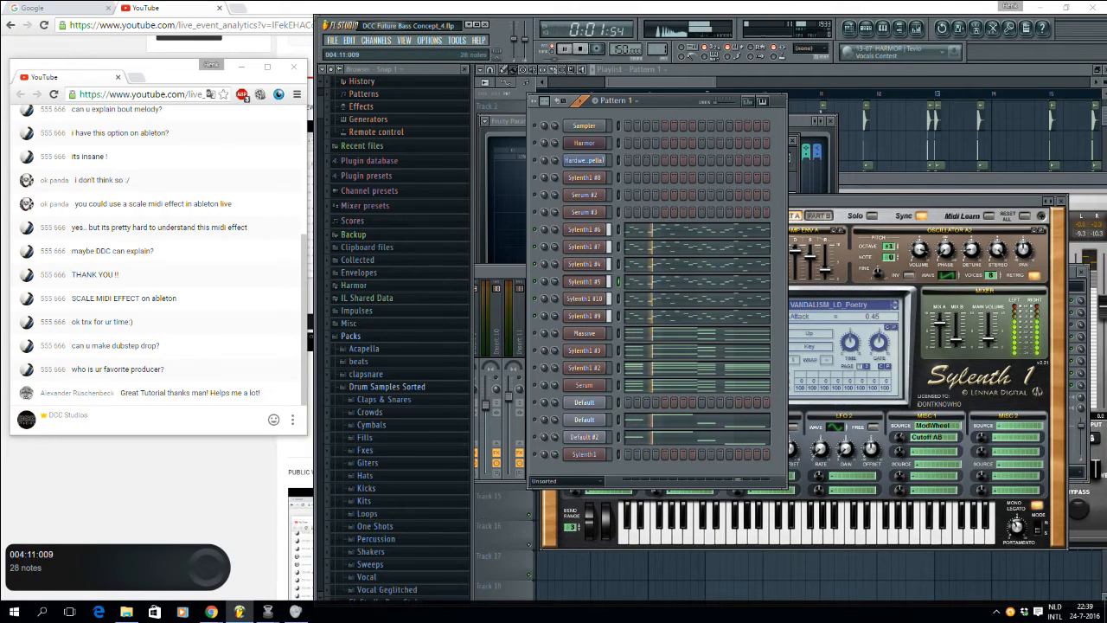
{"action": "key", "text": "F9"}
{"action": "key", "text": "space"}
{"action": "left_click", "coordinate": [1020, 313]}
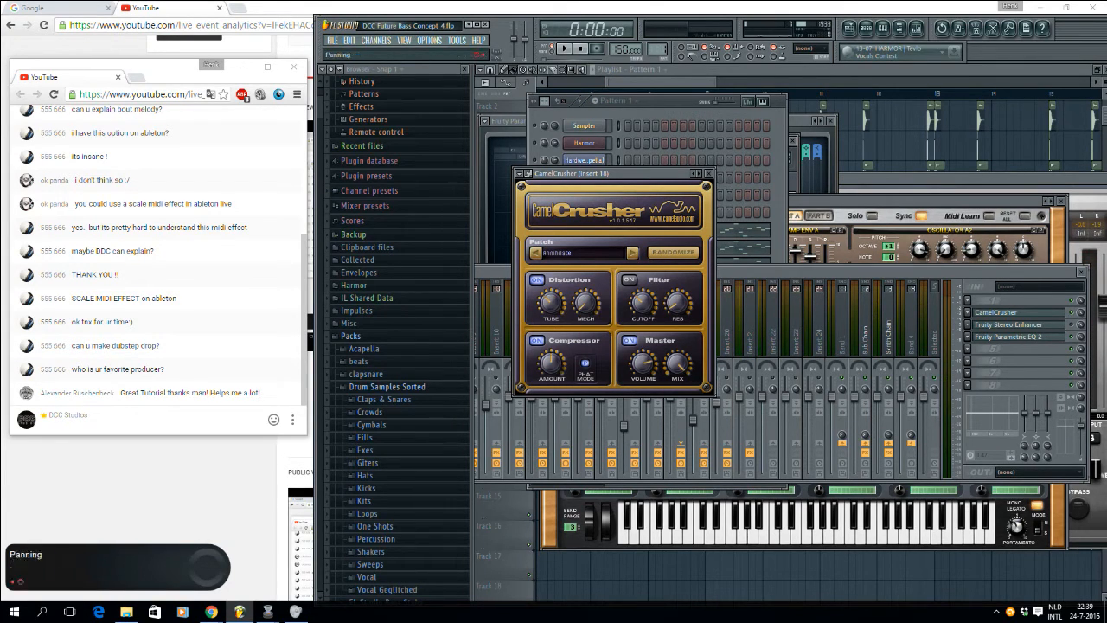
{"action": "left_click", "coordinate": [1016, 337]}
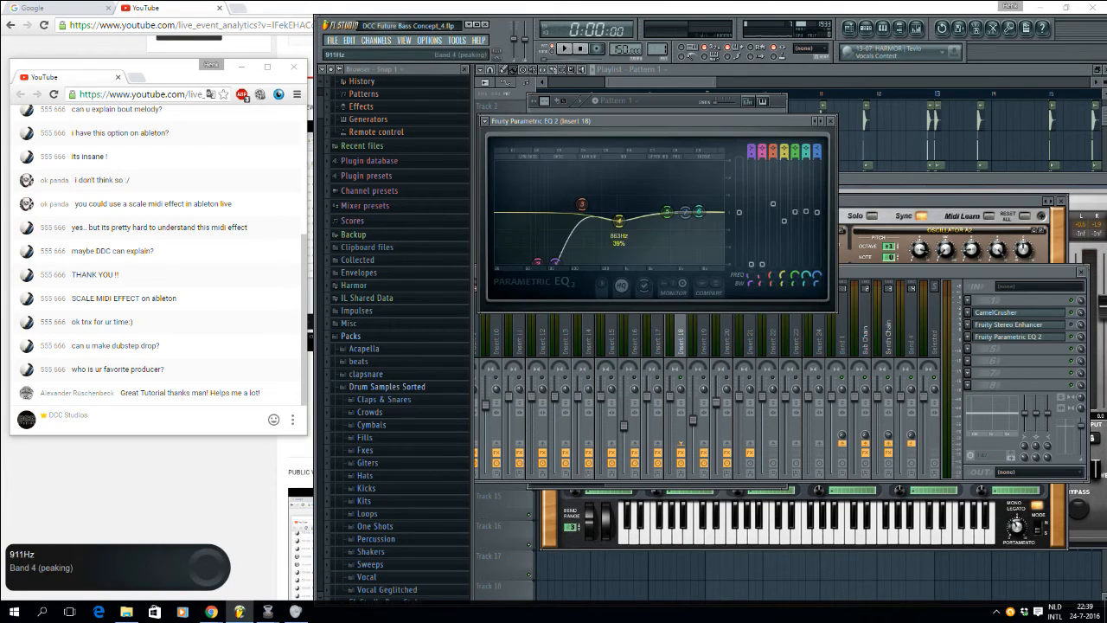
Step: Select the Master track in the mixer, open T-RackS CS, and start playback to watch its meters
{"action": "left_click_drag", "start_coordinate": [891, 272], "coordinate": [1069, 282]}
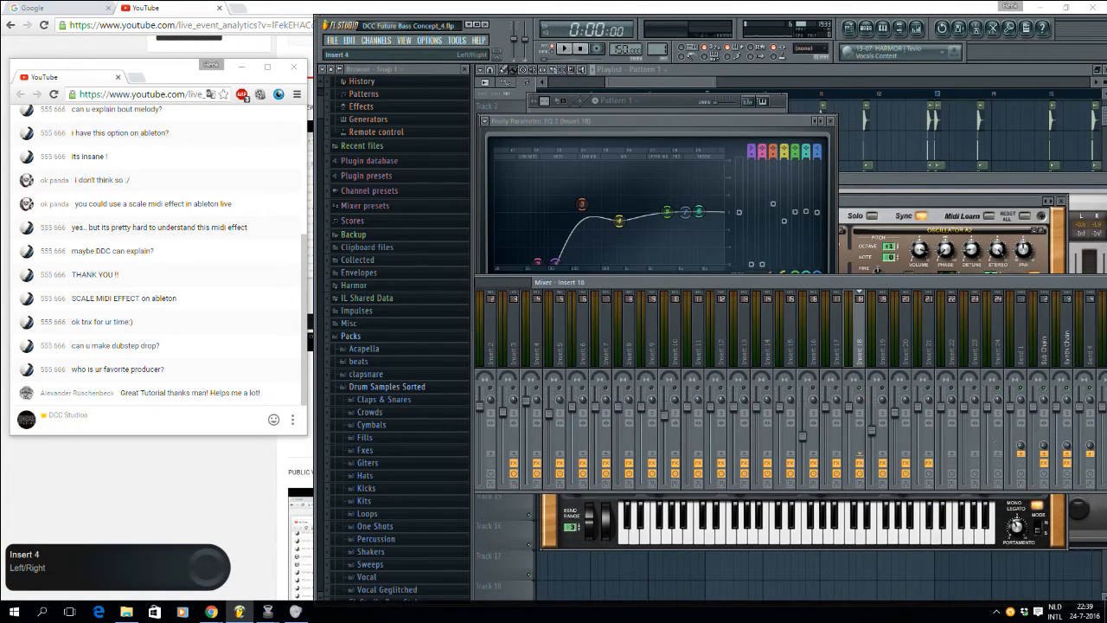
{"action": "left_click_drag", "start_coordinate": [518, 282], "coordinate": [568, 278]}
{"action": "left_click", "coordinate": [518, 328]}
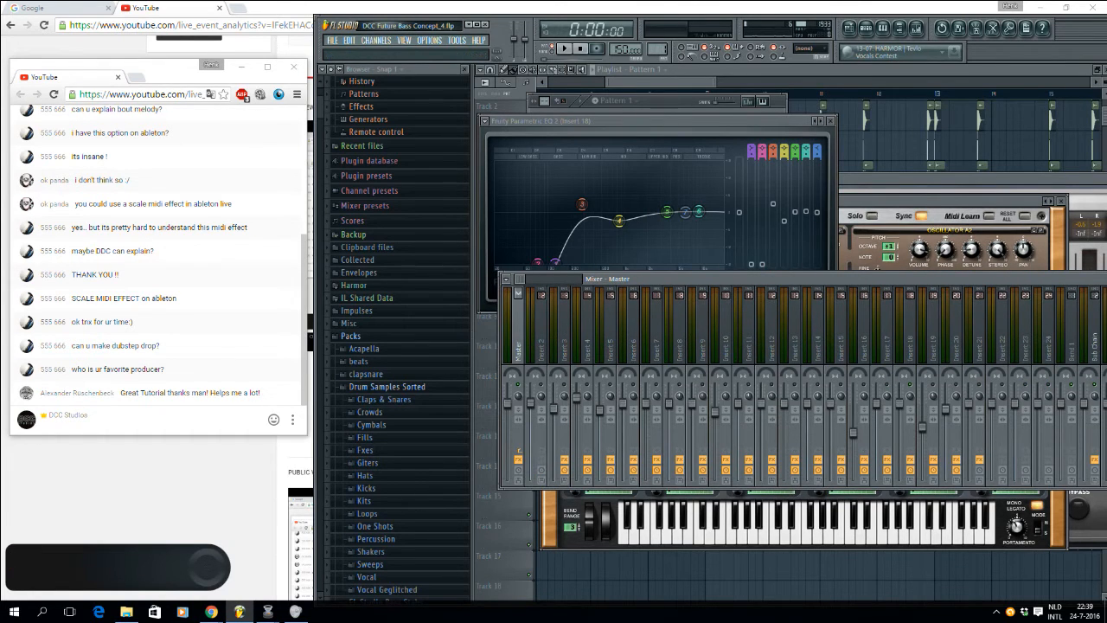
{"action": "left_click_drag", "start_coordinate": [813, 278], "coordinate": [593, 275]}
{"action": "left_click", "coordinate": [1003, 352]}
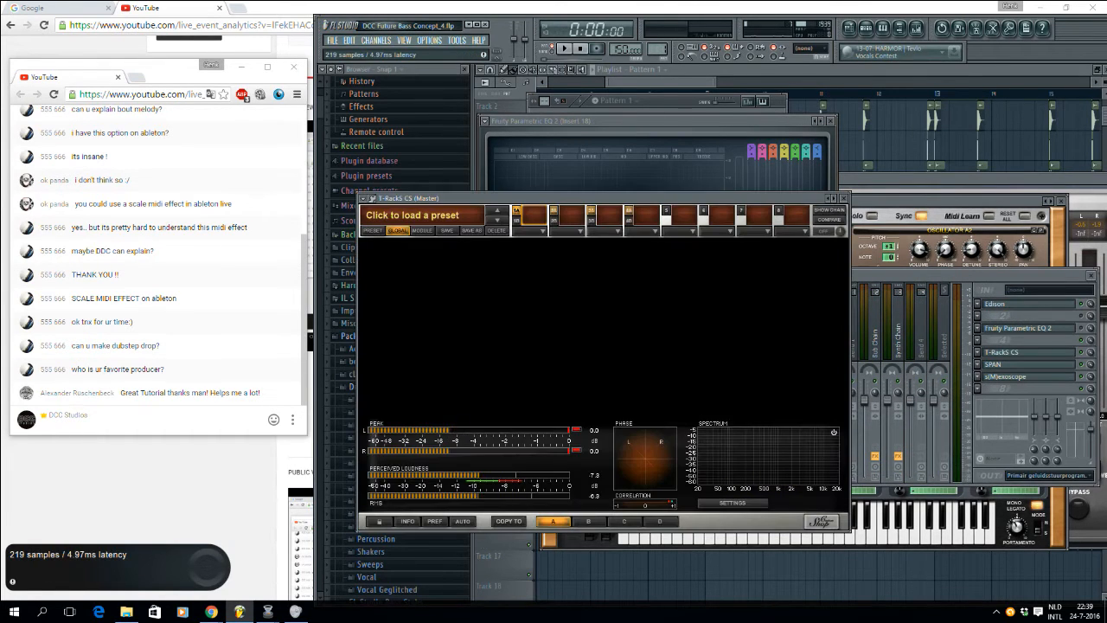
{"action": "left_click", "coordinate": [565, 49]}
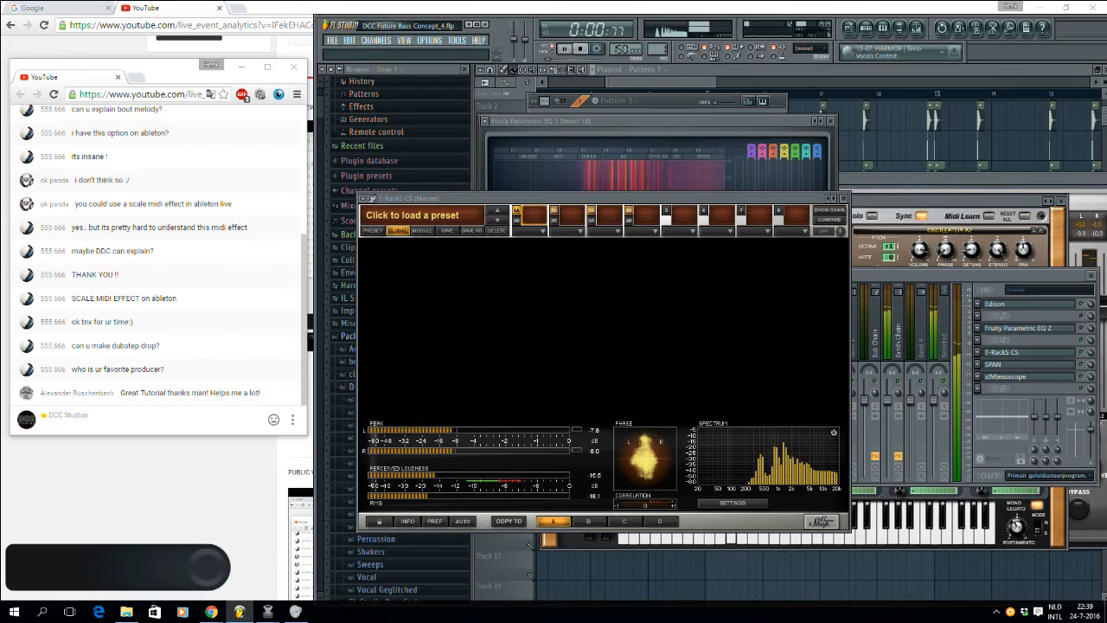
Step: Arrange the mixer, T-RackS CS and Insert 18 equalizer windows so the meters can be seen during playback
{"action": "left_click_drag", "start_coordinate": [919, 275], "coordinate": [969, 188]}
{"action": "left_click_drag", "start_coordinate": [674, 198], "coordinate": [486, 228]}
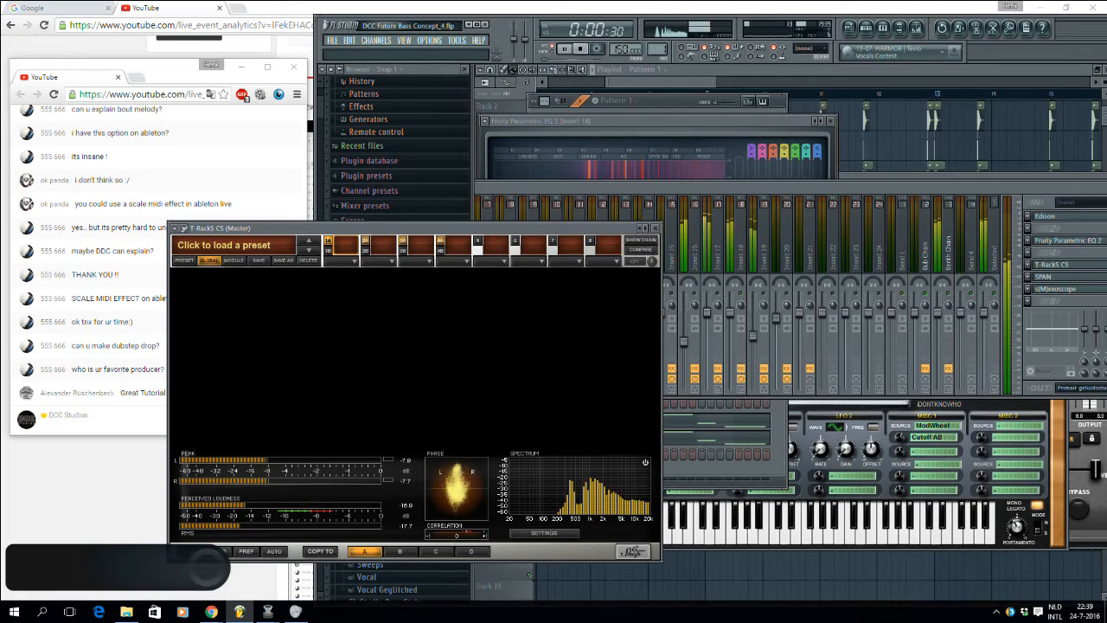
{"action": "left_click_drag", "start_coordinate": [662, 121], "coordinate": [767, 106]}
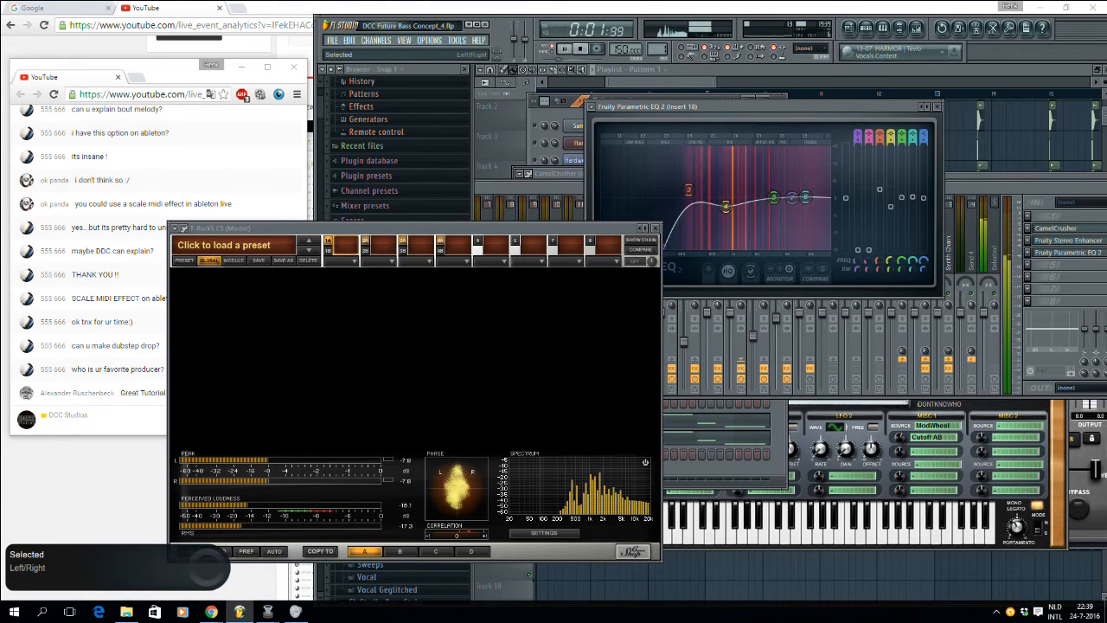
{"action": "left_click_drag", "start_coordinate": [985, 188], "coordinate": [1020, 188]}
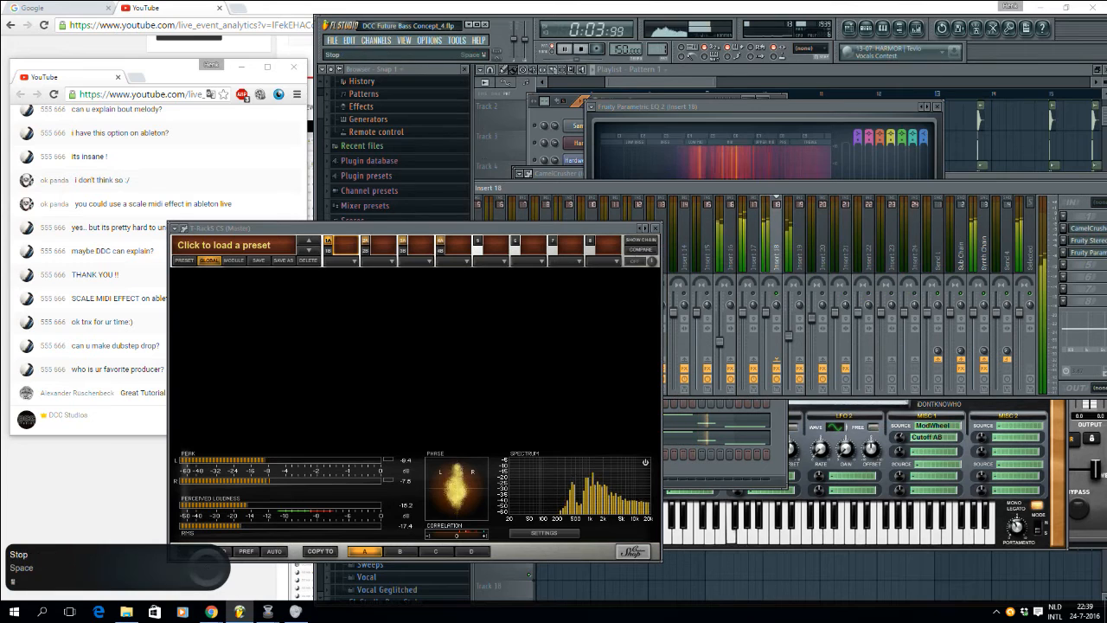
Step: Restart the pattern with the T-RackS CS meters in view, show the channel rack, and stop playback at the mixer
{"action": "left_click", "coordinate": [580, 49]}
{"action": "key", "text": "space"}
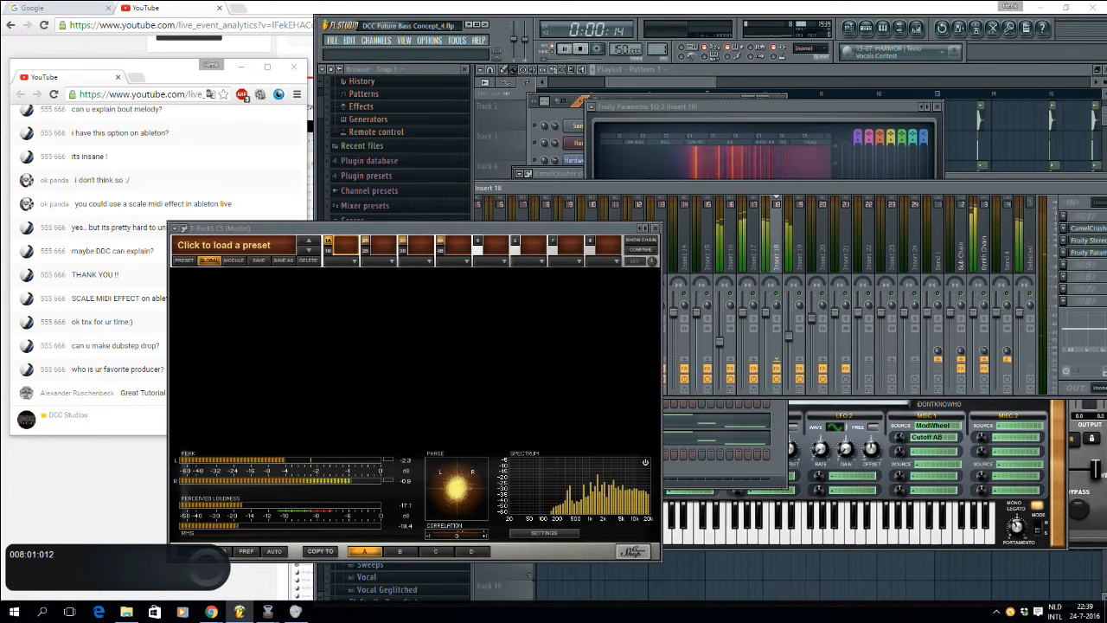
{"action": "key", "text": "F6"}
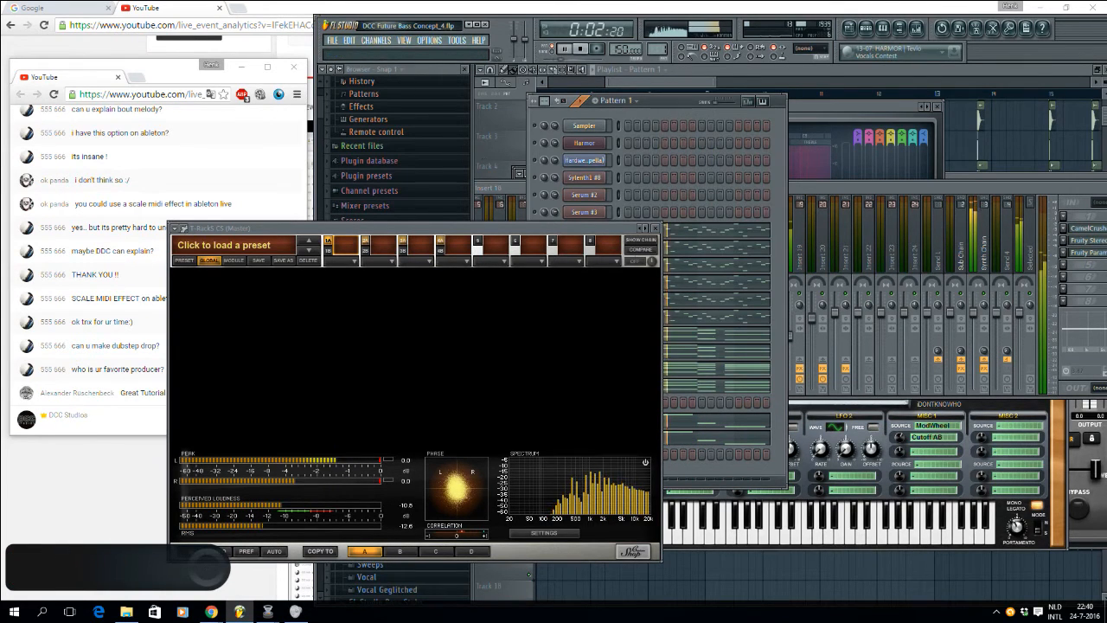
{"action": "key", "text": "F9"}
{"action": "key", "text": "space"}
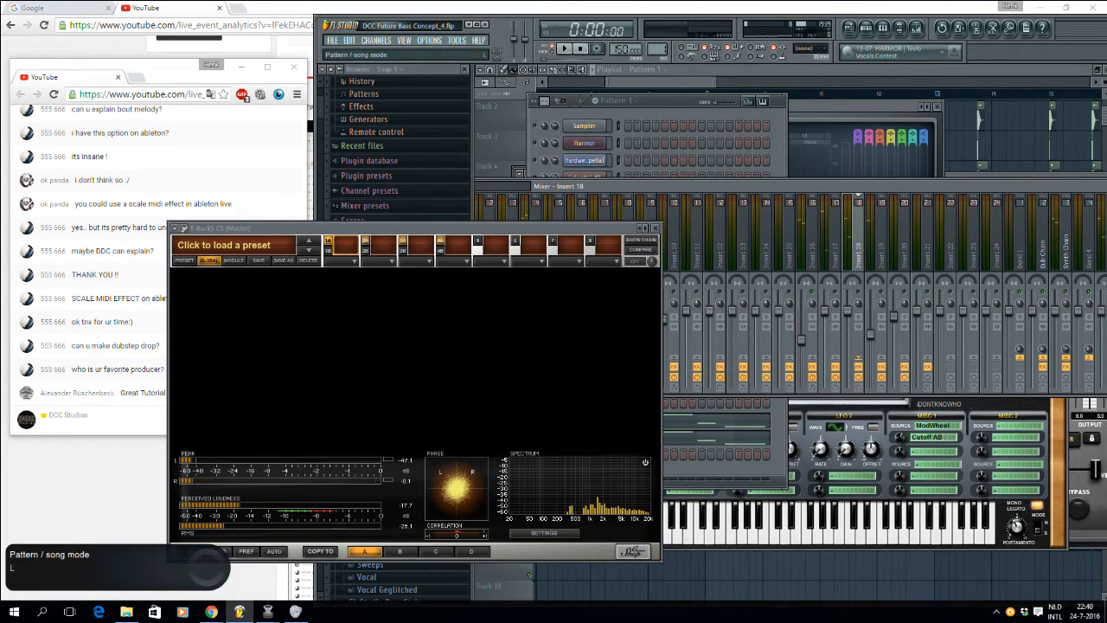
Step: Play the pattern again, show the effect chains of Insert 17 and Insert 19, and move the channel rack beside T-RackS CS
{"action": "key", "text": "space"}
{"action": "left_click_drag", "start_coordinate": [880, 186], "coordinate": [766, 179]}
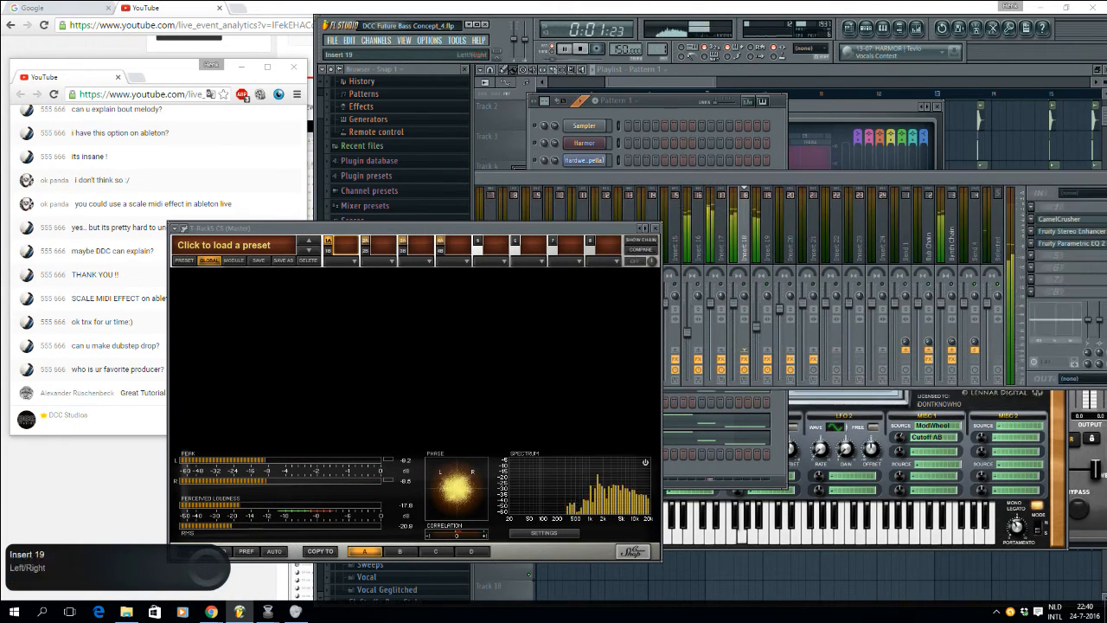
{"action": "left_click", "coordinate": [718, 298]}
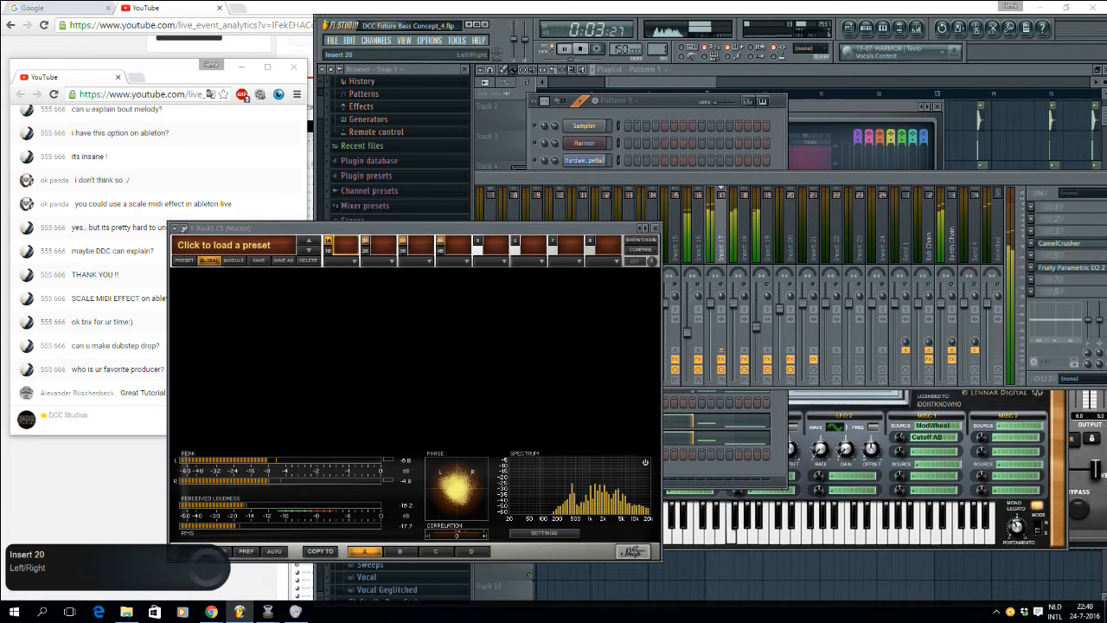
{"action": "left_click", "coordinate": [767, 227]}
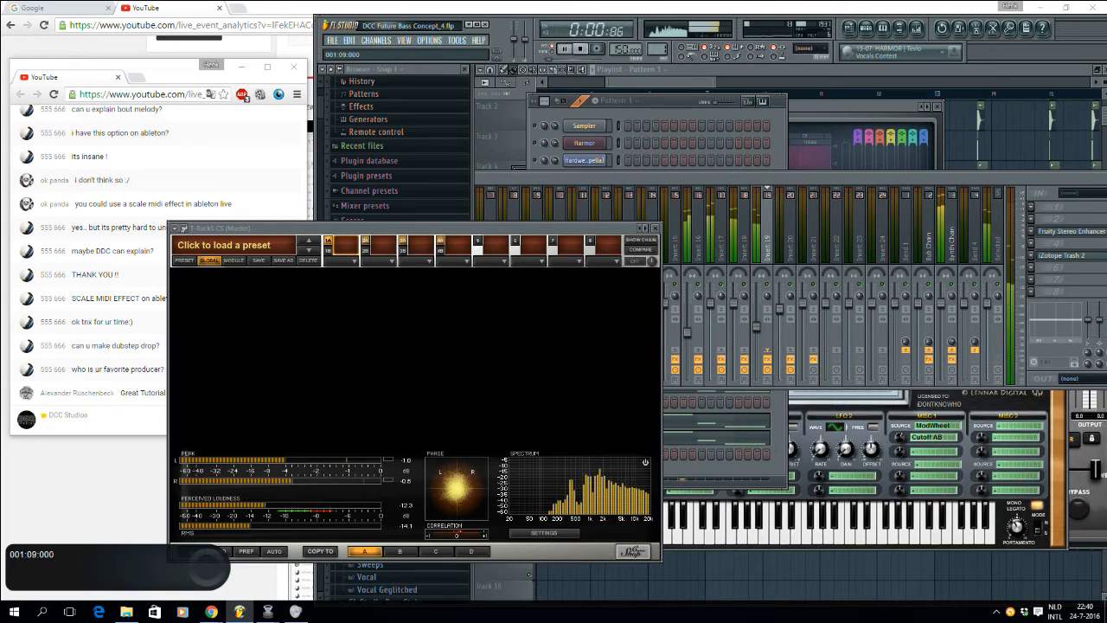
{"action": "left_click_drag", "start_coordinate": [665, 101], "coordinate": [911, 110]}
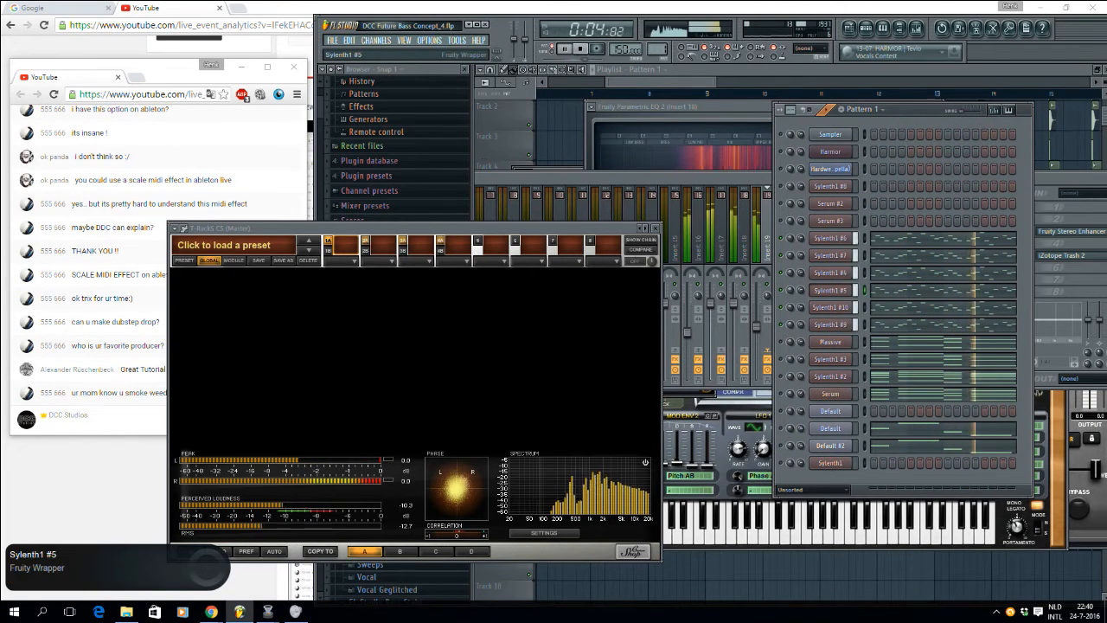
Step: Place T-RackS CS and the channel rack side by side and restart Pattern 1 to watch the master meters
{"action": "left_click_drag", "start_coordinate": [450, 228], "coordinate": [546, 202]}
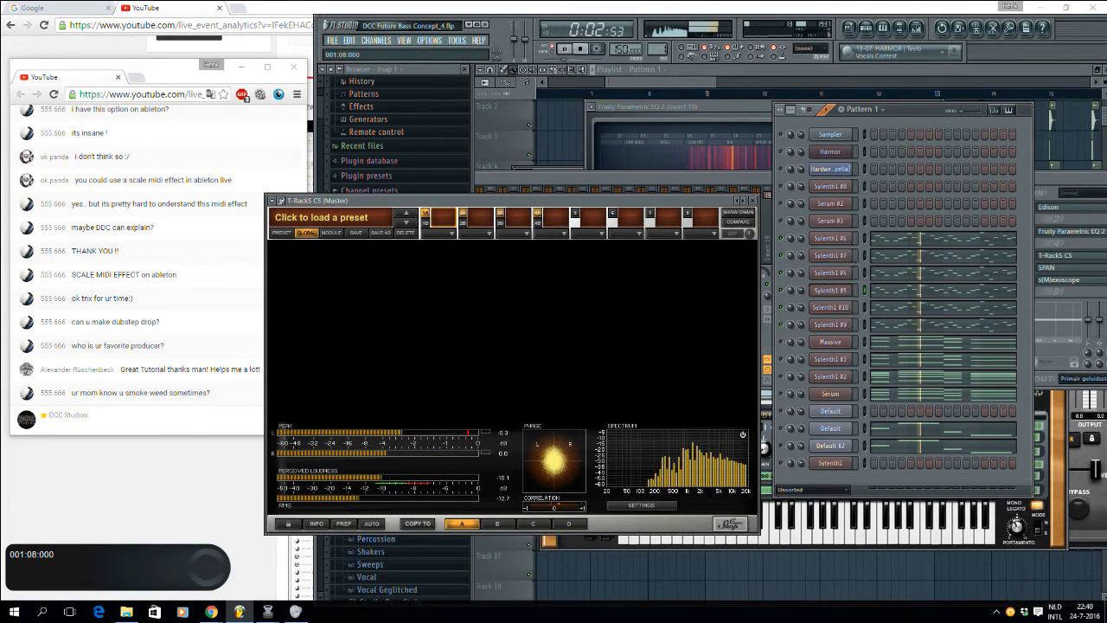
{"action": "left_click_drag", "start_coordinate": [916, 110], "coordinate": [948, 109]}
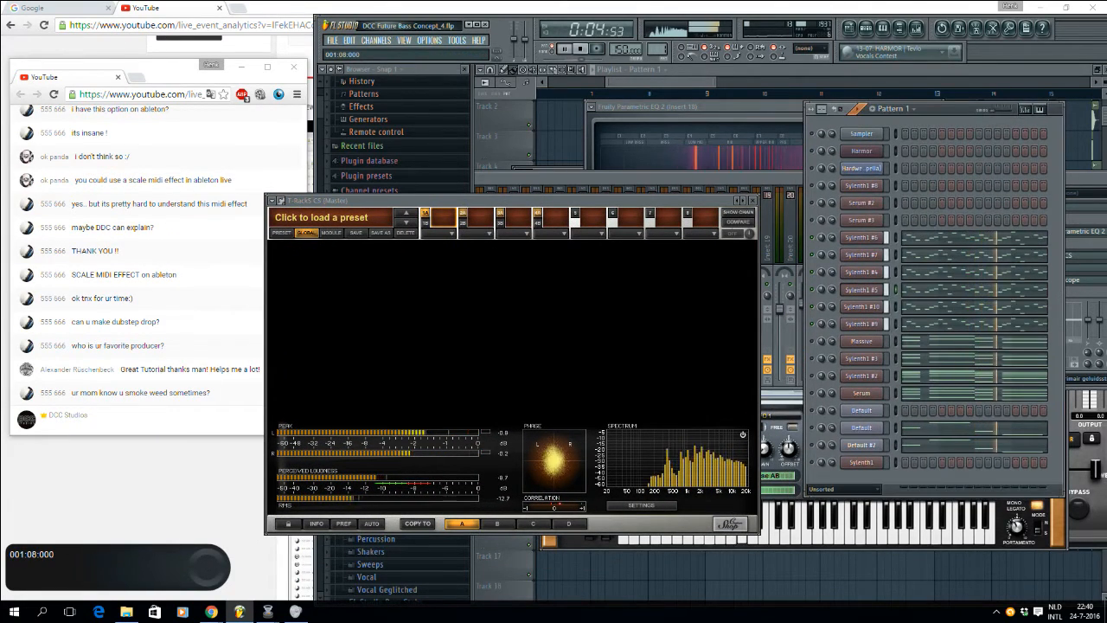
{"action": "key", "text": "space"}
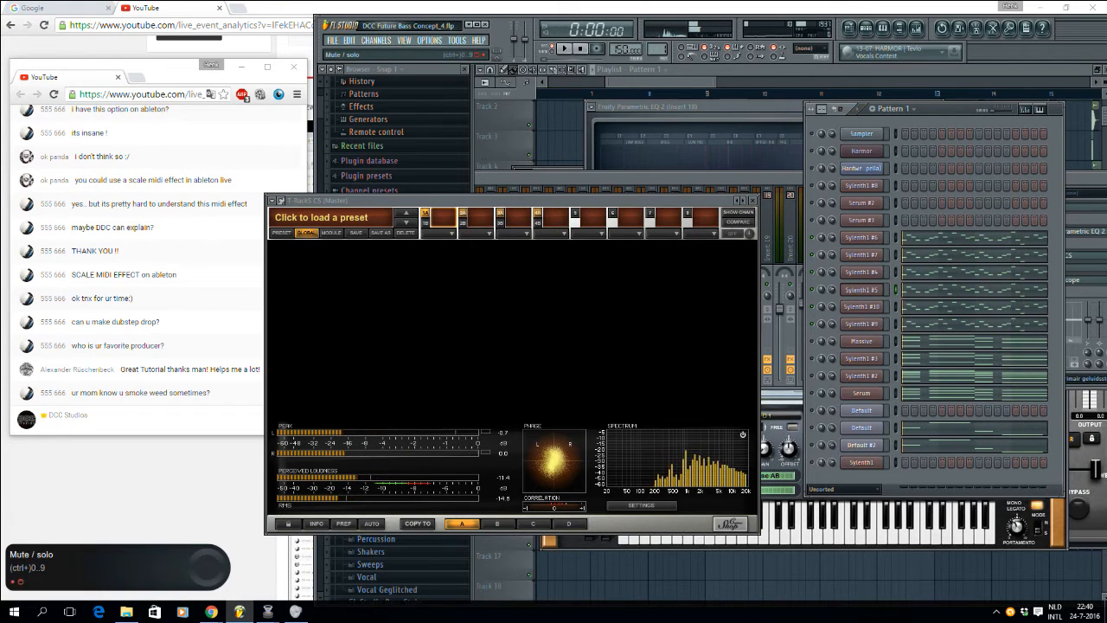
{"action": "key", "text": "space"}
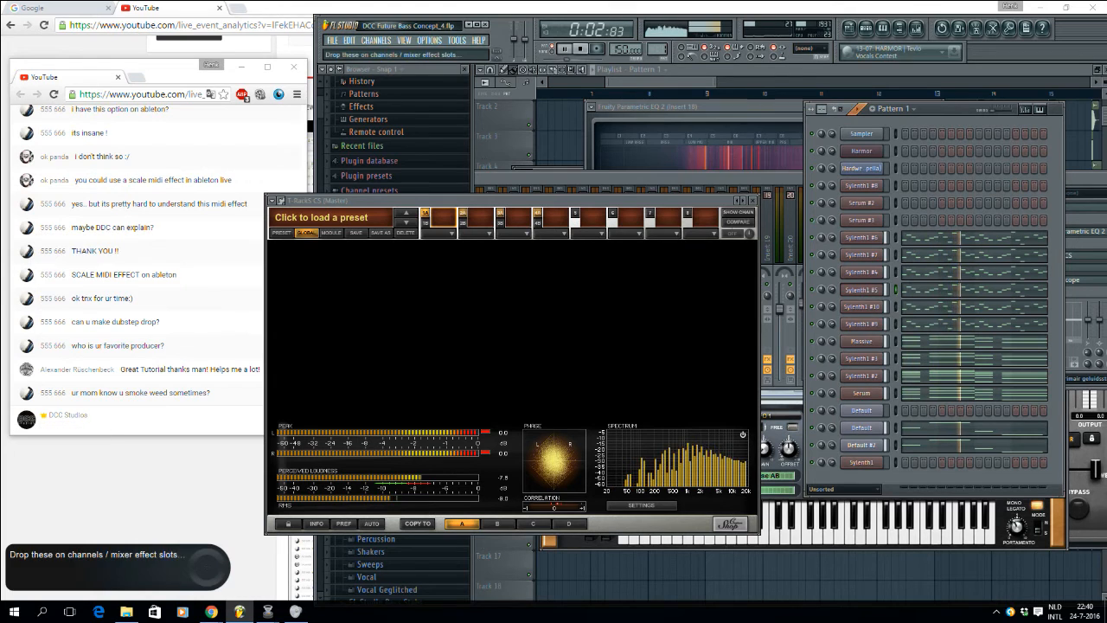
Step: Show the playlist behind T-RackS CS, watch the meters during song playback, and stop it
{"action": "key", "text": "F6"}
{"action": "key", "text": "F5"}
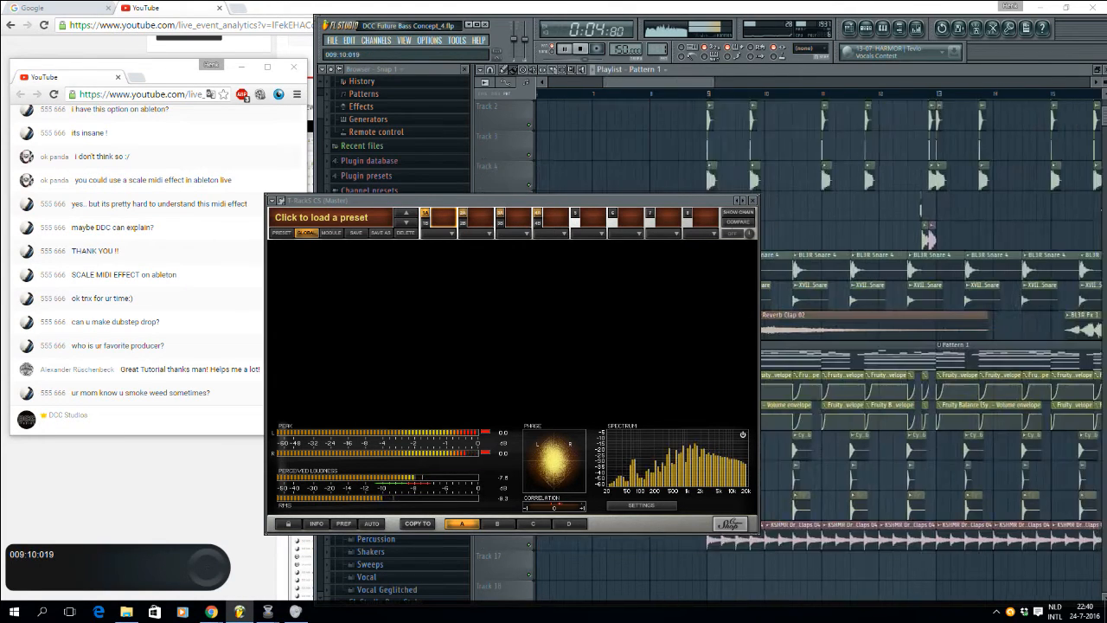
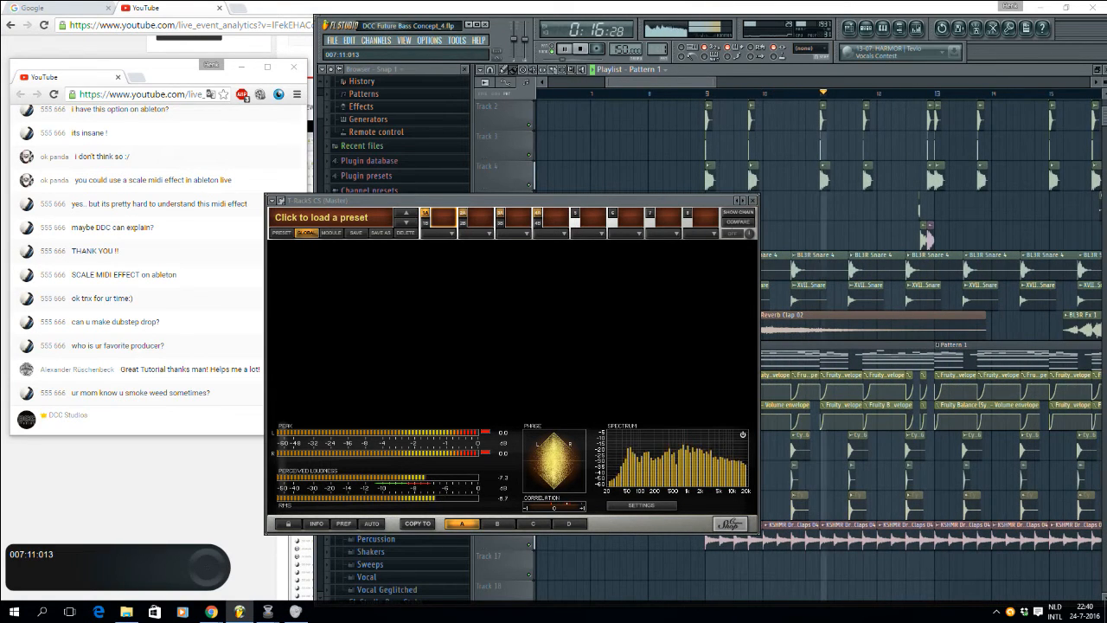
{"action": "key", "text": "space"}
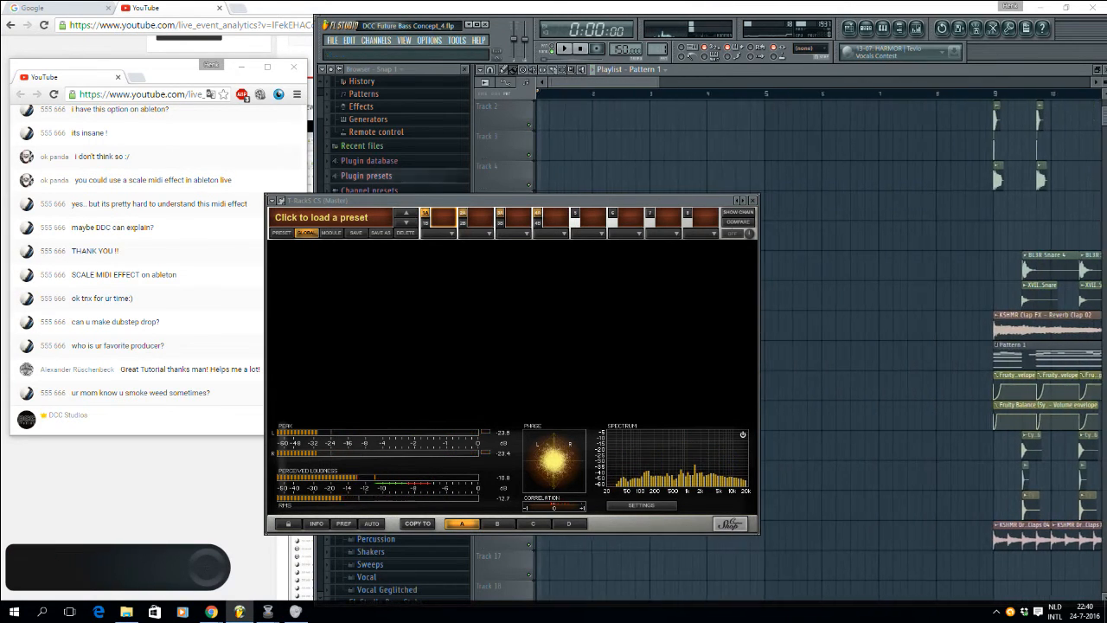
Step: Play the song from bar 9 and follow the drop in the playlist with the T-RackS CS meters in view
{"action": "left_click_drag", "start_coordinate": [621, 82], "coordinate": [705, 82]}
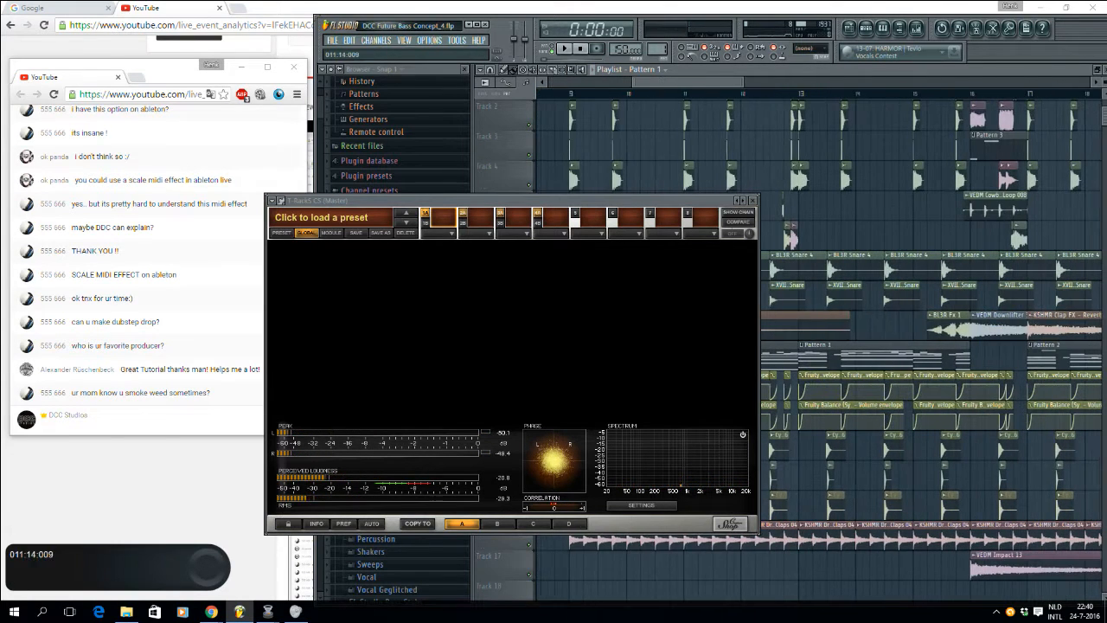
{"action": "left_click", "coordinate": [563, 92]}
{"action": "key", "text": "space"}
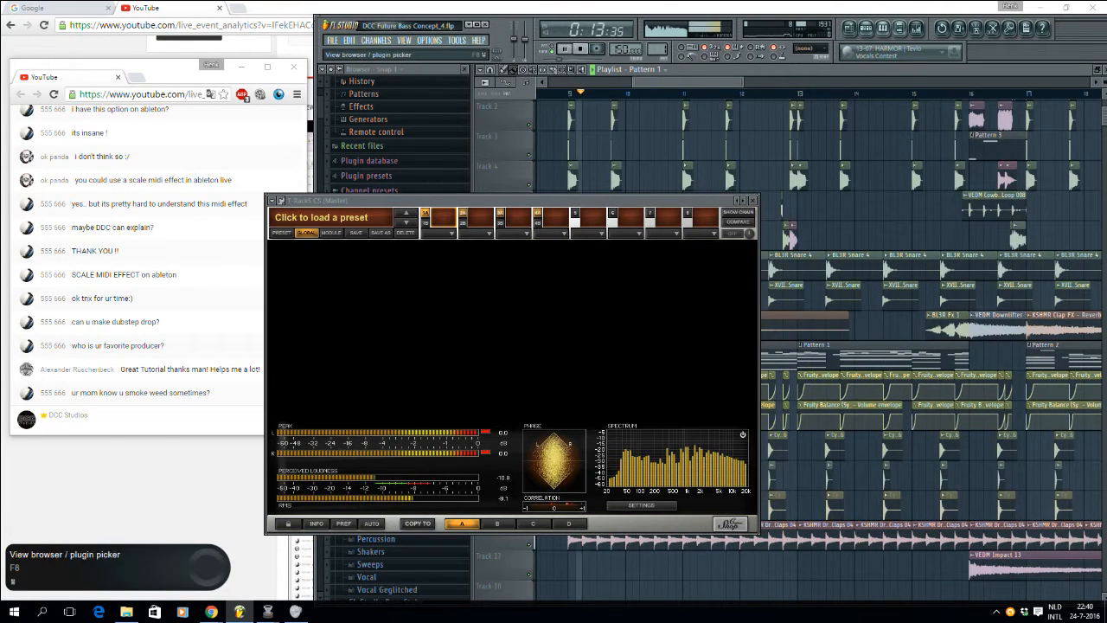
{"action": "left_click", "coordinate": [916, 28]}
{"action": "left_click_drag", "start_coordinate": [901, 178], "coordinate": [808, 165]}
{"action": "left_click_drag", "start_coordinate": [742, 83], "coordinate": [706, 82]}
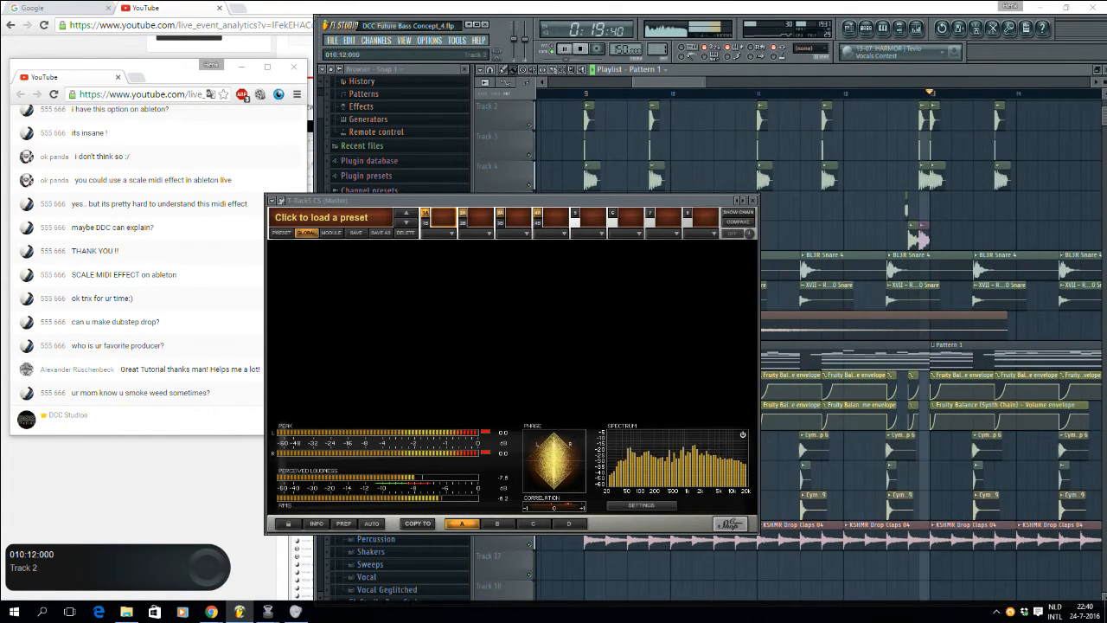
Step: Audition Pattern 1 in the channel rack, toggling mute and solo on Sylenth1 #9 and Sylenth1 #6, and stop playback
{"action": "left_click", "coordinate": [900, 29]}
{"action": "left_click", "coordinate": [865, 28]}
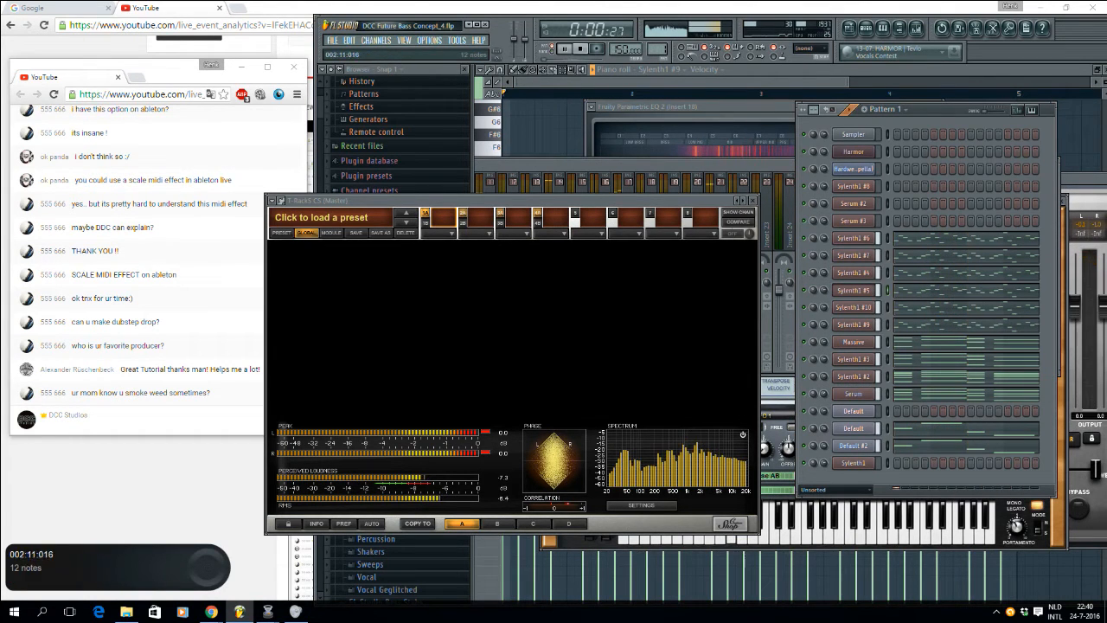
{"action": "left_click", "coordinate": [803, 325]}
{"action": "left_click", "coordinate": [803, 324]}
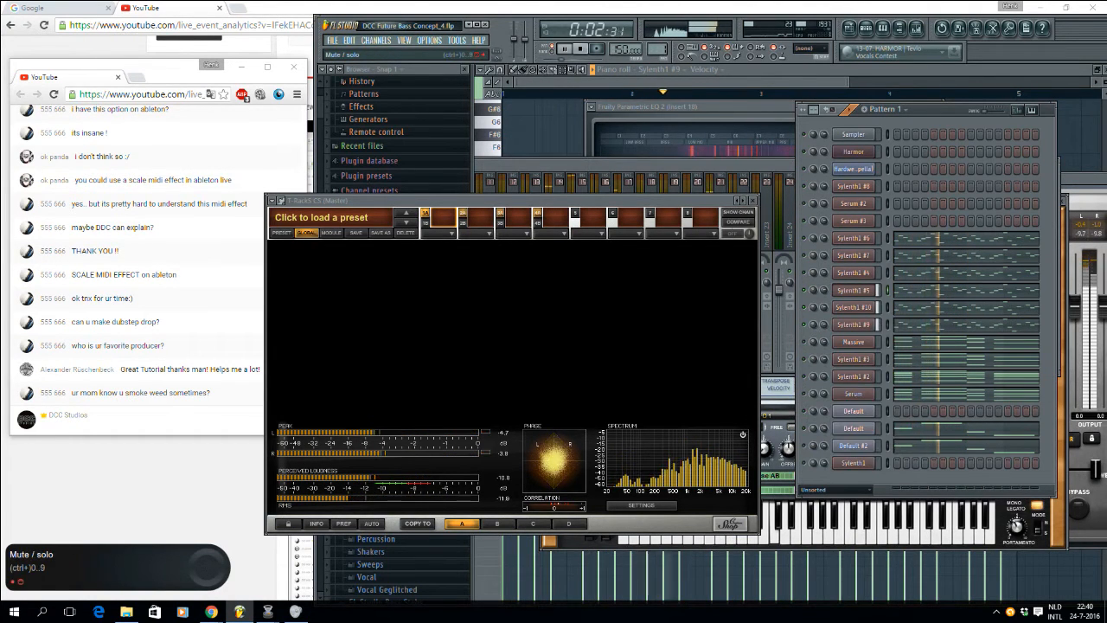
{"action": "key", "text": "space"}
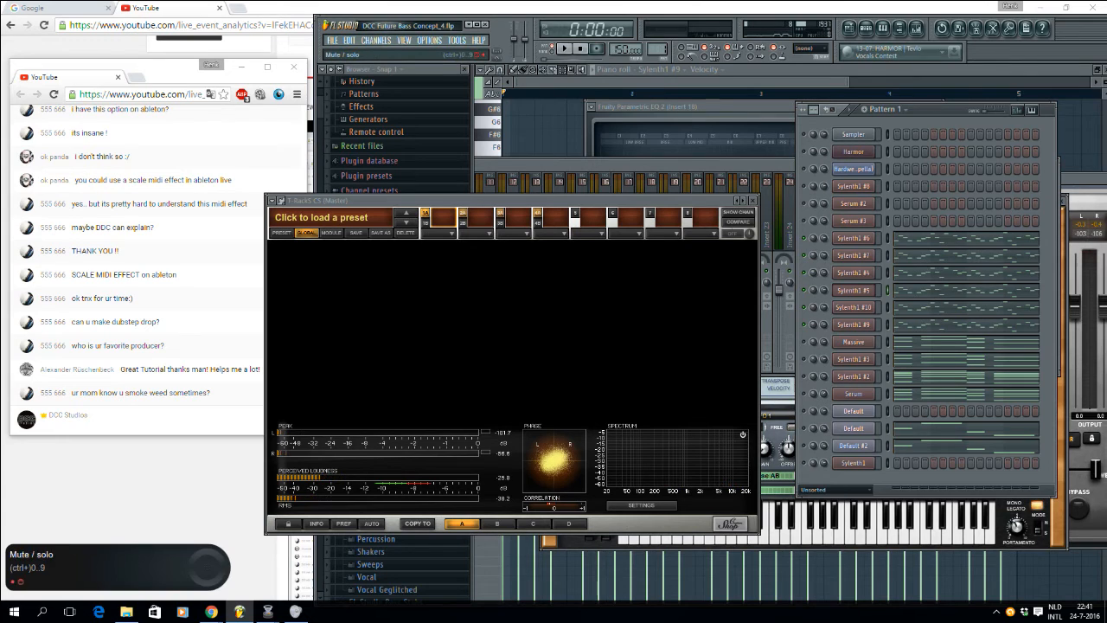
{"action": "right_click", "coordinate": [802, 237]}
{"action": "left_click", "coordinate": [804, 241]}
{"action": "right_click", "coordinate": [804, 238]}
{"action": "left_click", "coordinate": [806, 241]}
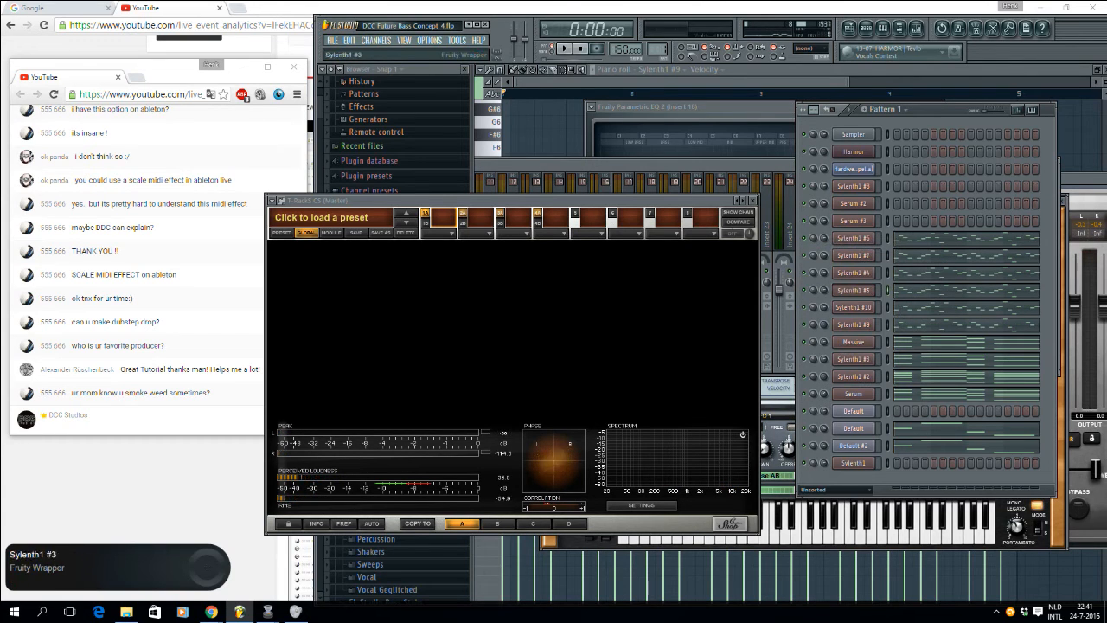
Step: Return to the playlist and play the drop with all layers to check the T-RackS CS meters, stopping near bar 12
{"action": "left_click", "coordinate": [849, 28]}
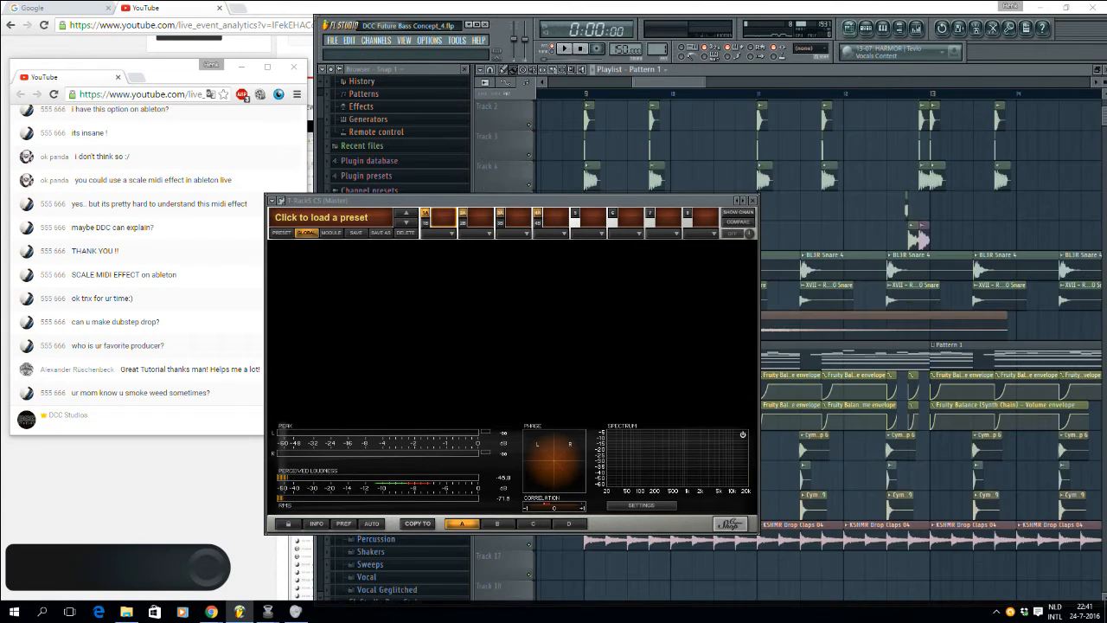
{"action": "key", "text": "space"}
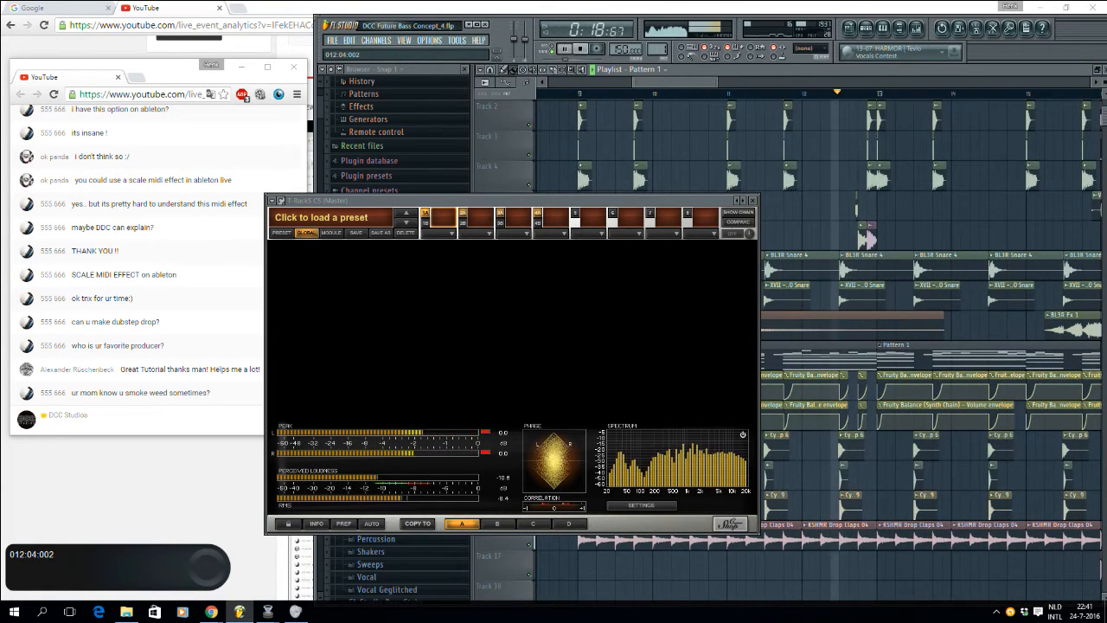
{"action": "key", "text": "space"}
Step: Open the channel settings of the tom and effect clips just before bar 13, and move T-RackS CS out of the way
{"action": "double_click", "coordinate": [862, 238]}
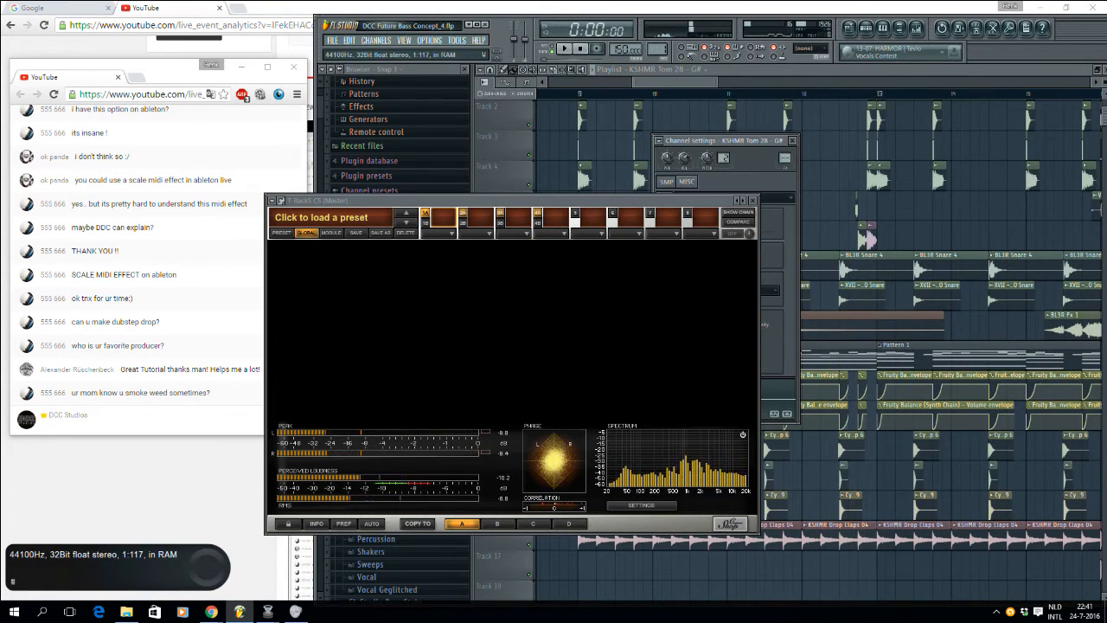
{"action": "double_click", "coordinate": [863, 237]}
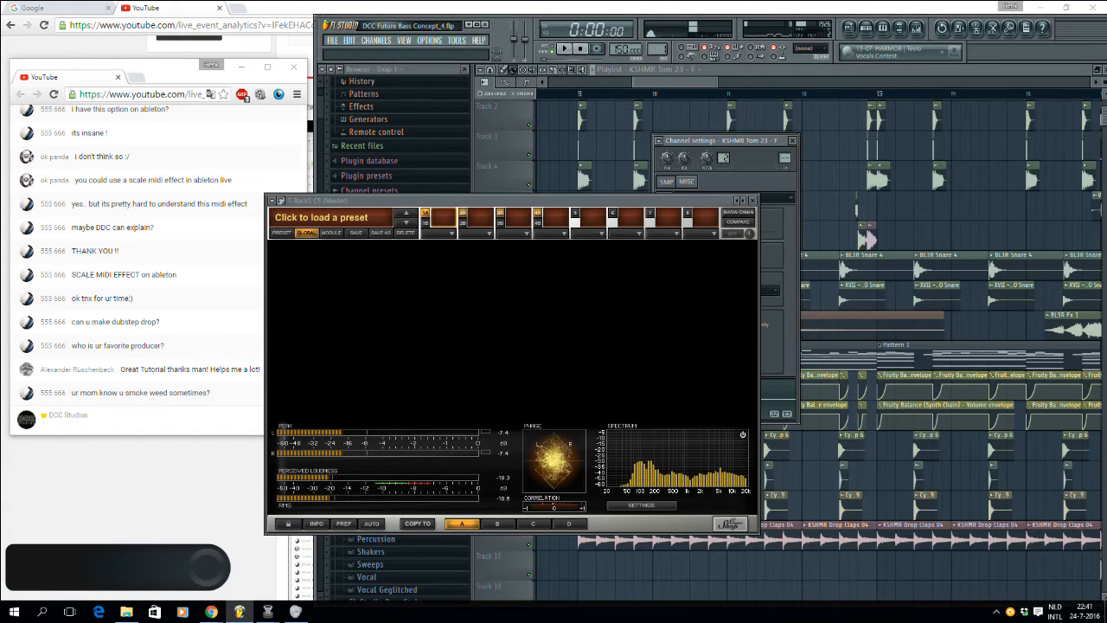
{"action": "left_click_drag", "start_coordinate": [605, 200], "coordinate": [584, 250]}
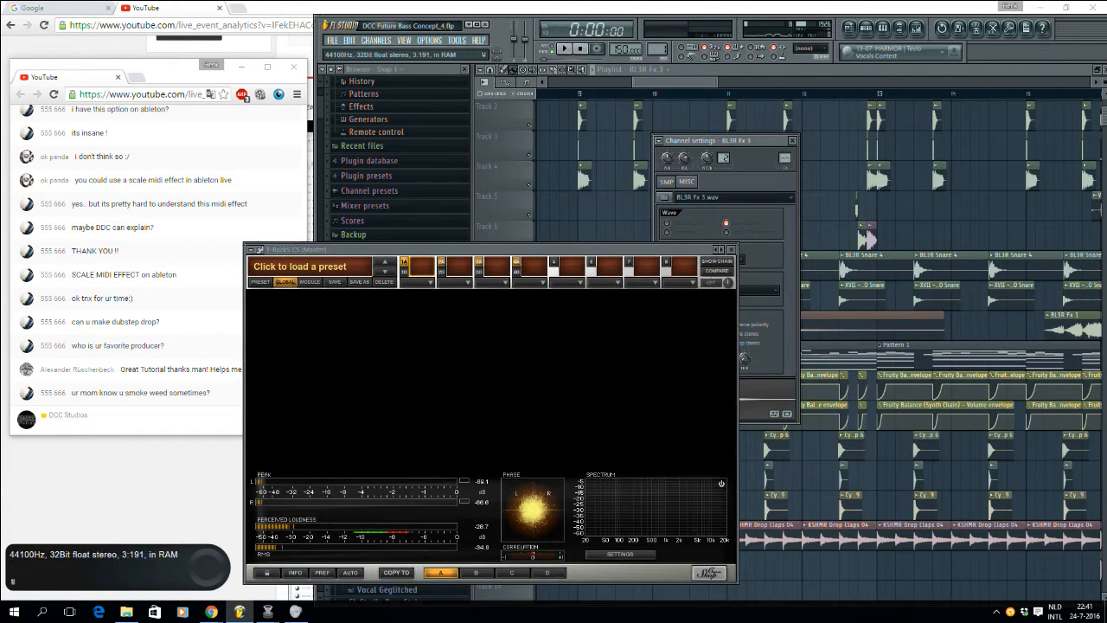
Step: Play the song from about bar 12, close T-RackS CS to reveal the arrangement, and stop playback
{"action": "left_click", "coordinate": [850, 93]}
{"action": "key", "text": "space"}
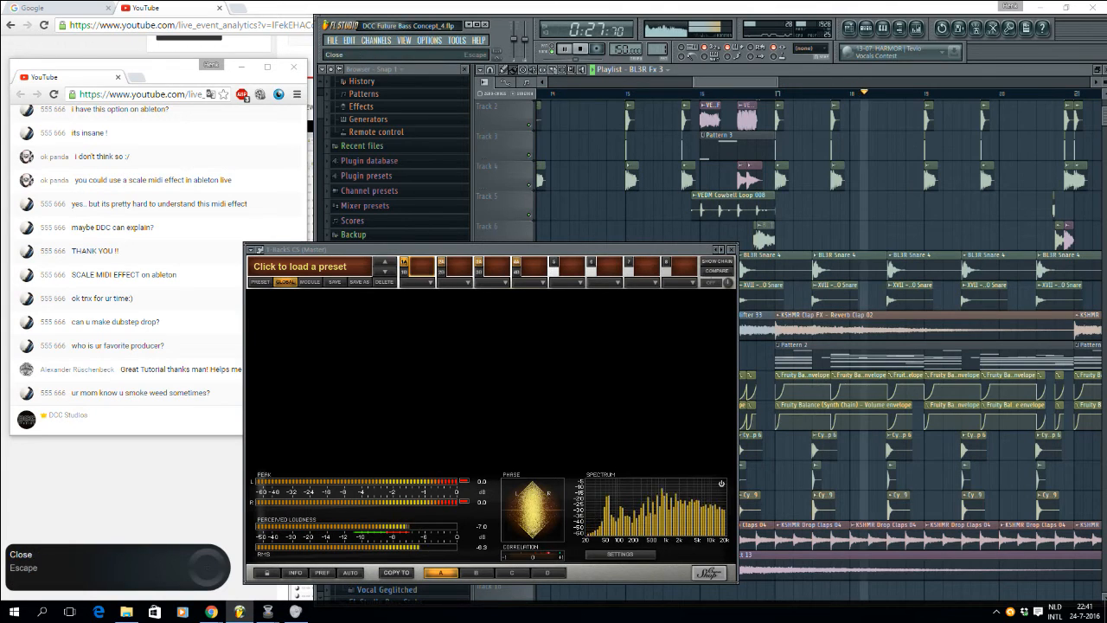
{"action": "left_click", "coordinate": [731, 249]}
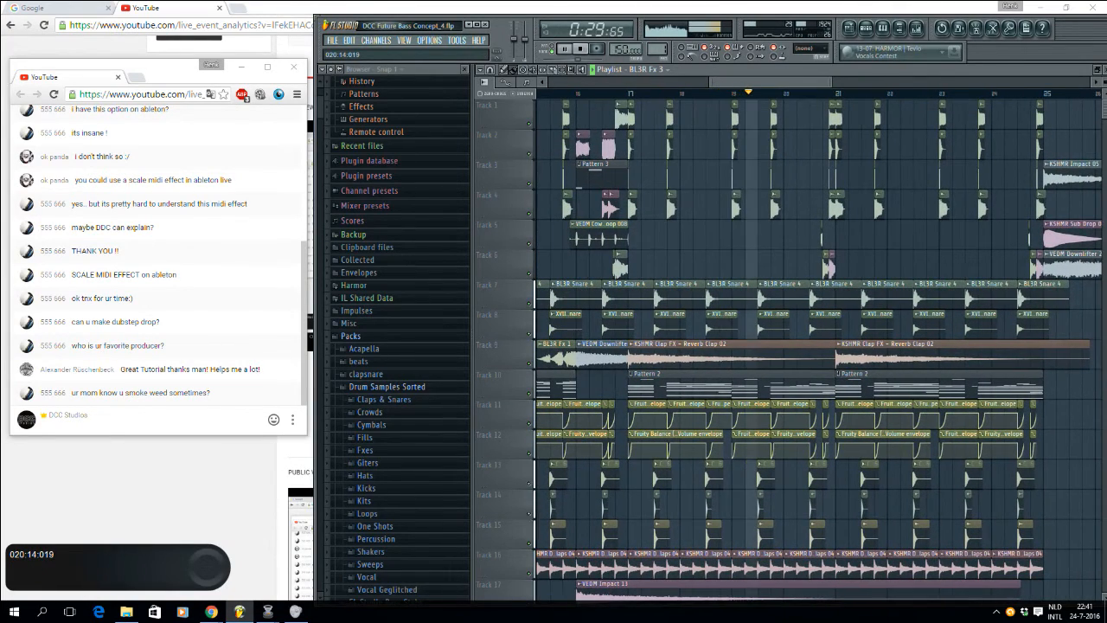
{"action": "key", "text": "space"}
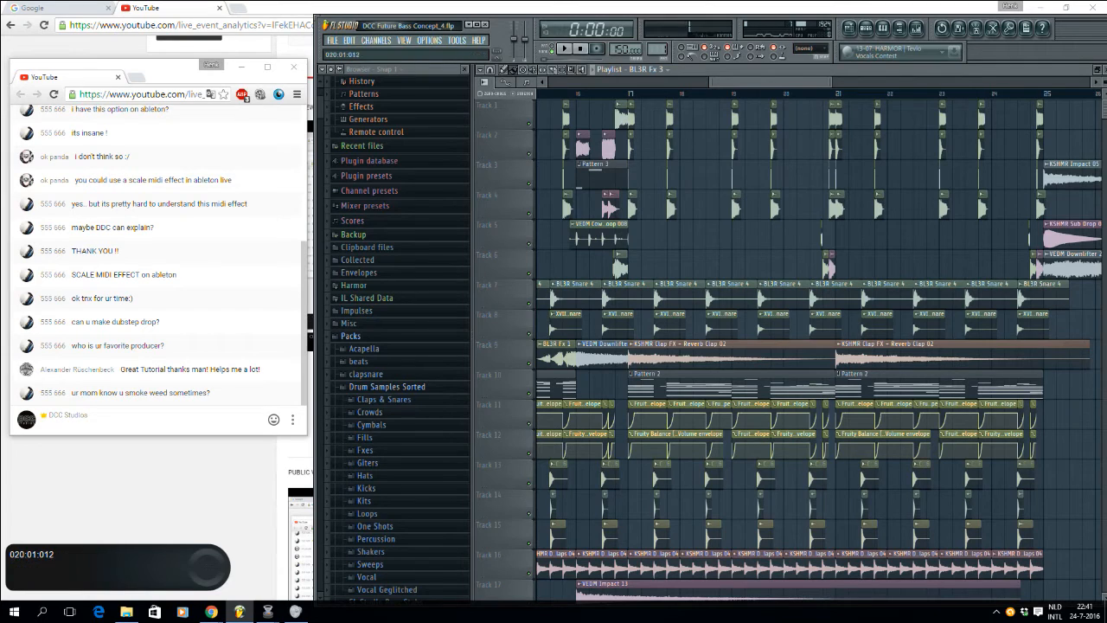
Step: Open Pattern 2 from the playlist and show the Fruity Slicer settings of the Hardwell & Dannic Survivors acapella channel
{"action": "double_click", "coordinate": [705, 384]}
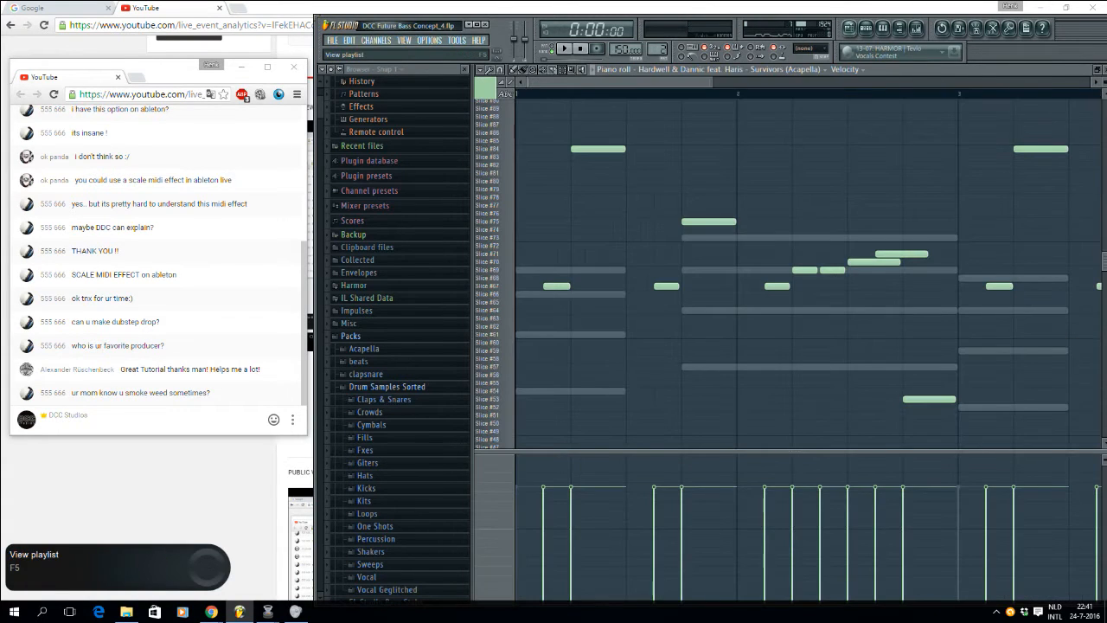
{"action": "key", "text": "F6"}
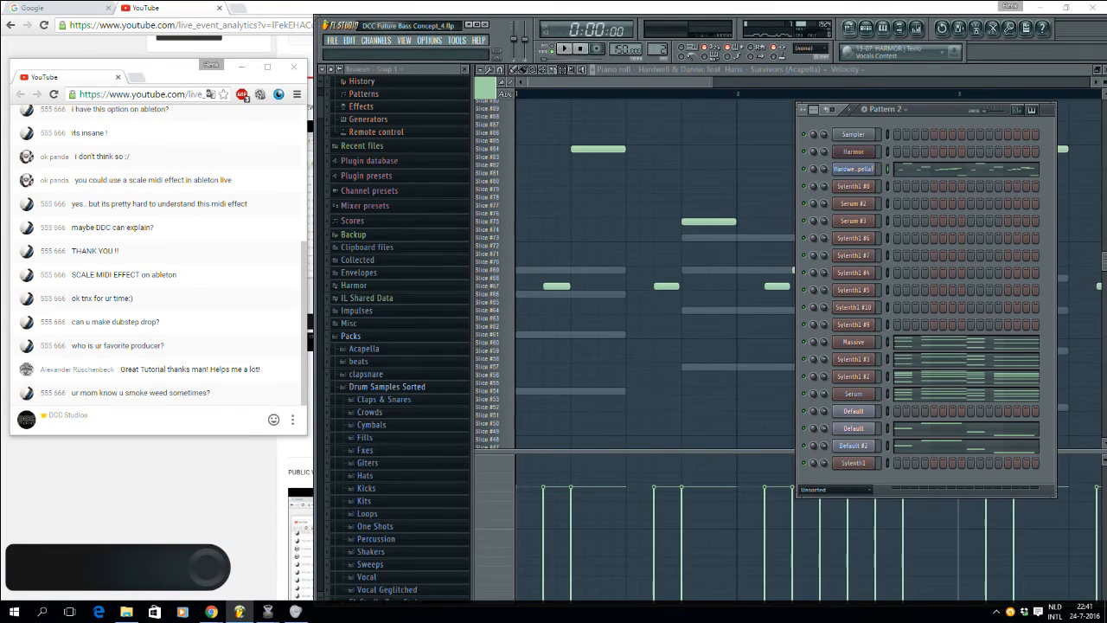
{"action": "left_click", "coordinate": [854, 168]}
{"action": "left_click_drag", "start_coordinate": [749, 140], "coordinate": [716, 130]}
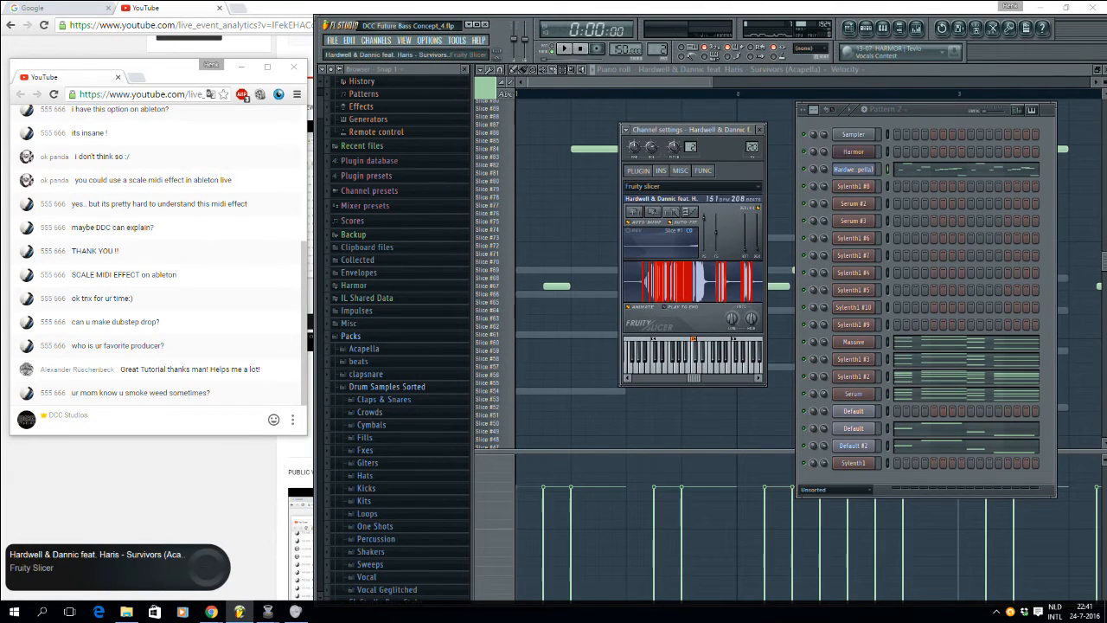
Step: Open the Survivors acapella channel's notes in the piano roll and show the whole sliced melody
{"action": "key", "text": "space"}
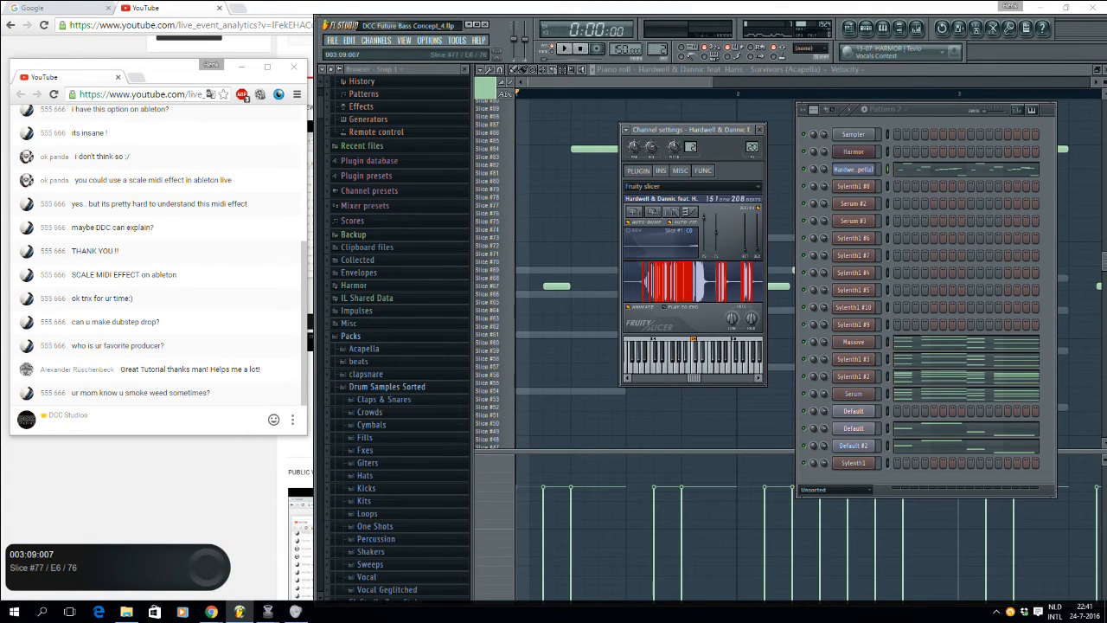
{"action": "left_click", "coordinate": [965, 169]}
{"action": "left_click", "coordinate": [965, 170]}
{"action": "scroll", "coordinate": [665, 259], "scroll_direction": "down", "scroll_amount": 5}
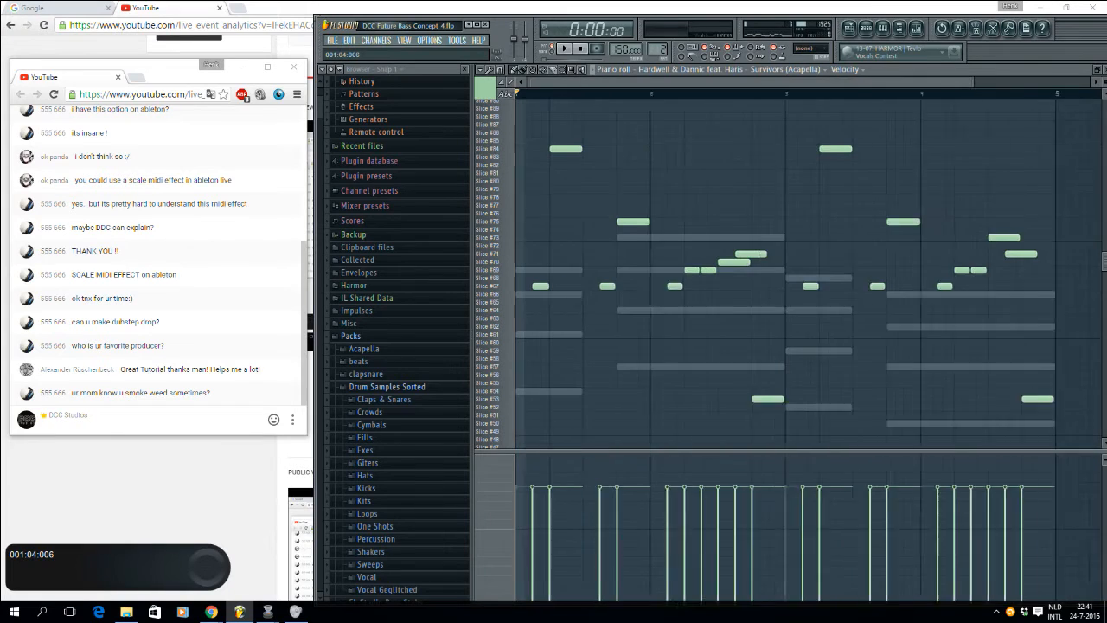
Step: Insert a new Fruity Slicer channel beside the Survivors acapella channel in Pattern 2
{"action": "left_click", "coordinate": [866, 29]}
{"action": "right_click", "coordinate": [854, 169]}
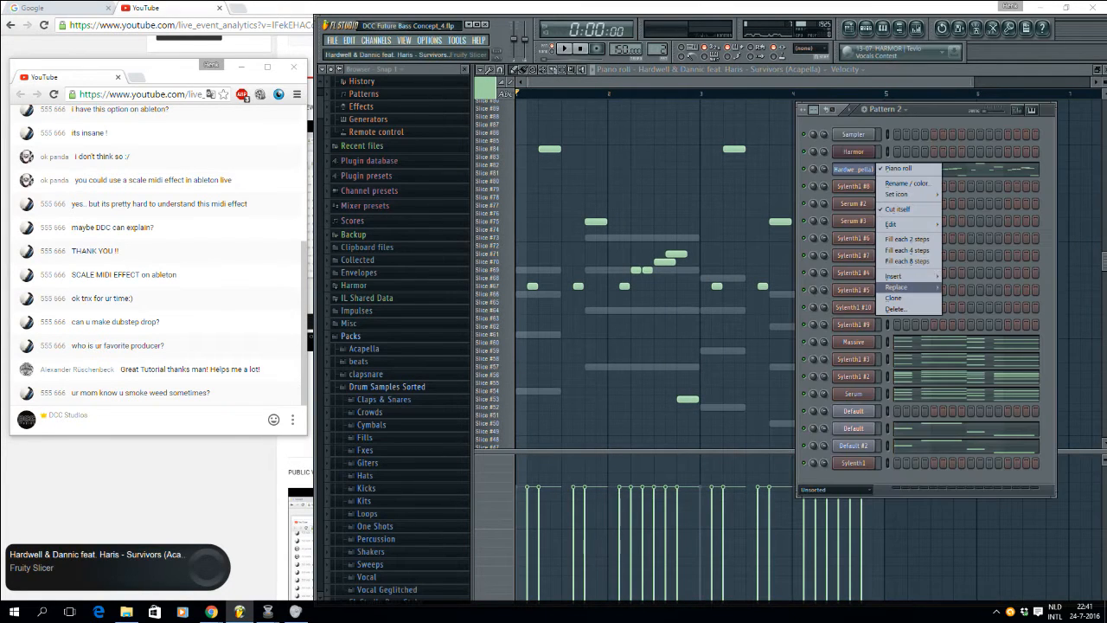
{"action": "mouse_move", "coordinate": [899, 277]}
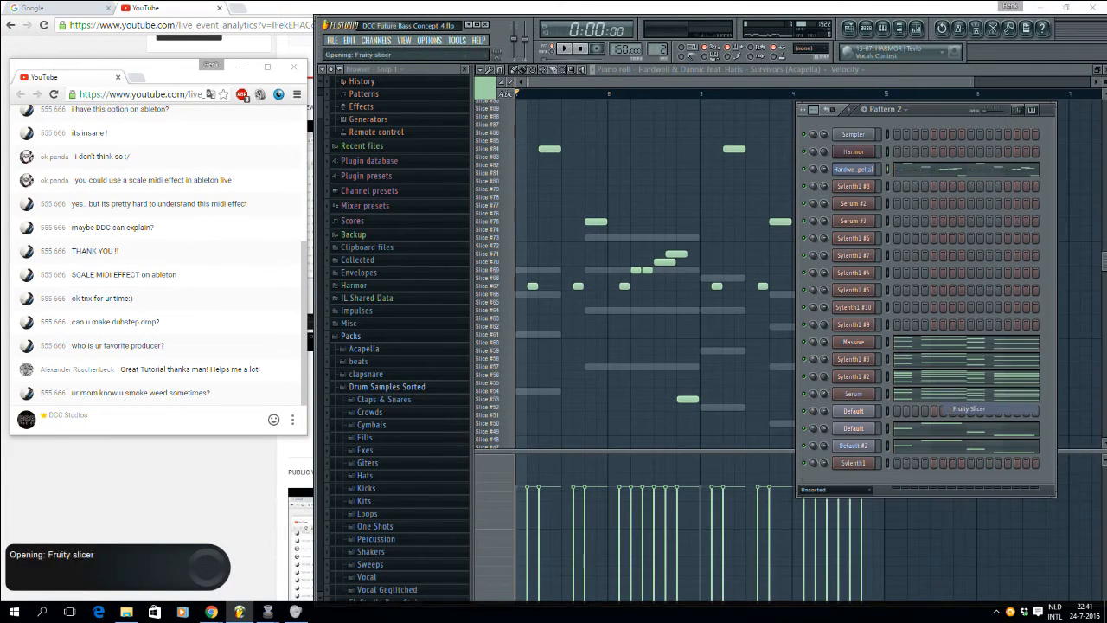
{"action": "left_click", "coordinate": [968, 409]}
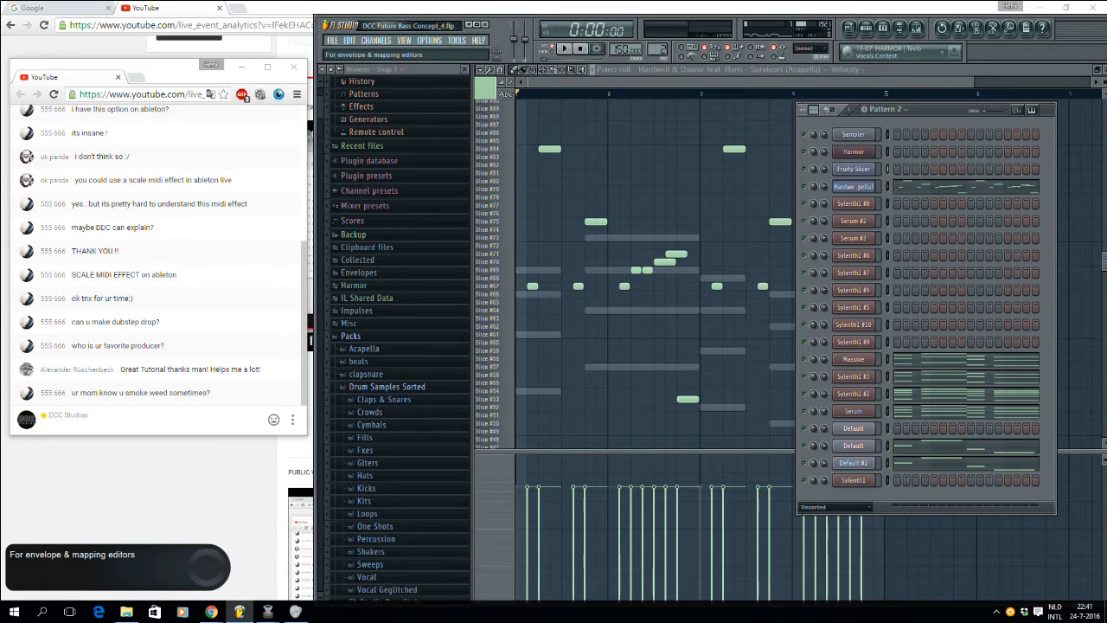
Step: Load the Hardwell & Dannic Survivors acapella from the Hardwell Accas sample folder into the new Fruity Slicer channel
{"action": "scroll", "coordinate": [398, 338], "scroll_direction": "down", "scroll_amount": 10}
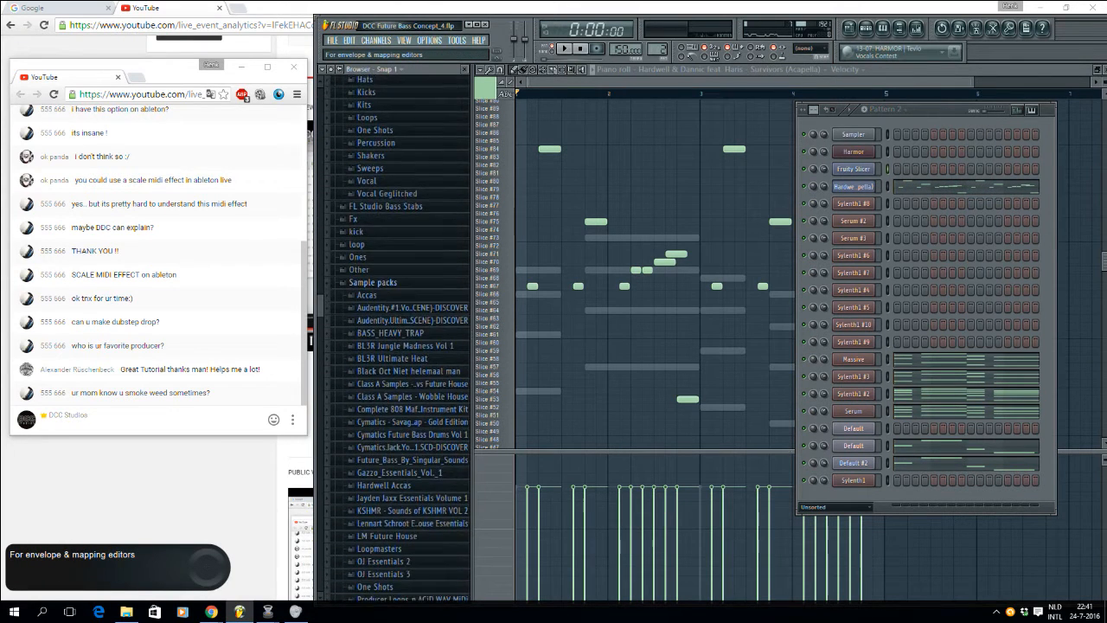
{"action": "scroll", "coordinate": [398, 338], "scroll_direction": "down", "scroll_amount": 3}
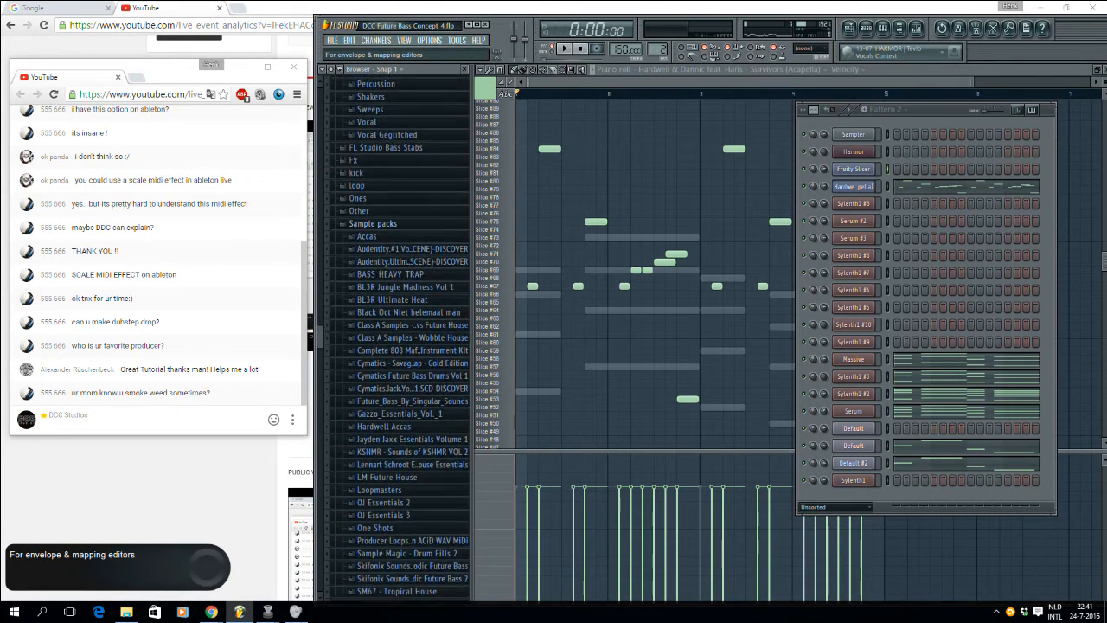
{"action": "scroll", "coordinate": [398, 415], "scroll_direction": "down", "scroll_amount": 1}
{"action": "left_click", "coordinate": [384, 415]}
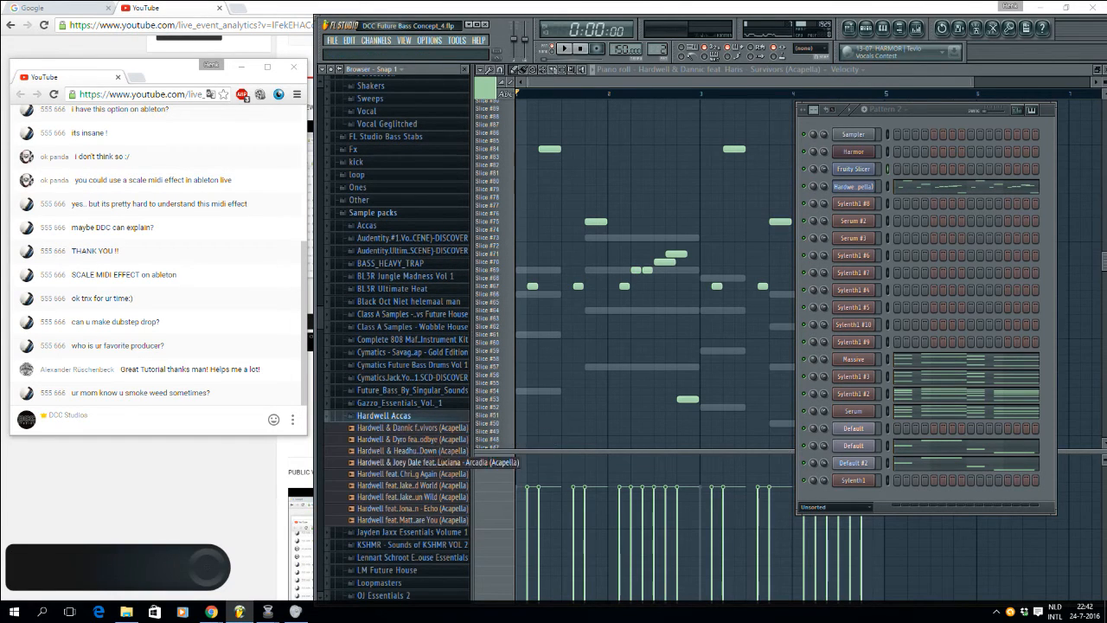
{"action": "left_click_drag", "start_coordinate": [380, 427], "coordinate": [835, 192]}
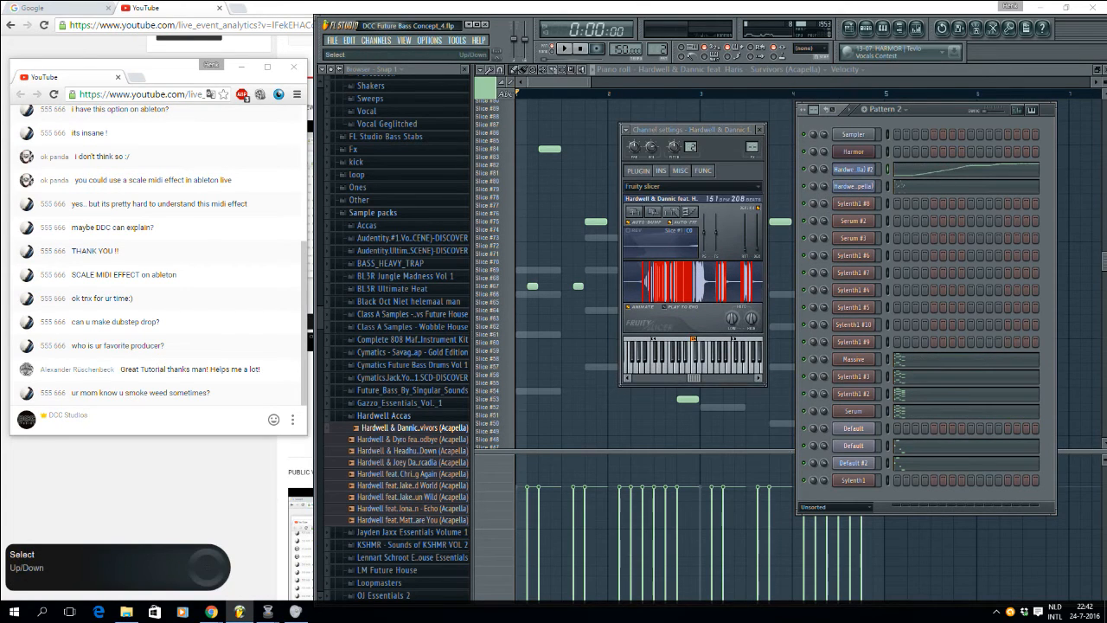
Step: Cut the automatically placed slice notes from the new Fruity Slicer channel and open the original acapella channel
{"action": "key", "text": "ctrl+x"}
{"action": "left_click", "coordinate": [854, 186]}
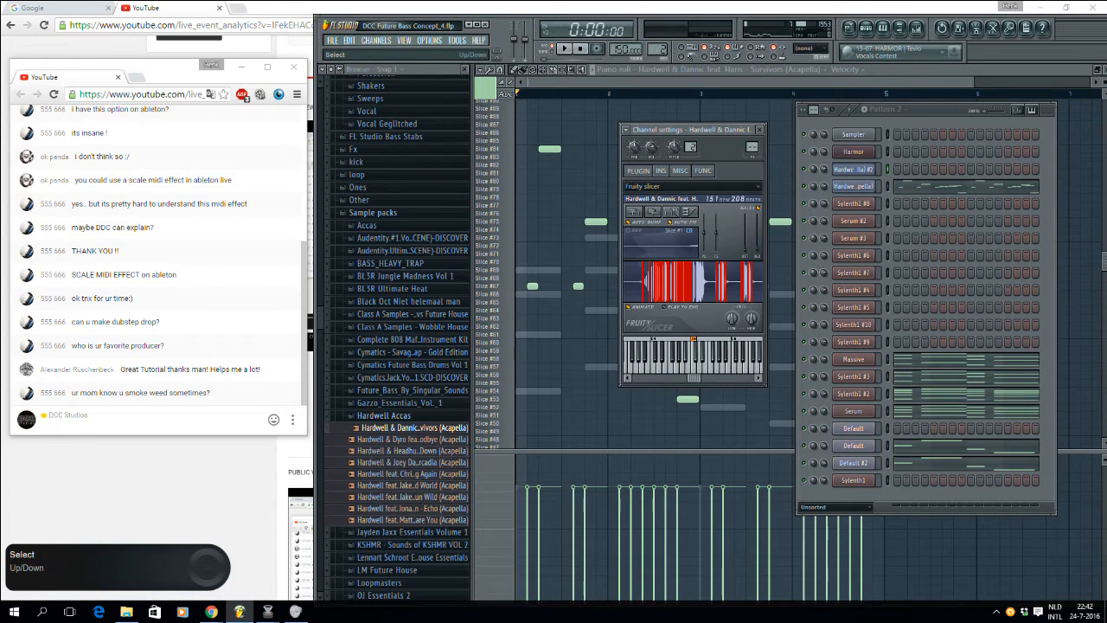
Step: Open the new Fruity Slicer channel's piano roll and audition its slices by moving a temporary test note across them
{"action": "left_click", "coordinate": [854, 186]}
{"action": "left_click", "coordinate": [854, 186]}
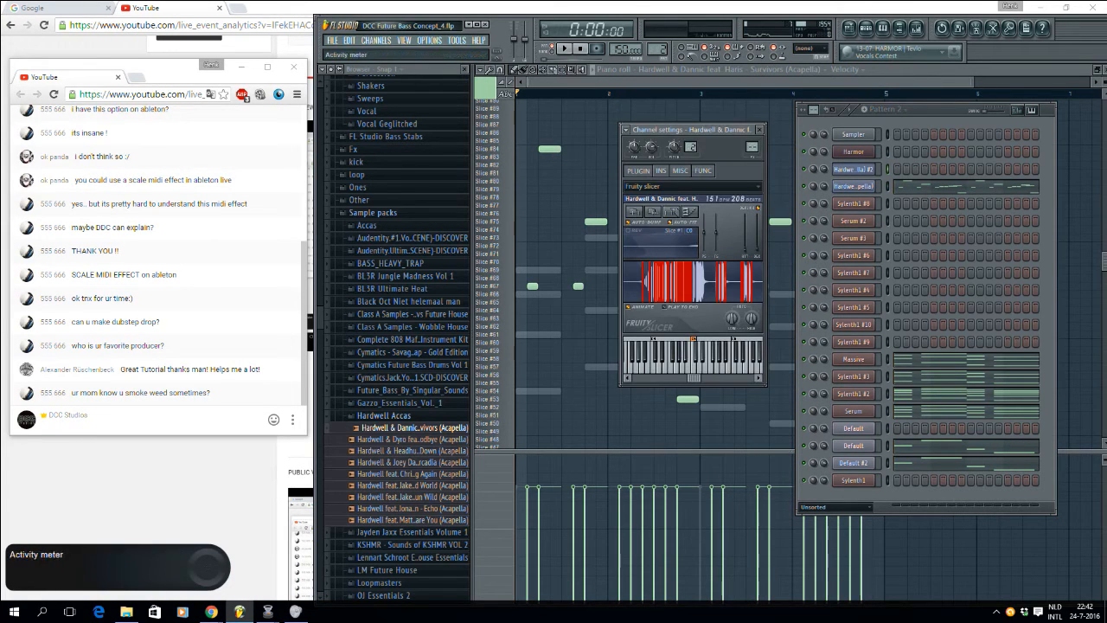
{"action": "right_click", "coordinate": [856, 169]}
{"action": "left_click", "coordinate": [898, 168]}
{"action": "scroll", "coordinate": [683, 260], "scroll_direction": "up", "scroll_amount": 5}
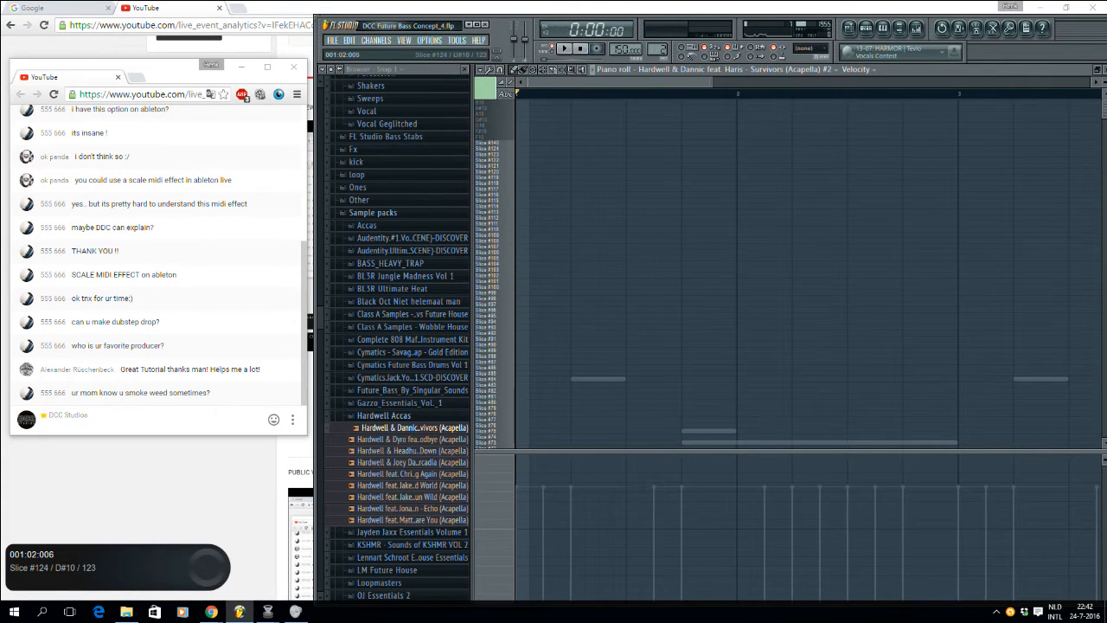
{"action": "left_click_drag", "start_coordinate": [535, 149], "coordinate": [535, 327]}
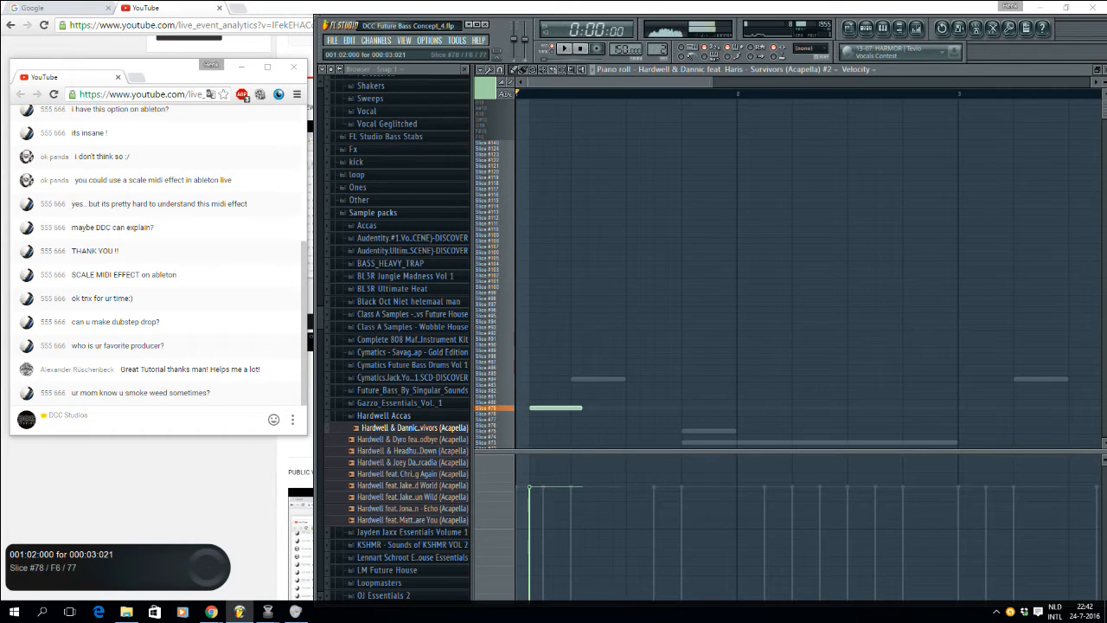
{"action": "mouse_move", "coordinate": [535, 407]}
{"action": "left_mouse_down"}
{"action": "mouse_move", "coordinate": [524, 380]}
{"action": "mouse_move", "coordinate": [519, 439]}
{"action": "mouse_move", "coordinate": [519, 353]}
{"action": "mouse_move", "coordinate": [519, 399]}
{"action": "left_mouse_up"}
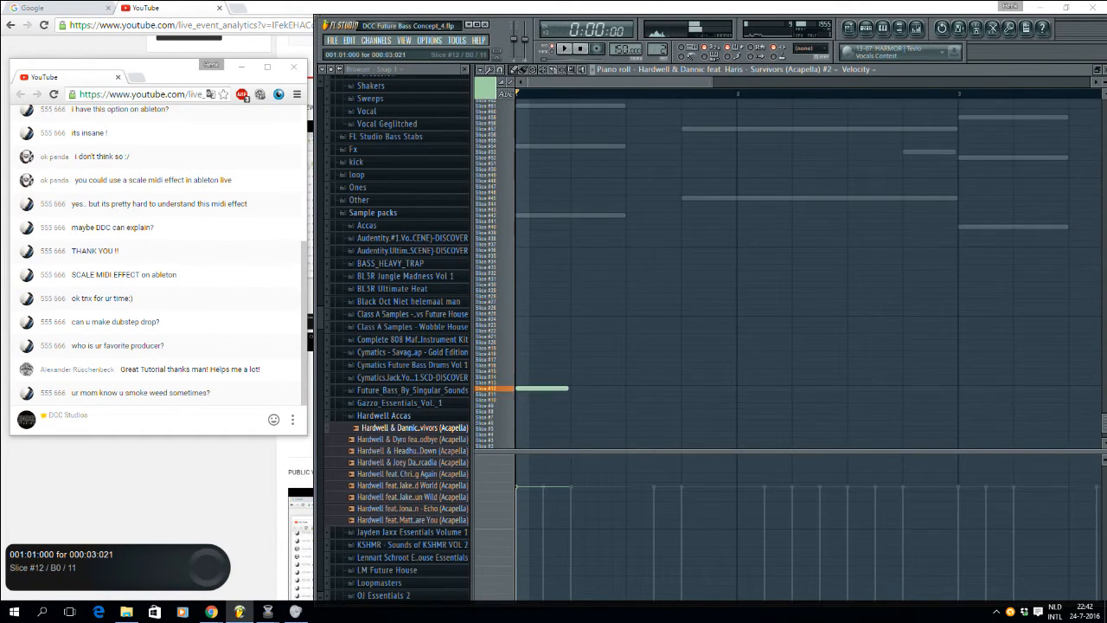
{"action": "scroll", "coordinate": [533, 388], "scroll_direction": "down", "scroll_amount": 1}
{"action": "scroll", "coordinate": [533, 388], "scroll_direction": "up", "scroll_amount": 5}
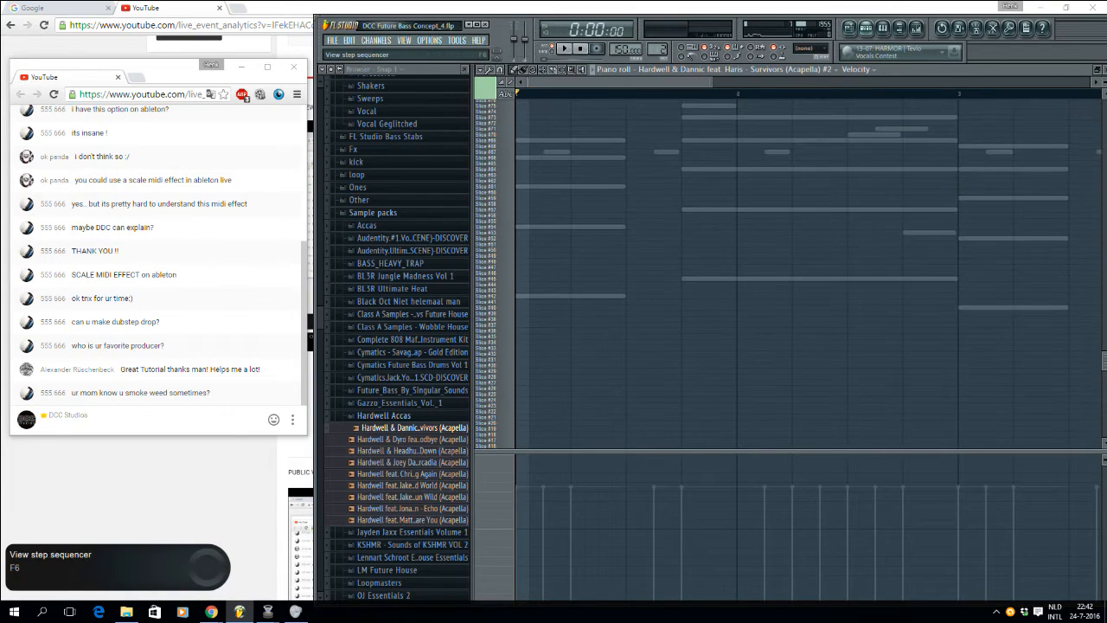
Step: Route the new Fruity Slicer channel to an empty mixer insert track
{"action": "left_click", "coordinate": [866, 29]}
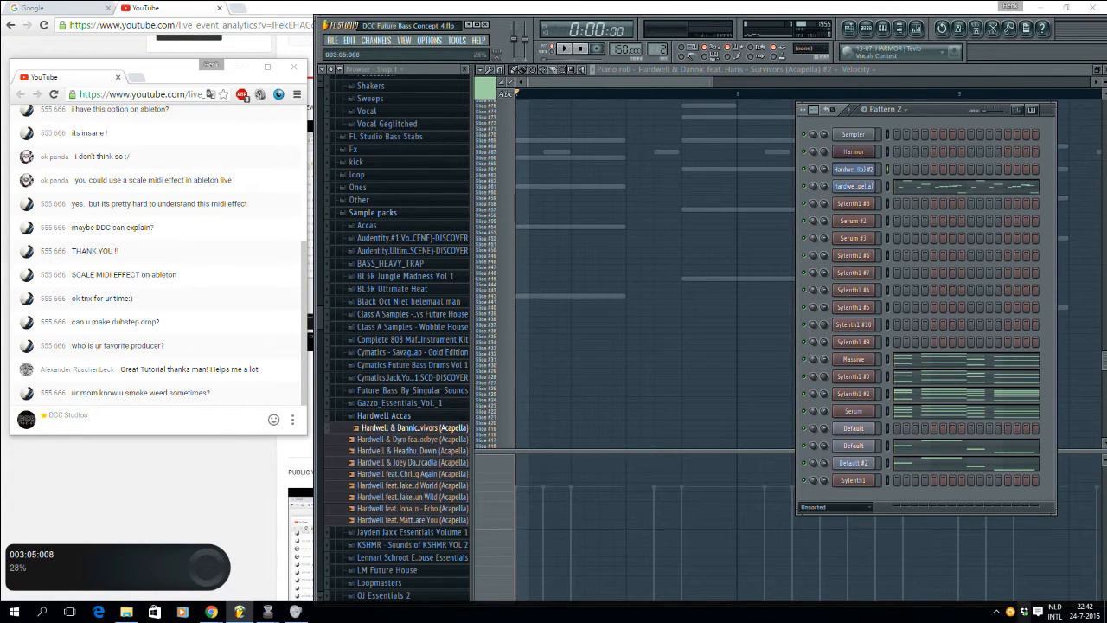
{"action": "left_click", "coordinate": [852, 169]}
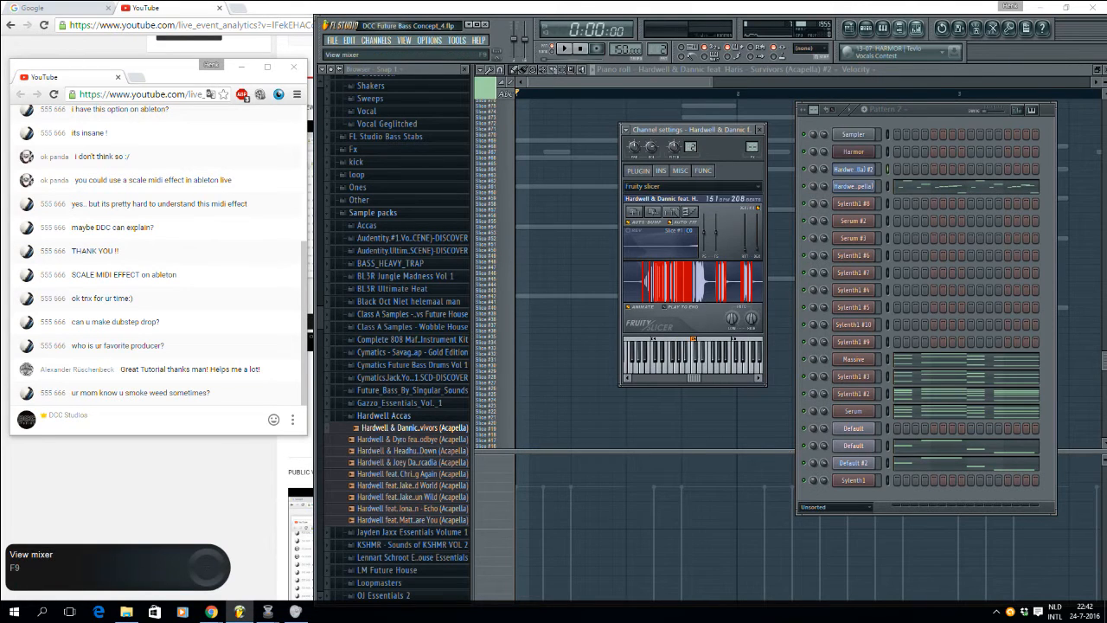
{"action": "left_click", "coordinate": [899, 28]}
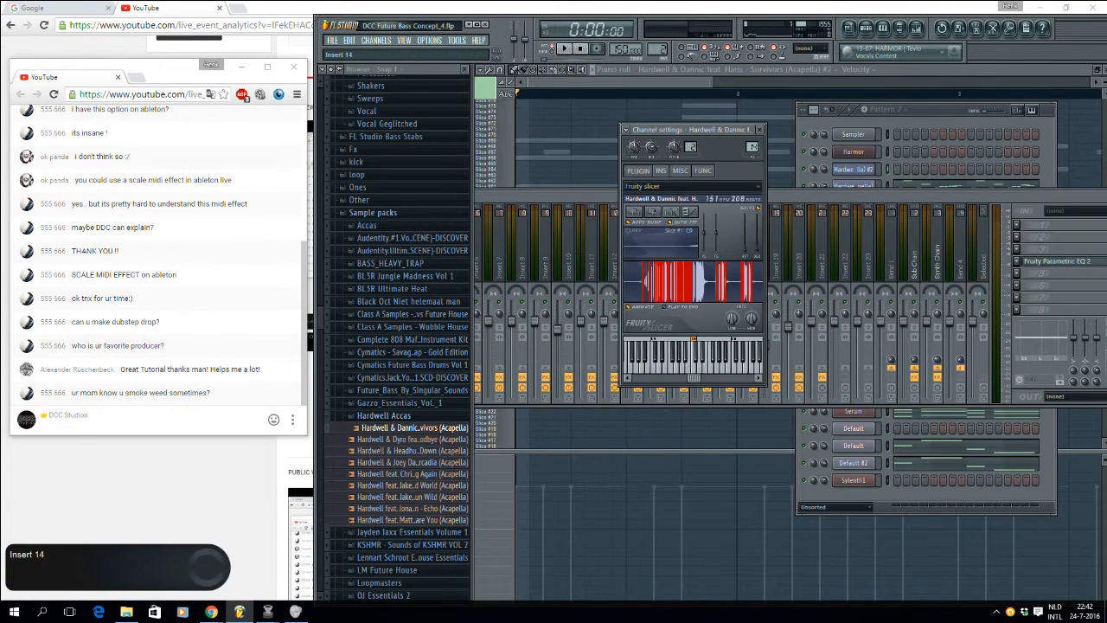
{"action": "left_click_drag", "start_coordinate": [752, 147], "coordinate": [751, 119]}
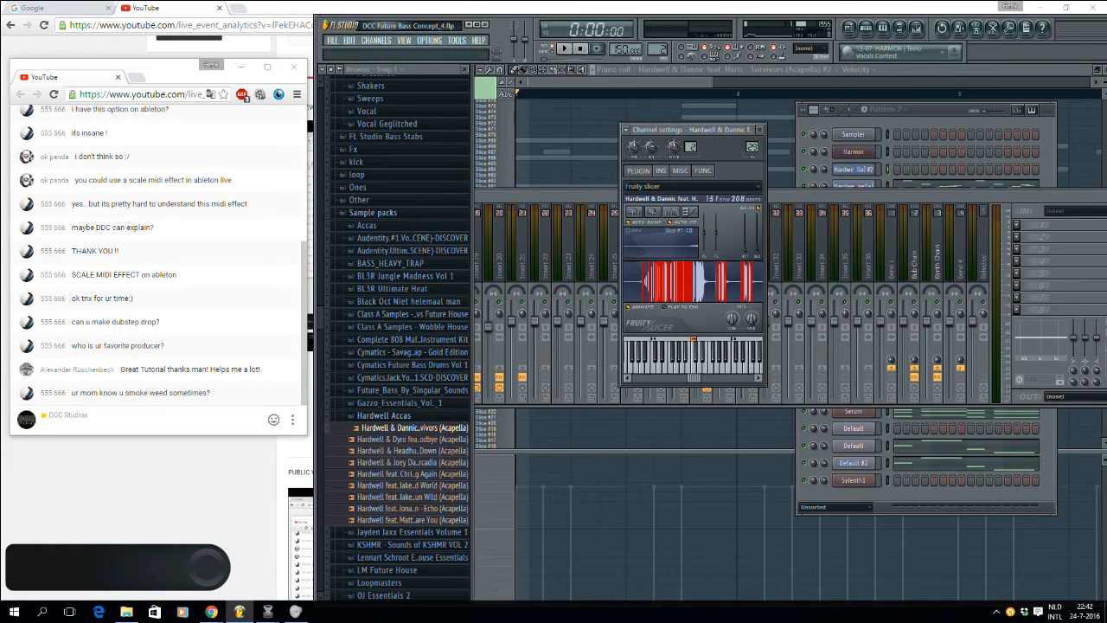
Step: Show the original acapella channel's effects on mixer Insert 20 and open its CamelCrusher
{"action": "left_click", "coordinate": [956, 109]}
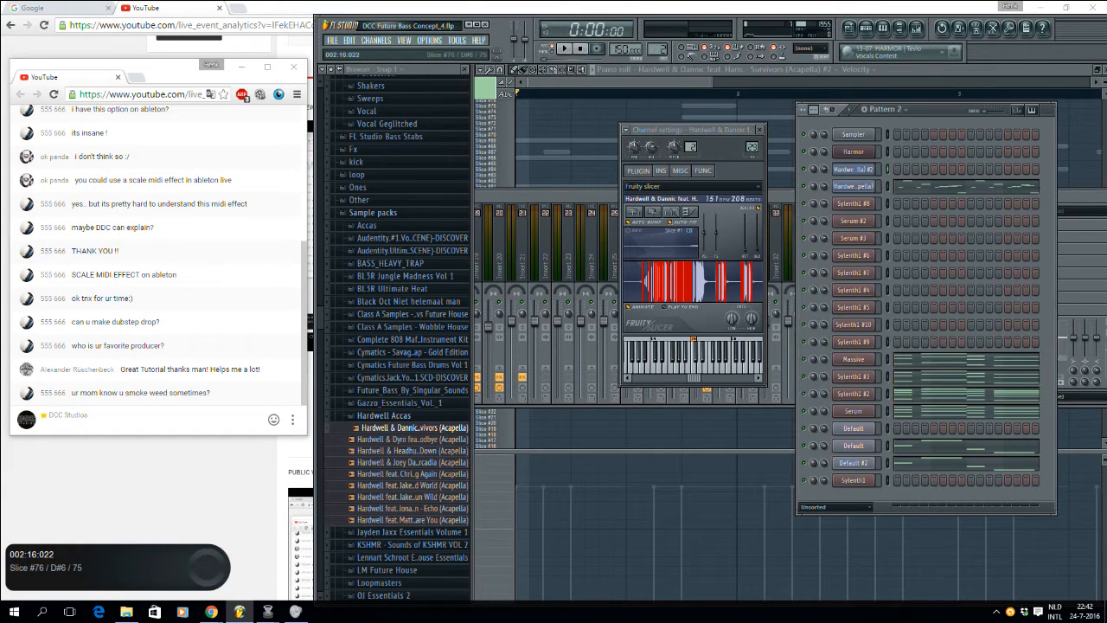
{"action": "left_click", "coordinate": [854, 187]}
{"action": "key", "text": "F9"}
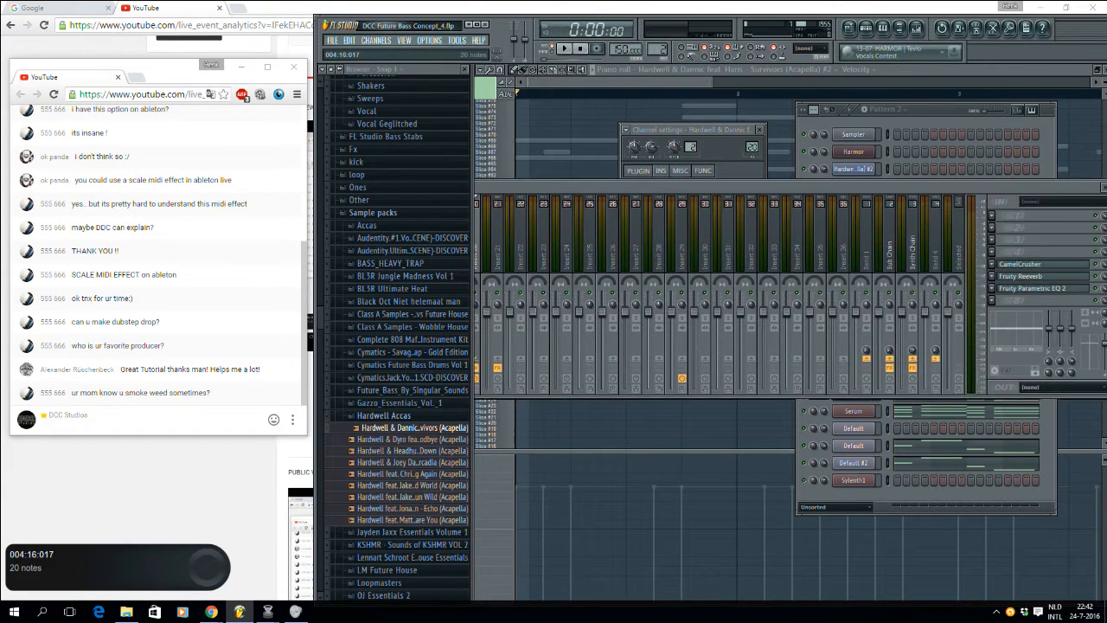
{"action": "left_click", "coordinate": [1029, 264]}
{"action": "left_click_drag", "start_coordinate": [545, 187], "coordinate": [581, 171]}
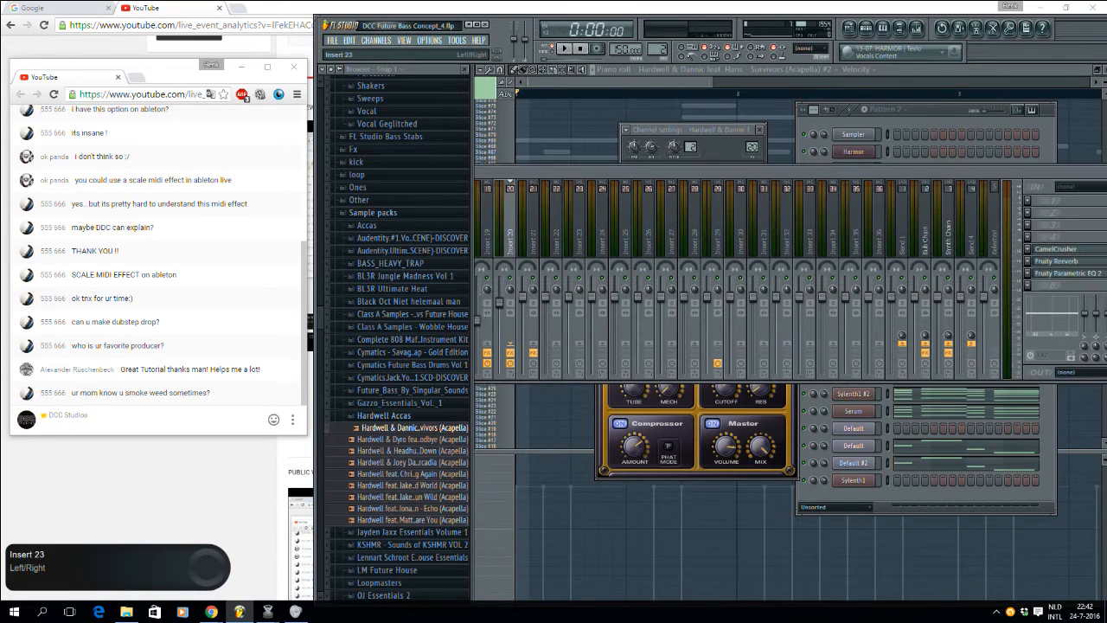
Step: Play the pattern briefly, stop it, and open the Fruity Reeverb settings on Insert 20
{"action": "key", "text": "space"}
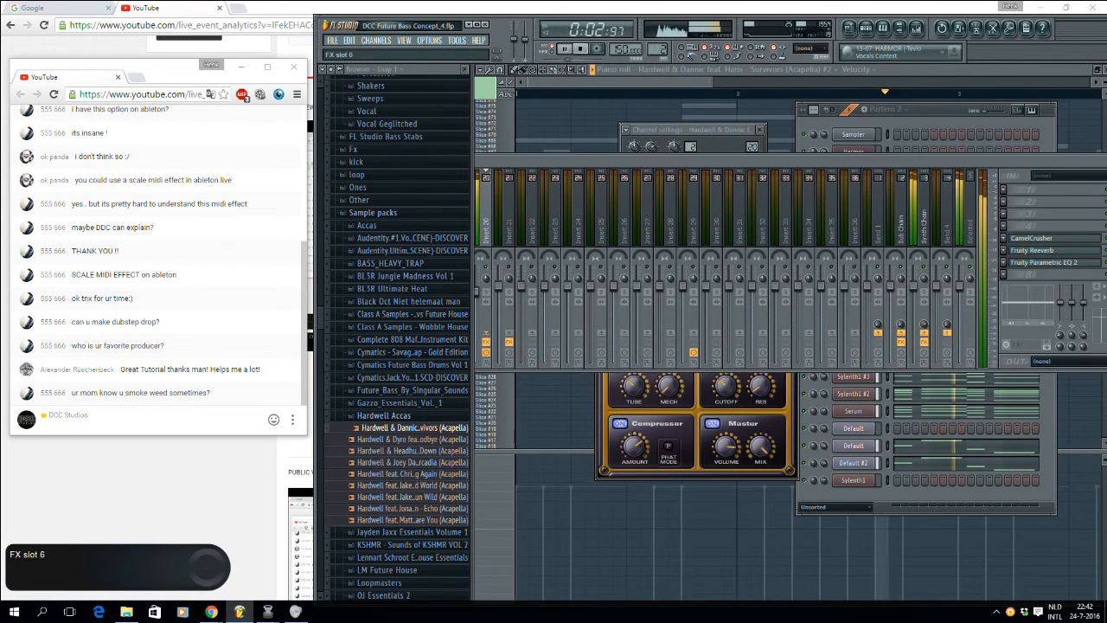
{"action": "key", "text": "space"}
{"action": "left_click", "coordinate": [1035, 250]}
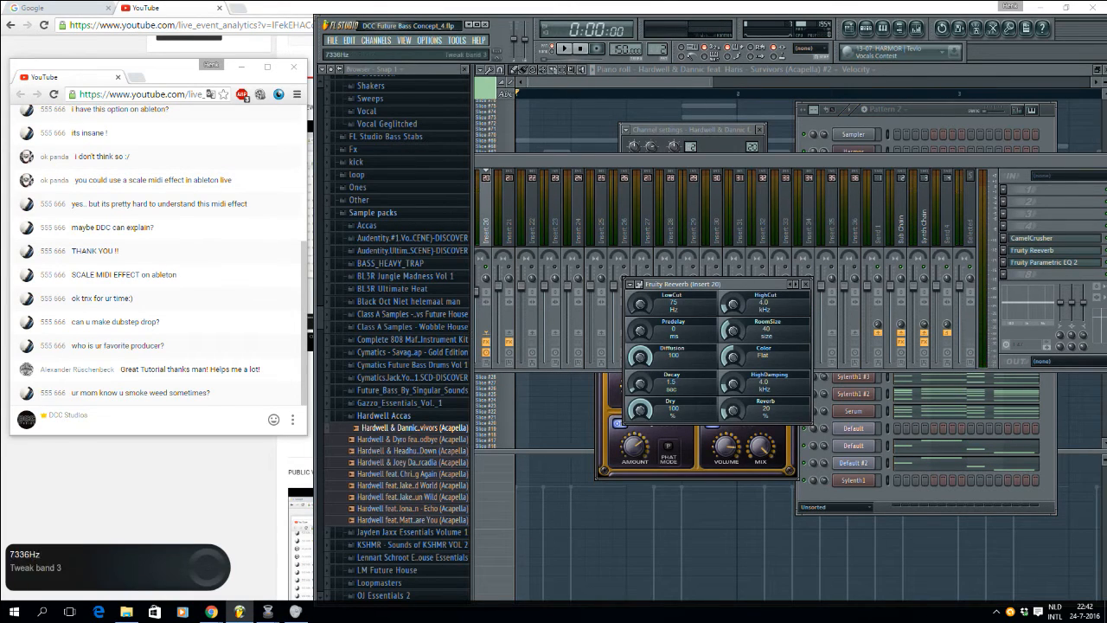
Step: View the Fruity Parametric EQ 2 curve on mixer insert 20, and bring the channel rack and mixer to the front
{"action": "left_click", "coordinate": [1042, 262]}
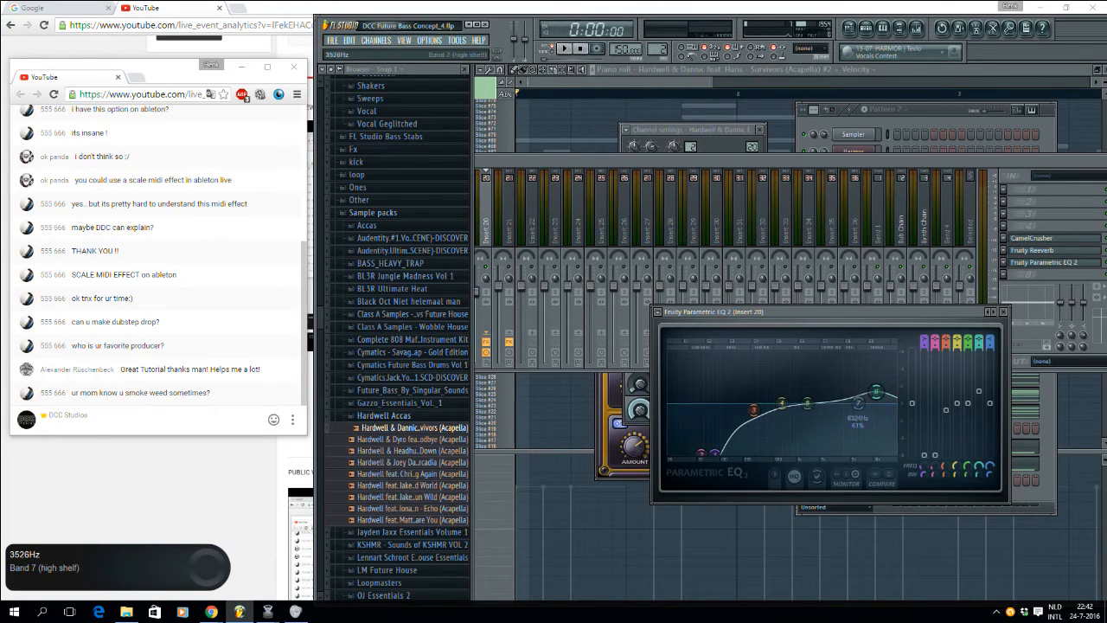
{"action": "left_click", "coordinate": [928, 110]}
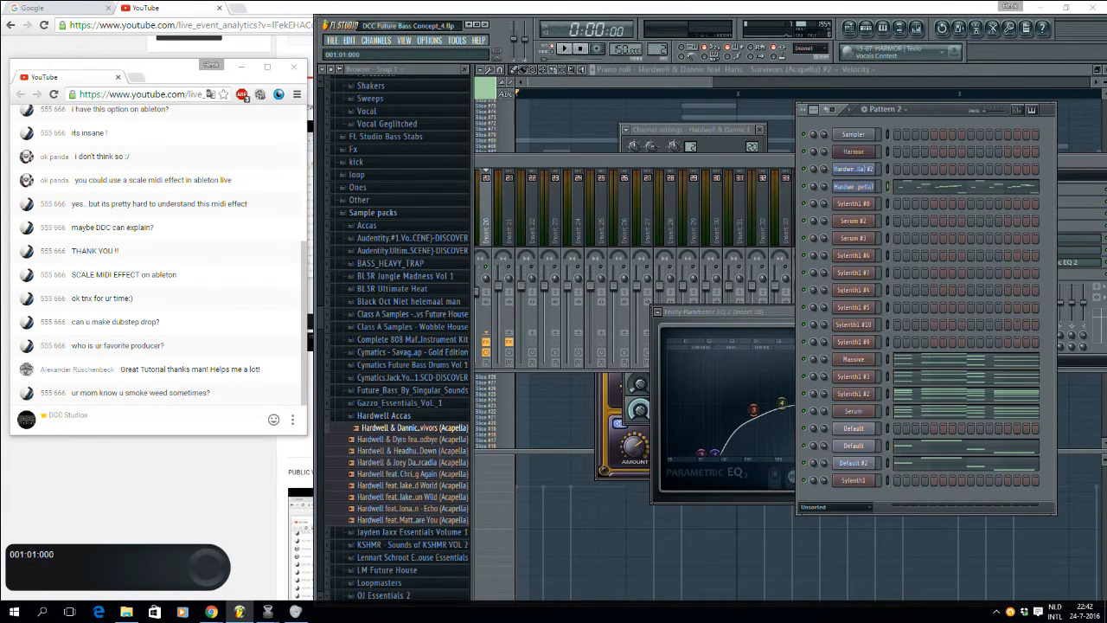
{"action": "key", "text": "F9"}
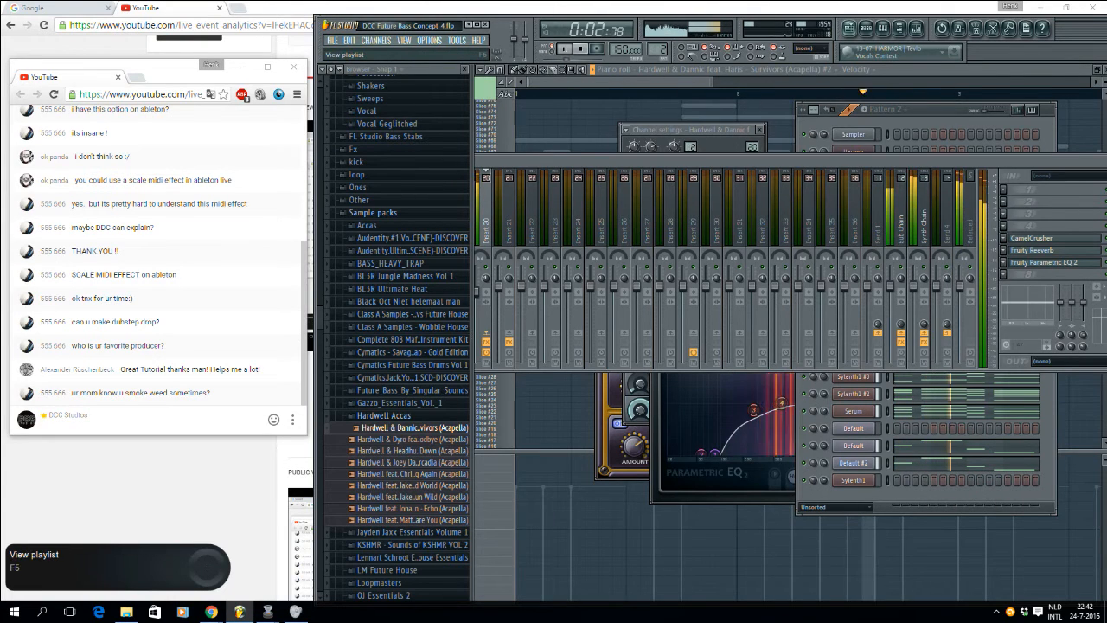
Step: Show the playlist with the channel rack over it during playback, and stop the song
{"action": "key", "text": "F5"}
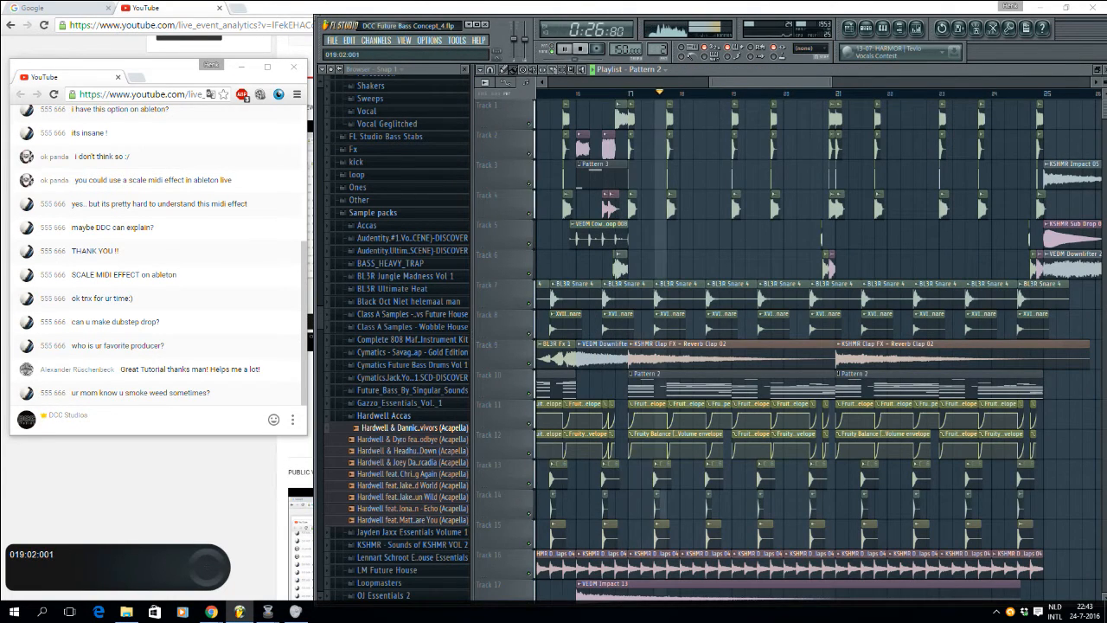
{"action": "key", "text": "F8"}
{"action": "key", "text": "F6"}
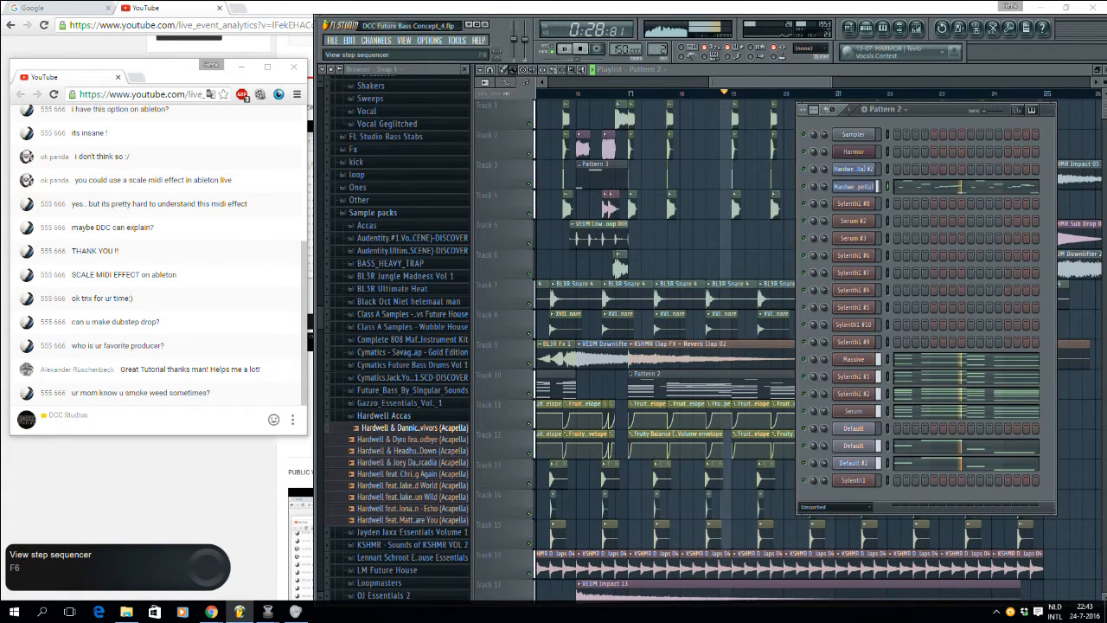
{"action": "key", "text": "space"}
Step: Open the Fruity Slicer settings of the Hardwell & Dannic acapella channel and toggle between song and pattern mode
{"action": "left_click", "coordinate": [854, 187]}
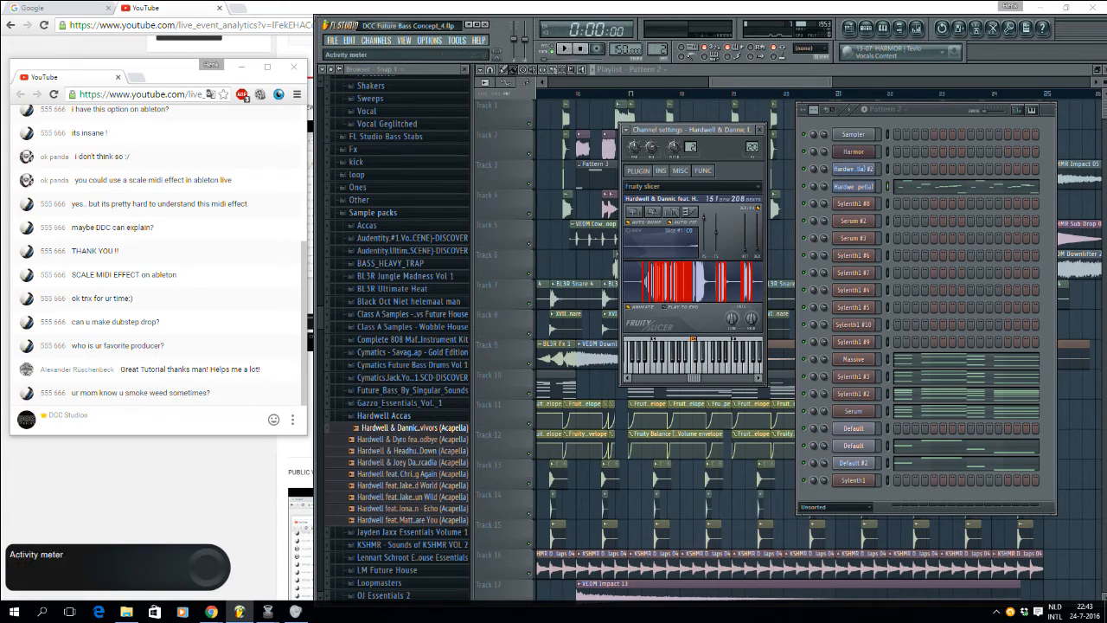
{"action": "left_click", "coordinate": [854, 187]}
{"action": "left_click", "coordinate": [853, 187]}
{"action": "key", "text": "l"}
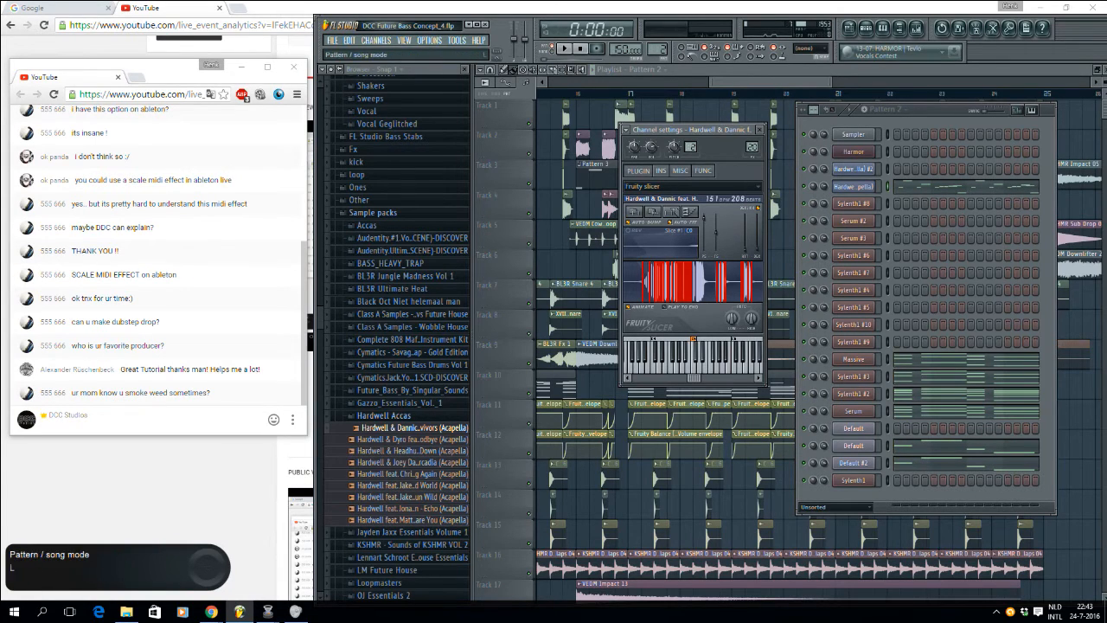
Step: Play Pattern 2 while viewing the acapella channel's sliced vocal notes in the piano roll
{"action": "key", "text": "space"}
{"action": "left_click", "coordinate": [946, 187]}
{"action": "scroll", "coordinate": [808, 273], "scroll_direction": "down", "scroll_amount": 2}
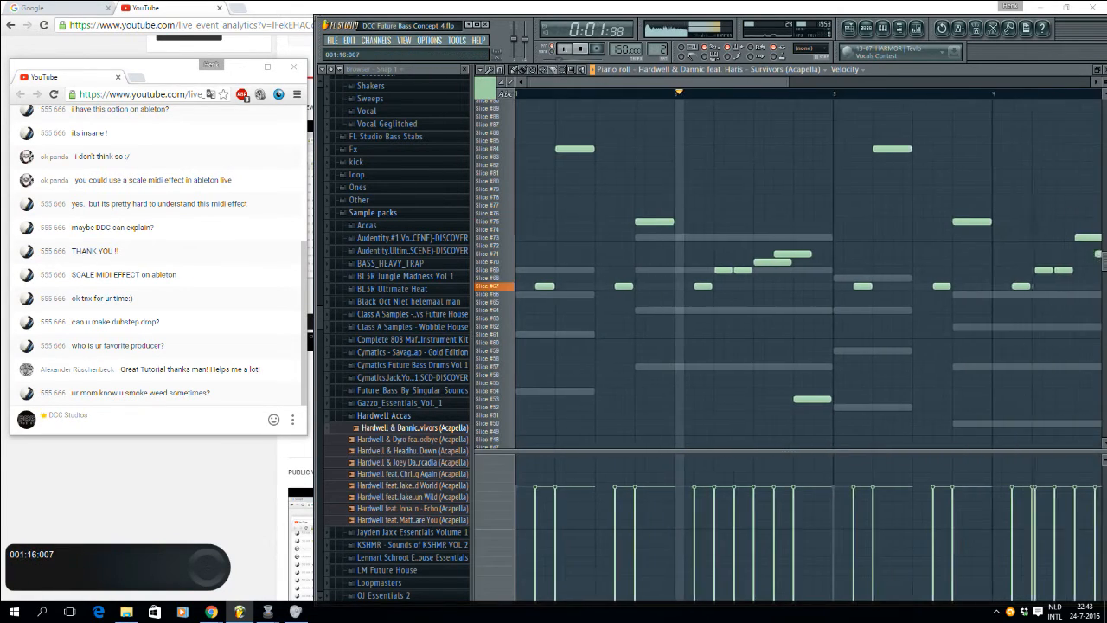
{"action": "scroll", "coordinate": [808, 274], "scroll_direction": "down", "scroll_amount": 1}
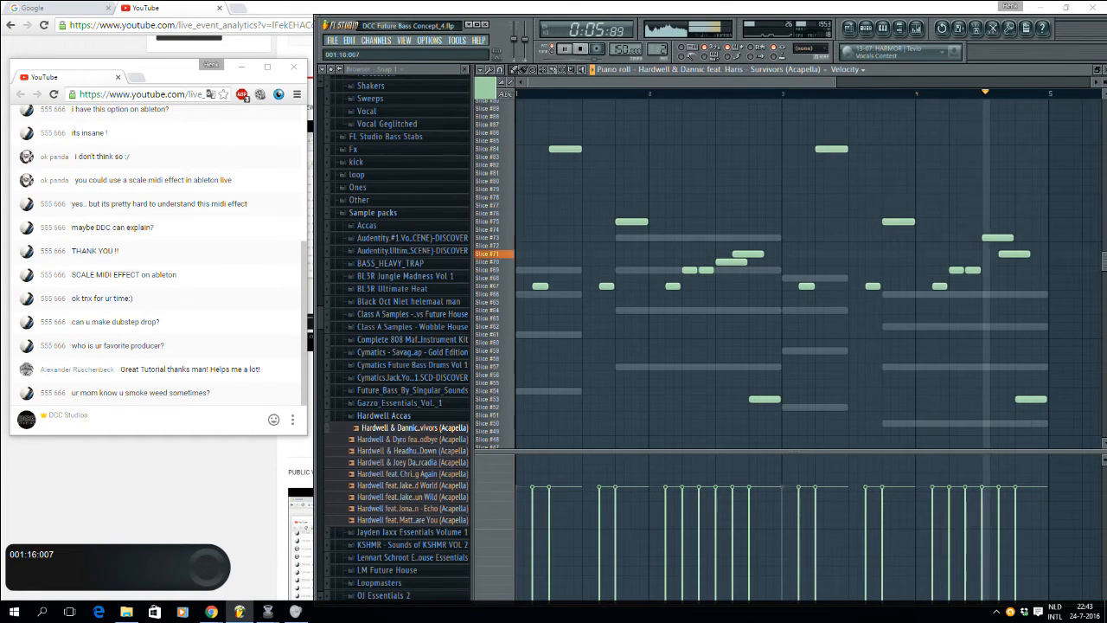
{"action": "left_click", "coordinate": [846, 69]}
{"action": "left_click", "coordinate": [858, 102]}
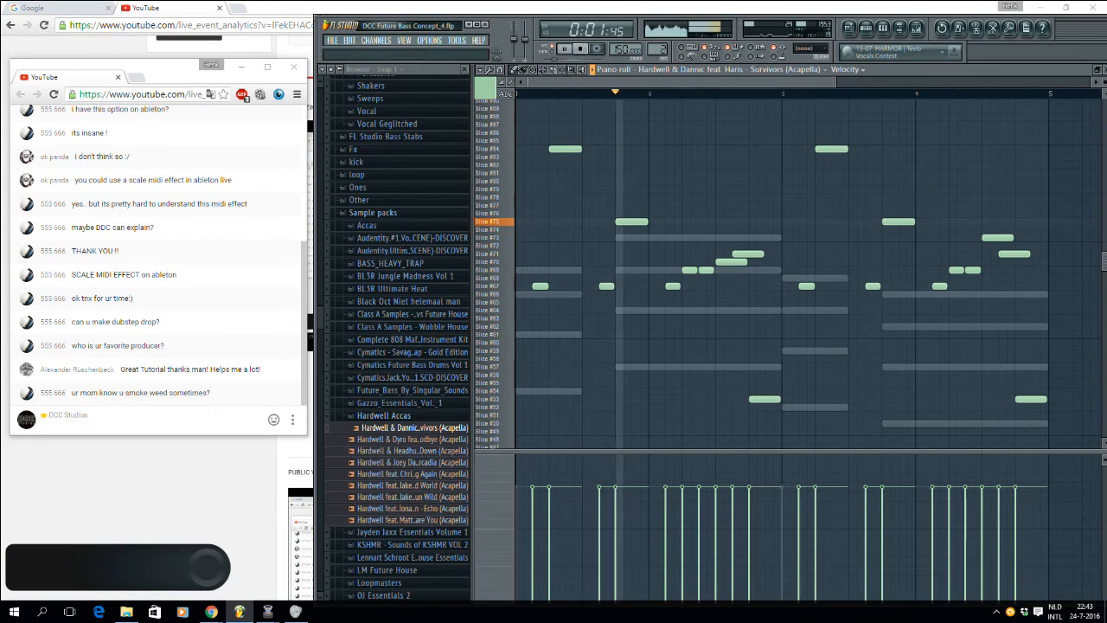
Step: Stop playback and audition the first Slice #67 note in the vocal piano roll
{"action": "key", "text": "space"}
{"action": "scroll", "coordinate": [628, 237], "scroll_direction": "up", "scroll_amount": 4}
{"action": "left_click", "coordinate": [618, 286]}
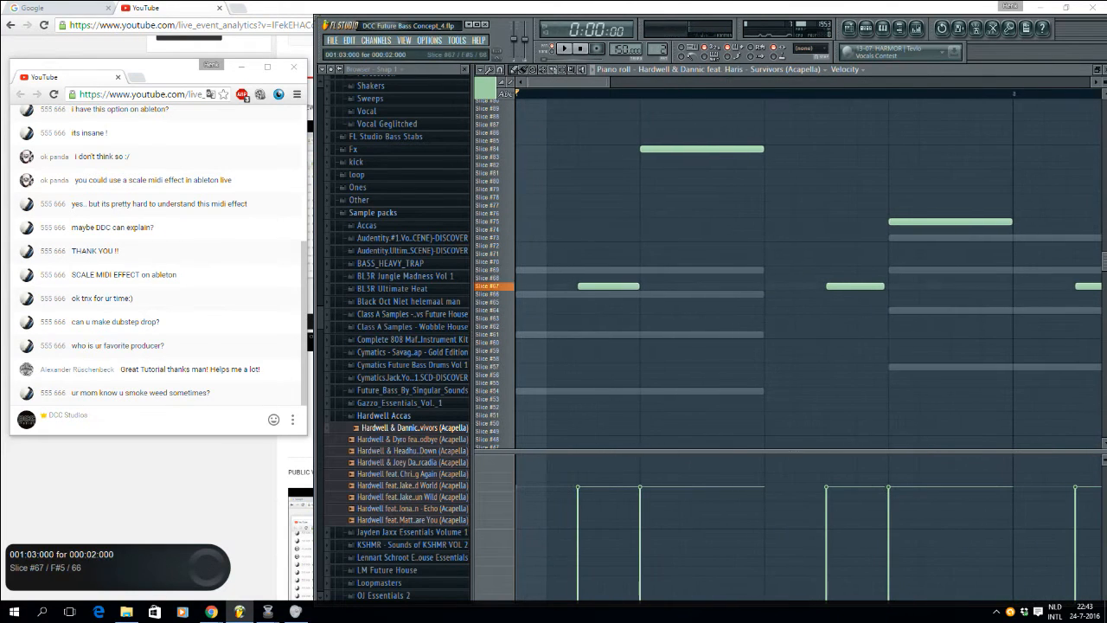
Step: Open the Massive channel's chord notes in the piano roll and audition the keys F3 and G#3
{"action": "left_click", "coordinate": [866, 29]}
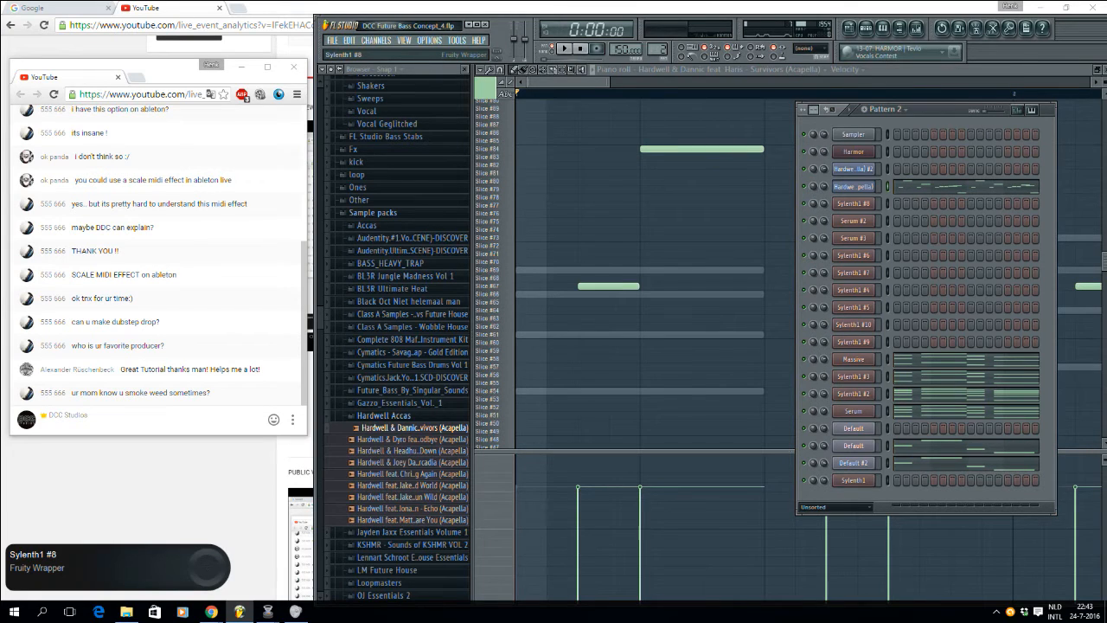
{"action": "key", "text": "y"}
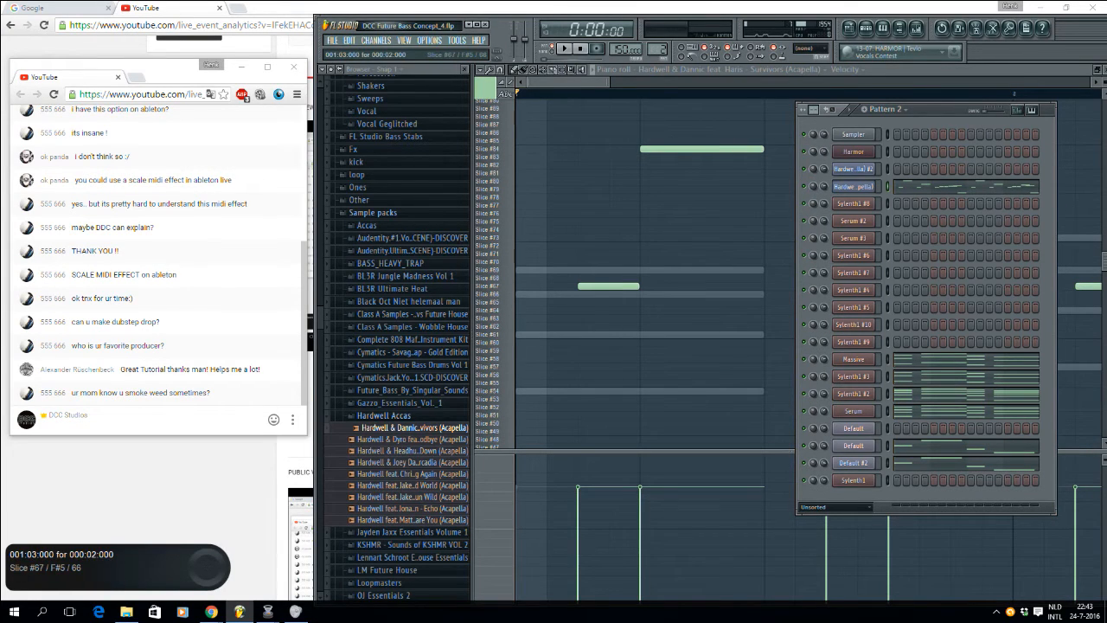
{"action": "key", "text": "F6"}
{"action": "key", "text": "F6"}
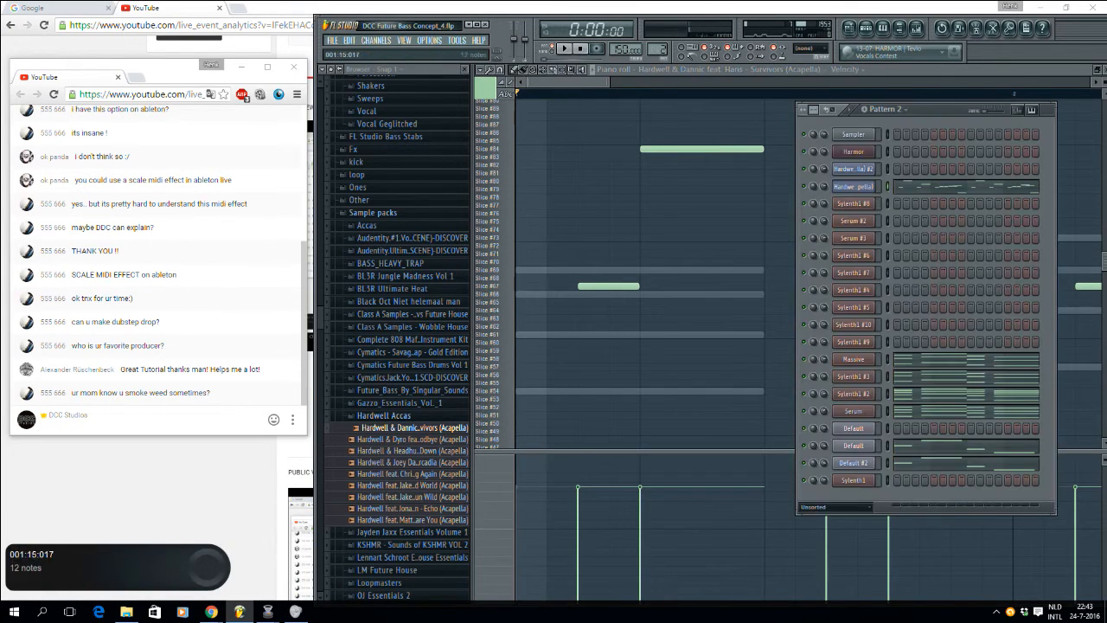
{"action": "left_click", "coordinate": [927, 359]}
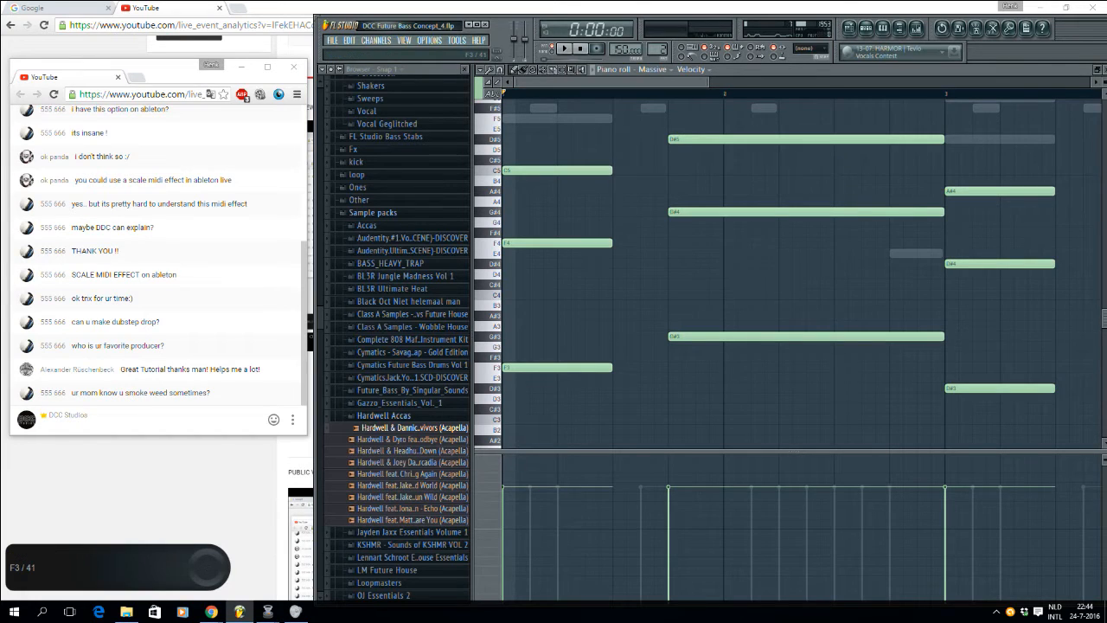
{"action": "left_click", "coordinate": [489, 368]}
{"action": "left_click", "coordinate": [489, 337]}
Step: Compare the acapella's vocal slice notes with the Sylenth1 #3 chord notes in their piano rolls
{"action": "left_click", "coordinate": [866, 29]}
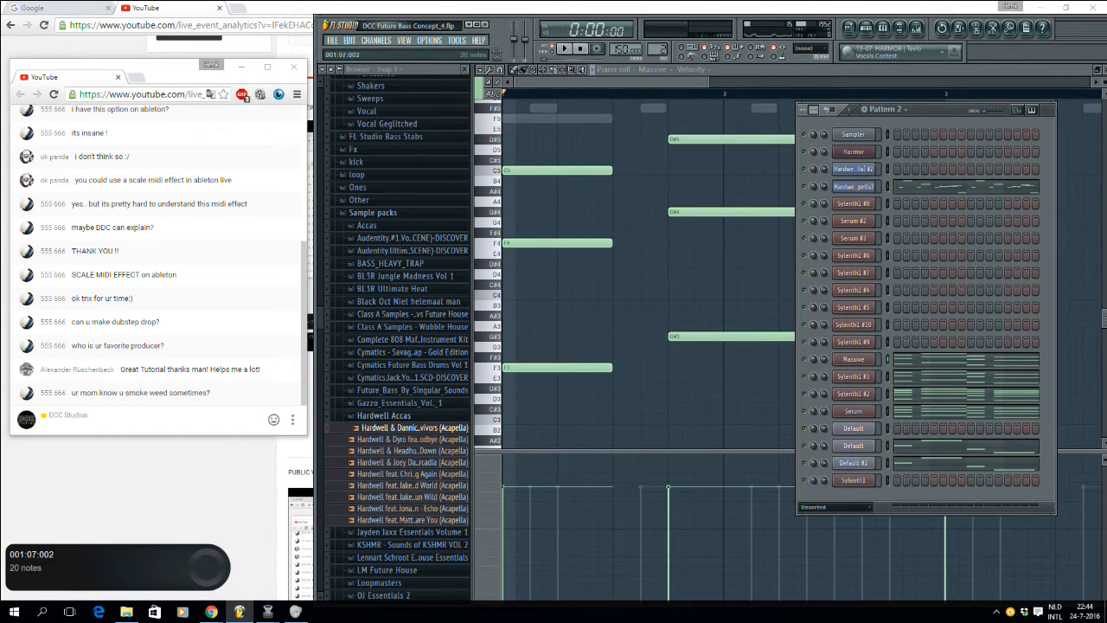
{"action": "left_click", "coordinate": [910, 187]}
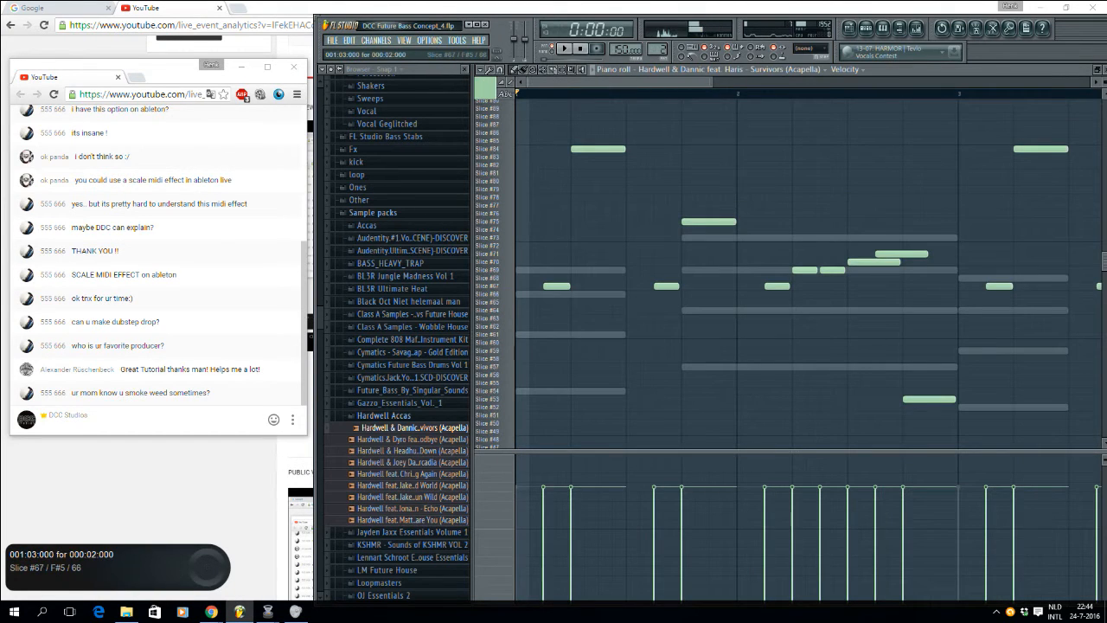
{"action": "left_click", "coordinate": [866, 28]}
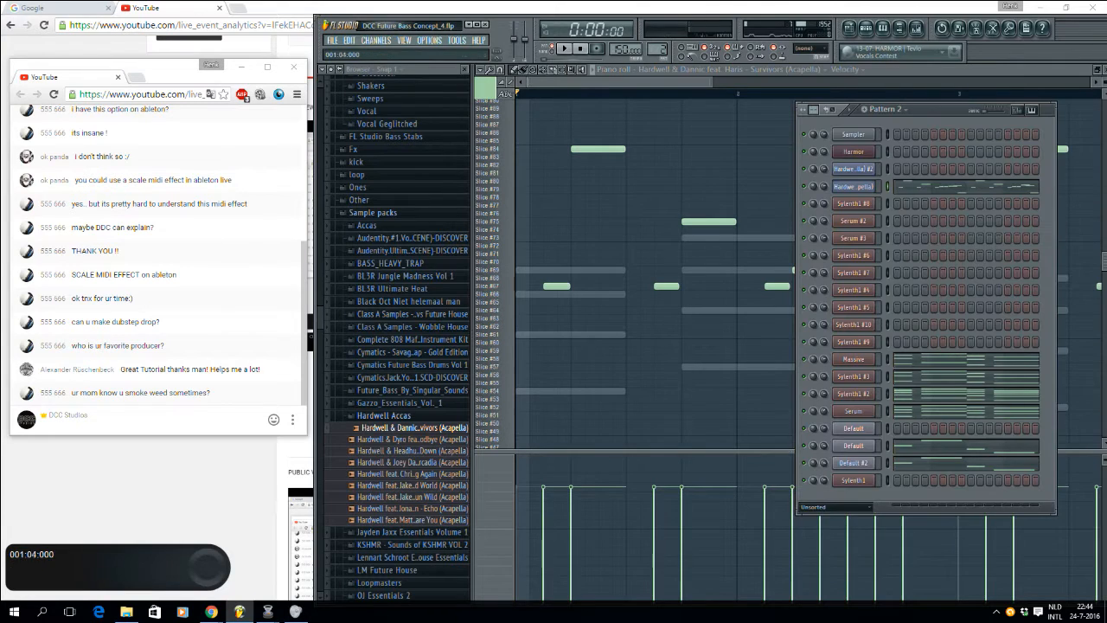
{"action": "left_click", "coordinate": [910, 377]}
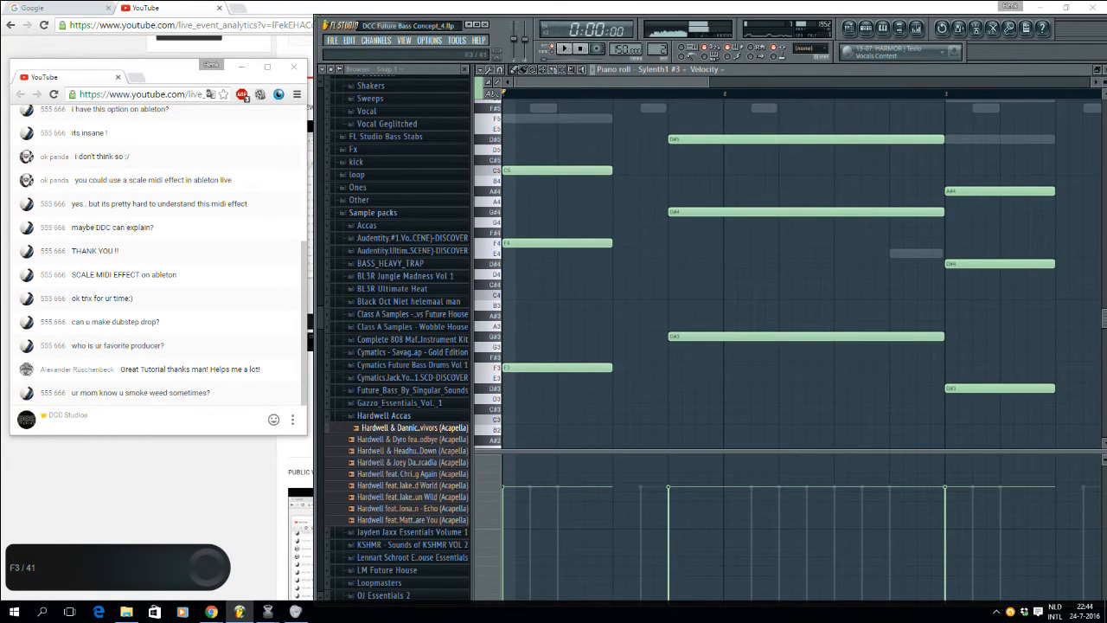
{"action": "left_click", "coordinate": [866, 29]}
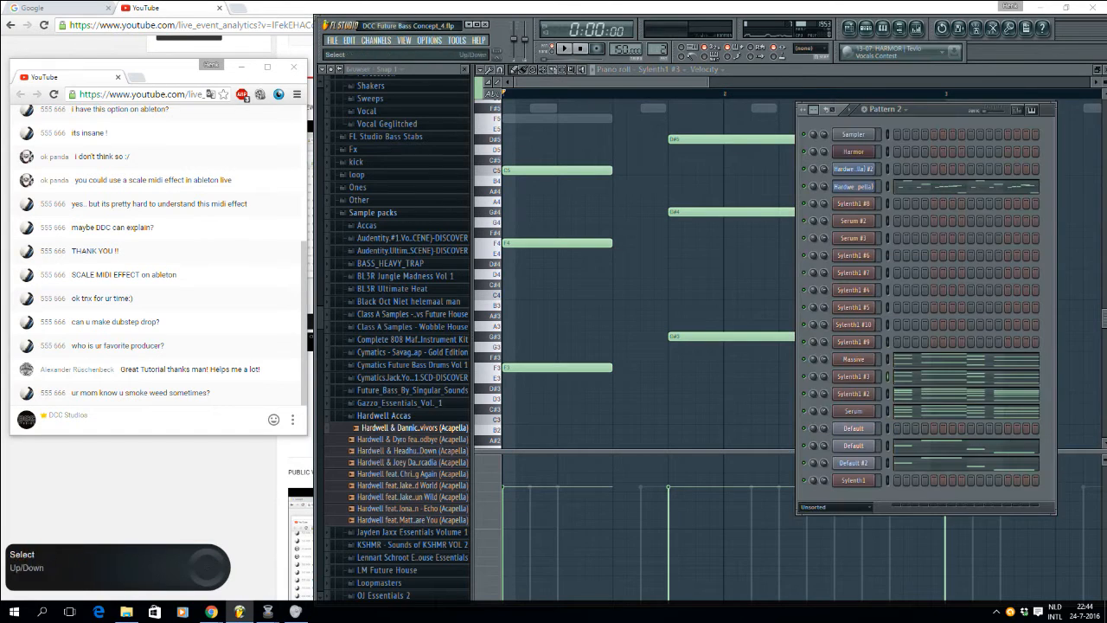
Step: Try moving the first Slice #84 note in the acapella piano roll, and undo the move
{"action": "left_click", "coordinate": [908, 186]}
{"action": "scroll", "coordinate": [588, 197], "scroll_direction": "up", "scroll_amount": 3}
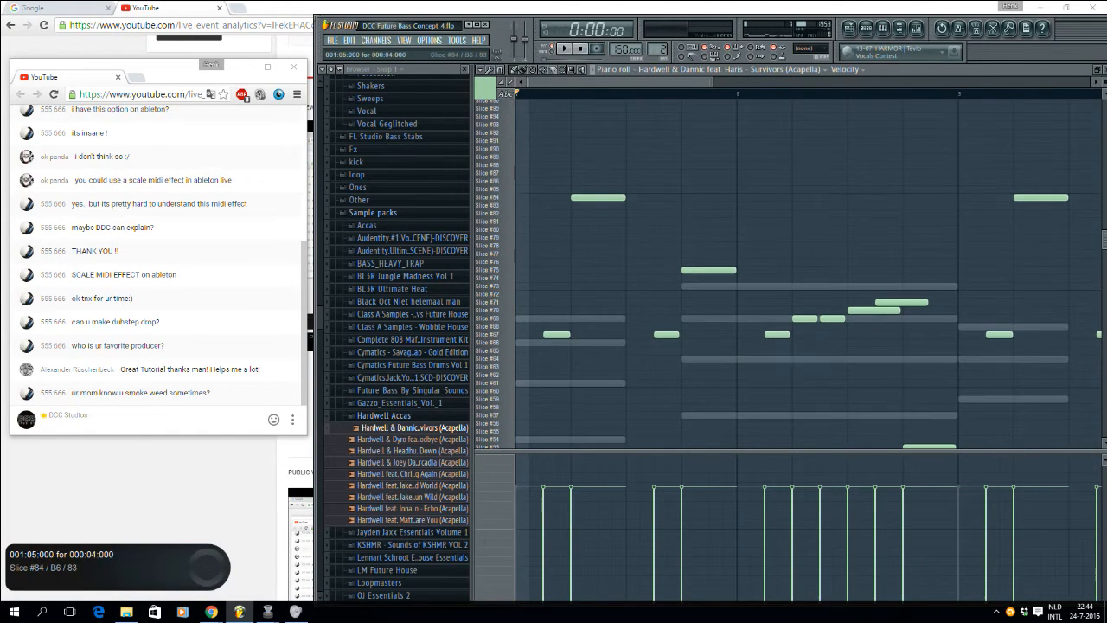
{"action": "left_click_drag", "start_coordinate": [597, 197], "coordinate": [597, 112]}
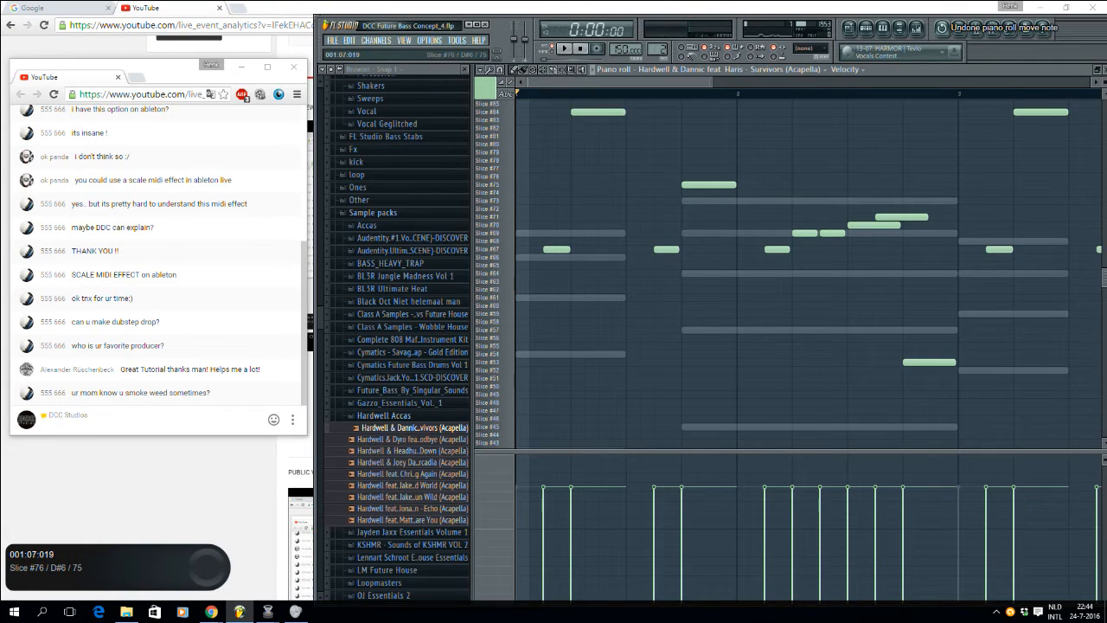
Step: Play the whole vocal chop sequence in the piano roll and stop it
{"action": "scroll", "coordinate": [607, 156], "scroll_direction": "up", "scroll_amount": 2}
{"action": "key", "text": "space"}
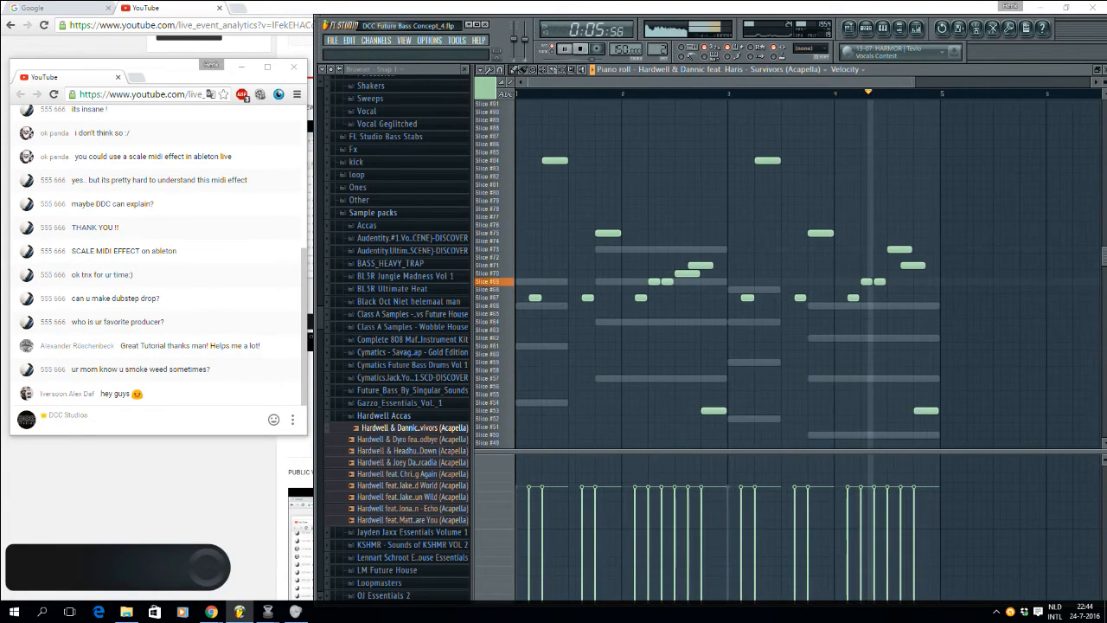
{"action": "key", "text": "space"}
Step: Play the drop section of the arrangement in the playlist and stop playback
{"action": "key", "text": "F5"}
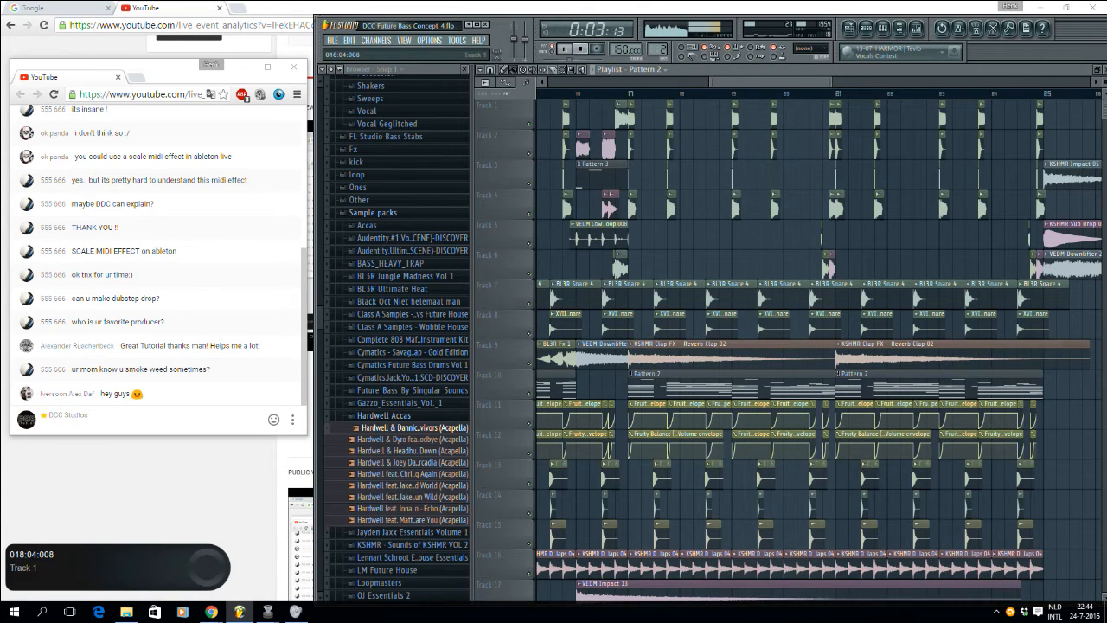
{"action": "left_click_drag", "start_coordinate": [727, 82], "coordinate": [715, 82]}
{"action": "left_click", "coordinate": [610, 93]}
{"action": "left_click", "coordinate": [675, 93]}
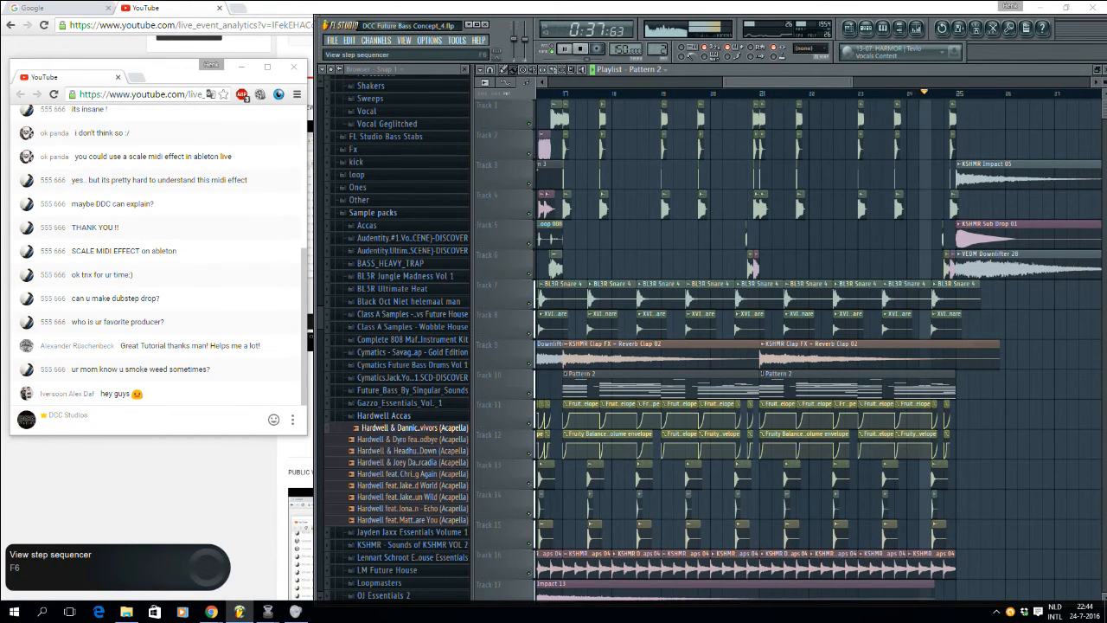
{"action": "key", "text": "space"}
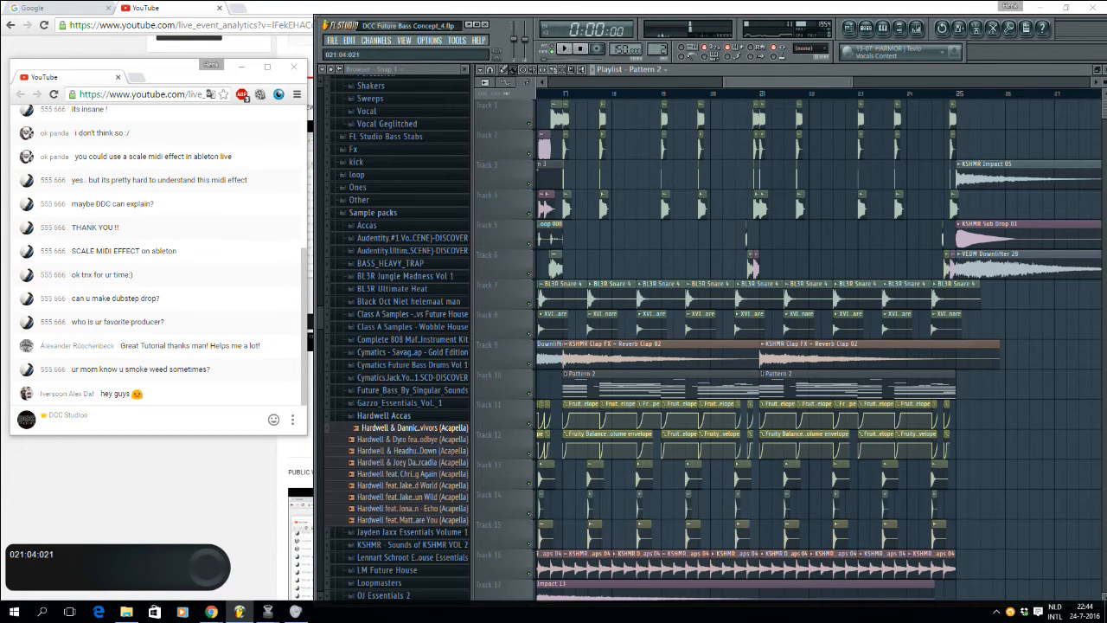
Step: Reopen the acapella channel's piano roll from Pattern 2 and view its first four bars of slice notes
{"action": "left_click_drag", "start_coordinate": [773, 216], "coordinate": [800, 216]}
{"action": "left_click", "coordinate": [866, 29]}
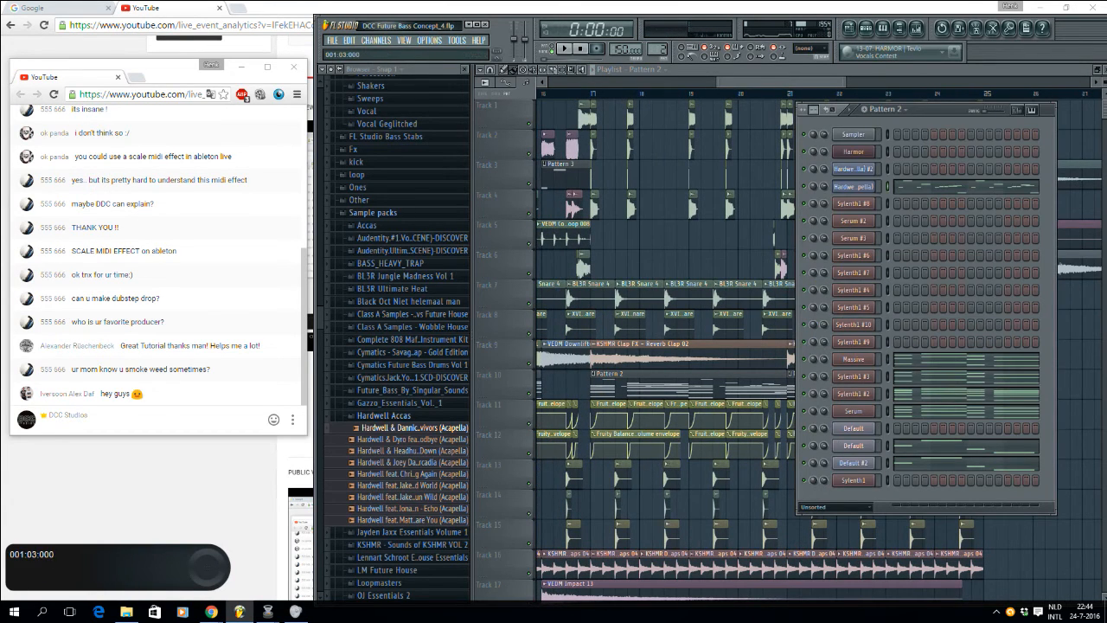
{"action": "left_click", "coordinate": [916, 186]}
{"action": "left_click_drag", "start_coordinate": [582, 82], "coordinate": [751, 82]}
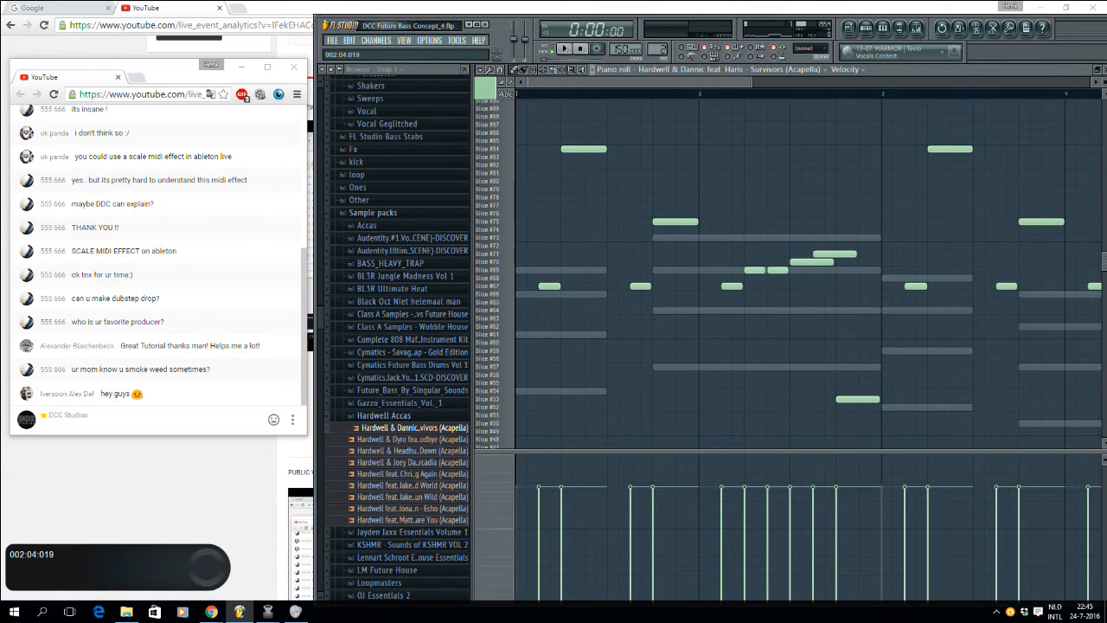
{"action": "left_click_drag", "start_coordinate": [750, 83], "coordinate": [800, 83]}
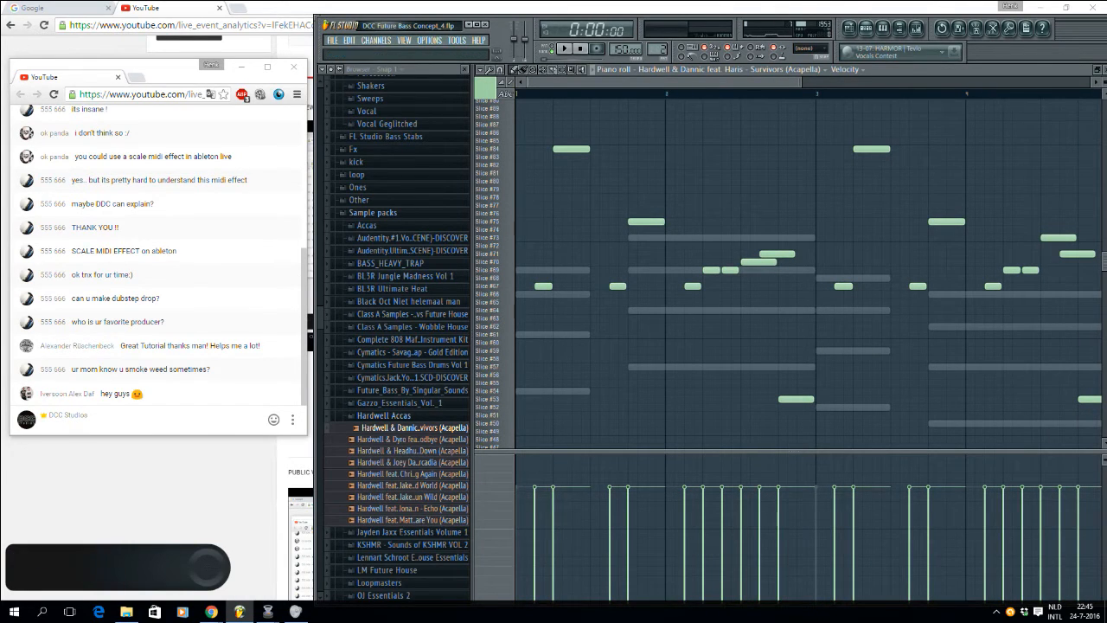
Step: Return to the playlist and place the playhead at the start of the drop at bar 17
{"action": "key", "text": "F5"}
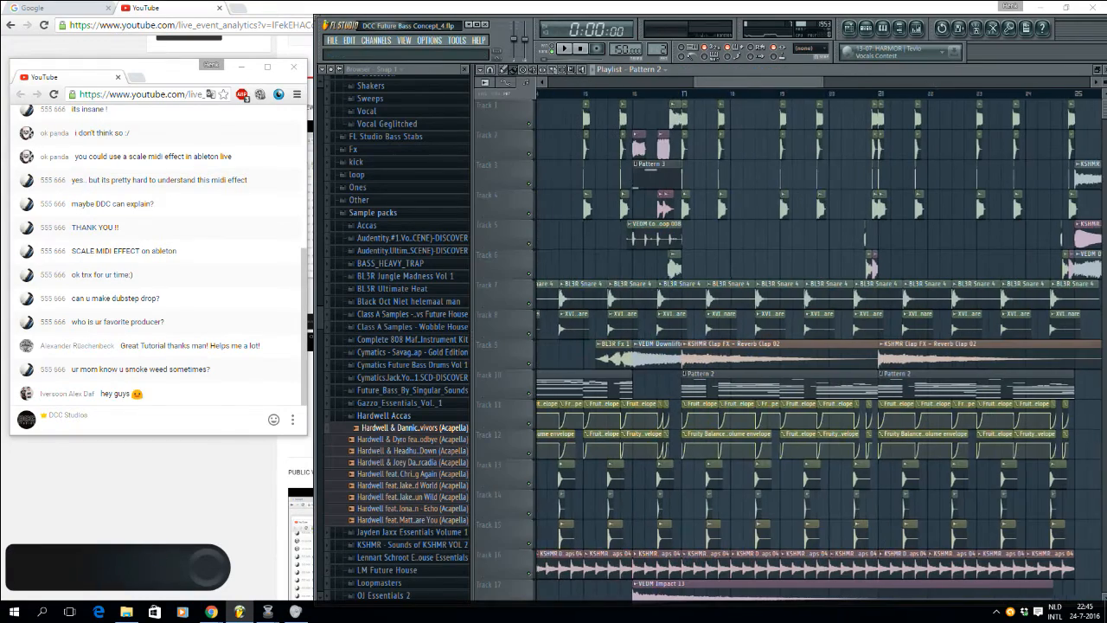
{"action": "scroll", "coordinate": [817, 346], "scroll_direction": "right", "scroll_amount": 4}
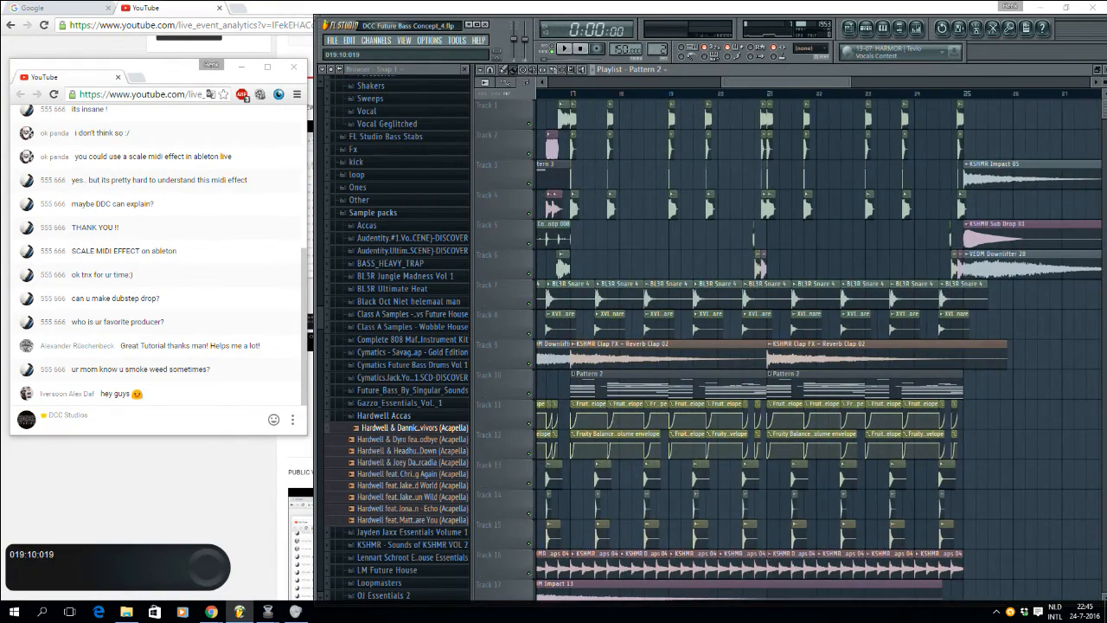
{"action": "scroll", "coordinate": [817, 346], "scroll_direction": "up", "scroll_amount": 5, "text": "ctrl"}
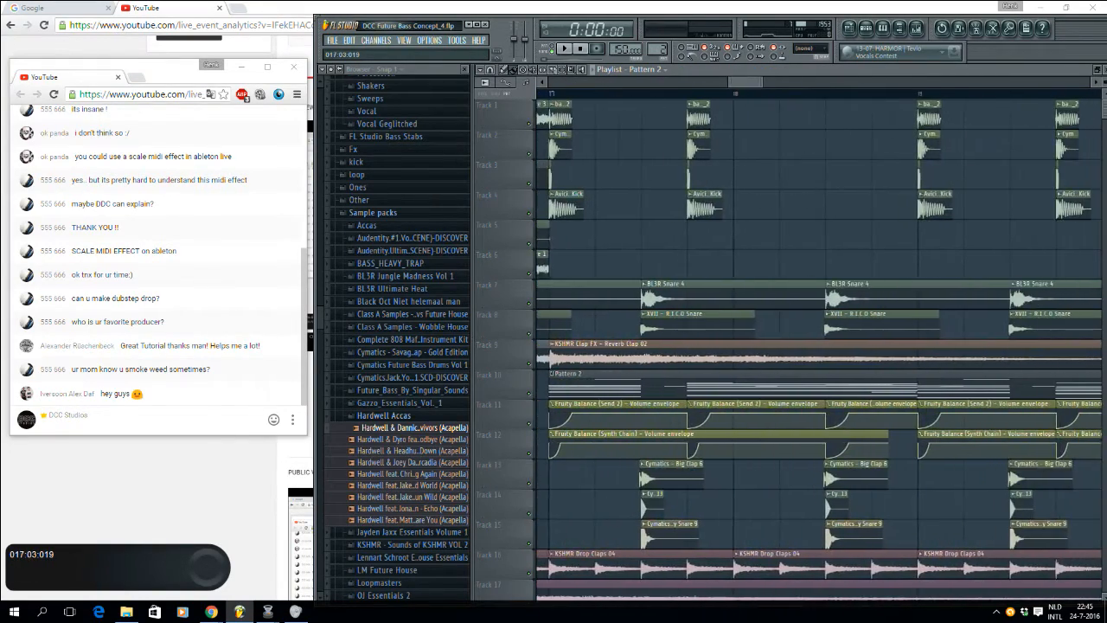
{"action": "left_click", "coordinate": [551, 93]}
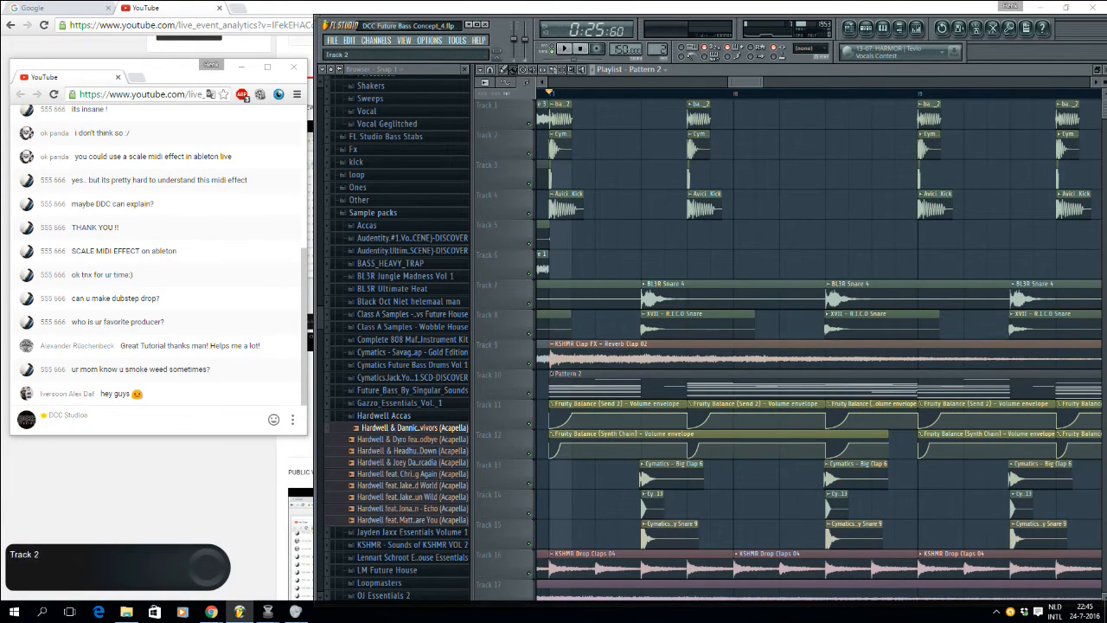
Step: Bring up the acapella piano roll with the channel rack and play Pattern 2 in pattern mode
{"action": "scroll", "coordinate": [643, 264], "scroll_direction": "down", "scroll_amount": 4}
{"action": "double_click", "coordinate": [643, 263]}
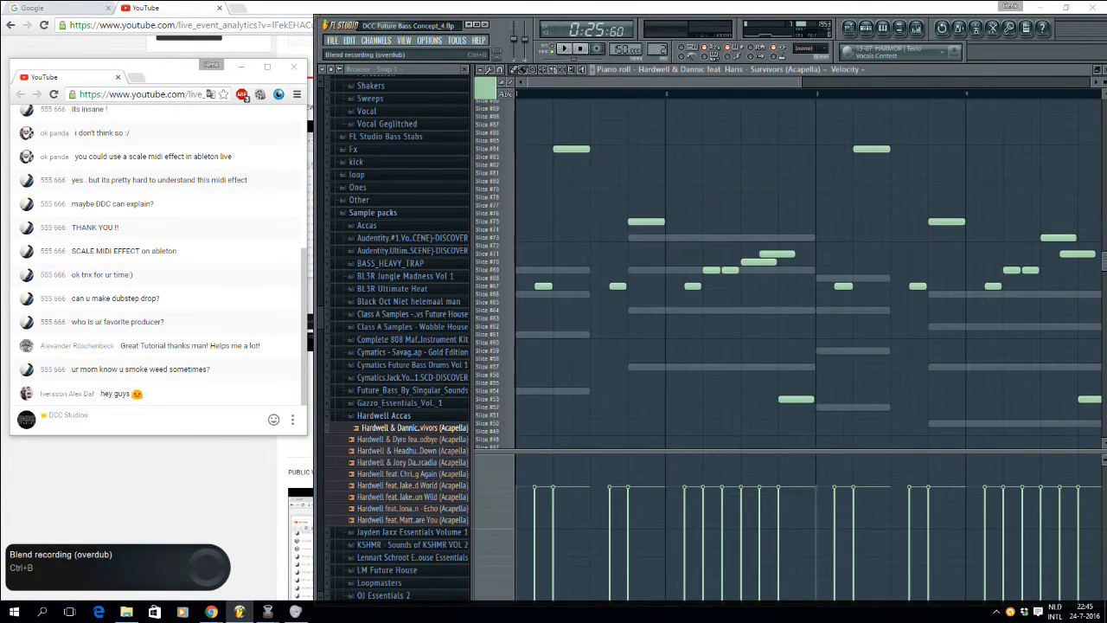
{"action": "left_click", "coordinate": [866, 29]}
{"action": "left_click", "coordinate": [551, 48]}
{"action": "left_click", "coordinate": [565, 49]}
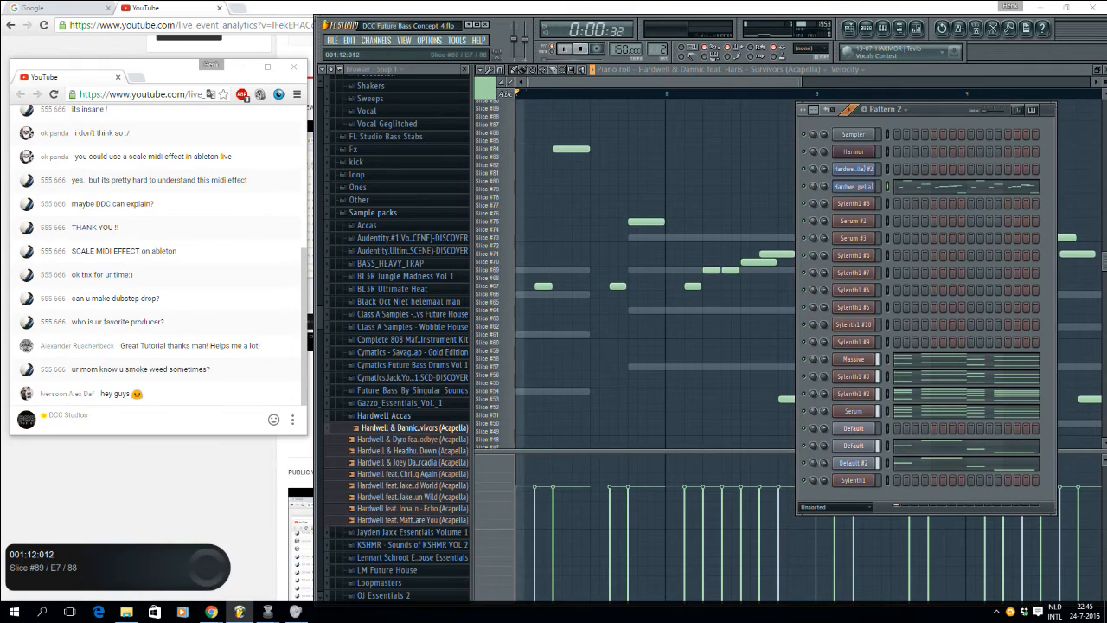
Step: Replay Pattern 2 in pattern mode with the channel rack shown over the playlist, and stop playback
{"action": "key", "text": "space"}
{"action": "left_click", "coordinate": [850, 29]}
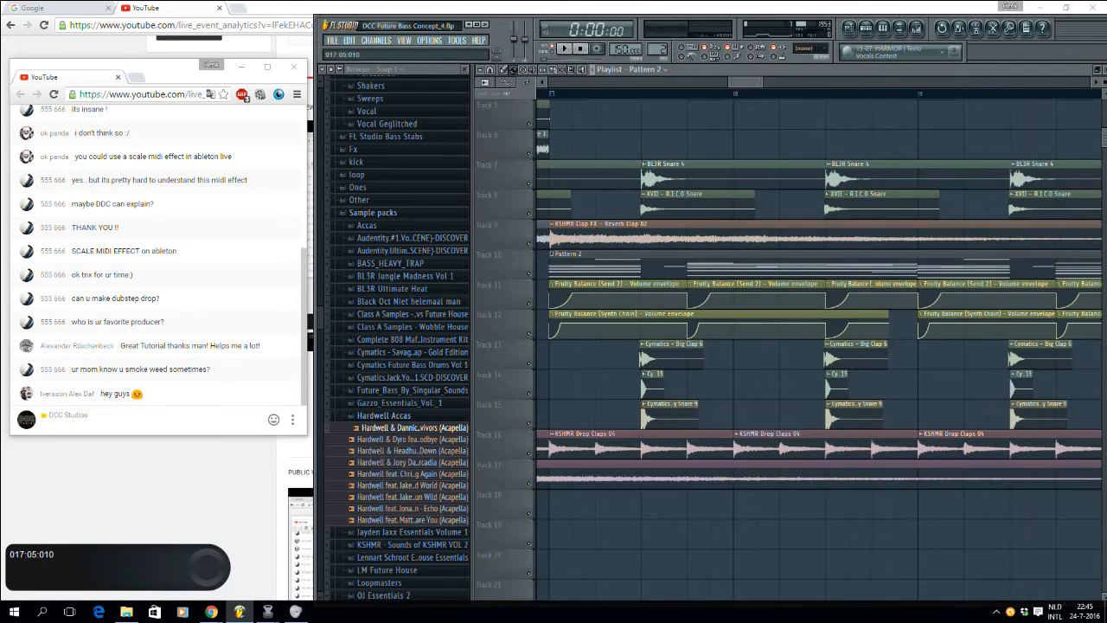
{"action": "key", "text": "l"}
{"action": "key", "text": "F6"}
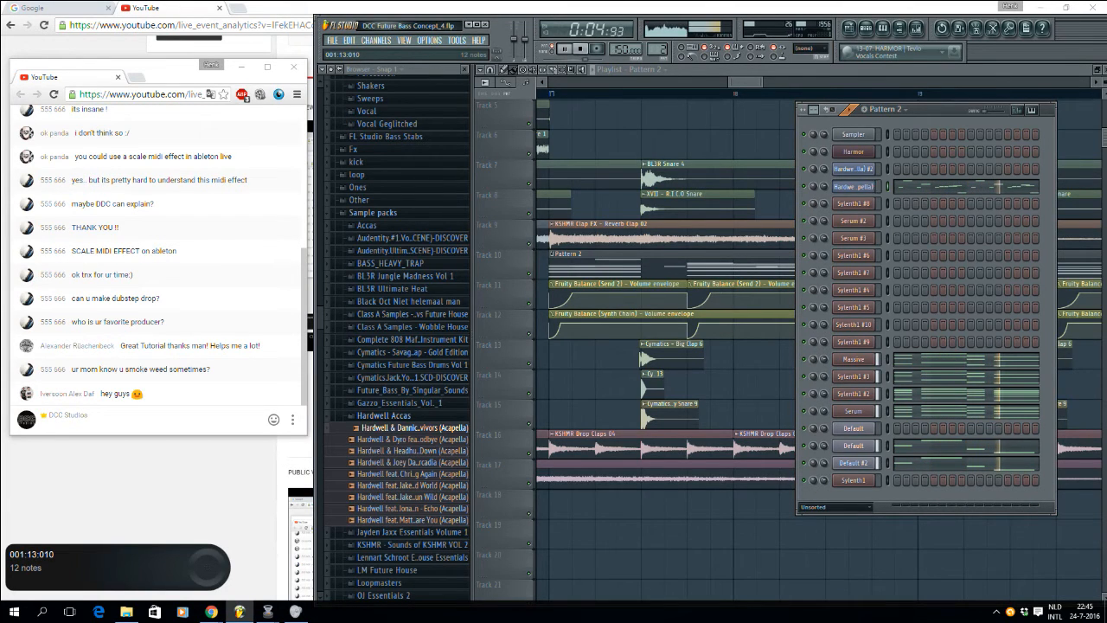
{"action": "key", "text": "space"}
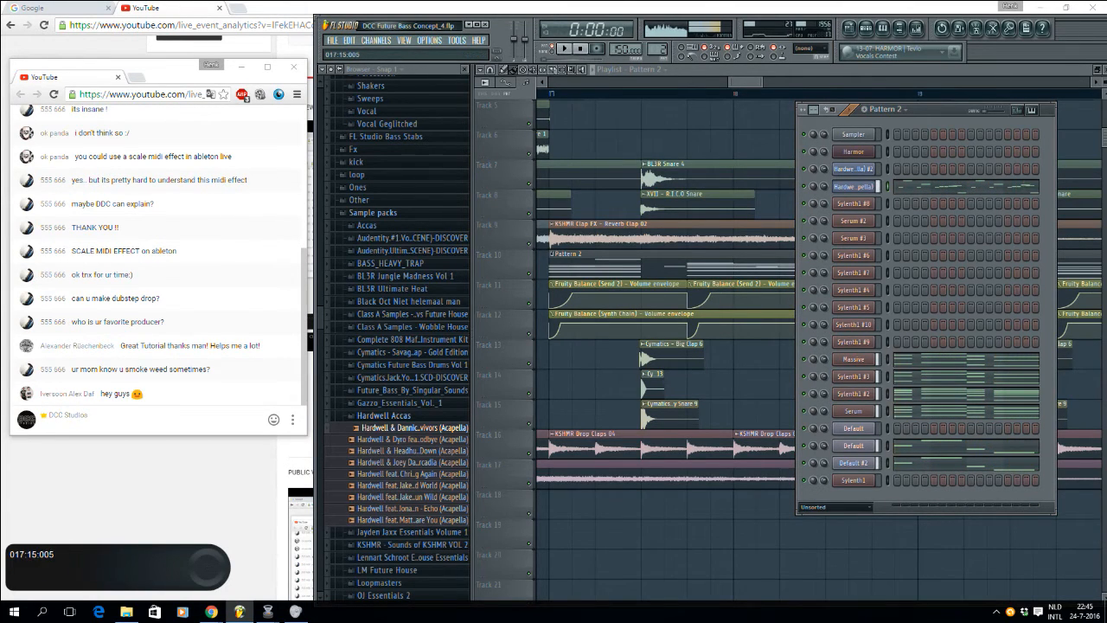
Step: Play the arrangement in song mode from just before the drop at bar 17, and stop playback
{"action": "key", "text": "F6"}
{"action": "key", "text": "l"}
{"action": "scroll", "coordinate": [716, 93], "scroll_direction": "down", "scroll_amount": 1}
{"action": "left_click", "coordinate": [686, 92]}
{"action": "scroll", "coordinate": [778, 114], "scroll_direction": "up", "scroll_amount": 2}
{"action": "key", "text": "space"}
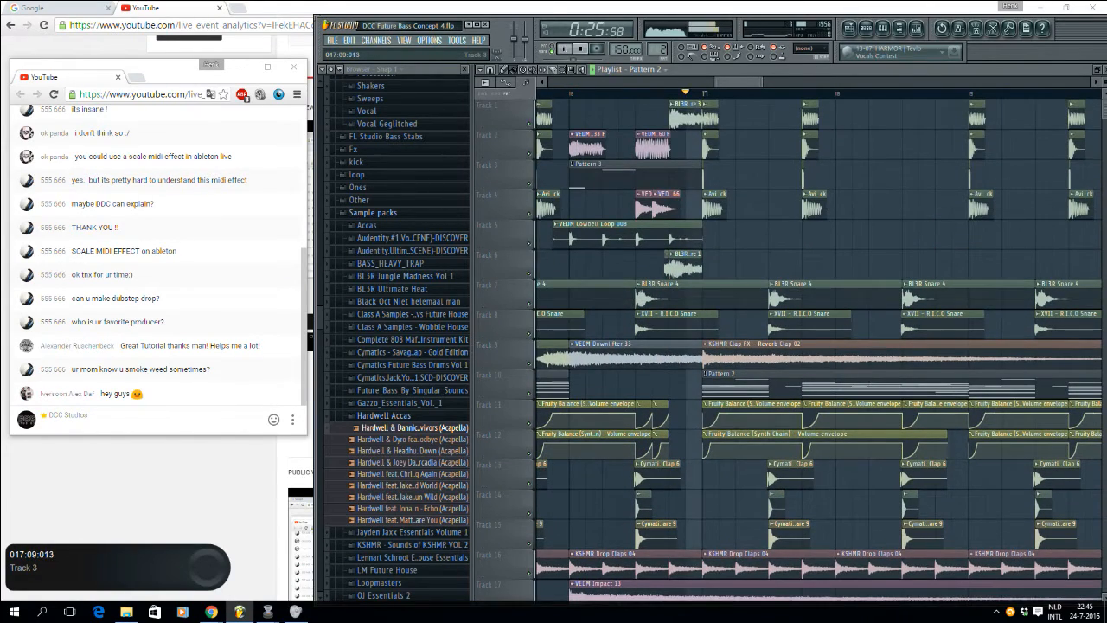
{"action": "mouse_move", "coordinate": [762, 82]}
{"action": "left_mouse_down"}
{"action": "mouse_move", "coordinate": [838, 82]}
{"action": "mouse_move", "coordinate": [772, 82]}
{"action": "left_mouse_up"}
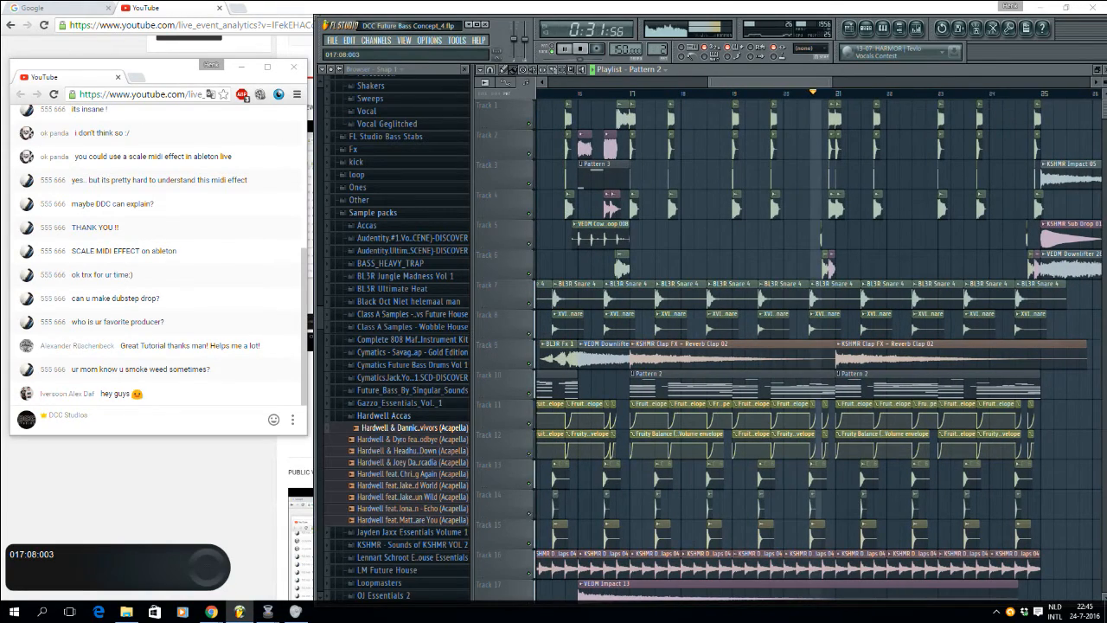
{"action": "left_click_drag", "start_coordinate": [830, 82], "coordinate": [770, 82]}
{"action": "key", "text": "space"}
Step: Go to the first drop at bar 9 in the playlist and select the time range from just before it to the second kick
{"action": "key", "text": "F6"}
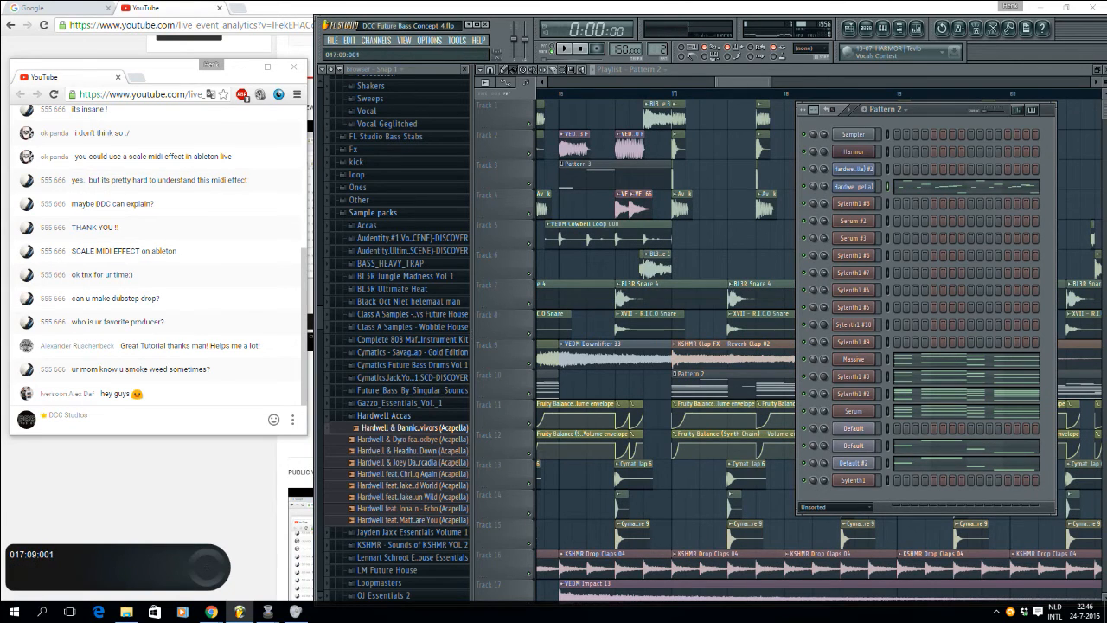
{"action": "left_click_drag", "start_coordinate": [732, 82], "coordinate": [664, 83]}
{"action": "left_click", "coordinate": [687, 92]}
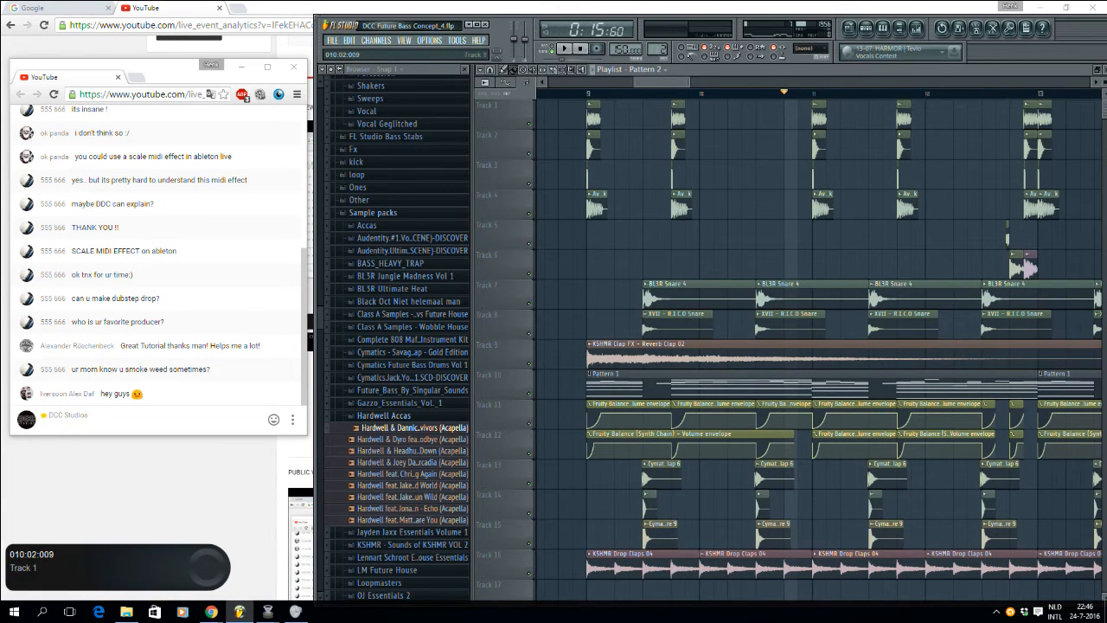
{"action": "left_click_drag", "start_coordinate": [690, 82], "coordinate": [647, 82]}
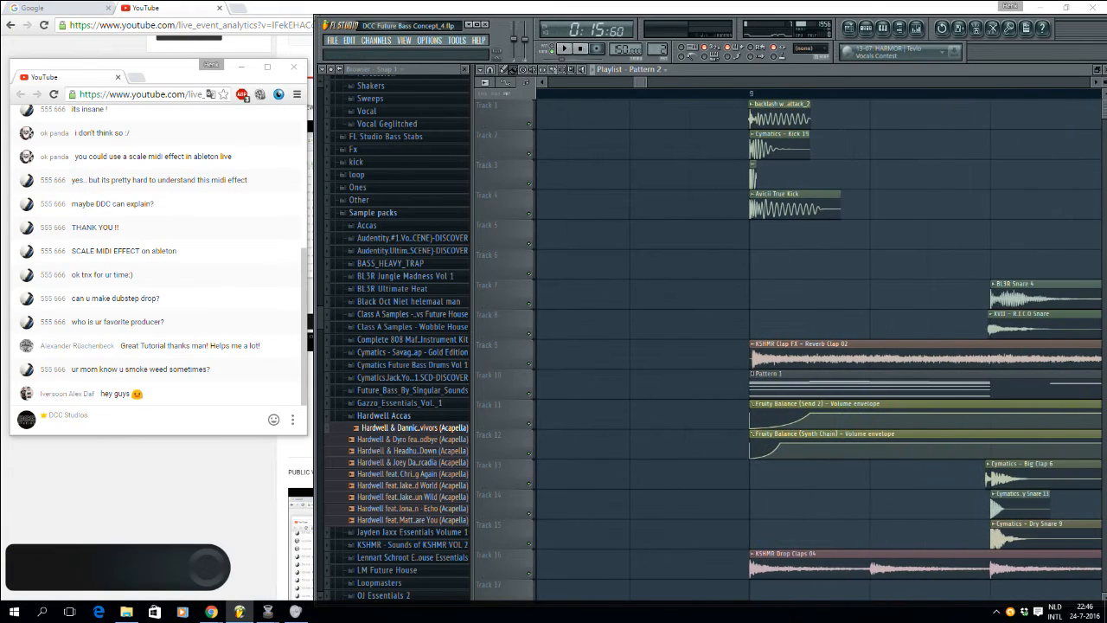
{"action": "scroll", "coordinate": [784, 346], "scroll_direction": "down", "scroll_amount": 5}
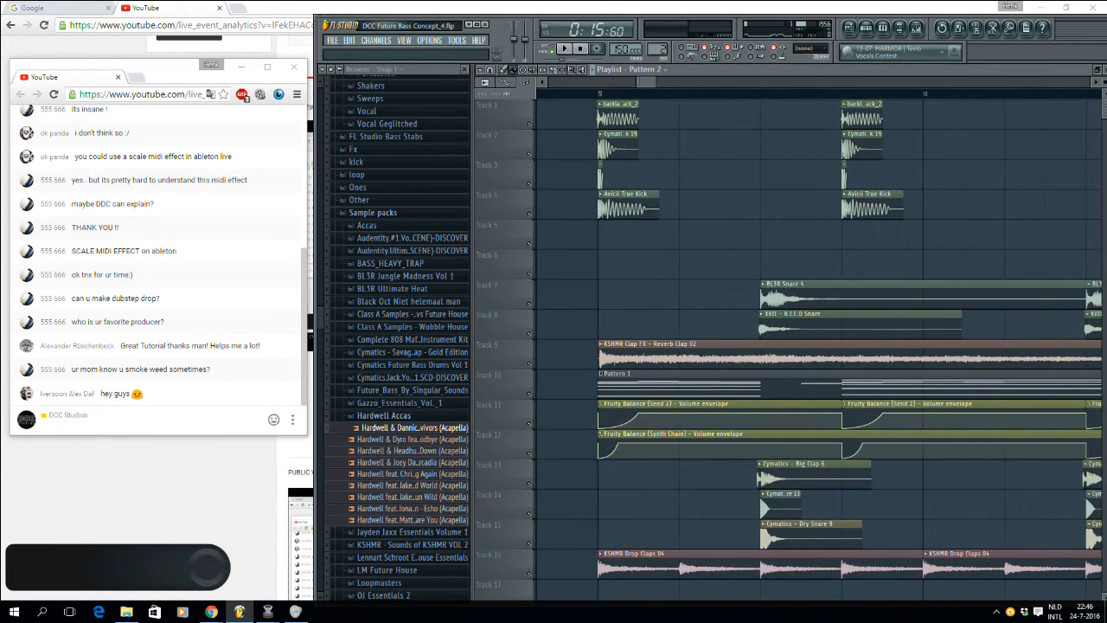
{"action": "left_click_drag", "start_coordinate": [601, 93], "coordinate": [774, 115]}
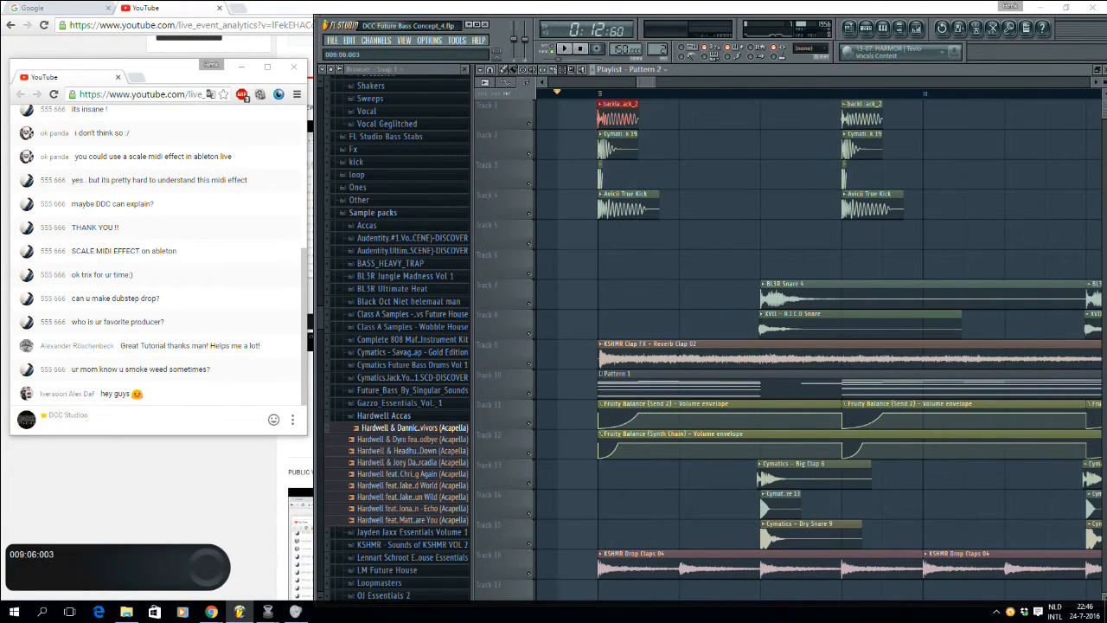
{"action": "left_click_drag", "start_coordinate": [554, 94], "coordinate": [842, 93]}
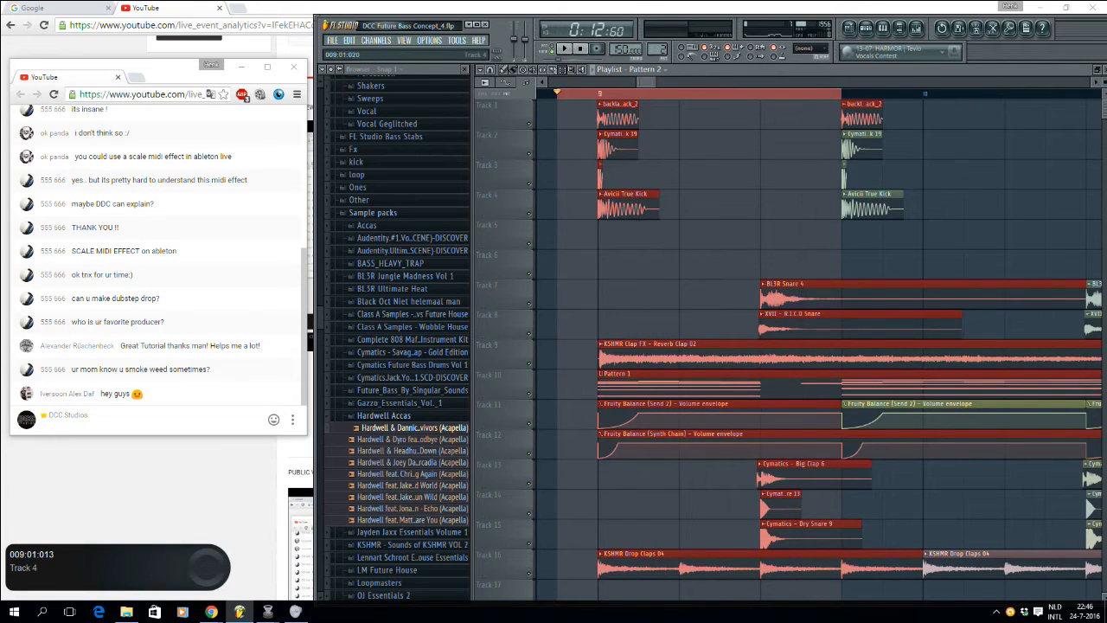
Step: Solo the kick layers on playlist tracks 1 to 4 and play the selected range
{"action": "right_click", "coordinate": [530, 123]}
{"action": "left_click", "coordinate": [529, 154]}
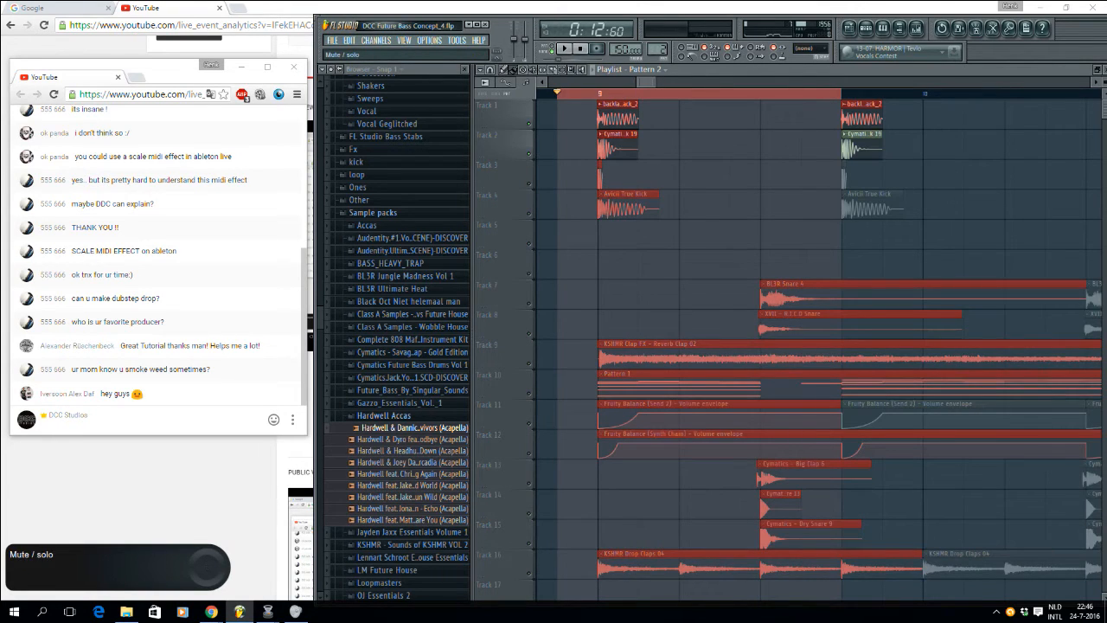
{"action": "left_click", "coordinate": [529, 183]}
{"action": "left_click", "coordinate": [529, 213]}
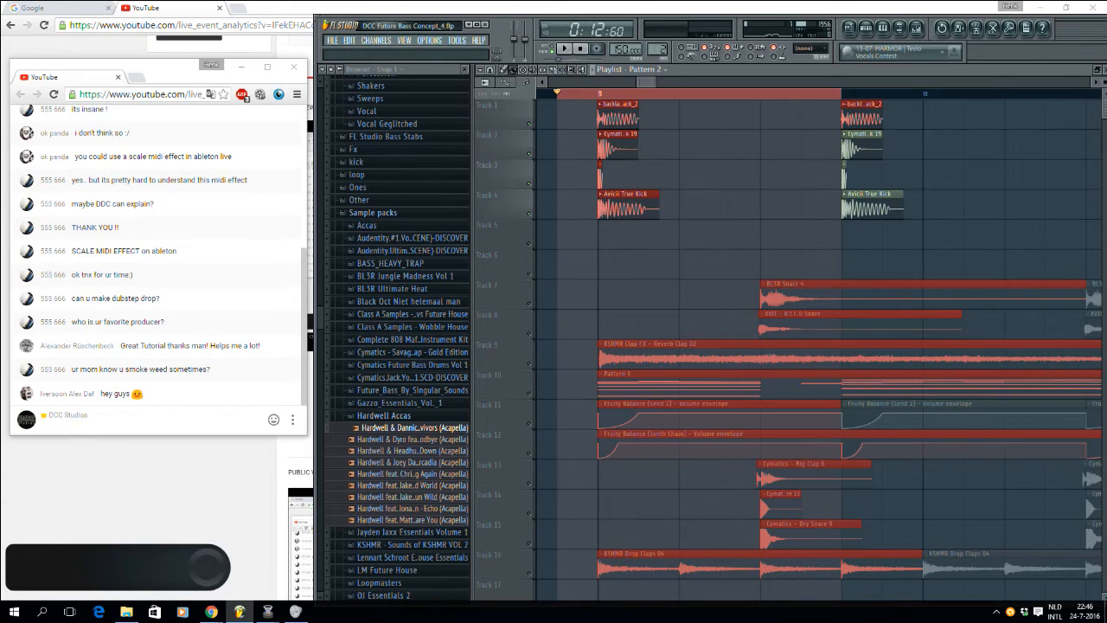
{"action": "left_click", "coordinate": [866, 29]}
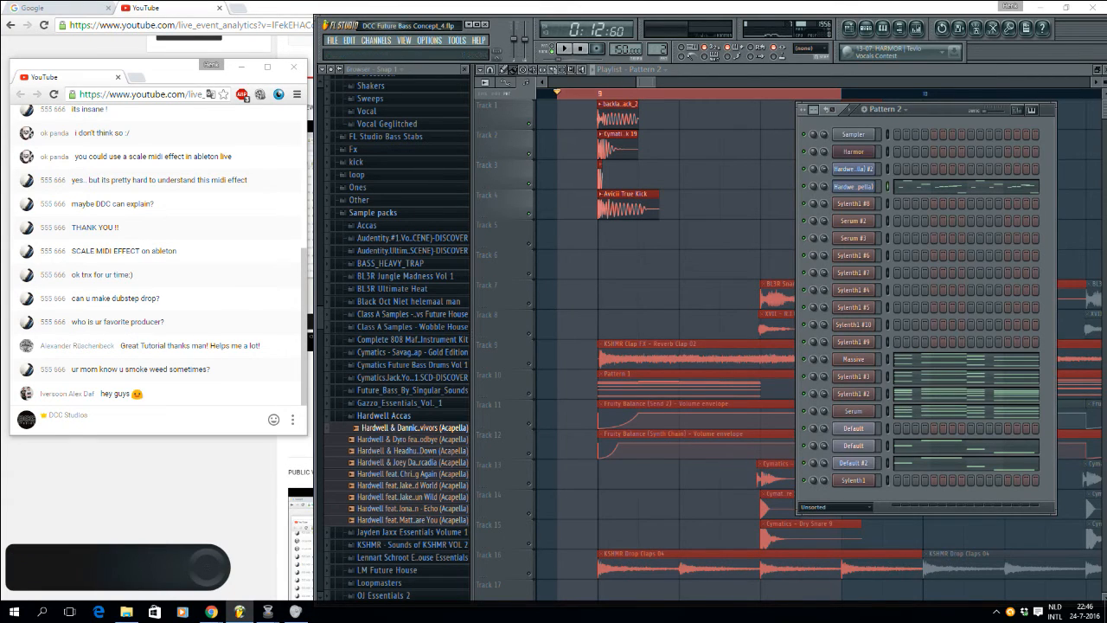
{"action": "left_click", "coordinate": [834, 506]}
{"action": "left_click", "coordinate": [832, 556]}
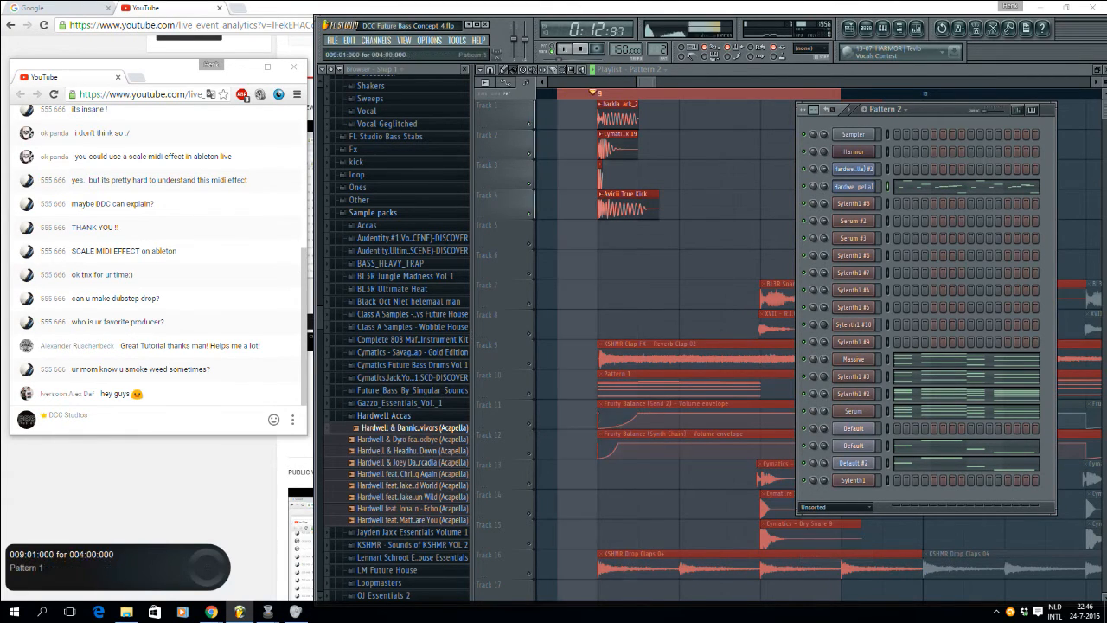
Step: Open T-RackS CS on the Master mixer track and play the loop to check its level meters, stopping playback at the end
{"action": "left_click", "coordinate": [915, 28]}
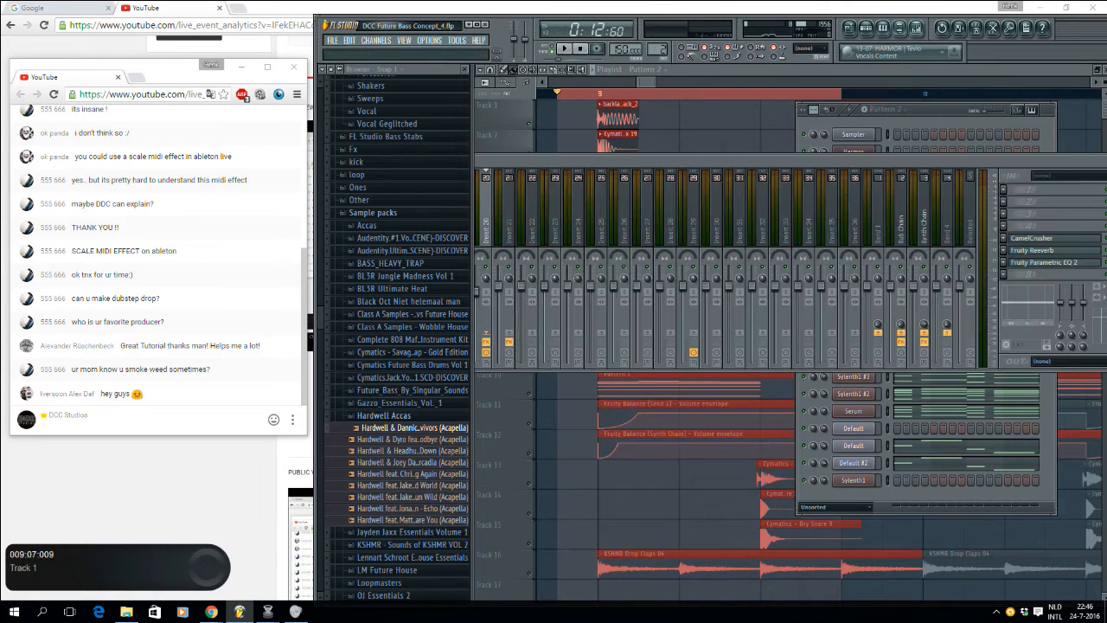
{"action": "left_click_drag", "start_coordinate": [532, 161], "coordinate": [530, 172]}
{"action": "scroll", "coordinate": [532, 224], "scroll_direction": "up", "scroll_amount": 10}
{"action": "left_click", "coordinate": [551, 221]}
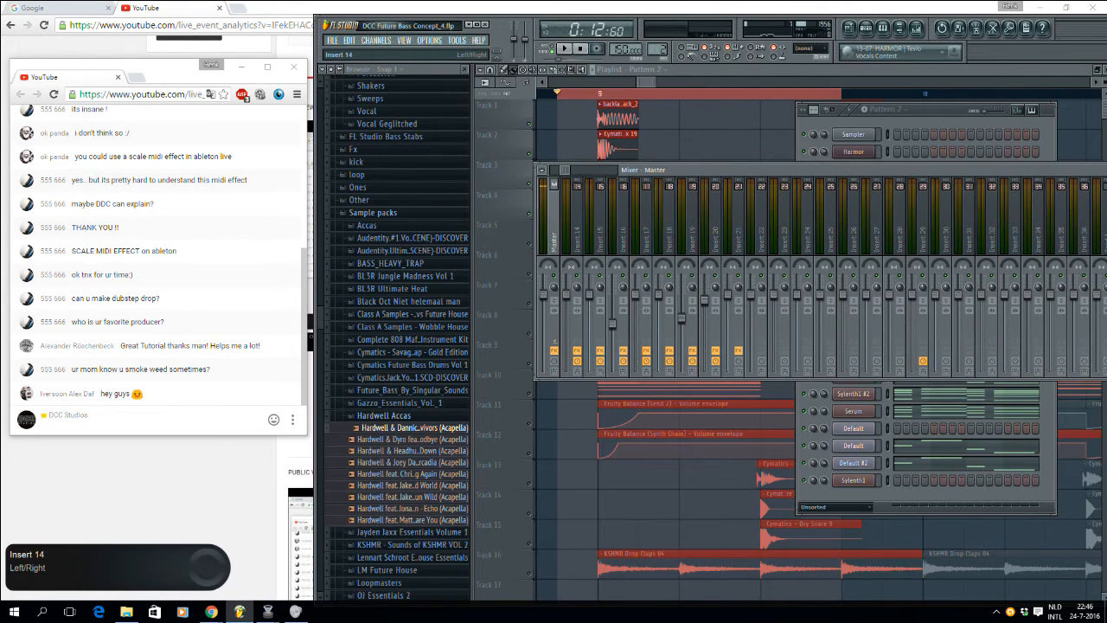
{"action": "left_click_drag", "start_coordinate": [943, 171], "coordinate": [905, 221]}
{"action": "left_click", "coordinate": [987, 299]}
{"action": "key", "text": "space"}
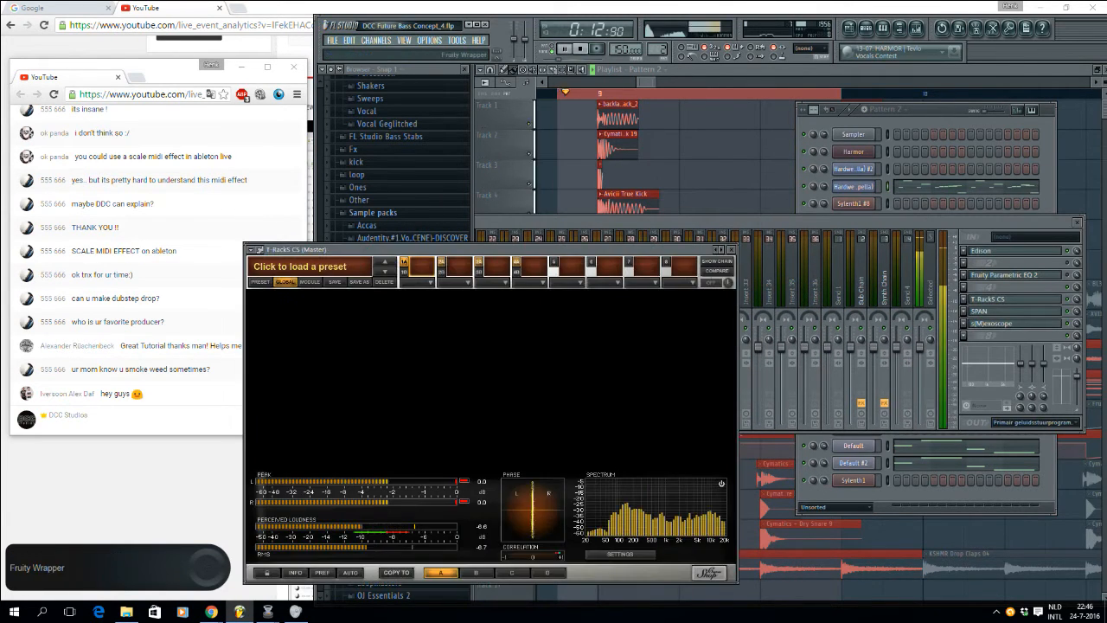
{"action": "left_click_drag", "start_coordinate": [640, 246], "coordinate": [795, 236]}
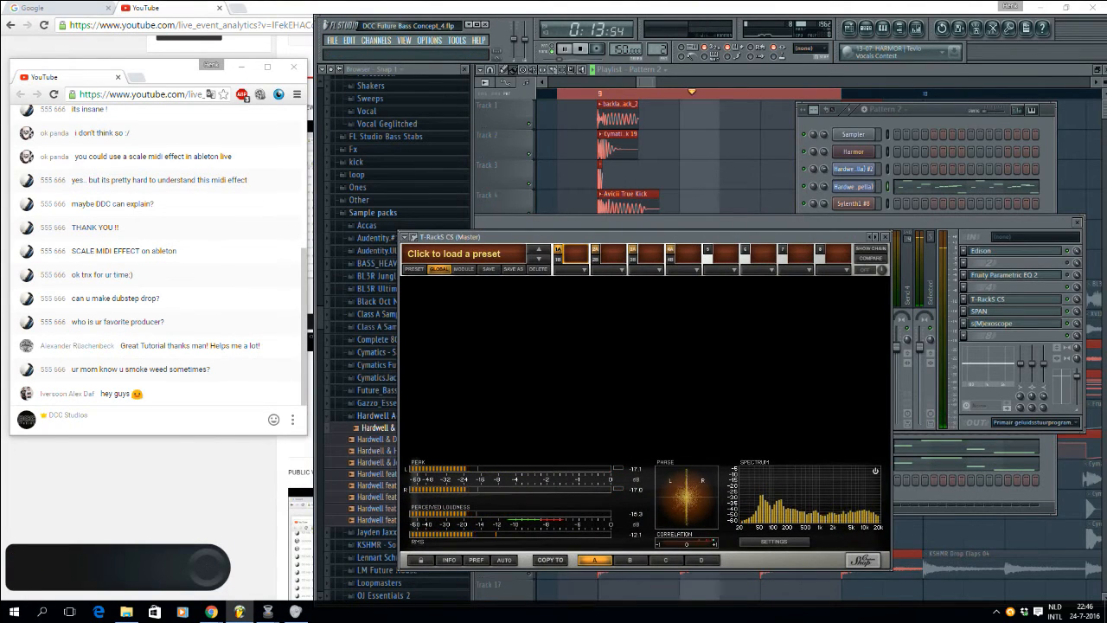
{"action": "mouse_move", "coordinate": [646, 82]}
{"action": "left_mouse_down"}
{"action": "mouse_move", "coordinate": [658, 82]}
{"action": "mouse_move", "coordinate": [647, 82]}
{"action": "left_mouse_up"}
{"action": "key", "text": "space"}
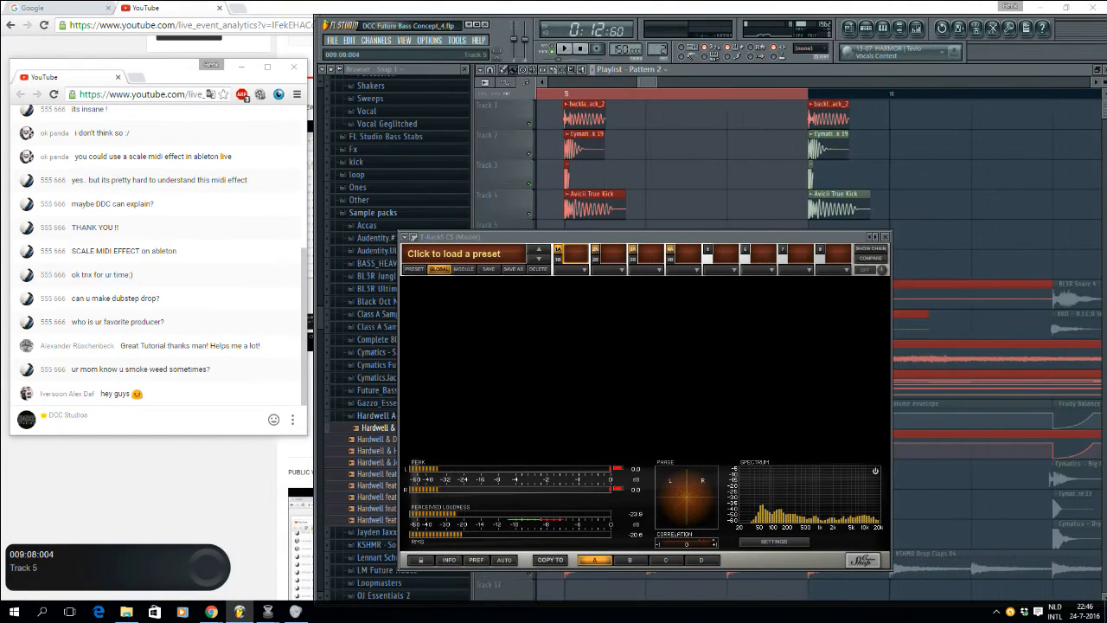
Step: Move the T-RackS CS window aside and open the s(M)exoscope from the Master track's effect slots
{"action": "left_click_drag", "start_coordinate": [610, 236], "coordinate": [913, 182]}
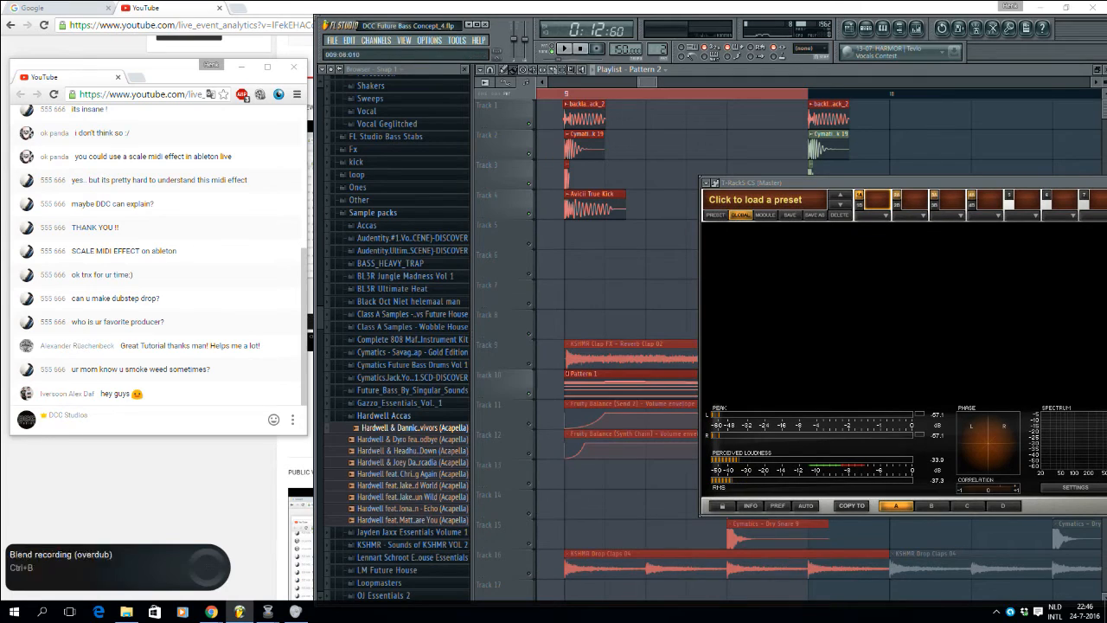
{"action": "key", "text": "F6"}
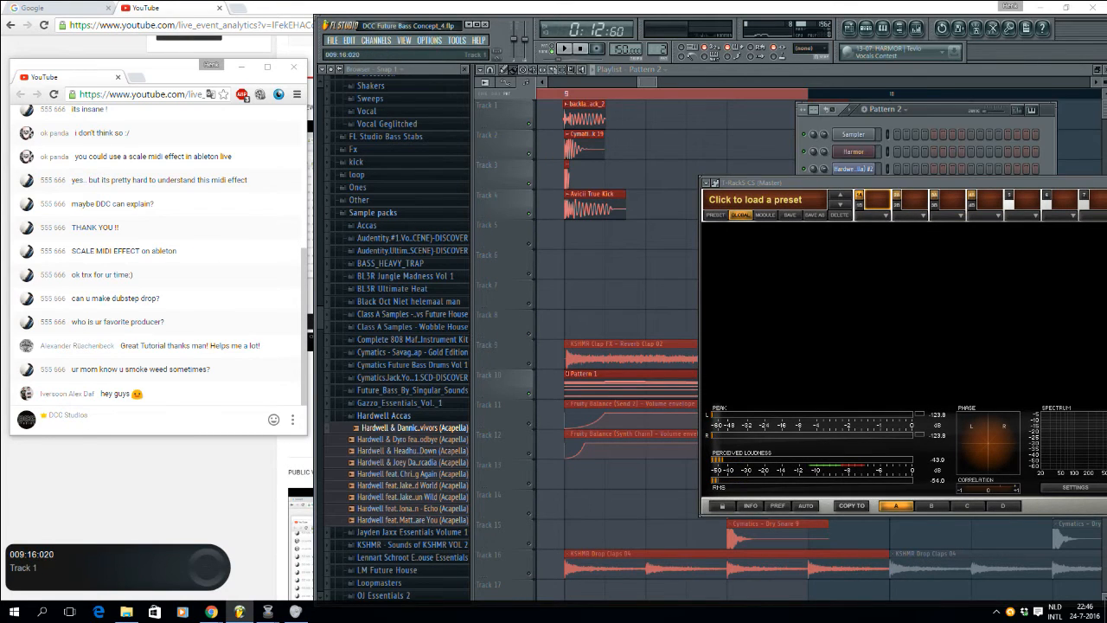
{"action": "left_click_drag", "start_coordinate": [887, 108], "coordinate": [619, 84]}
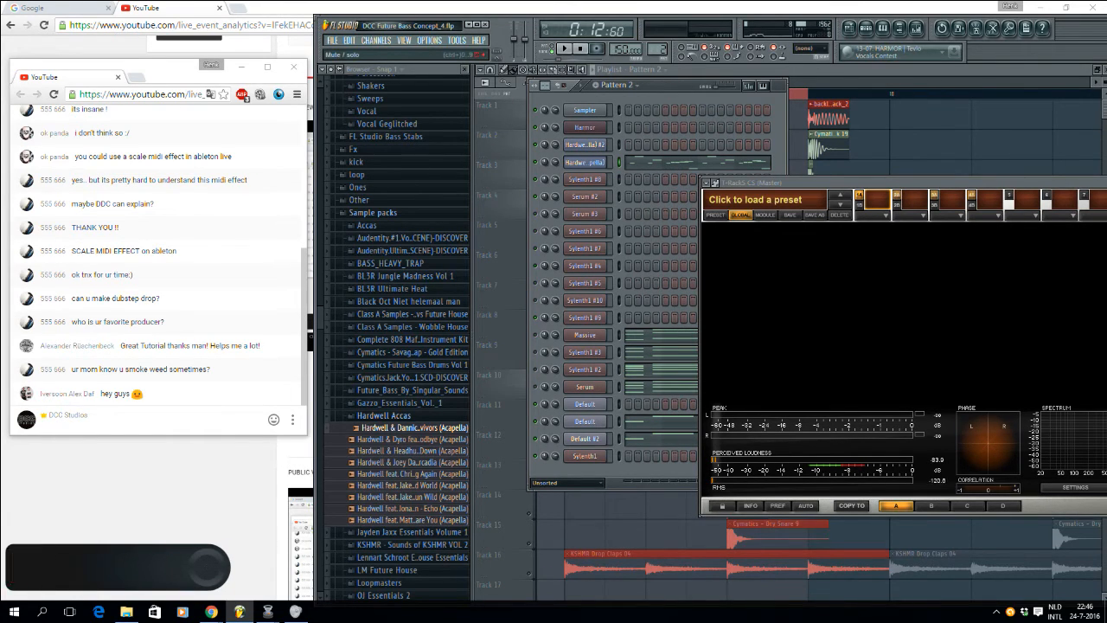
{"action": "left_click", "coordinate": [917, 28]}
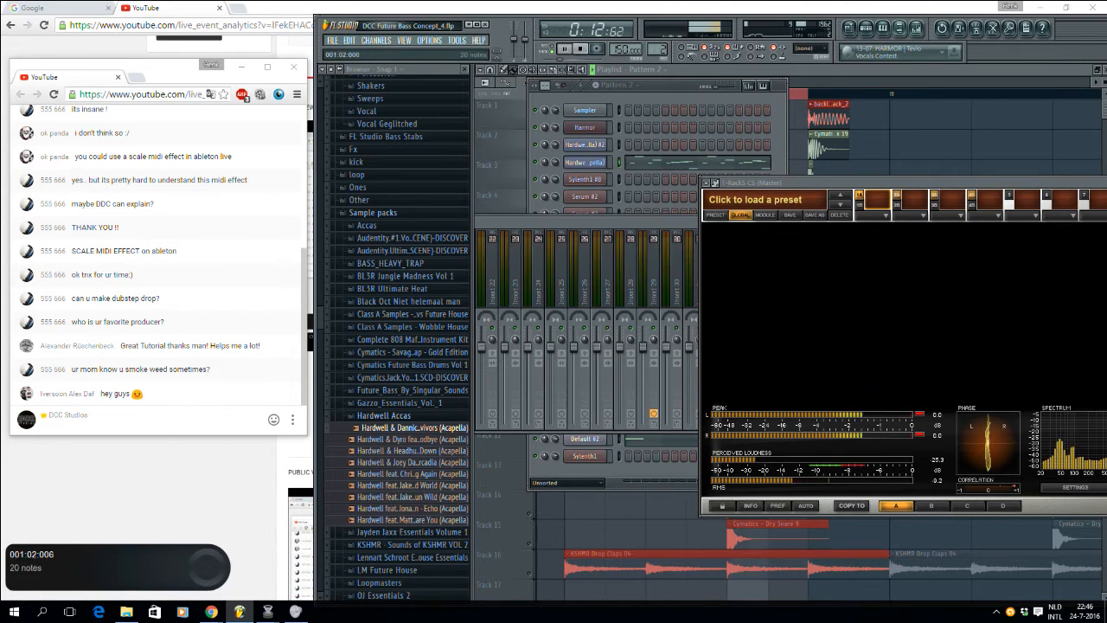
{"action": "left_click_drag", "start_coordinate": [581, 232], "coordinate": [582, 141]}
{"action": "left_click_drag", "start_coordinate": [1092, 140], "coordinate": [467, 104]}
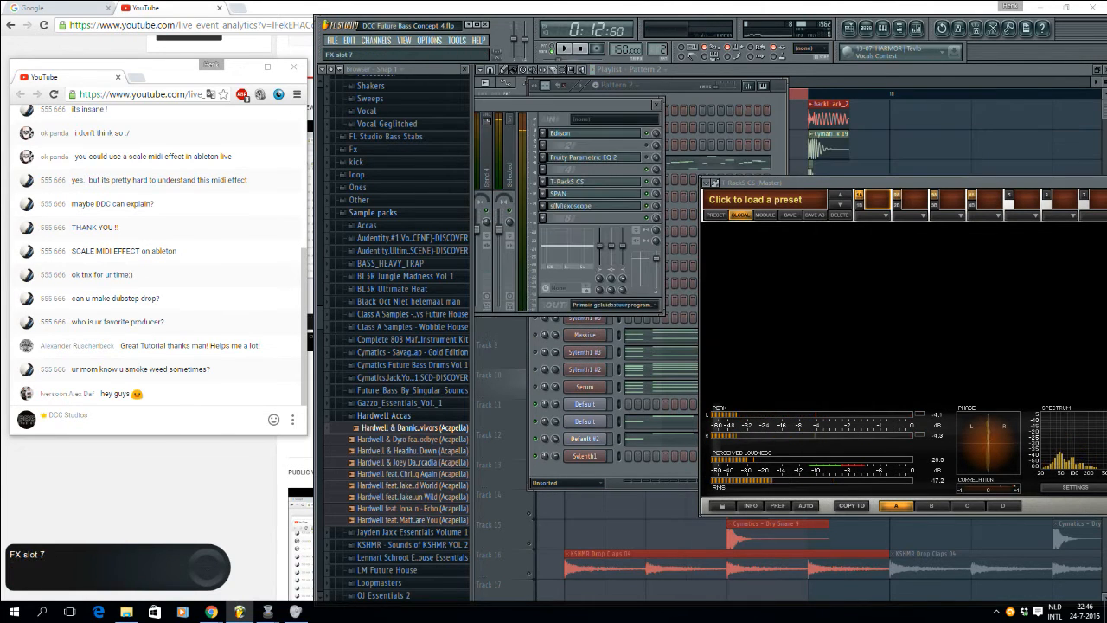
{"action": "left_click", "coordinate": [593, 206]}
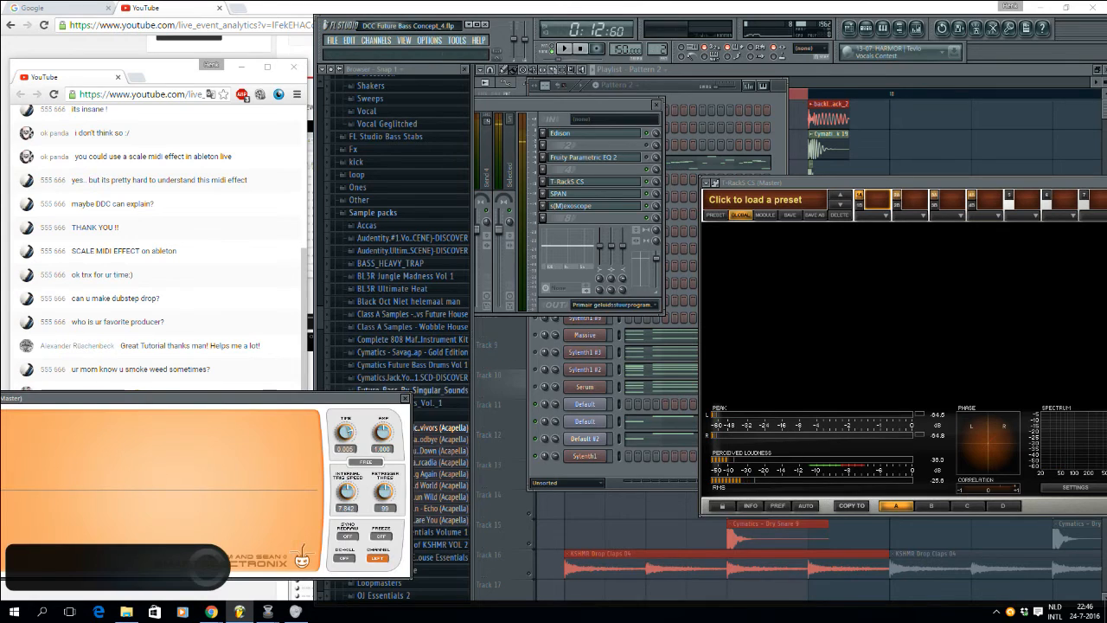
Step: Place the s(M)exoscope beside the meters and play the loop to view its waveform, stopping playback at the end
{"action": "left_click_drag", "start_coordinate": [346, 399], "coordinate": [610, 283]}
{"action": "key", "text": "space"}
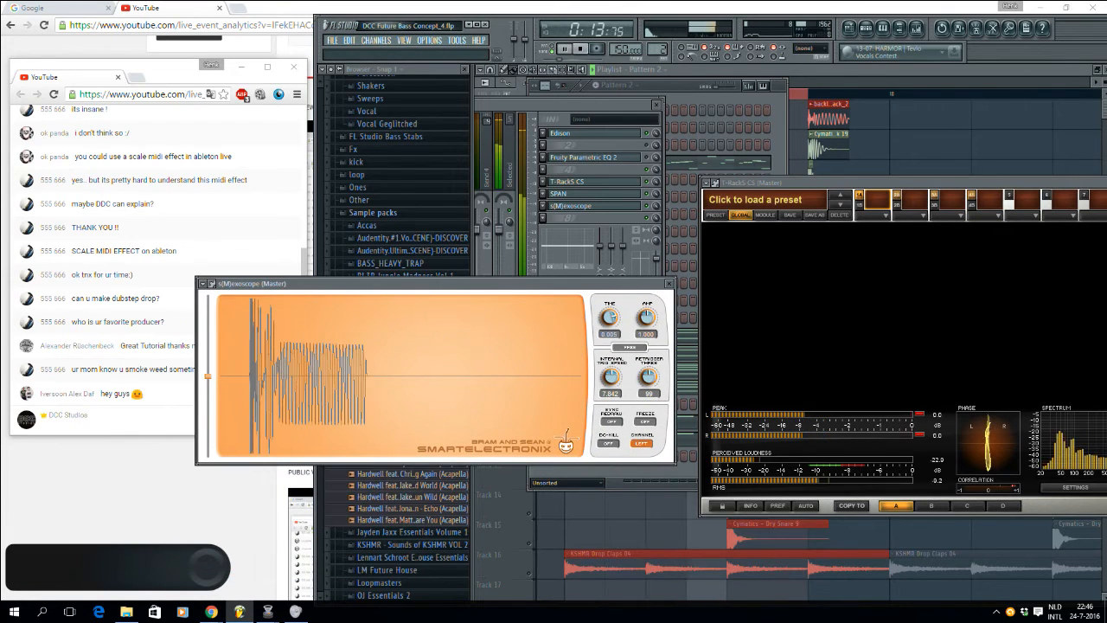
{"action": "key", "text": "space"}
Step: Shorten the playlist time selection around the bar 9 kick to 008:15:000 to 009:11:000
{"action": "left_click", "coordinate": [832, 166]}
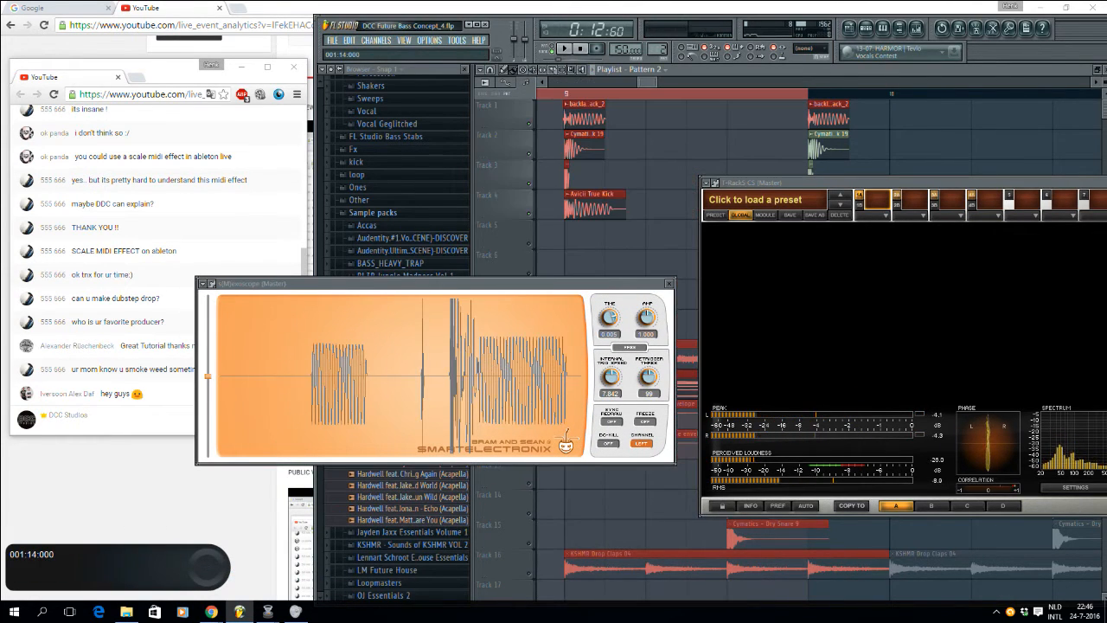
{"action": "scroll", "coordinate": [644, 173], "scroll_direction": "left", "scroll_amount": 2}
{"action": "scroll", "coordinate": [643, 173], "scroll_direction": "right", "scroll_amount": 5}
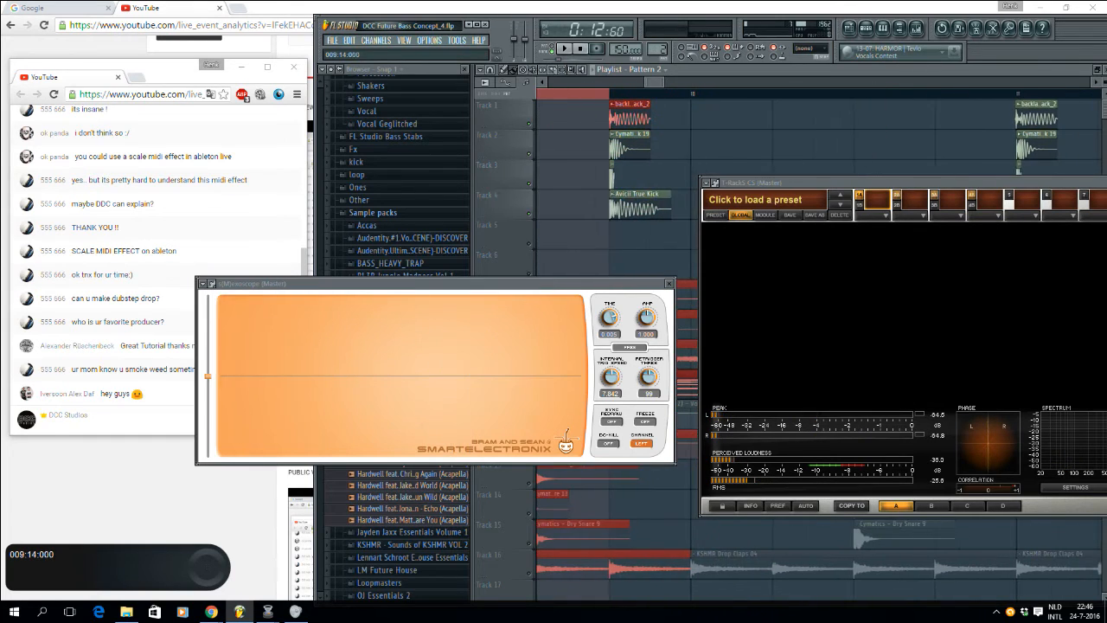
{"action": "scroll", "coordinate": [643, 173], "scroll_direction": "left", "scroll_amount": 5}
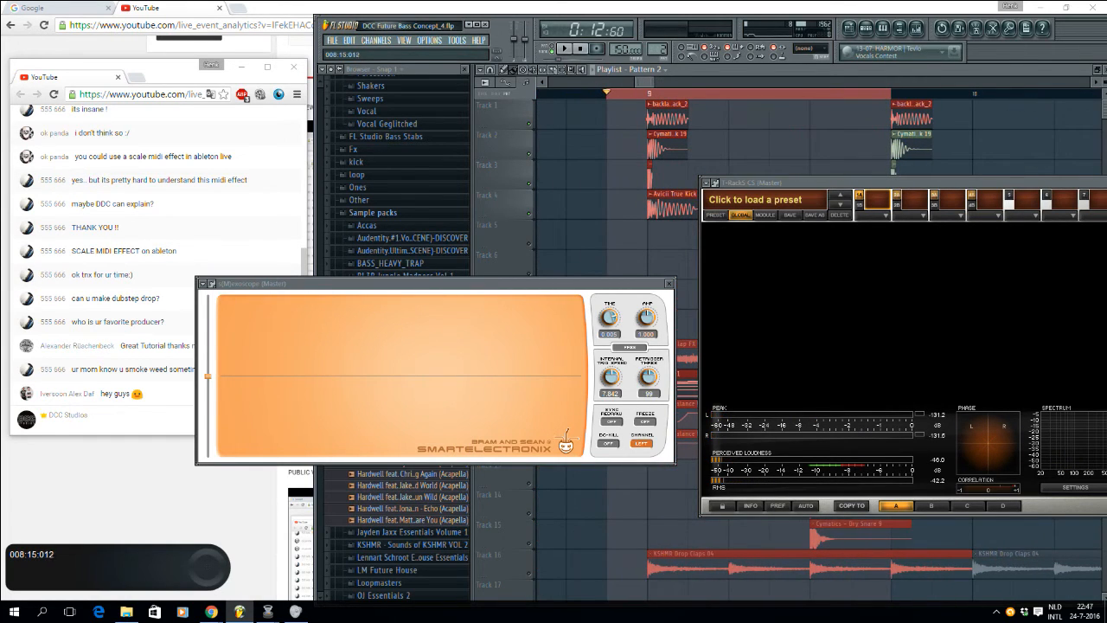
{"action": "left_click_drag", "start_coordinate": [605, 93], "coordinate": [768, 92]}
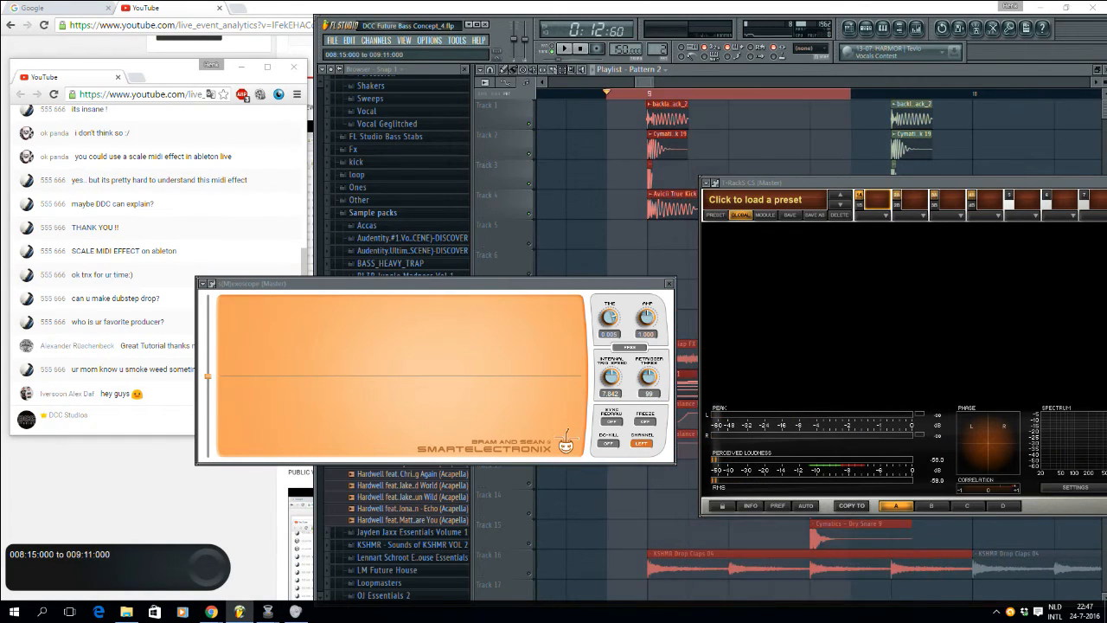
Step: Loop the shortened selection while viewing the Master's s(M)exoscope and Fruity Parametric EQ 2, leaving the scope over the playlist
{"action": "left_click_drag", "start_coordinate": [463, 284], "coordinate": [544, 211]}
{"action": "left_click", "coordinate": [916, 28]}
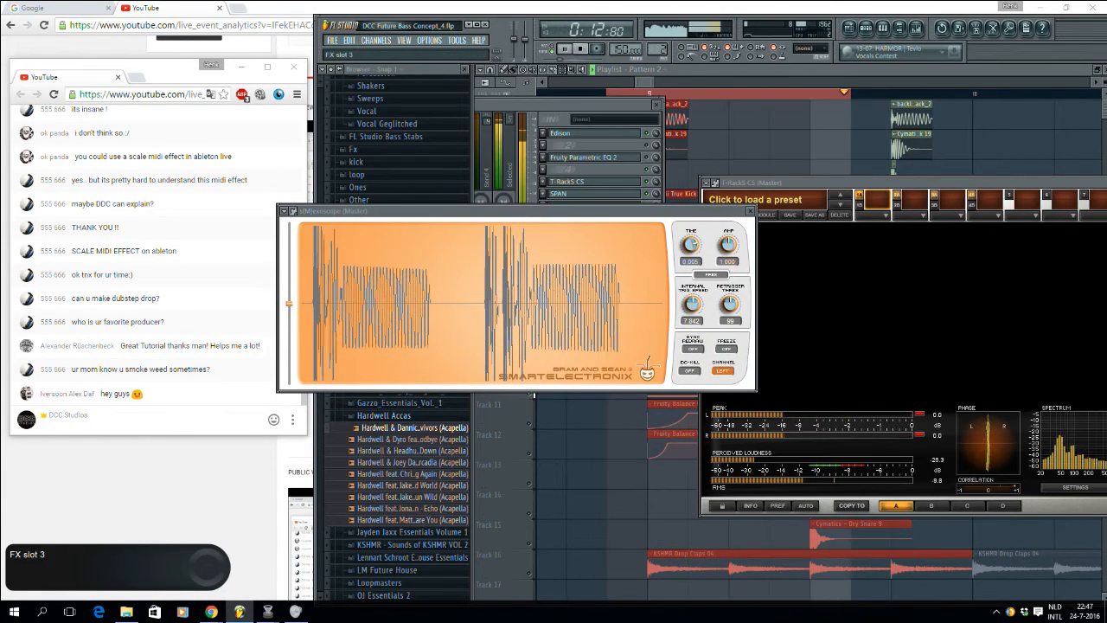
{"action": "left_click", "coordinate": [584, 157]}
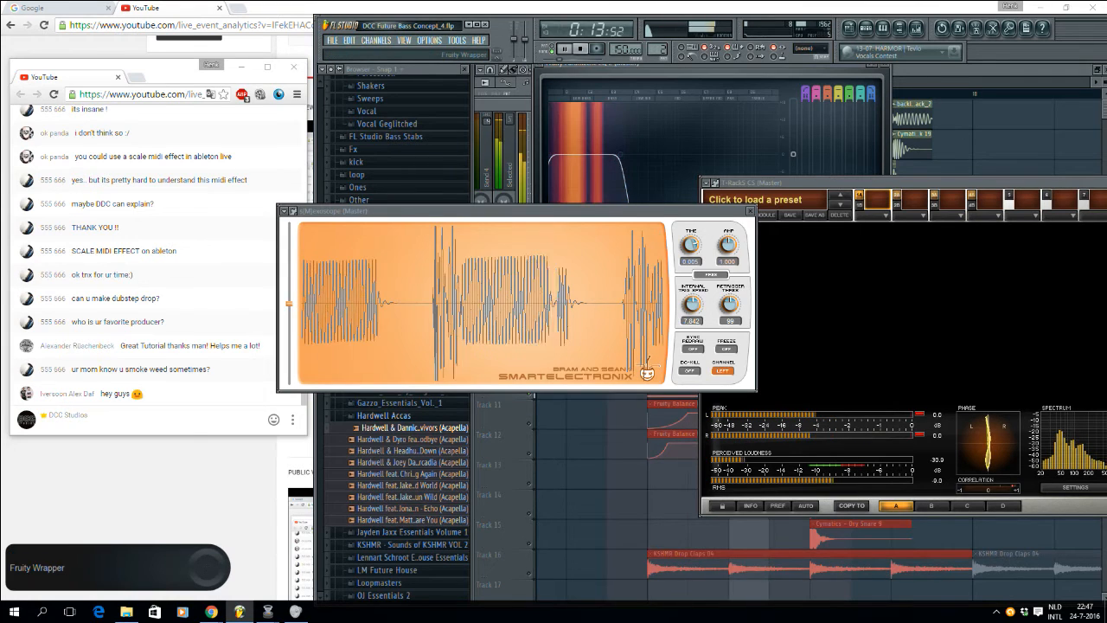
{"action": "left_click_drag", "start_coordinate": [476, 210], "coordinate": [796, 183]}
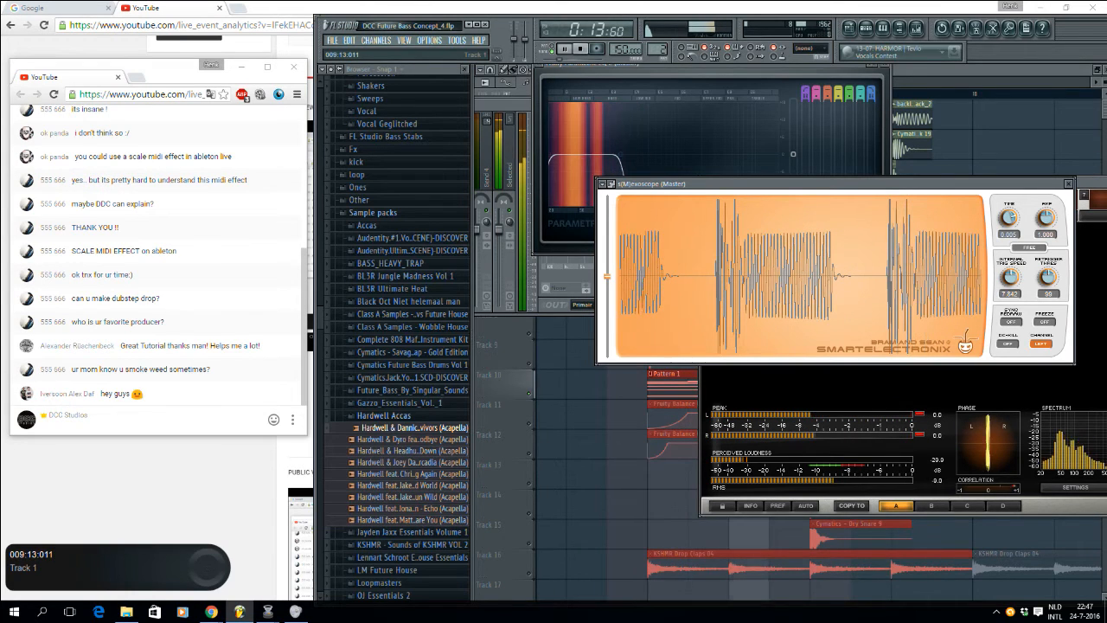
{"action": "key", "text": "F5"}
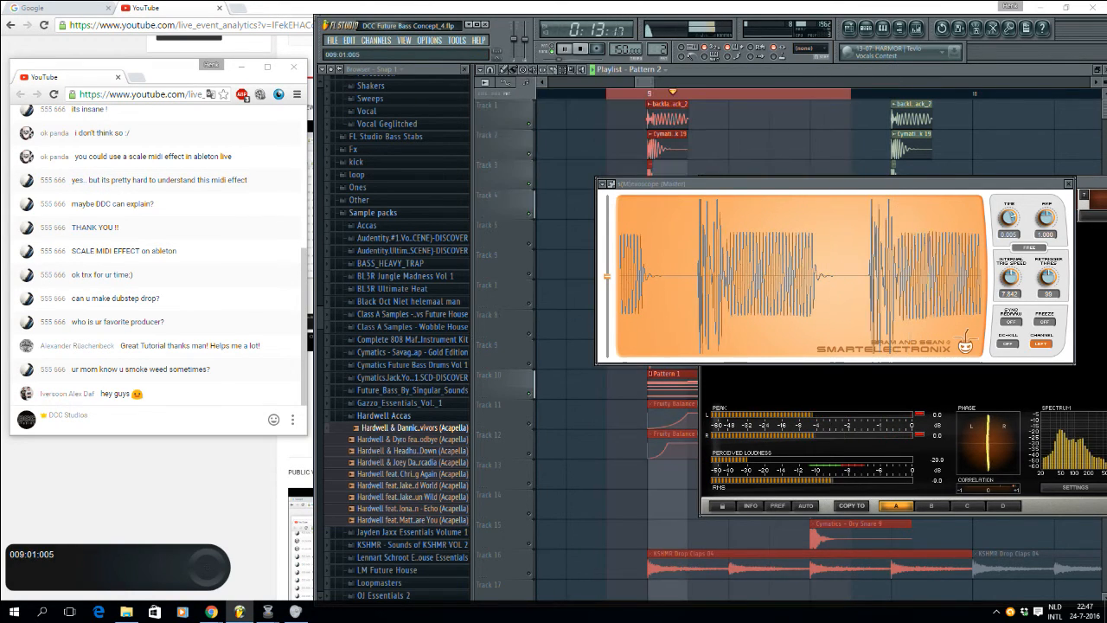
Step: Replay the short loop around the bar 9 kick to view the Master's waveform, stopping playback with the kick clips enlarged
{"action": "left_click_drag", "start_coordinate": [650, 82], "coordinate": [654, 82]}
{"action": "key", "text": "space"}
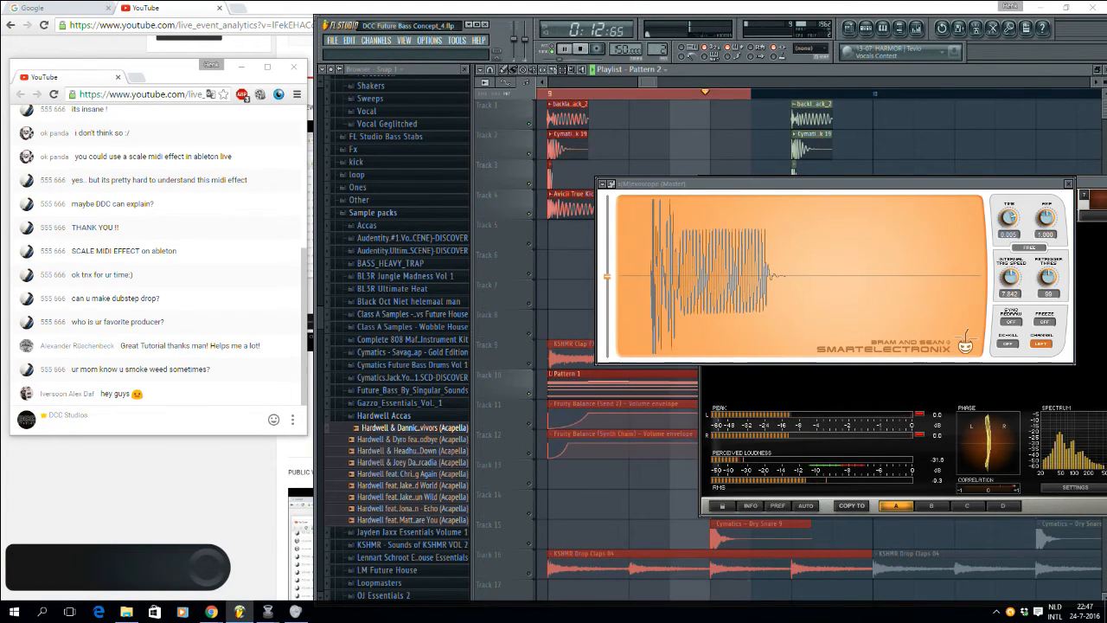
{"action": "key", "text": "space"}
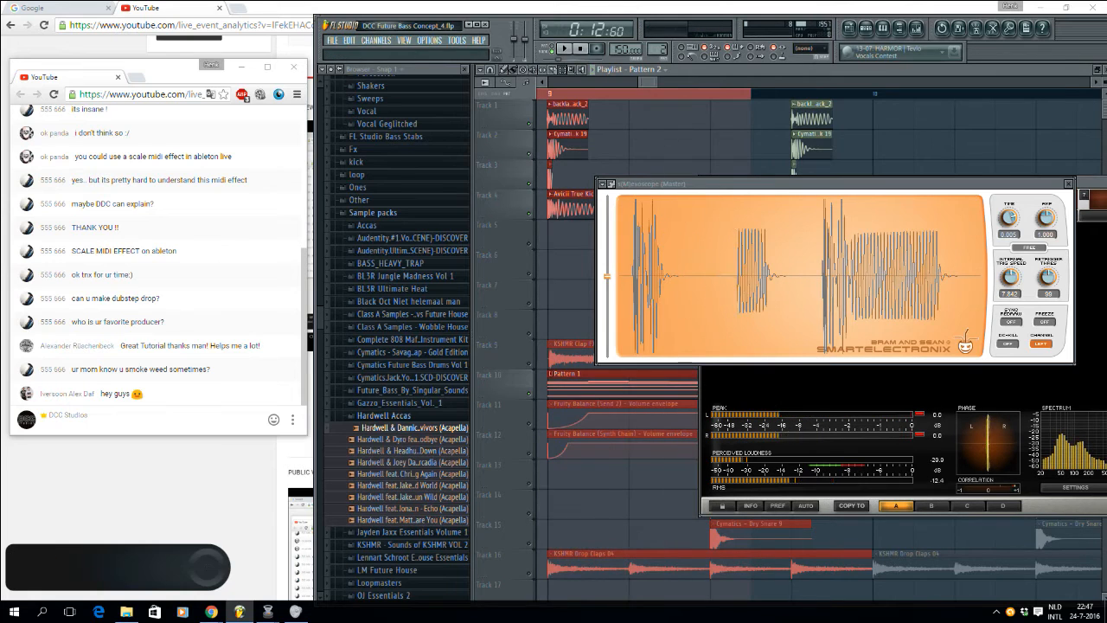
{"action": "scroll", "coordinate": [541, 138], "scroll_direction": "up", "scroll_amount": 3}
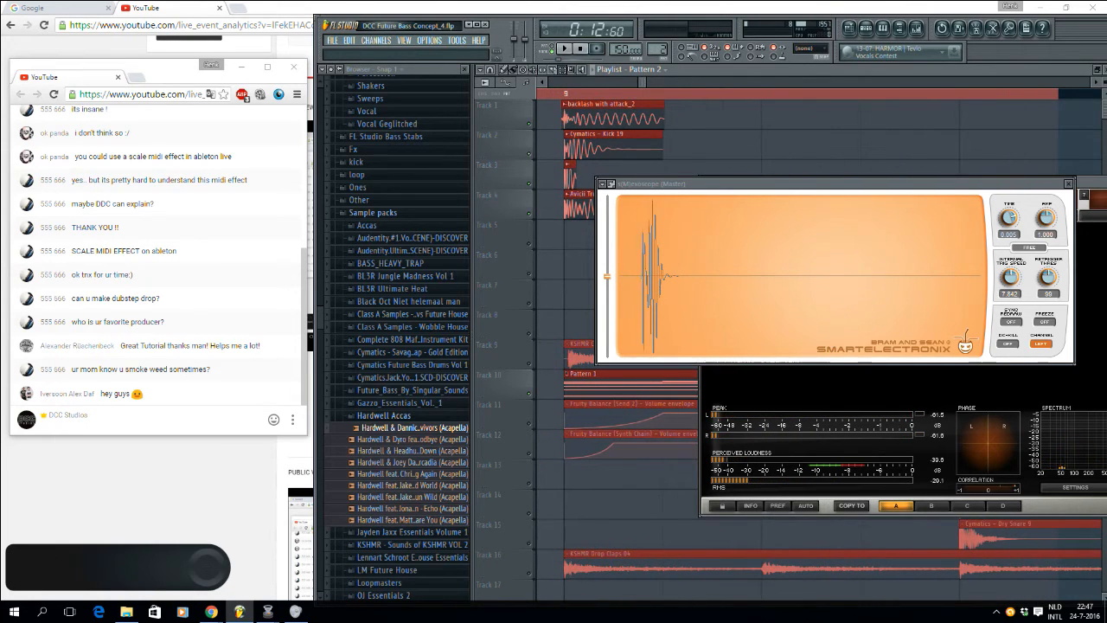
Step: Isolate the kicks, Pattern 1 and volume envelopes, and compare the looped waveform with the envelopes muted and unmuted
{"action": "left_click", "coordinate": [503, 413], "text": "ctrl"}
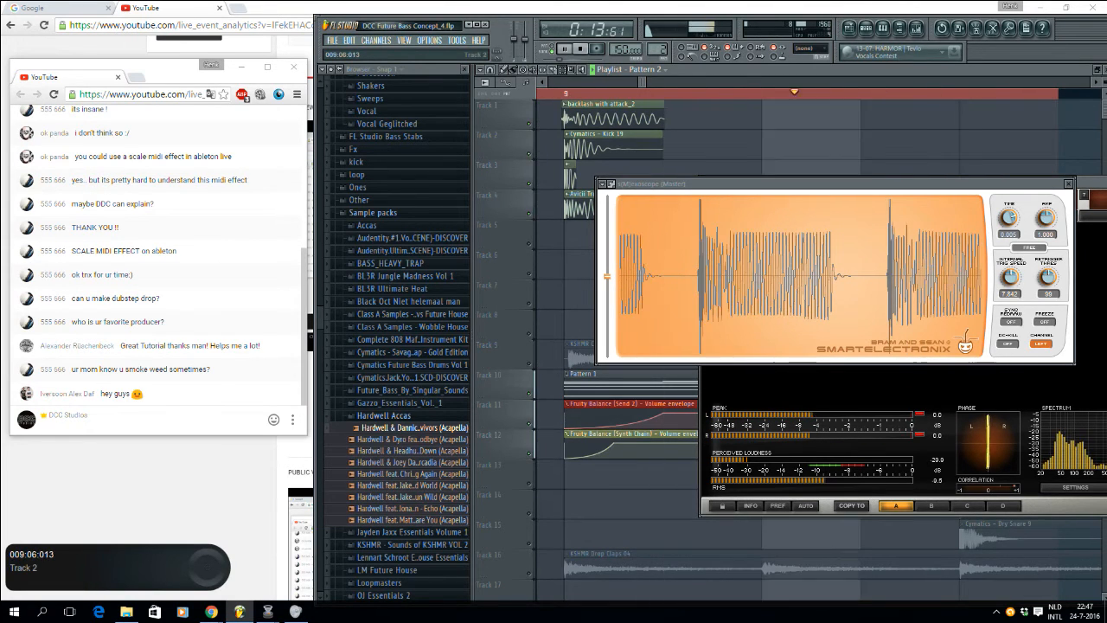
{"action": "key", "text": "space"}
{"action": "key", "text": "space"}
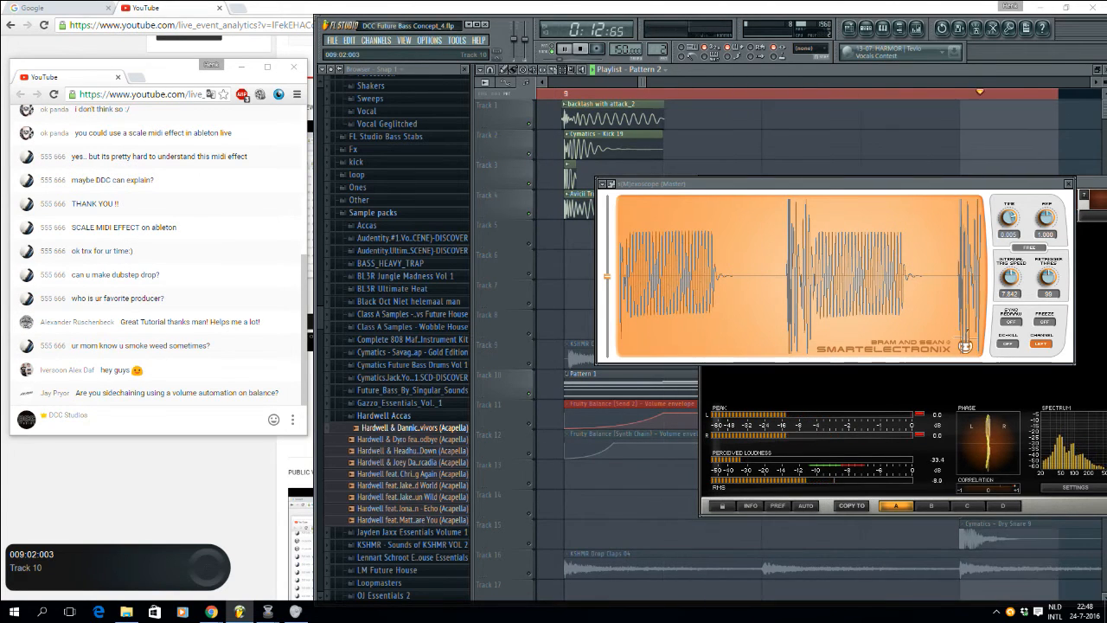
{"action": "key", "text": "space"}
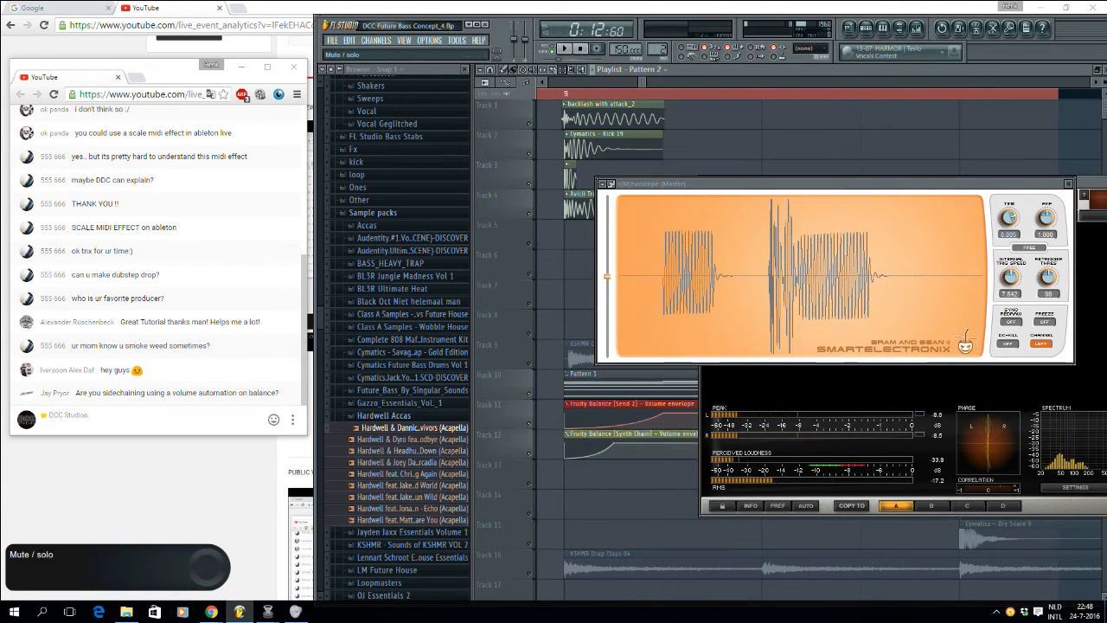
Step: Open the mixer and spread out the mixer, T-RackS CS and s(M)exoscope windows to uncover the mixer tracks
{"action": "key", "text": "F9"}
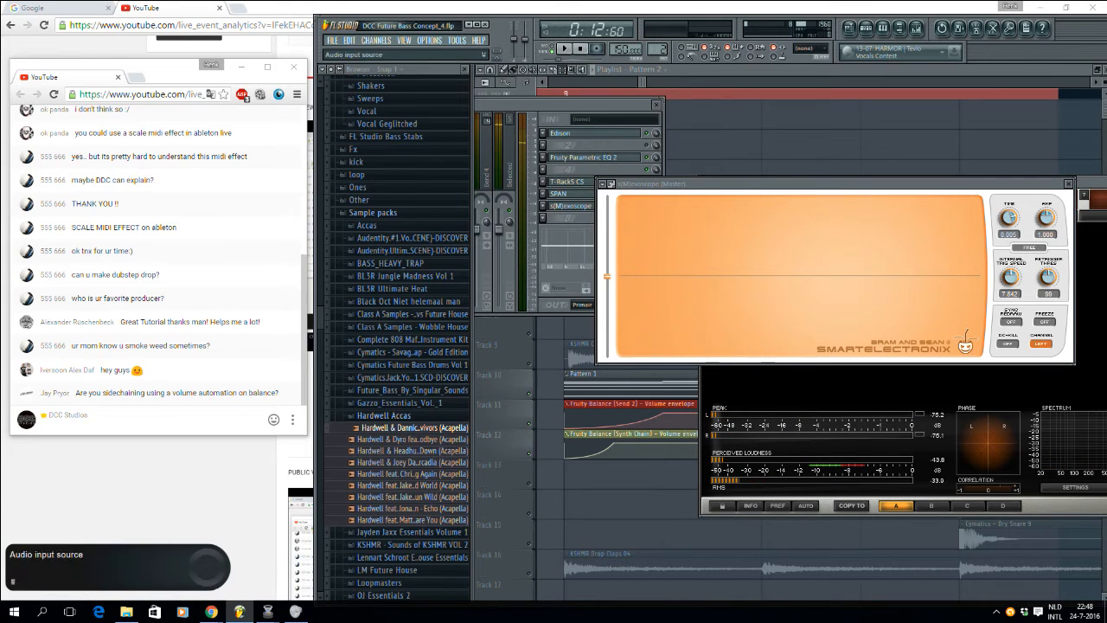
{"action": "left_click_drag", "start_coordinate": [605, 104], "coordinate": [944, 88]}
{"action": "left_click_drag", "start_coordinate": [865, 184], "coordinate": [903, 290]}
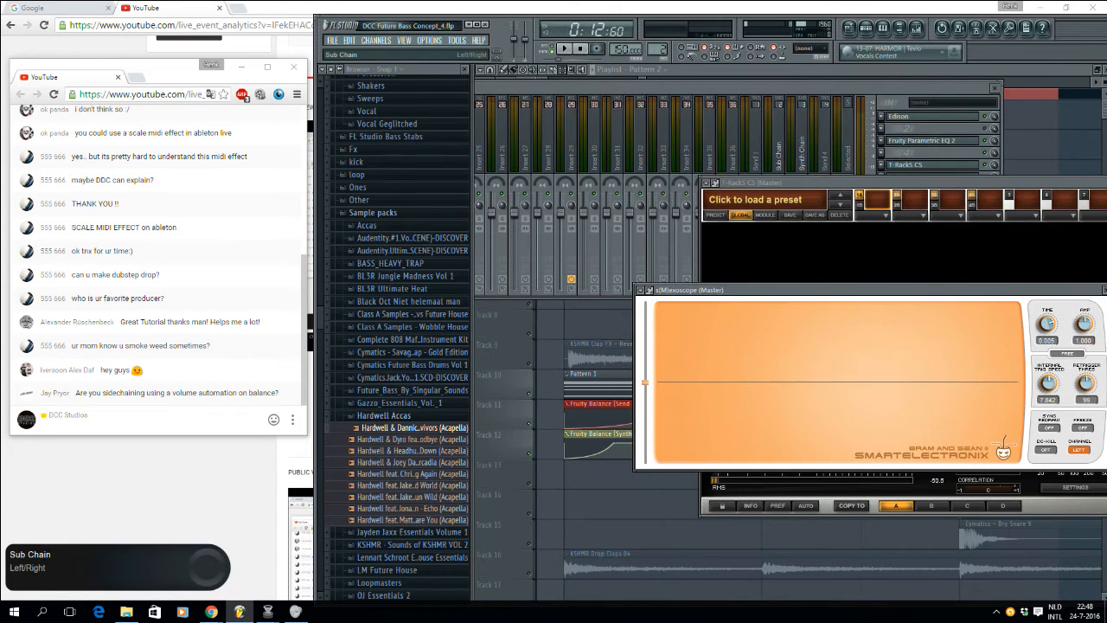
{"action": "left_click_drag", "start_coordinate": [783, 88], "coordinate": [977, 81]}
{"action": "left_click_drag", "start_coordinate": [839, 183], "coordinate": [856, 237]}
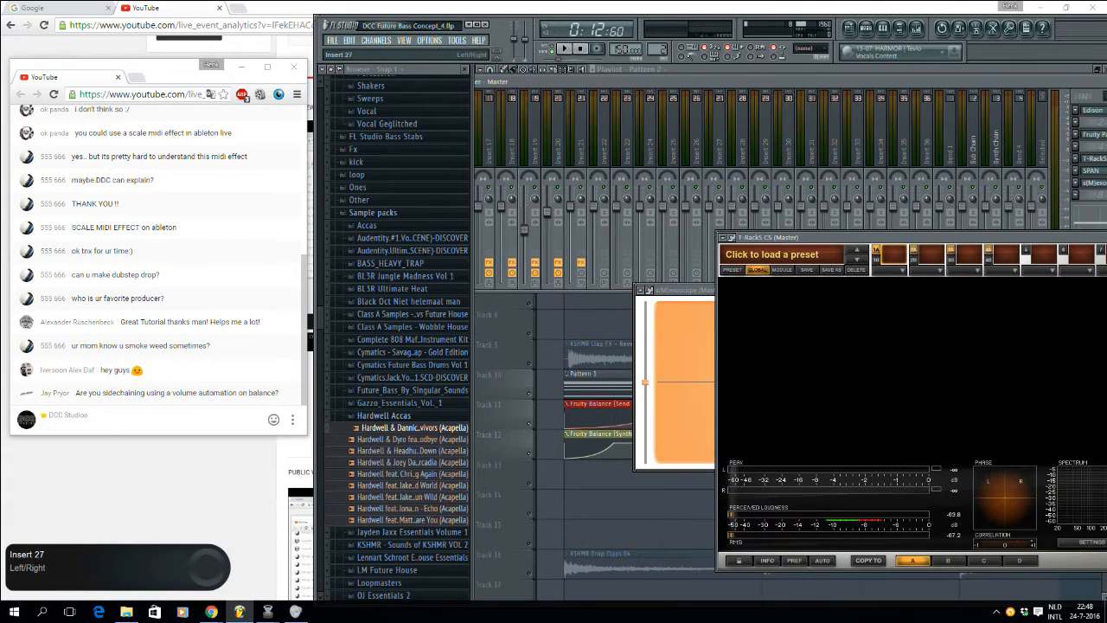
{"action": "left_click_drag", "start_coordinate": [705, 82], "coordinate": [907, 71]}
Step: Move the s(M)exoscope lower, open the Sylenth1 #3 channel and check its target mixer track
{"action": "left_click", "coordinate": [866, 28]}
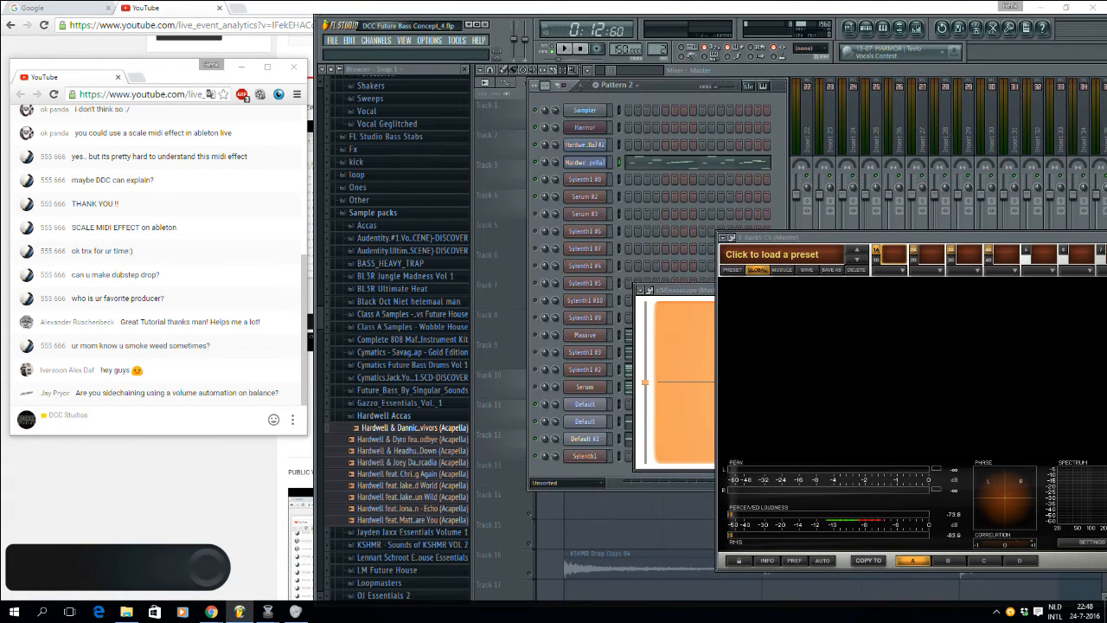
{"action": "left_click_drag", "start_coordinate": [684, 290], "coordinate": [727, 436]}
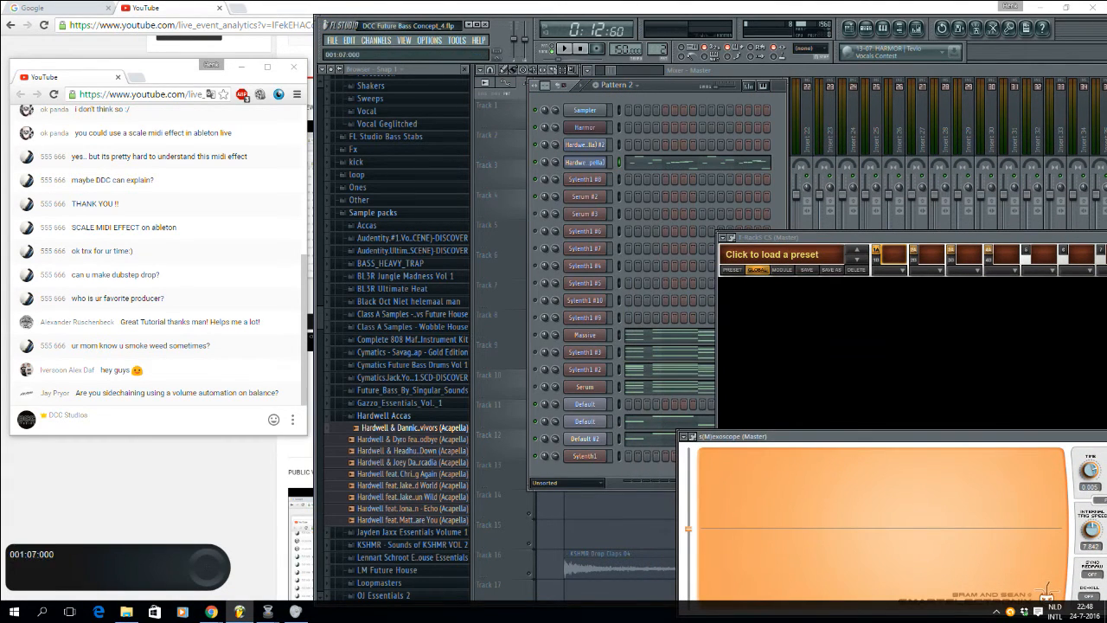
{"action": "left_click", "coordinate": [584, 334]}
{"action": "left_click", "coordinate": [575, 179]}
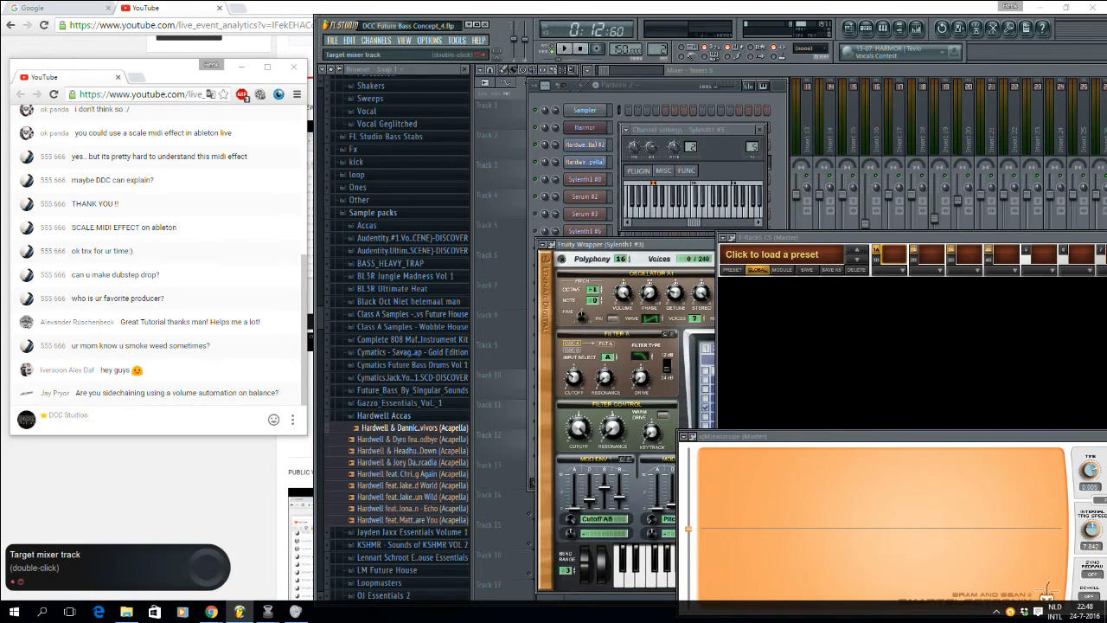
Step: Bring the Synth Chain mixer track into view, open its Fruity Balance and point out the volume knob's Create automation clip option
{"action": "left_click_drag", "start_coordinate": [852, 70], "coordinate": [350, 80]}
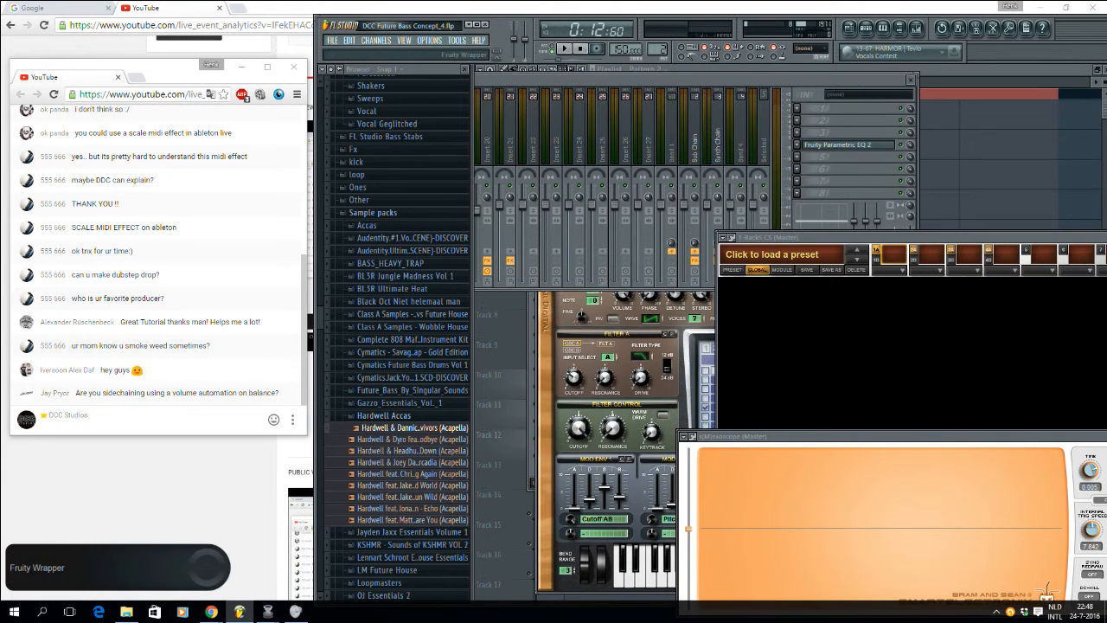
{"action": "left_click_drag", "start_coordinate": [852, 238], "coordinate": [870, 318]}
{"action": "left_click_drag", "start_coordinate": [619, 80], "coordinate": [876, 88]}
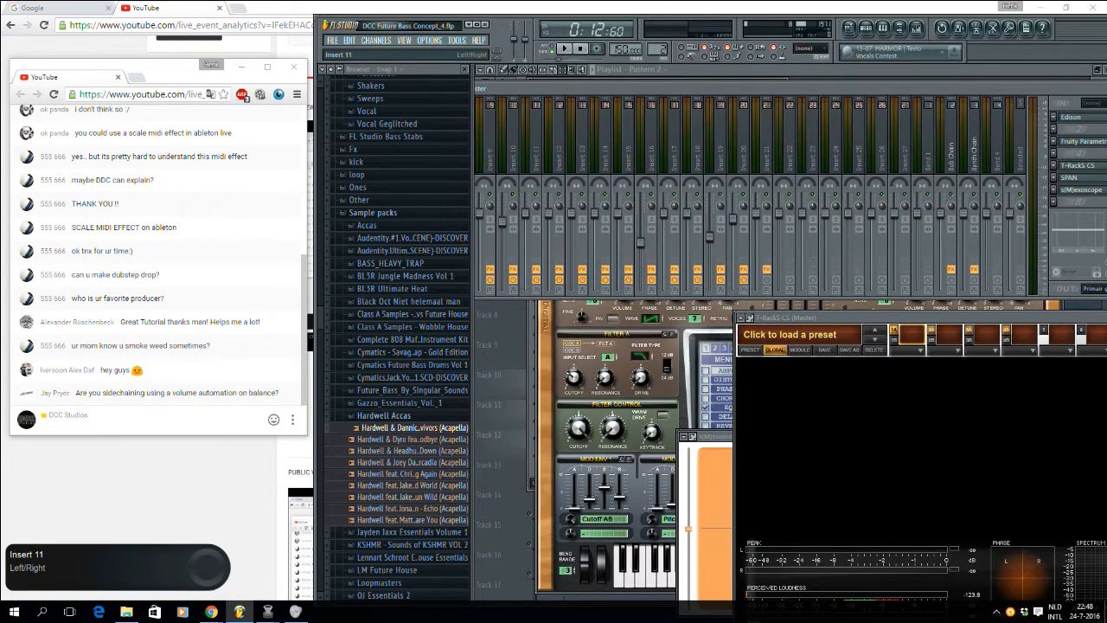
{"action": "left_click_drag", "start_coordinate": [563, 88], "coordinate": [487, 78]}
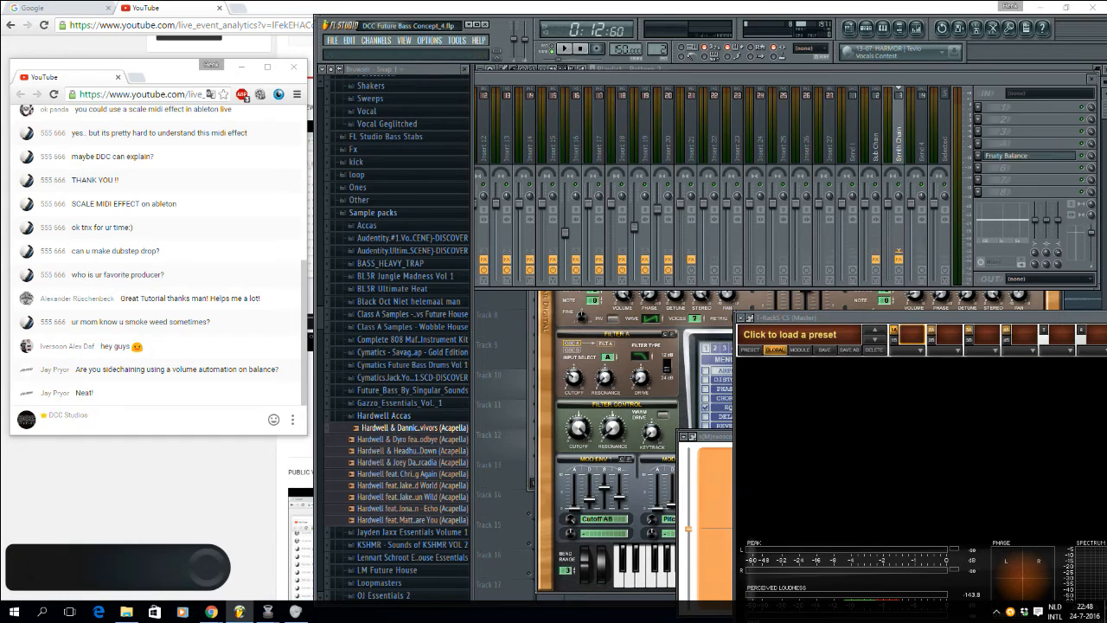
{"action": "left_click", "coordinate": [1007, 156]}
{"action": "right_click", "coordinate": [705, 275]}
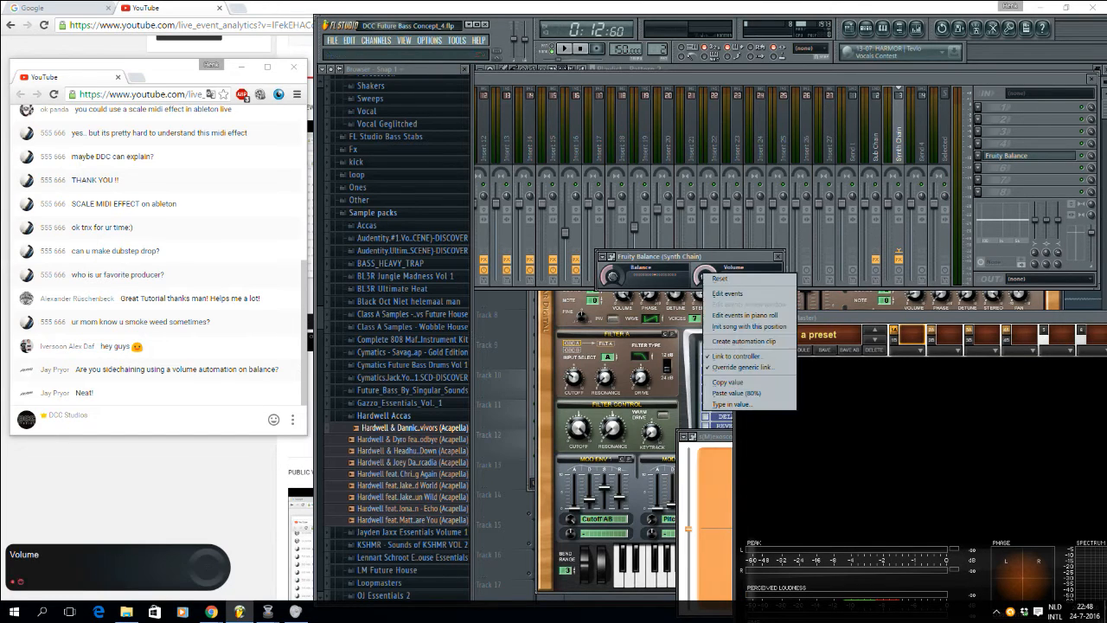
{"action": "left_click", "coordinate": [744, 340]}
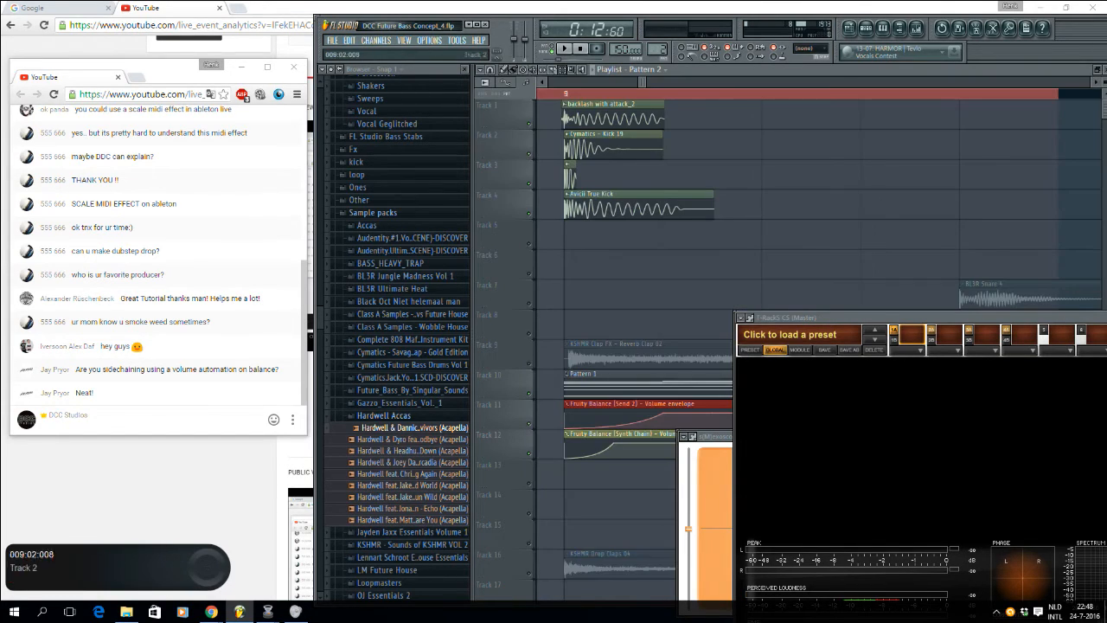
Step: Uncover the volume envelope clips and set the playlist time selection from the bar 9 kick to the first snare
{"action": "left_click_drag", "start_coordinate": [804, 317], "coordinate": [845, 387]}
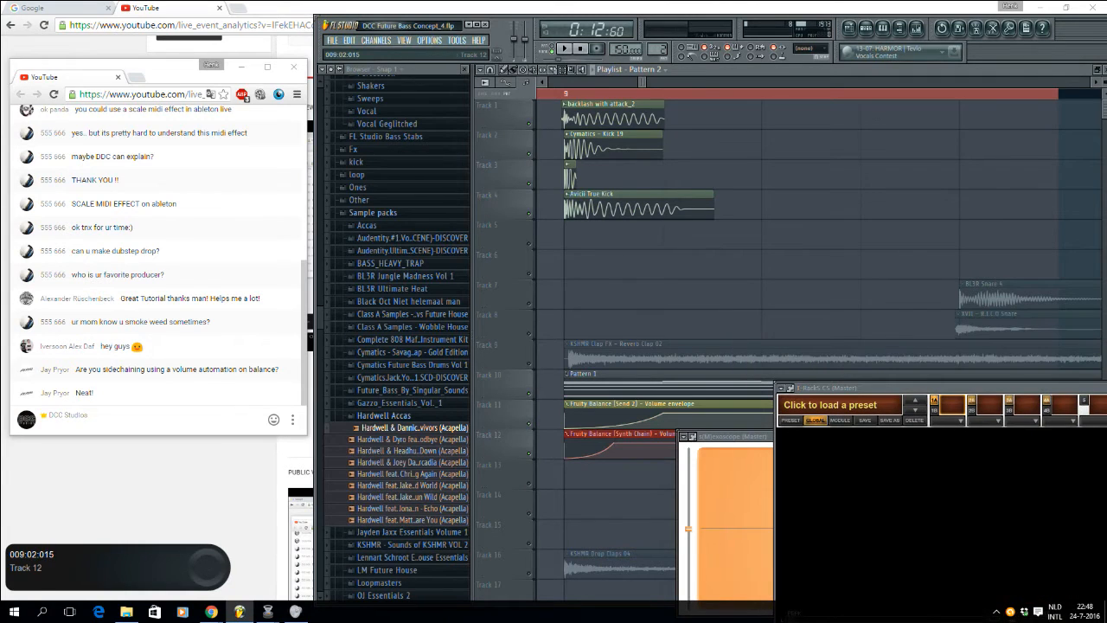
{"action": "left_click_drag", "start_coordinate": [734, 437], "coordinate": [748, 499]}
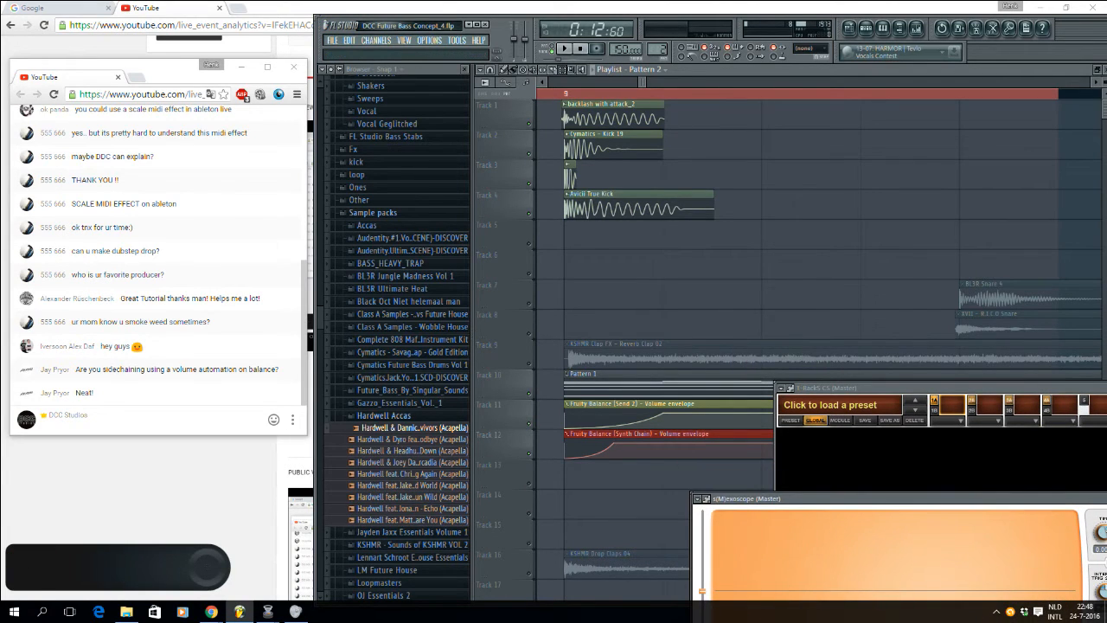
{"action": "left_click_drag", "start_coordinate": [645, 82], "coordinate": [671, 82]}
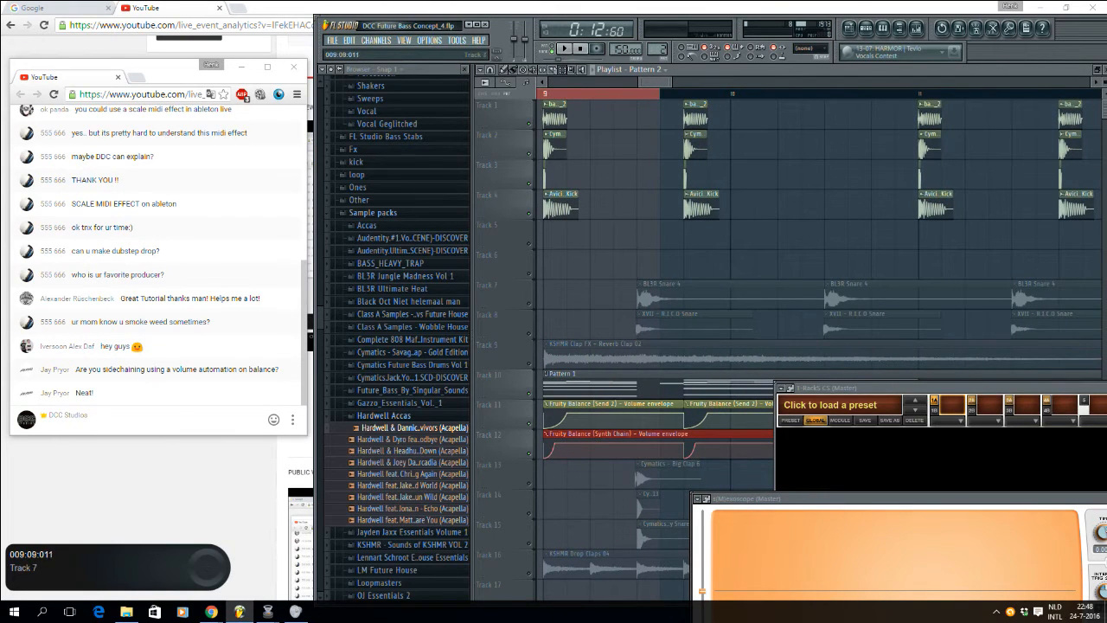
{"action": "left_click_drag", "start_coordinate": [671, 82], "coordinate": [648, 83]}
{"action": "left_click", "coordinate": [562, 93], "text": "ctrl"}
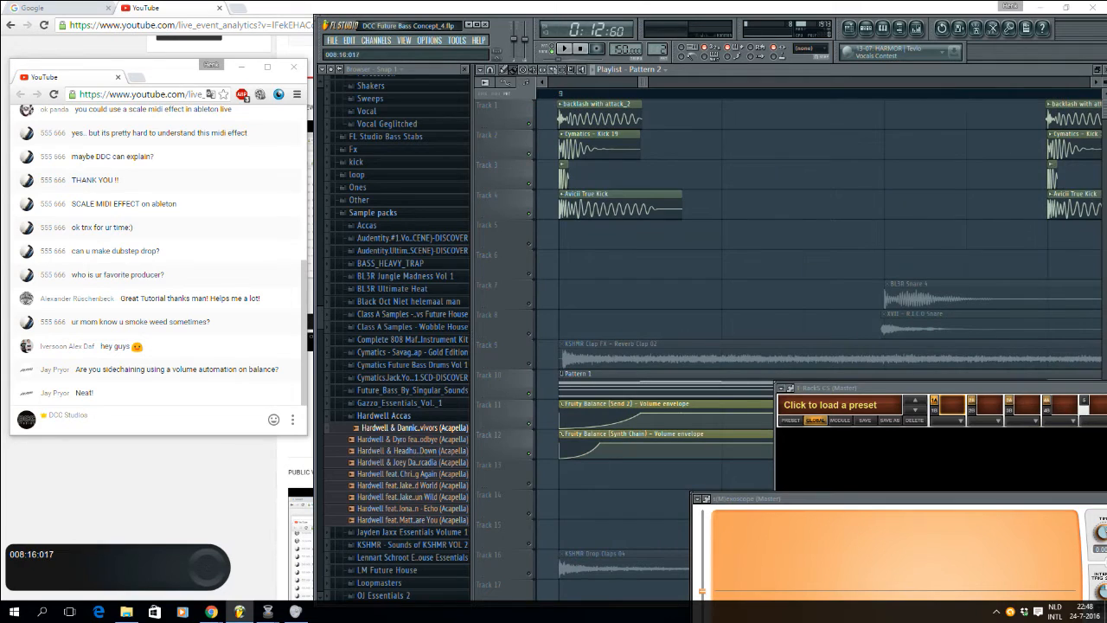
{"action": "left_click_drag", "start_coordinate": [555, 92], "coordinate": [884, 93]}
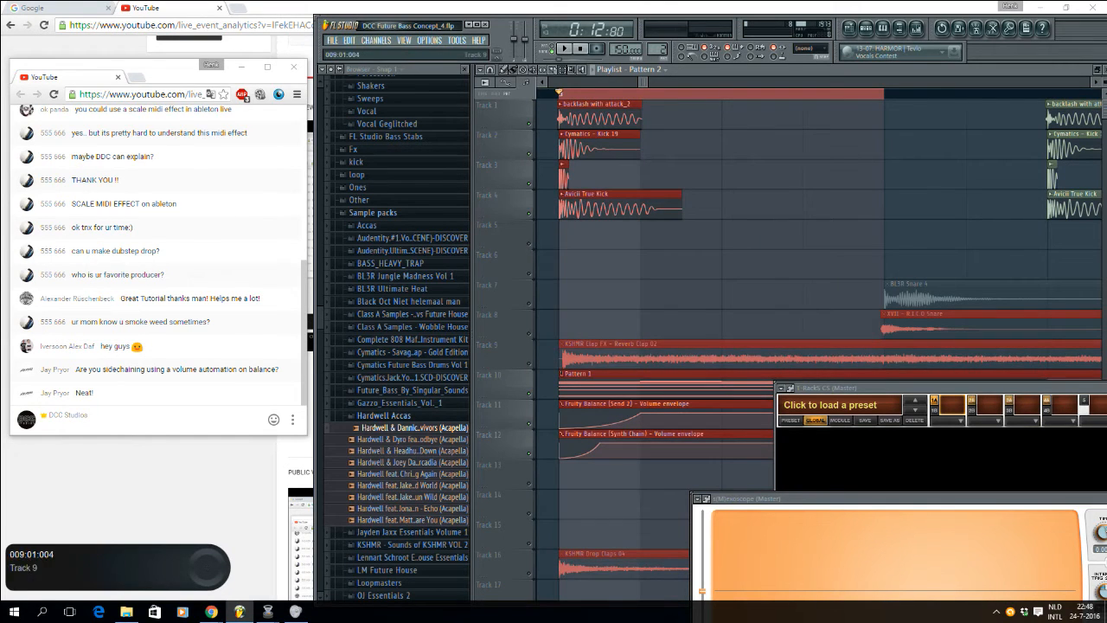
Step: Open the first Default channel's Sytrus and the mixer, and play the selection with the s(M)exoscope placed over the mixer
{"action": "key", "text": "F6"}
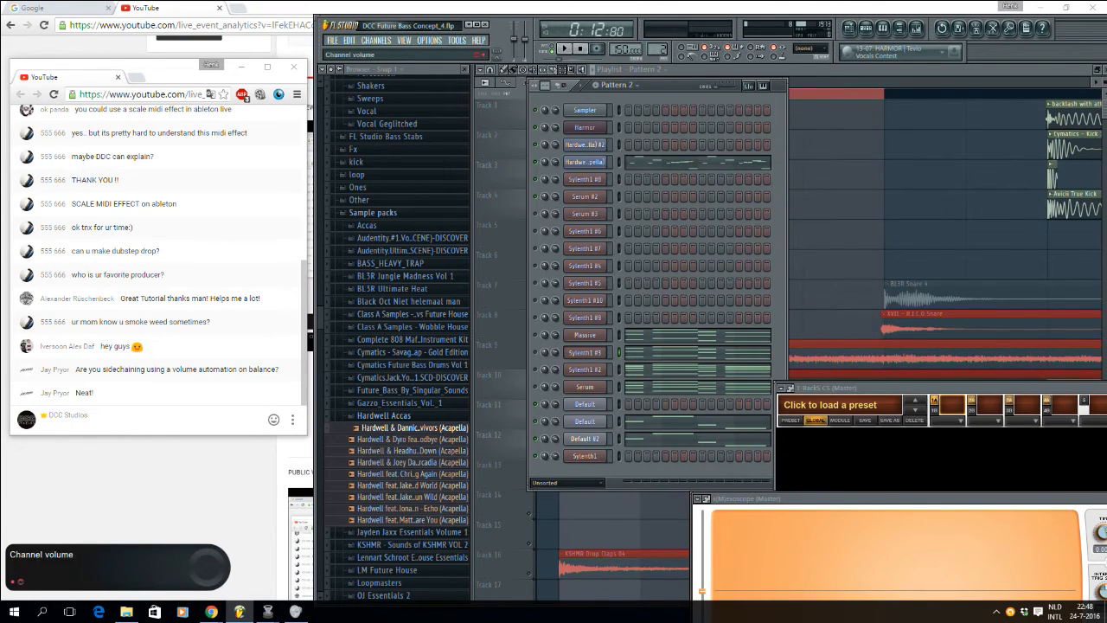
{"action": "left_click", "coordinate": [585, 421]}
{"action": "key", "text": "F9"}
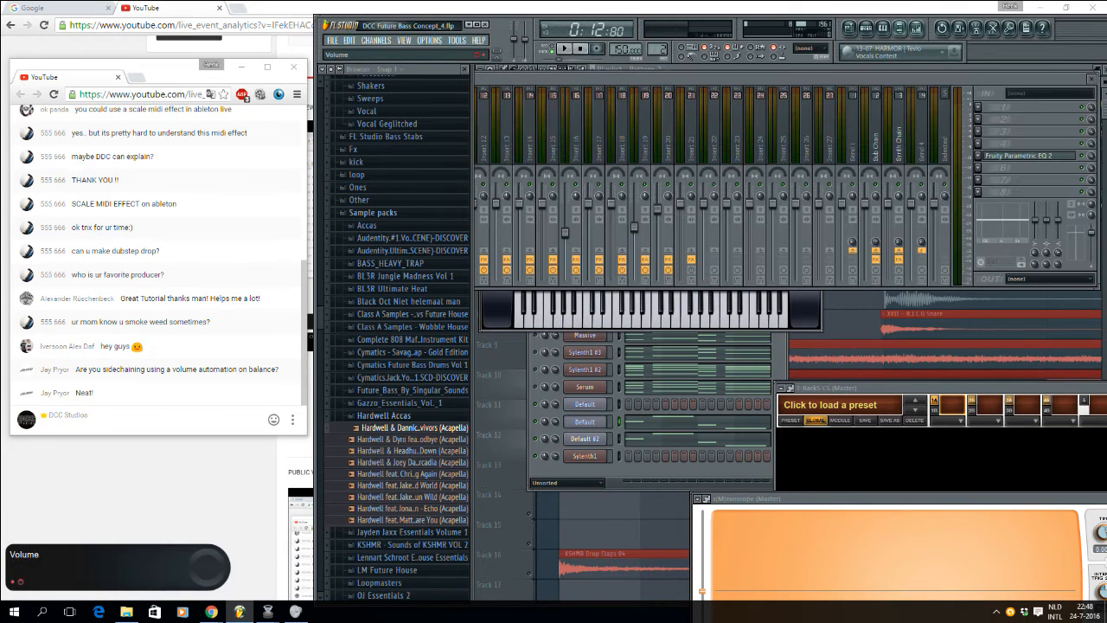
{"action": "left_click_drag", "start_coordinate": [598, 79], "coordinate": [852, 115]}
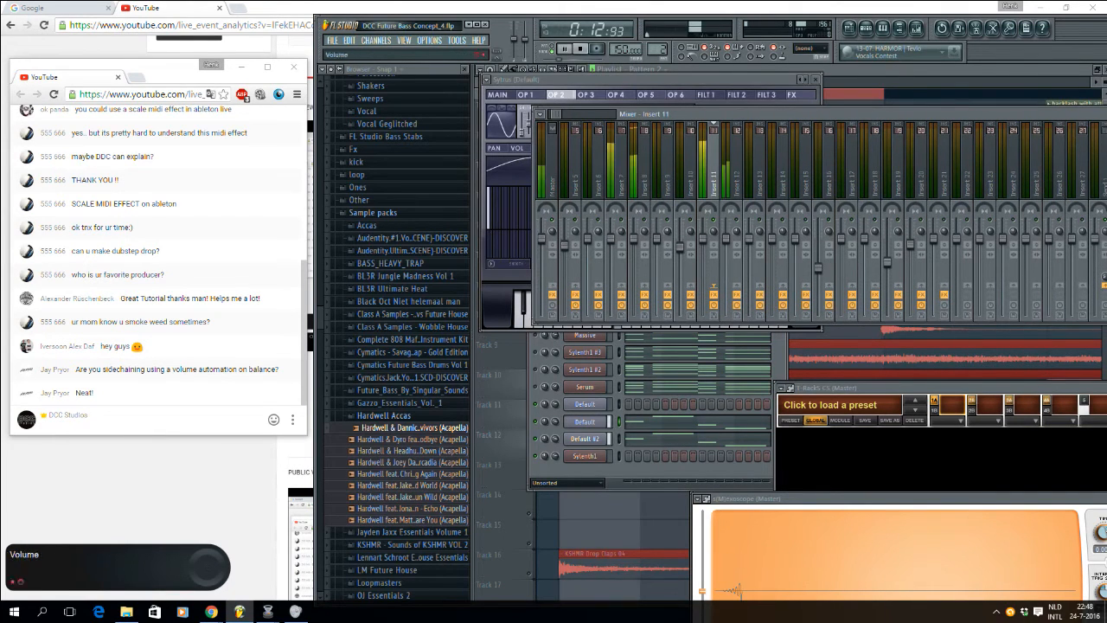
{"action": "left_click_drag", "start_coordinate": [822, 498], "coordinate": [817, 261]}
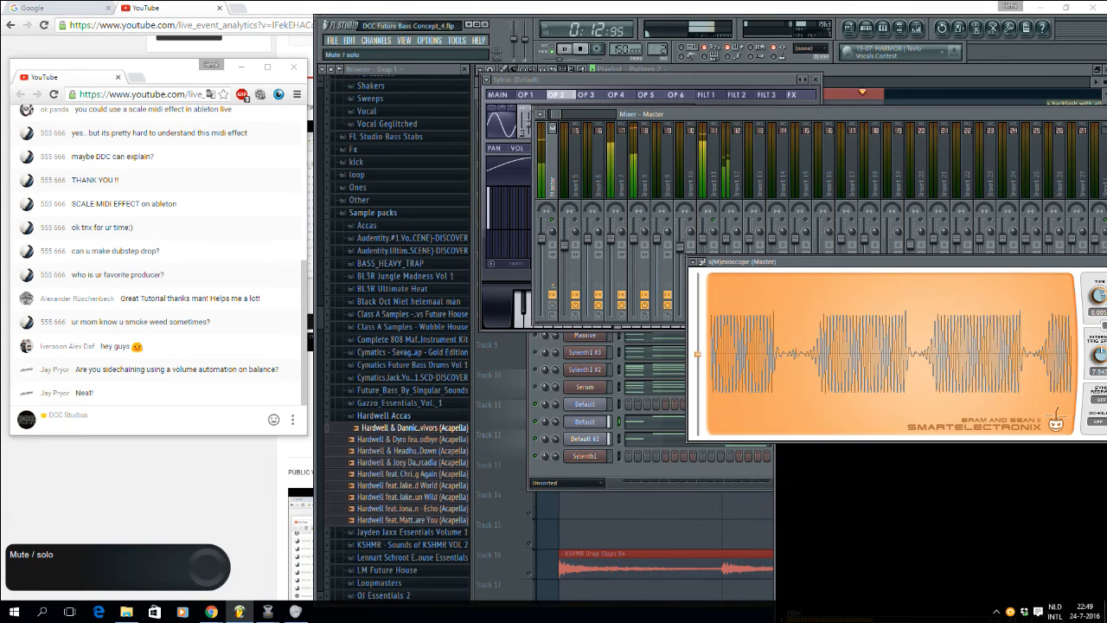
Step: Shift the mixer to reveal its chain tracks and Master effect slots, return to the playlist and stop playback
{"action": "left_click_drag", "start_coordinate": [804, 114], "coordinate": [551, 101]}
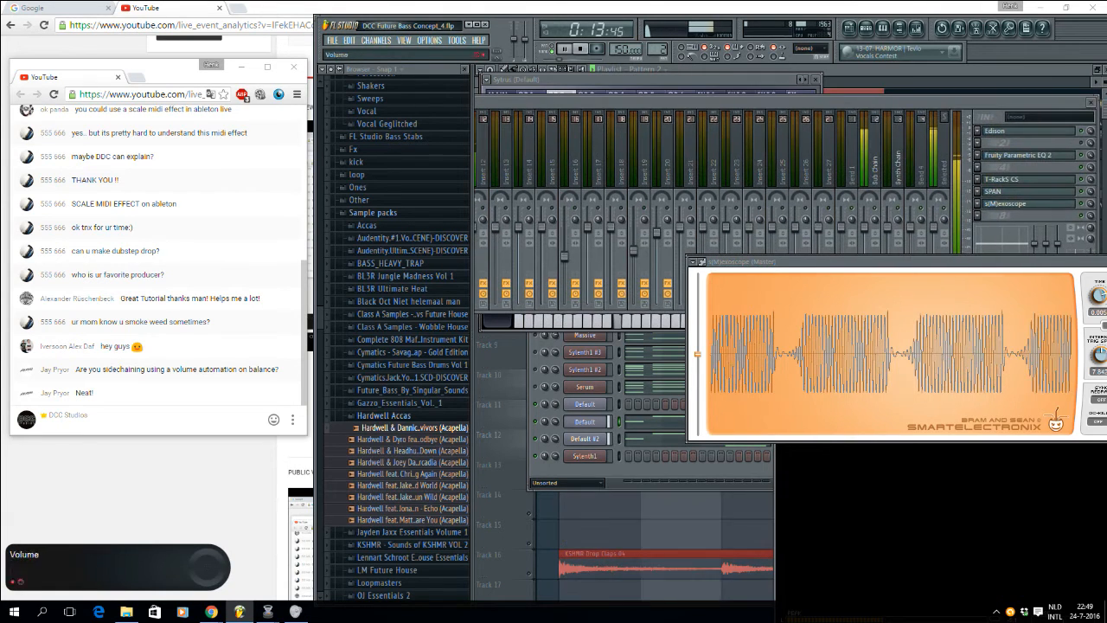
{"action": "left_click", "coordinate": [502, 412]}
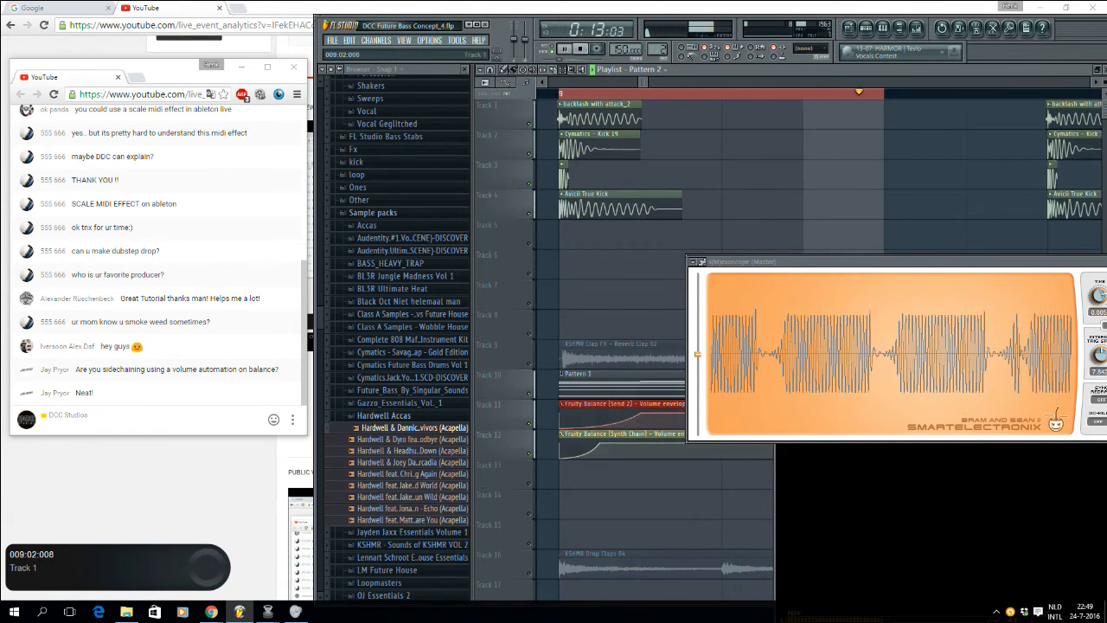
{"action": "key", "text": "space"}
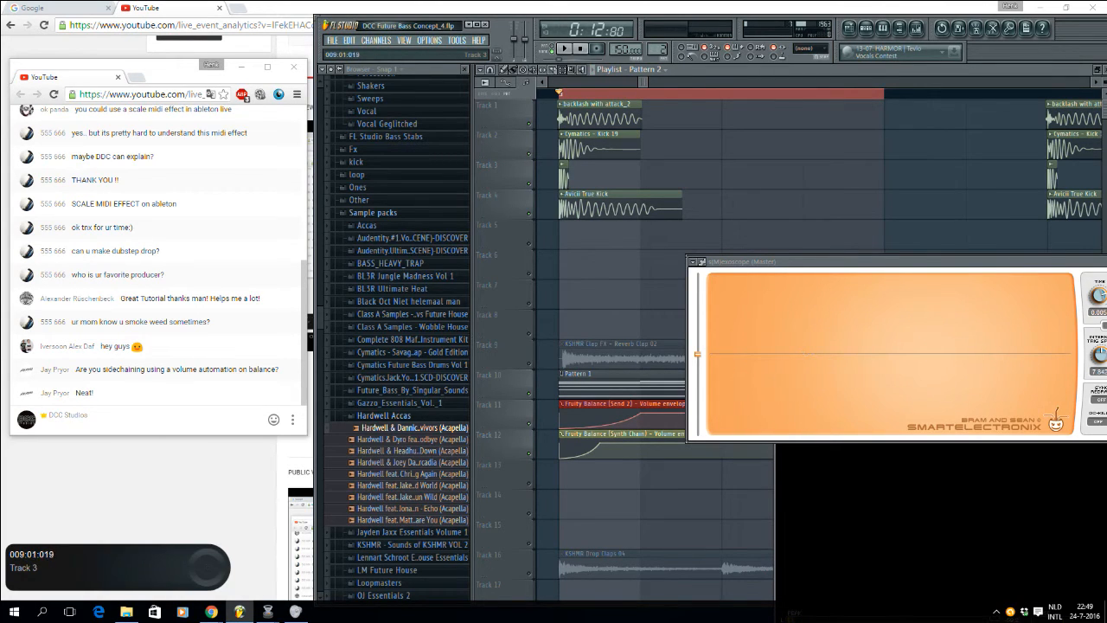
Step: Solo the Avicii True Kick track and play the selection to check it on the s(M)exoscope
{"action": "right_click", "coordinate": [529, 123]}
{"action": "right_click", "coordinate": [530, 213]}
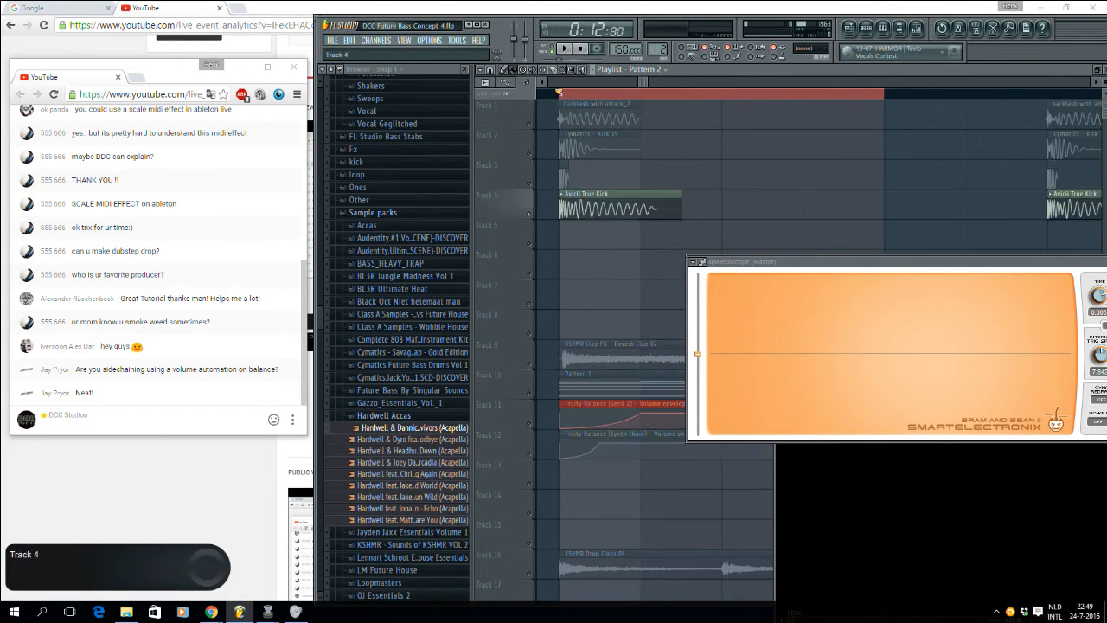
{"action": "key", "text": "space"}
{"action": "left_click", "coordinate": [883, 29]}
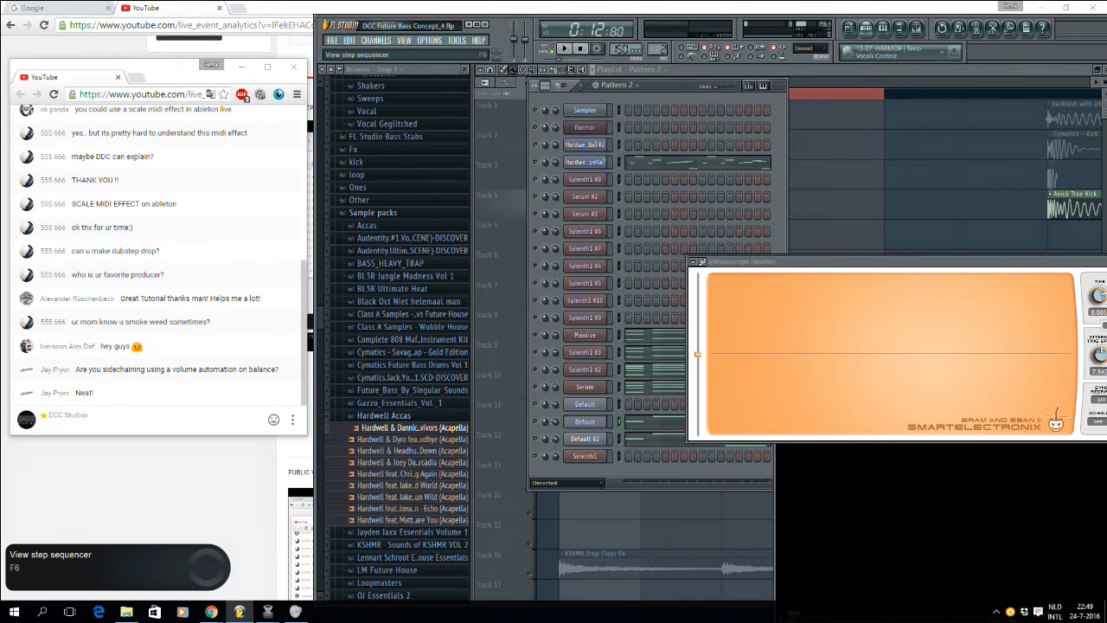
{"action": "left_click", "coordinate": [866, 28]}
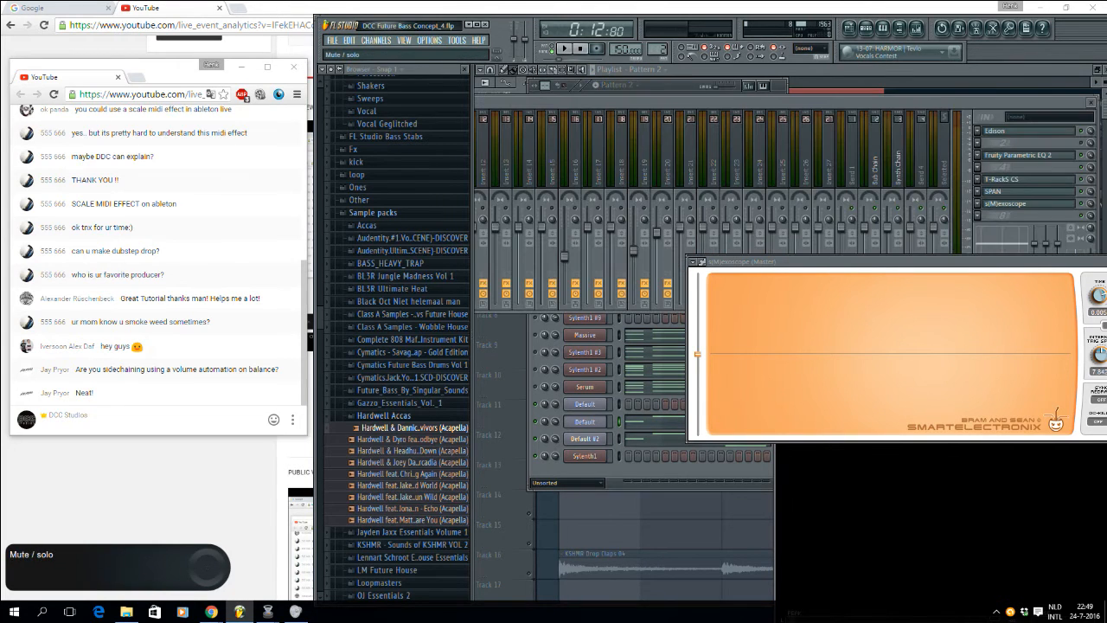
{"action": "key", "text": "F5"}
{"action": "key", "text": "space"}
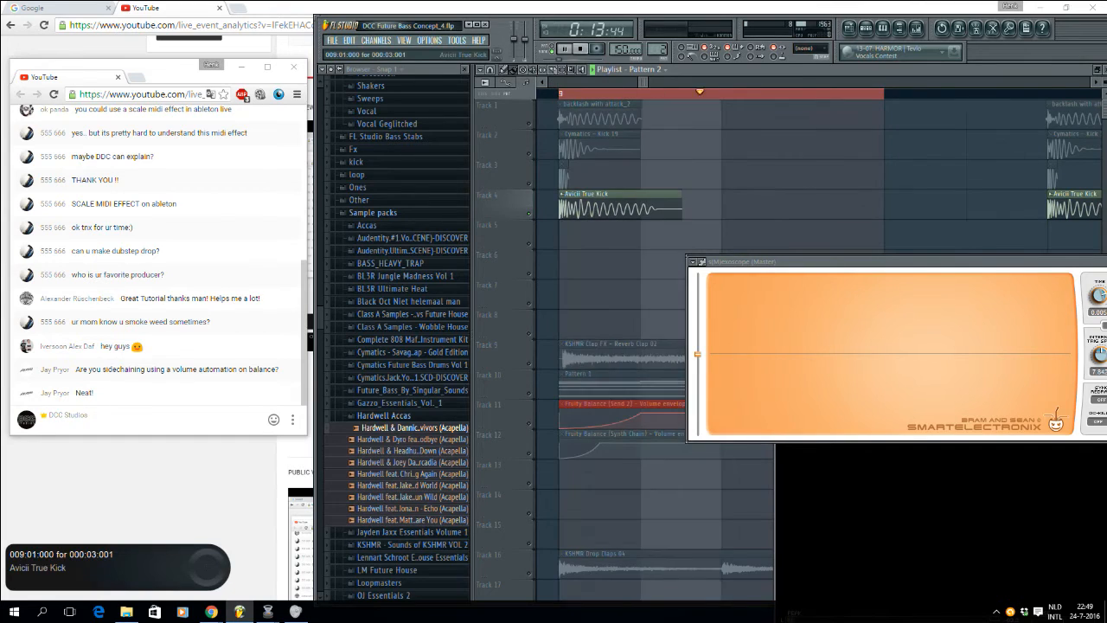
{"action": "key", "text": "space"}
Step: Unsolo the playlist tracks, play the selection to view the full waveform, stop playback and bring up the mixer
{"action": "right_click", "coordinate": [528, 124]}
{"action": "right_click", "coordinate": [529, 124]}
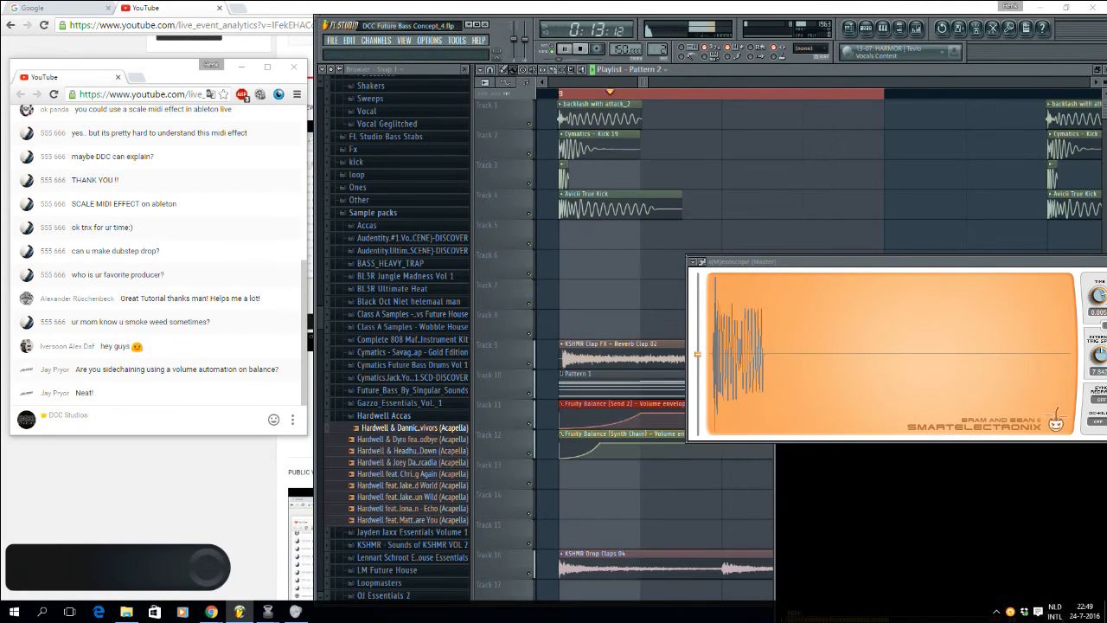
{"action": "key", "text": "space"}
{"action": "key", "text": "F9"}
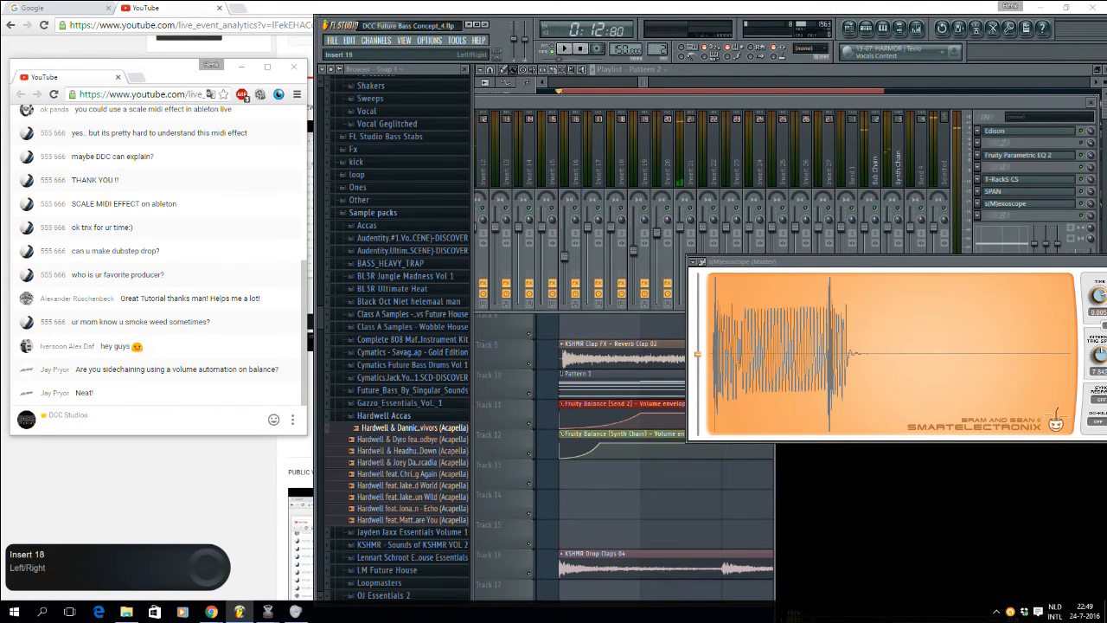
Step: Close the mixer and solo the Avicii True Kick track to check its waveform on the s(M)exoscope during playback
{"action": "left_click_drag", "start_coordinate": [625, 102], "coordinate": [588, 103]}
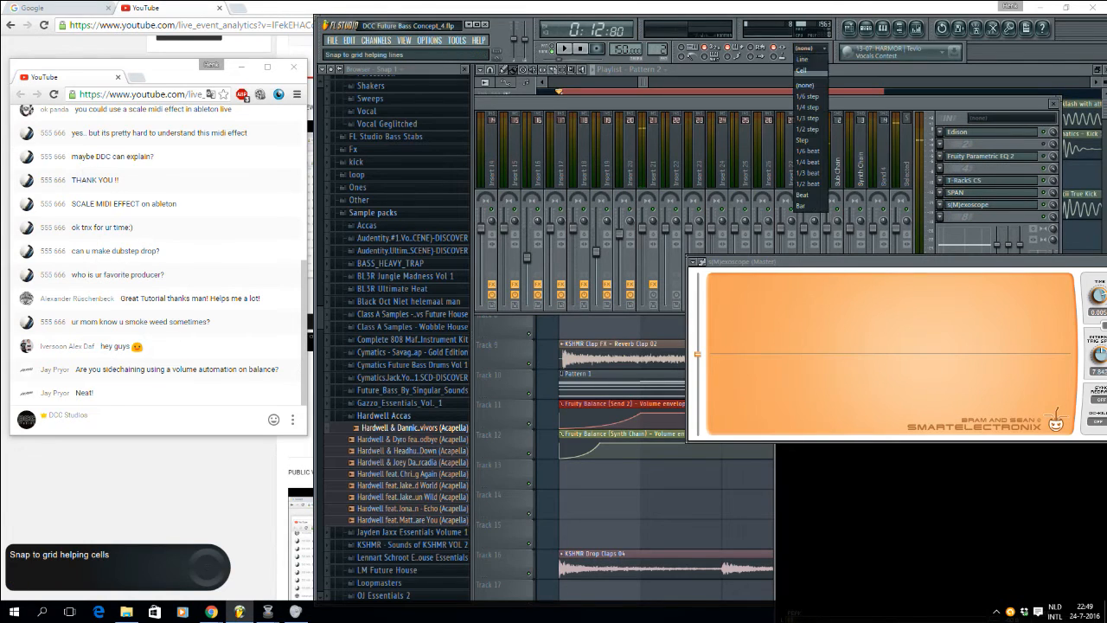
{"action": "key", "text": "F9"}
{"action": "right_click", "coordinate": [529, 214]}
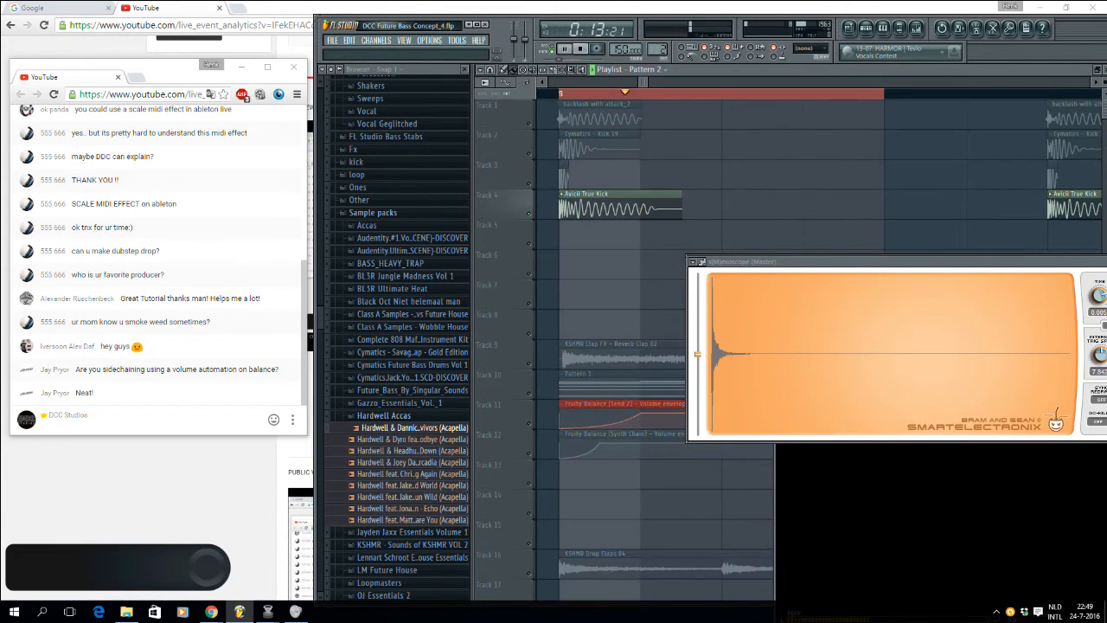
{"action": "right_click", "coordinate": [529, 214]}
{"action": "right_click", "coordinate": [529, 213]}
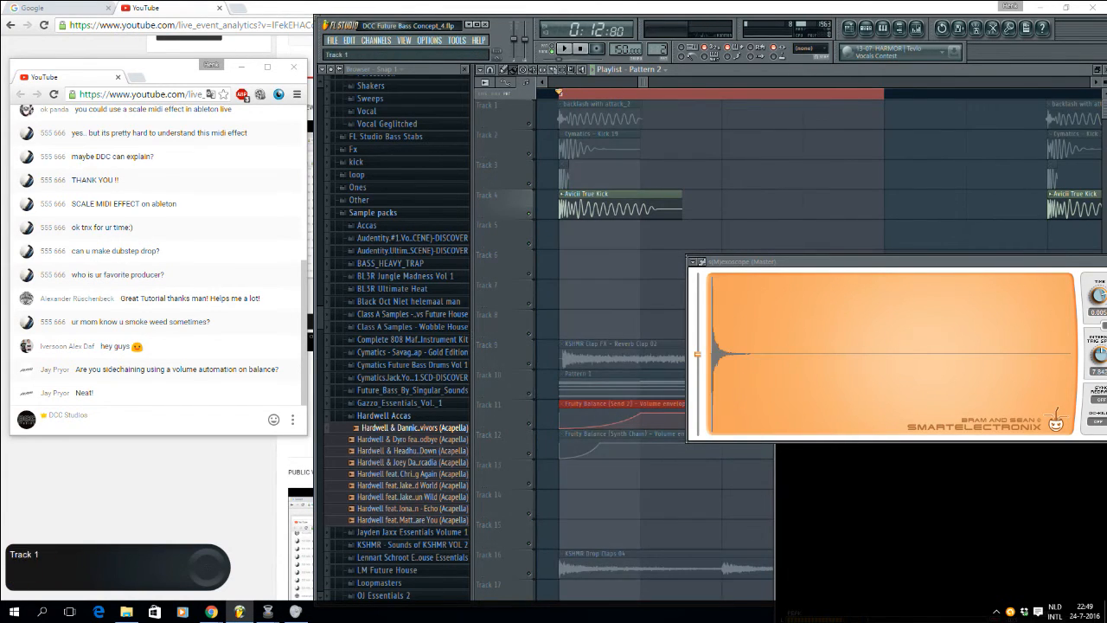
Step: Solo the backlash with attack_2 track in place of Avicii True Kick and play the selection
{"action": "right_click", "coordinate": [531, 128]}
{"action": "right_click", "coordinate": [529, 124]}
{"action": "right_click", "coordinate": [529, 124]}
{"action": "key", "text": "space"}
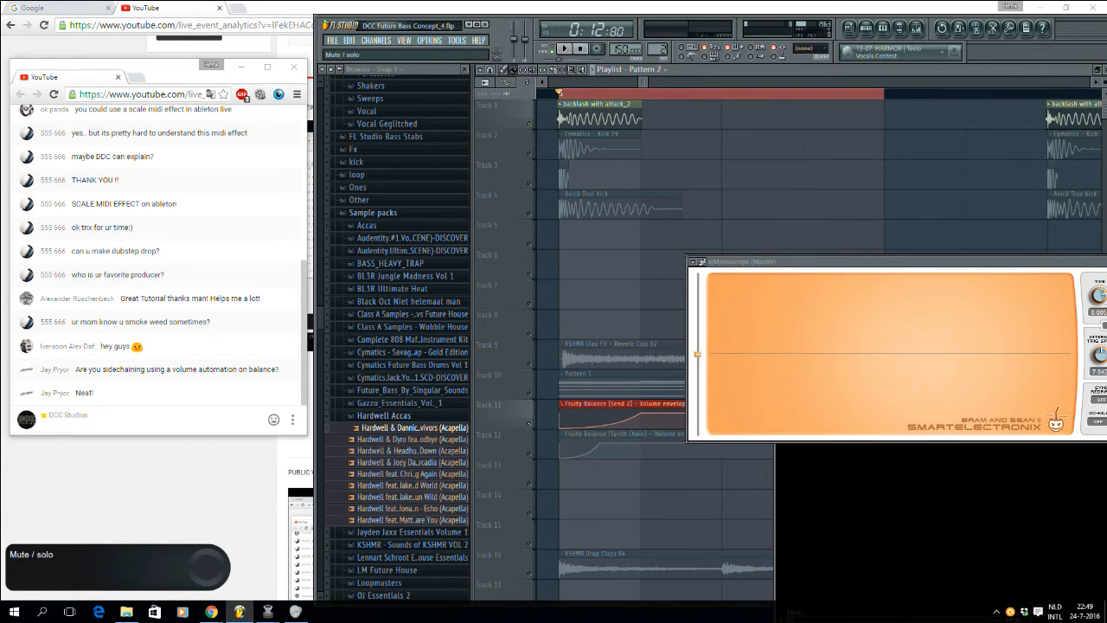
Step: Unsolo all tracks, clear the time selection and play the drop with the s(M)exoscope moved fully into view, then stop playback
{"action": "left_click", "coordinate": [529, 424]}
{"action": "right_click", "coordinate": [529, 424]}
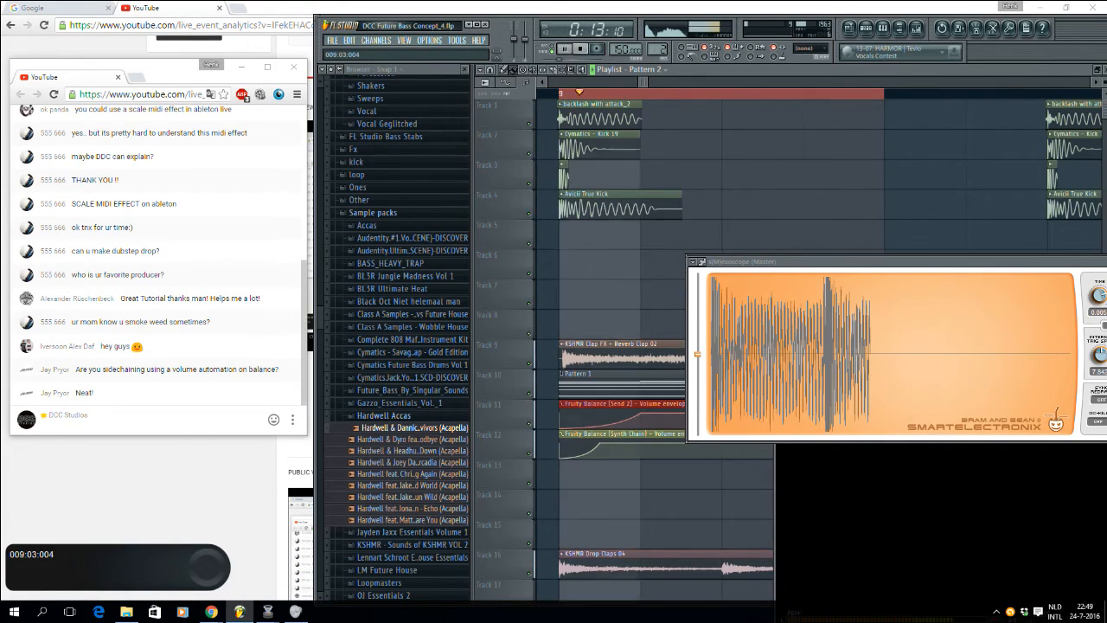
{"action": "scroll", "coordinate": [622, 114], "scroll_direction": "down", "scroll_amount": 2}
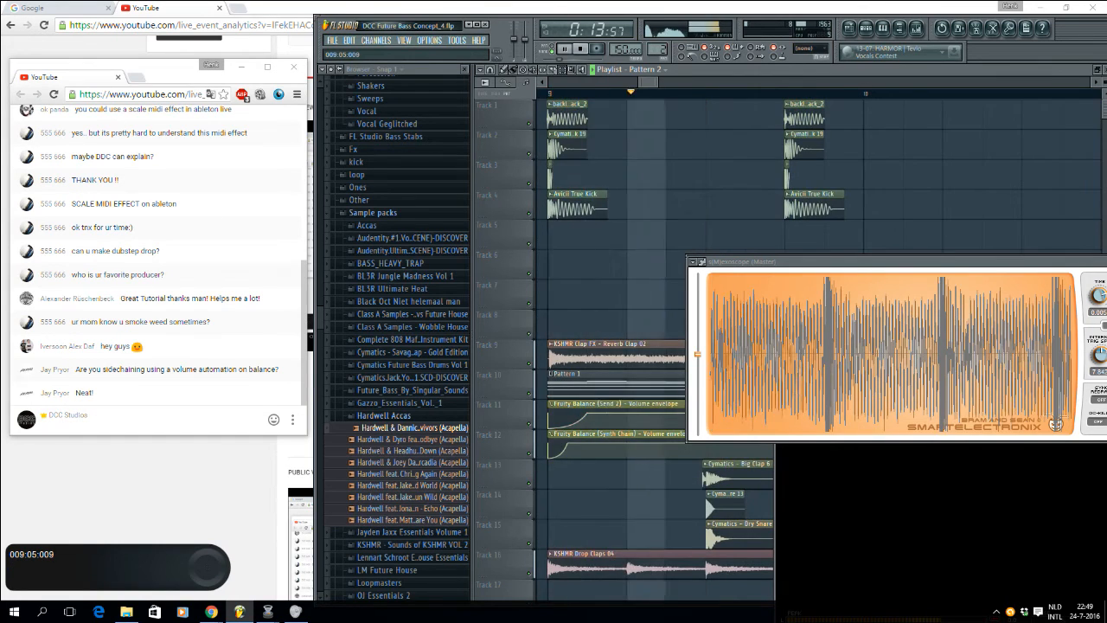
{"action": "scroll", "coordinate": [729, 113], "scroll_direction": "down", "scroll_amount": 3}
{"action": "scroll", "coordinate": [1032, 173], "scroll_direction": "down", "scroll_amount": 2}
{"action": "scroll", "coordinate": [1033, 173], "scroll_direction": "up", "scroll_amount": 4}
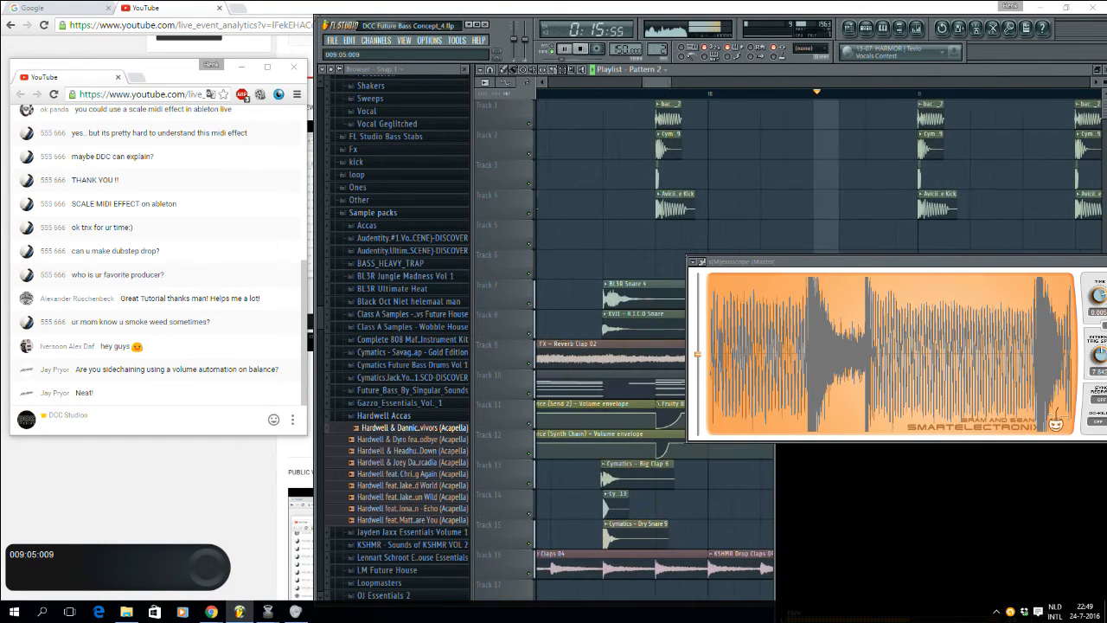
{"action": "left_click_drag", "start_coordinate": [934, 262], "coordinate": [792, 262]}
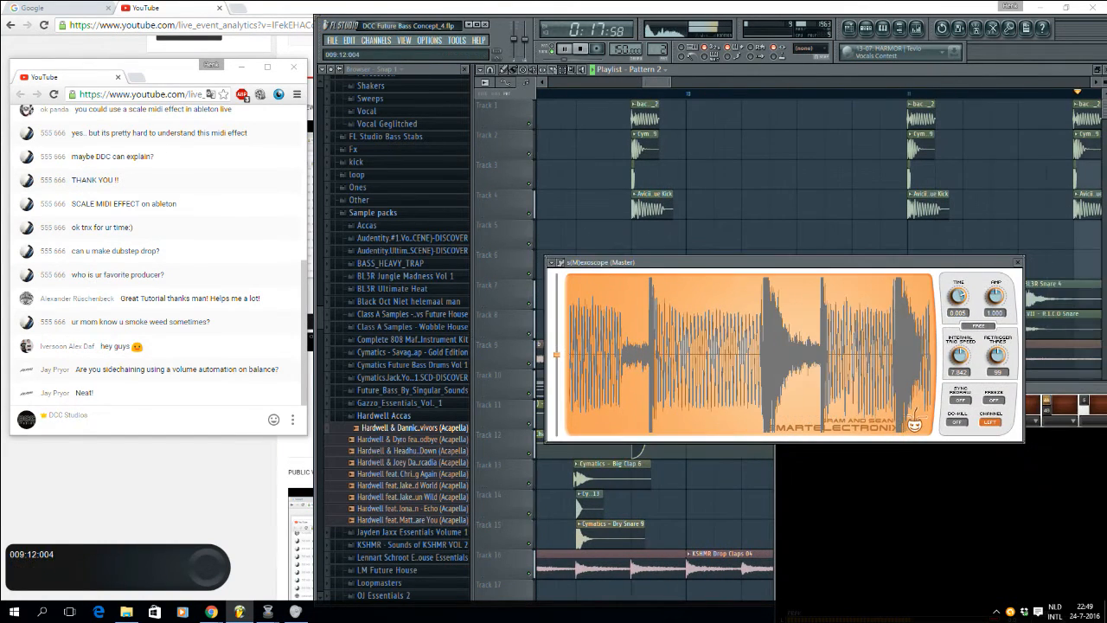
{"action": "scroll", "coordinate": [553, 112], "scroll_direction": "up", "scroll_amount": 1}
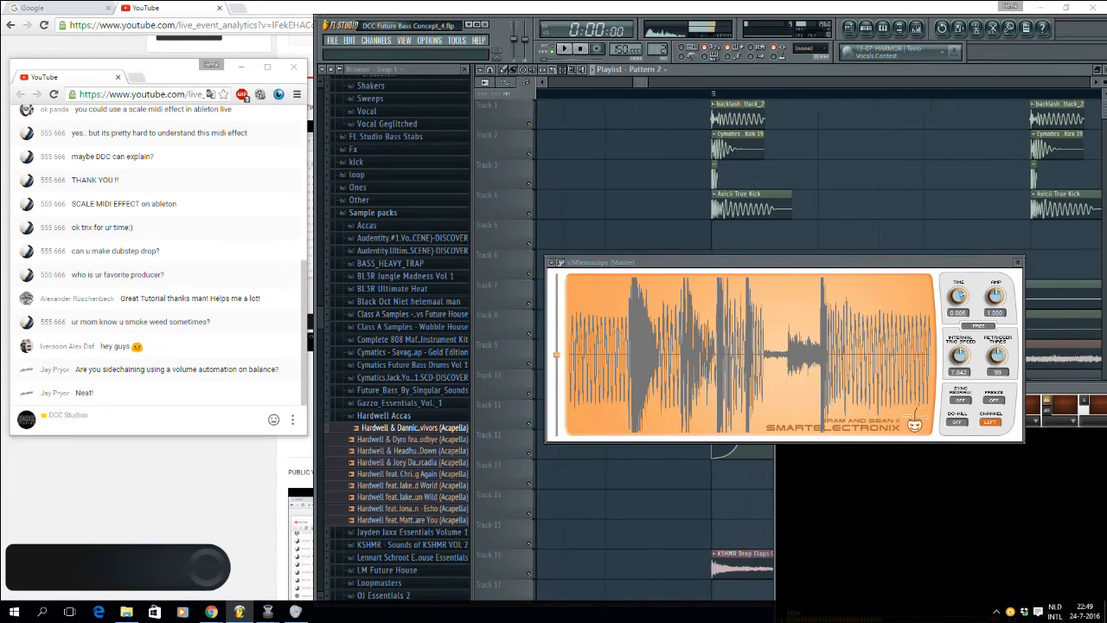
{"action": "key", "text": "space"}
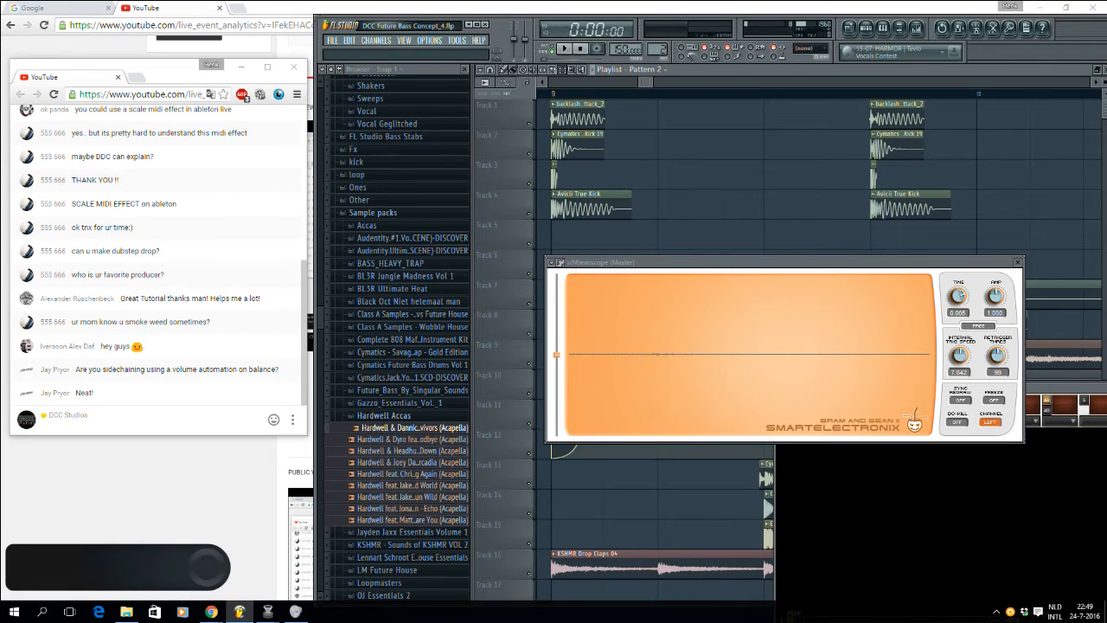
Step: Solo the backlash with attack_2 track and play a time selection from 008:16:014 to 009:04:023 around the first kick
{"action": "scroll", "coordinate": [552, 155], "scroll_direction": "up", "scroll_amount": 3}
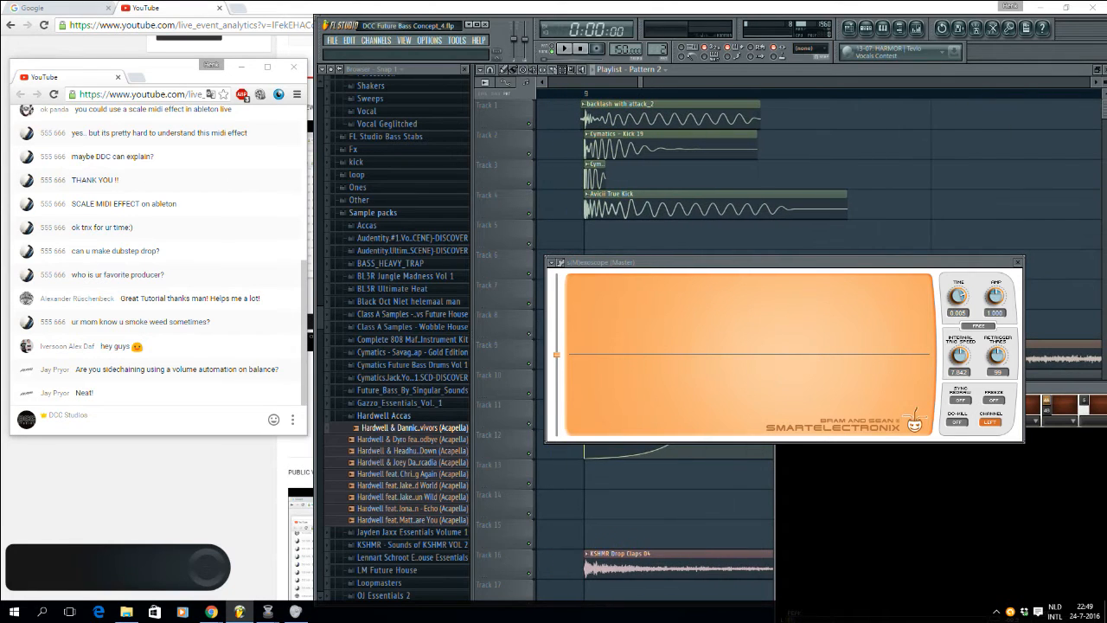
{"action": "scroll", "coordinate": [657, 173], "scroll_direction": "up", "scroll_amount": 1}
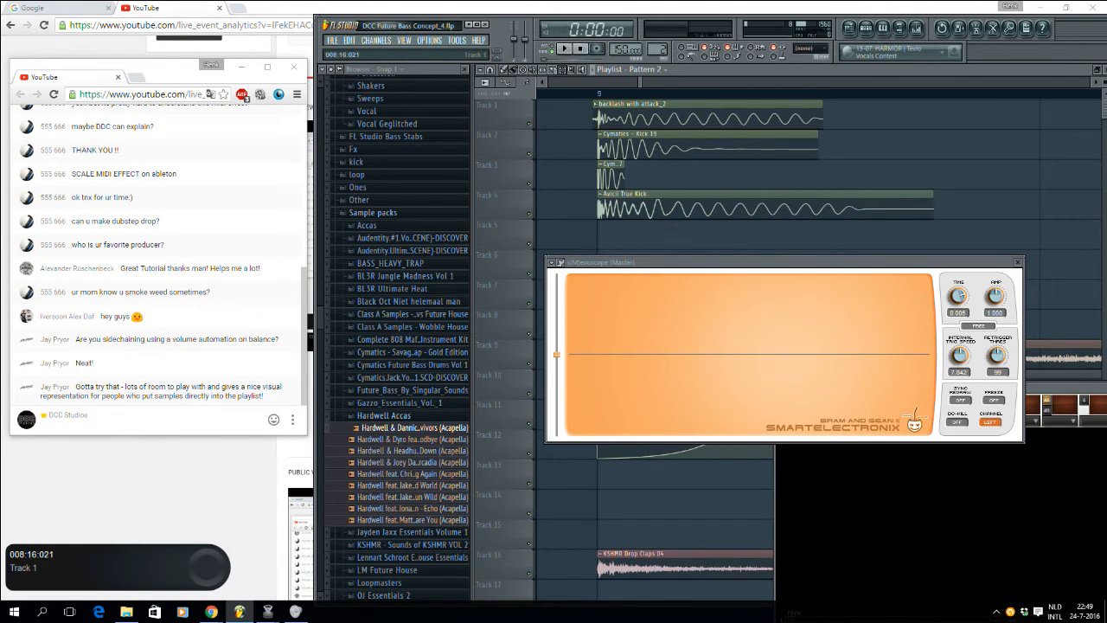
{"action": "right_click", "coordinate": [529, 124]}
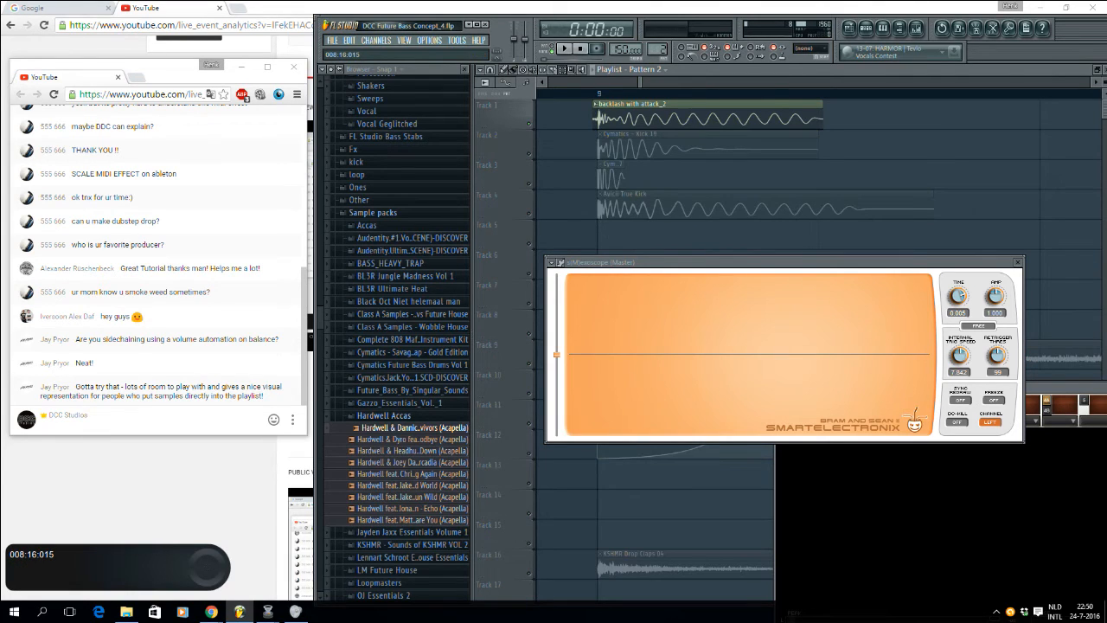
{"action": "key", "text": "space"}
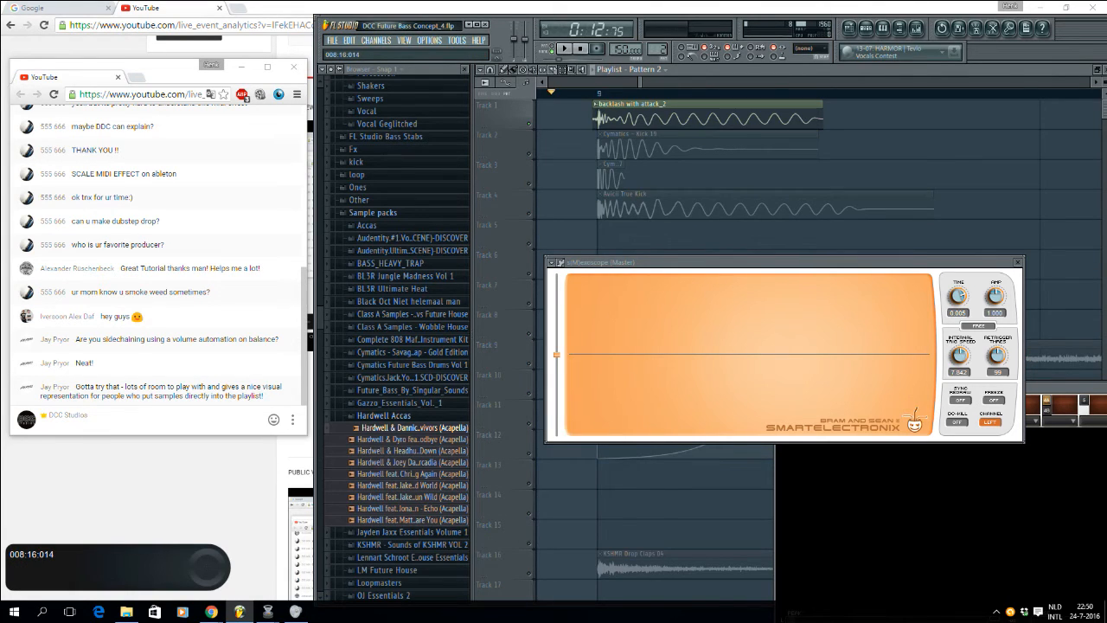
{"action": "left_click_drag", "start_coordinate": [551, 93], "coordinate": [1035, 93]}
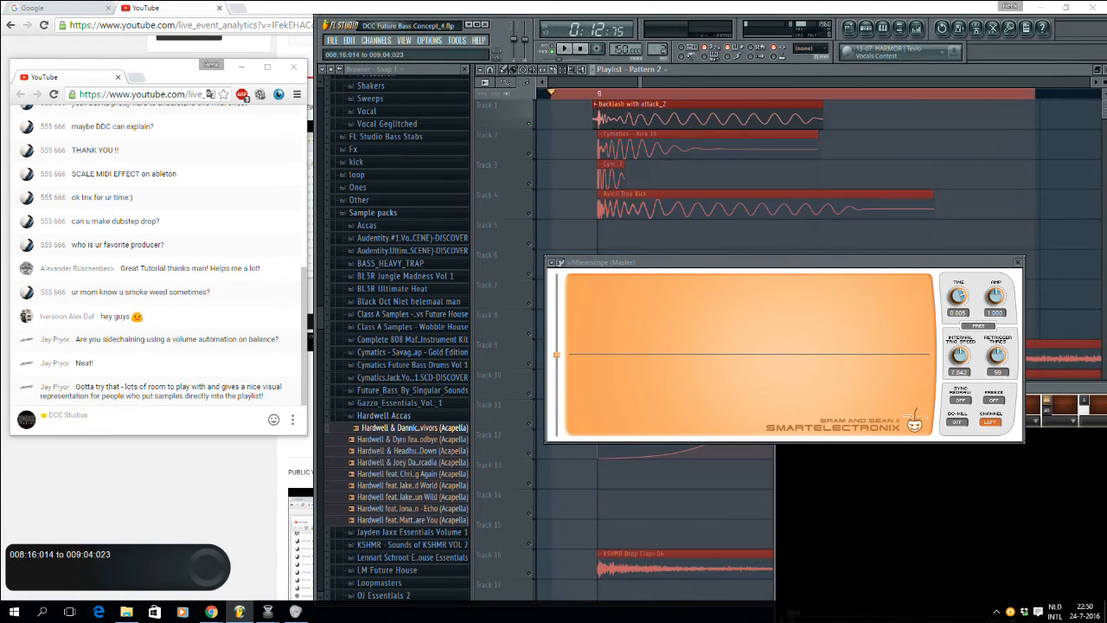
{"action": "key", "text": "space"}
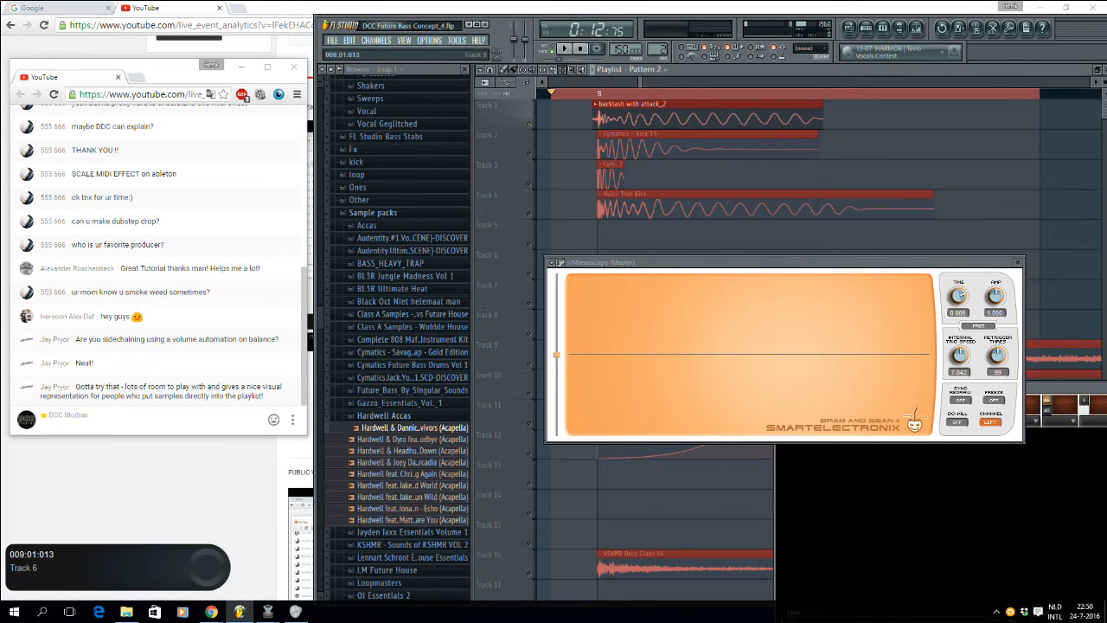
Step: Bring the Master's T-RackS CS window into view and play the soloed backlash kick to examine its meters and spectrum
{"action": "left_click_drag", "start_coordinate": [1050, 388], "coordinate": [838, 194]}
{"action": "key", "text": "space"}
{"action": "key", "text": "space"}
{"action": "key", "text": "space"}
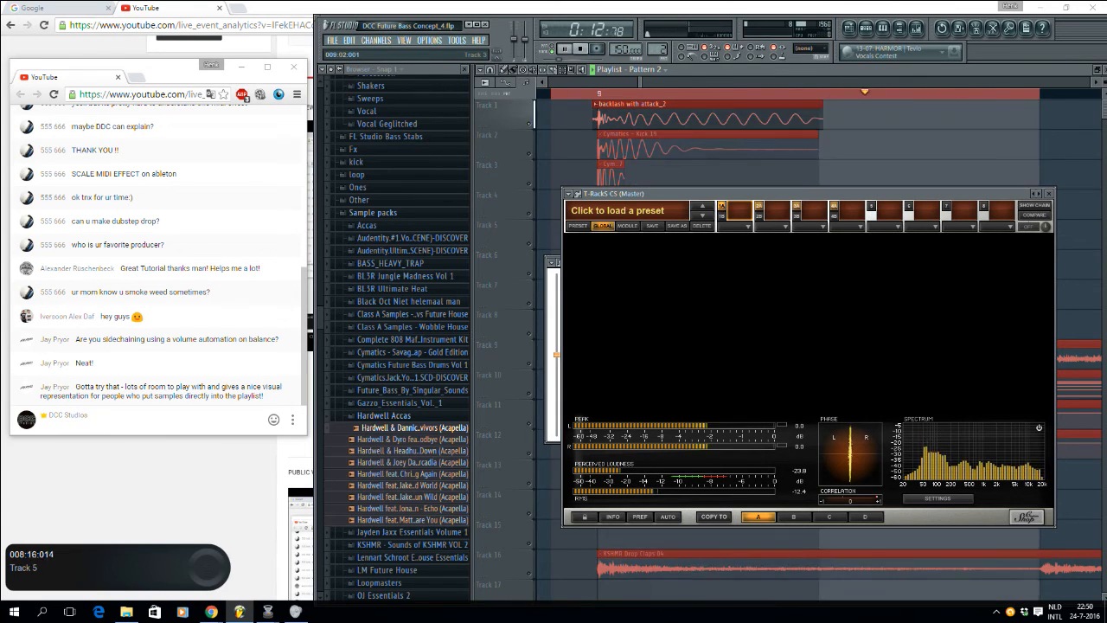
Step: Play Cymatics - Kick 19 and the short Track 3 layer in solo, and Track 3 combined with the backlash kick, checking the spectrum
{"action": "key", "text": "space"}
{"action": "key", "text": "space"}
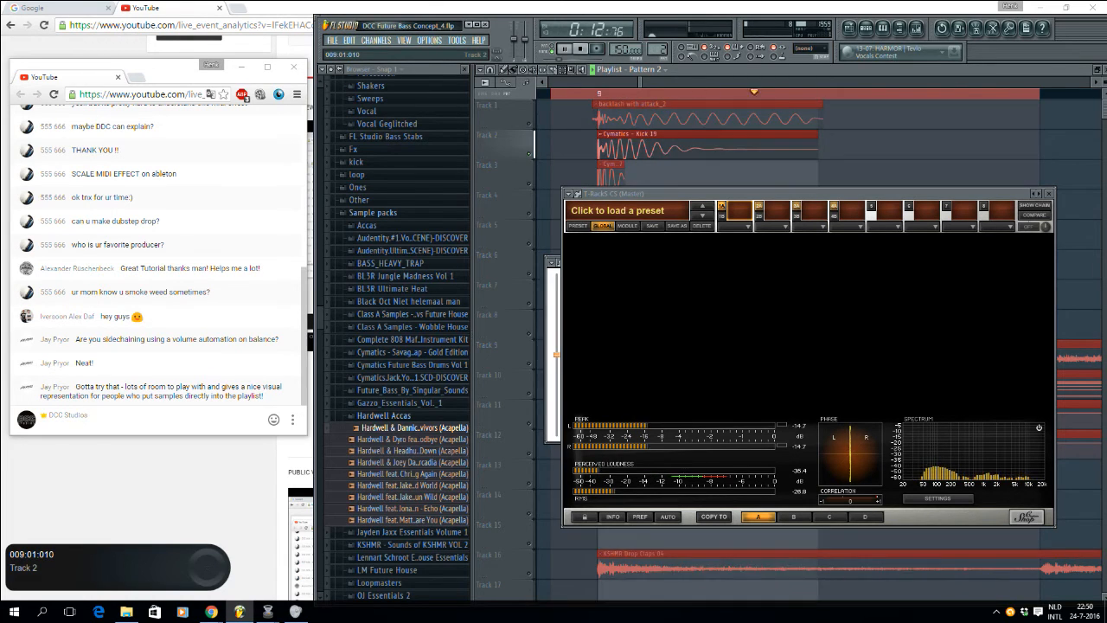
{"action": "key", "text": "space"}
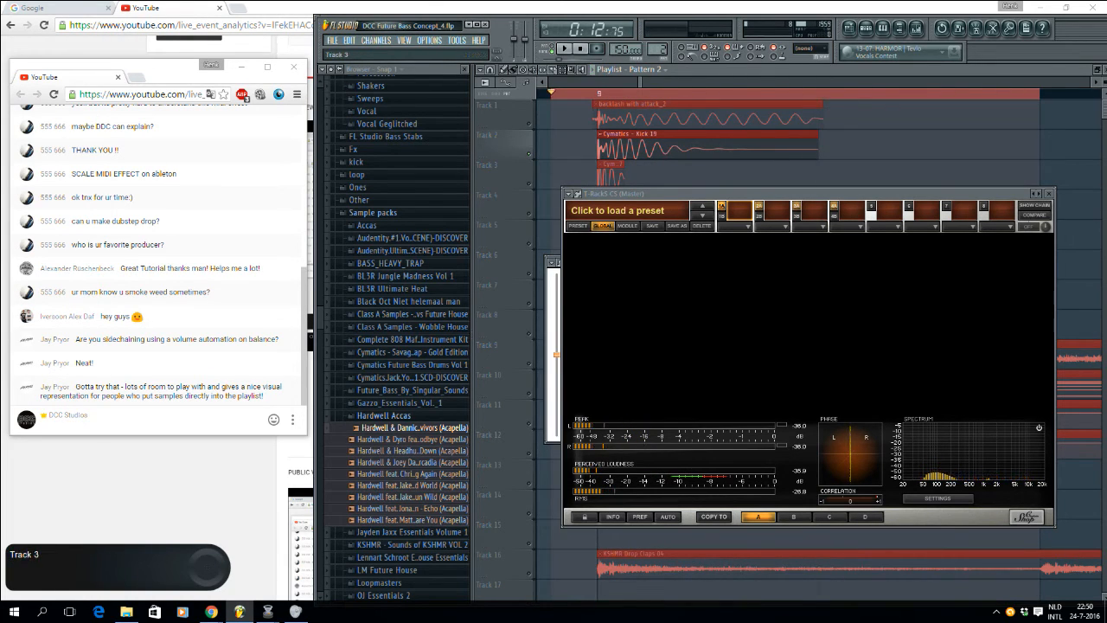
{"action": "key", "text": "space"}
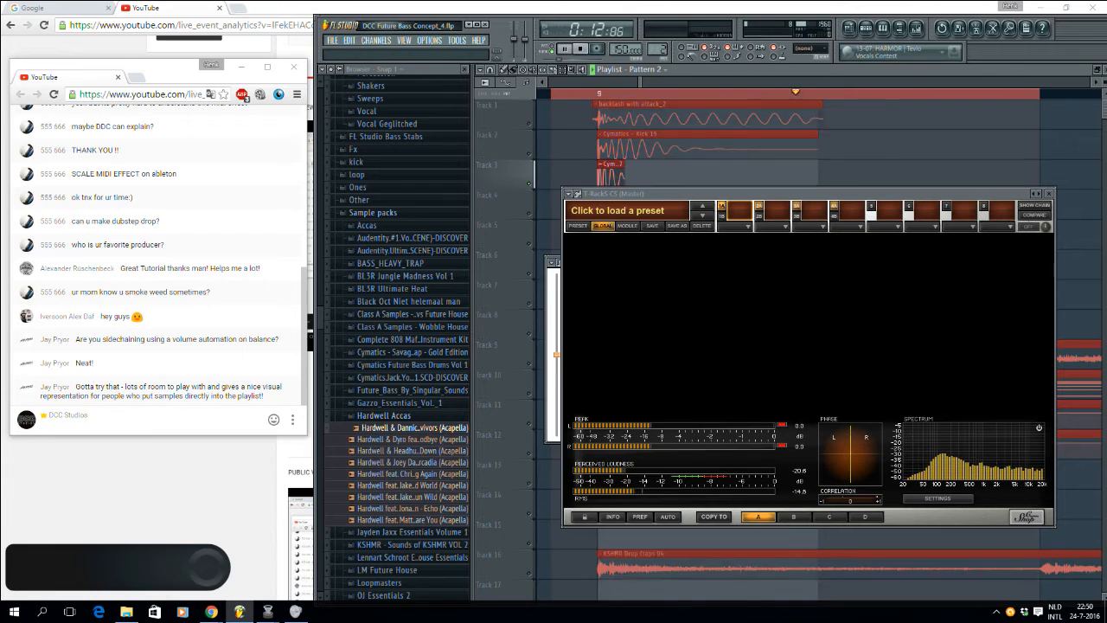
{"action": "key", "text": "space"}
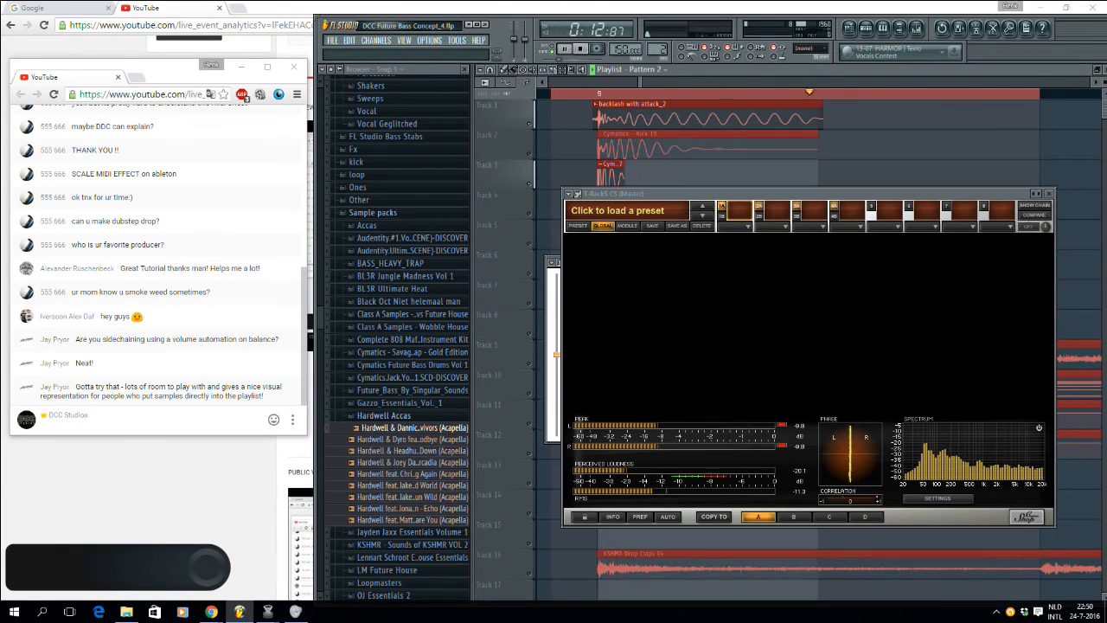
{"action": "key", "text": "space"}
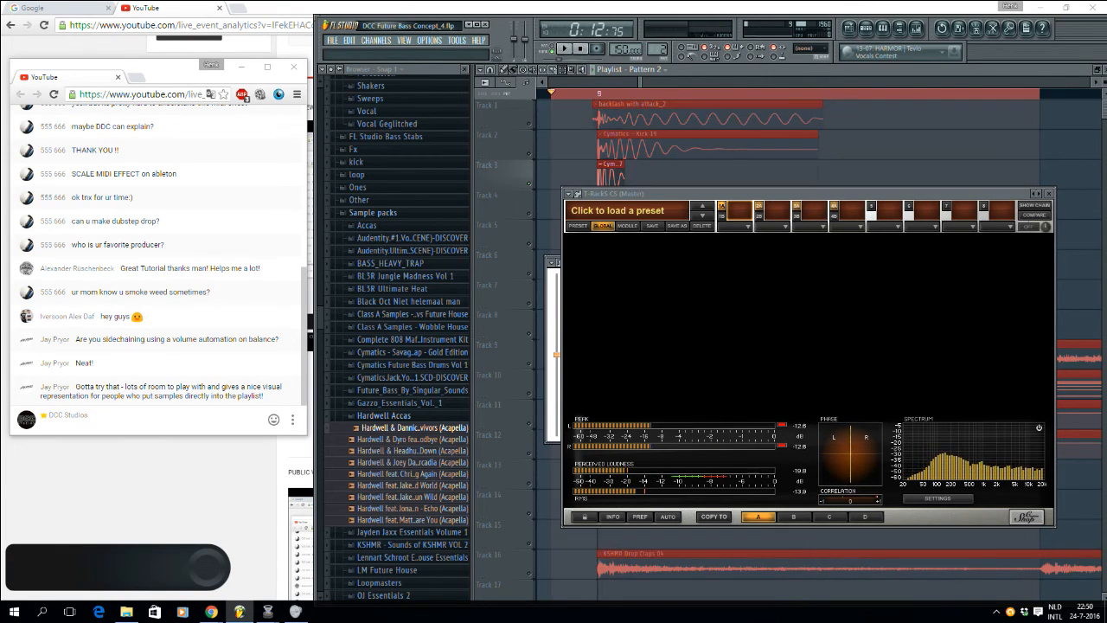
Step: Move T-RackS CS to uncover the s(M)exoscope and kick clips while comparing the backlash and Track 3 layers with Avicii True Kick
{"action": "key", "text": "space"}
{"action": "left_click_drag", "start_coordinate": [659, 194], "coordinate": [724, 201]}
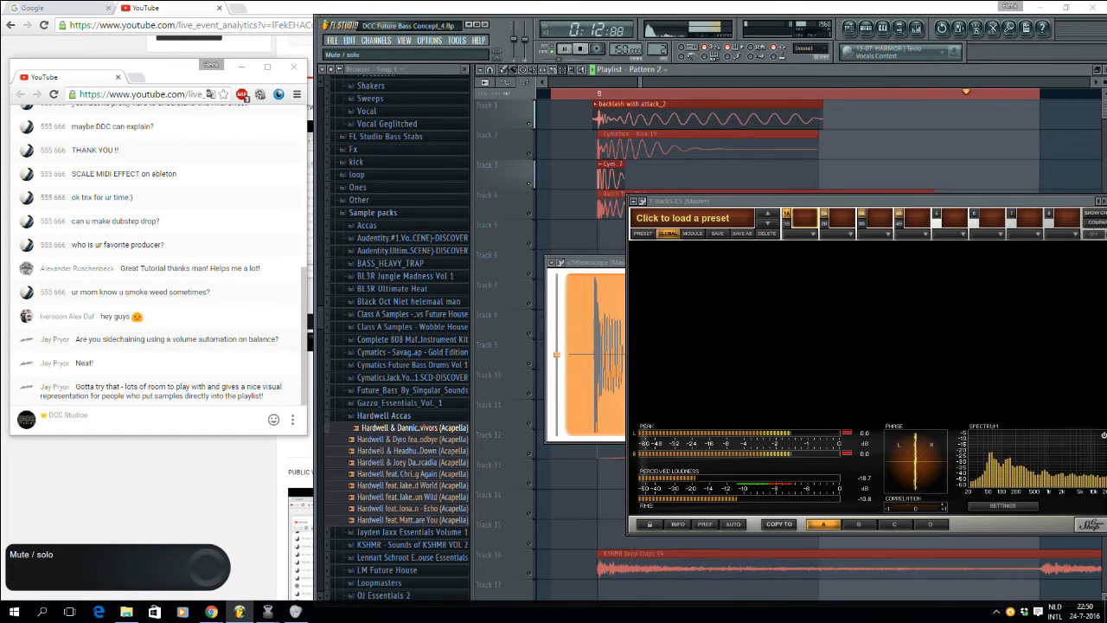
{"action": "key", "text": "space"}
{"action": "key", "text": "space"}
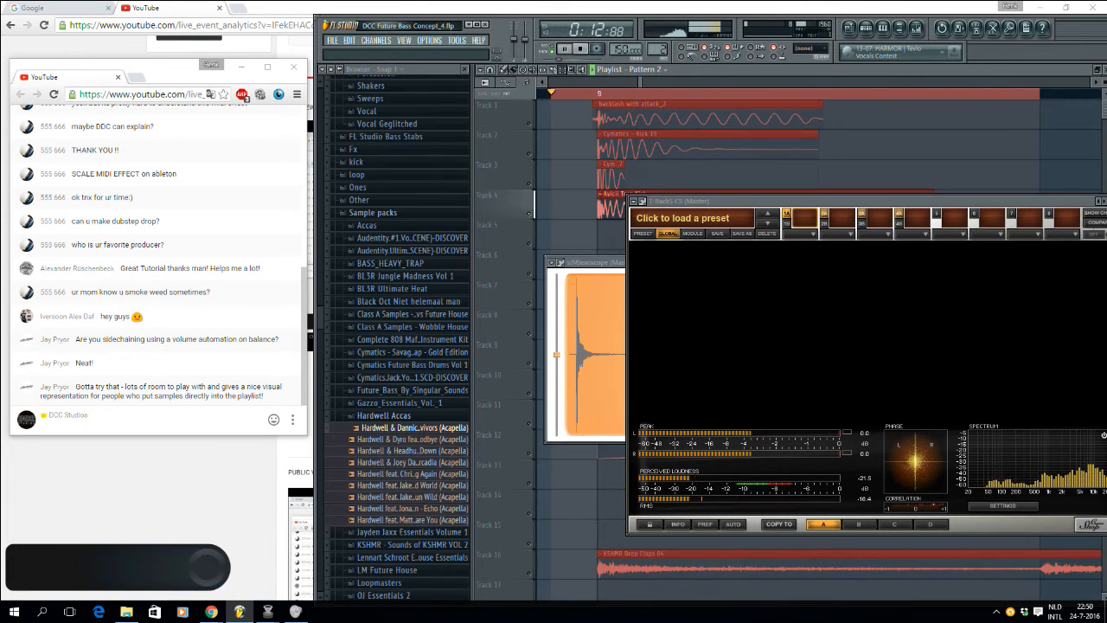
{"action": "left_click_drag", "start_coordinate": [741, 201], "coordinate": [732, 246]}
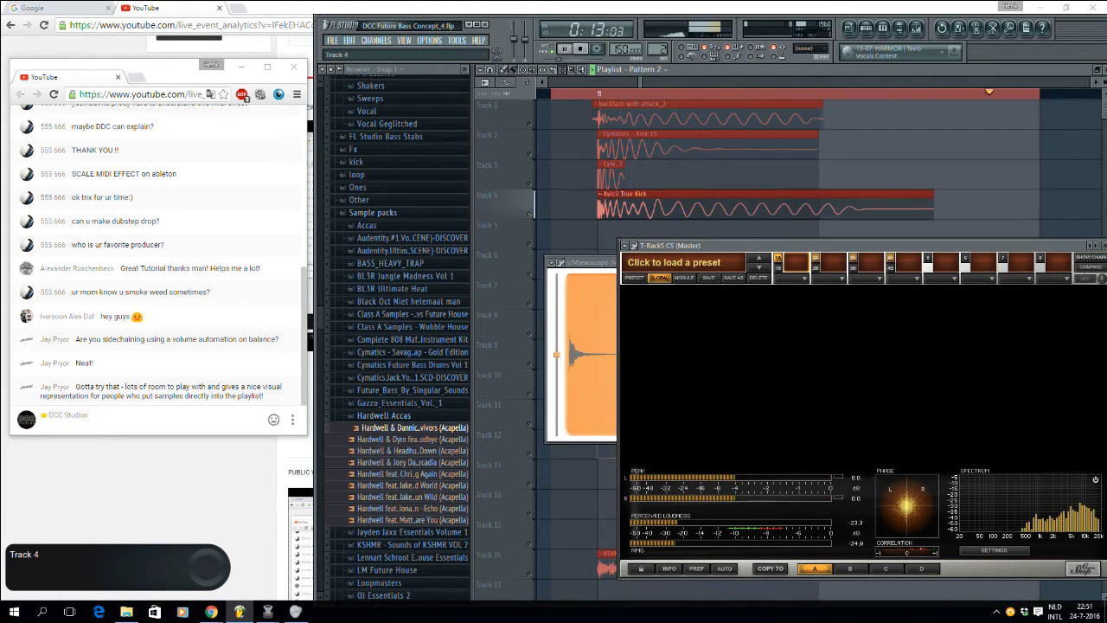
Step: Unsolo the playlist tracks, mute only Avicii True Kick and play the selection without it
{"action": "key", "text": "space"}
{"action": "key", "text": "space"}
{"action": "key", "text": "space"}
{"action": "right_click", "coordinate": [529, 214]}
{"action": "left_click", "coordinate": [530, 214]}
{"action": "key", "text": "space"}
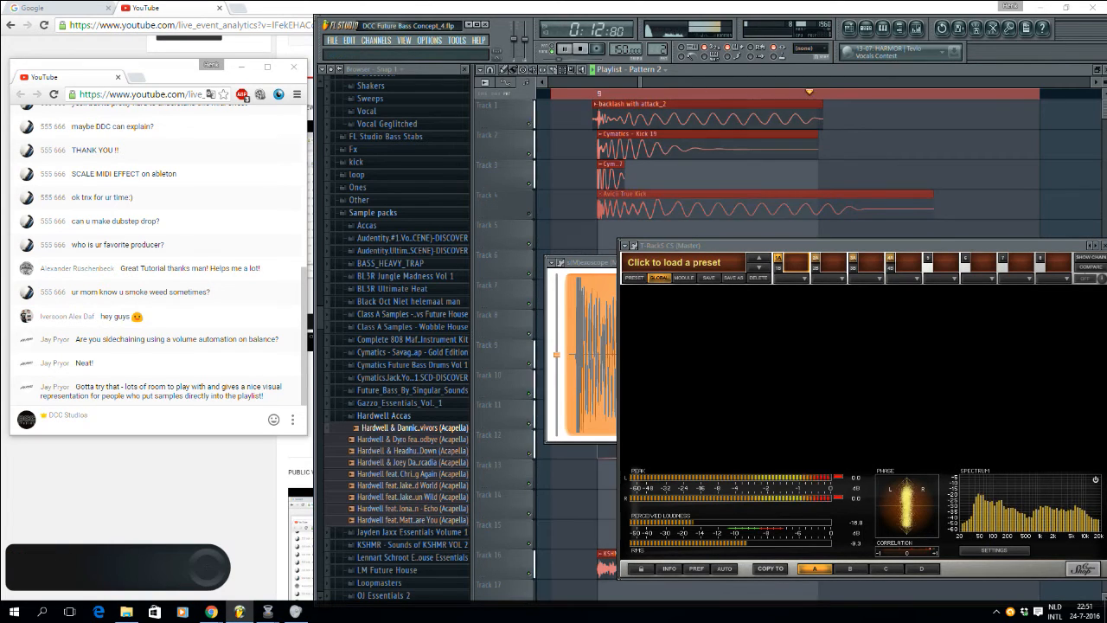
Step: Solo the backlash, Cymatics - Kick 19 and Track 3 layers together and play the selection to check their combined waveform
{"action": "key", "text": "space"}
{"action": "right_click", "coordinate": [529, 183]}
{"action": "left_click", "coordinate": [530, 154]}
{"action": "left_click", "coordinate": [530, 124]}
{"action": "key", "text": "space"}
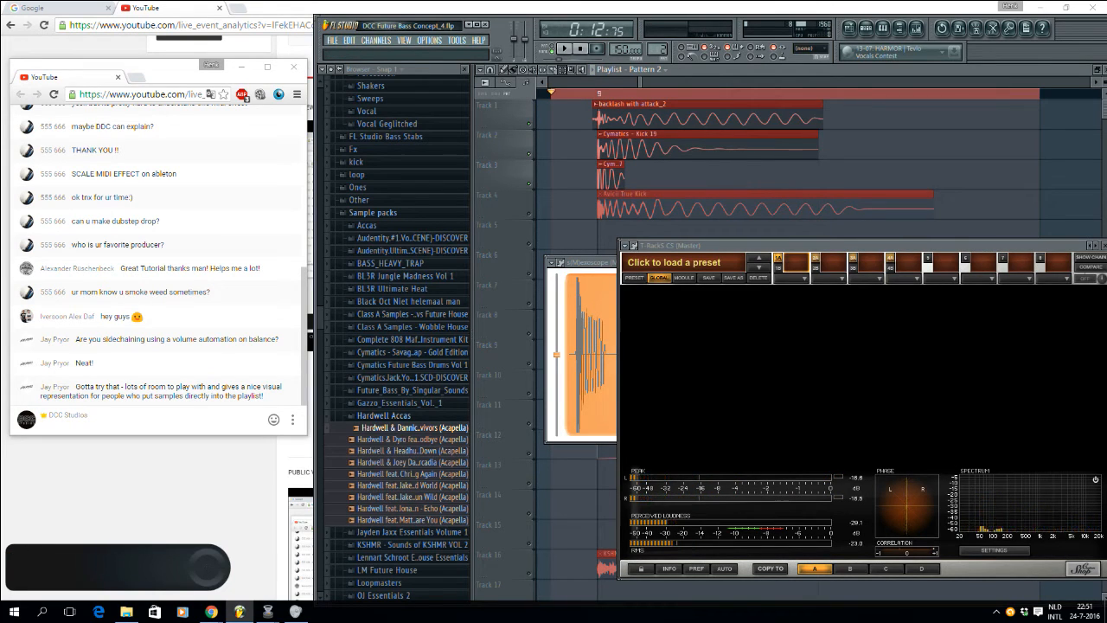
{"action": "key", "text": "space"}
{"action": "key", "text": "space"}
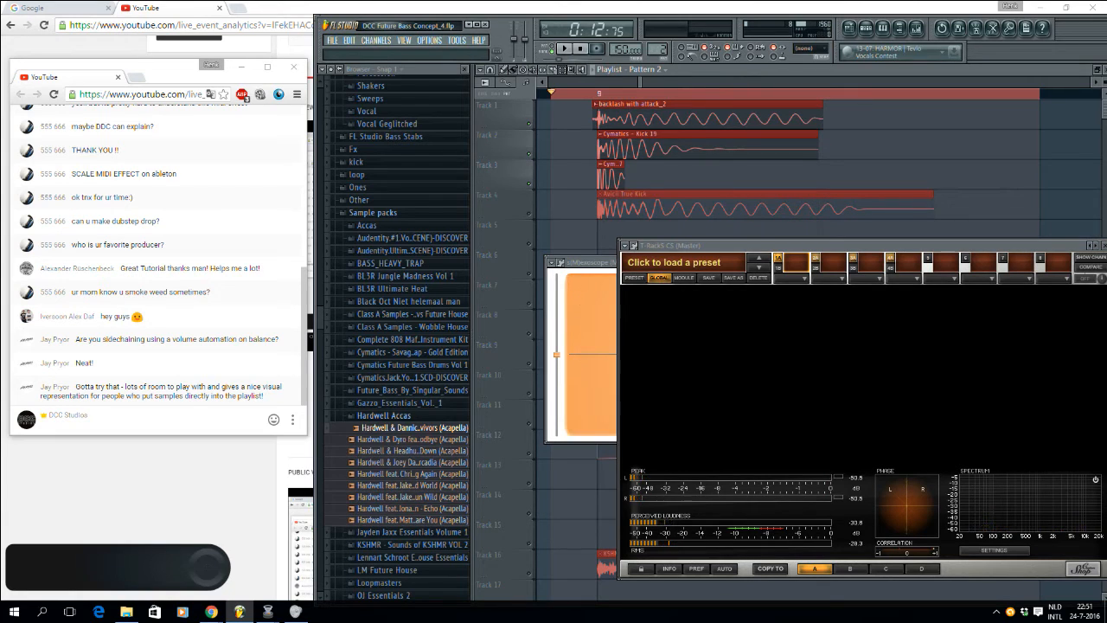
Step: Add Avicii True Kick to the soloed kick layers and play them, then solo Avicii True Kick alone for comparison
{"action": "left_click", "coordinate": [602, 176], "text": "ctrl"}
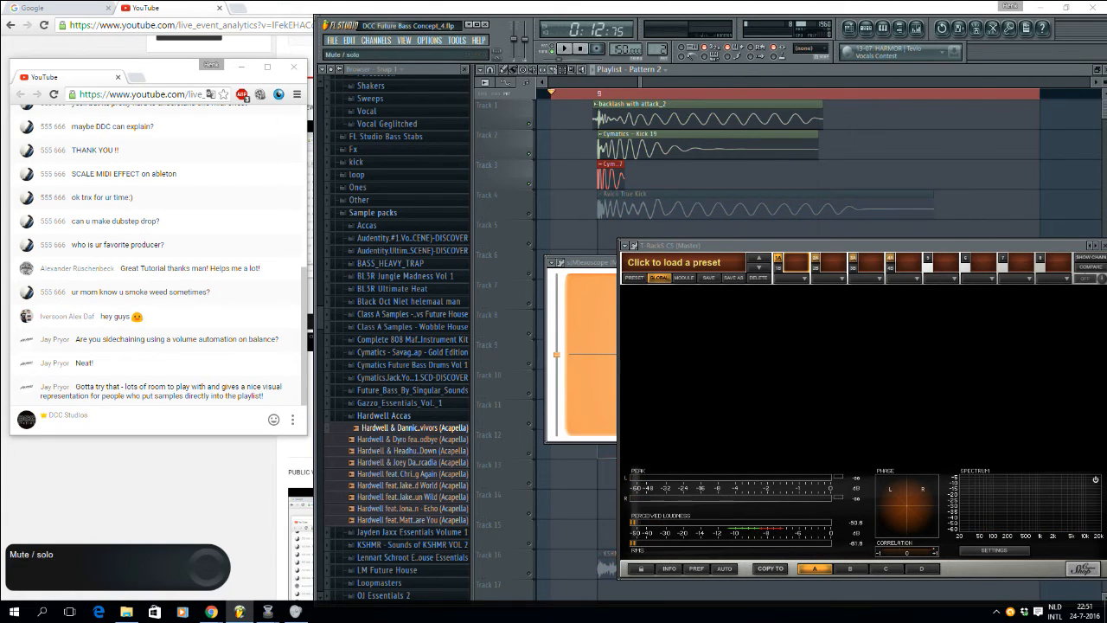
{"action": "left_click", "coordinate": [529, 214]}
{"action": "key", "text": "space"}
{"action": "key", "text": "space"}
{"action": "right_click", "coordinate": [529, 213]}
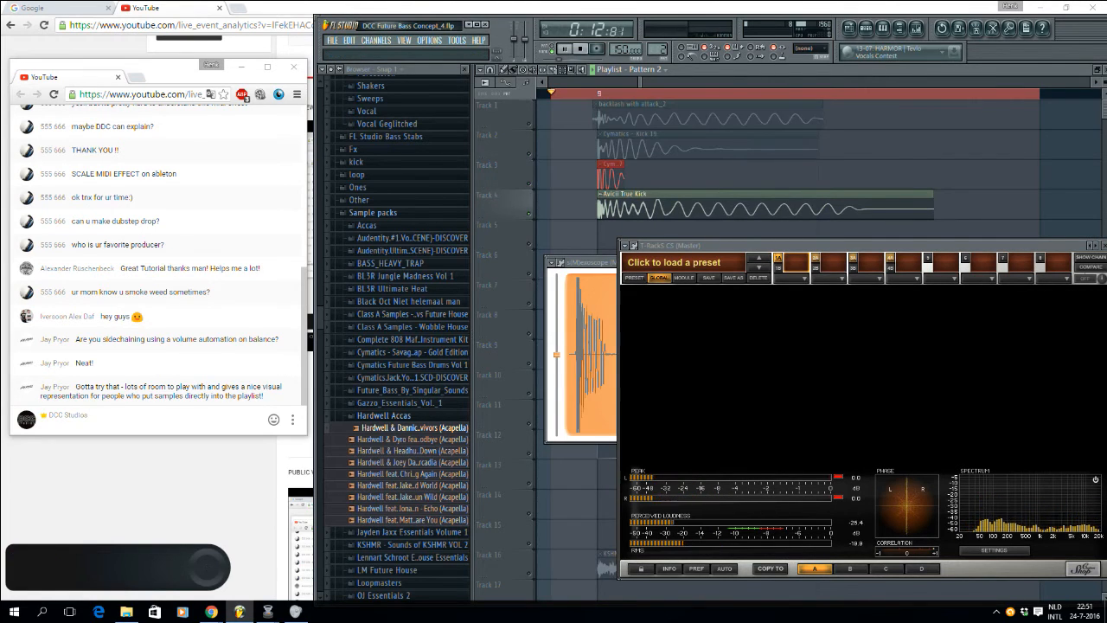
{"action": "key", "text": "space"}
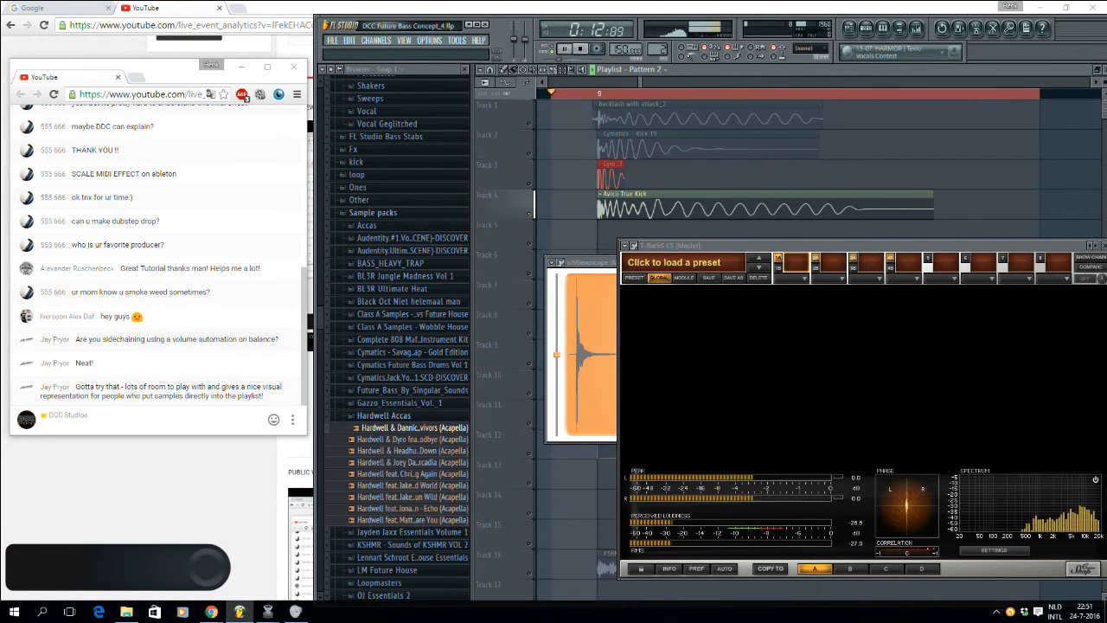
Step: Unsolo the tracks, clear the time selection and play the full drop while viewing the wider arrangement, then stop playback
{"action": "right_click", "coordinate": [529, 213]}
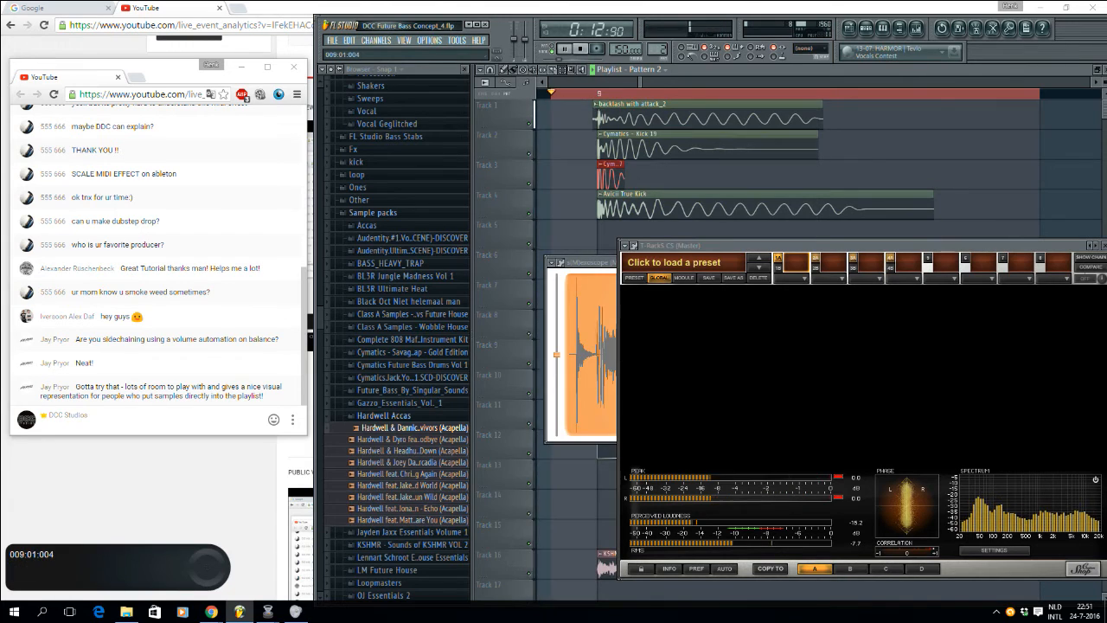
{"action": "left_click", "coordinate": [590, 94], "text": "ctrl"}
{"action": "scroll", "coordinate": [591, 93], "scroll_direction": "down", "scroll_amount": 5}
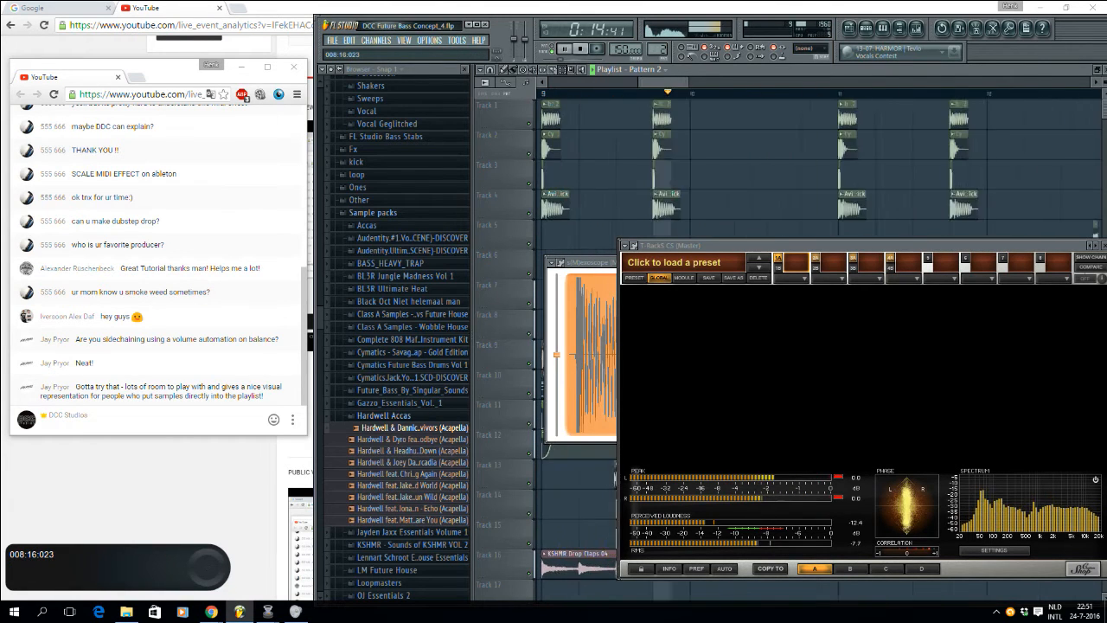
{"action": "scroll", "coordinate": [668, 94], "scroll_direction": "down", "scroll_amount": 3}
{"action": "scroll", "coordinate": [668, 94], "scroll_direction": "up", "scroll_amount": 2}
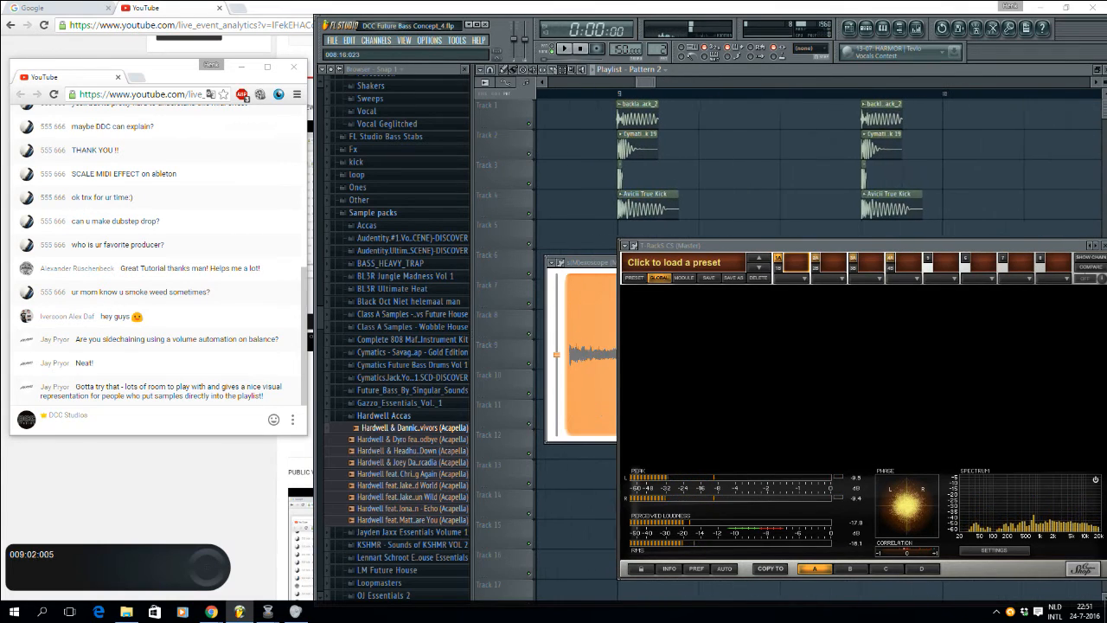
Step: Solo the backlash, Cymatics - Kick 19 and Track 3 layers together, leaving Avicii True Kick muted
{"action": "right_click", "coordinate": [529, 124]}
{"action": "left_click", "coordinate": [528, 154]}
{"action": "left_click", "coordinate": [529, 183]}
{"action": "double_click", "coordinate": [528, 214]}
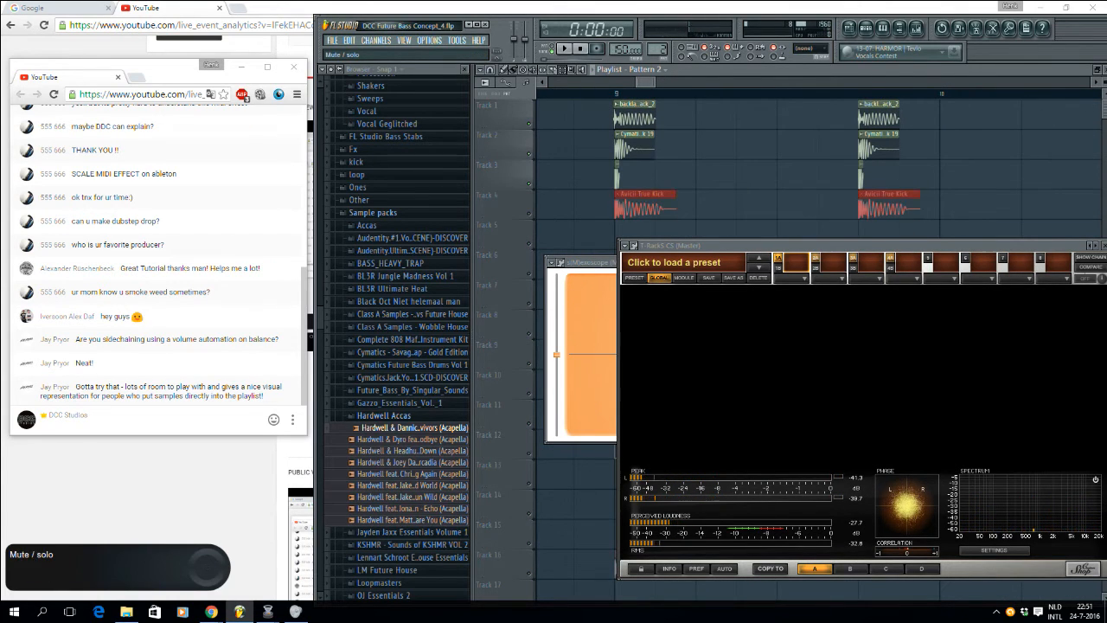
Step: Enable Avicii True Kick with the other kick layers, play a time selection around the first kick, and clear the selection
{"action": "left_click", "coordinate": [528, 214]}
{"action": "left_click_drag", "start_coordinate": [583, 93], "coordinate": [702, 94]}
{"action": "key", "text": "space"}
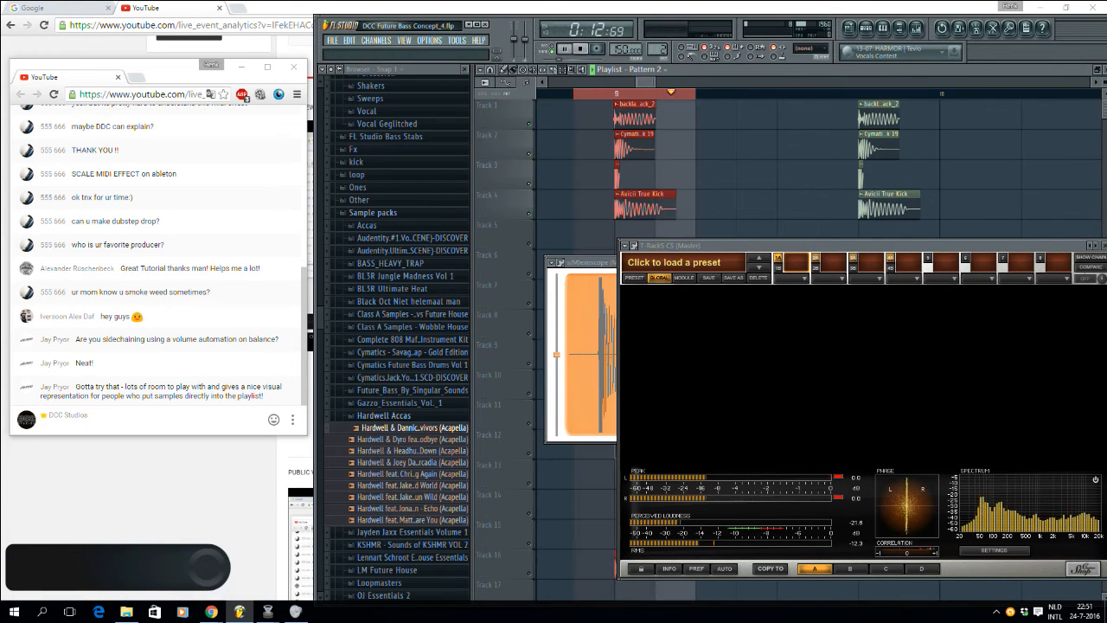
{"action": "left_click_drag", "start_coordinate": [655, 82], "coordinate": [646, 82]}
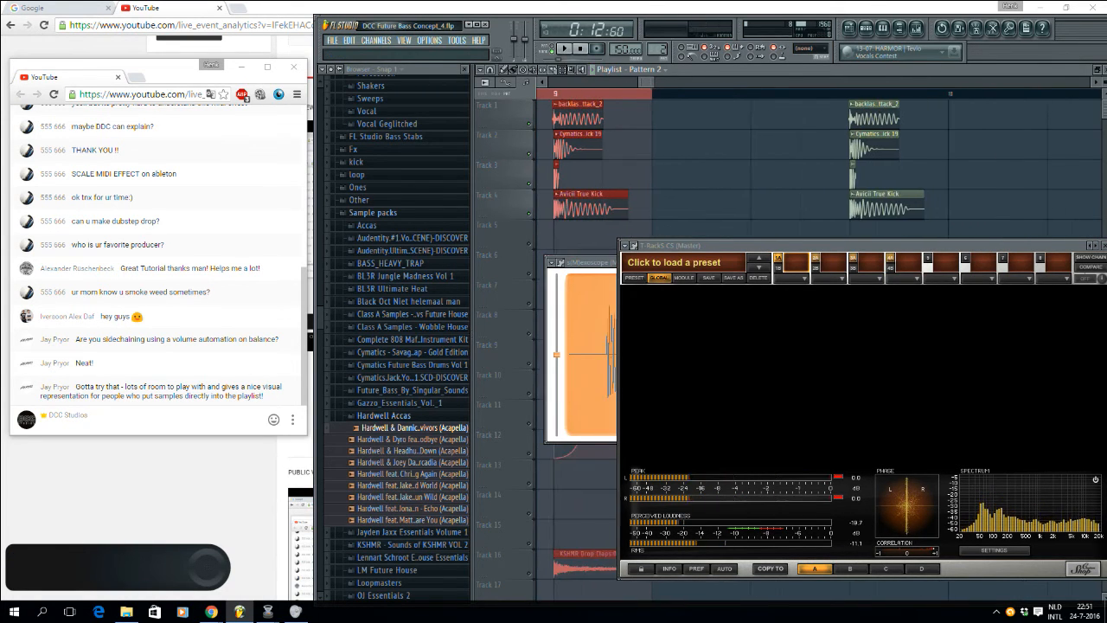
{"action": "left_click", "coordinate": [553, 93]}
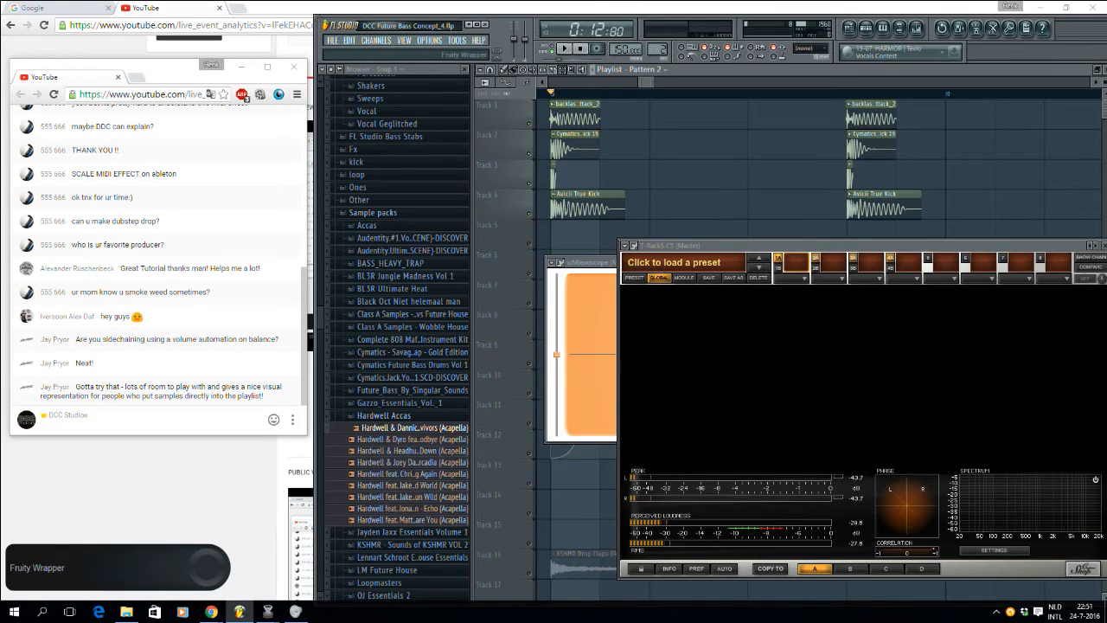
Step: Move T-RackS CS and s(M)exoscope away from the kick clips and play the full layered kick
{"action": "left_click_drag", "start_coordinate": [735, 245], "coordinate": [753, 378]}
{"action": "key", "text": "space"}
{"action": "left_click_drag", "start_coordinate": [649, 262], "coordinate": [870, 214]}
{"action": "key", "text": "space"}
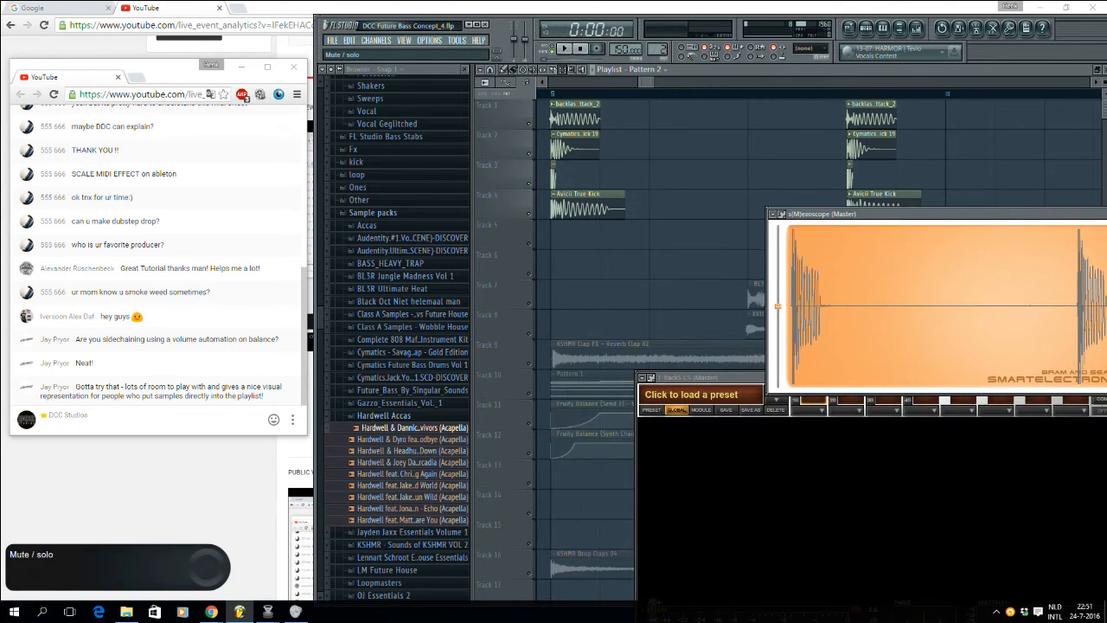
Step: Leave only the snare and clap layers active instead of the kicks, and move s(M)exoscope off the snare clips
{"action": "left_click_drag", "start_coordinate": [528, 302], "coordinate": [529, 333]}
{"action": "left_click_drag", "start_coordinate": [830, 214], "coordinate": [919, 222]}
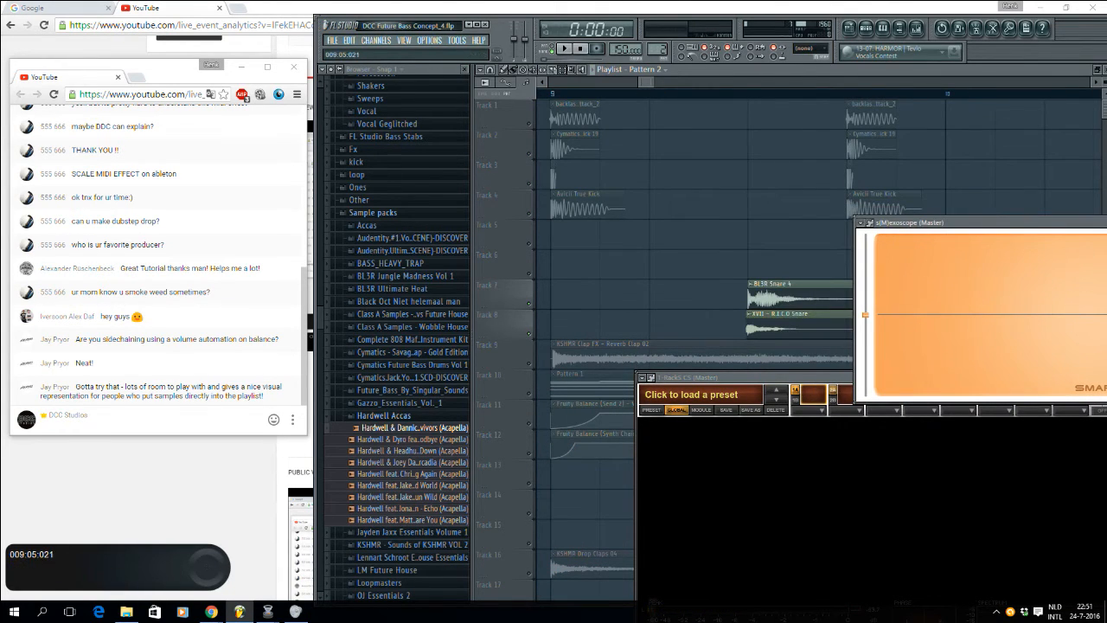
{"action": "scroll", "coordinate": [672, 93], "scroll_direction": "down", "scroll_amount": 2}
{"action": "scroll", "coordinate": [712, 320], "scroll_direction": "down", "scroll_amount": 7}
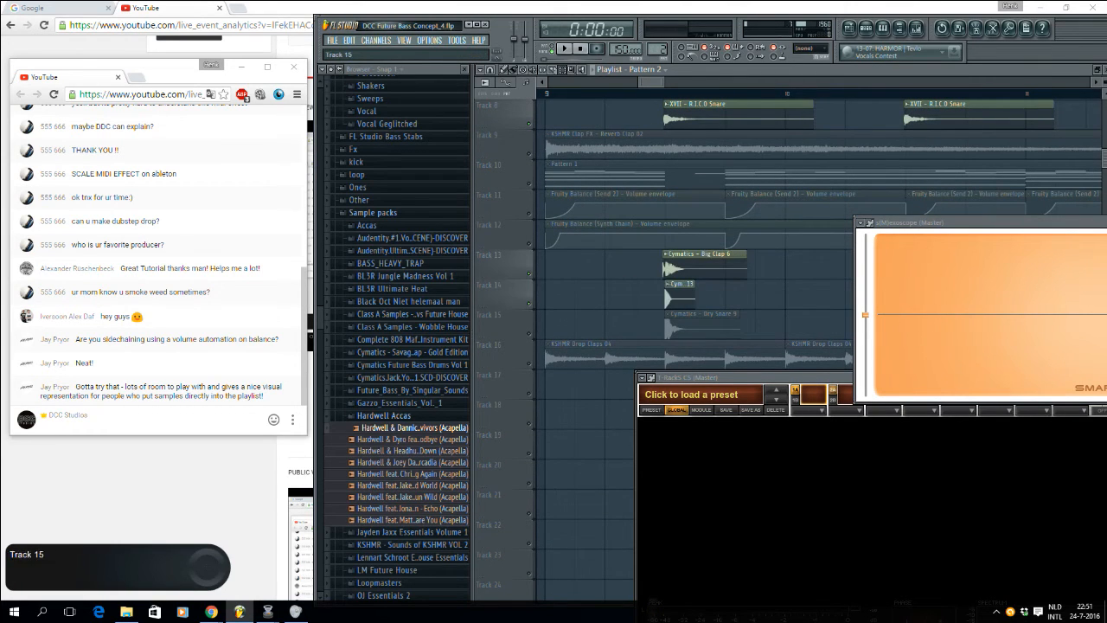
{"action": "scroll", "coordinate": [692, 286], "scroll_direction": "up", "scroll_amount": 3}
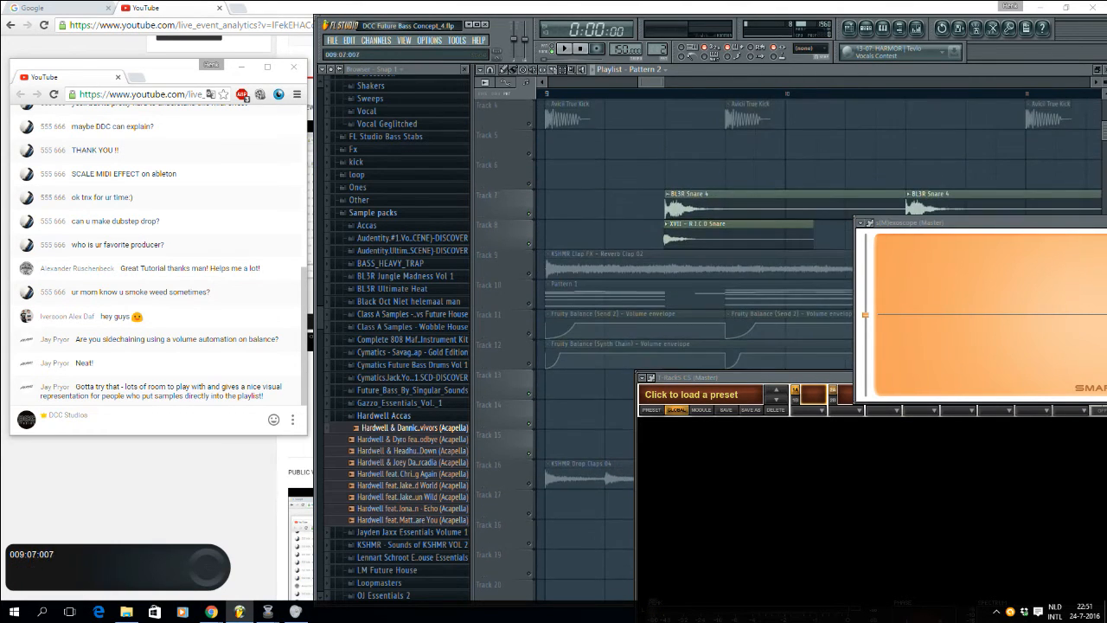
Step: Place the playback position before the first snare, show T-RackS CS, mute XVII - R.I.C.O Snare and play BL3R Snare 4
{"action": "left_click", "coordinate": [639, 92]}
{"action": "left_click", "coordinate": [751, 378]}
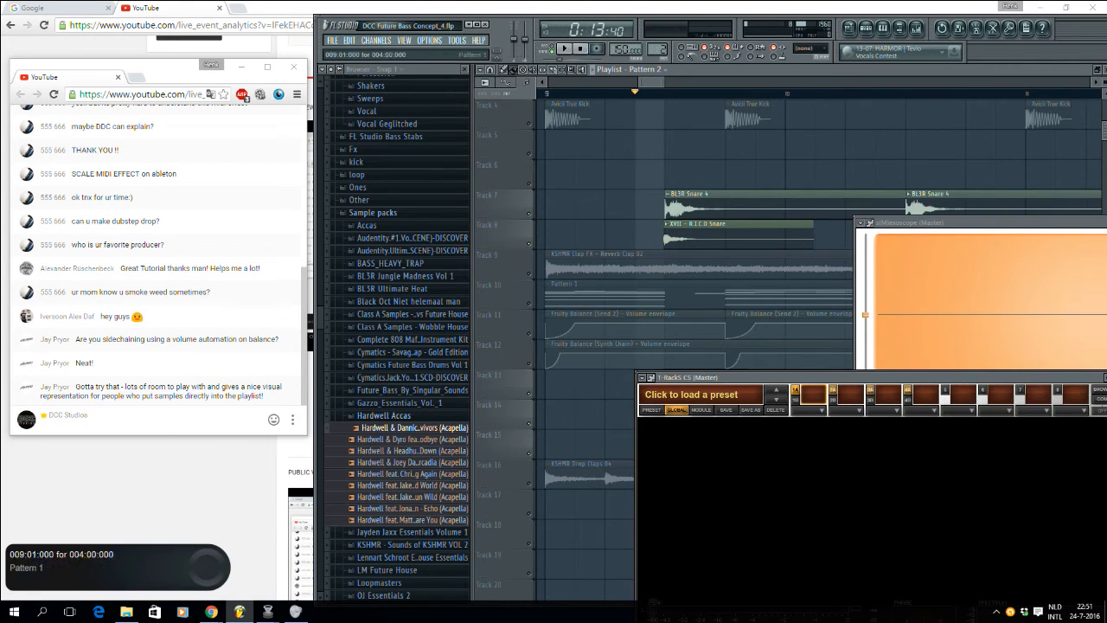
{"action": "left_click_drag", "start_coordinate": [751, 378], "coordinate": [701, 248]}
{"action": "left_click", "coordinate": [530, 243]}
{"action": "key", "text": "space"}
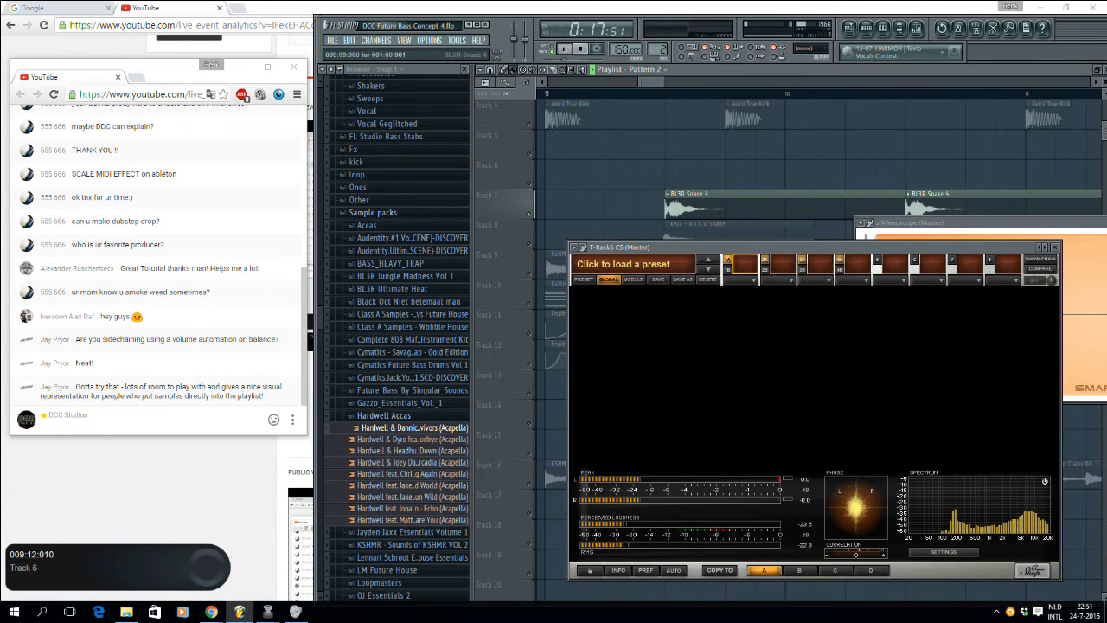
Step: Loop a time selection around the first BL3R Snare 4 hit, move T-RackS CS off the clips and stop playback
{"action": "left_click_drag", "start_coordinate": [635, 94], "coordinate": [875, 93]}
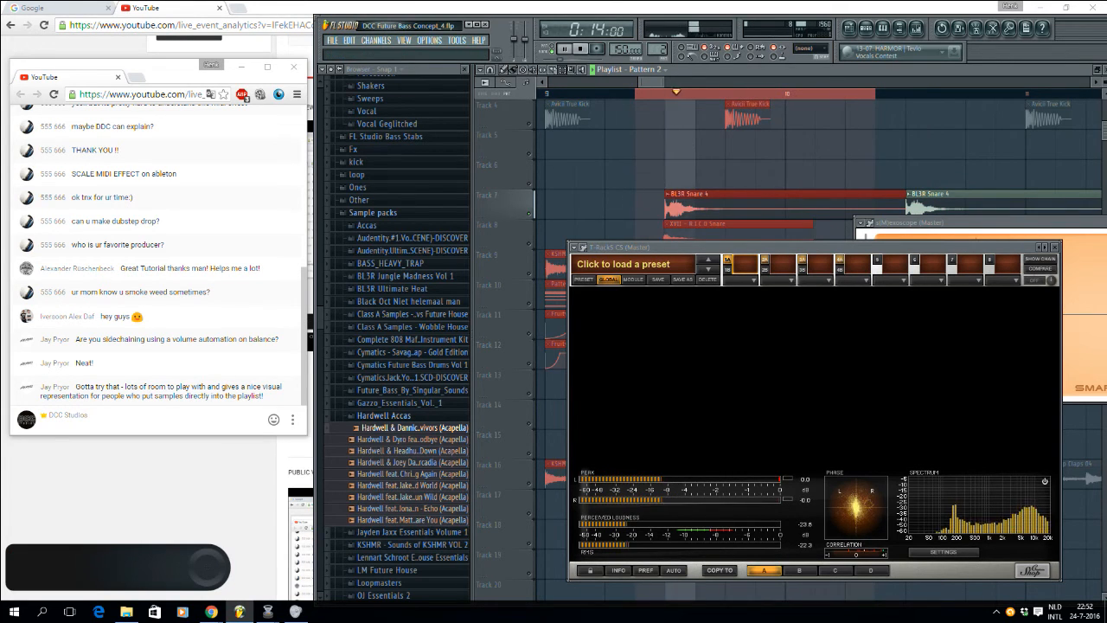
{"action": "left_click_drag", "start_coordinate": [778, 248], "coordinate": [832, 273]}
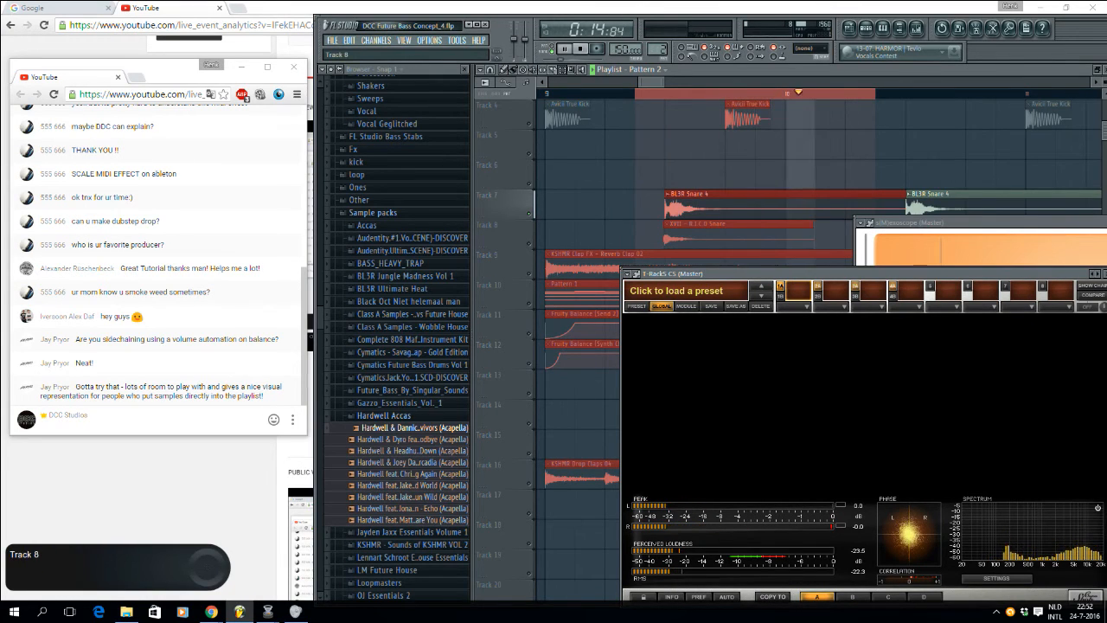
{"action": "key", "text": "space"}
Step: Solo XVII - R.I.C.O Snare and play the selection to check it on the meters
{"action": "right_click", "coordinate": [530, 244]}
{"action": "key", "text": "space"}
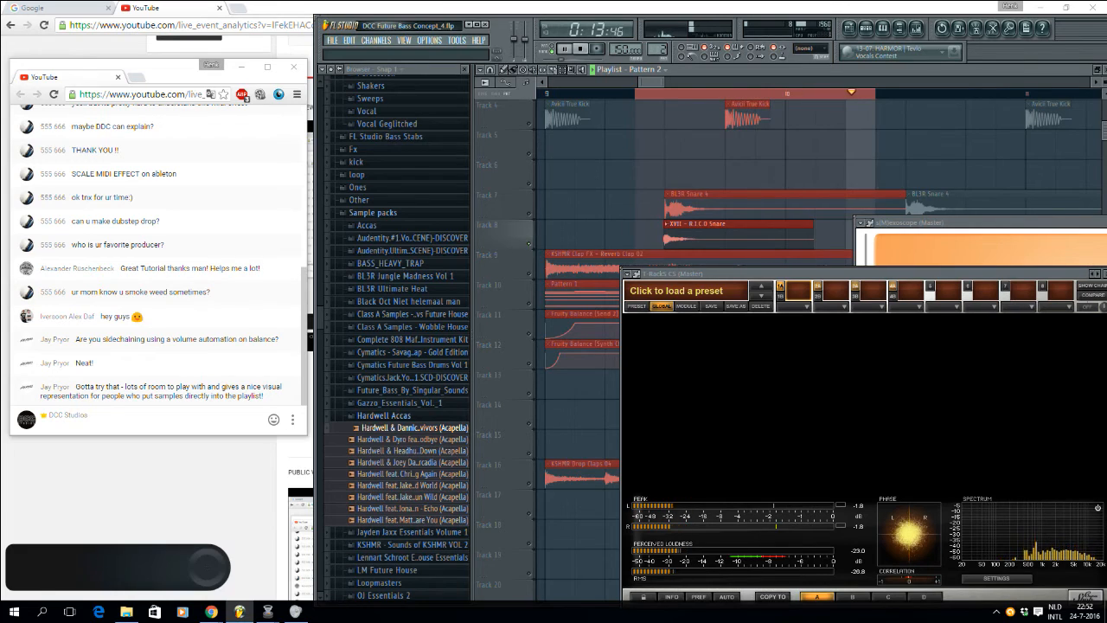
{"action": "key", "text": "space"}
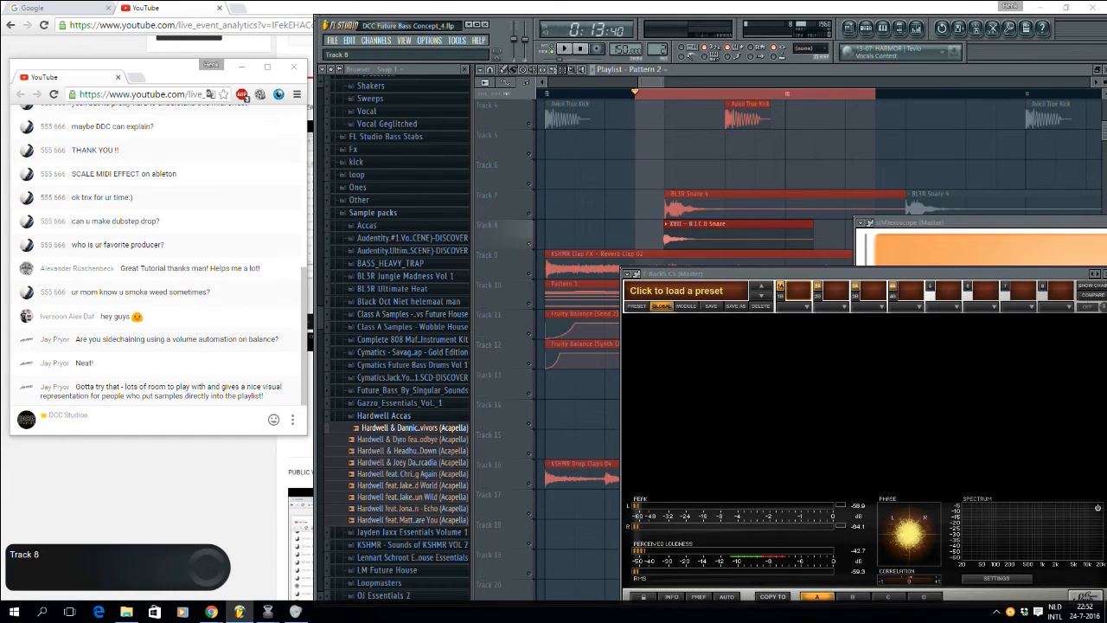
Step: Bring BL3R Snare 4 back in and play it layered with XVII - R.I.C.O Snare
{"action": "left_click", "coordinate": [521, 208]}
{"action": "left_click", "coordinate": [530, 214]}
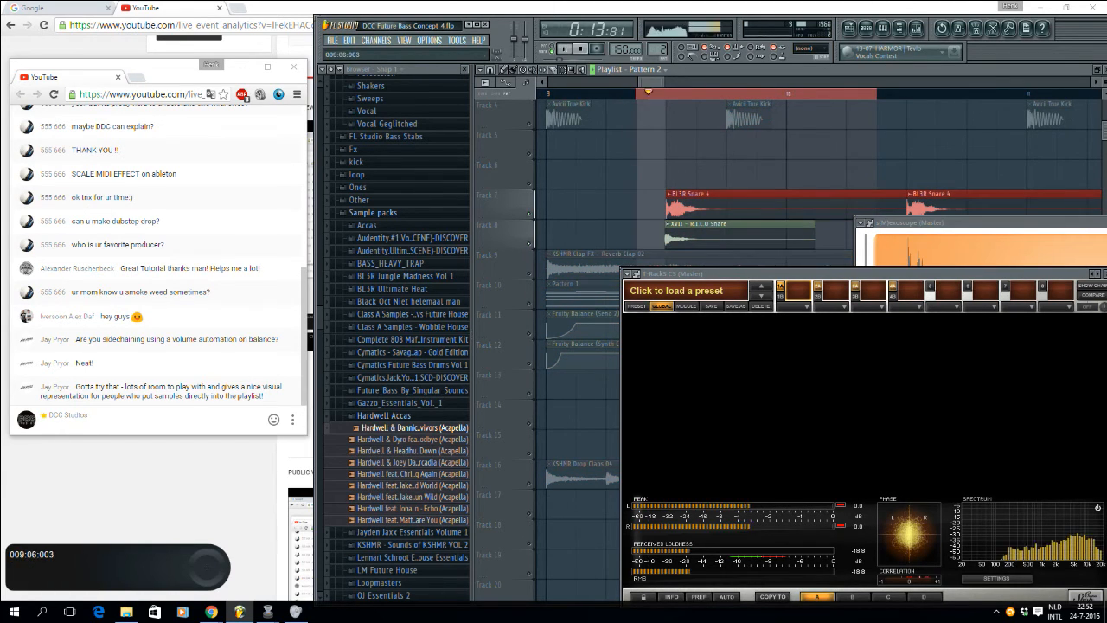
{"action": "scroll", "coordinate": [529, 208], "scroll_direction": "down", "scroll_amount": 1}
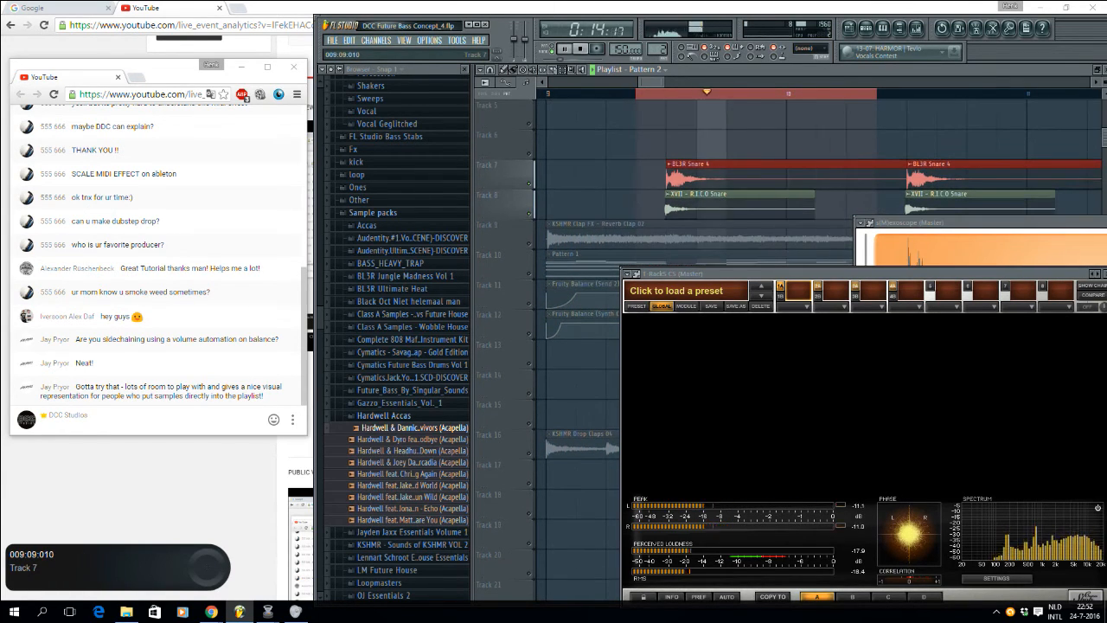
{"action": "key", "text": "space"}
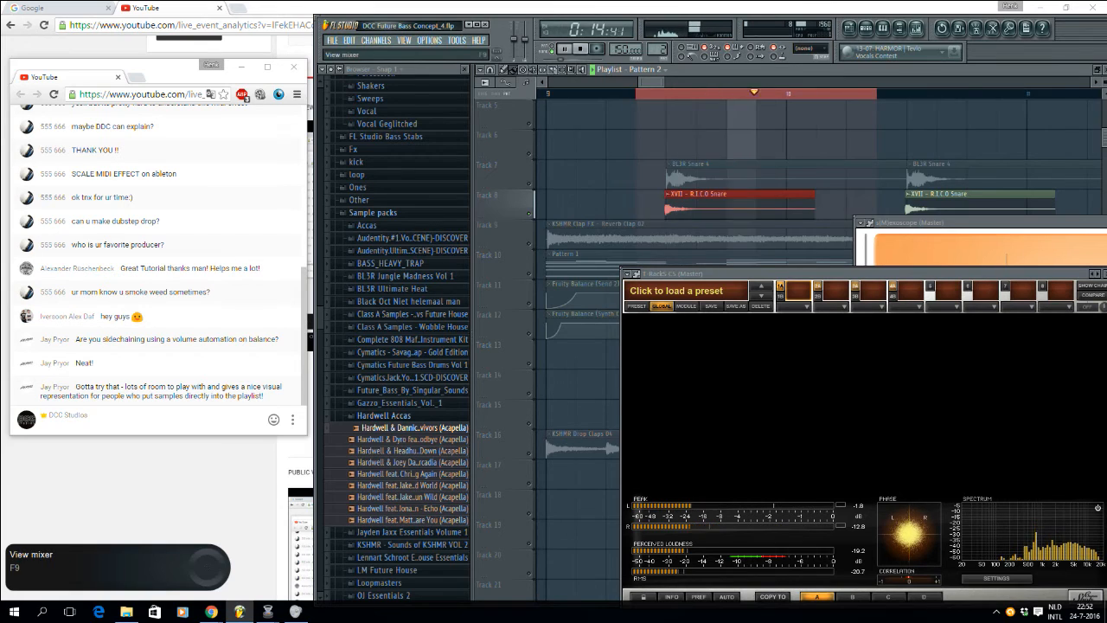
Step: Open the Master's SPAN and zoom and hold its spectrum to examine XVII - R.I.C.O Snare's frequency peak, then close the mixer
{"action": "left_click", "coordinate": [899, 29]}
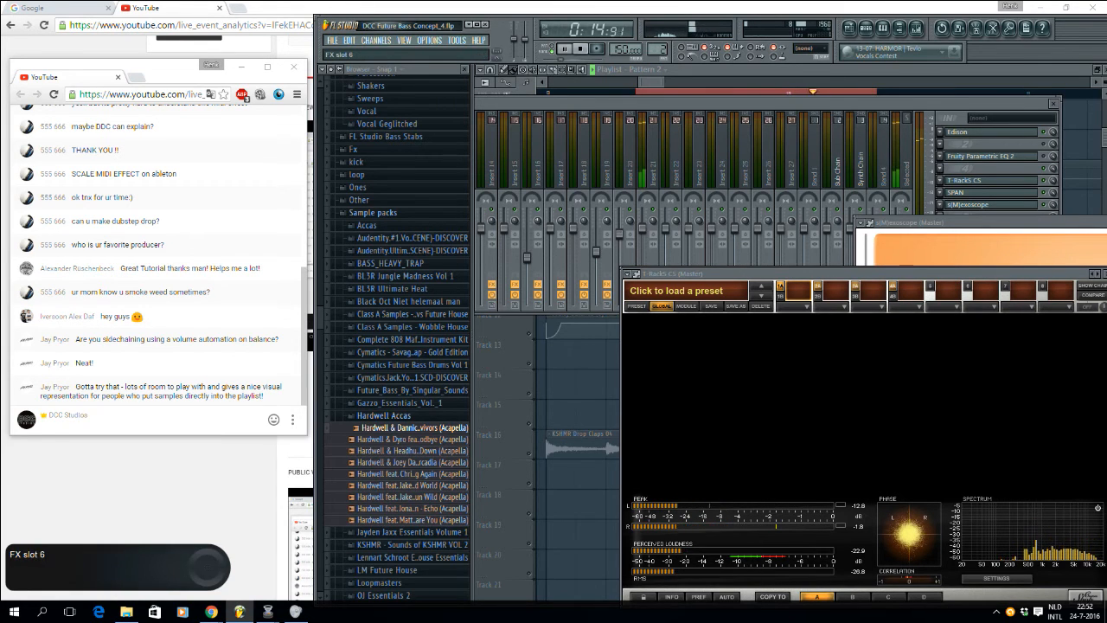
{"action": "left_click", "coordinate": [957, 193]}
{"action": "left_click_drag", "start_coordinate": [554, 358], "coordinate": [568, 188]}
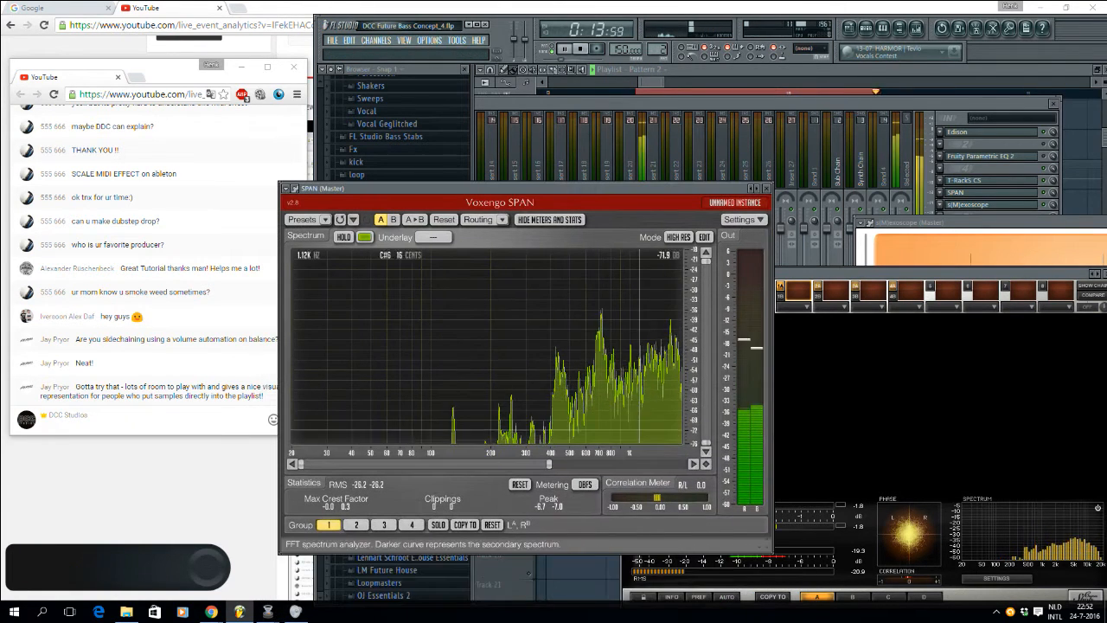
{"action": "mouse_move", "coordinate": [549, 464]}
{"action": "left_mouse_down"}
{"action": "mouse_move", "coordinate": [473, 465]}
{"action": "mouse_move", "coordinate": [538, 464]}
{"action": "left_mouse_up"}
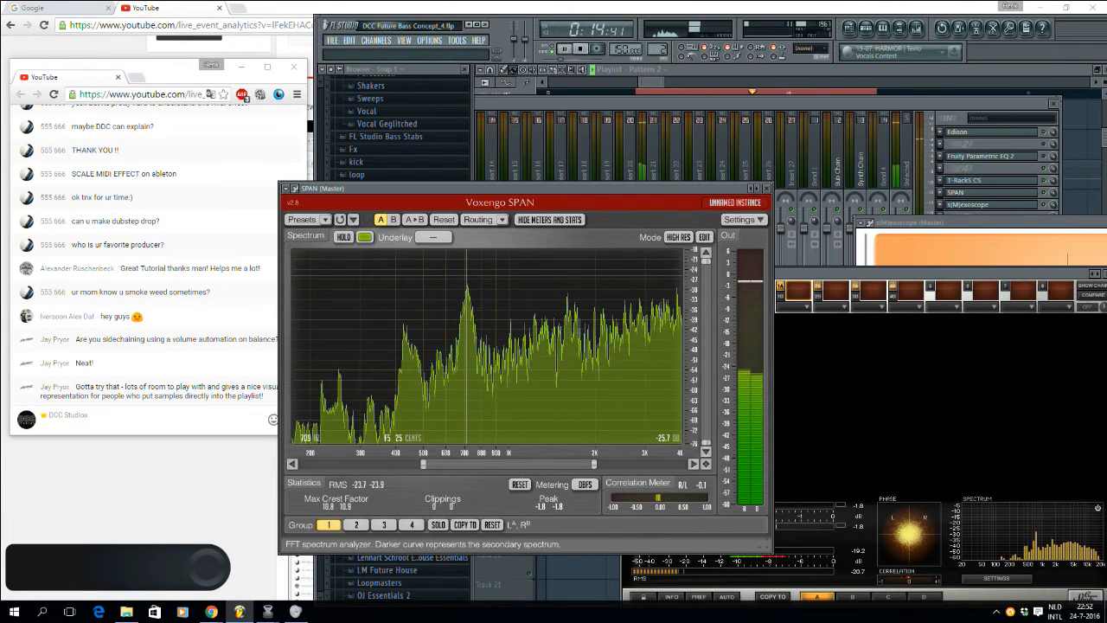
{"action": "left_click", "coordinate": [344, 236]}
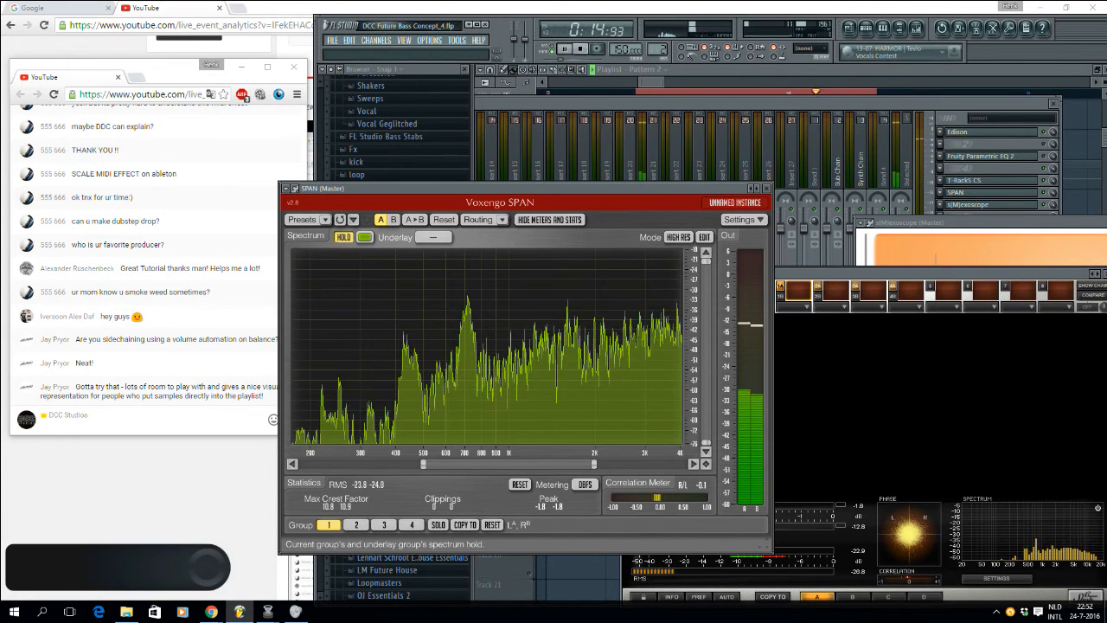
{"action": "key", "text": "l"}
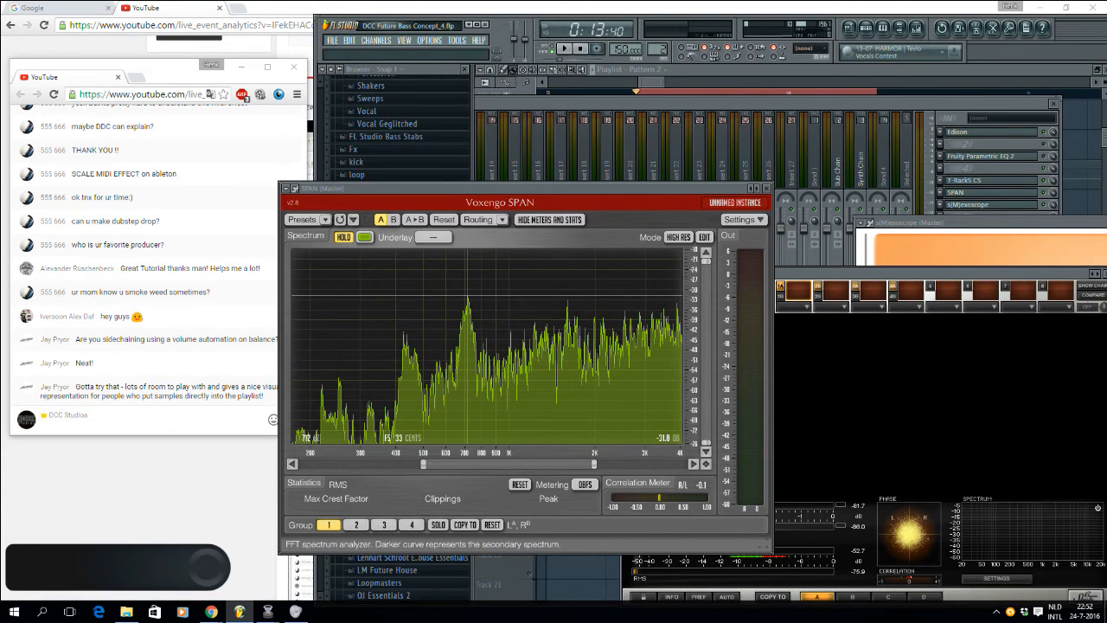
{"action": "key", "text": "F9"}
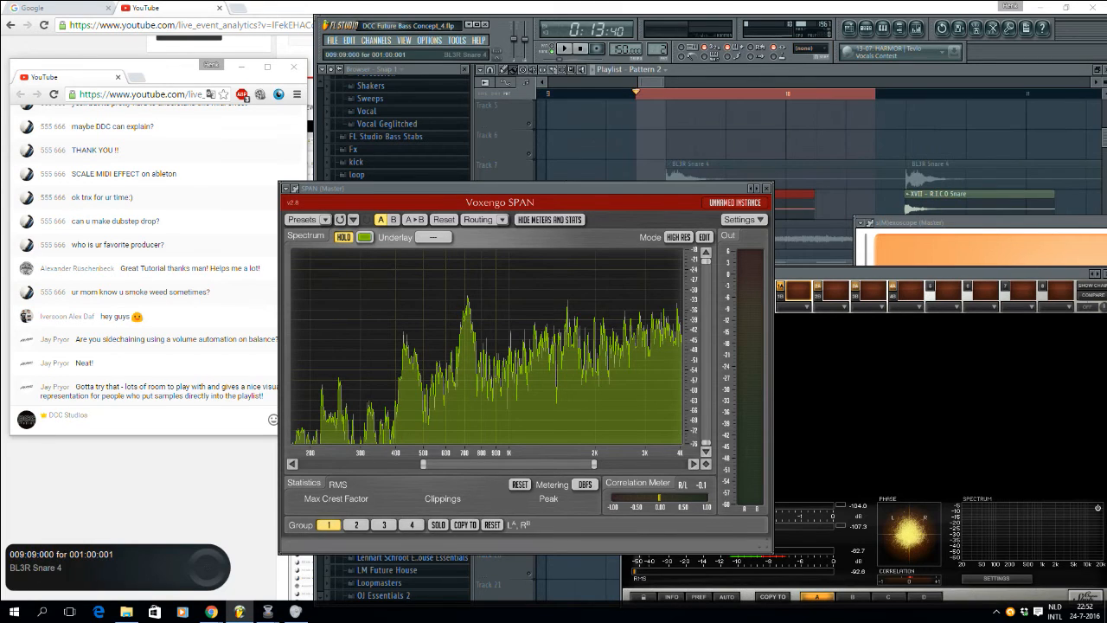
Step: Close SPAN and the XVII - R.I.C.O Snare channel settings, and move T-RackS CS lower to uncover the playlist clips
{"action": "left_click", "coordinate": [766, 188]}
{"action": "double_click", "coordinate": [761, 196]}
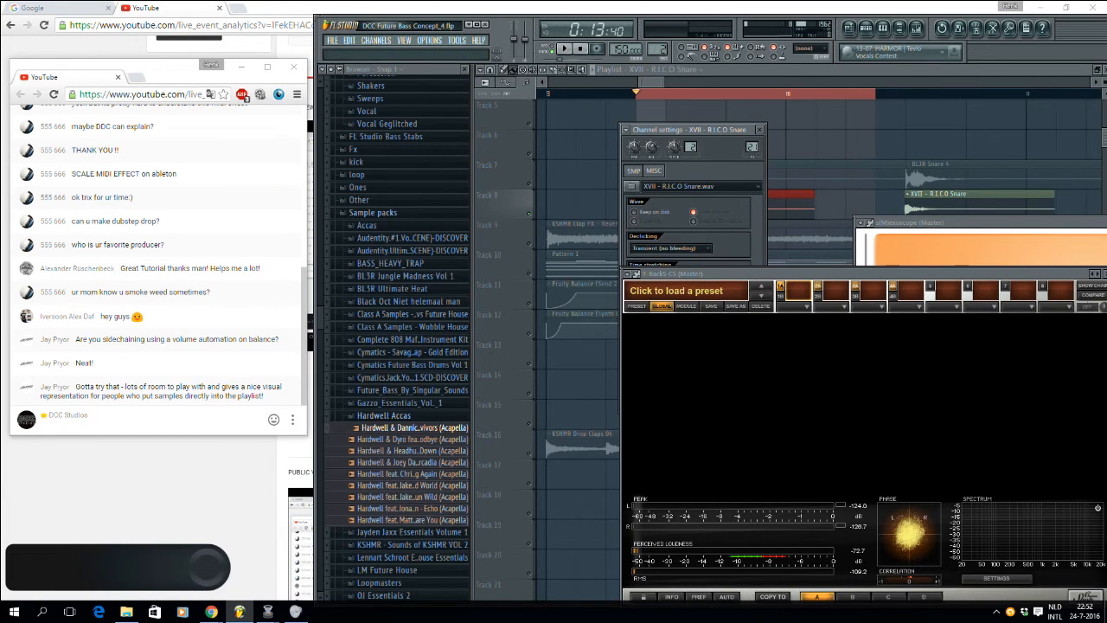
{"action": "left_click_drag", "start_coordinate": [692, 273], "coordinate": [703, 322]}
{"action": "middle_click", "coordinate": [539, 143]}
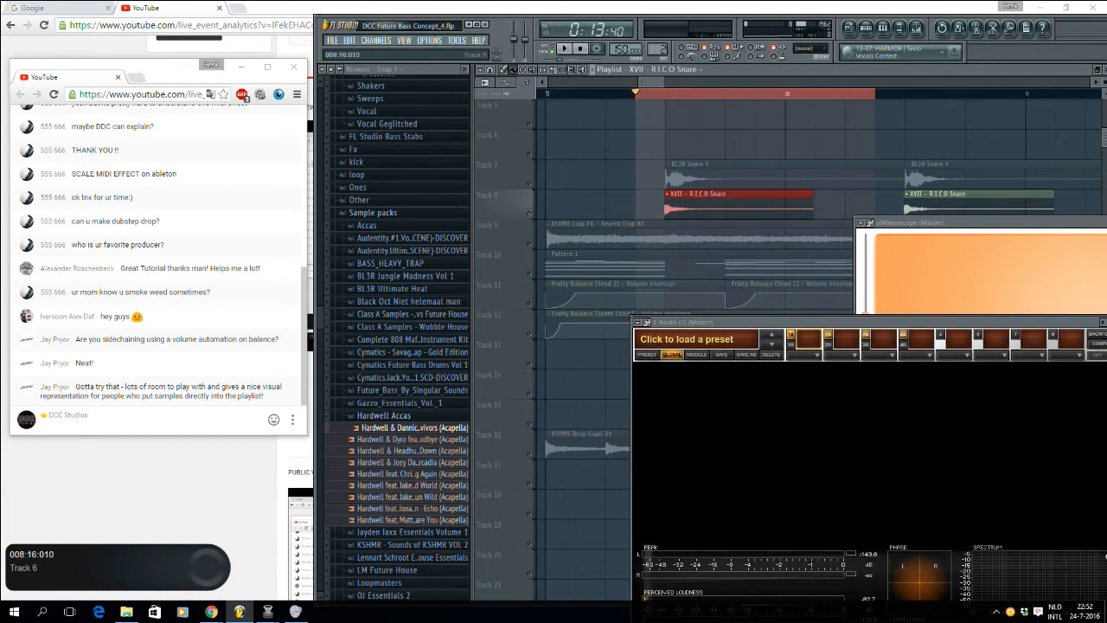
Step: Reactivate BL3R Snare 4 and briefly play both snare layers to view their combined waveform
{"action": "left_click", "coordinate": [529, 183]}
{"action": "key", "text": "space"}
{"action": "key", "text": "space"}
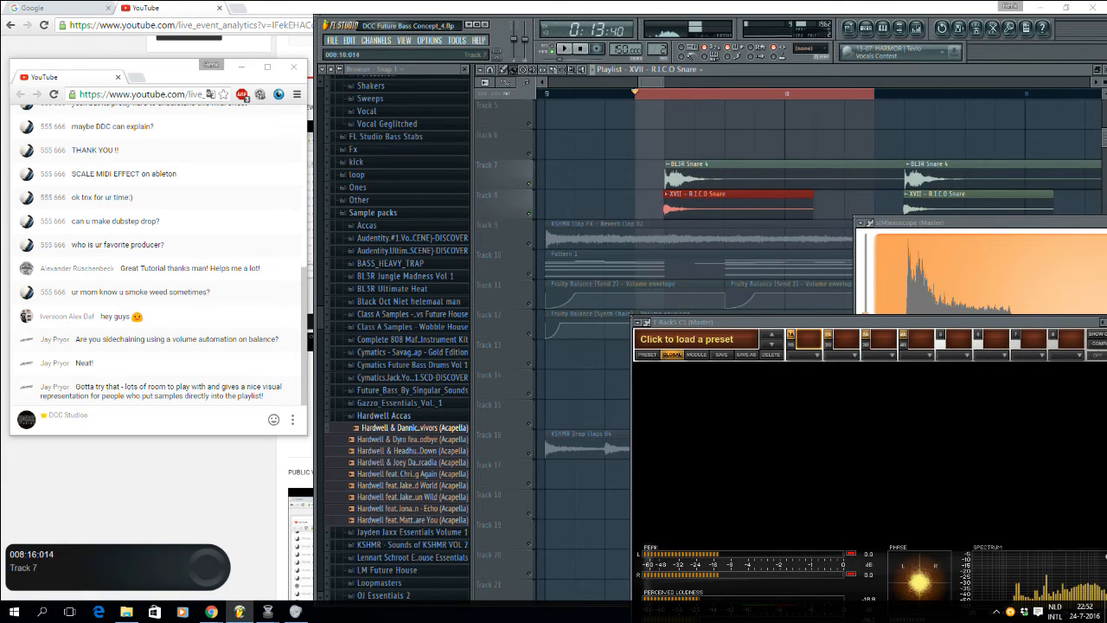
Step: Unsolo all playlist tracks and play the selected snare section with the full arrangement
{"action": "right_click", "coordinate": [531, 162]}
{"action": "left_click", "coordinate": [529, 165]}
{"action": "right_click", "coordinate": [529, 184]}
{"action": "right_click", "coordinate": [529, 184]}
{"action": "key", "text": "space"}
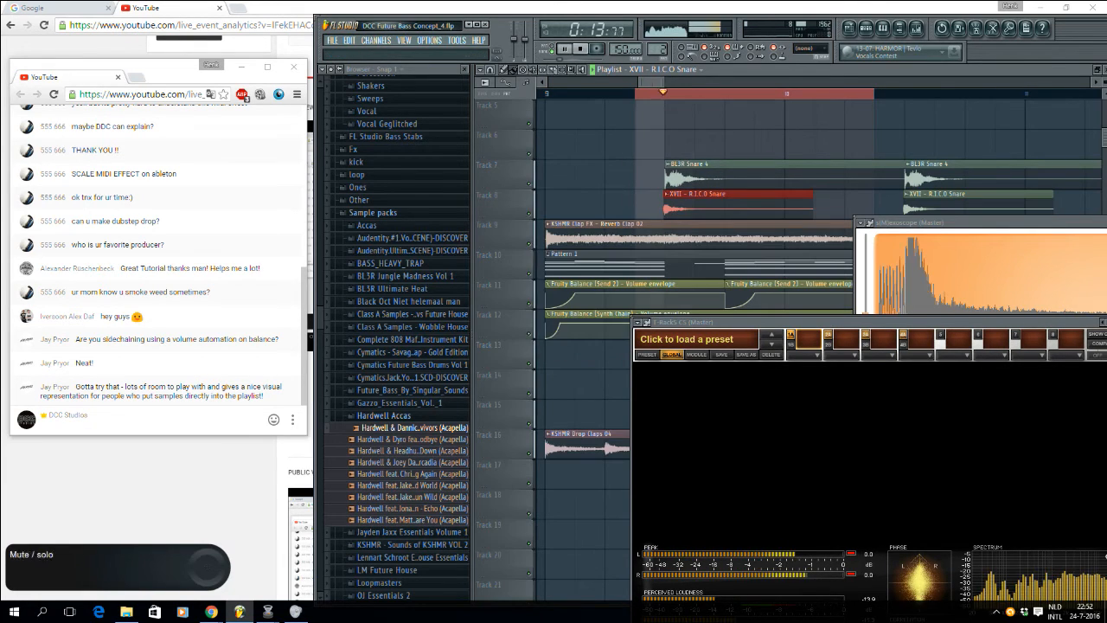
{"action": "key", "text": "space"}
Step: Solo Cymatics - Big Clap 6 and zoom in on where its clip starts relative to XVII - R.I.C.O Snare
{"action": "scroll", "coordinate": [692, 216], "scroll_direction": "down", "scroll_amount": 3}
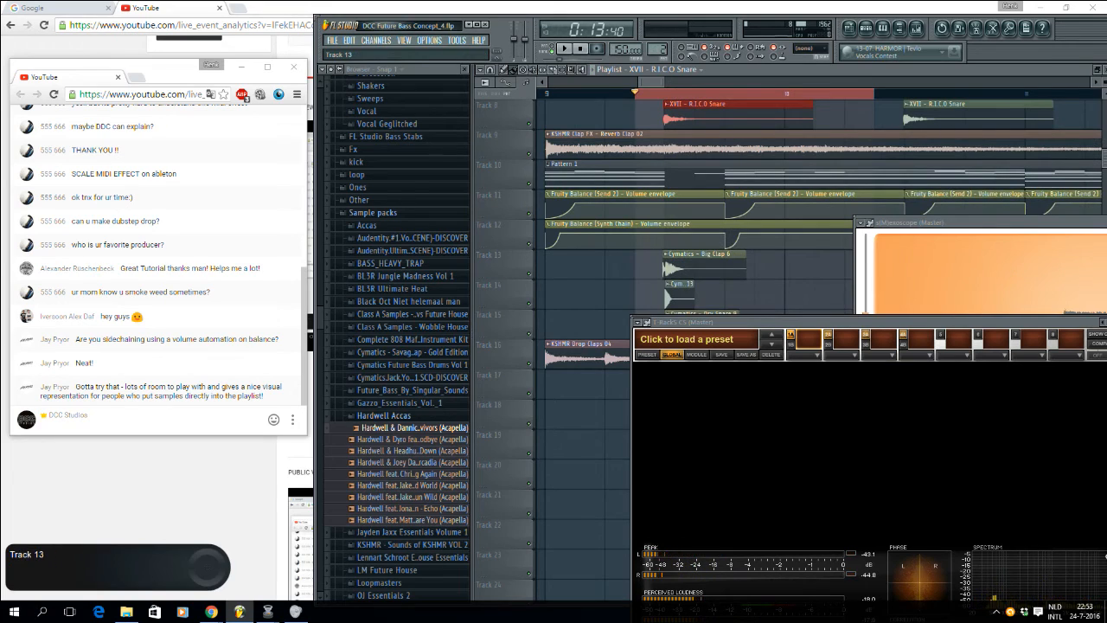
{"action": "right_click", "coordinate": [529, 274]}
{"action": "scroll", "coordinate": [692, 227], "scroll_direction": "up", "scroll_amount": 1}
{"action": "scroll", "coordinate": [692, 226], "scroll_direction": "down", "scroll_amount": 2}
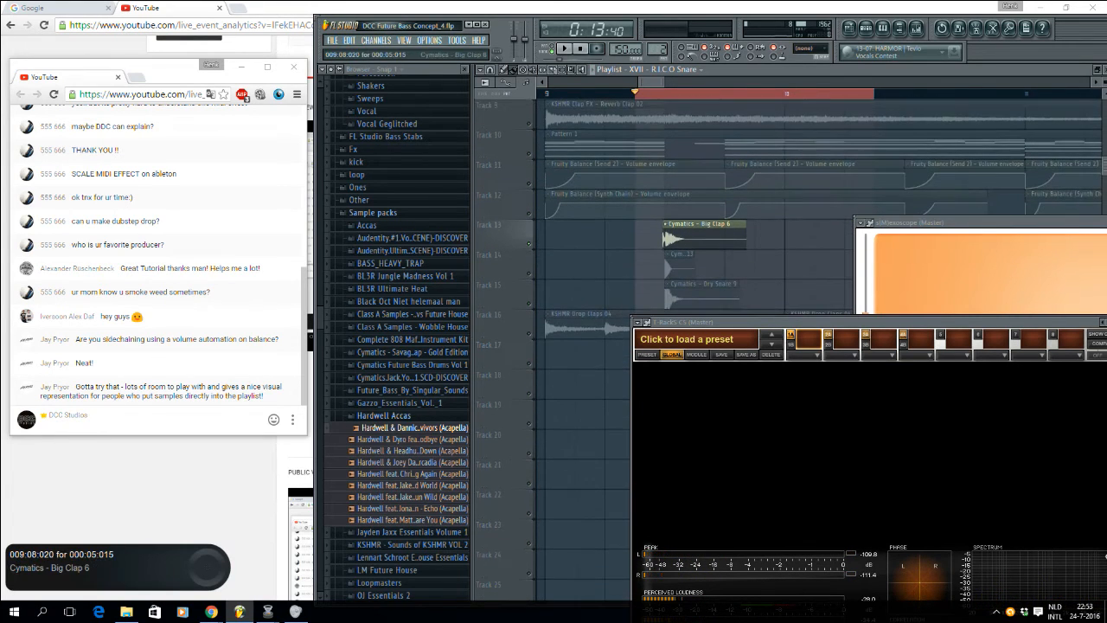
{"action": "scroll", "coordinate": [692, 217], "scroll_direction": "up", "scroll_amount": 1}
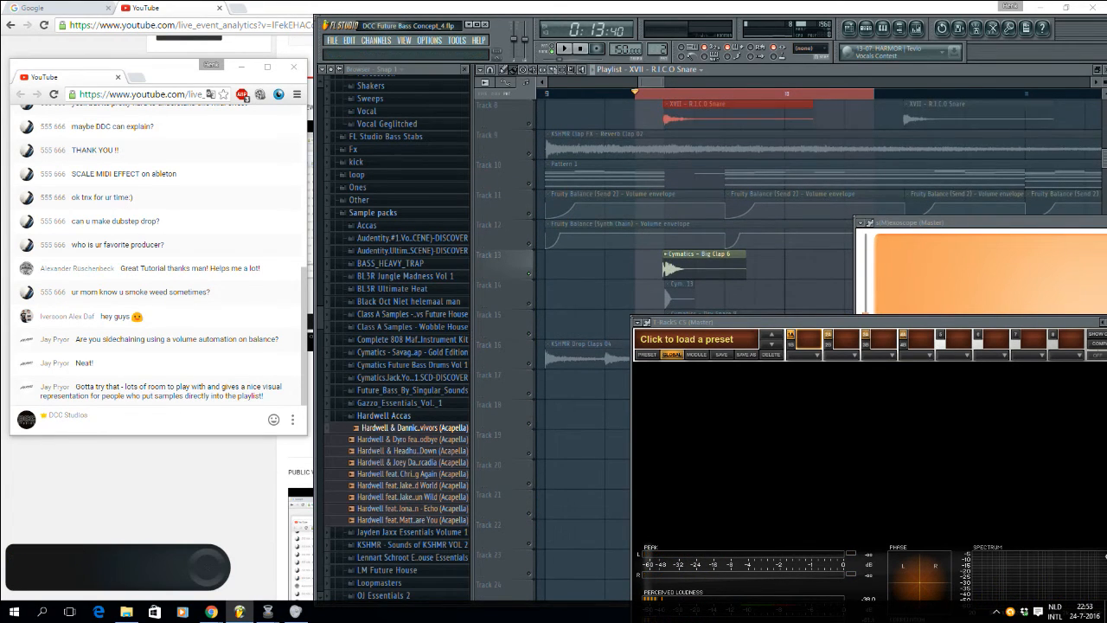
{"action": "scroll", "coordinate": [575, 259], "scroll_direction": "up", "scroll_amount": 3}
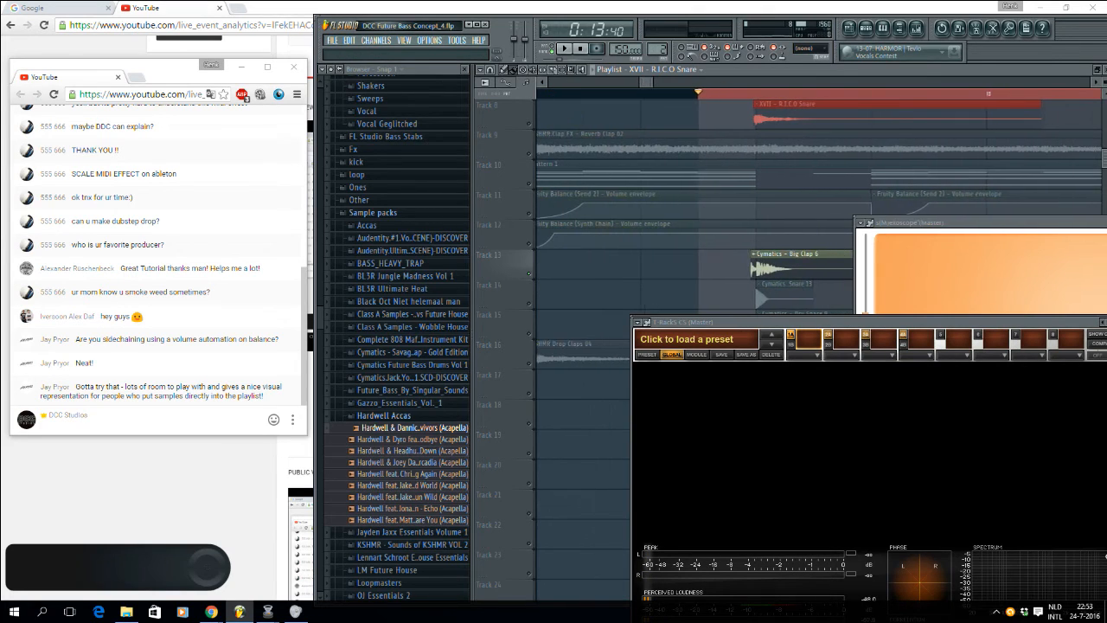
{"action": "scroll", "coordinate": [645, 260], "scroll_direction": "right", "scroll_amount": 5}
{"action": "scroll", "coordinate": [692, 264], "scroll_direction": "left", "scroll_amount": 1}
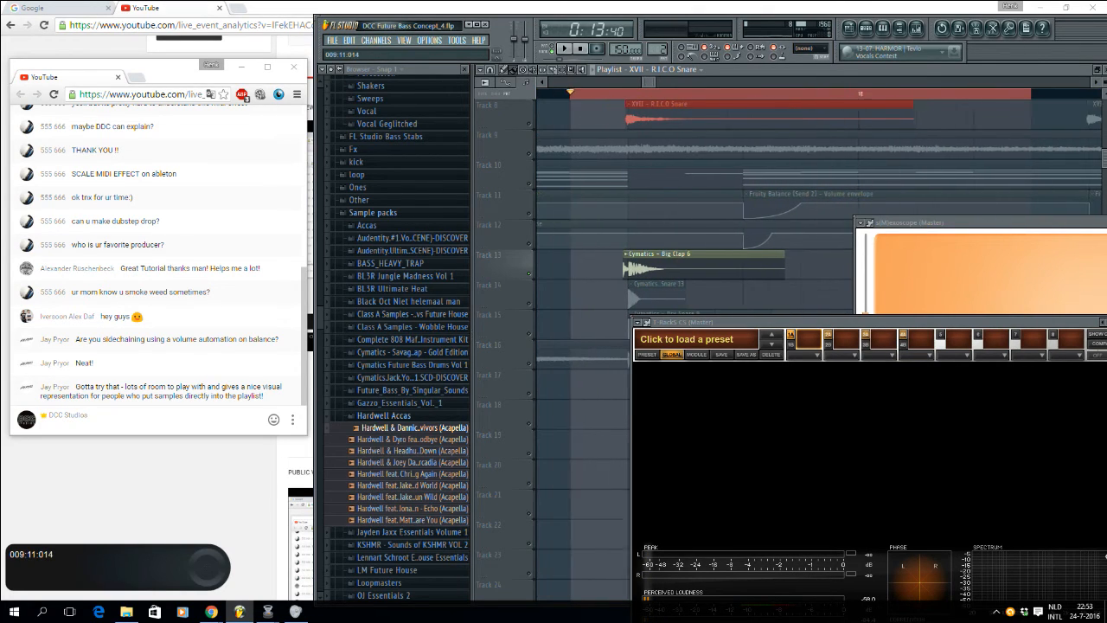
Step: Play Cymatics - Big Clap 6 alone, then add XVII - R.I.C.O Snare and BL3R Snare 4 and play the combined layers
{"action": "key", "text": "space"}
{"action": "left_click", "coordinate": [530, 124]}
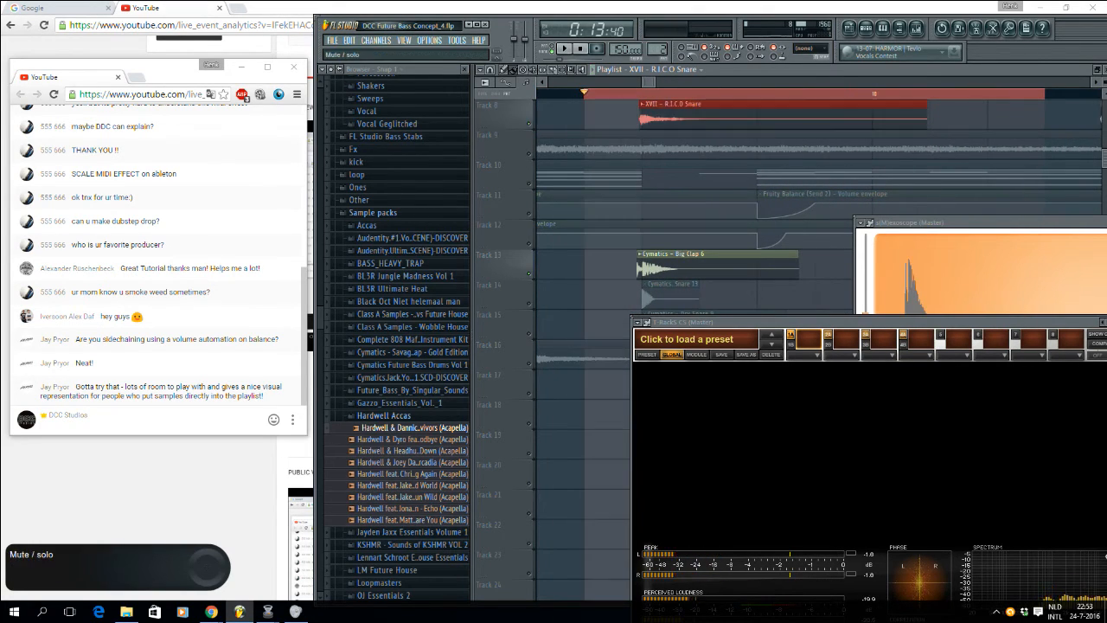
{"action": "scroll", "coordinate": [528, 130], "scroll_direction": "up", "scroll_amount": 2}
{"action": "left_click", "coordinate": [530, 154]}
{"action": "key", "text": "space"}
{"action": "scroll", "coordinate": [531, 263], "scroll_direction": "down", "scroll_amount": 2}
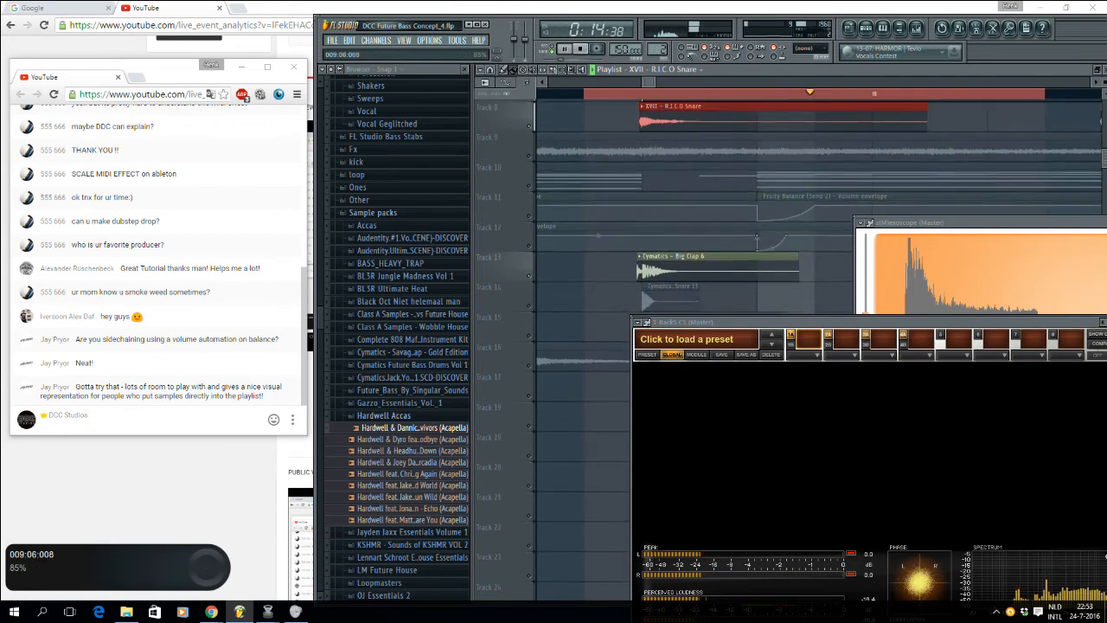
{"action": "key", "text": "space"}
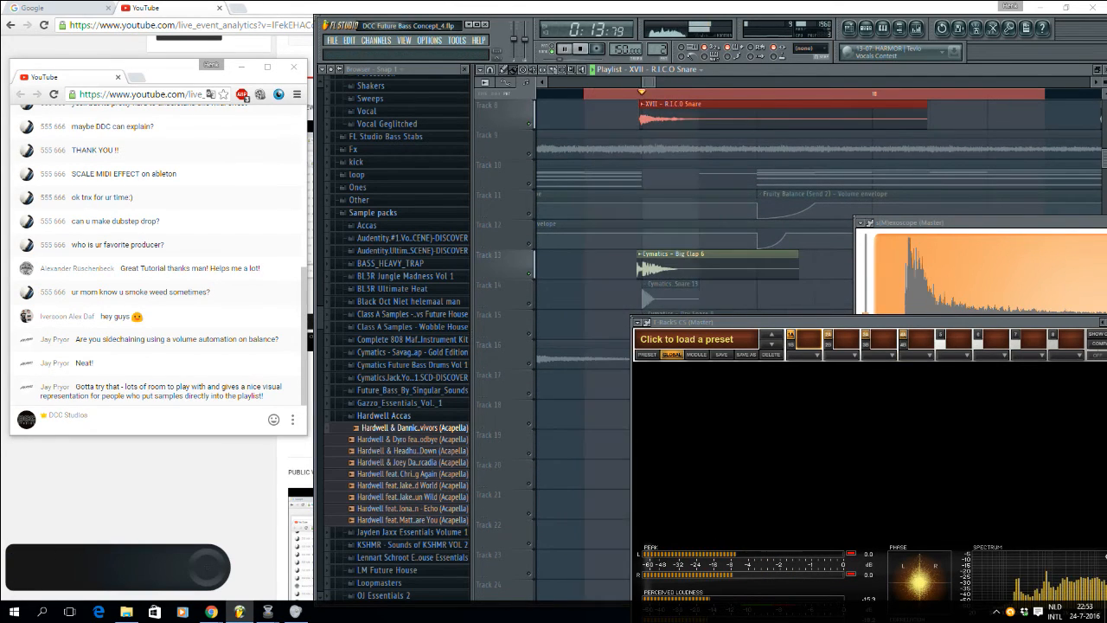
{"action": "key", "text": "space"}
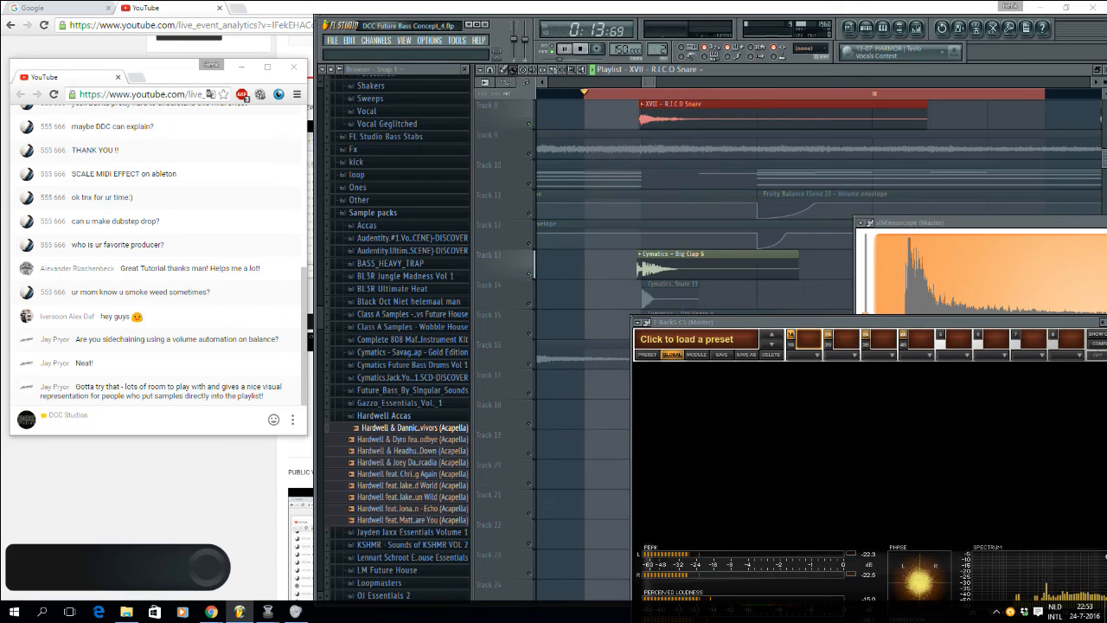
Step: Move T-RackS CS off the snare clips and audition Cymatics - Dry Snare 13, first soloed and then with all tracks active
{"action": "key", "text": "space"}
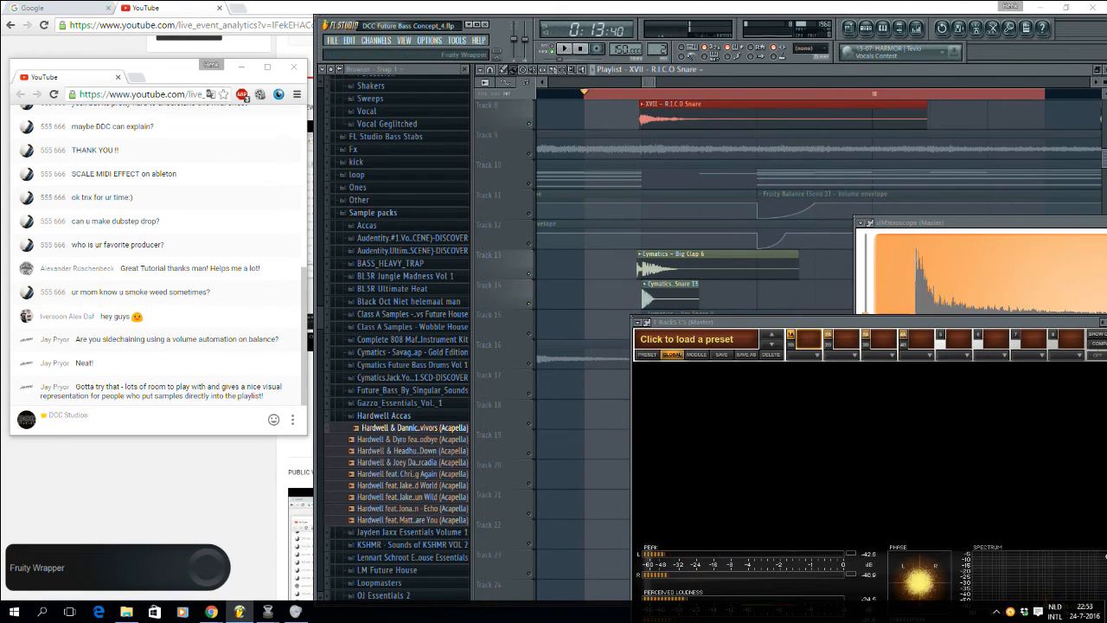
{"action": "left_click_drag", "start_coordinate": [761, 322], "coordinate": [978, 205]}
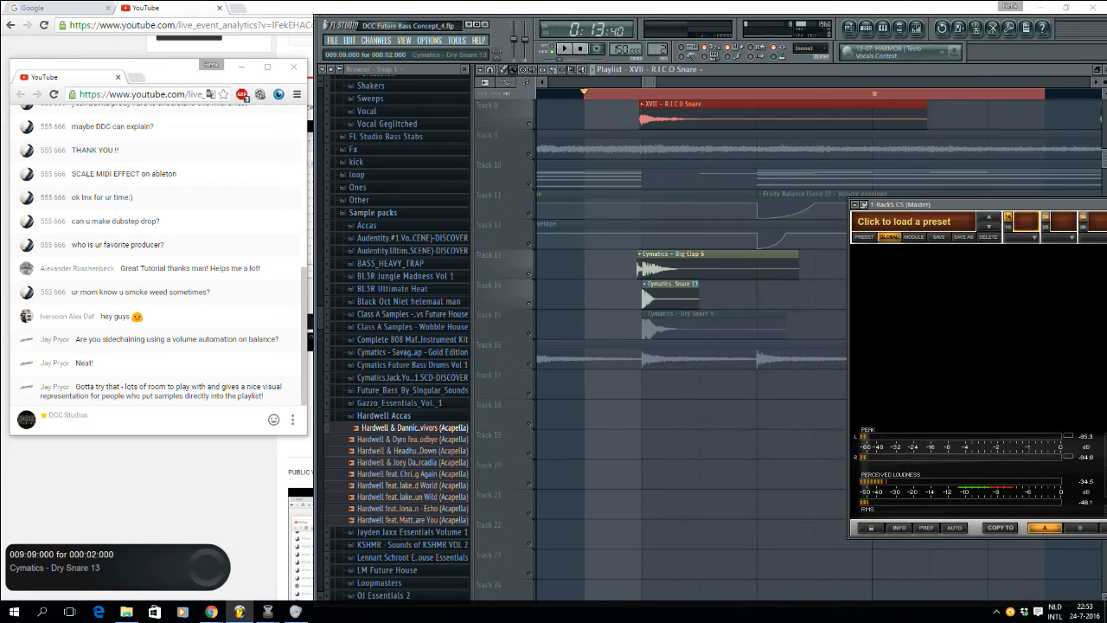
{"action": "double_click", "coordinate": [665, 305]}
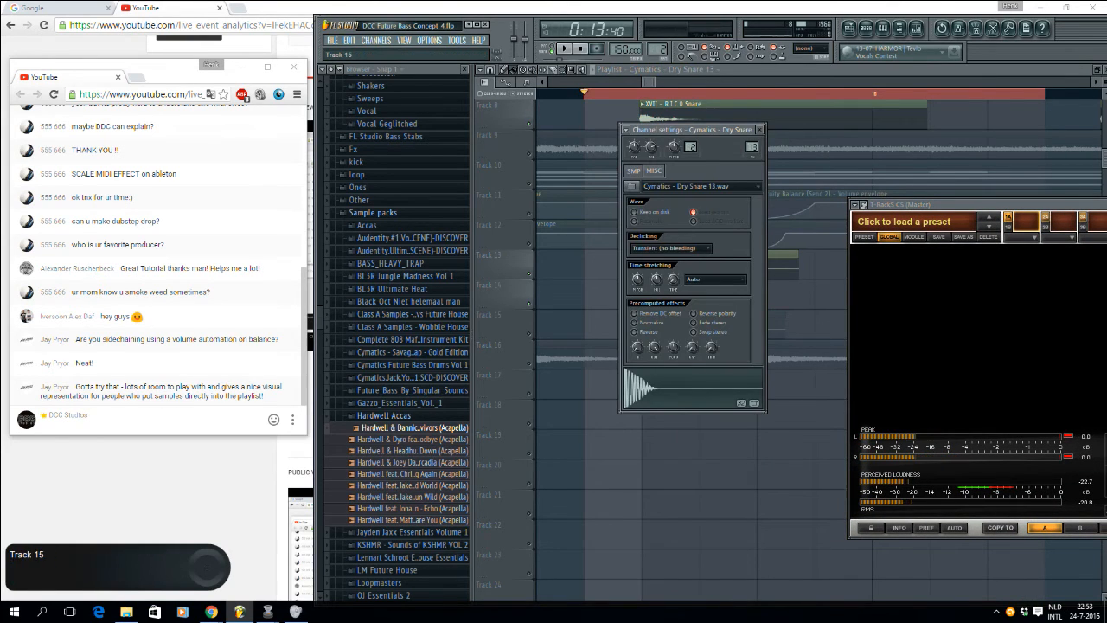
{"action": "right_click", "coordinate": [529, 304]}
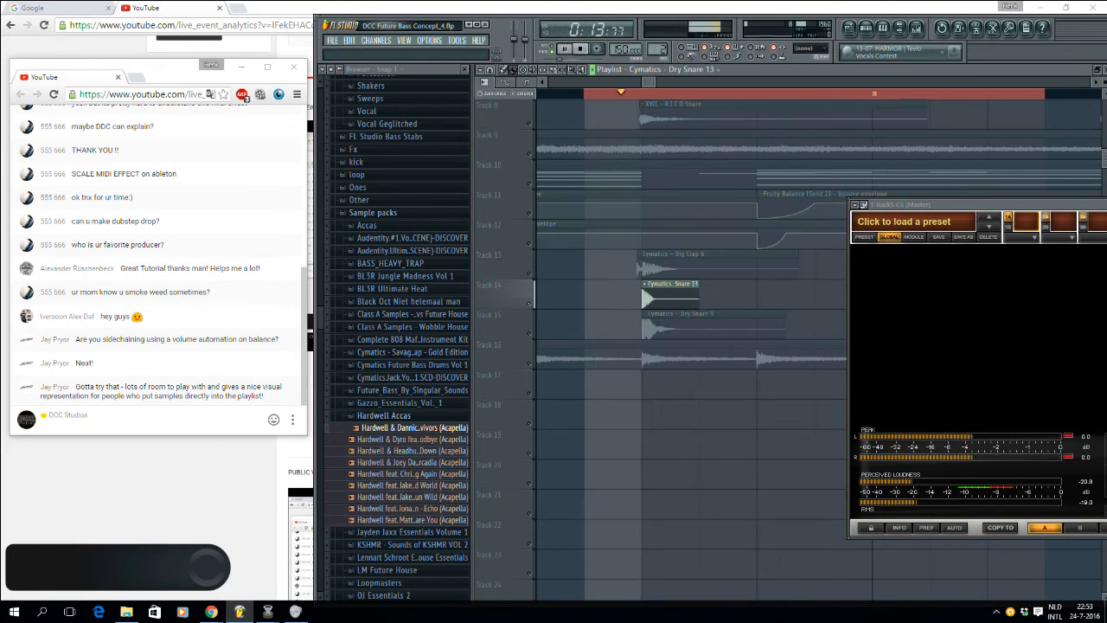
{"action": "key", "text": "space"}
{"action": "right_click", "coordinate": [530, 302]}
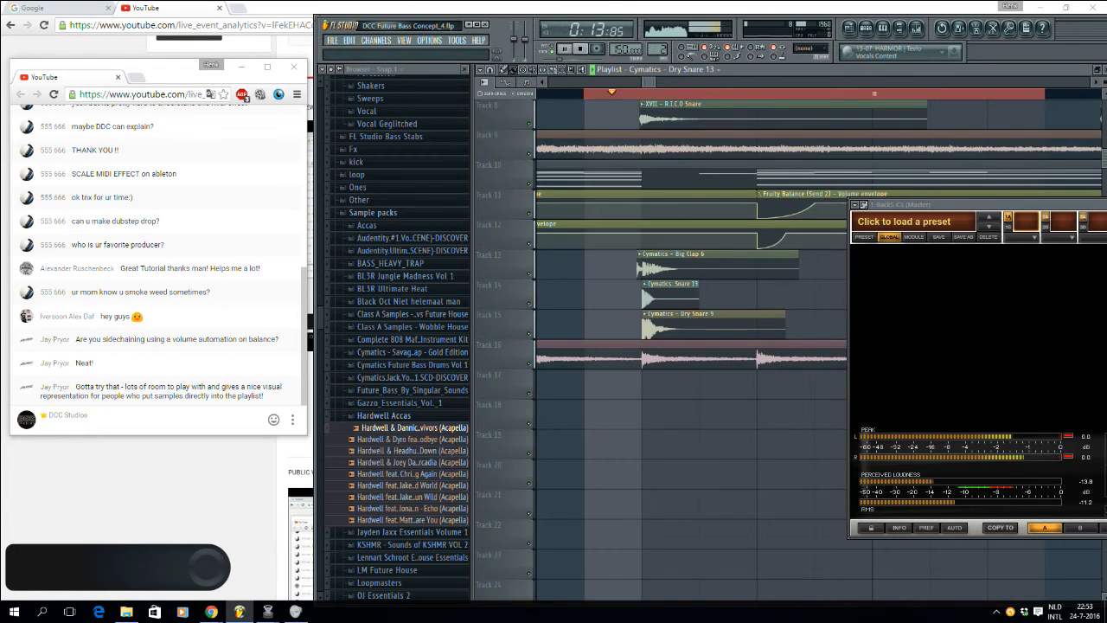
{"action": "key", "text": "space"}
Step: Solo Cymatics - Dry Snare 9, preview its sample, and unsolo all tracks to play the full arrangement
{"action": "right_click", "coordinate": [530, 339]}
{"action": "left_click", "coordinate": [530, 338]}
{"action": "right_click", "coordinate": [529, 334]}
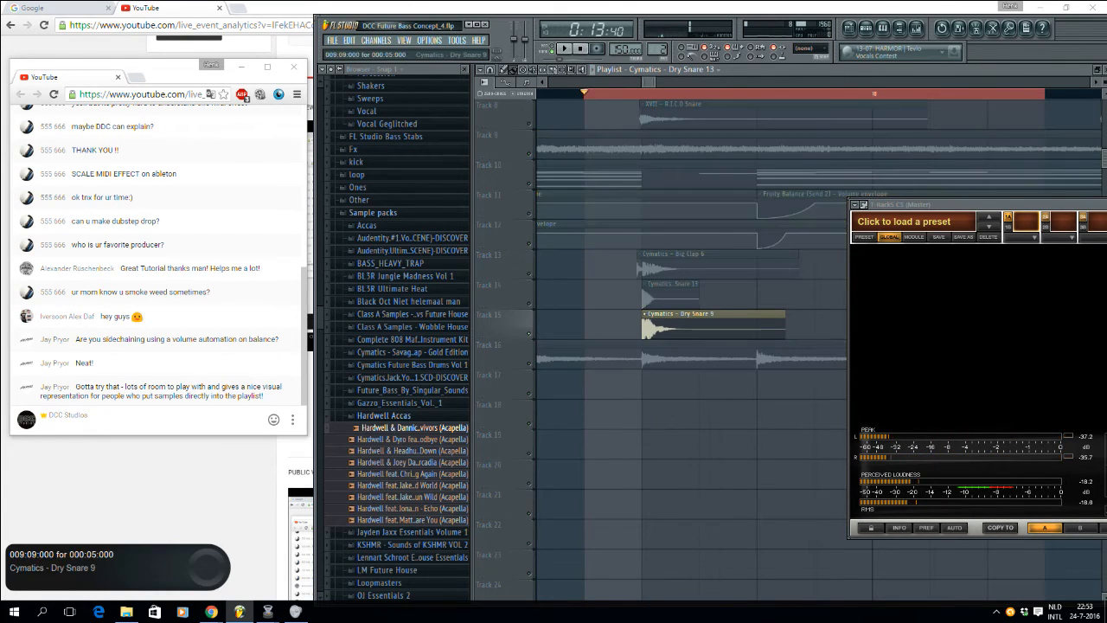
{"action": "double_click", "coordinate": [683, 322]}
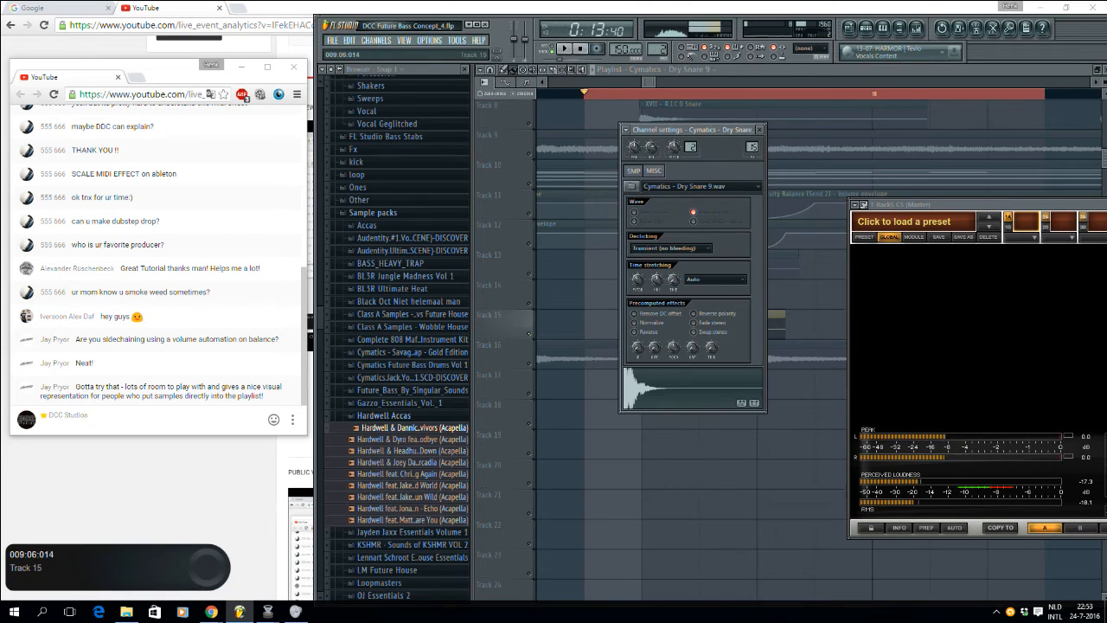
{"action": "right_click", "coordinate": [529, 304]}
{"action": "right_click", "coordinate": [529, 304]}
{"action": "key", "text": "space"}
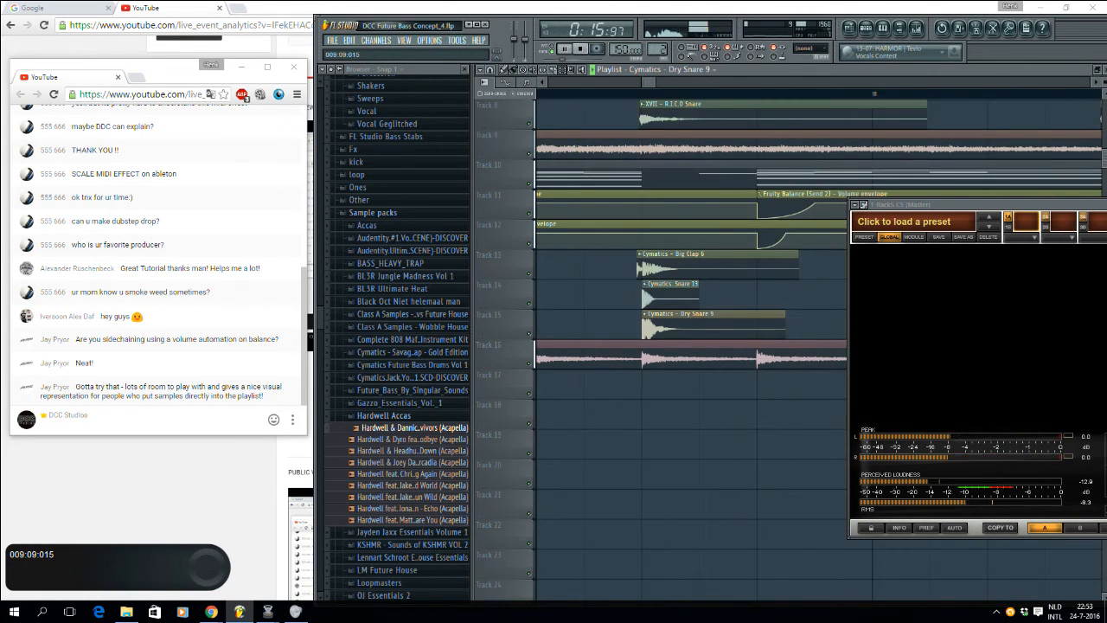
Step: Follow the full drop across the playlist on T-RackS CS and s(M)exoscope, closing both analyzer windows after viewing
{"action": "scroll", "coordinate": [660, 93], "scroll_direction": "down", "scroll_amount": 5}
{"action": "scroll", "coordinate": [682, 147], "scroll_direction": "up", "scroll_amount": 7}
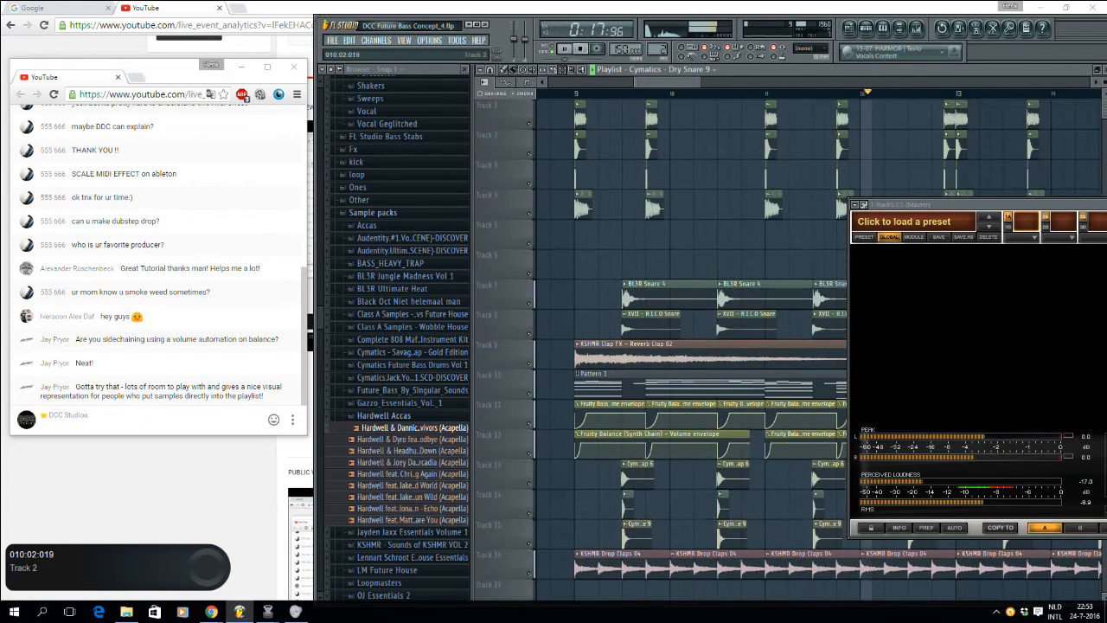
{"action": "left_click_drag", "start_coordinate": [890, 204], "coordinate": [635, 184]}
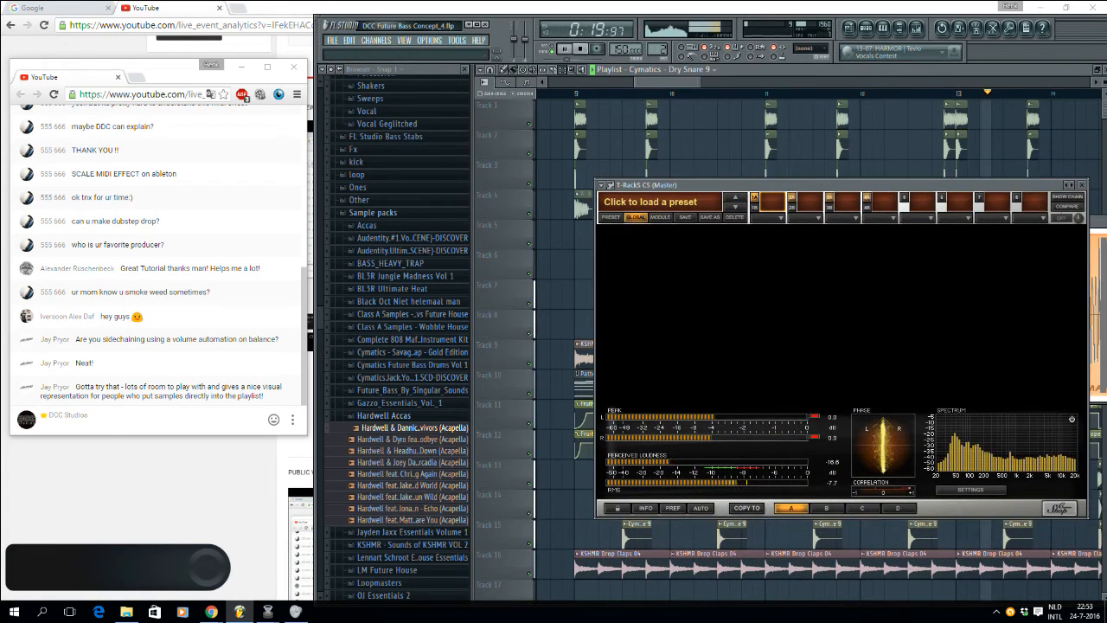
{"action": "mouse_move", "coordinate": [701, 82]}
{"action": "left_mouse_down"}
{"action": "mouse_move", "coordinate": [734, 82]}
{"action": "mouse_move", "coordinate": [710, 83]}
{"action": "left_mouse_up"}
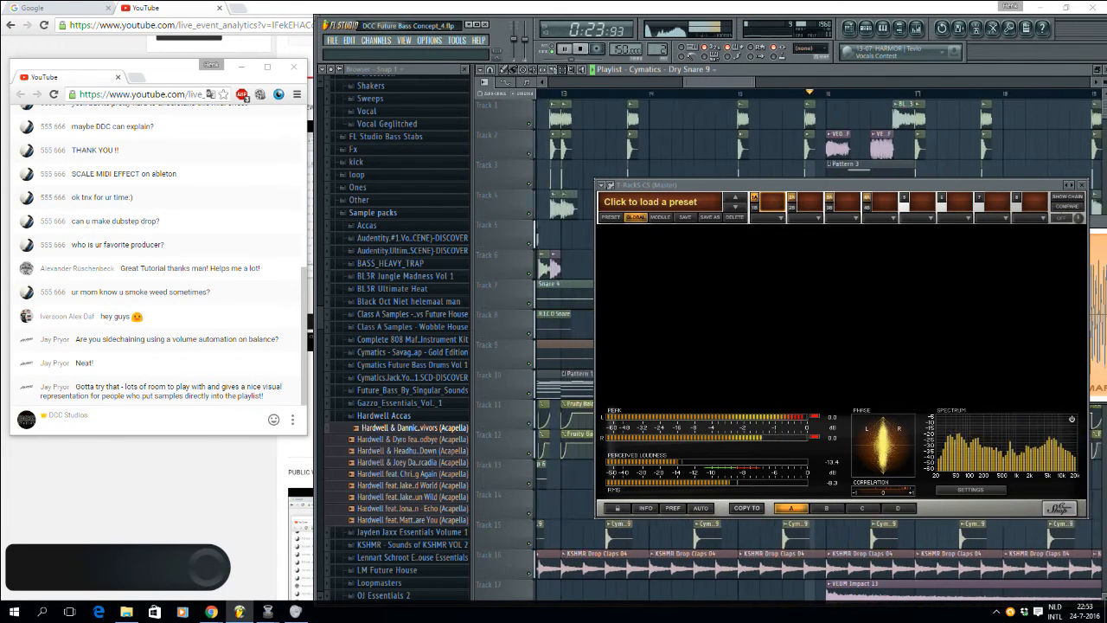
{"action": "left_click", "coordinate": [1081, 184]}
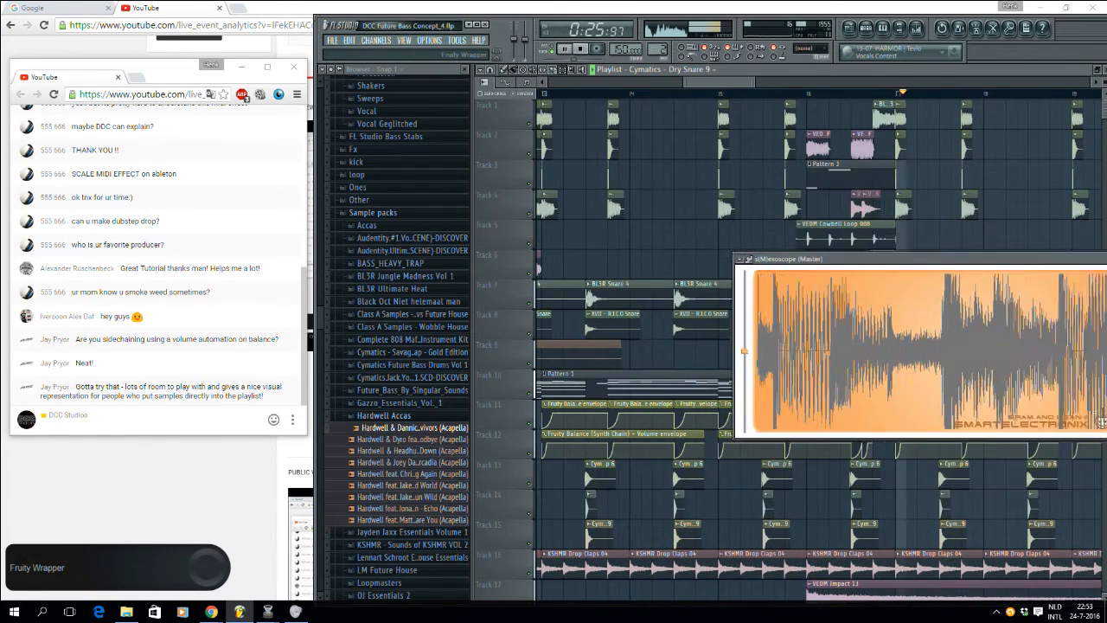
{"action": "left_click_drag", "start_coordinate": [956, 259], "coordinate": [780, 280]}
{"action": "scroll", "coordinate": [873, 117], "scroll_direction": "down", "scroll_amount": 3}
{"action": "left_click", "coordinate": [1013, 280]}
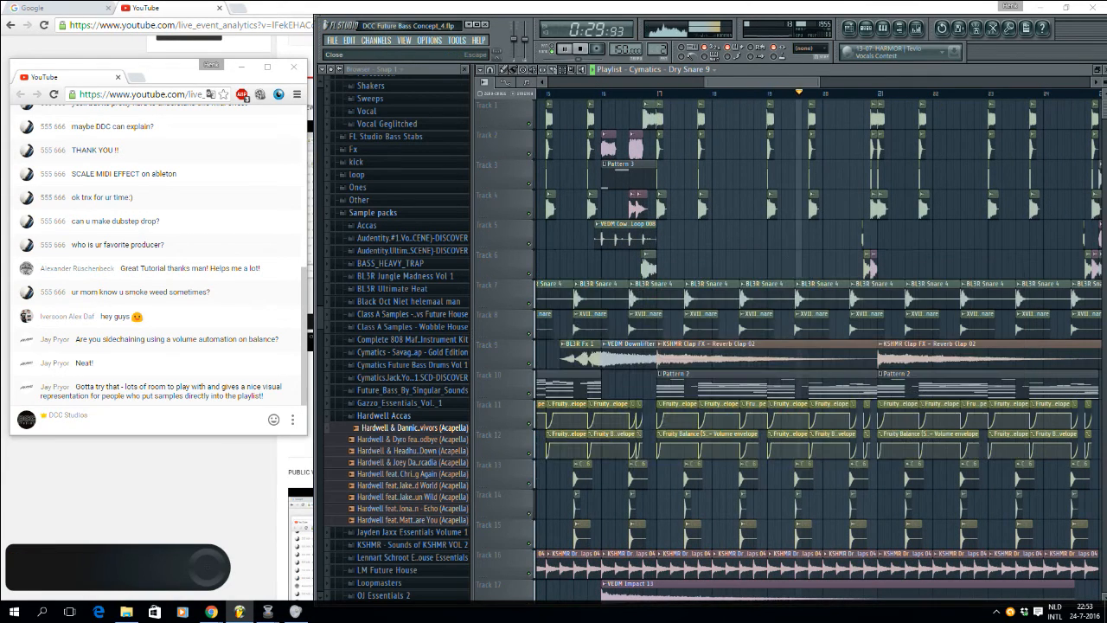
Step: Stop playback, look over the channel rack and mixer, and return to the start of the drop at bar 9
{"action": "left_click", "coordinate": [866, 29]}
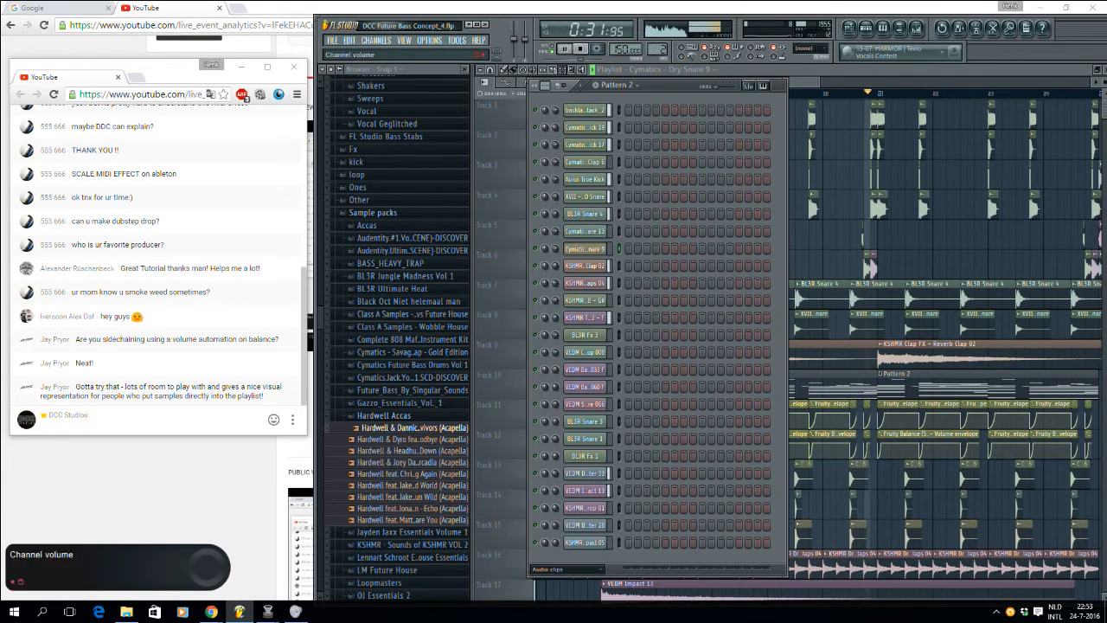
{"action": "key", "text": "space"}
{"action": "left_click", "coordinate": [917, 29]}
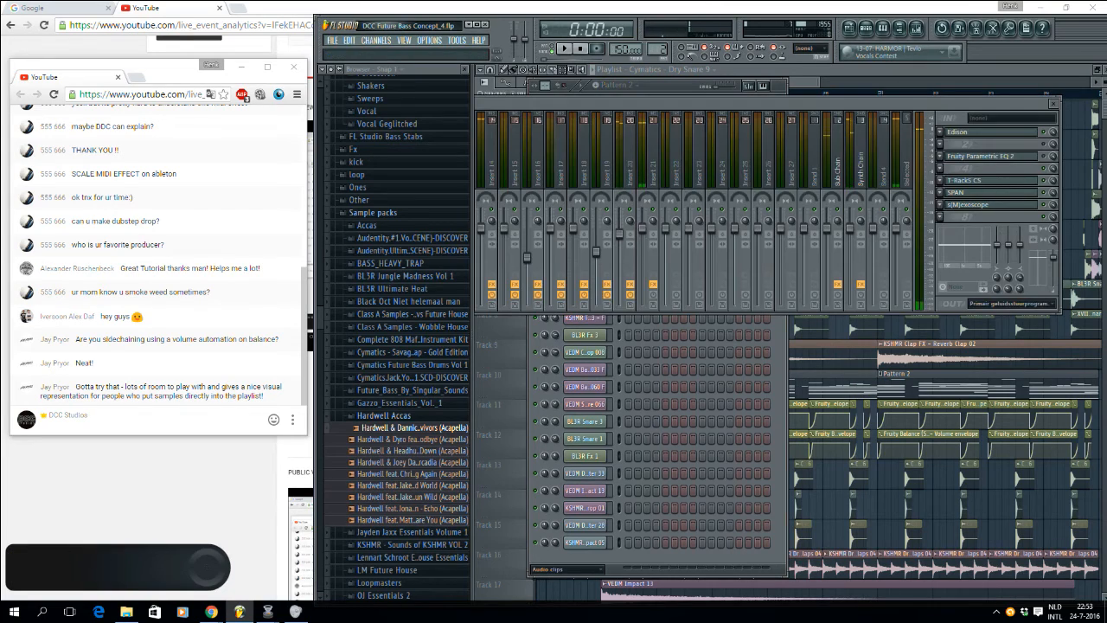
{"action": "left_click", "coordinate": [804, 82]}
{"action": "left_click_drag", "start_coordinate": [805, 82], "coordinate": [660, 82]}
Step: Bring FL Studio back in front of the browser page with the channel rack open and the live chat pop-out beside it
{"action": "left_click", "coordinate": [852, 7]}
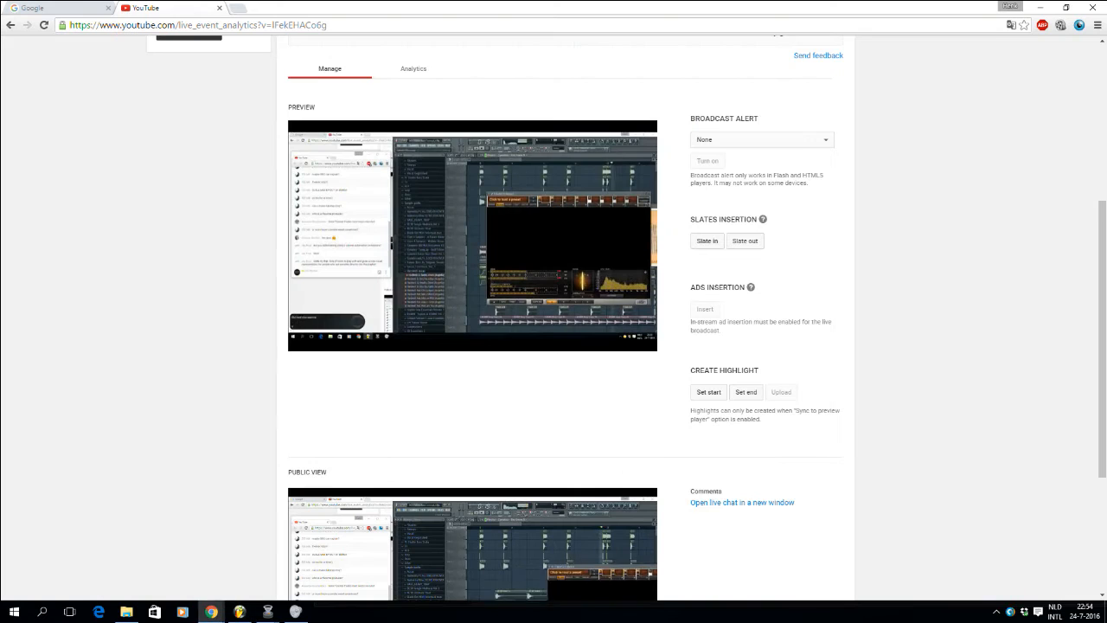
{"action": "key", "text": "alt+Tab"}
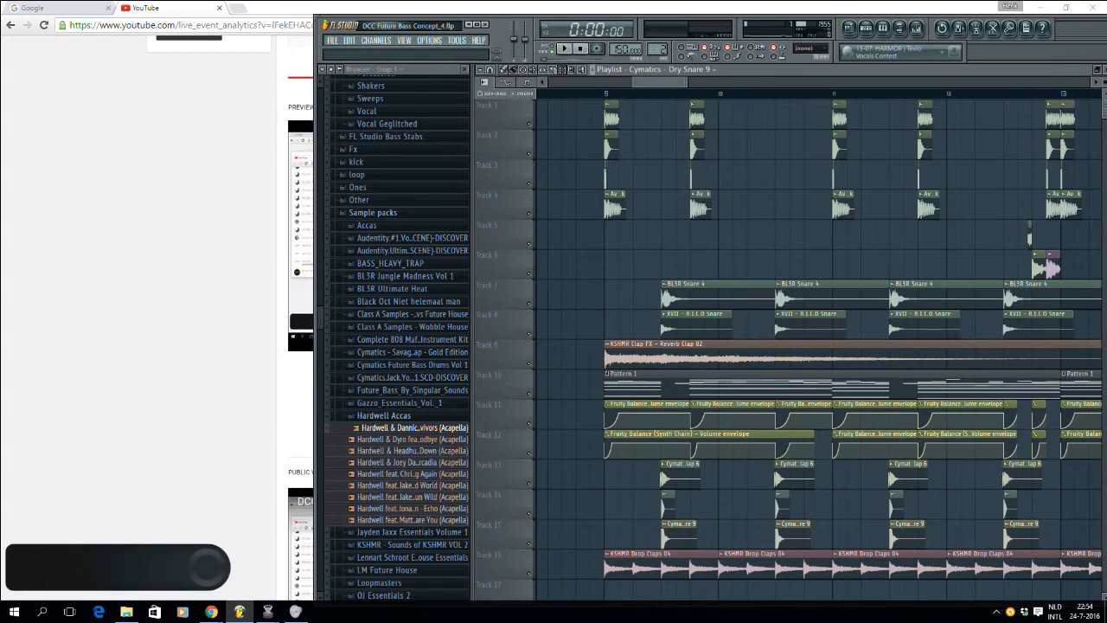
{"action": "key", "text": "F6"}
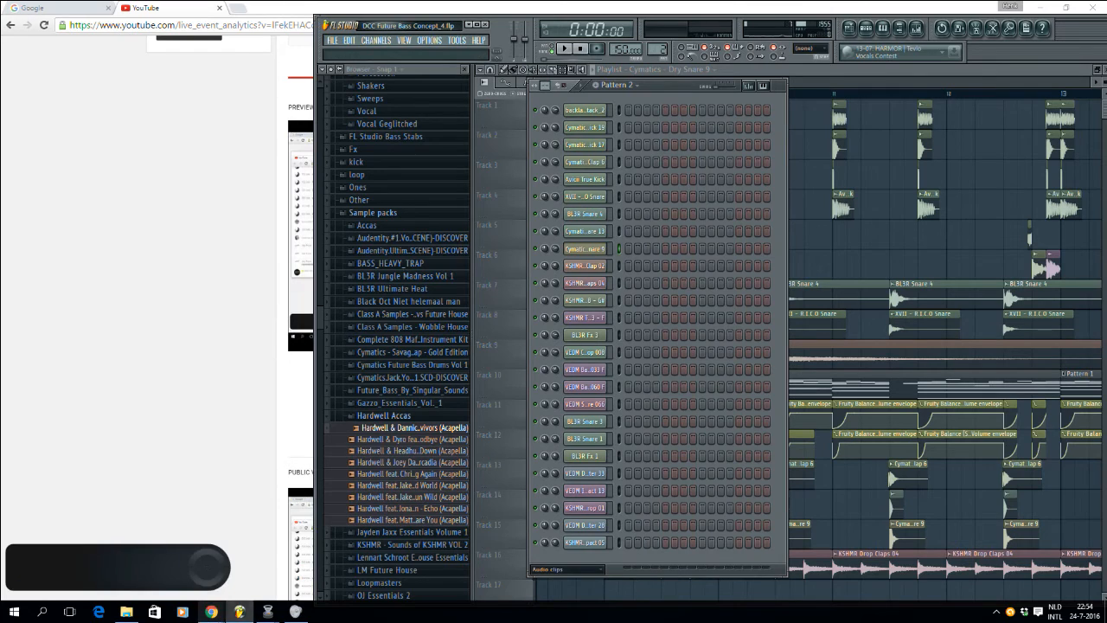
{"action": "mouse_move", "coordinate": [211, 612]}
{"action": "left_click", "coordinate": [277, 558]}
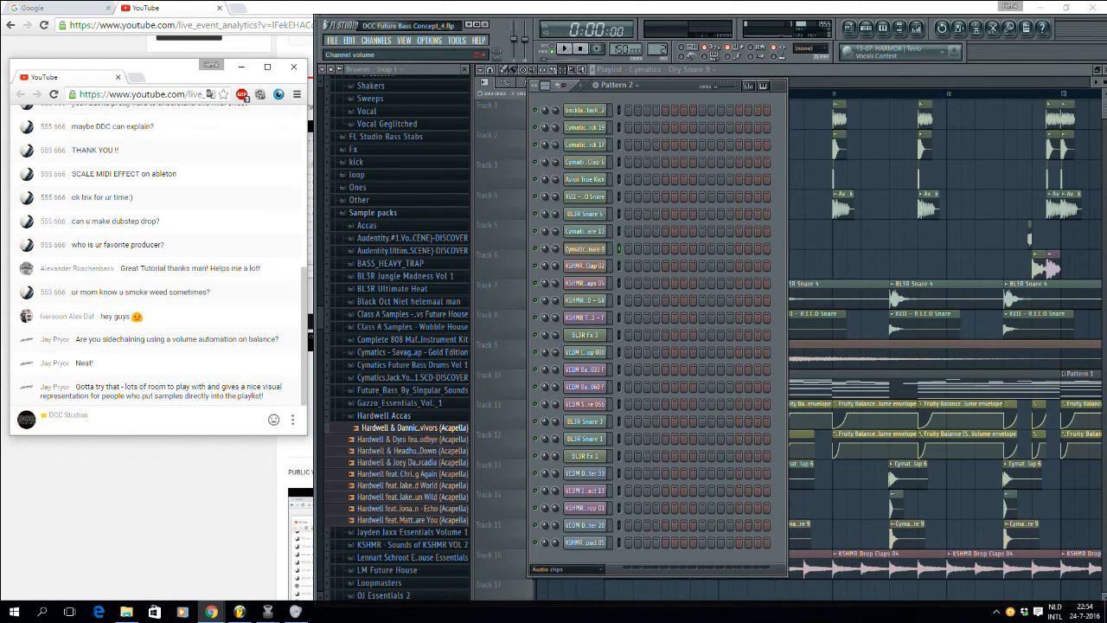
Step: Show all channels in the channel rack and toggle solo on the Serum channel until every channel is active again
{"action": "left_click", "coordinate": [566, 569]}
{"action": "left_click", "coordinate": [554, 547]}
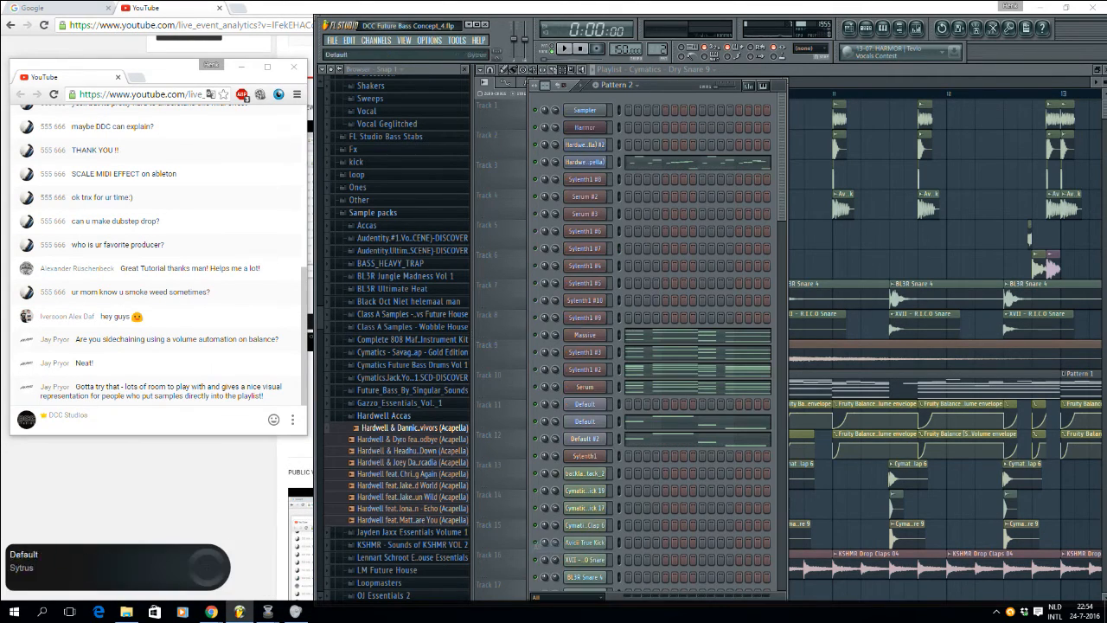
{"action": "right_click", "coordinate": [536, 387]}
{"action": "left_click", "coordinate": [547, 394]}
{"action": "right_click", "coordinate": [535, 388]}
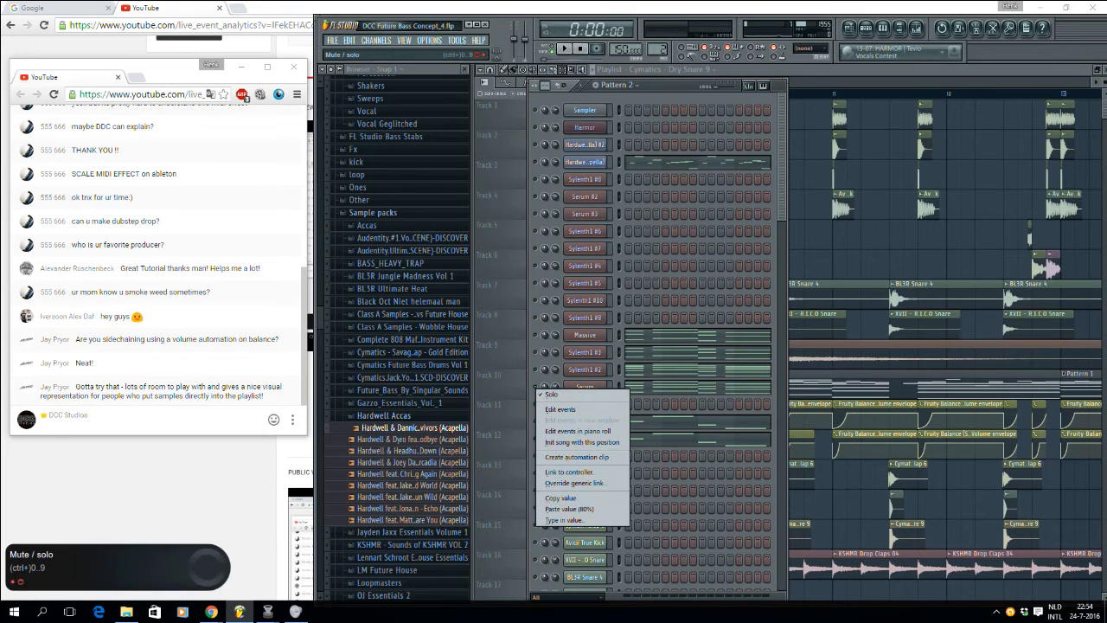
{"action": "left_click", "coordinate": [546, 395]}
{"action": "right_click", "coordinate": [537, 386]}
{"action": "left_click", "coordinate": [548, 393]}
{"action": "right_click", "coordinate": [535, 383]}
{"action": "left_click", "coordinate": [547, 389]}
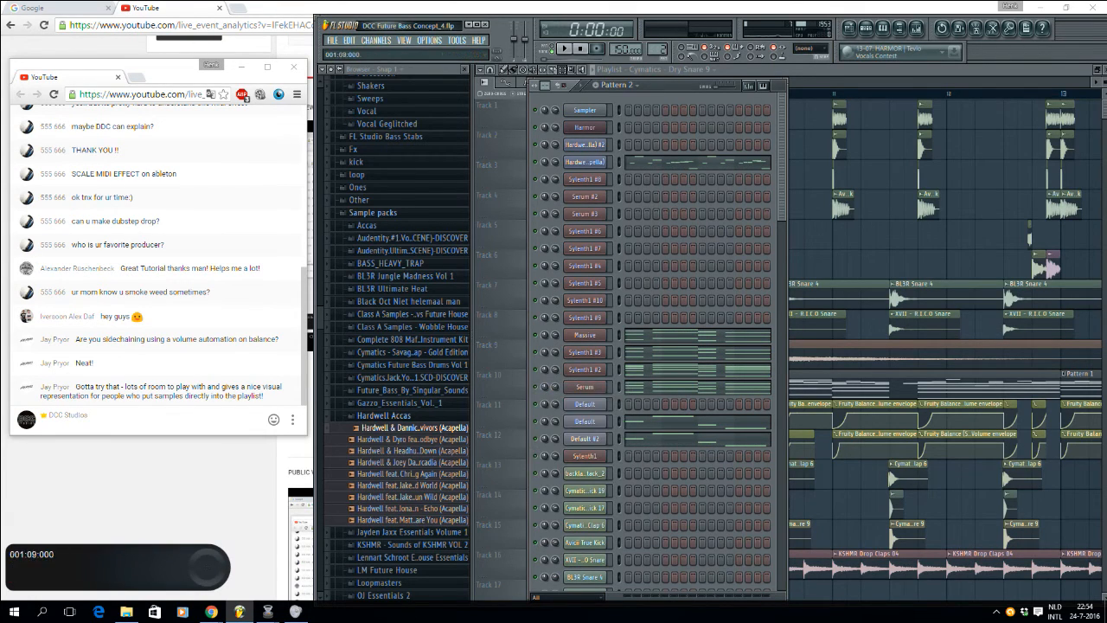
Step: Place the playhead just before bar 9 and briefly play the start of the drop with all tracks active
{"action": "left_click", "coordinate": [877, 93]}
{"action": "key", "text": "space"}
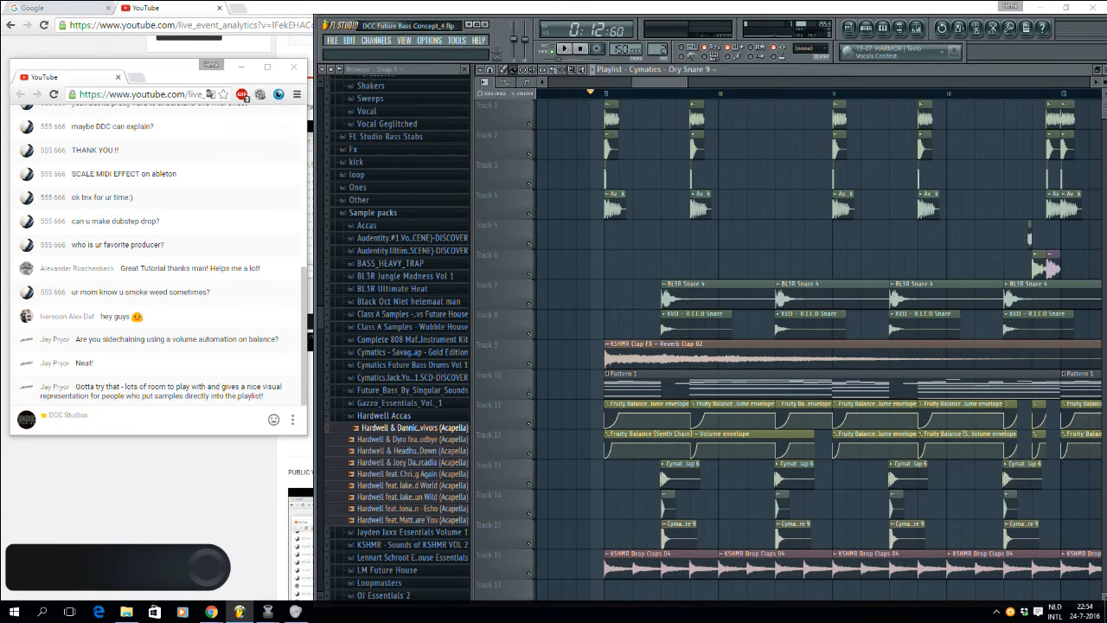
{"action": "mouse_move", "coordinate": [688, 82]}
{"action": "left_mouse_down"}
{"action": "mouse_move", "coordinate": [699, 82]}
{"action": "mouse_move", "coordinate": [684, 82]}
{"action": "left_mouse_up"}
{"action": "scroll", "coordinate": [817, 346], "scroll_direction": "down", "scroll_amount": 2}
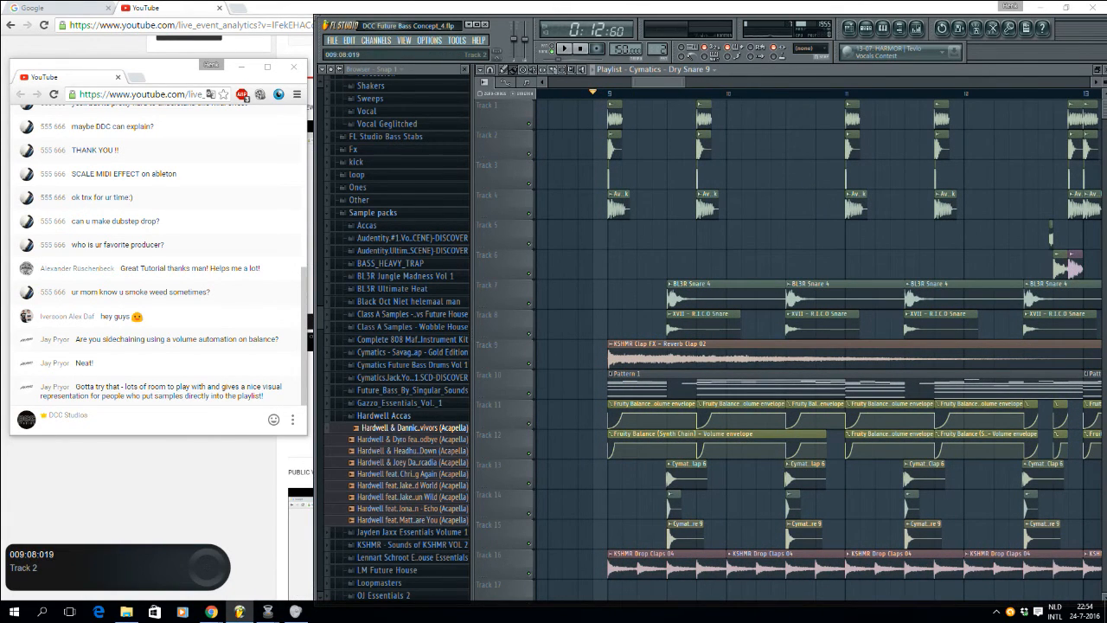
{"action": "scroll", "coordinate": [817, 346], "scroll_direction": "up", "scroll_amount": 2}
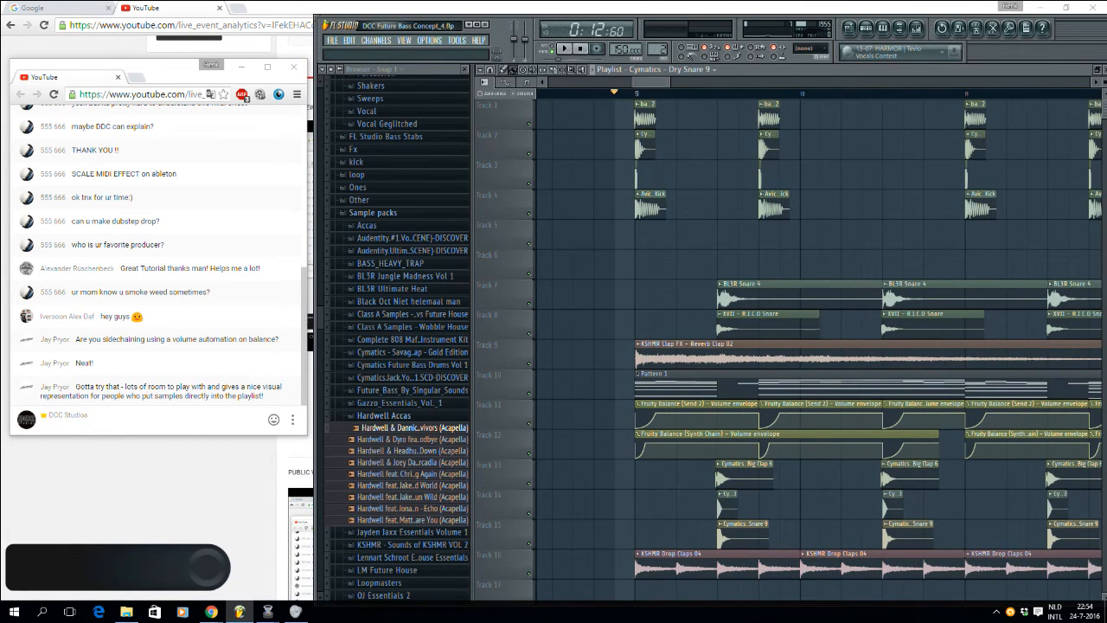
{"action": "key", "text": "space"}
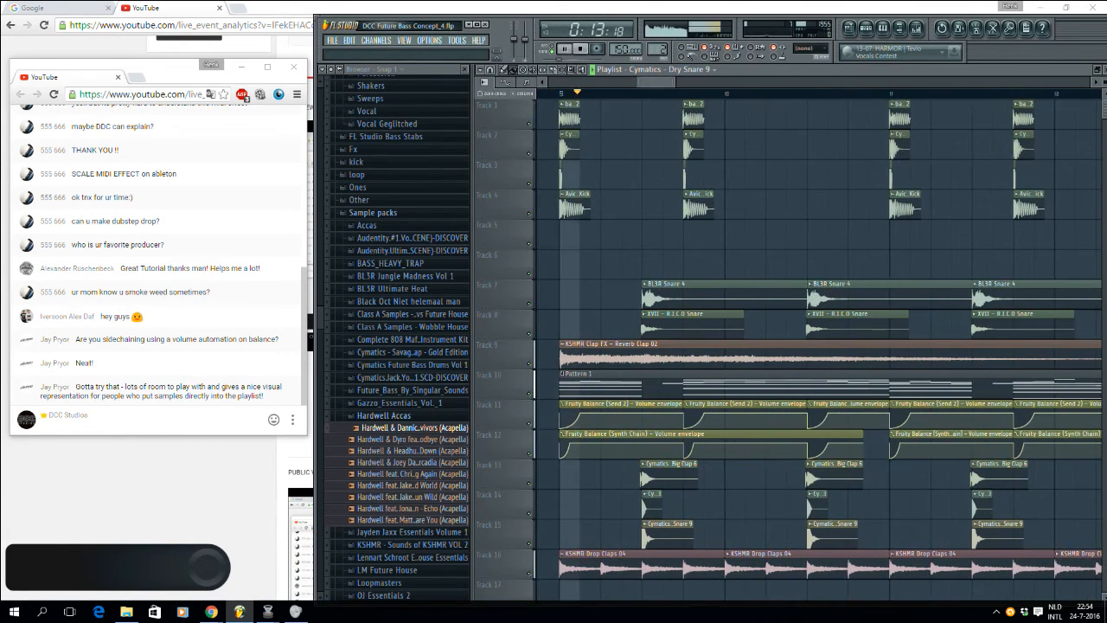
{"action": "key", "text": "space"}
Step: Solo the KSHMR Drop Claps 04 track and play it from just before bar 9, following its repeated clips through the drop
{"action": "scroll", "coordinate": [589, 116], "scroll_direction": "up", "scroll_amount": 2}
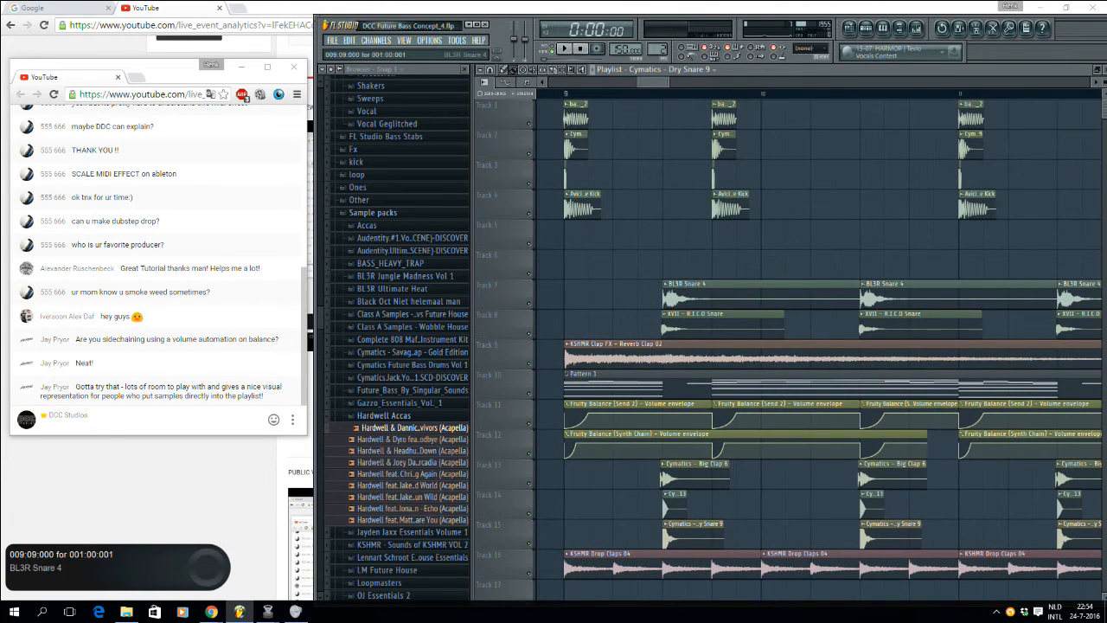
{"action": "scroll", "coordinate": [571, 260], "scroll_direction": "down", "scroll_amount": 3}
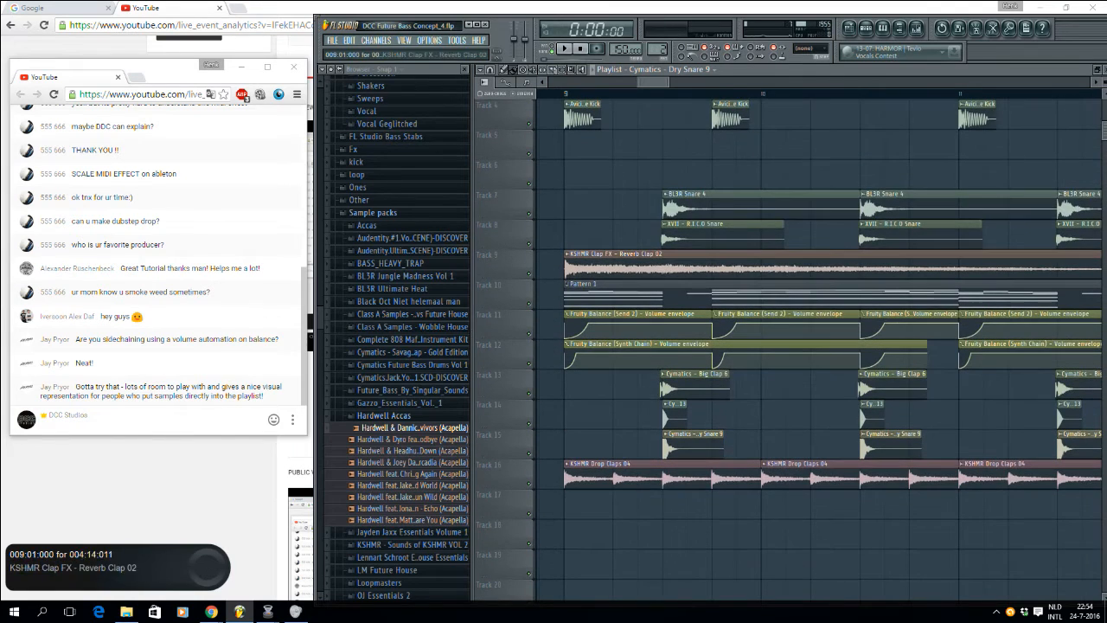
{"action": "right_click", "coordinate": [529, 469]}
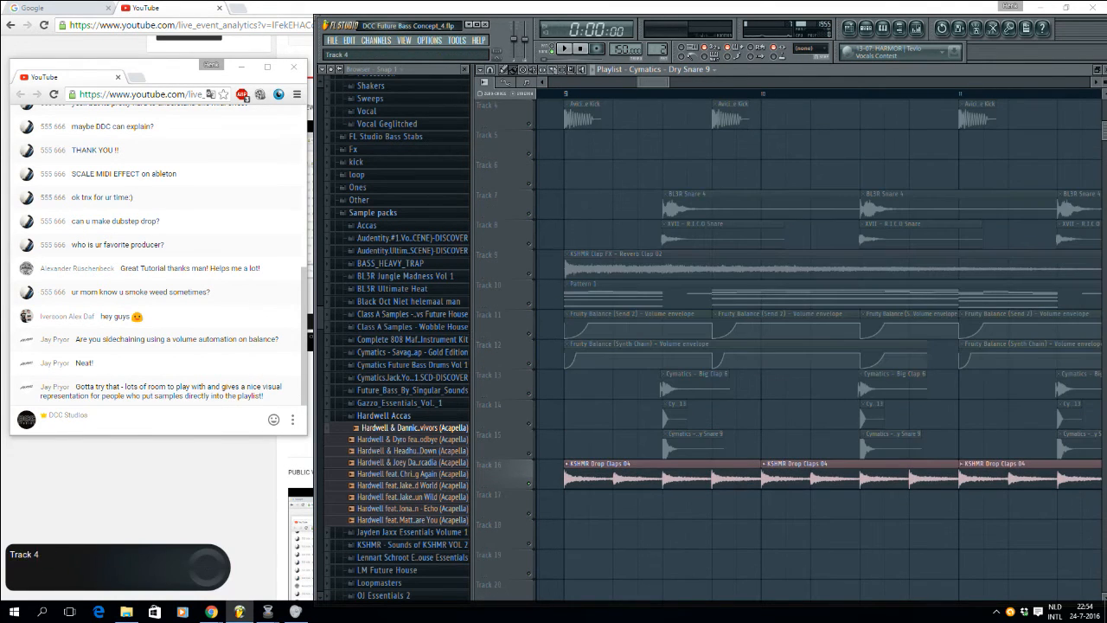
{"action": "key", "text": "space"}
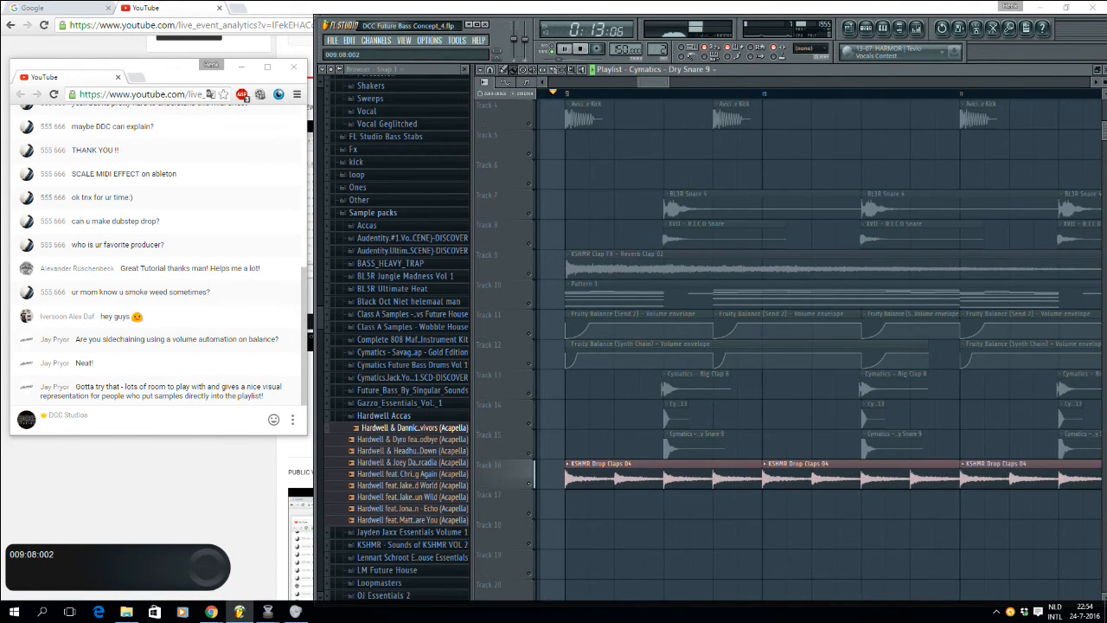
{"action": "left_click_drag", "start_coordinate": [667, 82], "coordinate": [758, 82]}
{"action": "scroll", "coordinate": [870, 500], "scroll_direction": "down", "scroll_amount": 2}
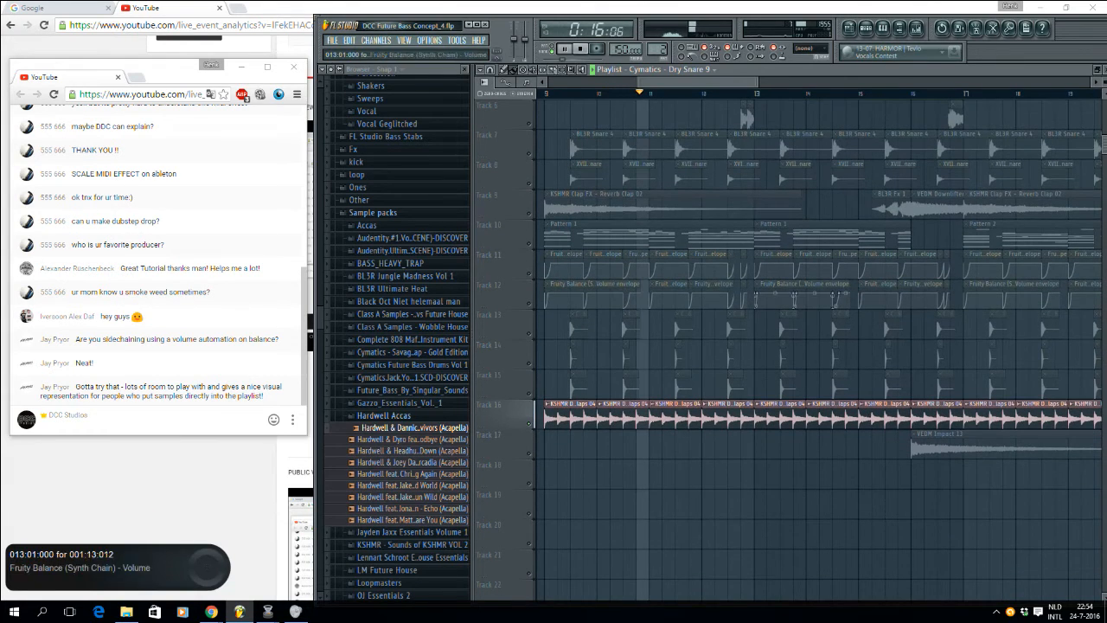
{"action": "key", "text": "space"}
Step: Open KSHMR Drop Claps 04's channel settings and preview KSHMR Drop Claps 01 from the Drop Claps folder of KSHMR - Sounds of KSHMR VOL 2
{"action": "double_click", "coordinate": [676, 417]}
{"action": "left_click", "coordinate": [383, 415]}
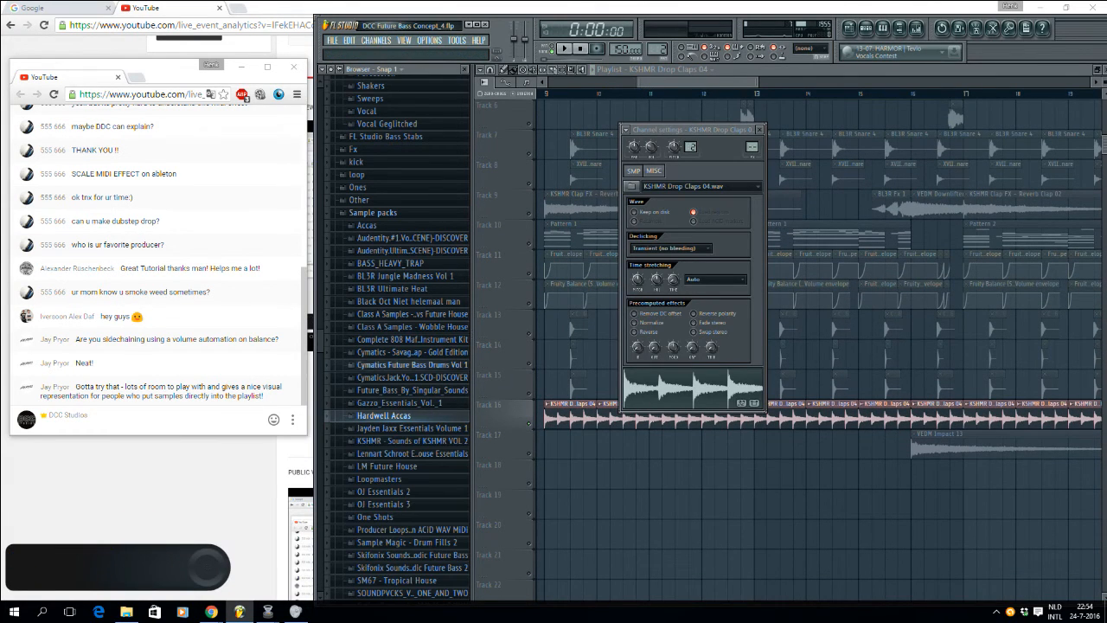
{"action": "left_click", "coordinate": [411, 440]}
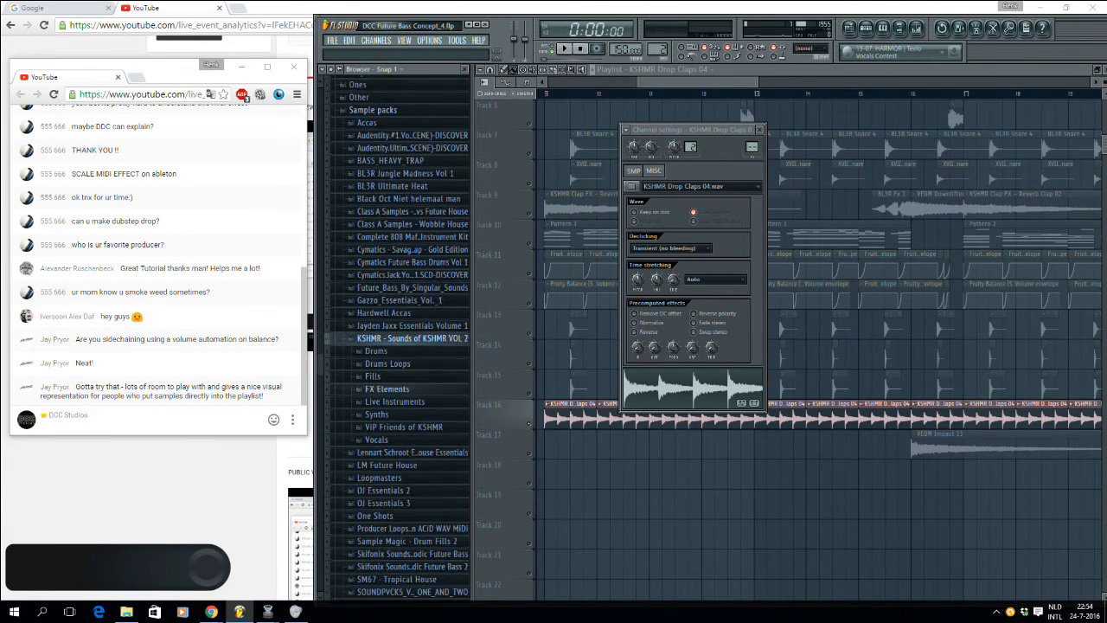
{"action": "left_click", "coordinate": [375, 349]}
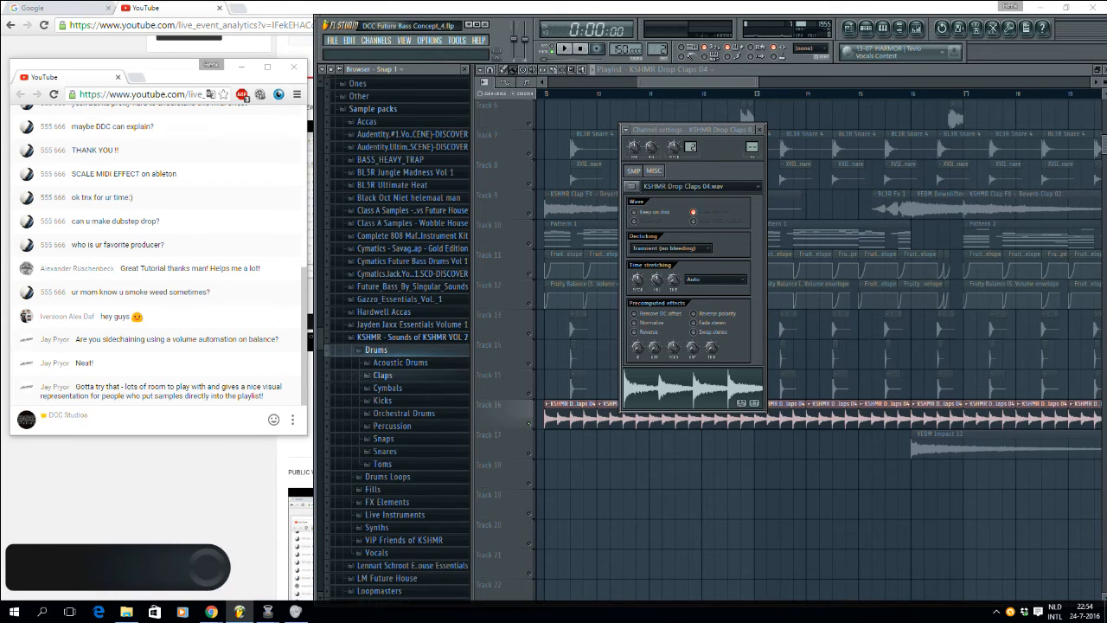
{"action": "left_click", "coordinate": [382, 375]}
{"action": "left_click", "coordinate": [401, 401]}
{"action": "left_click", "coordinate": [422, 413]}
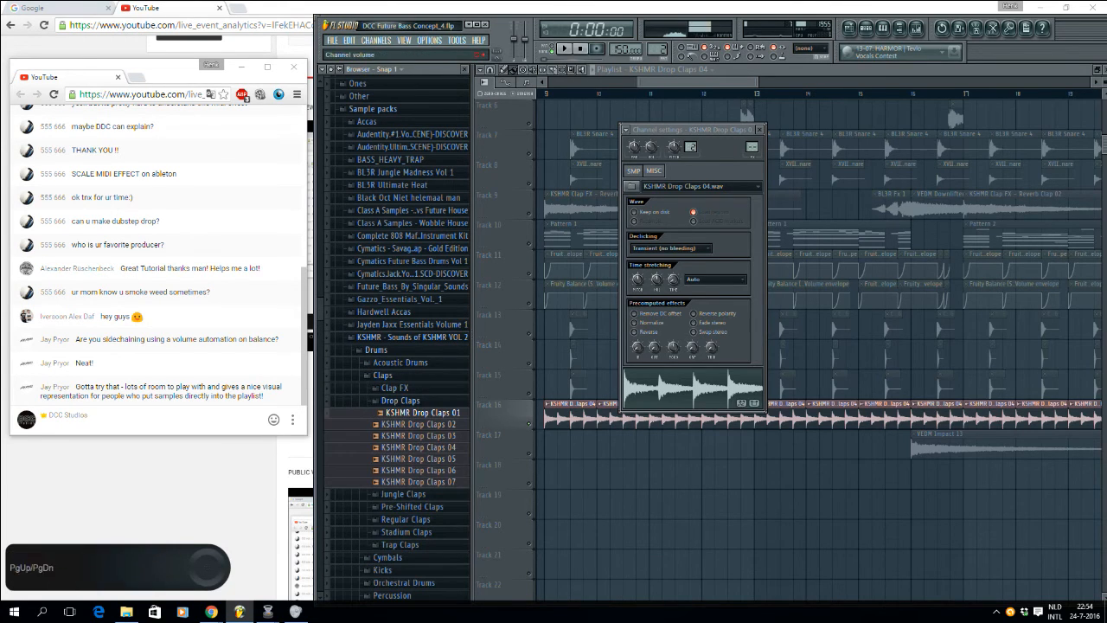
Step: Play the drop from bar 9 with all tracks active, muting and unmuting the KSHMR Drop Claps 04 track to compare
{"action": "left_click_drag", "start_coordinate": [654, 82], "coordinate": [640, 82]}
{"action": "left_click", "coordinate": [614, 93]}
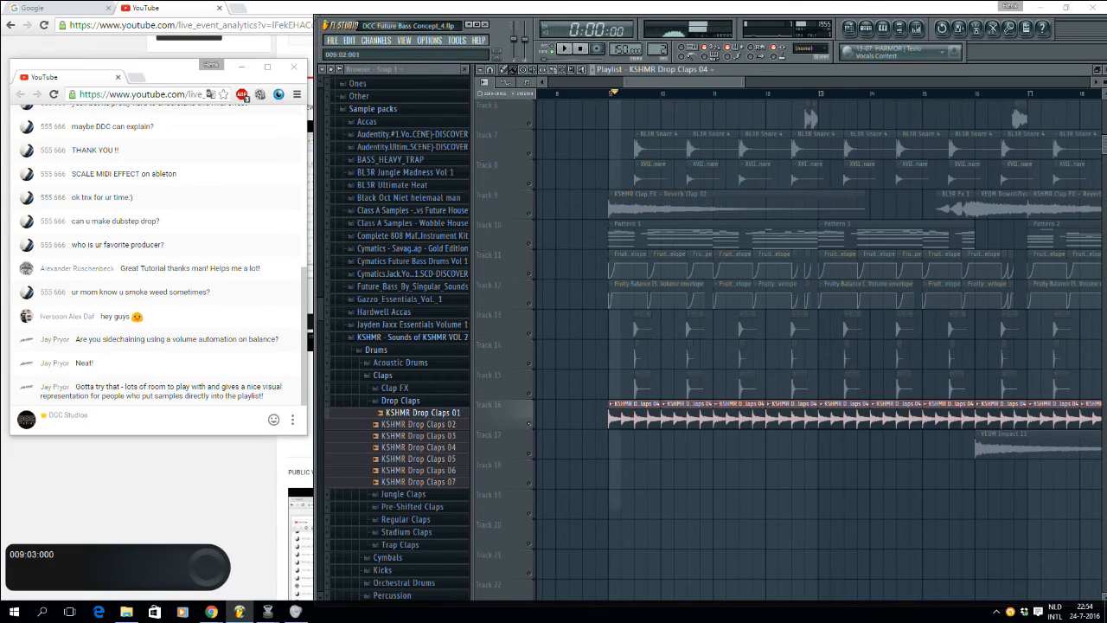
{"action": "key", "text": "space"}
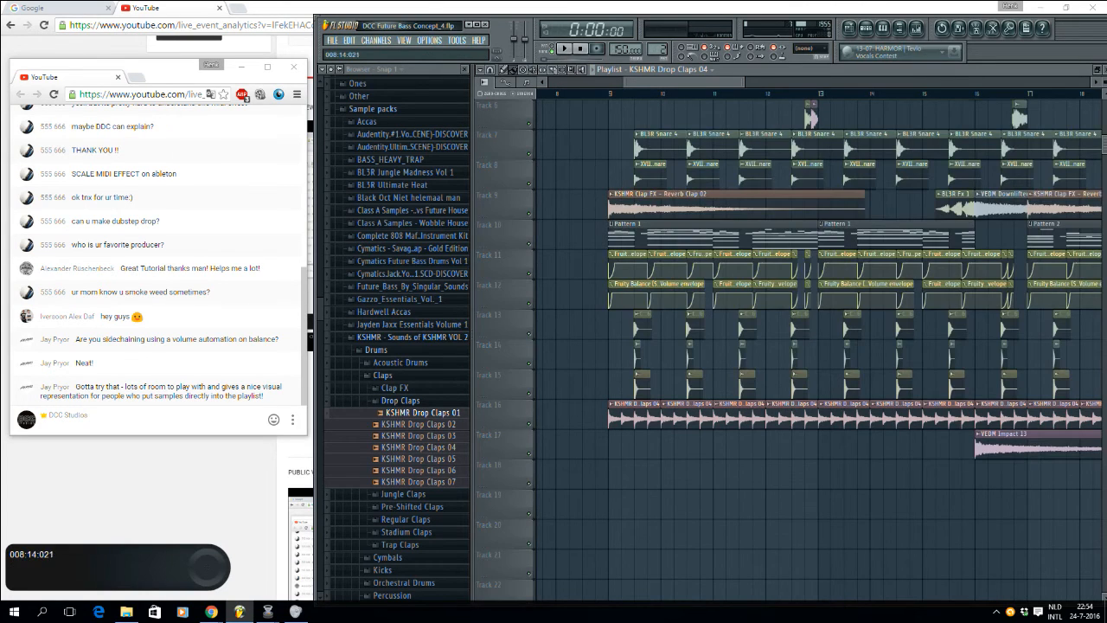
{"action": "left_click", "coordinate": [528, 413]}
{"action": "double_click", "coordinate": [634, 419]}
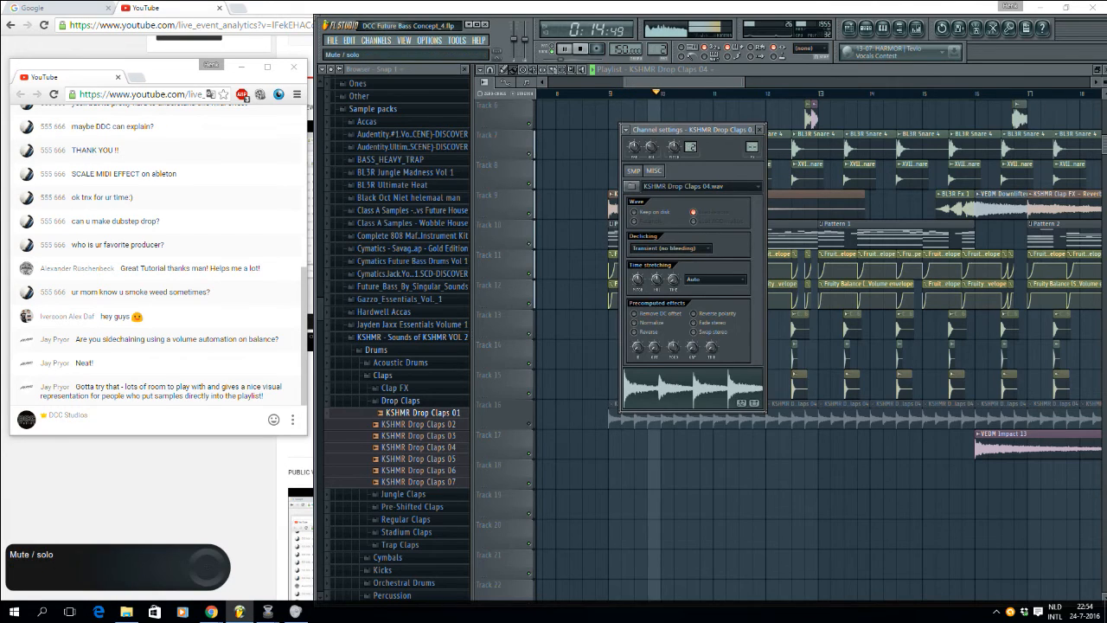
{"action": "left_click", "coordinate": [528, 423]}
{"action": "key", "text": "space"}
{"action": "key", "text": "space"}
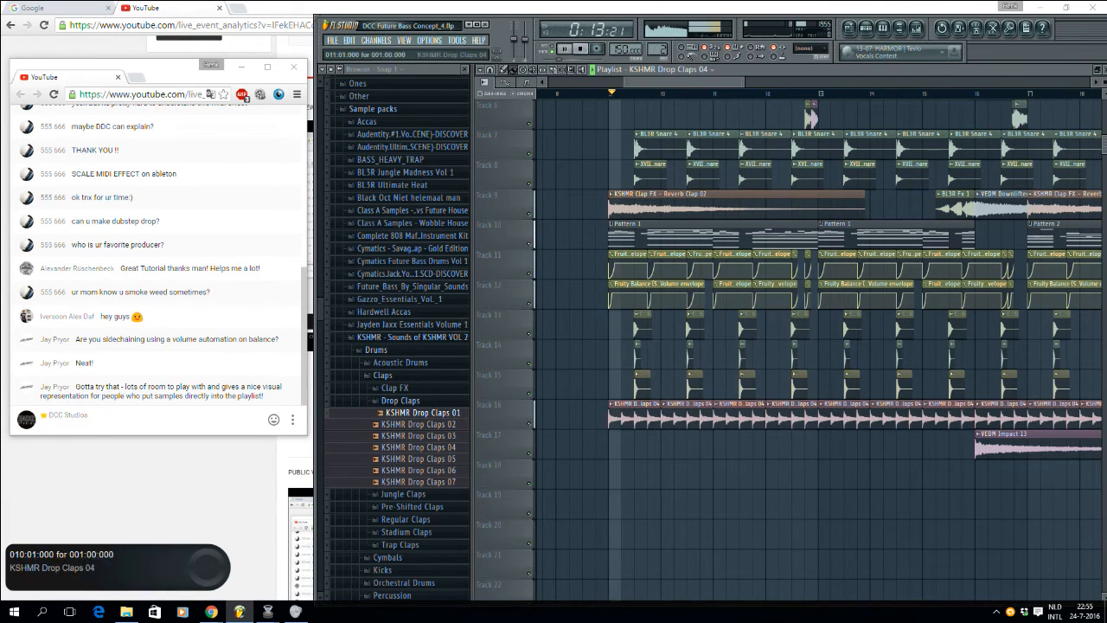
Step: Adjust KSHMR Drop Claps 04's channel volume to 49% while playing the drop from bar 9
{"action": "double_click", "coordinate": [683, 415]}
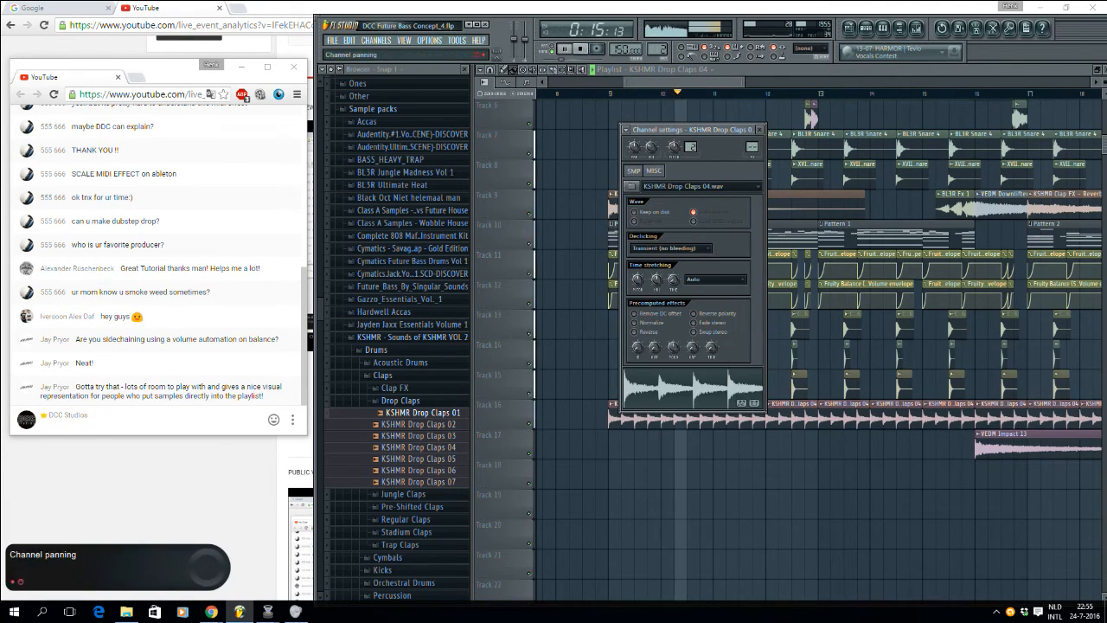
{"action": "key", "text": "space"}
{"action": "left_click", "coordinate": [614, 93]}
{"action": "key", "text": "space"}
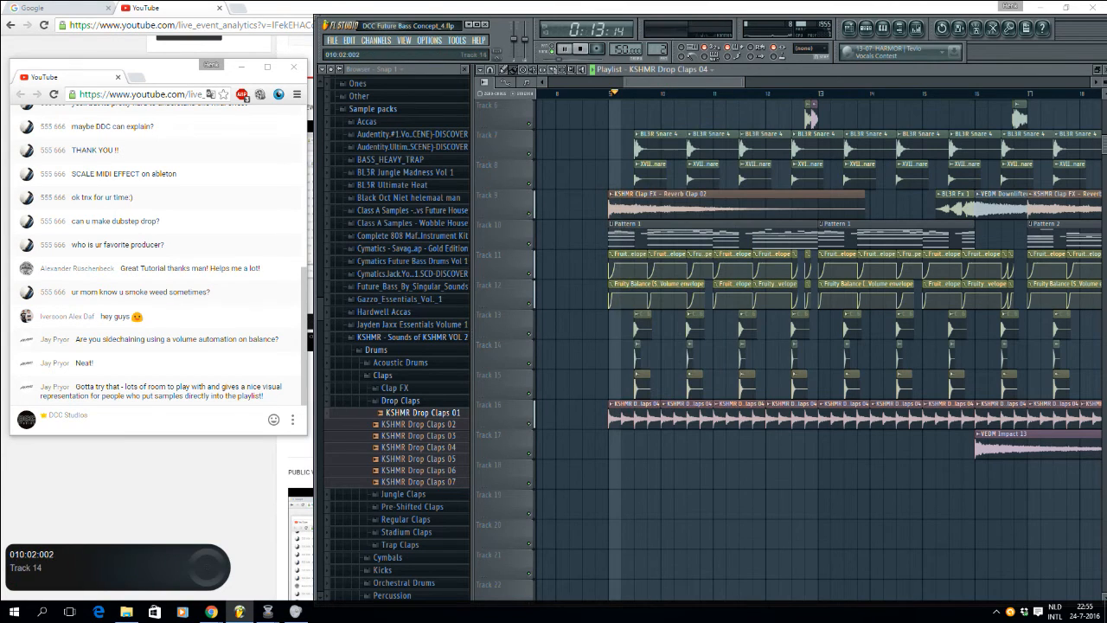
{"action": "double_click", "coordinate": [616, 419]}
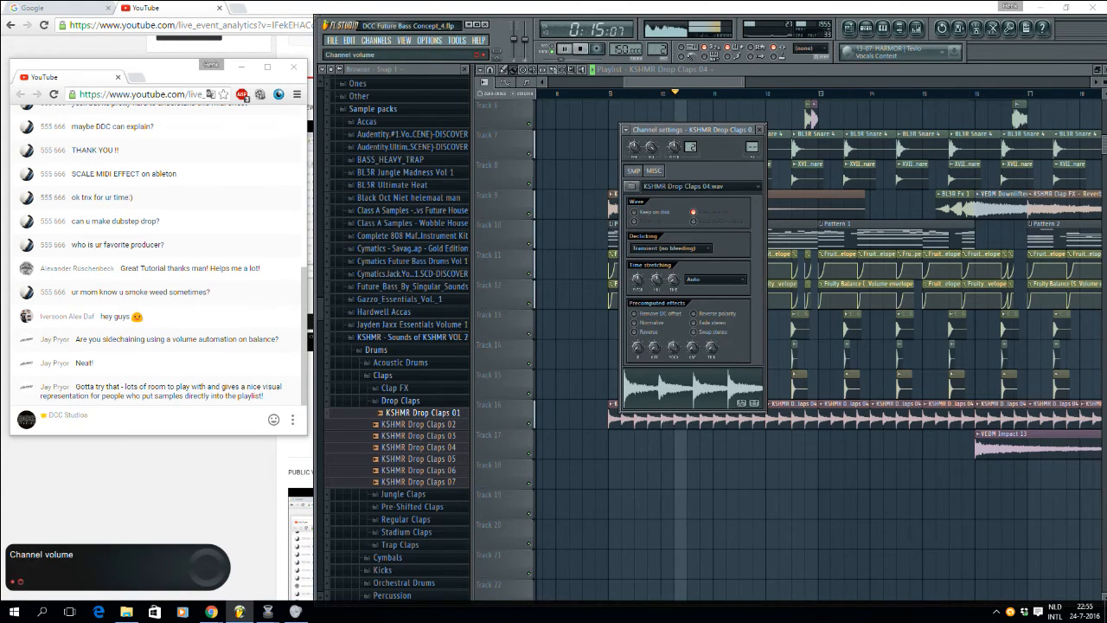
{"action": "left_click_drag", "start_coordinate": [652, 147], "coordinate": [652, 178]}
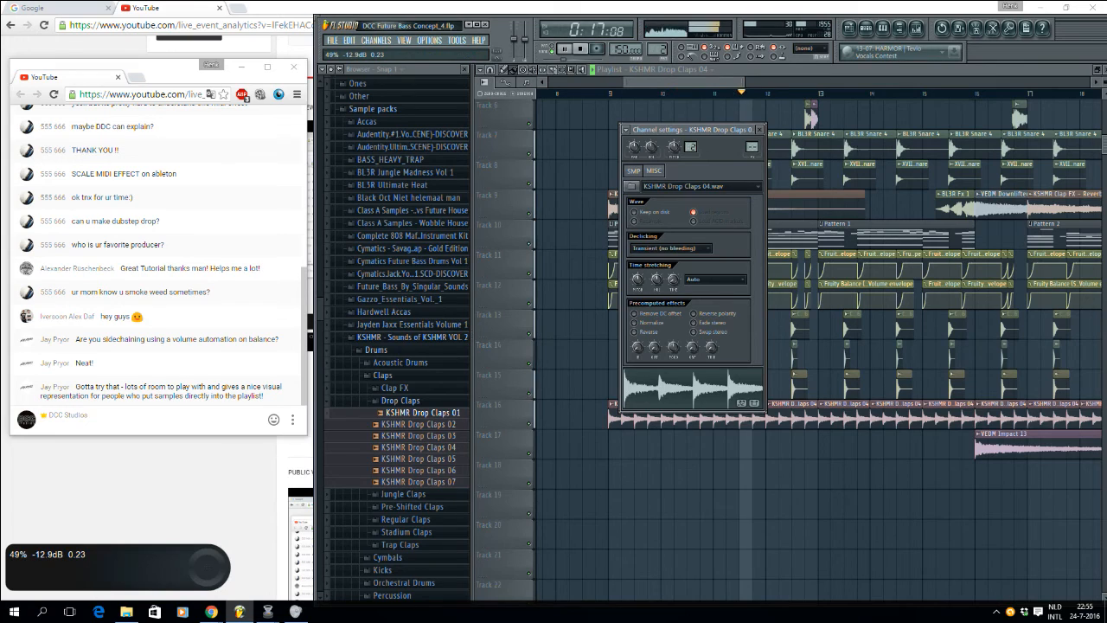
{"action": "key", "text": "space"}
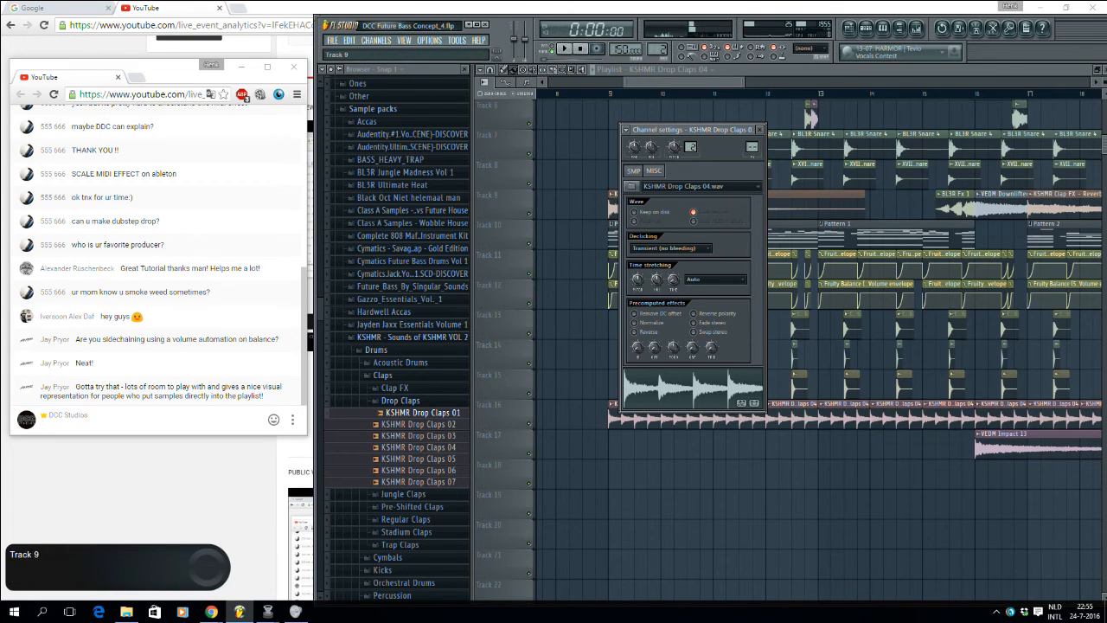
Step: Solo track 9 with the KSHMR Clap FX - Reverb Clap 02, play it from bar 9, and reactivate all tracks
{"action": "right_click", "coordinate": [530, 214]}
{"action": "key", "text": "space"}
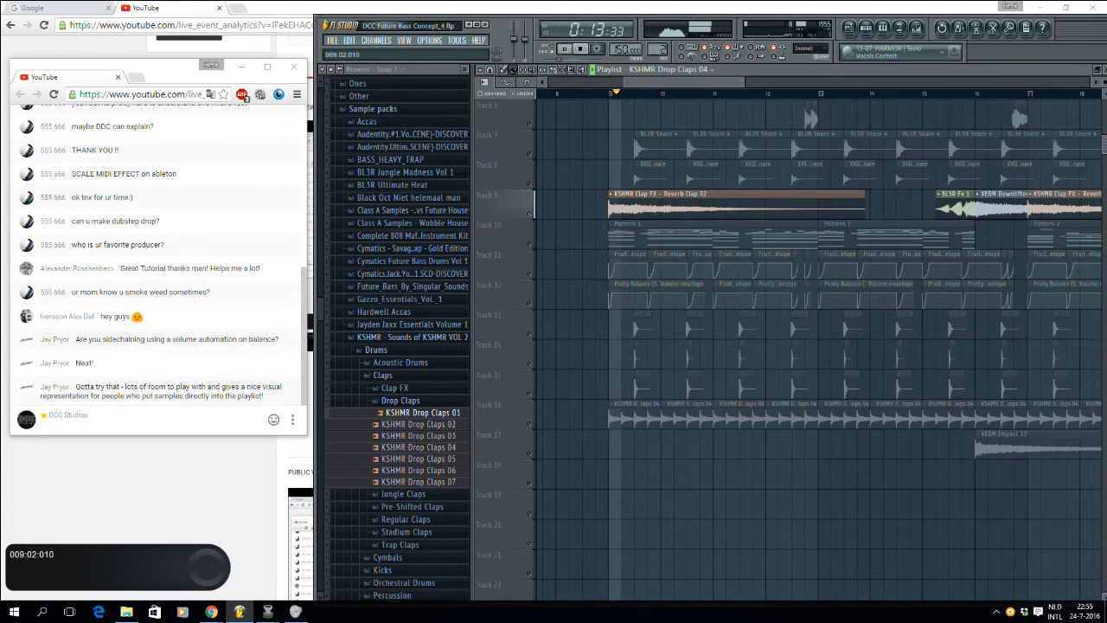
{"action": "scroll", "coordinate": [612, 208], "scroll_direction": "right", "scroll_amount": 1}
{"action": "right_click", "coordinate": [529, 214]}
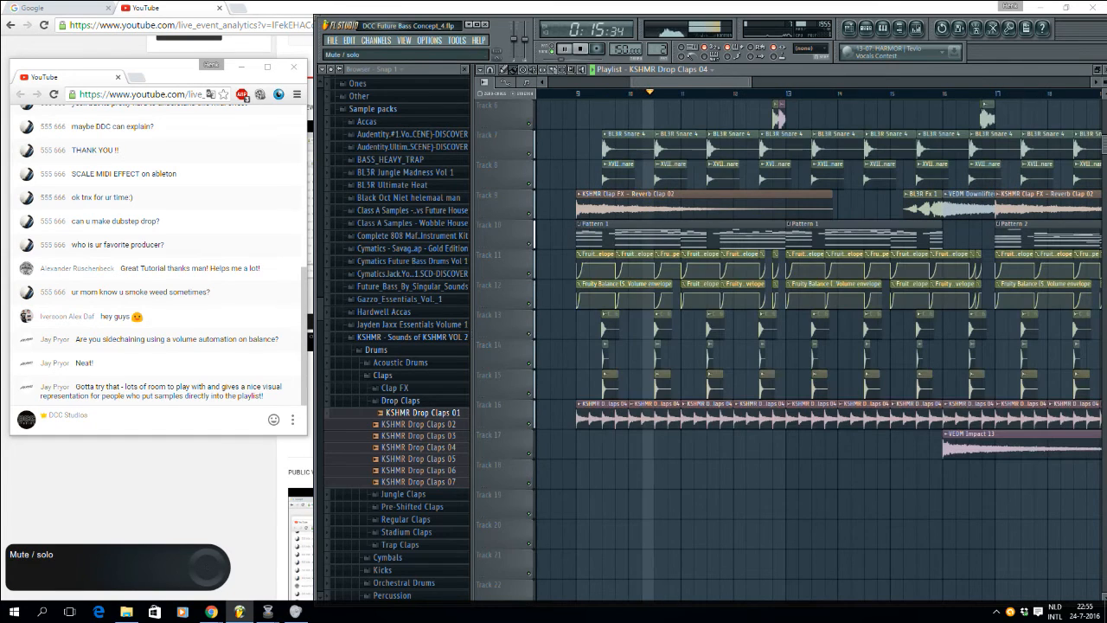
Step: Play the drop from just before bar 16 and examine the layered clips of the fill leading into bar 17
{"action": "left_click", "coordinate": [932, 92]}
{"action": "scroll", "coordinate": [843, 260], "scroll_direction": "up", "scroll_amount": 3}
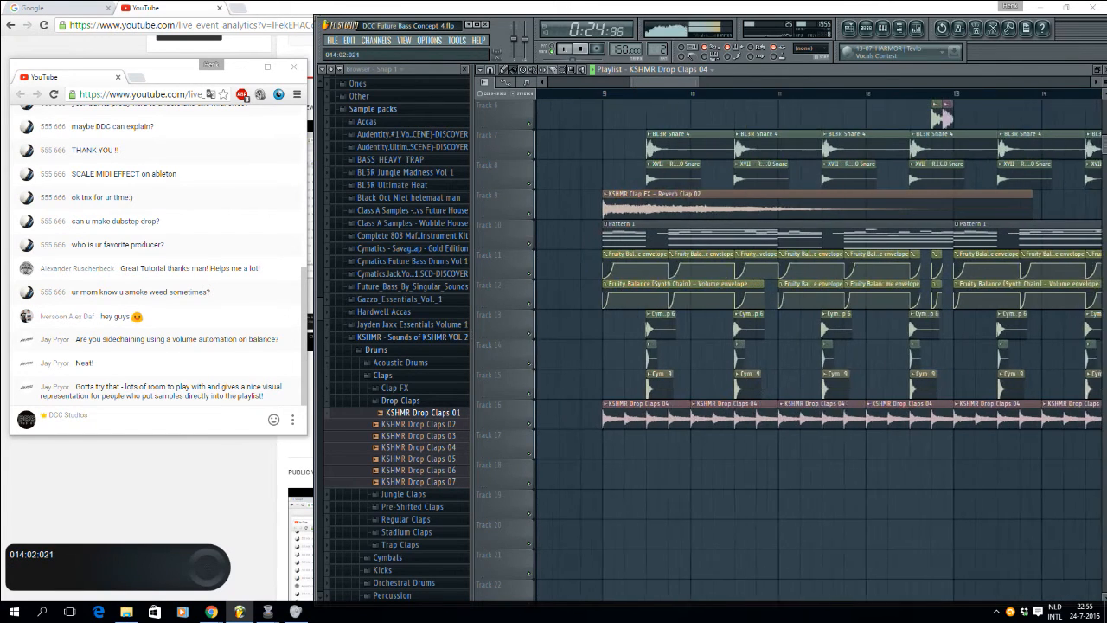
{"action": "scroll", "coordinate": [818, 338], "scroll_direction": "right", "scroll_amount": 4}
{"action": "scroll", "coordinate": [818, 337], "scroll_direction": "up", "scroll_amount": 1}
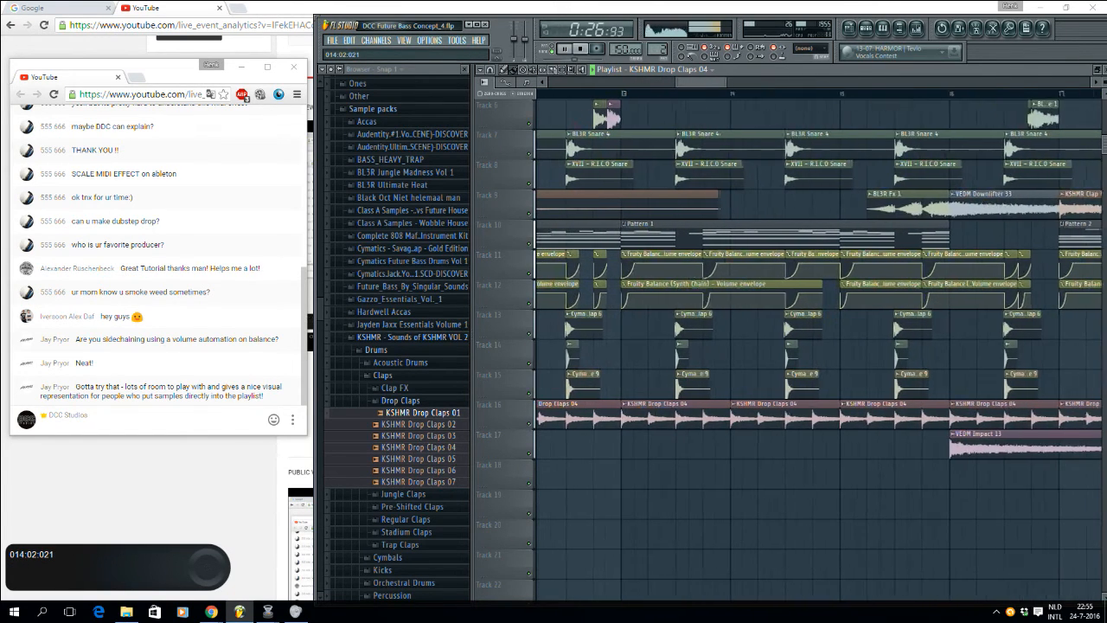
{"action": "mouse_move", "coordinate": [726, 82]}
{"action": "left_mouse_down"}
{"action": "mouse_move", "coordinate": [697, 82]}
{"action": "mouse_move", "coordinate": [723, 82]}
{"action": "left_mouse_up"}
{"action": "left_click", "coordinate": [664, 93]}
{"action": "key", "text": "space"}
{"action": "scroll", "coordinate": [804, 346], "scroll_direction": "up", "scroll_amount": 5}
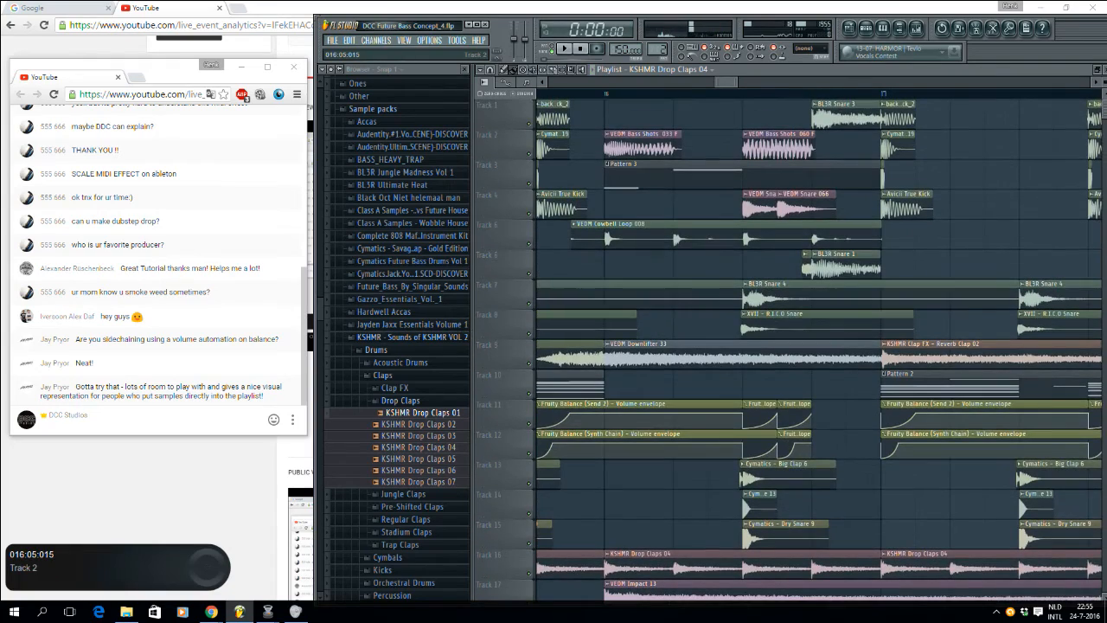
Step: Select all playlist clips and move them eight bars earlier so the arrangement starts at bar 1
{"action": "left_click_drag", "start_coordinate": [715, 83], "coordinate": [620, 82]}
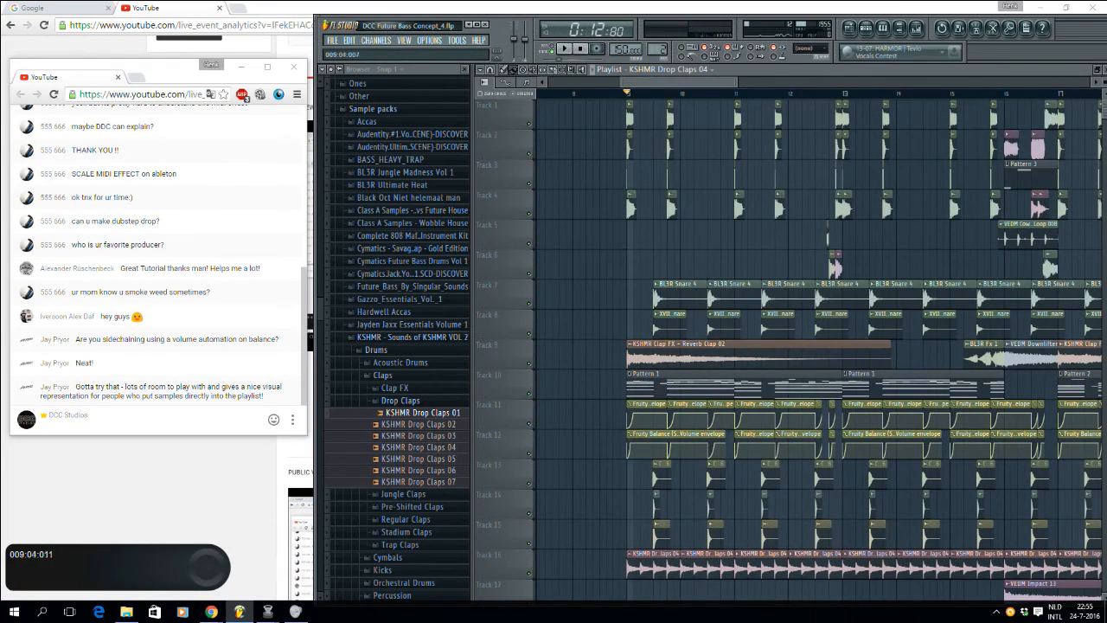
{"action": "scroll", "coordinate": [805, 346], "scroll_direction": "down", "scroll_amount": 3}
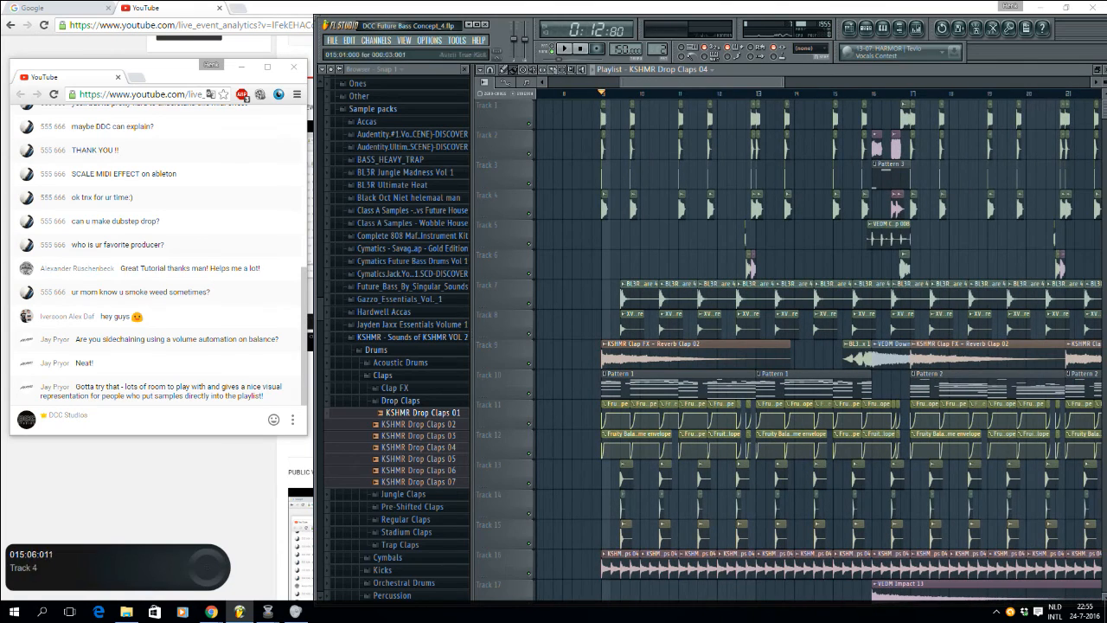
{"action": "left_click_drag", "start_coordinate": [639, 82], "coordinate": [565, 82]}
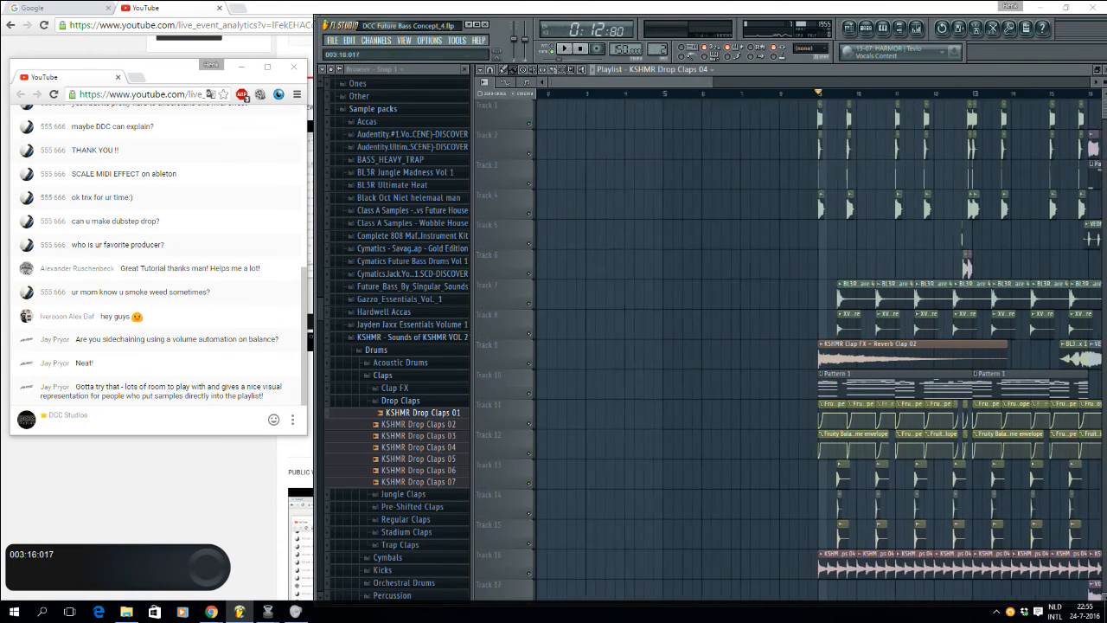
{"action": "key", "text": "ctrl+a"}
{"action": "left_click_drag", "start_coordinate": [904, 324], "coordinate": [544, 324]}
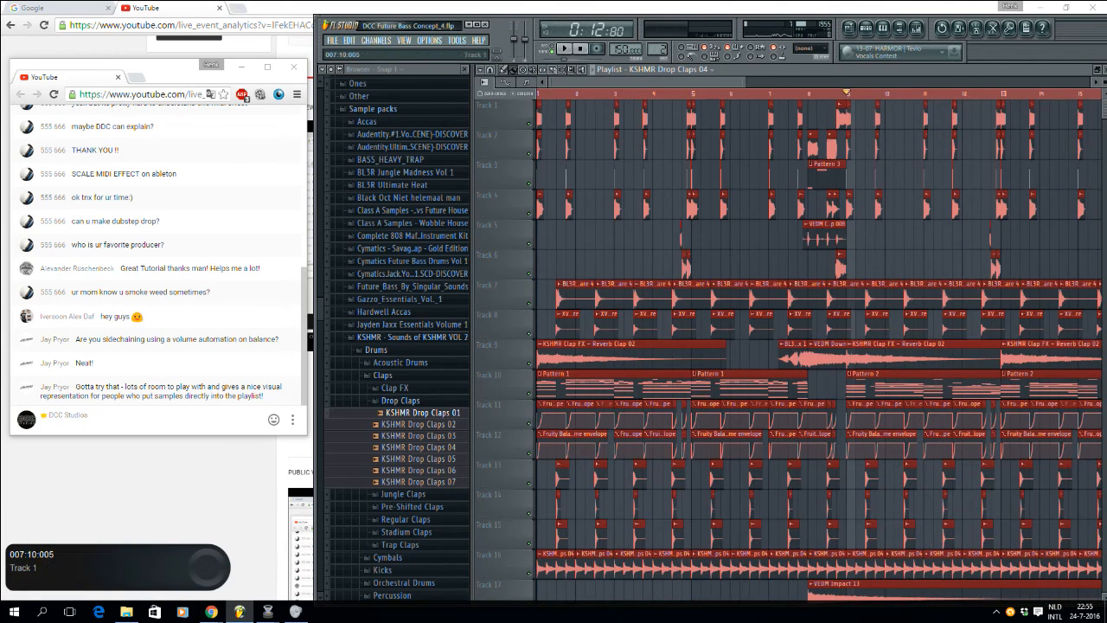
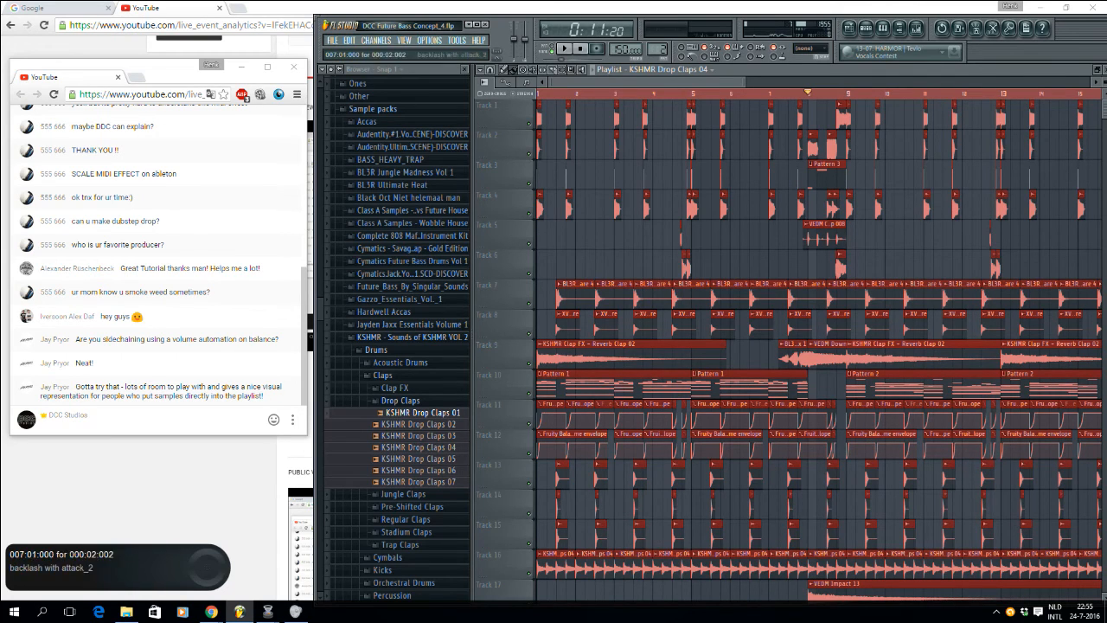
Step: Deselect the playlist clips and play the fill from bar 8 into the section at bar 9
{"action": "mouse_move", "coordinate": [744, 82]}
{"action": "left_mouse_down"}
{"action": "mouse_move", "coordinate": [781, 82]}
{"action": "mouse_move", "coordinate": [685, 82]}
{"action": "mouse_move", "coordinate": [744, 82]}
{"action": "left_mouse_up"}
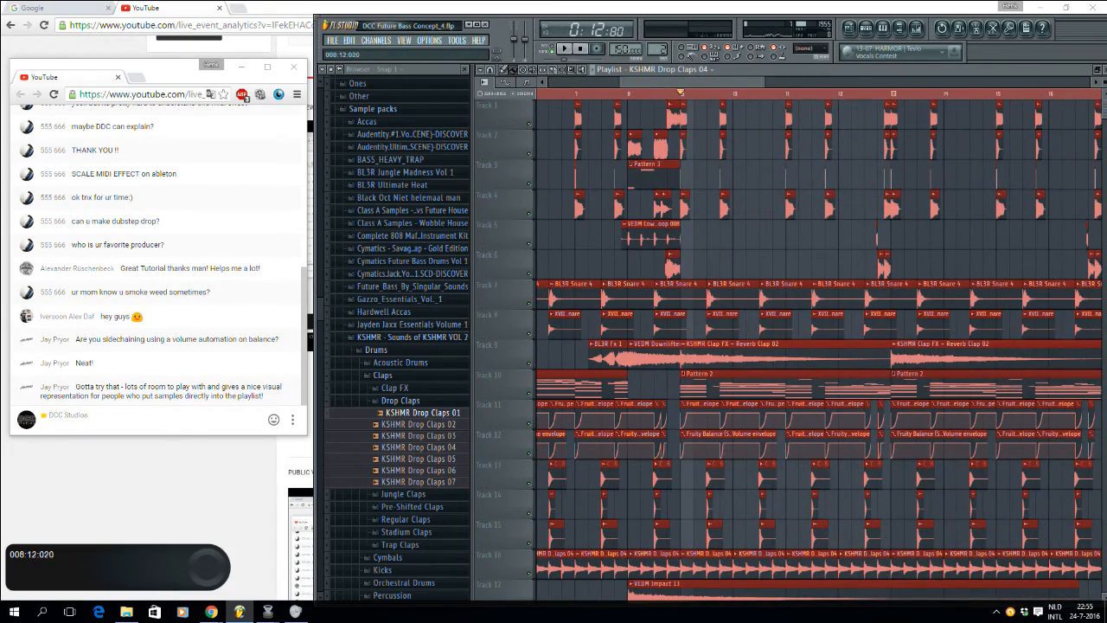
{"action": "key", "text": "space"}
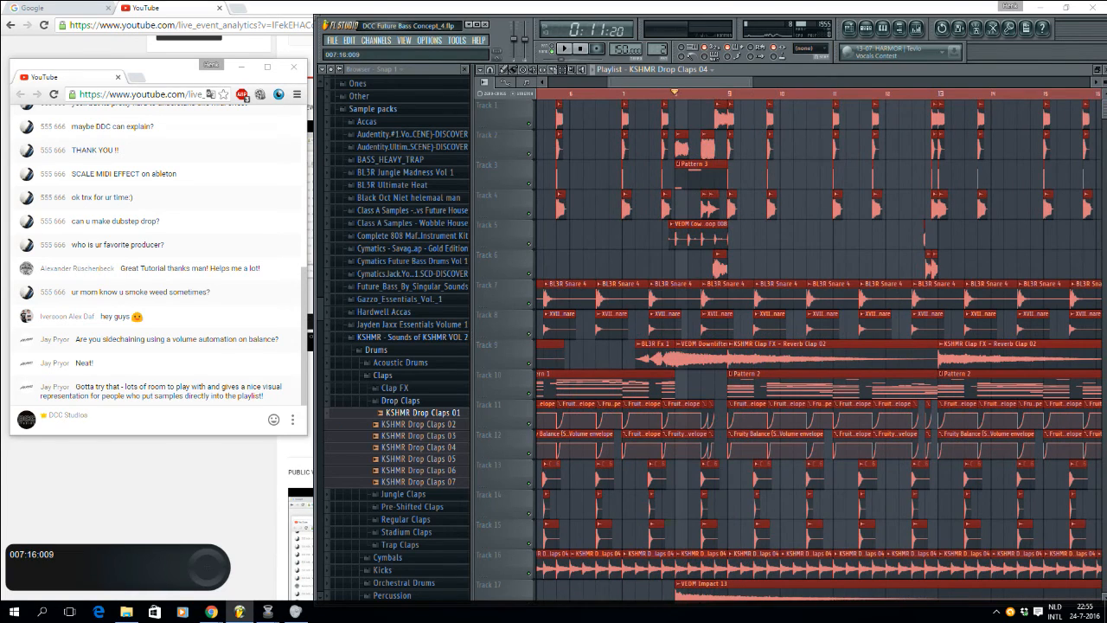
{"action": "left_click_drag", "start_coordinate": [675, 92], "coordinate": [728, 93]}
{"action": "key", "text": "ctrl+d"}
{"action": "left_click", "coordinate": [690, 69]}
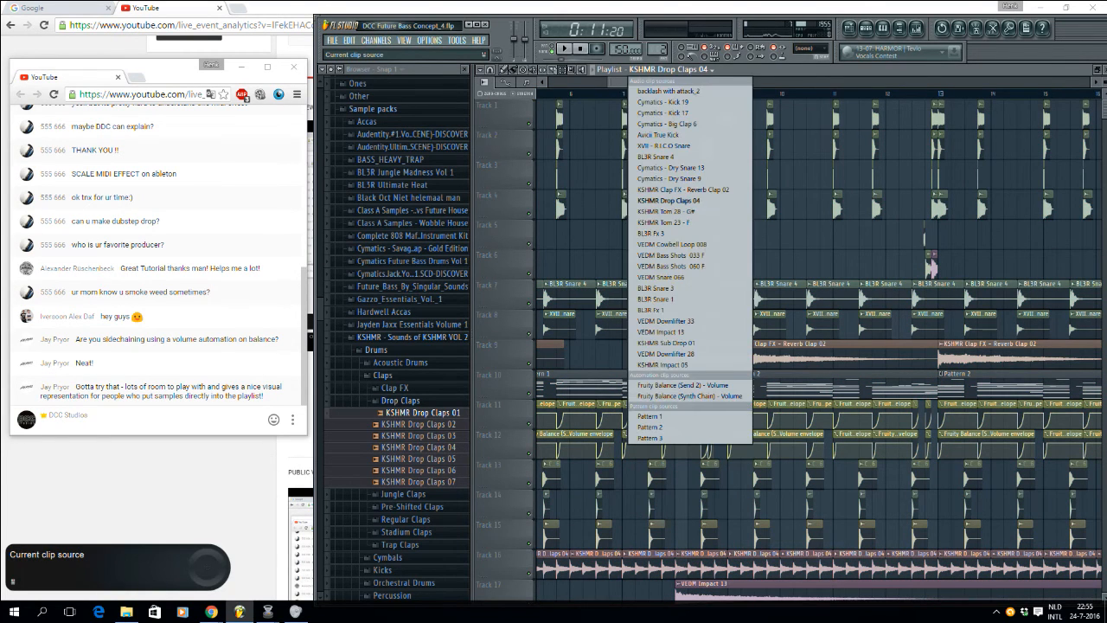
{"action": "key", "text": "Escape"}
{"action": "key", "text": "space"}
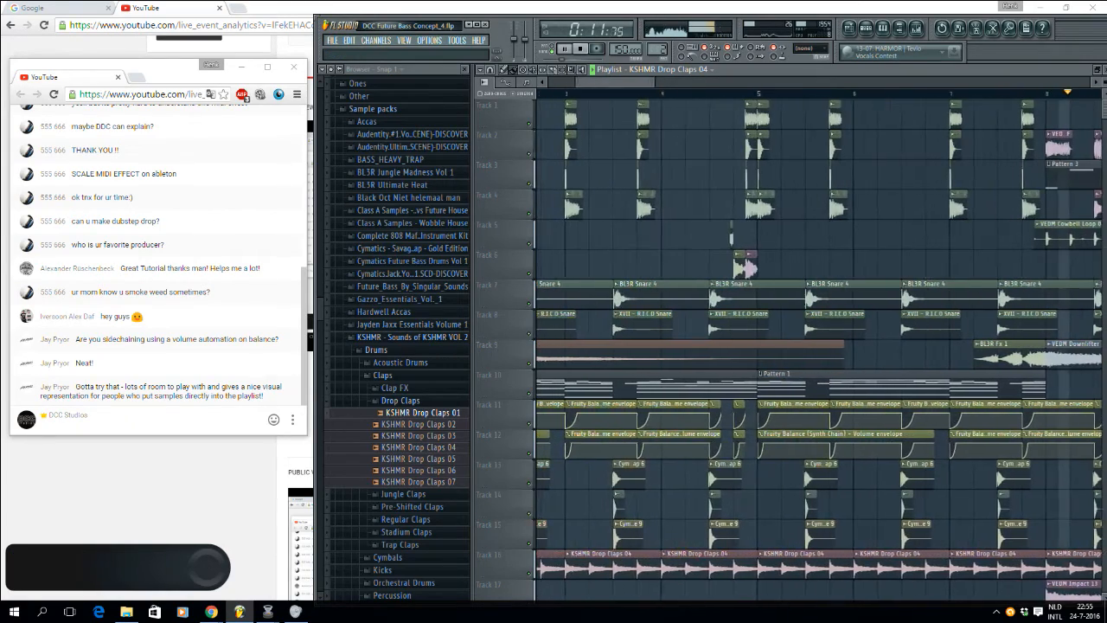
{"action": "scroll", "coordinate": [817, 294], "scroll_direction": "down", "scroll_amount": 3}
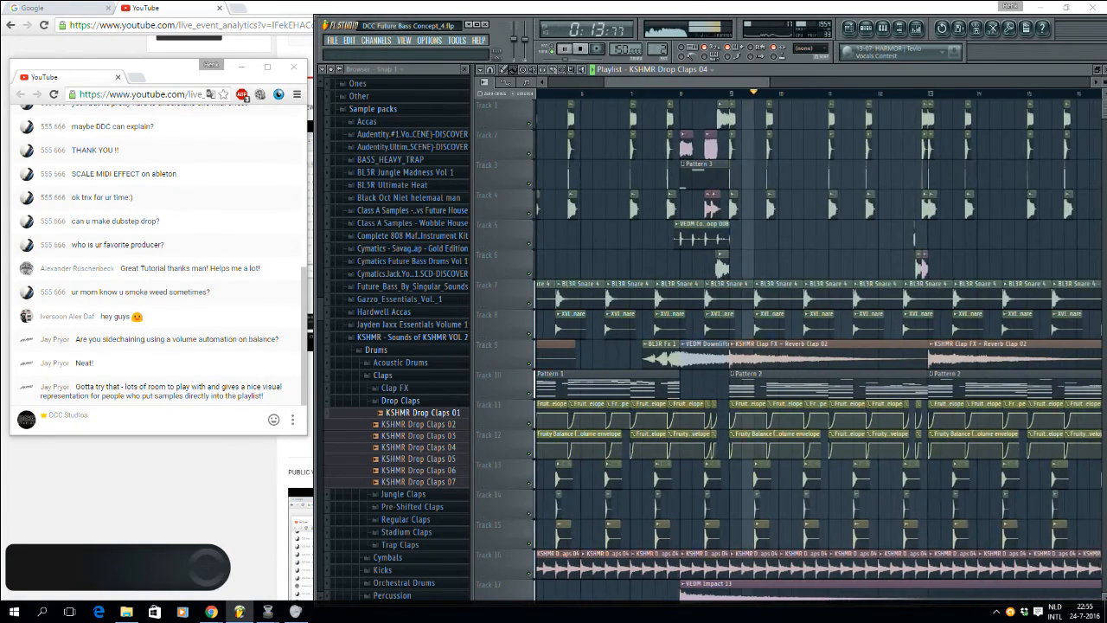
{"action": "key", "text": "space"}
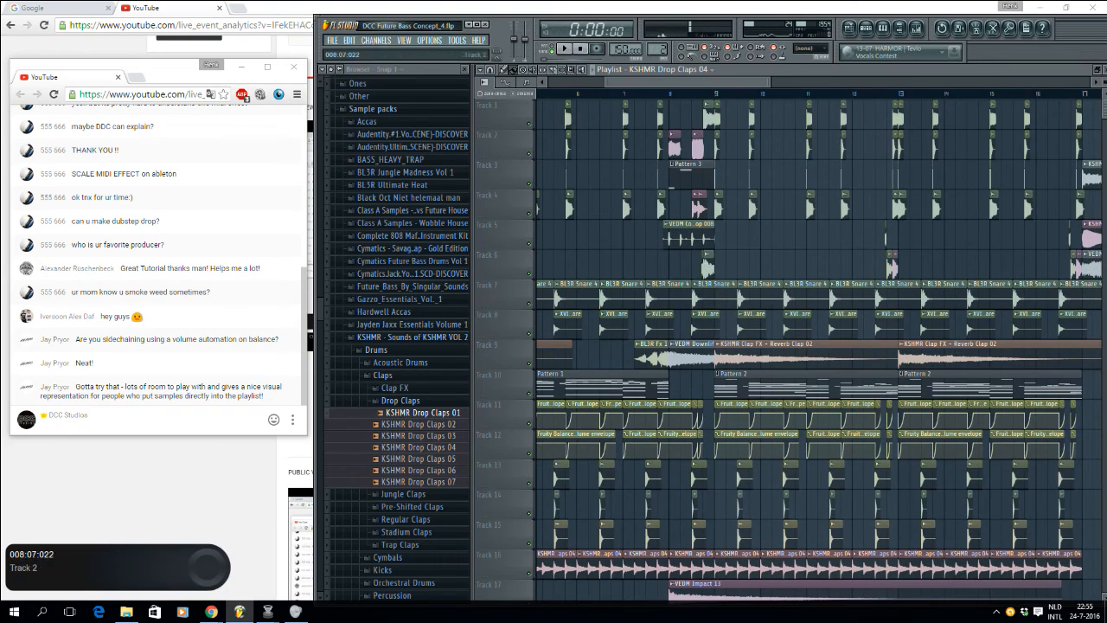
Step: Open Pattern 3 from the bar 8 fill and show its channels in the channel rack
{"action": "left_click_drag", "start_coordinate": [769, 82], "coordinate": [728, 82]}
{"action": "double_click", "coordinate": [809, 387]}
{"action": "left_click", "coordinate": [850, 28]}
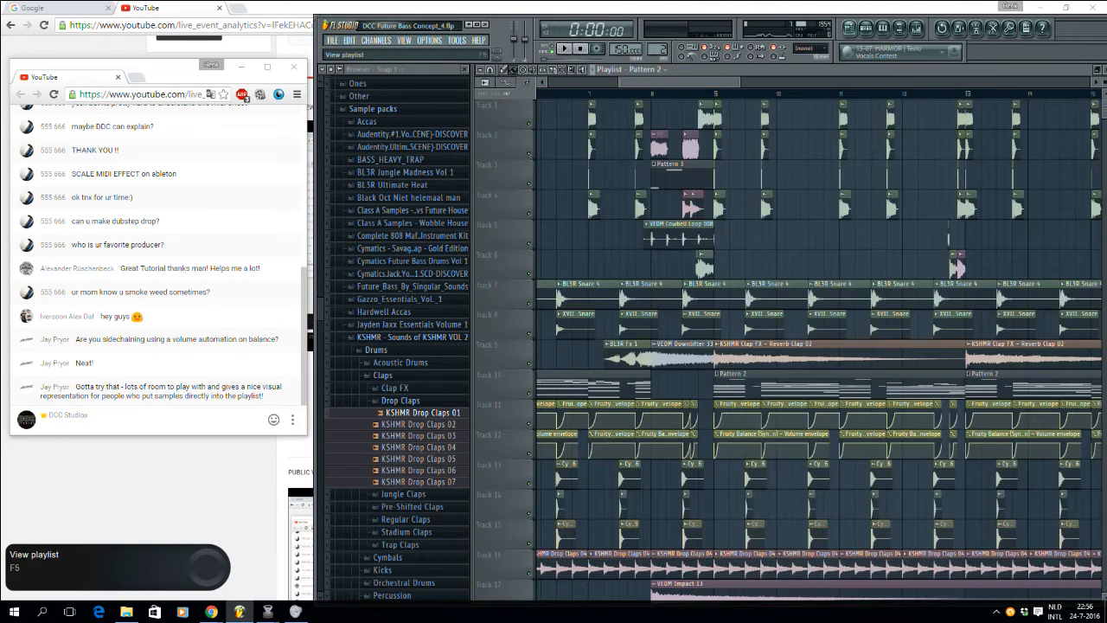
{"action": "left_click_drag", "start_coordinate": [739, 83], "coordinate": [661, 82]}
{"action": "double_click", "coordinate": [787, 178]}
{"action": "key", "text": "F6"}
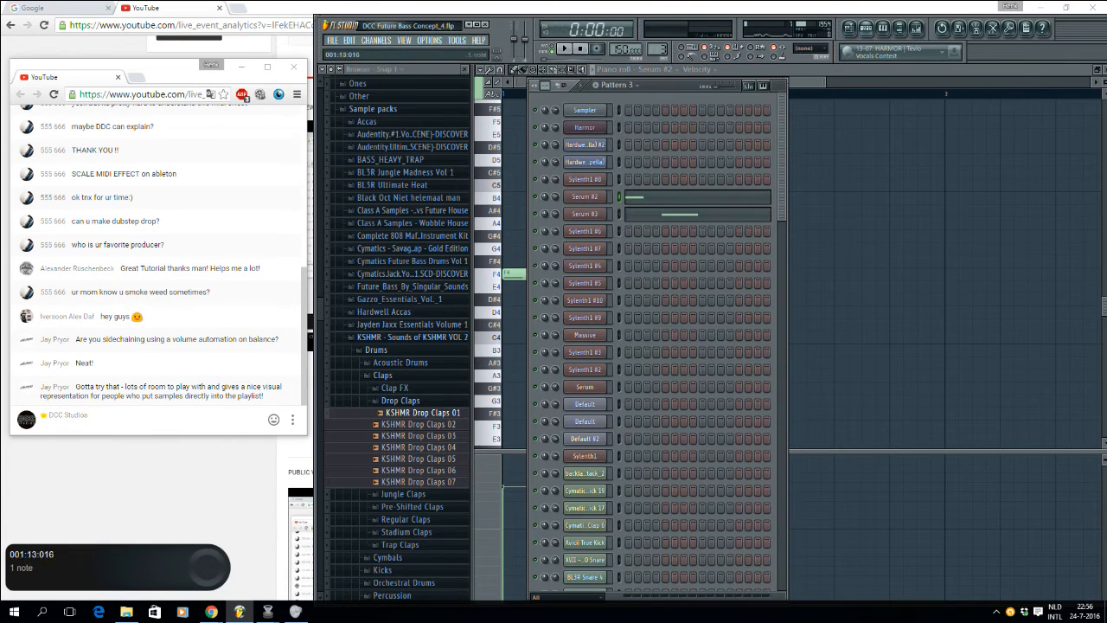
Step: Insert a new Serum channel above Serum #2 in the channel rack and bring its whole plugin window into view
{"action": "right_click", "coordinate": [596, 197]}
{"action": "mouse_move", "coordinate": [635, 304]}
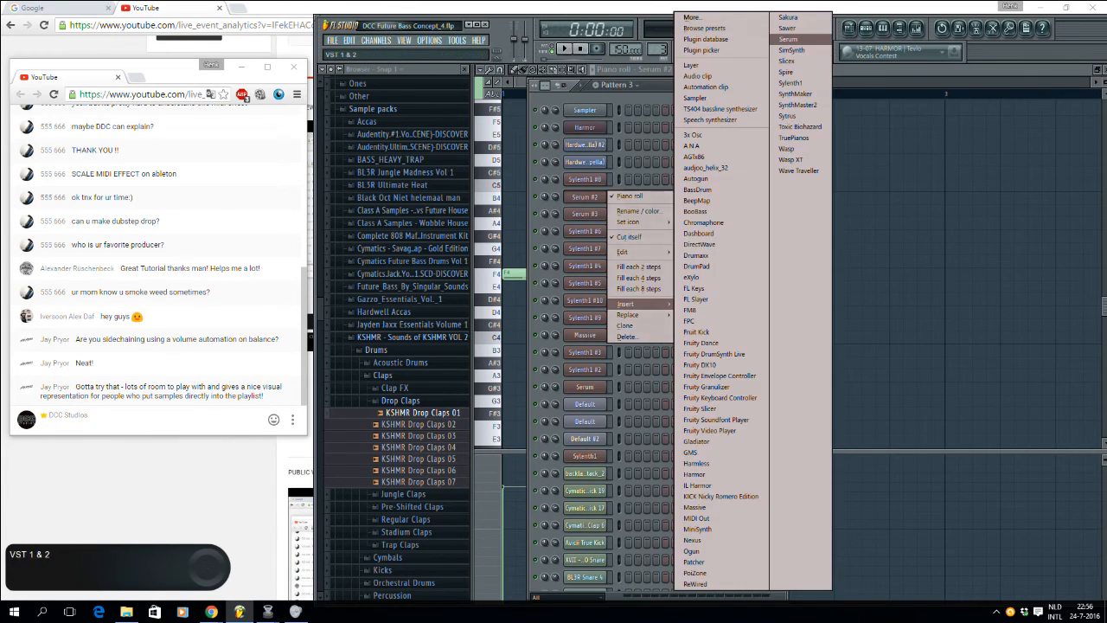
{"action": "left_click", "coordinate": [787, 38]}
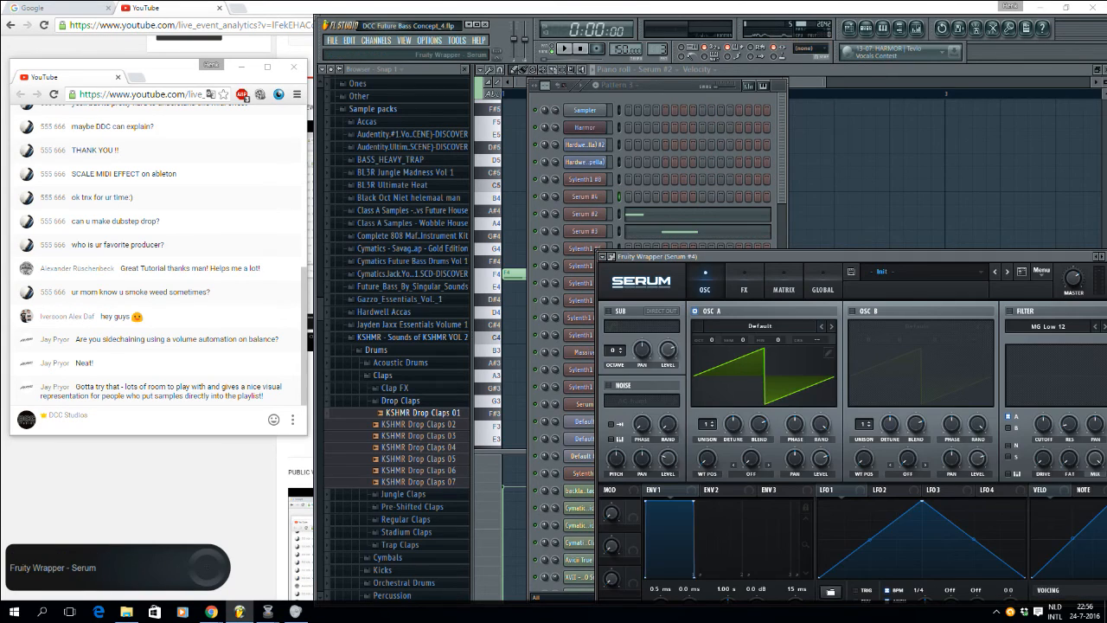
{"action": "left_click_drag", "start_coordinate": [625, 213], "coordinate": [779, 253]}
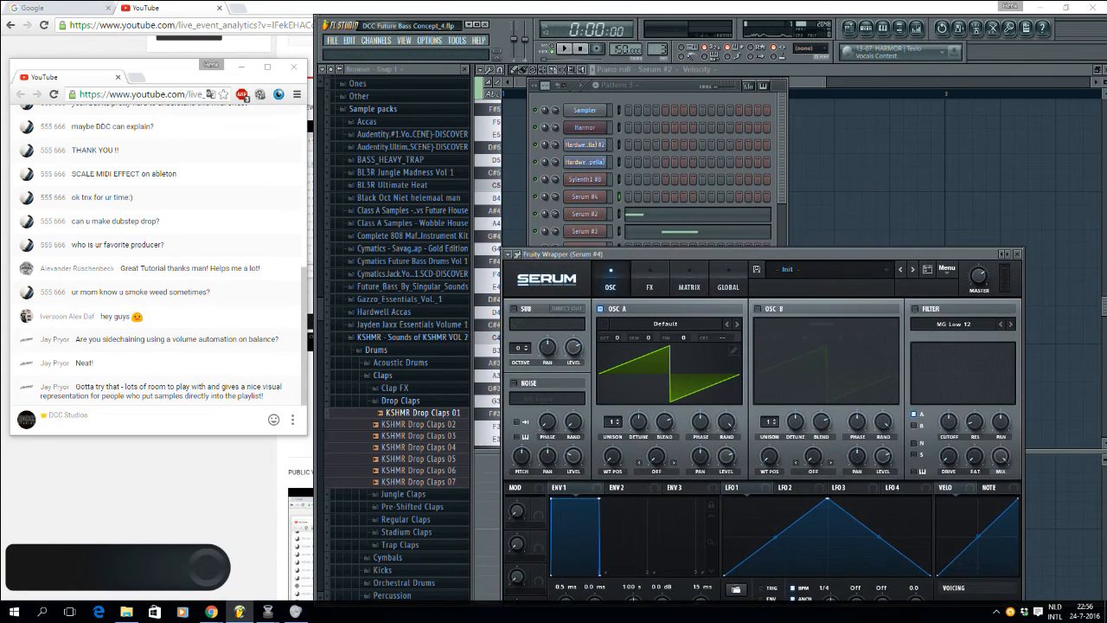
Step: Audition the Cymatics - Monsters Vol 1 bass presets Leviathan 5, Loch Ness 1, Loch Ness 2 and Medusa 1 in the new Serum channel
{"action": "left_click", "coordinate": [787, 267]}
{"action": "mouse_move", "coordinate": [822, 307]}
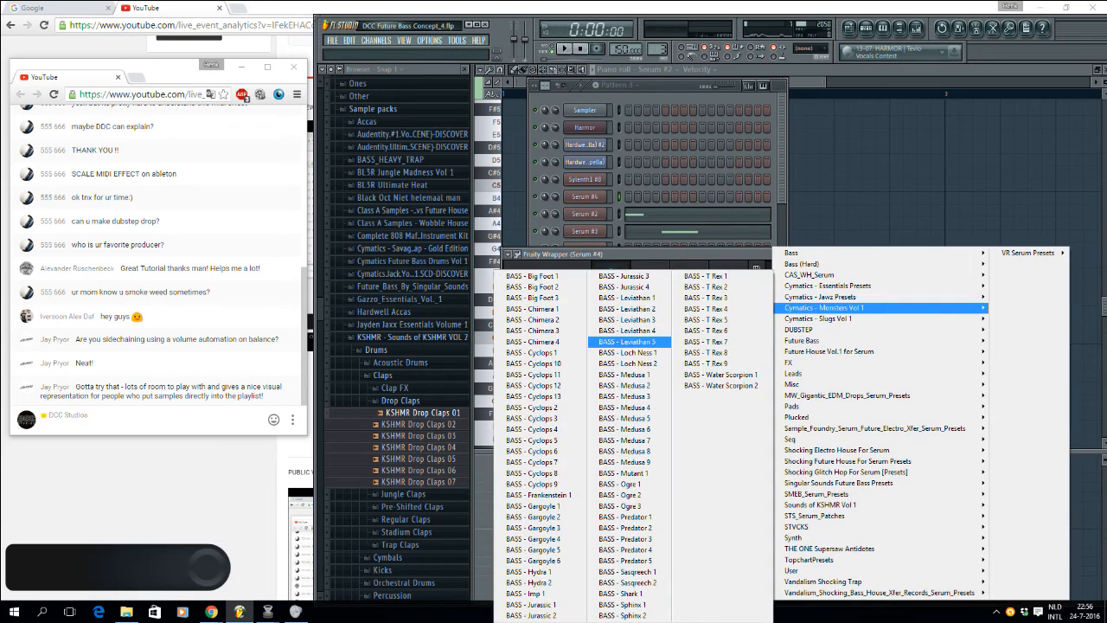
{"action": "left_click", "coordinate": [630, 342]}
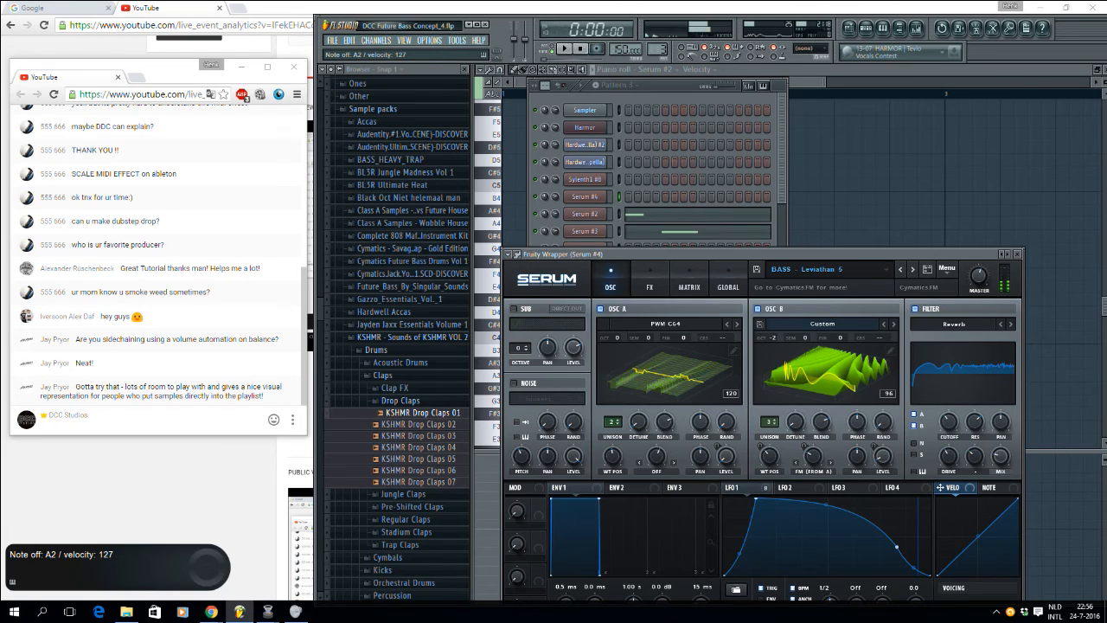
{"action": "left_click", "coordinate": [913, 269]}
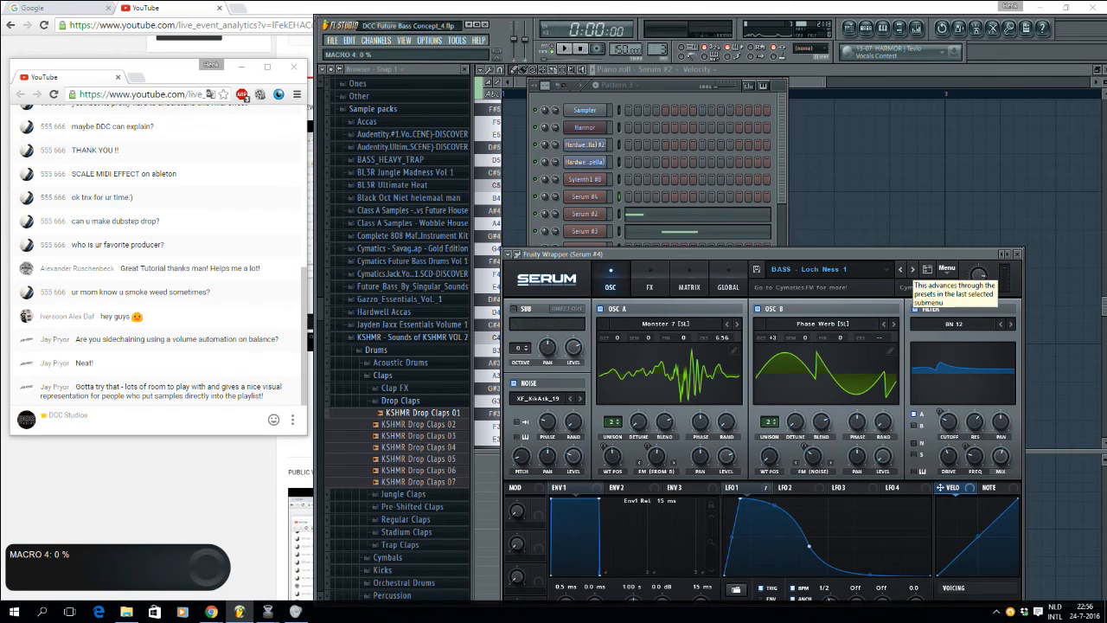
{"action": "left_click", "coordinate": [912, 269]}
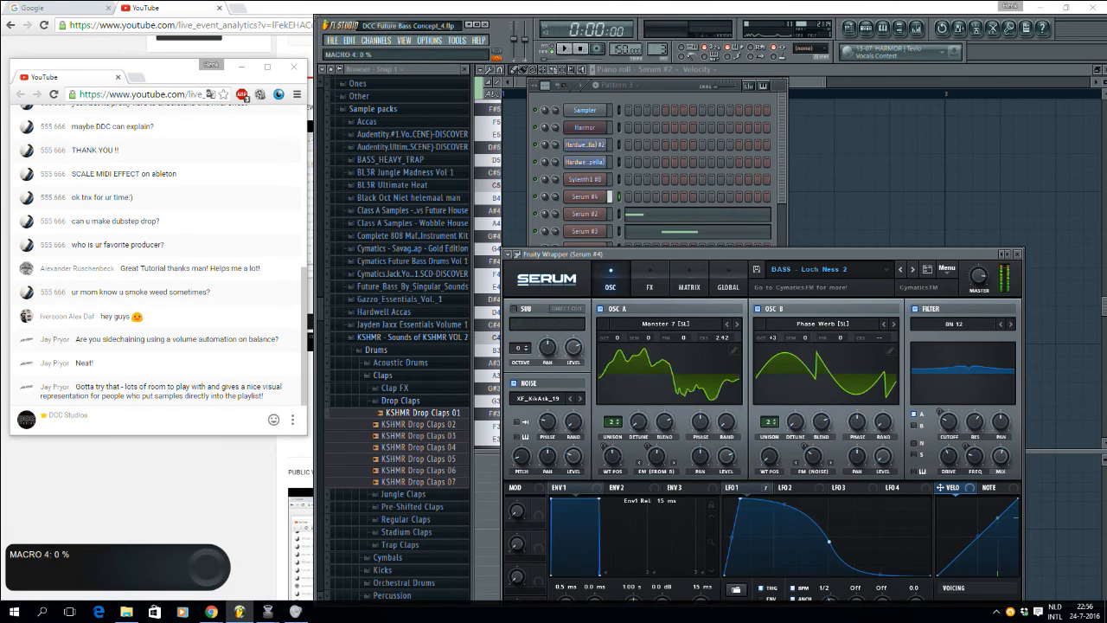
{"action": "left_click", "coordinate": [912, 269]}
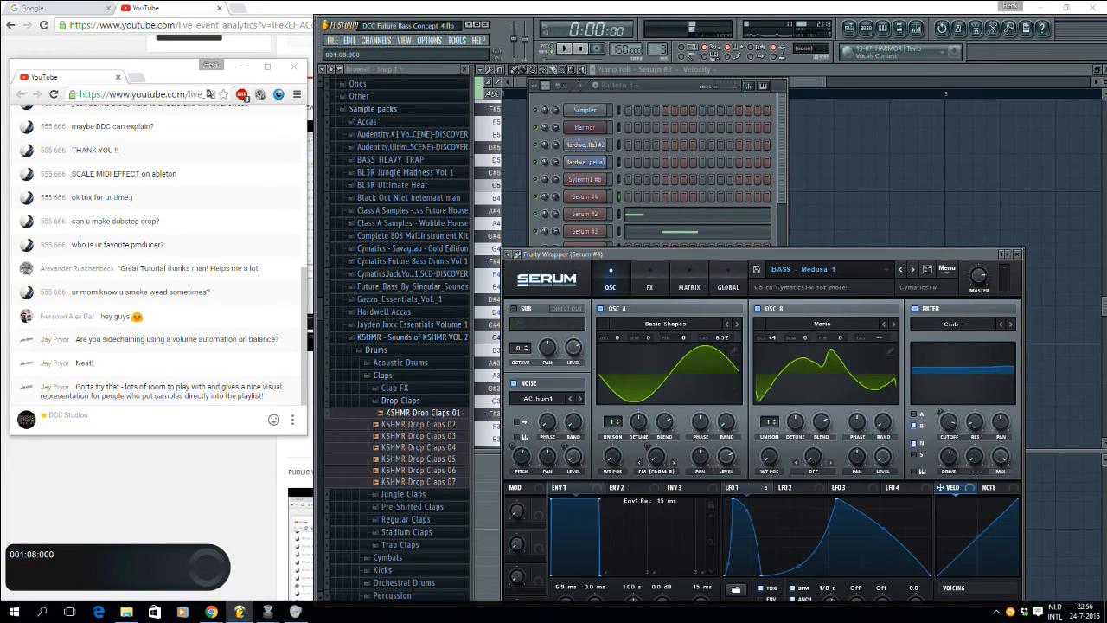
Step: Open Serum #2 from the channel rack and audition it, then bring up Serum #3
{"action": "key", "text": "space"}
{"action": "key", "text": "F6"}
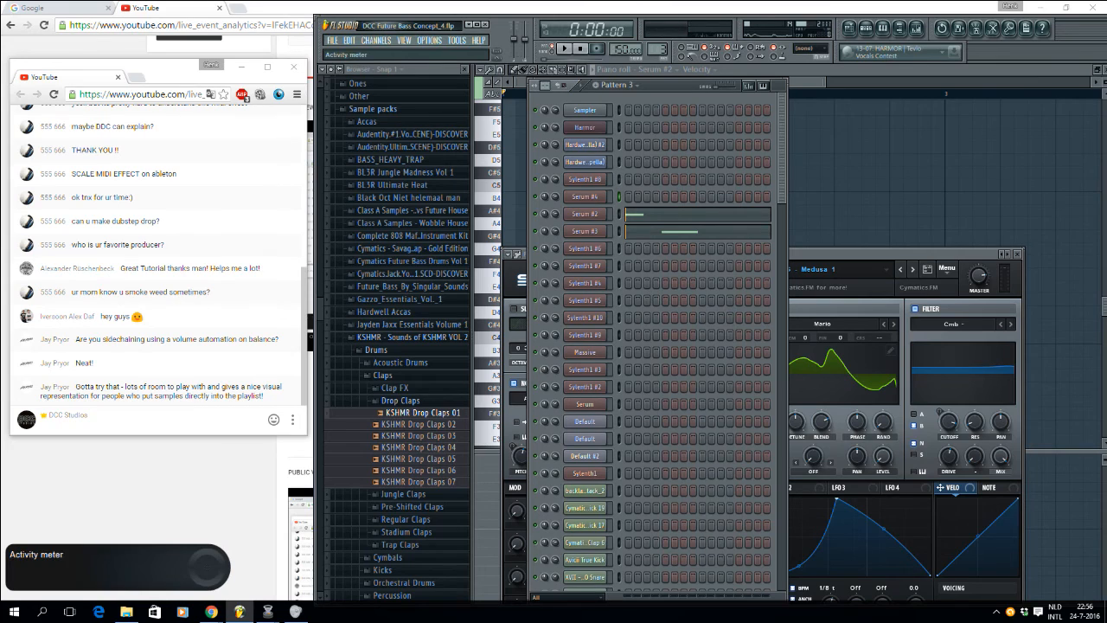
{"action": "left_click", "coordinate": [585, 213]}
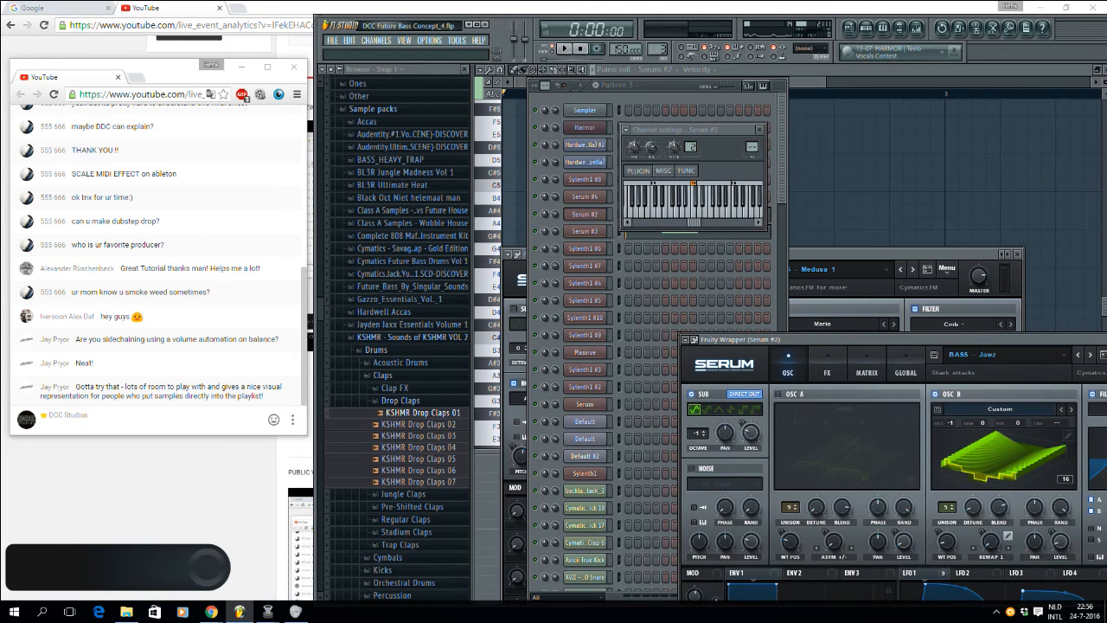
{"action": "key", "text": "F6"}
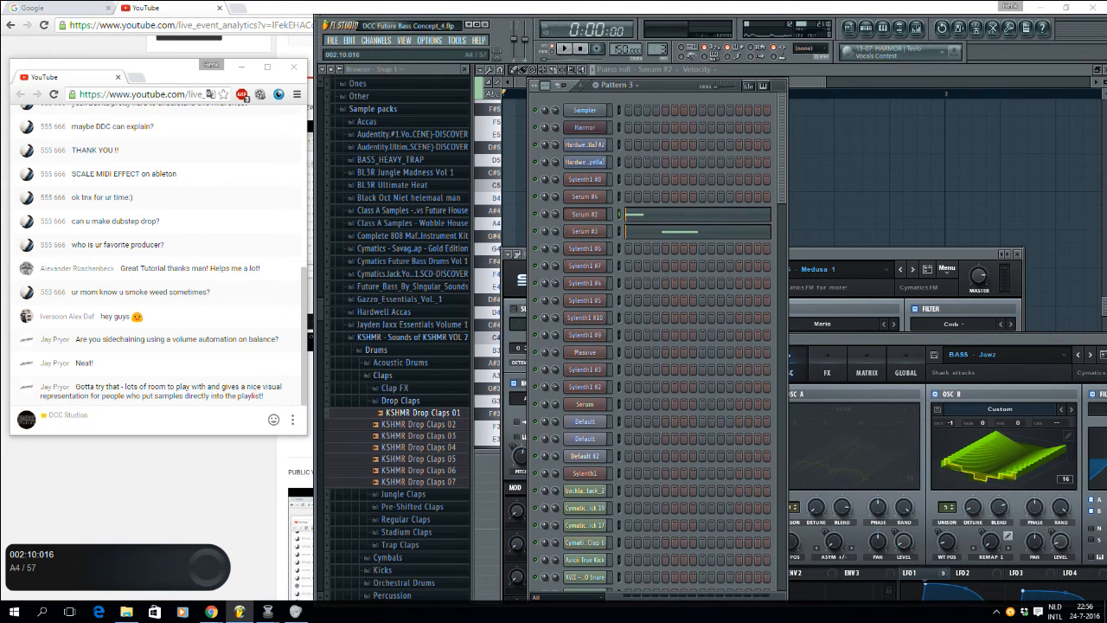
{"action": "key", "text": "space"}
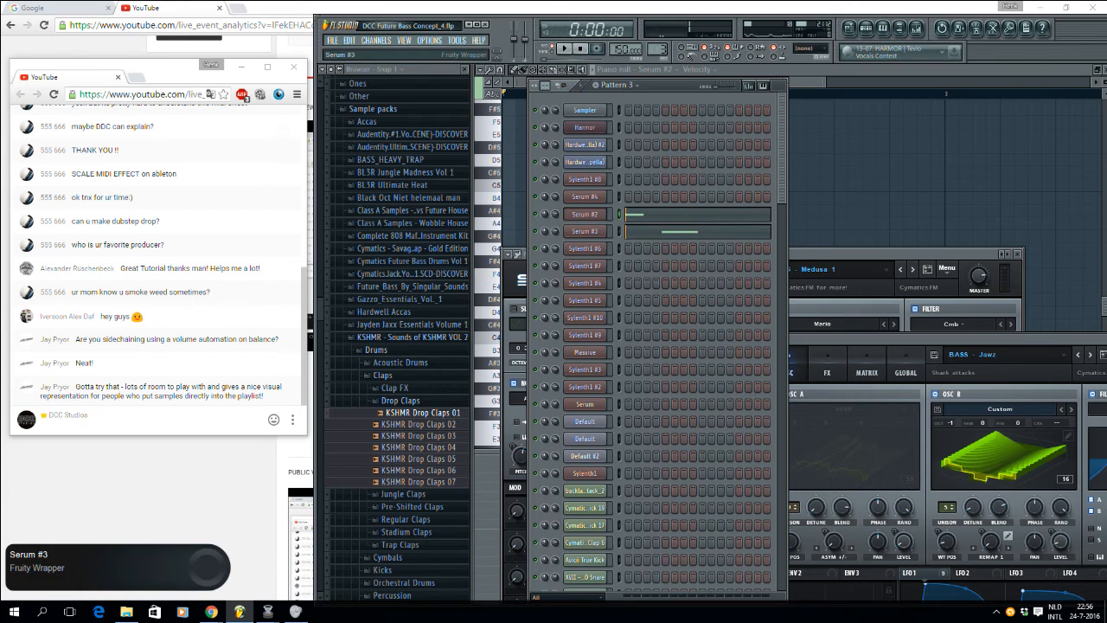
{"action": "left_click", "coordinate": [585, 231]}
Step: Return to the playlist and play the fill from bar 8, zoomed in on its clips
{"action": "left_click", "coordinate": [866, 28]}
{"action": "left_click", "coordinate": [850, 28]}
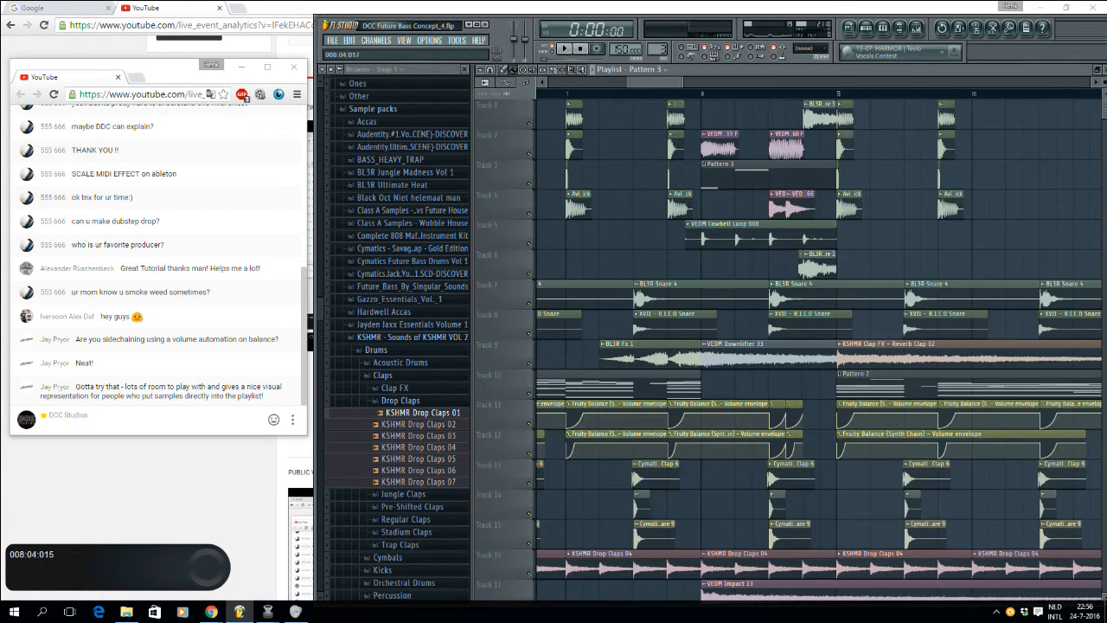
{"action": "left_click", "coordinate": [684, 92]}
{"action": "left_click_drag", "start_coordinate": [683, 82], "coordinate": [654, 82]}
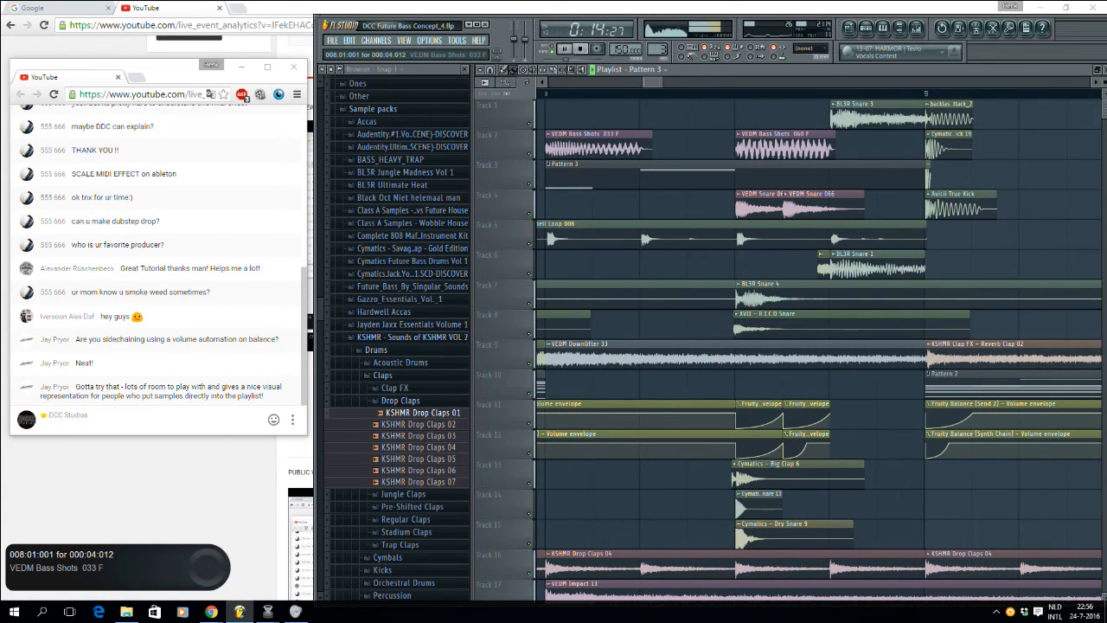
{"action": "key", "text": "space"}
Step: Open the VEDM Bass Shots 033 F clip's settings and browse to the VEDM Bass Oneshots folder under VEDM1 Synth
{"action": "double_click", "coordinate": [595, 149]}
{"action": "left_click", "coordinate": [400, 338]}
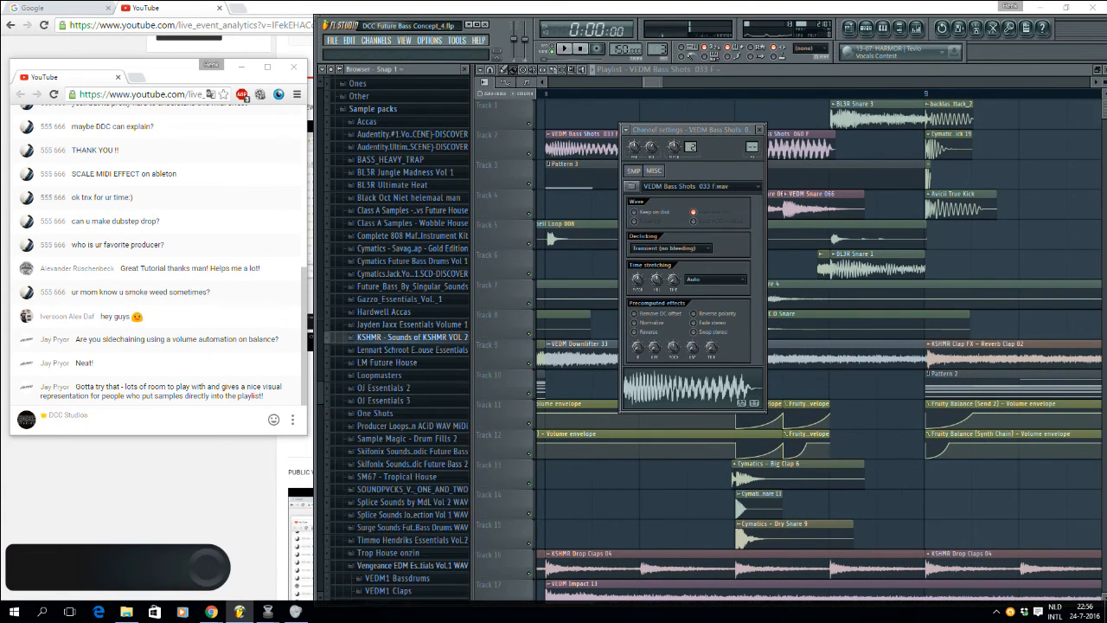
{"action": "scroll", "coordinate": [400, 356], "scroll_direction": "down", "scroll_amount": 6}
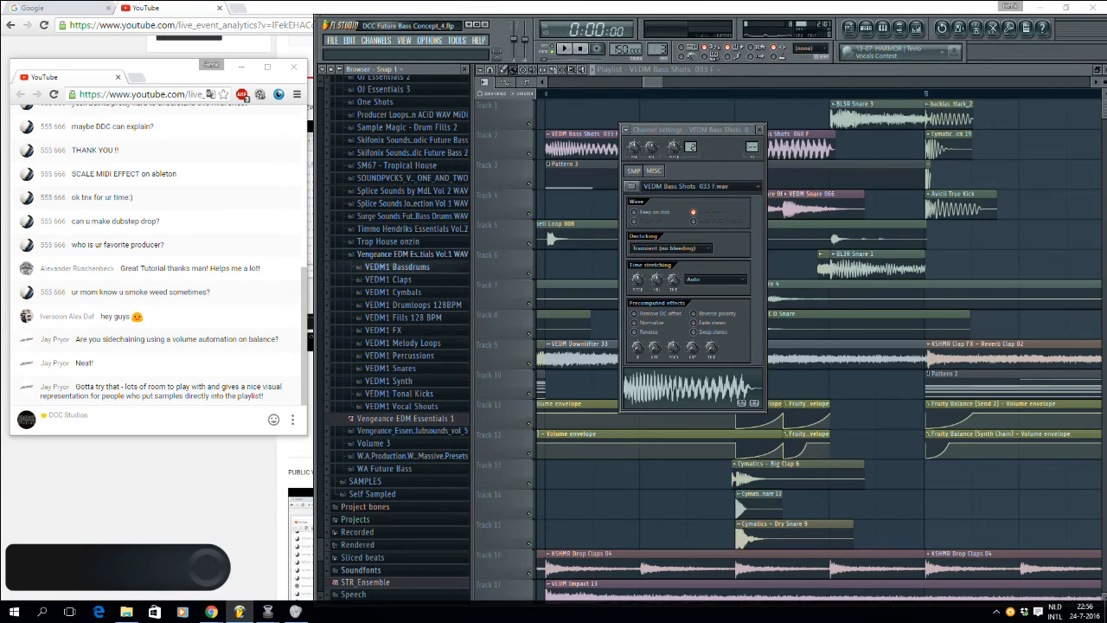
{"action": "left_click", "coordinate": [389, 382]}
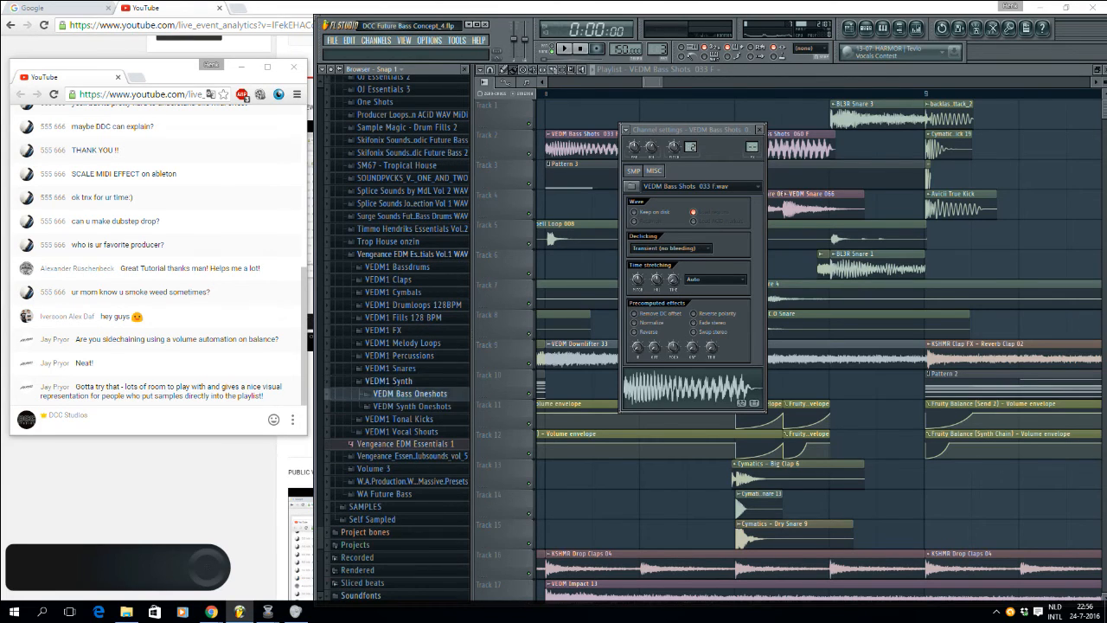
{"action": "left_click", "coordinate": [409, 394]}
Step: Audition samples in the VEDM Bass Oneshots folder, including VEDM Bass Shots 033 F and 029 C
{"action": "left_click", "coordinate": [413, 451]}
{"action": "left_click", "coordinate": [418, 370]}
{"action": "left_click", "coordinate": [418, 474]}
{"action": "left_click", "coordinate": [419, 462]}
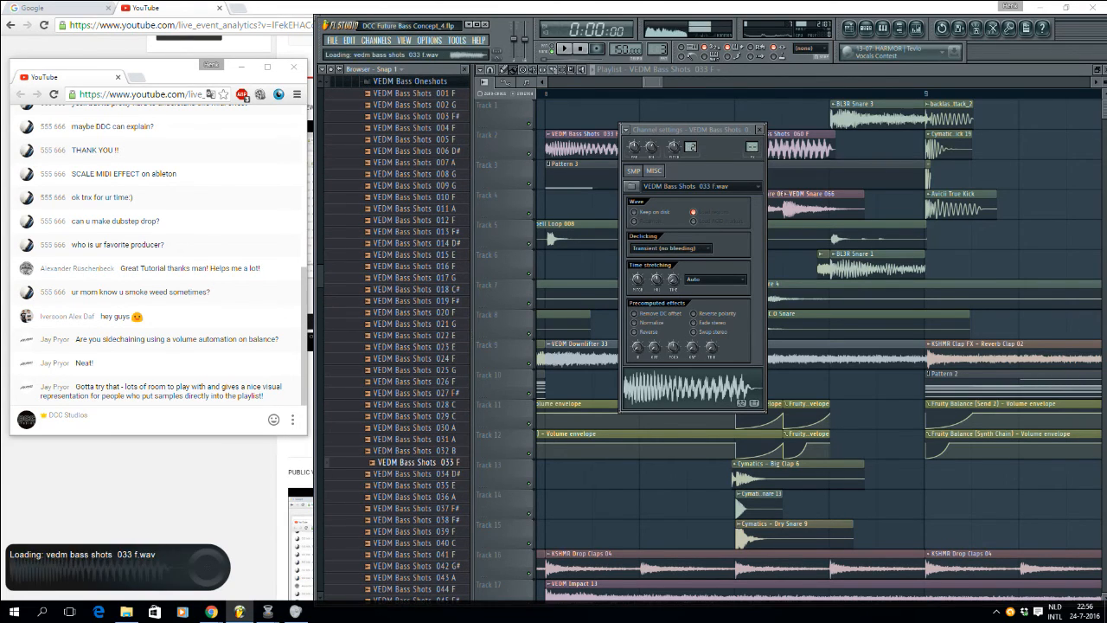
{"action": "left_click", "coordinate": [419, 450]}
{"action": "left_click", "coordinate": [418, 439]}
{"action": "key", "text": "Up"}
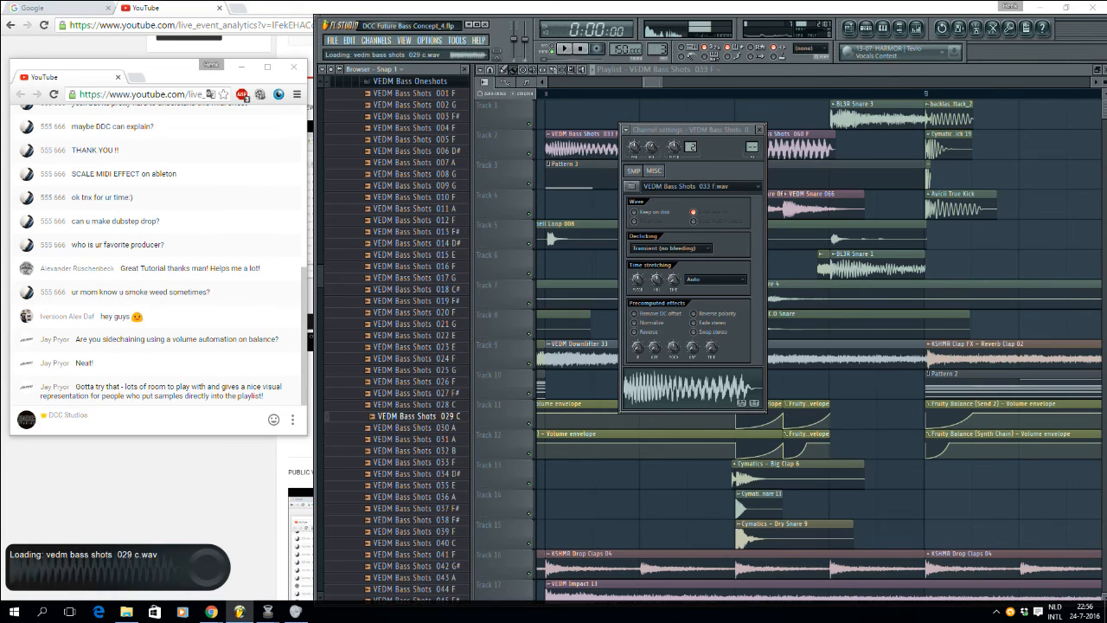
Step: Place VEDM Bass Shots 030 A on Track 1 at bar 8, pitched to -300 cents with Auto time stretching
{"action": "left_click_drag", "start_coordinate": [419, 427], "coordinate": [646, 113]}
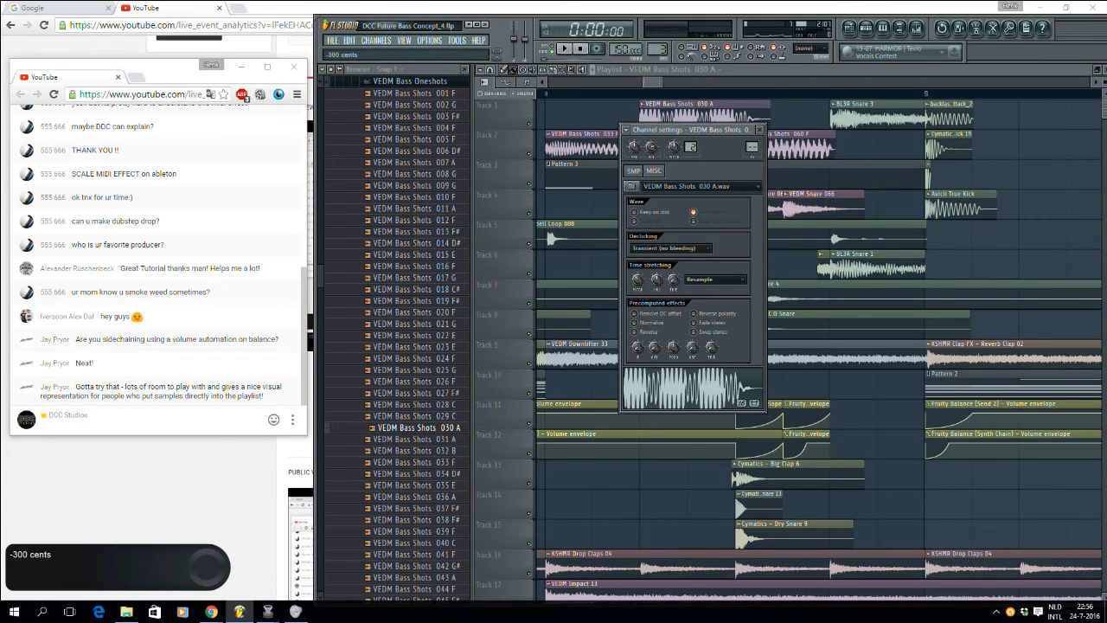
{"action": "left_click_drag", "start_coordinate": [638, 279], "coordinate": [637, 279]}
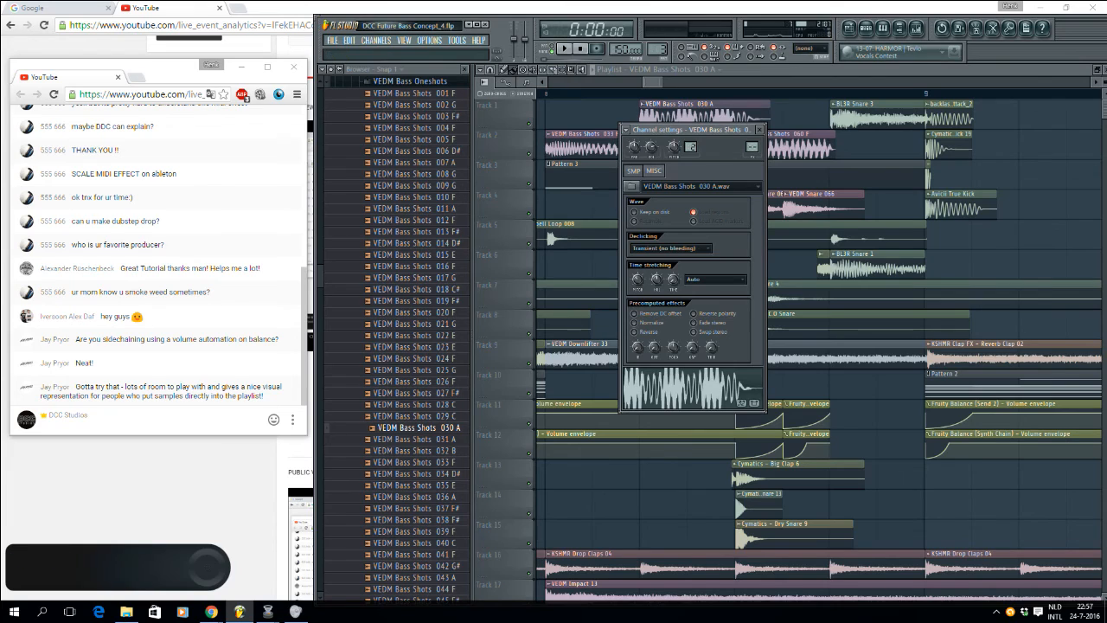
{"action": "left_click_drag", "start_coordinate": [692, 113], "coordinate": [597, 112]}
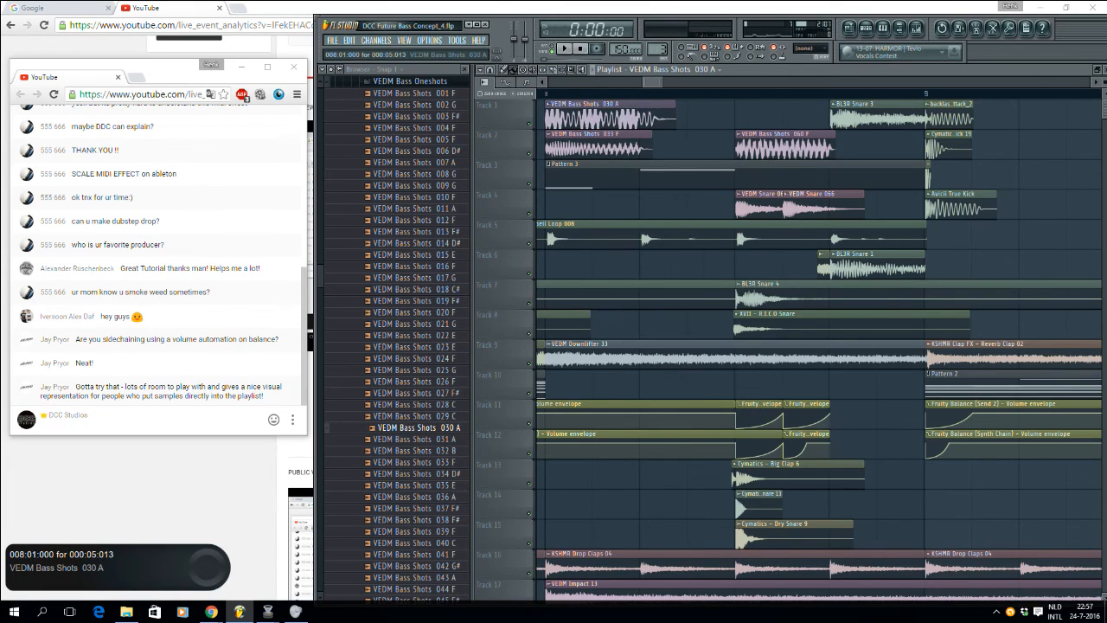
Step: Stretch the VEDM Bass Shots 030 A clip to about 7 steps and adjust its time-stretching pitch
{"action": "left_click", "coordinate": [681, 69]}
{"action": "left_click", "coordinate": [683, 69]}
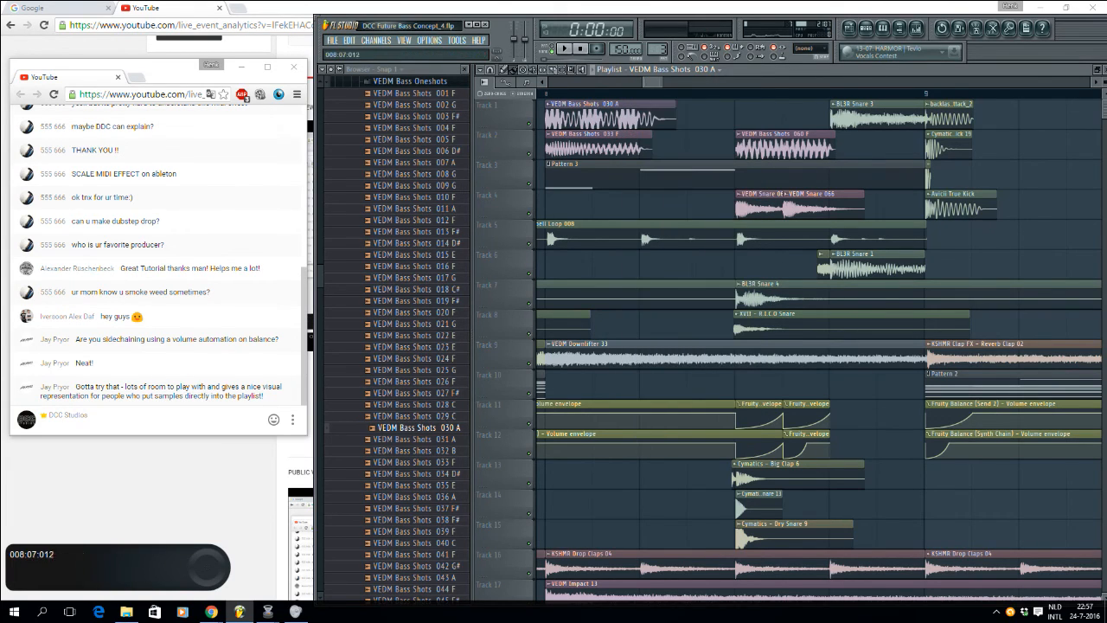
{"action": "left_click_drag", "start_coordinate": [662, 82], "coordinate": [653, 82]}
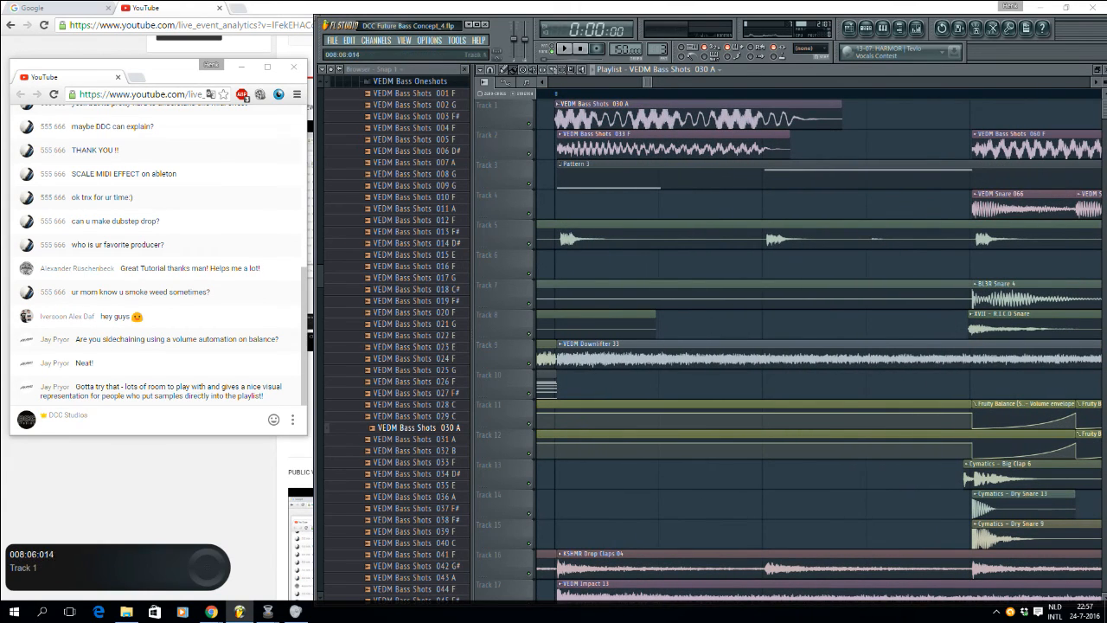
{"action": "left_click_drag", "start_coordinate": [842, 104], "coordinate": [922, 103]}
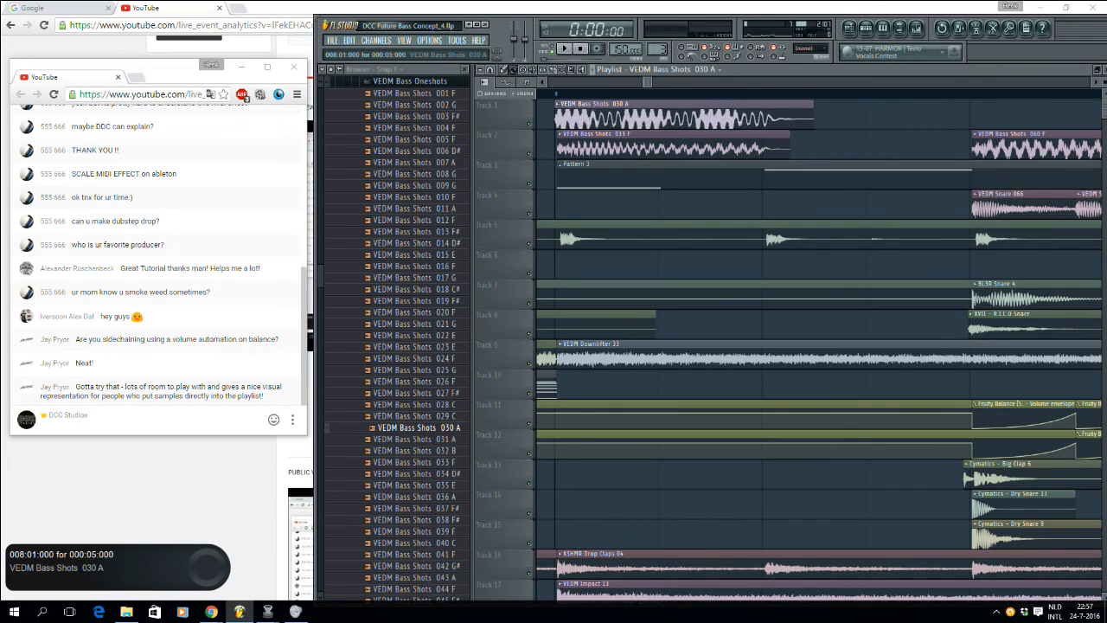
{"action": "mouse_move", "coordinate": [922, 104]}
{"action": "left_mouse_down"}
{"action": "mouse_move", "coordinate": [970, 104]}
{"action": "mouse_move", "coordinate": [913, 104]}
{"action": "mouse_move", "coordinate": [945, 103]}
{"action": "mouse_move", "coordinate": [932, 104]}
{"action": "left_mouse_up"}
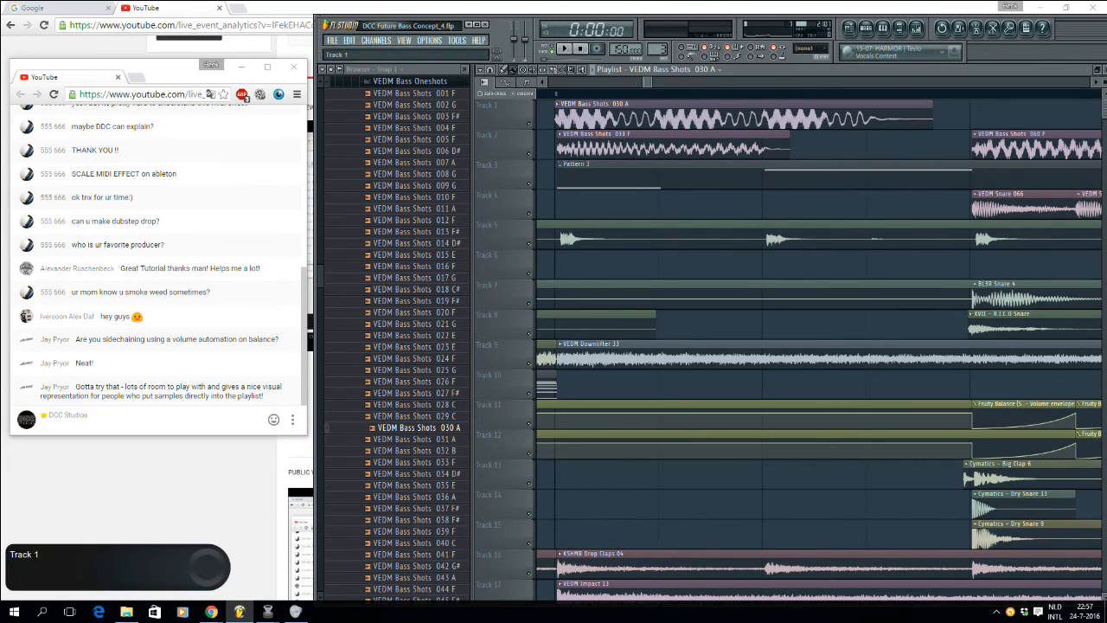
{"action": "double_click", "coordinate": [883, 113]}
{"action": "left_click", "coordinate": [640, 281]}
{"action": "right_click", "coordinate": [641, 281]}
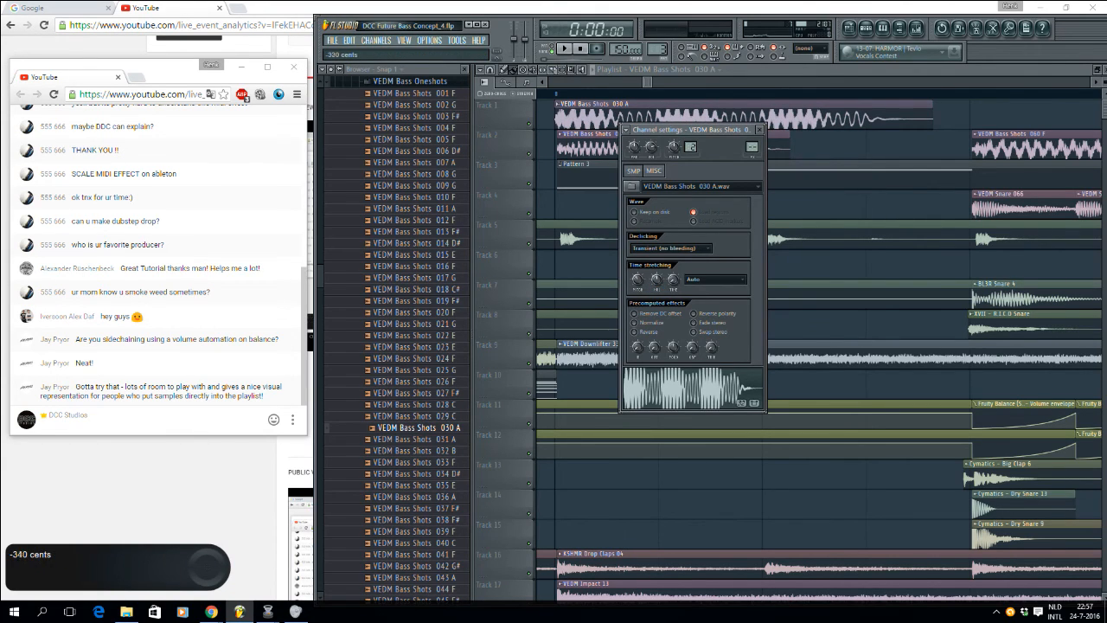
Step: Solo Track 1 and play the stretched bass clip from bar 8
{"action": "right_click", "coordinate": [530, 124]}
{"action": "left_click", "coordinate": [555, 93]}
{"action": "key", "text": "space"}
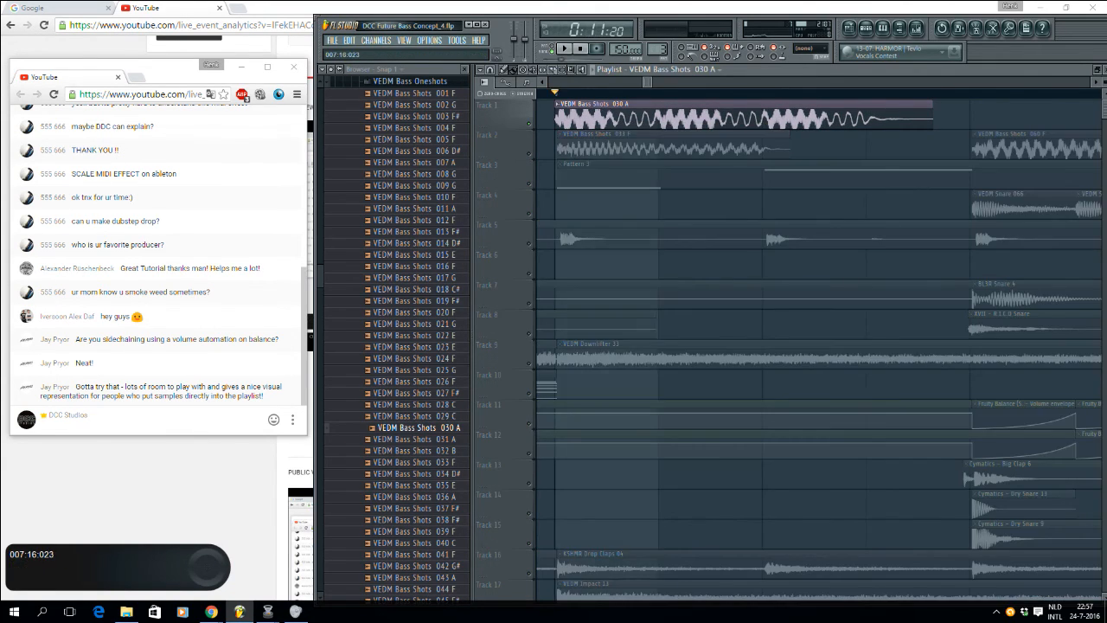
{"action": "key", "text": "space"}
Step: Delete the VEDM Bass Shots 030 A channel from the channel rack
{"action": "double_click", "coordinate": [689, 114]}
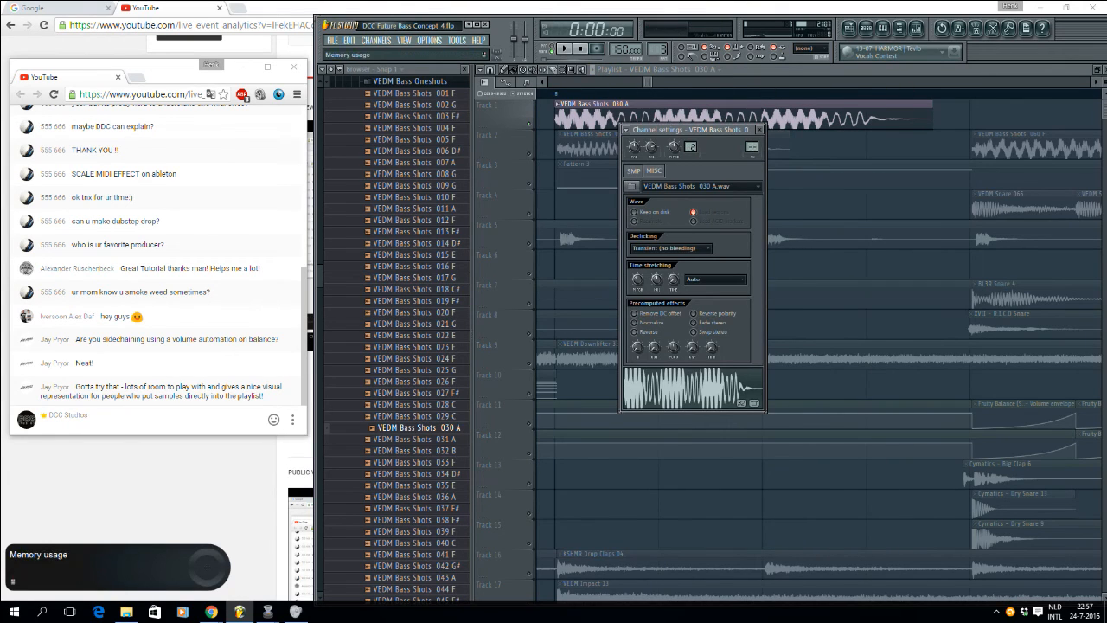
{"action": "left_click", "coordinate": [865, 28]}
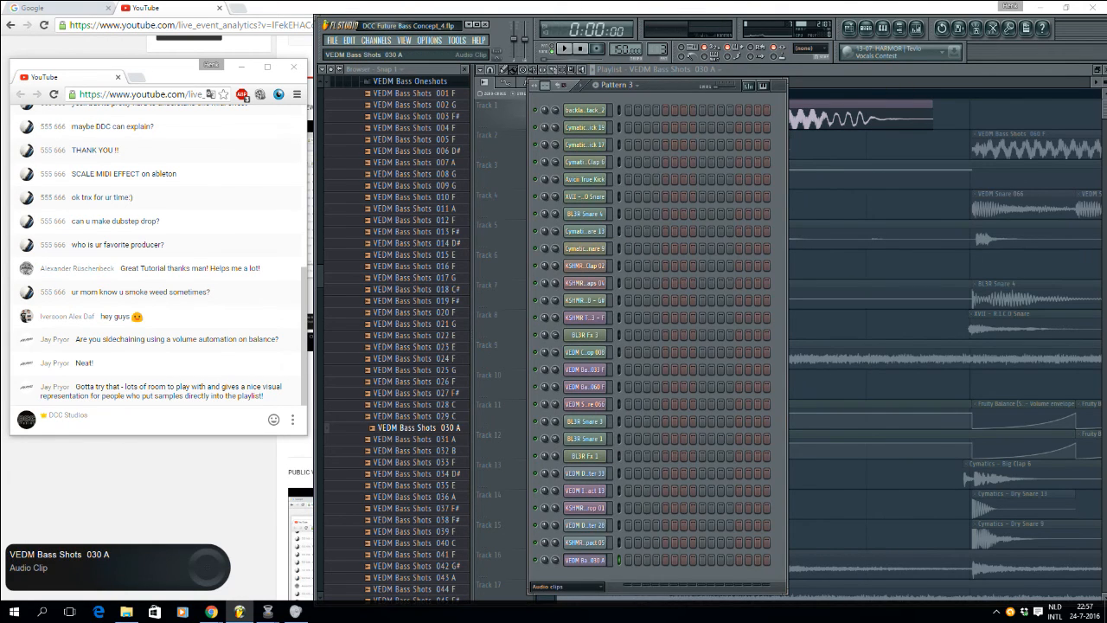
{"action": "right_click", "coordinate": [604, 561]}
{"action": "left_click", "coordinate": [626, 585]}
{"action": "key", "text": "Return"}
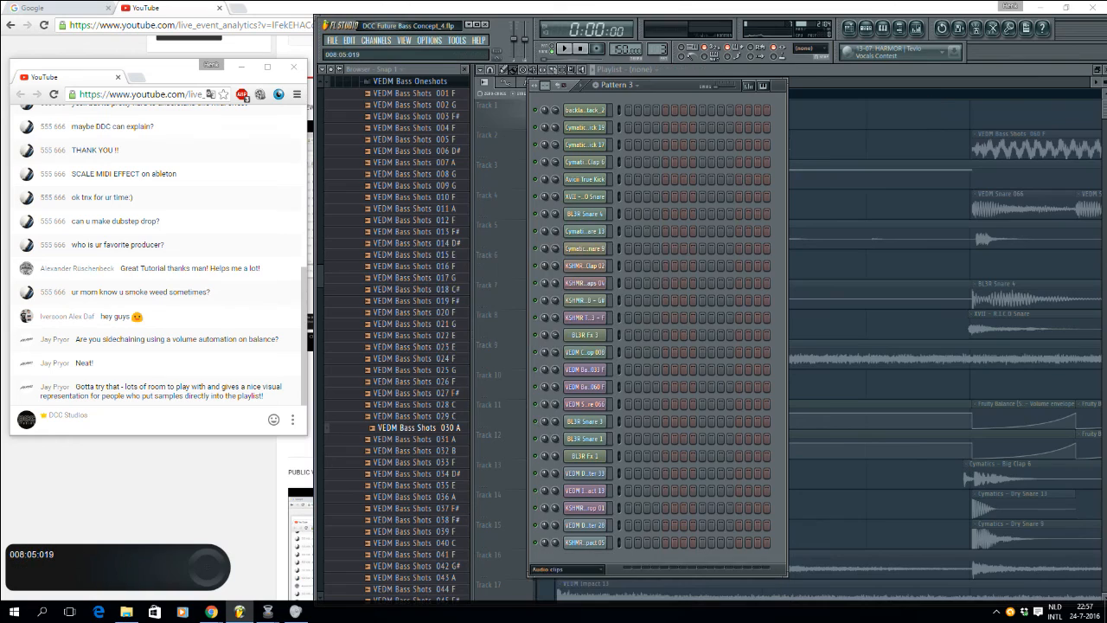
Step: Unsolo Track 1 and play the whole drop from bar 1 past its ending at bar 17
{"action": "left_click", "coordinate": [812, 82]}
{"action": "left_click_drag", "start_coordinate": [811, 82], "coordinate": [550, 82]}
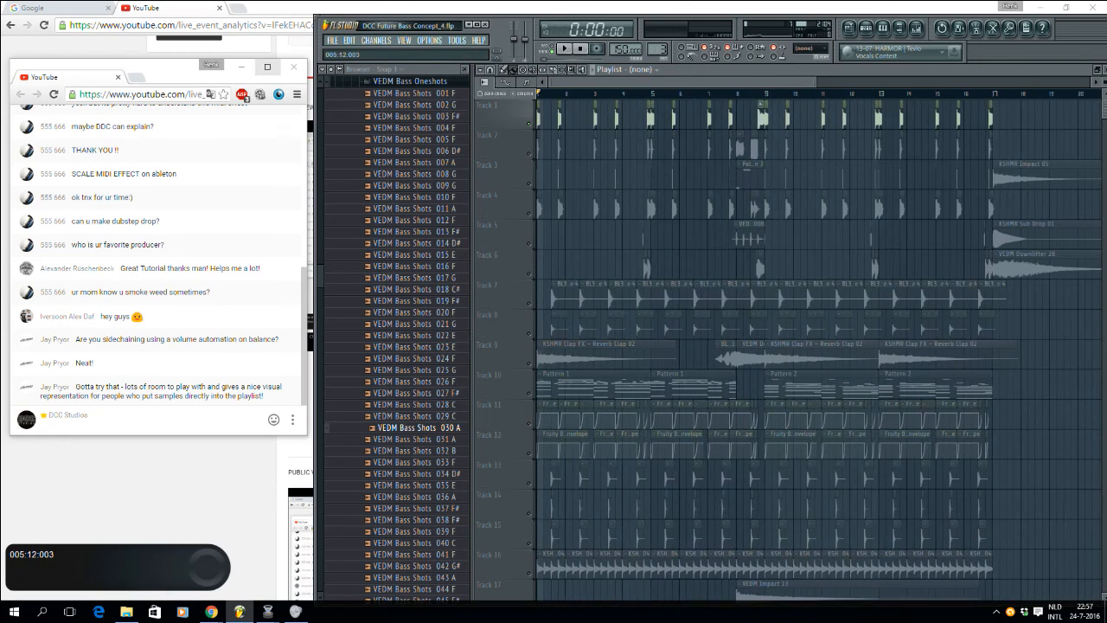
{"action": "right_click", "coordinate": [530, 123]}
{"action": "key", "text": "space"}
{"action": "left_click_drag", "start_coordinate": [816, 82], "coordinate": [603, 82]}
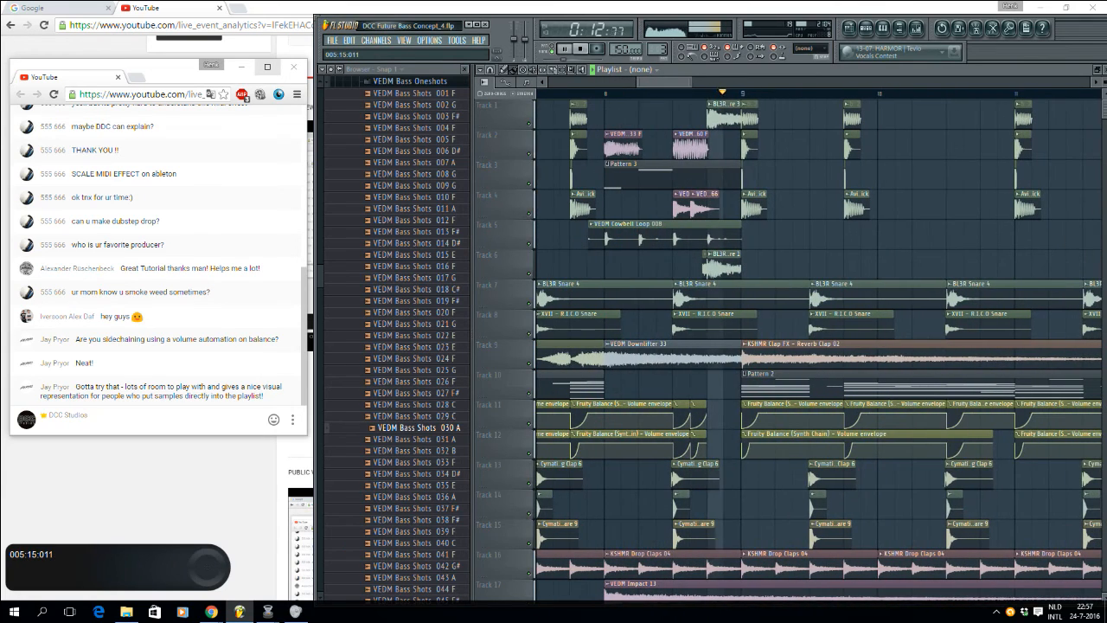
{"action": "left_click_drag", "start_coordinate": [691, 82], "coordinate": [715, 83]}
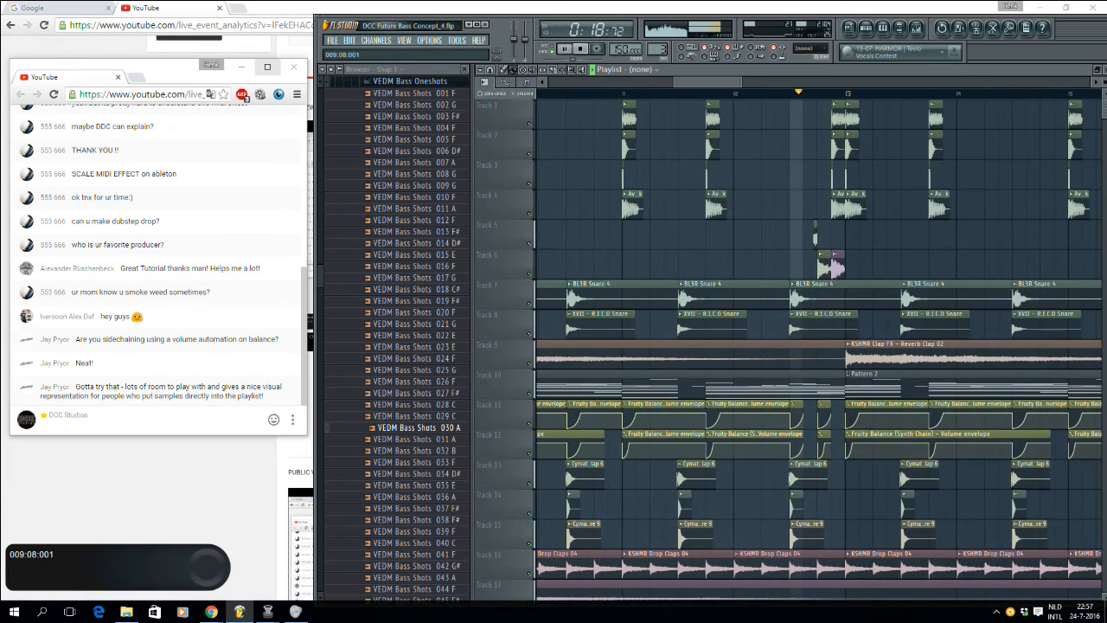
{"action": "left_click_drag", "start_coordinate": [741, 82], "coordinate": [714, 82]}
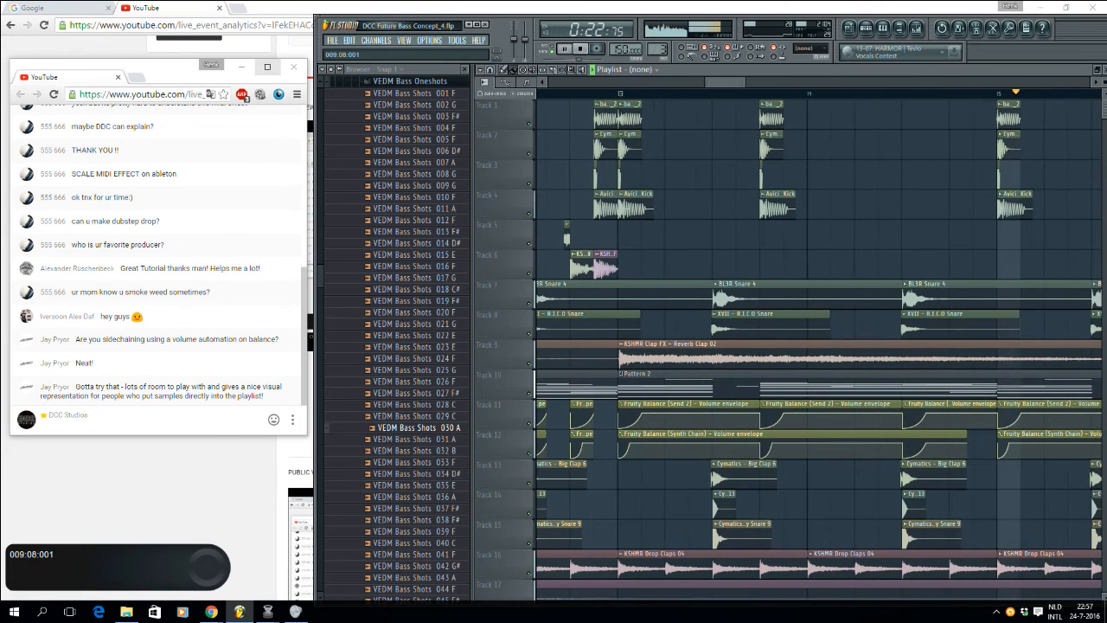
{"action": "left_click_drag", "start_coordinate": [745, 83], "coordinate": [781, 82]}
{"action": "key", "text": "Page_Down"}
{"action": "key", "text": "Page_Down"}
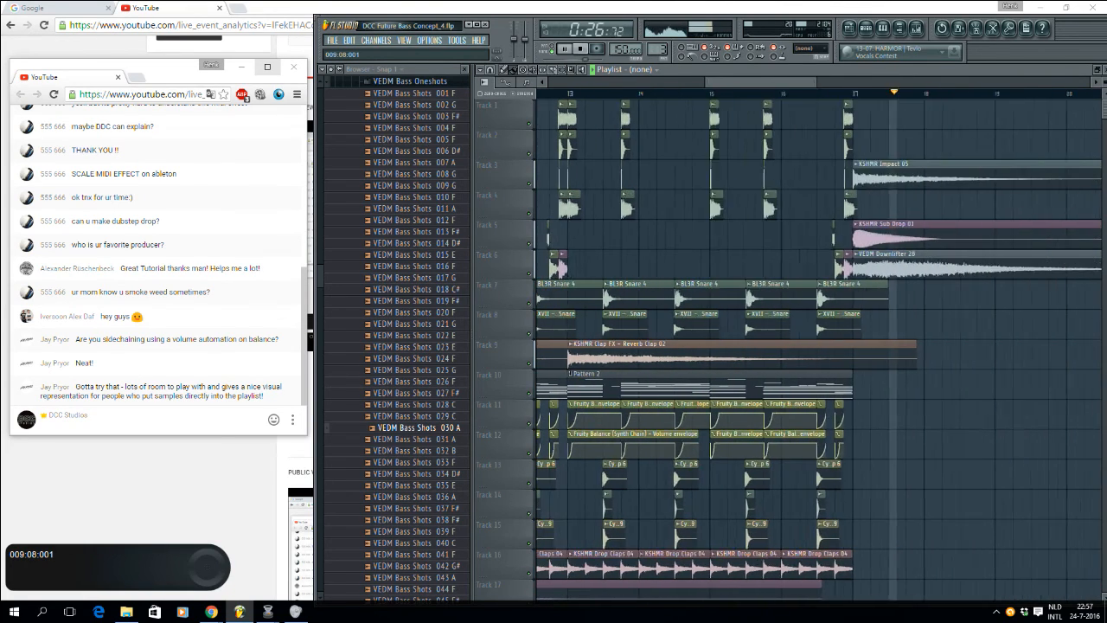
{"action": "left_click_drag", "start_coordinate": [778, 82], "coordinate": [621, 82]}
{"action": "left_click_drag", "start_coordinate": [702, 82], "coordinate": [886, 83]}
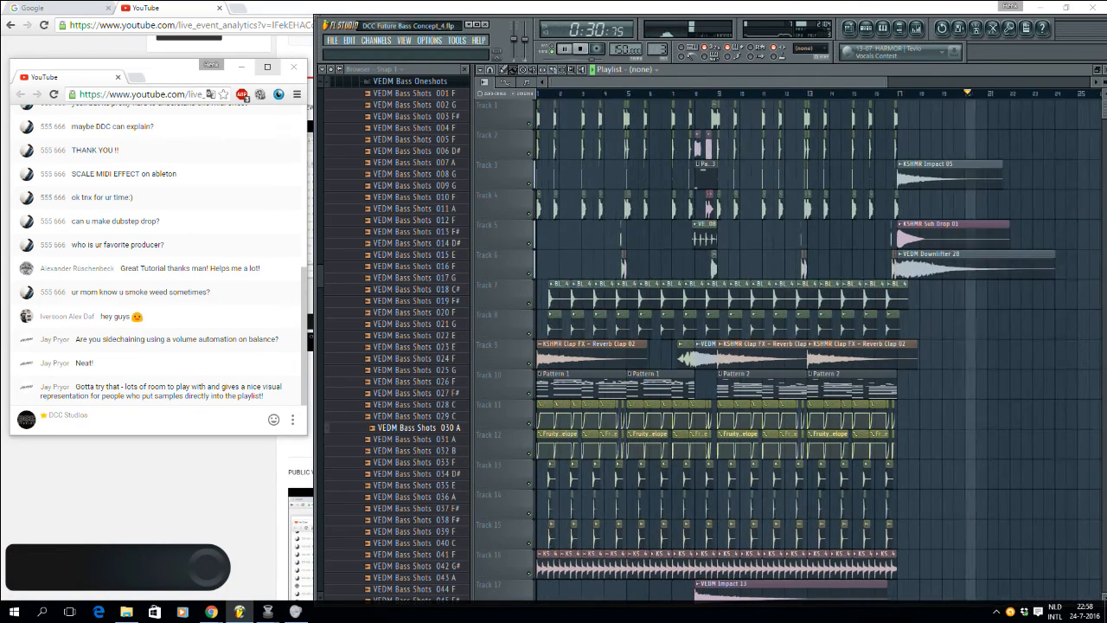
{"action": "key", "text": "space"}
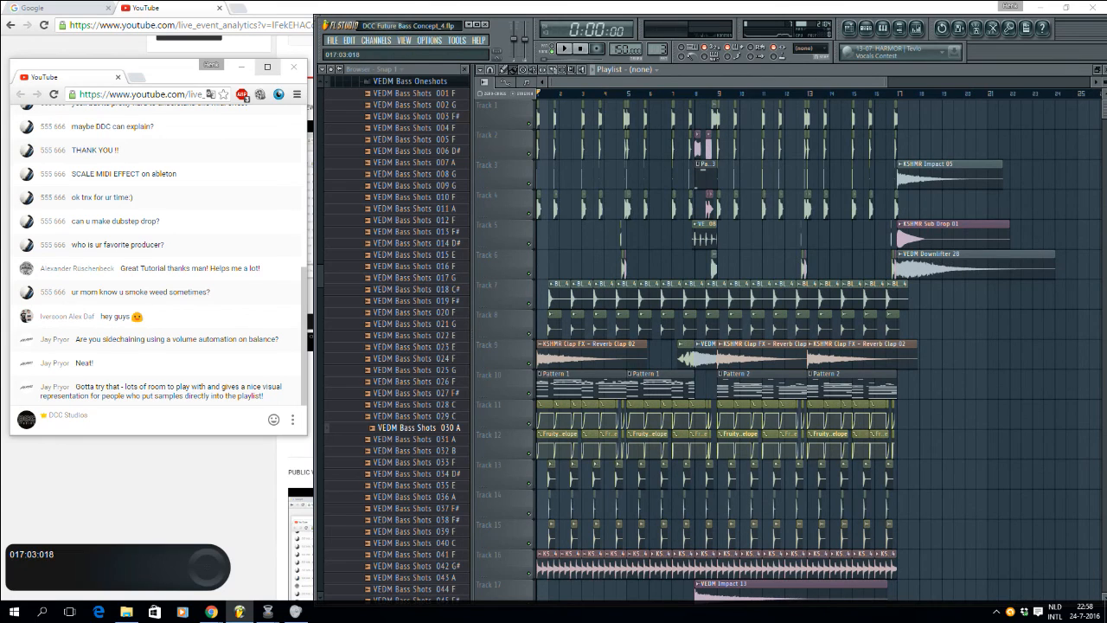
Step: Select the VEDM Downlifter 28 clip and look over the playlist tracks around bars 10 to 14
{"action": "left_click_drag", "start_coordinate": [848, 82], "coordinate": [708, 82]}
{"action": "double_click", "coordinate": [893, 263]}
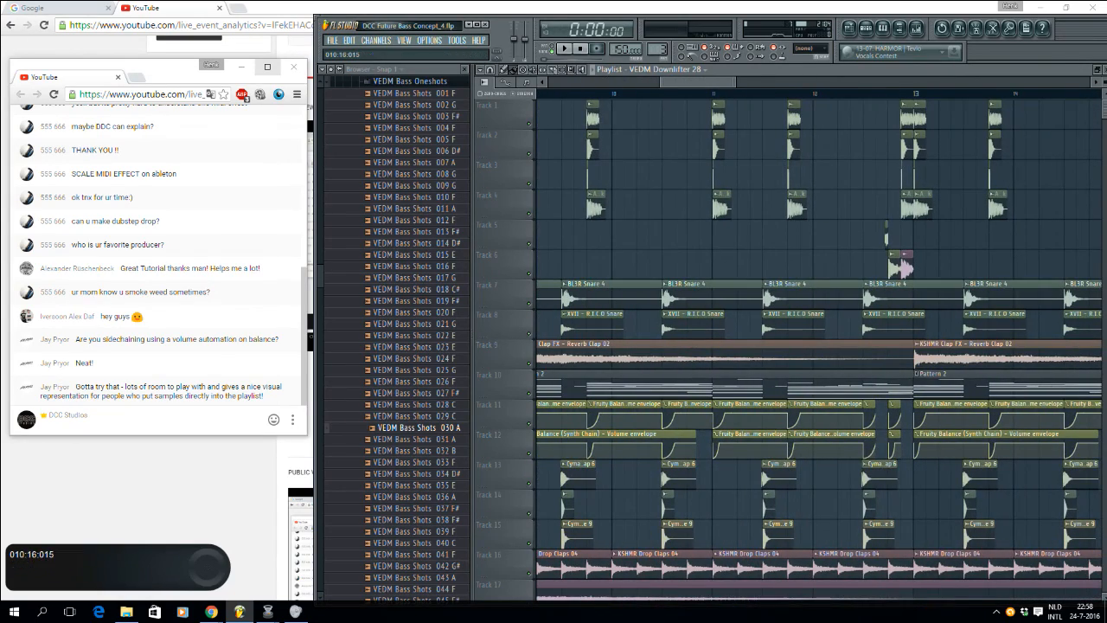
{"action": "scroll", "coordinate": [820, 346], "scroll_direction": "down", "scroll_amount": 5}
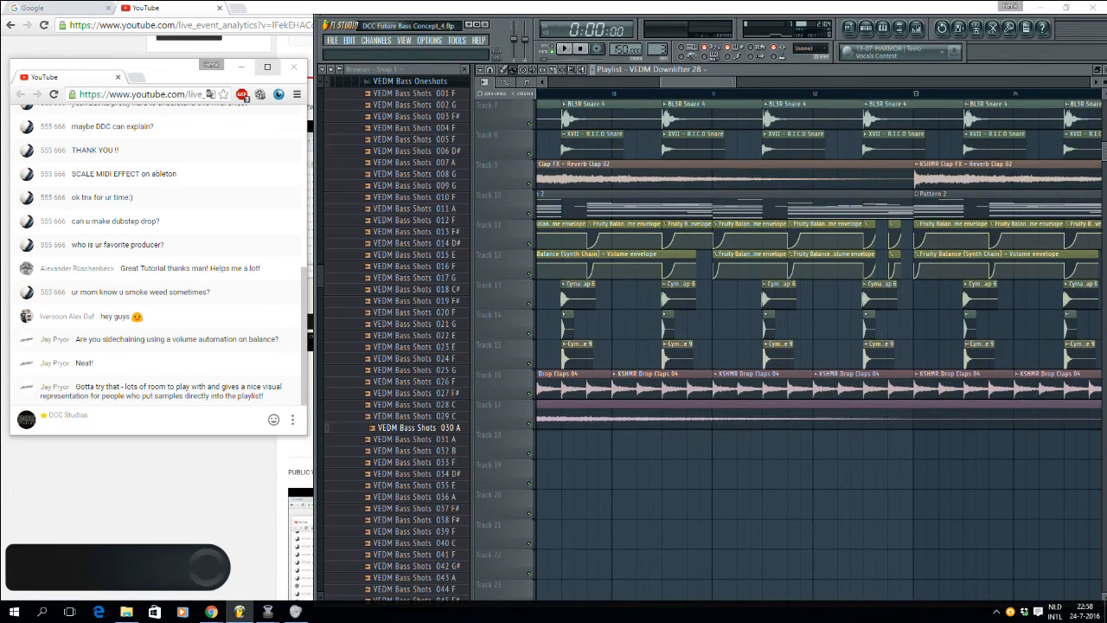
{"action": "left_click_drag", "start_coordinate": [661, 83], "coordinate": [529, 82]}
{"action": "scroll", "coordinate": [682, 190], "scroll_direction": "up", "scroll_amount": 5}
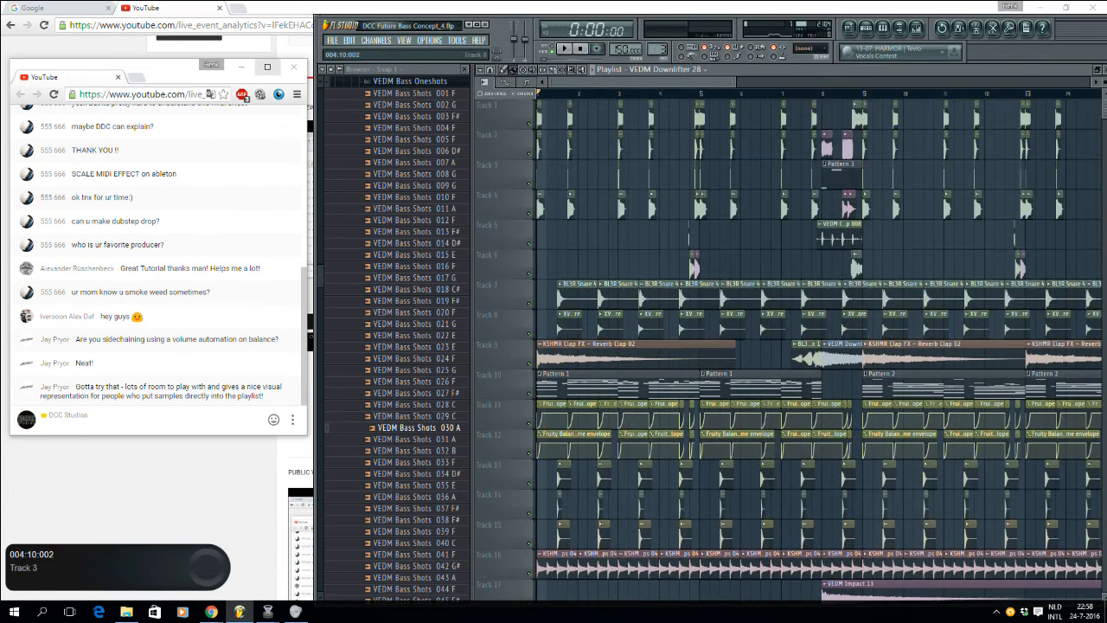
Step: Set the channel rack's display filter to Unsorted and return to the playlist
{"action": "key", "text": "F6"}
{"action": "left_click", "coordinate": [567, 570]}
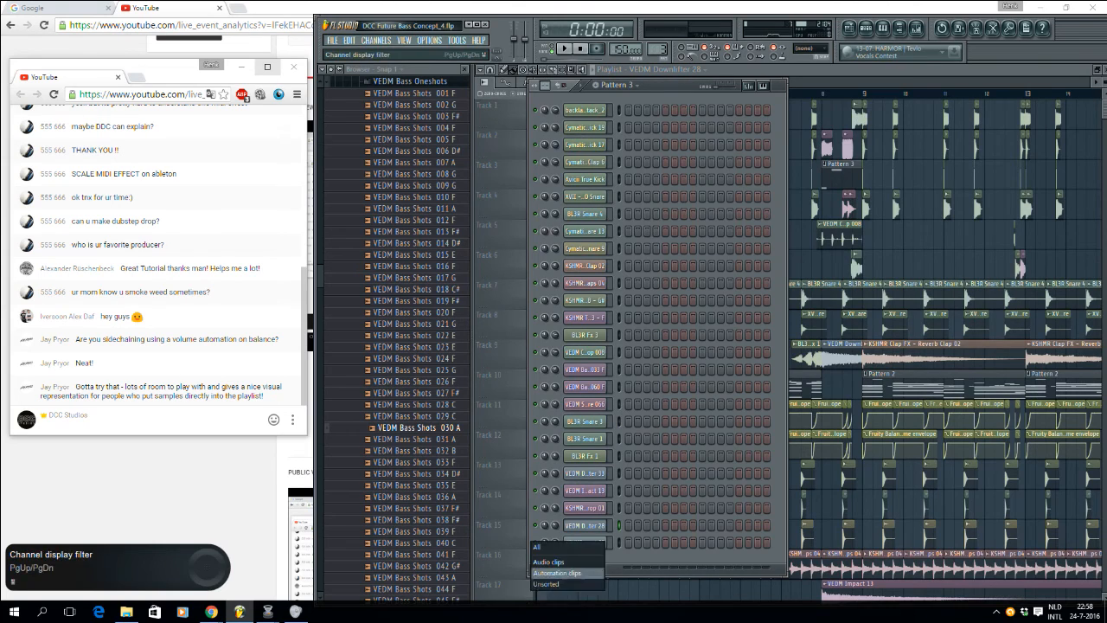
{"action": "left_click", "coordinate": [562, 585]}
{"action": "key", "text": "F6"}
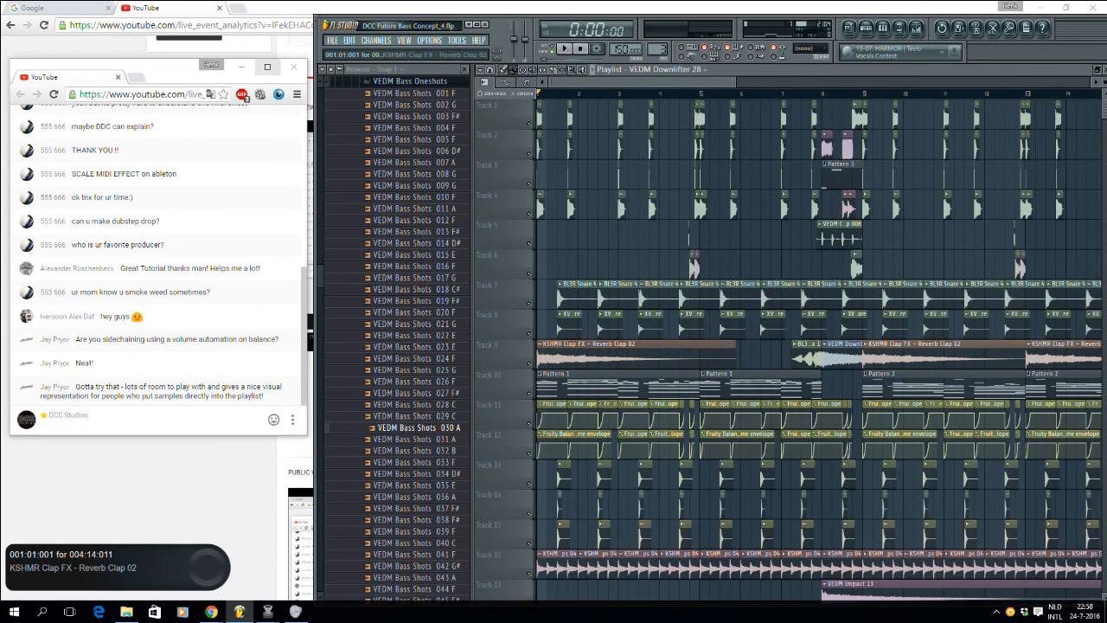
Step: Select every clip in the playlist and view the arrangement's first four bars
{"action": "scroll", "coordinate": [761, 355], "scroll_direction": "up", "scroll_amount": 6}
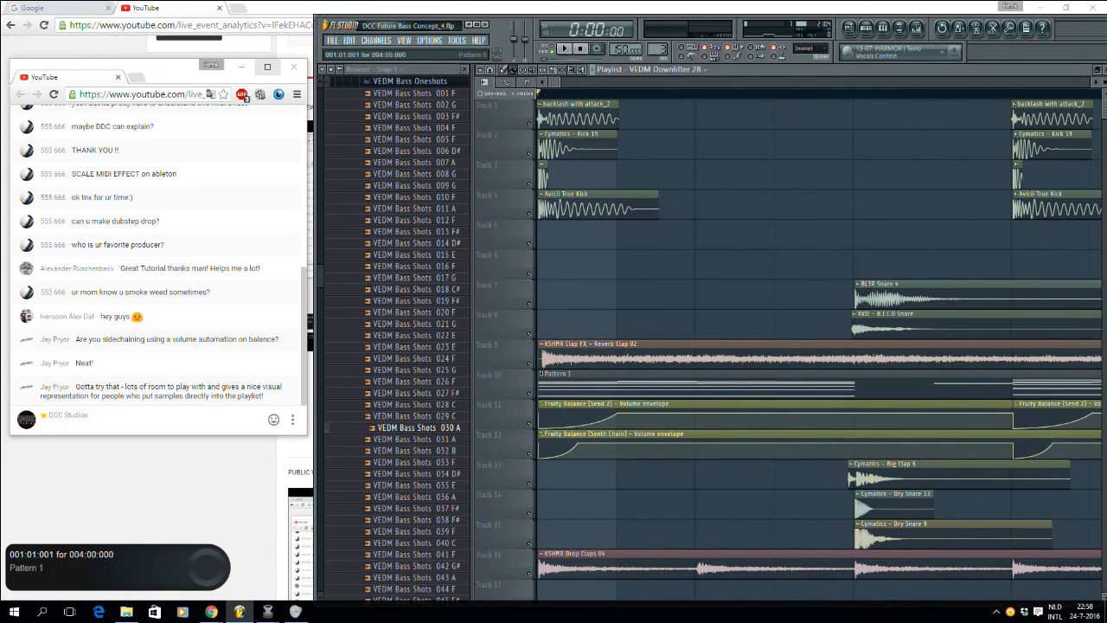
{"action": "key", "text": "ctrl+a"}
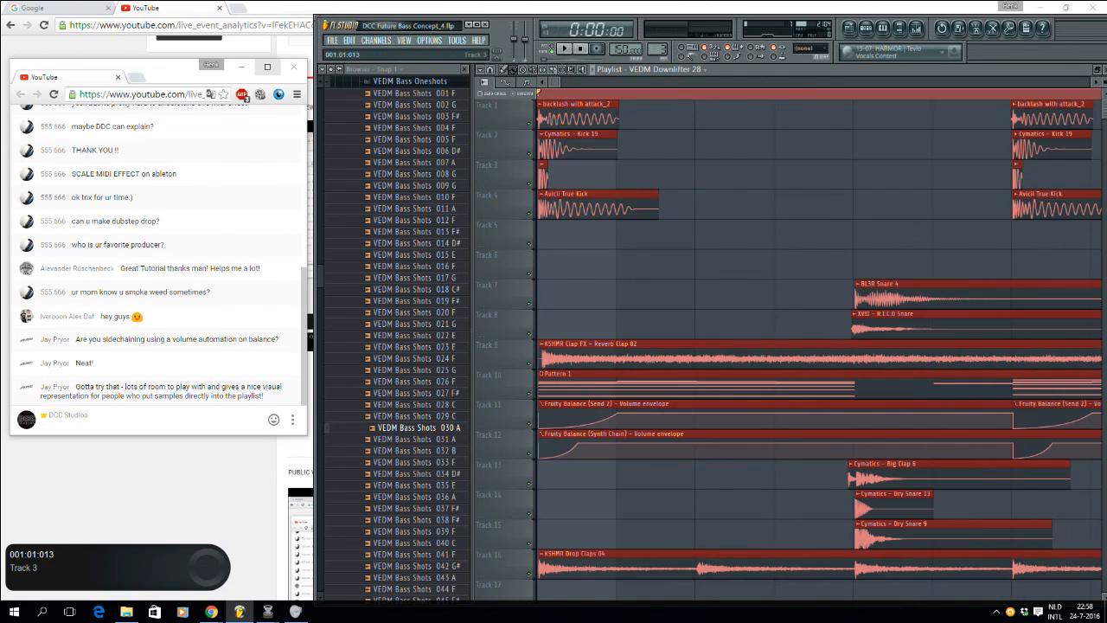
{"action": "scroll", "coordinate": [819, 346], "scroll_direction": "up", "scroll_amount": 4}
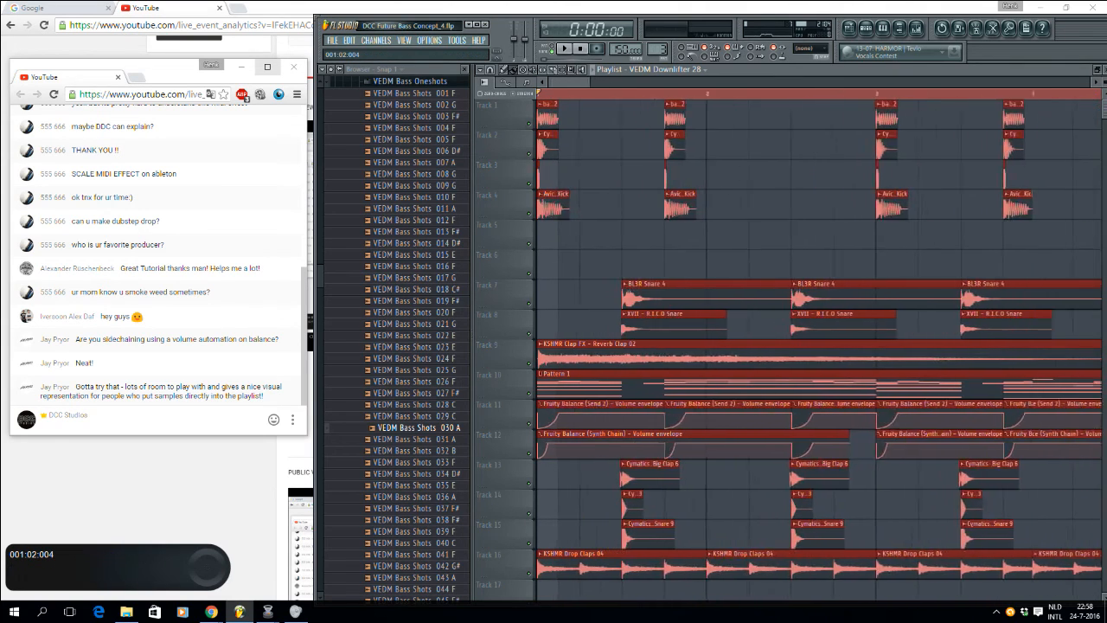
{"action": "scroll", "coordinate": [819, 346], "scroll_direction": "down", "scroll_amount": 4}
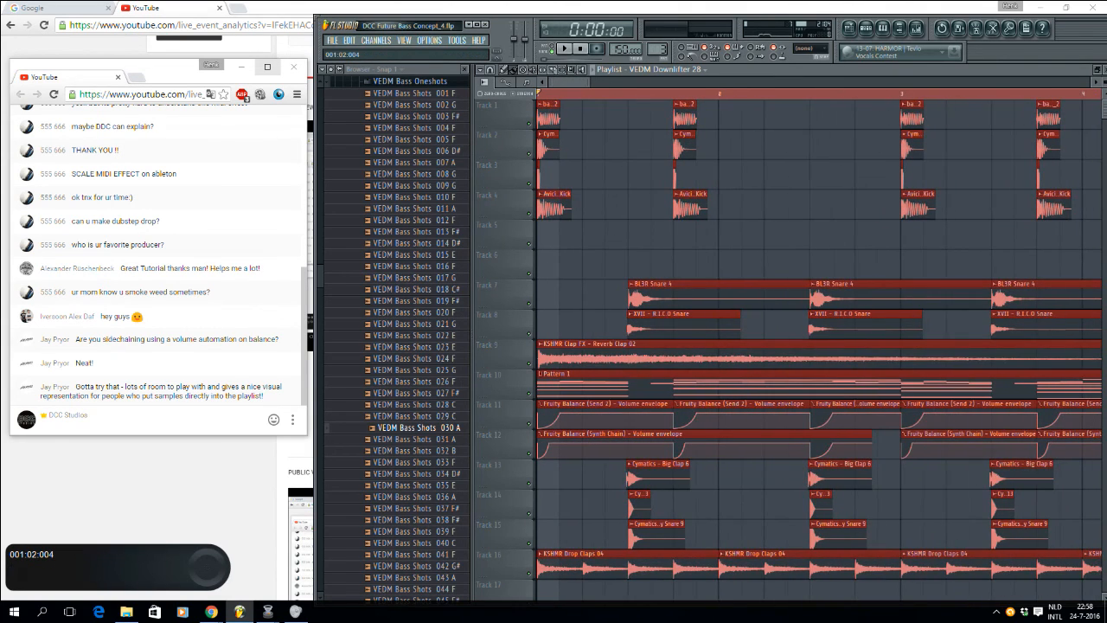
{"action": "scroll", "coordinate": [684, 286], "scroll_direction": "down", "scroll_amount": 3}
{"action": "scroll", "coordinate": [683, 285], "scroll_direction": "down", "scroll_amount": 2}
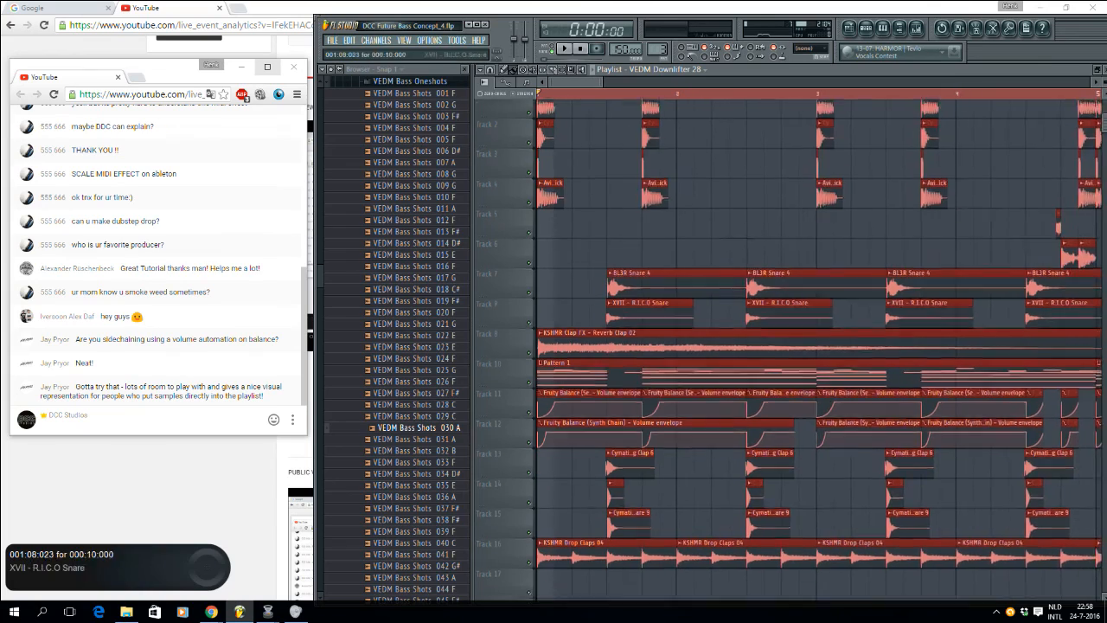
Step: Solo Track 5 and play its VEDM Cowbell Loop clip from bar 8
{"action": "scroll", "coordinate": [819, 346], "scroll_direction": "up", "scroll_amount": 2}
{"action": "left_click_drag", "start_coordinate": [593, 82], "coordinate": [662, 82]}
{"action": "right_click", "coordinate": [529, 244]}
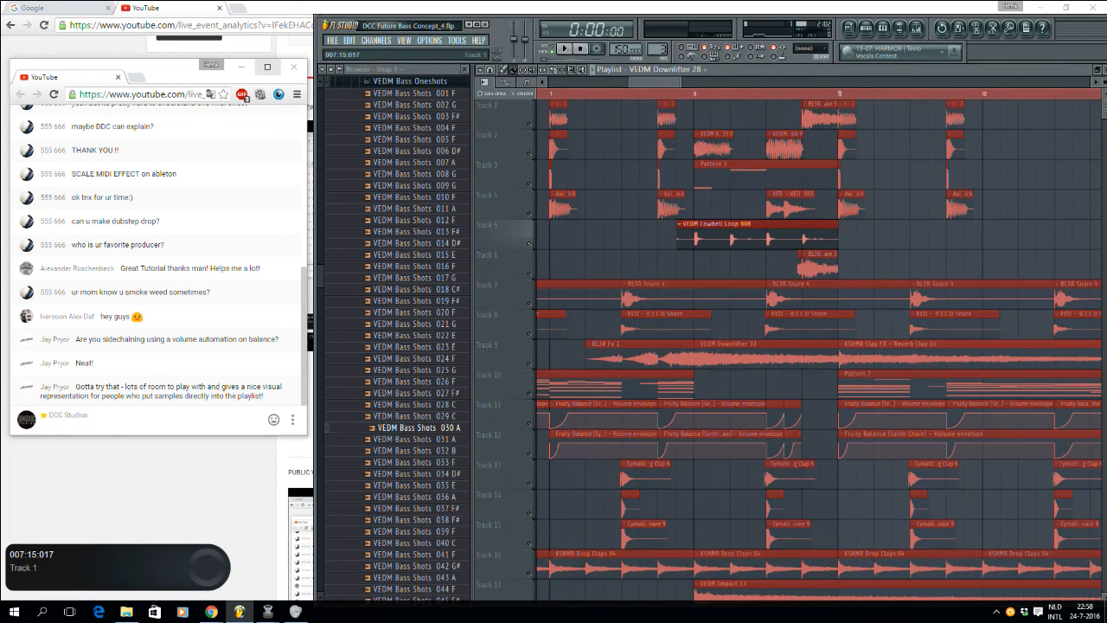
{"action": "left_click", "coordinate": [691, 93]}
{"action": "key", "text": "space"}
{"action": "key", "text": "space"}
Step: Unsolo Track 5 and play all tracks from bar 8 into bar 10 before stopping playback
{"action": "scroll", "coordinate": [529, 243], "scroll_direction": "down", "scroll_amount": 3}
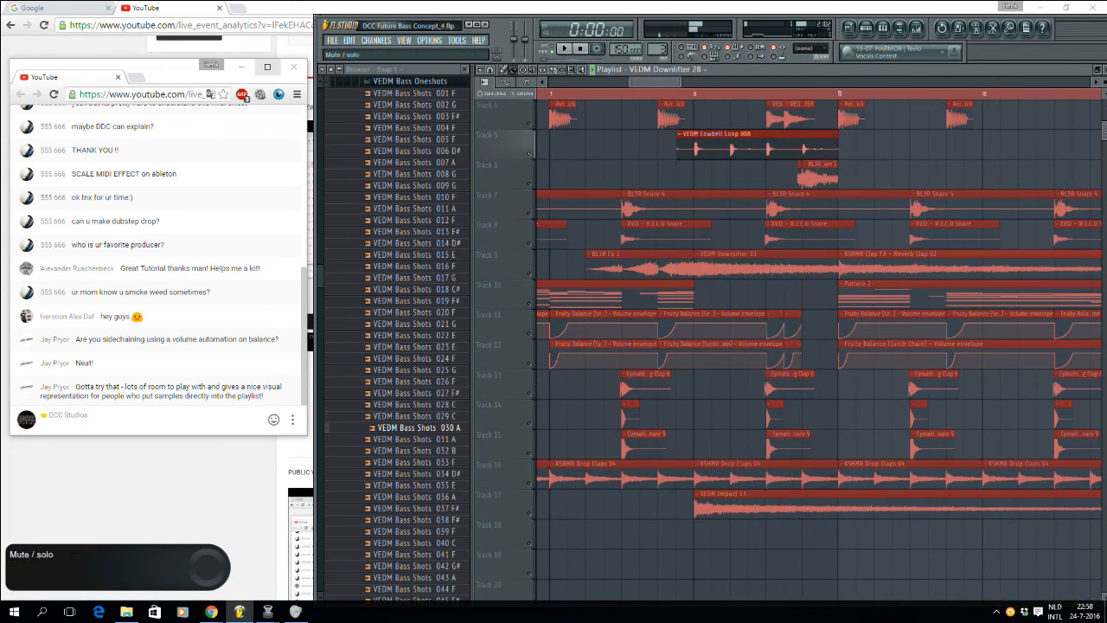
{"action": "right_click", "coordinate": [528, 154]}
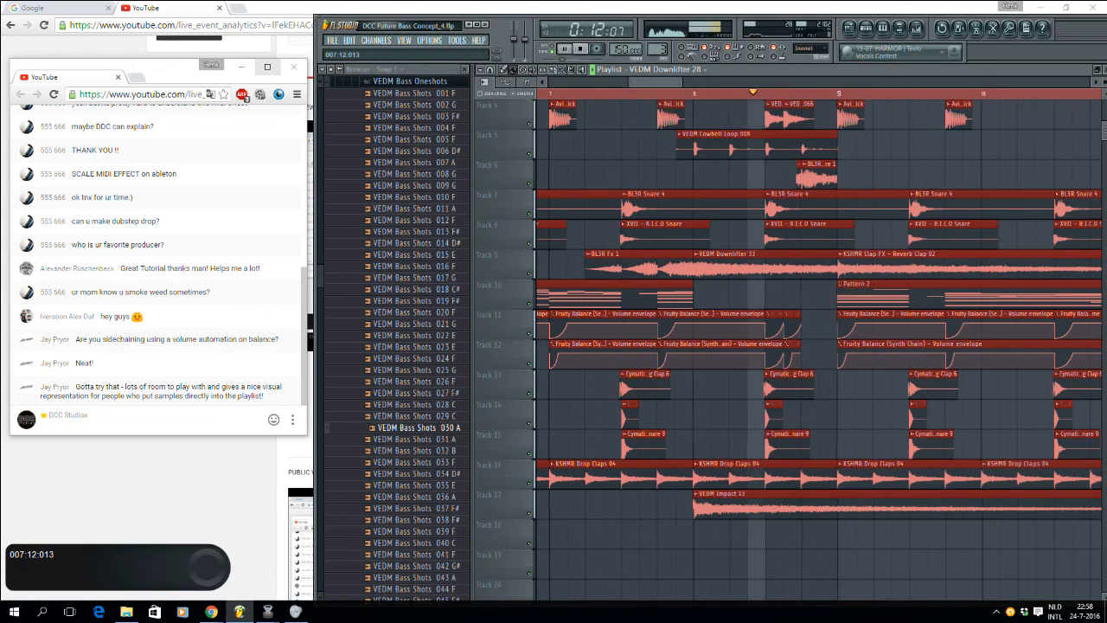
{"action": "left_click_drag", "start_coordinate": [681, 82], "coordinate": [750, 82]}
{"action": "scroll", "coordinate": [751, 147], "scroll_direction": "up", "scroll_amount": 3}
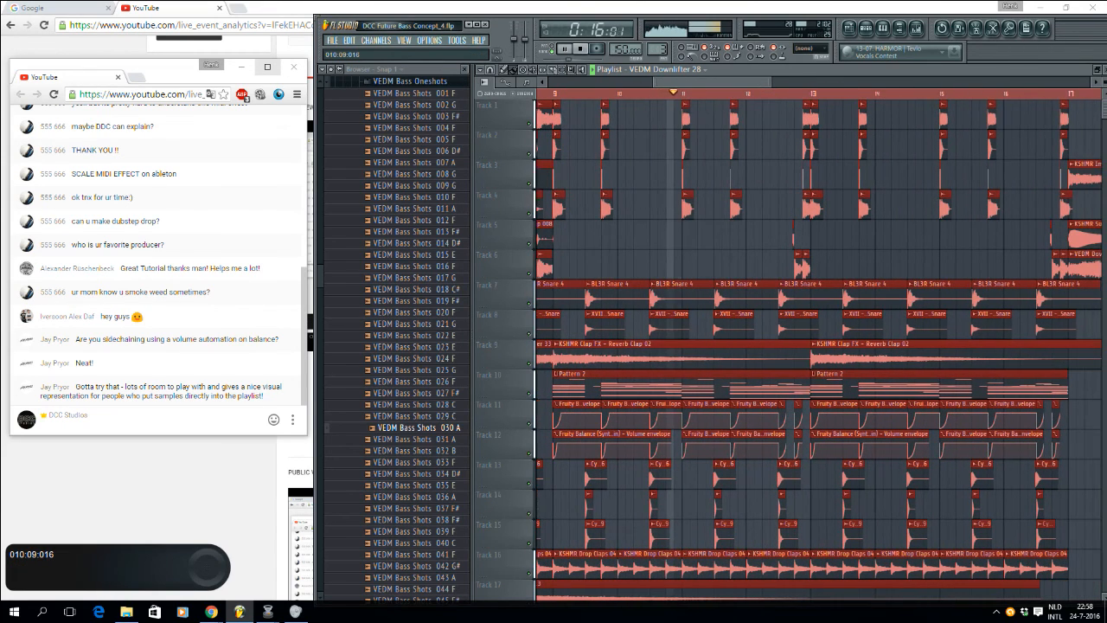
{"action": "key", "text": "space"}
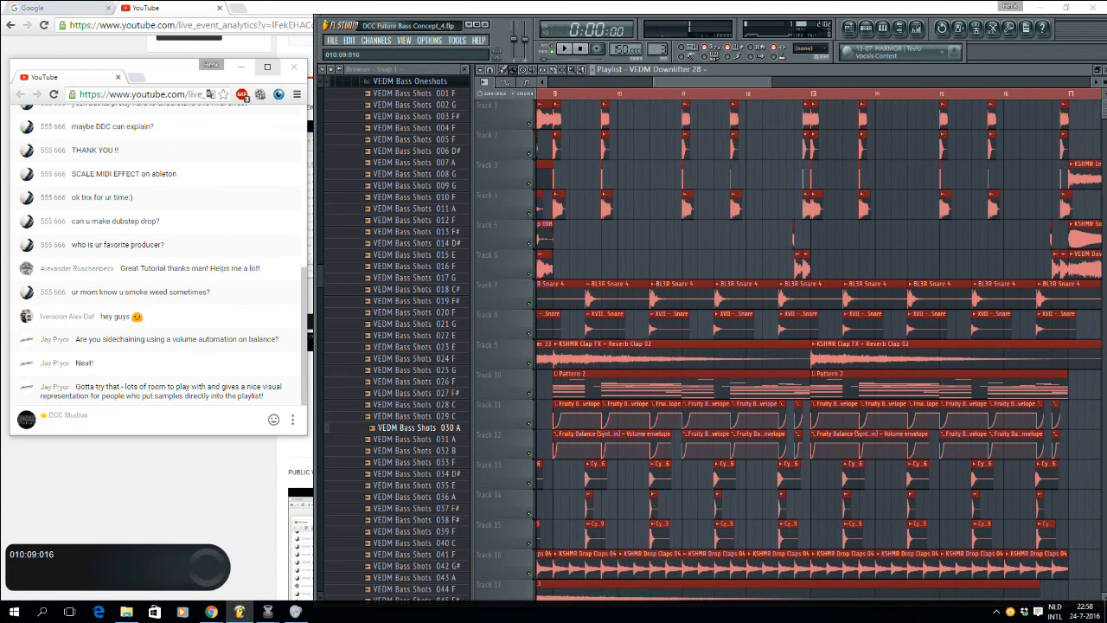
Step: Look over the arrangement from bar 1 to the closing impact, sub drop and downlifter clips at bar 17
{"action": "scroll", "coordinate": [817, 338], "scroll_direction": "right", "scroll_amount": 2}
{"action": "scroll", "coordinate": [818, 337], "scroll_direction": "down", "scroll_amount": 3}
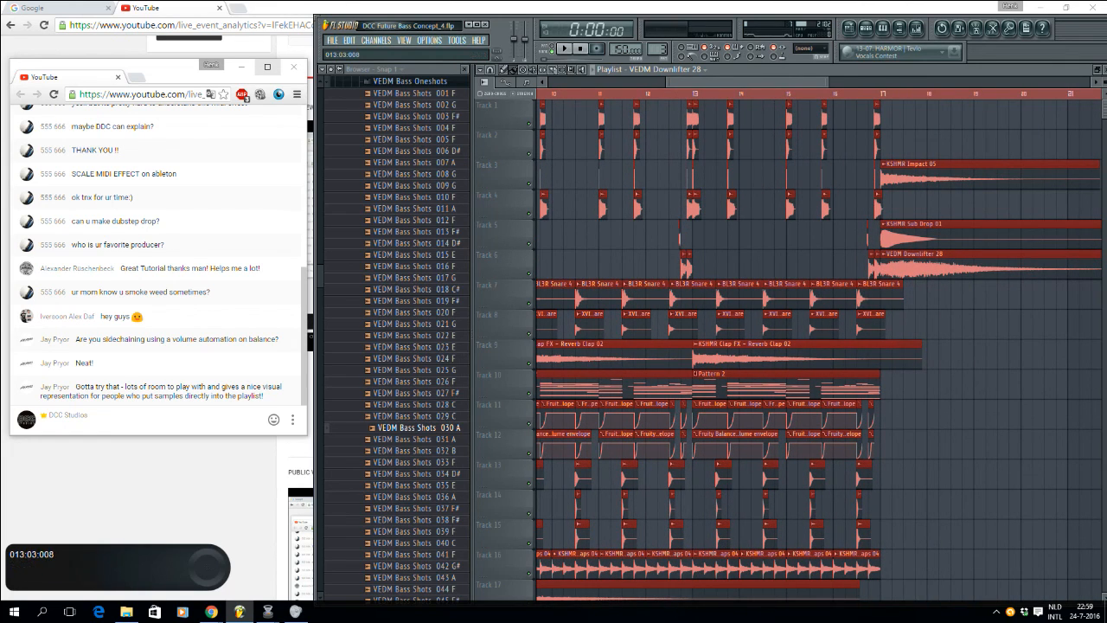
{"action": "left_click_drag", "start_coordinate": [701, 82], "coordinate": [587, 82]}
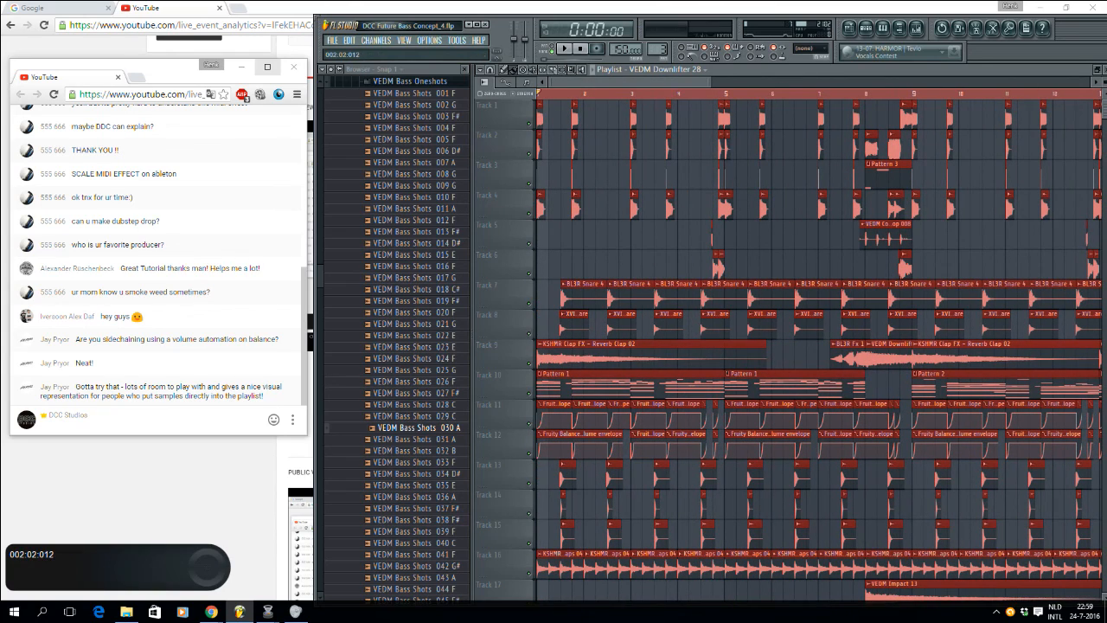
{"action": "scroll", "coordinate": [818, 337], "scroll_direction": "down", "scroll_amount": 4}
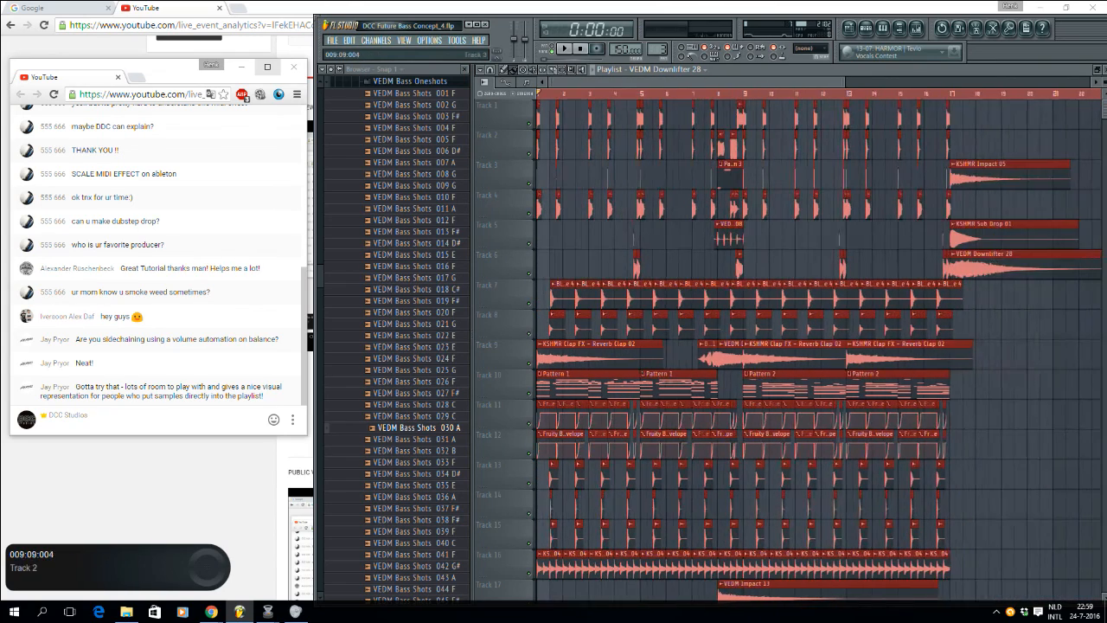
Step: Switch to the main Google Chrome window and show the YouTube live event's stream status and controls
{"action": "left_click", "coordinate": [211, 611]}
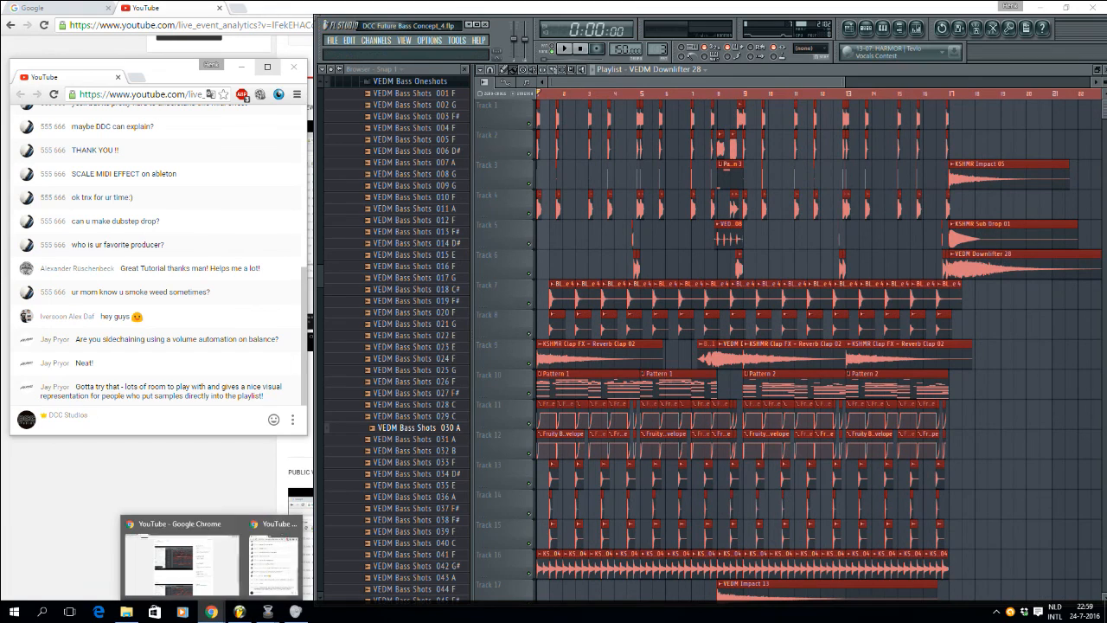
{"action": "left_click", "coordinate": [173, 563]}
{"action": "scroll", "coordinate": [472, 234], "scroll_direction": "up", "scroll_amount": 4}
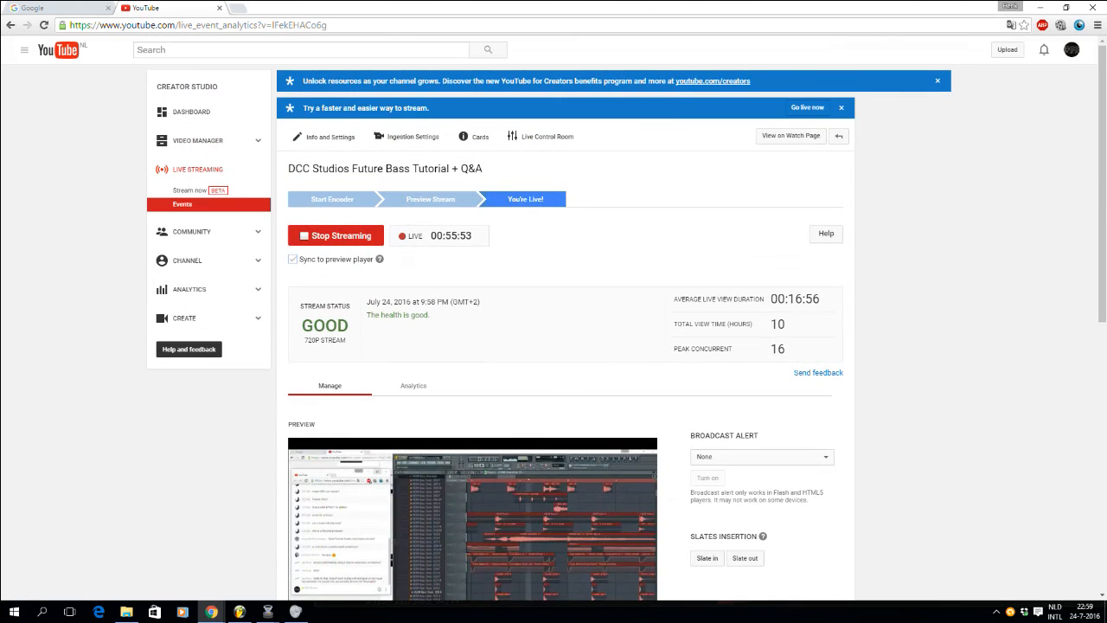